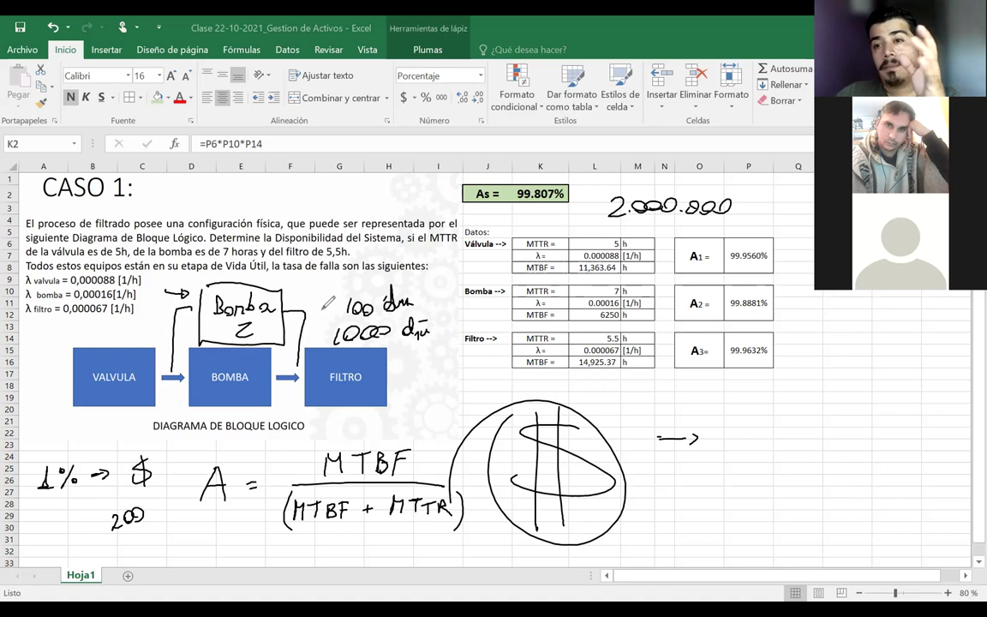
# - Clear the ink annotations from the Caso 1 sheet and hide its gridlines
pyautogui.moveTo(336, 311)
pyautogui.mouseDown()
pyautogui.moveTo(319, 334)
pyautogui.moveTo(343, 322)
pyautogui.mouseUp()
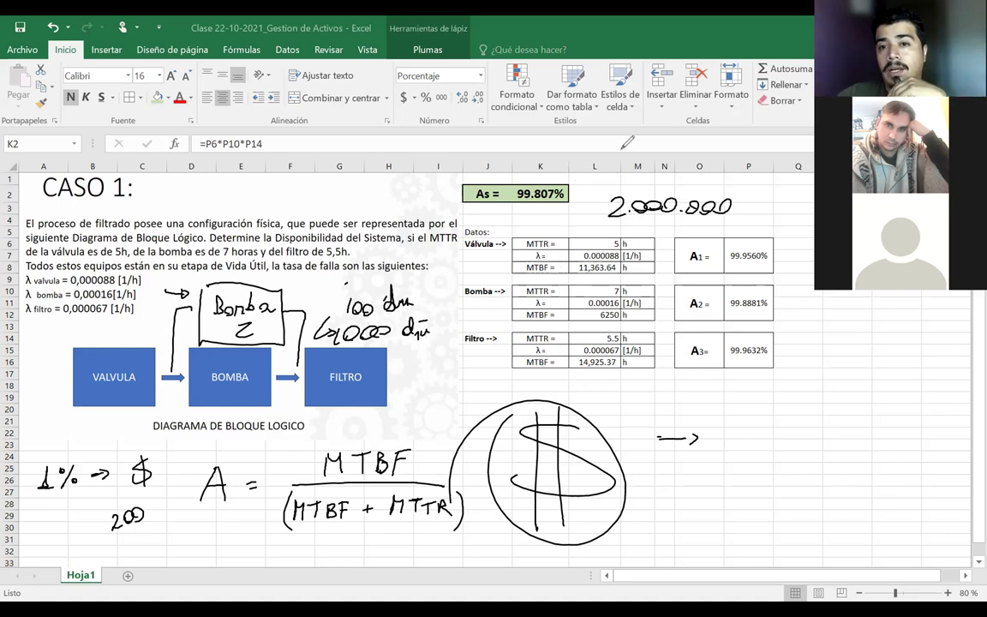
pyautogui.press('Escape')
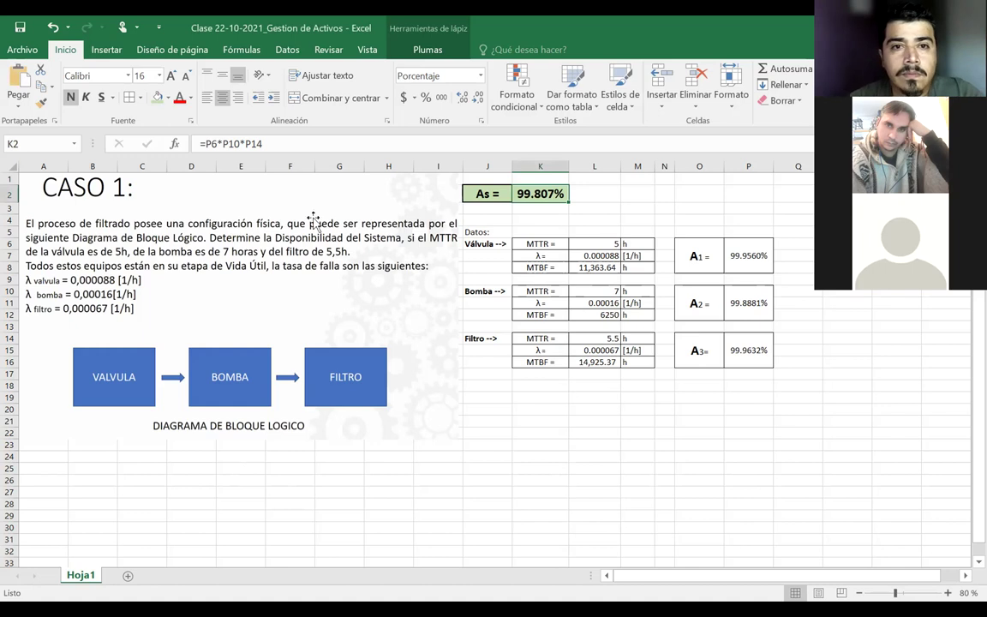
pyautogui.click(353, 50)
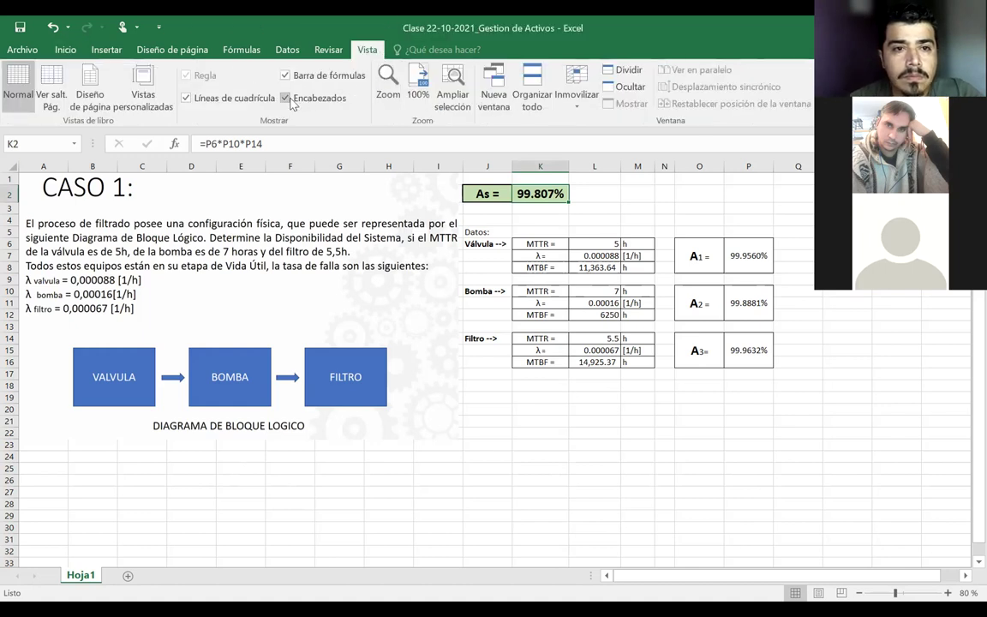
pyautogui.click(186, 98)
pyautogui.click(566, 386)
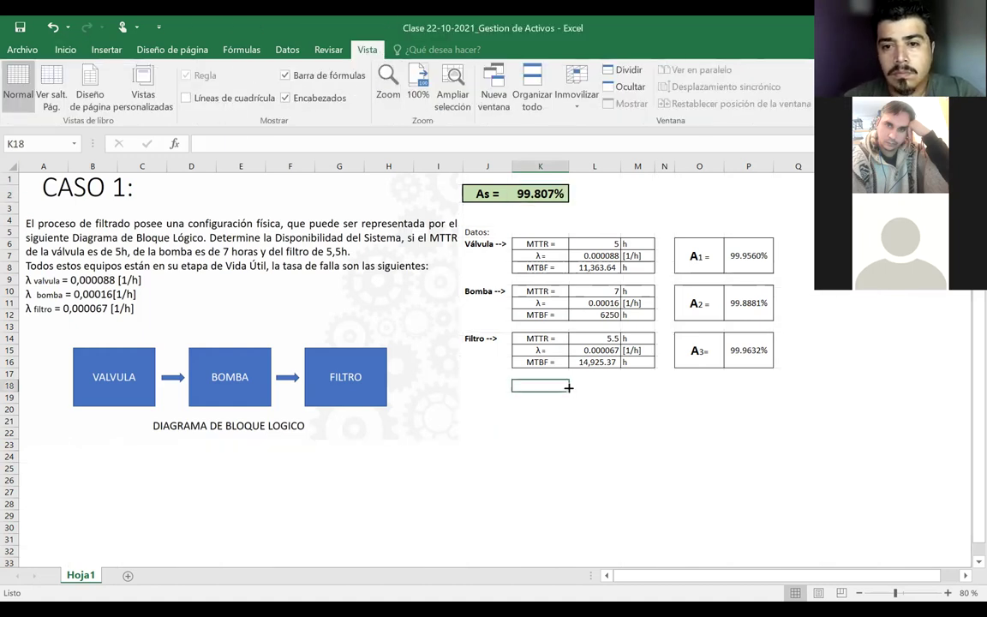
# - Add a new worksheet after Hoja1 and paste the copied Caso 2 slide image at cell A1
pyautogui.click(127, 577)
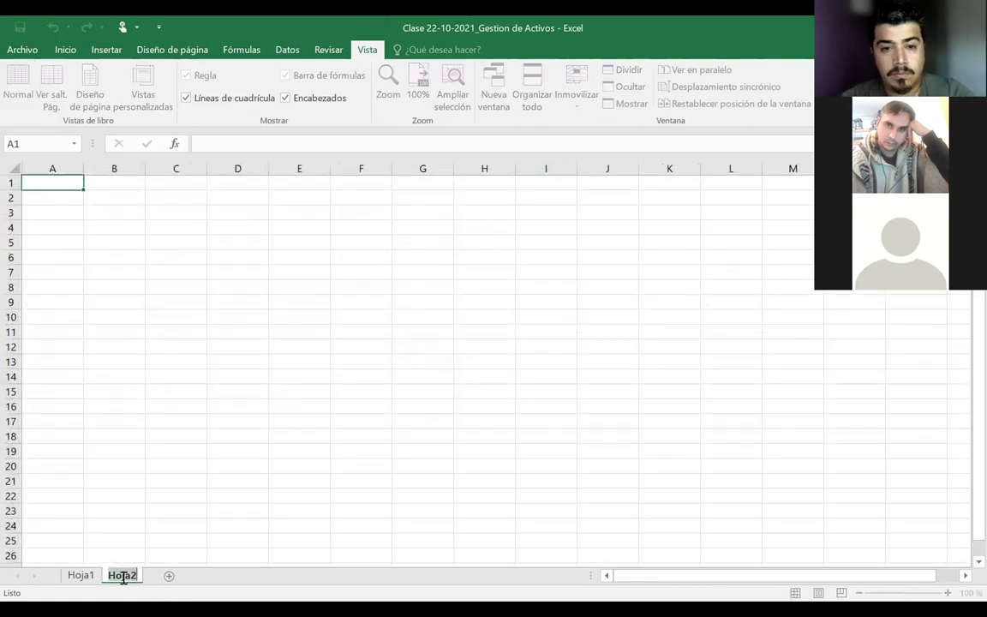
pyautogui.click(70, 272)
pyautogui.click(43, 183)
pyautogui.hotkey('ctrl', 'v')
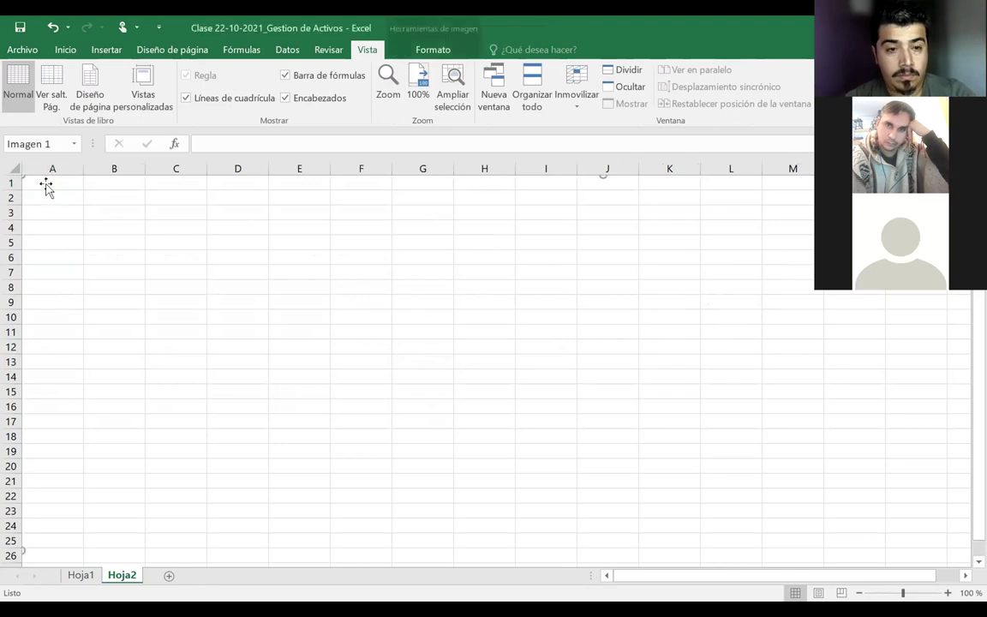
# - Shrink the Caso 2 image and align it to the sheet's upper-left corner so it spans columns A to J, down to row 25
pyautogui.click(860, 594)
pyautogui.click(860, 593)
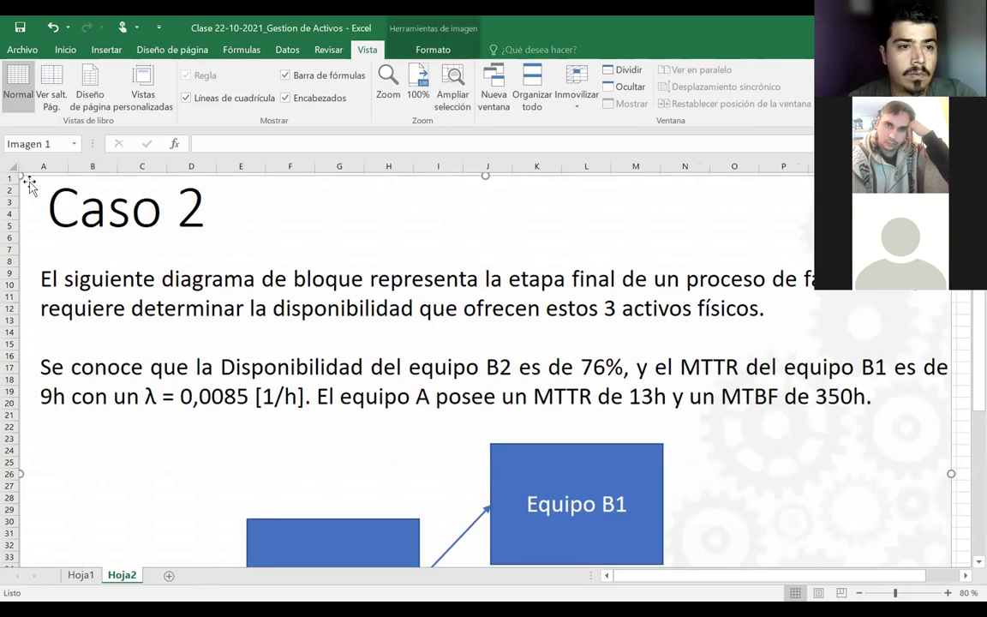
pyautogui.moveTo(20, 174); pyautogui.dragTo(282, 342)
pyautogui.moveTo(465, 383); pyautogui.dragTo(82, 220)
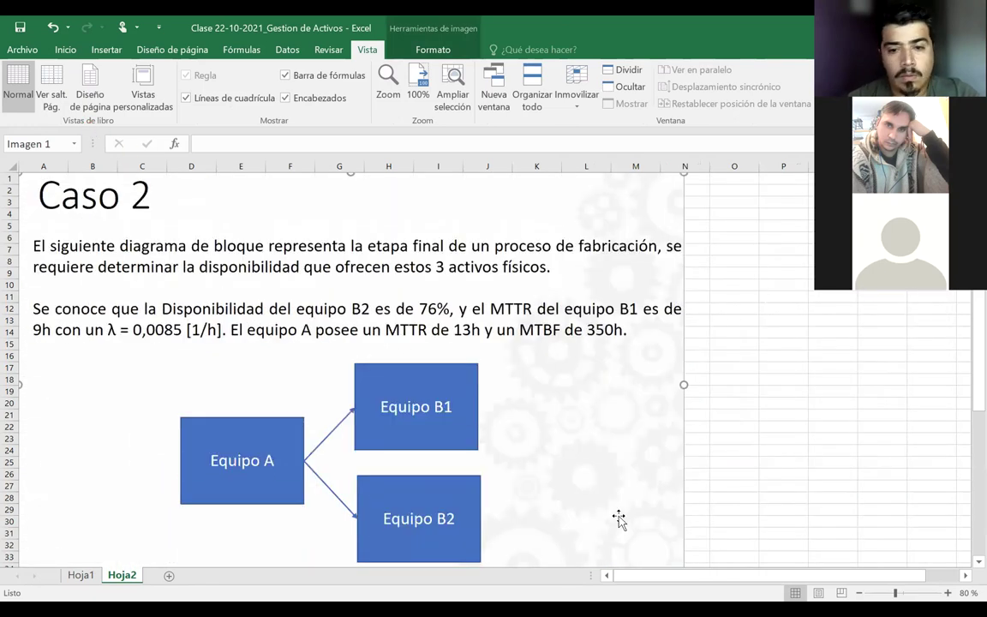
pyautogui.moveTo(684, 174); pyautogui.dragTo(429, 298)
pyautogui.moveTo(260, 346); pyautogui.dragTo(257, 220)
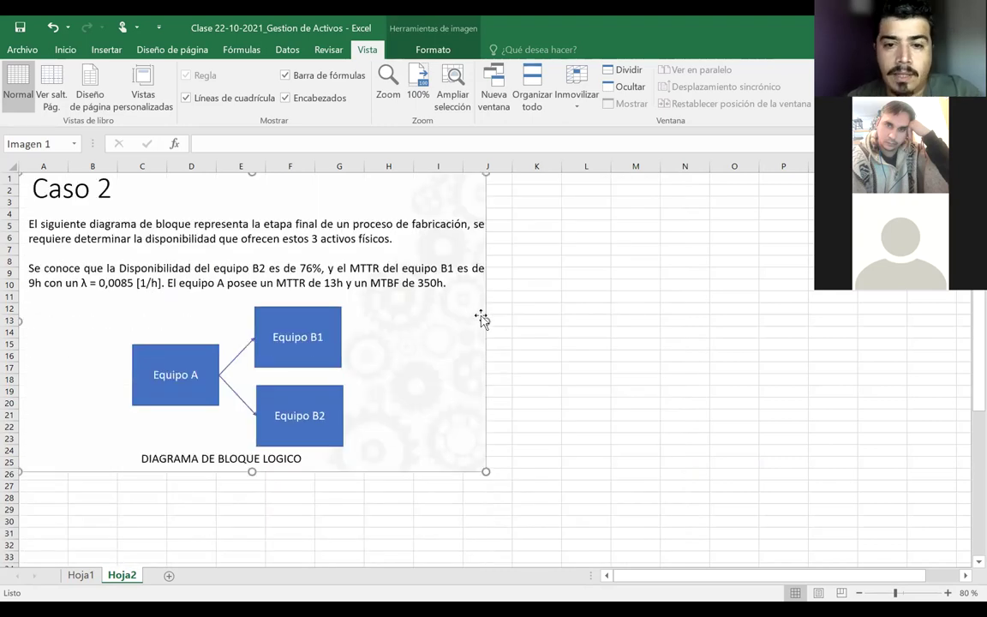
pyautogui.moveTo(483, 320); pyautogui.dragTo(511, 320)
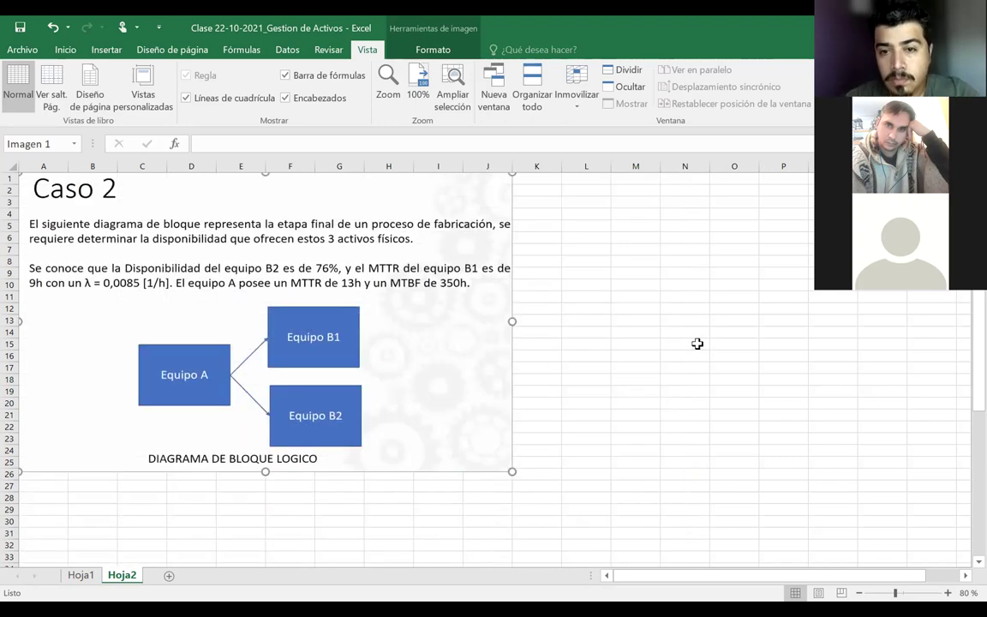
pyautogui.click(697, 344)
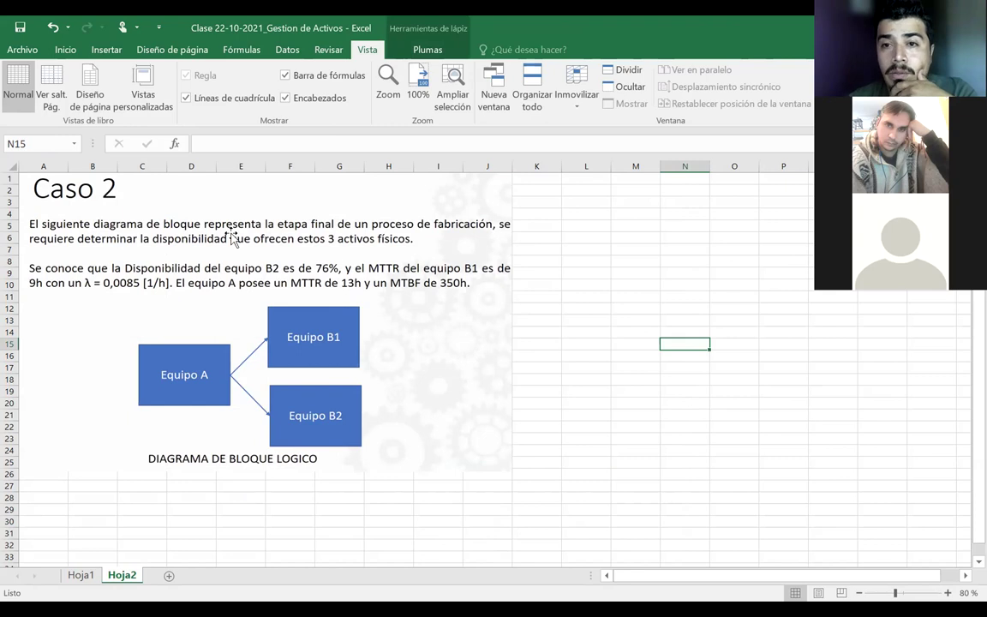
# - Ink an arrow toward Equipo A and loops around the block diagram, and undo the strokes
pyautogui.moveTo(24, 386); pyautogui.dragTo(85, 374)
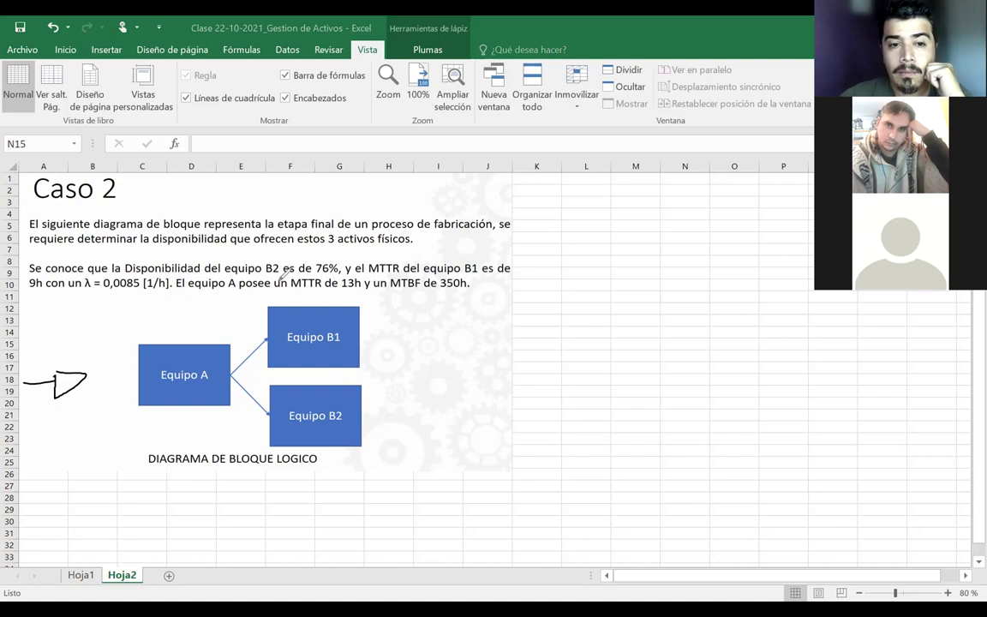
pyautogui.moveTo(244, 259)
pyautogui.mouseDown()
pyautogui.moveTo(283, 446)
pyautogui.moveTo(392, 403)
pyautogui.mouseUp()
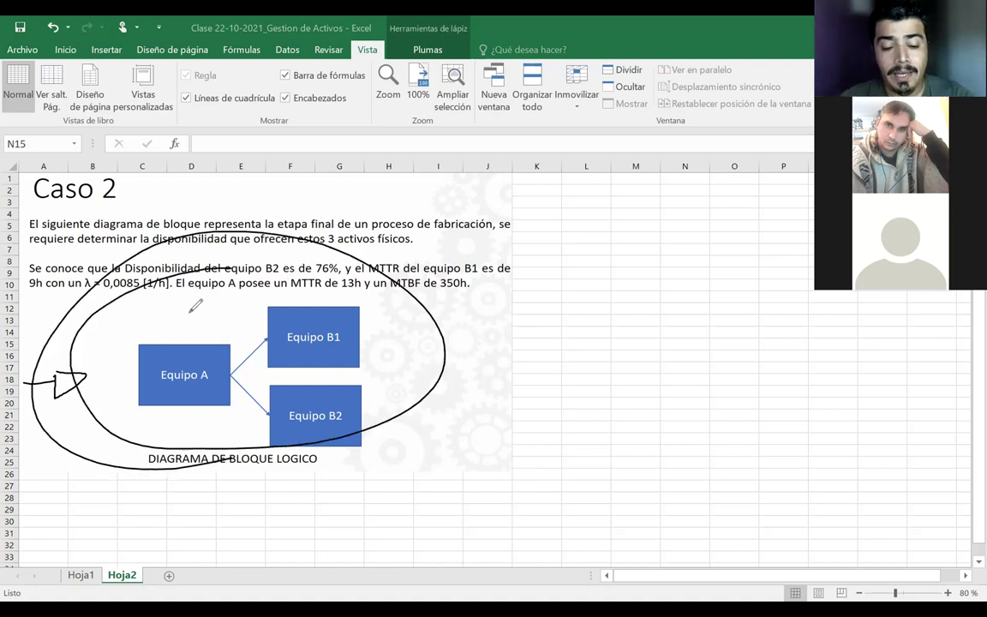
pyautogui.hotkey('ctrl', 'z')
pyautogui.hotkey('ctrl', 'z')
pyautogui.hotkey('ctrl', 'z')
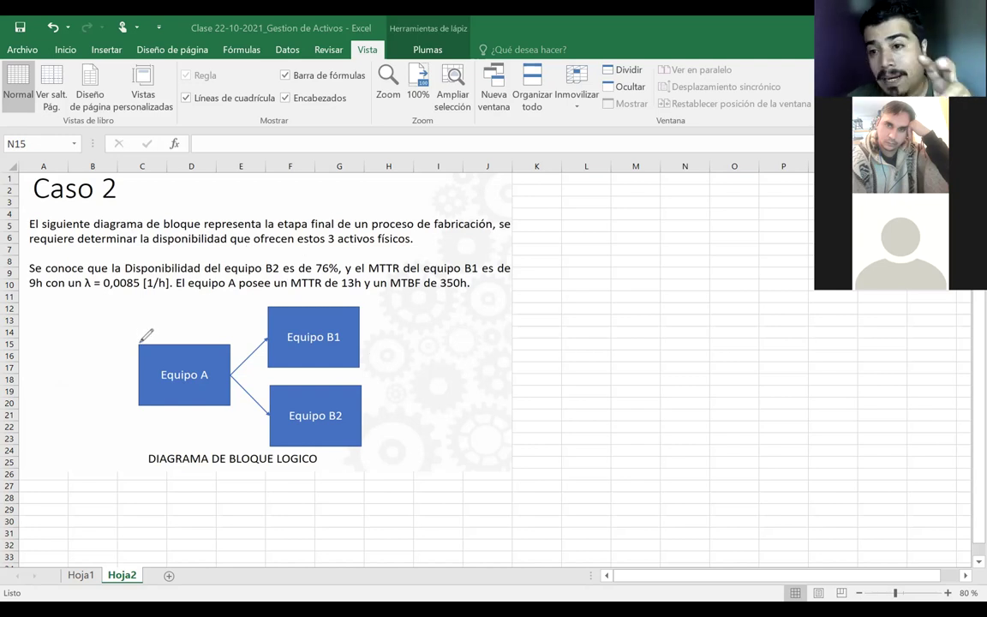
# - Mark each equipment block with a handwritten Q, cross out Equipo B1, add an input arrow and check marks, and undo the annotations
pyautogui.moveTo(144, 322); pyautogui.dragTo(159, 339)
pyautogui.moveTo(377, 306); pyautogui.dragTo(388, 324)
pyautogui.moveTo(283, 353)
pyautogui.mouseDown()
pyautogui.moveTo(326, 321)
pyautogui.moveTo(330, 363)
pyautogui.mouseUp()
pyautogui.moveTo(379, 401)
pyautogui.mouseDown()
pyautogui.moveTo(373, 423)
pyautogui.moveTo(377, 396)
pyautogui.moveTo(393, 420)
pyautogui.mouseUp()
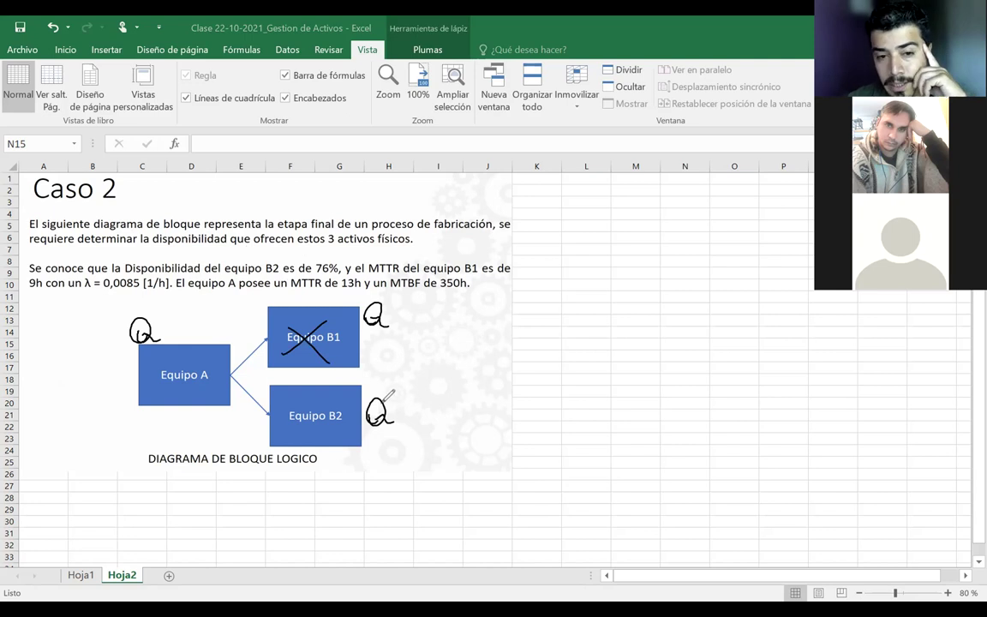
pyautogui.moveTo(51, 390)
pyautogui.mouseDown()
pyautogui.moveTo(92, 385)
pyautogui.moveTo(75, 393)
pyautogui.mouseUp()
pyautogui.moveTo(366, 341); pyautogui.dragTo(396, 333)
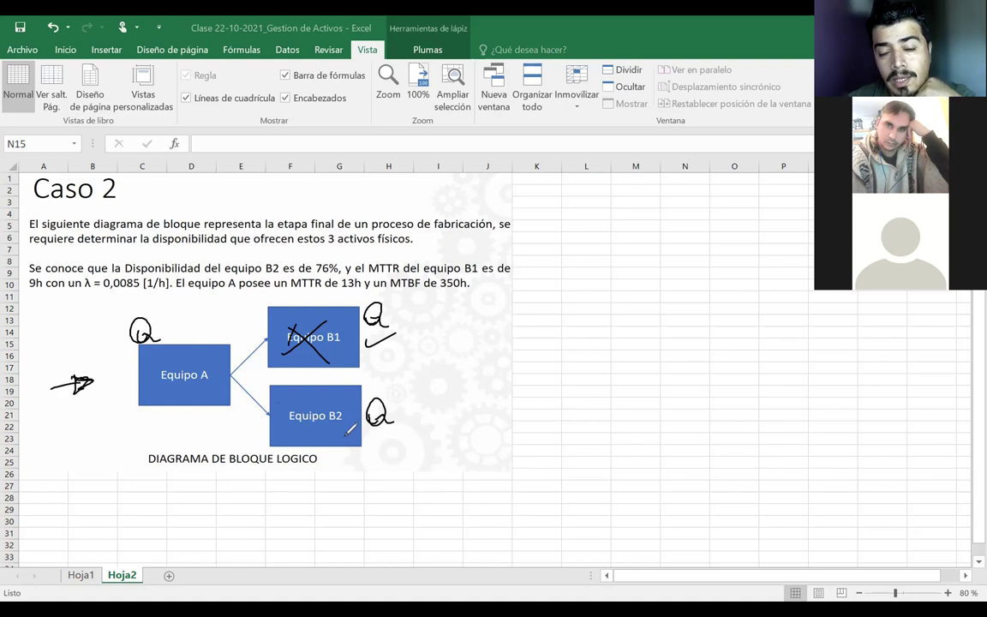
pyautogui.moveTo(368, 437); pyautogui.dragTo(387, 435)
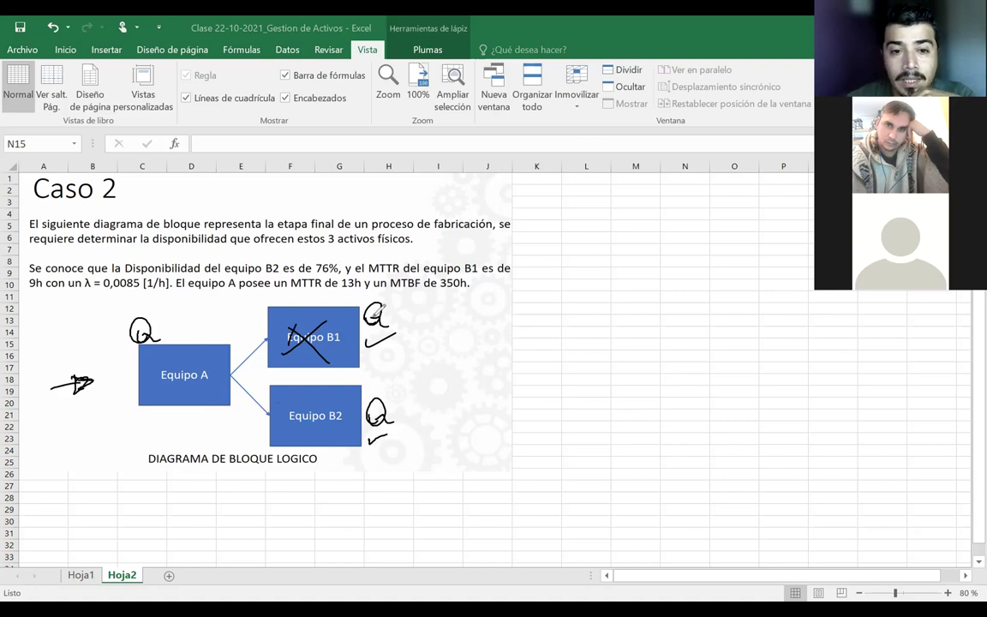
pyautogui.hotkey('ctrl', 'z')
# - Handwrite 60% beside Equipo B1 and 40% beside Equipo B2, and undo the notes
pyautogui.moveTo(374, 318); pyautogui.dragTo(375, 334)
pyautogui.moveTo(378, 330); pyautogui.dragTo(411, 317)
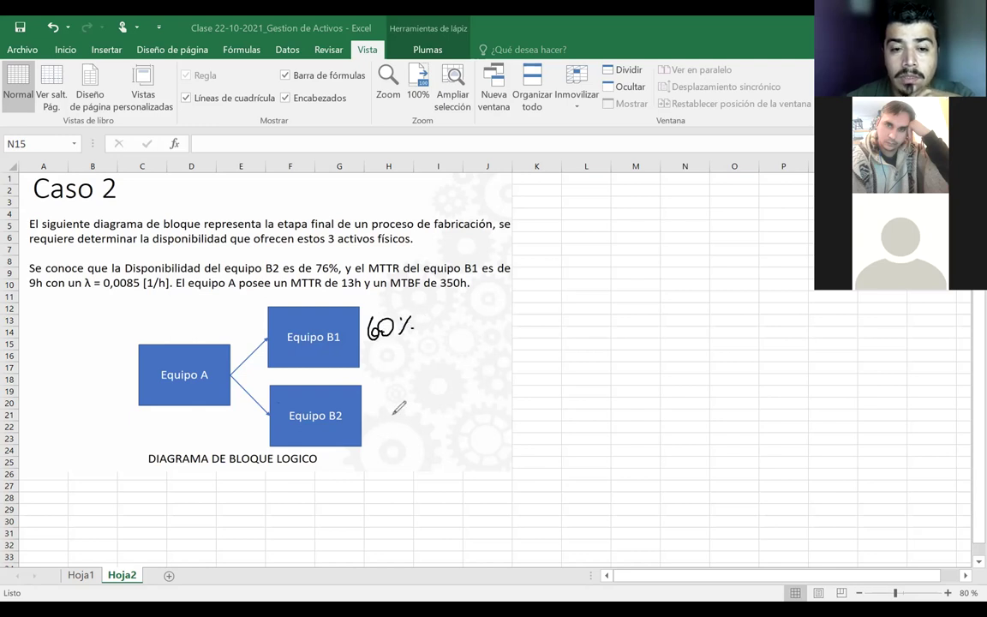
pyautogui.moveTo(377, 399); pyautogui.dragTo(372, 415)
pyautogui.moveTo(372, 415)
pyautogui.mouseDown()
pyautogui.moveTo(396, 403)
pyautogui.moveTo(405, 420)
pyautogui.moveTo(406, 405)
pyautogui.moveTo(414, 416)
pyautogui.mouseUp()
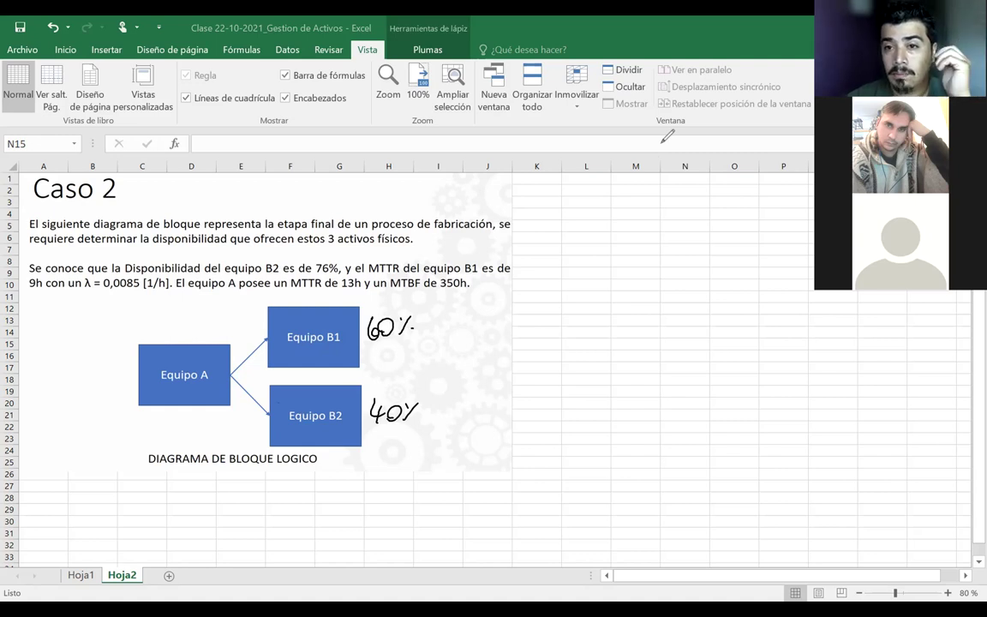
pyautogui.hotkey('ctrl', 'z')
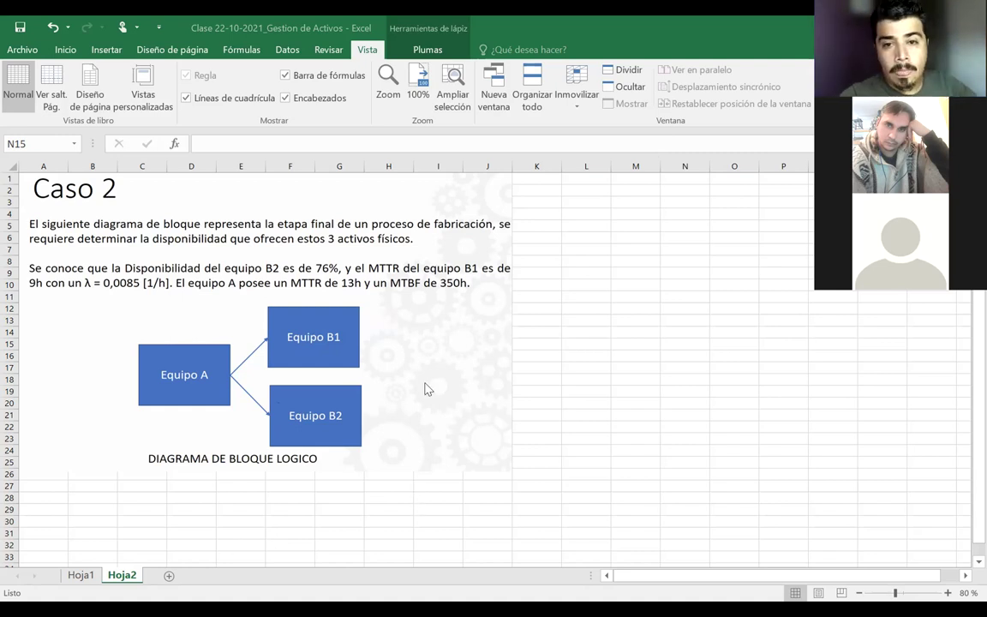
# - Copy the As result and data tables in J2:P16 of Hoja1 and paste them at K2 of Hoja2
pyautogui.click(82, 576)
pyautogui.moveTo(504, 193); pyautogui.dragTo(748, 371)
pyautogui.hotkey('ctrl', 'c')
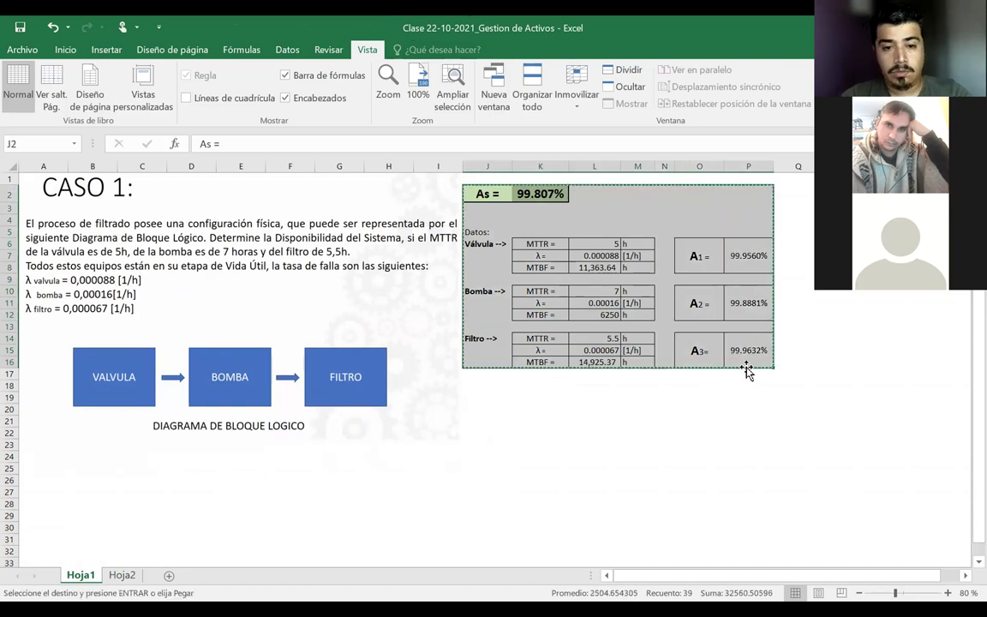
pyautogui.click(122, 575)
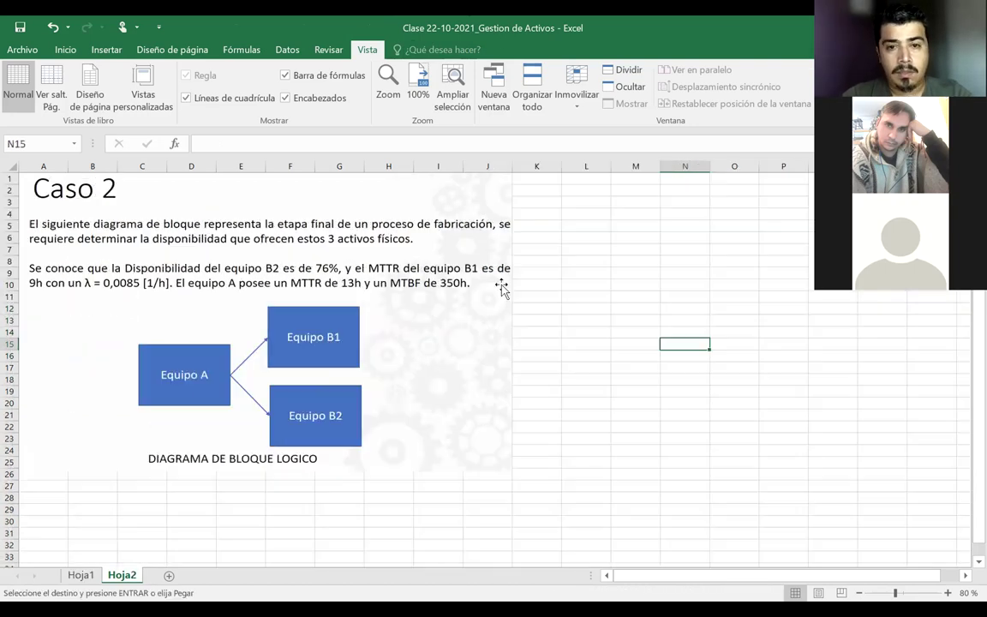
pyautogui.click(547, 192)
pyautogui.hotkey('ctrl', 'v')
# - Clear the As formula in L2 and the MTTR, λ and MTBF values in M6:M18, and narrow column O
pyautogui.click(591, 195)
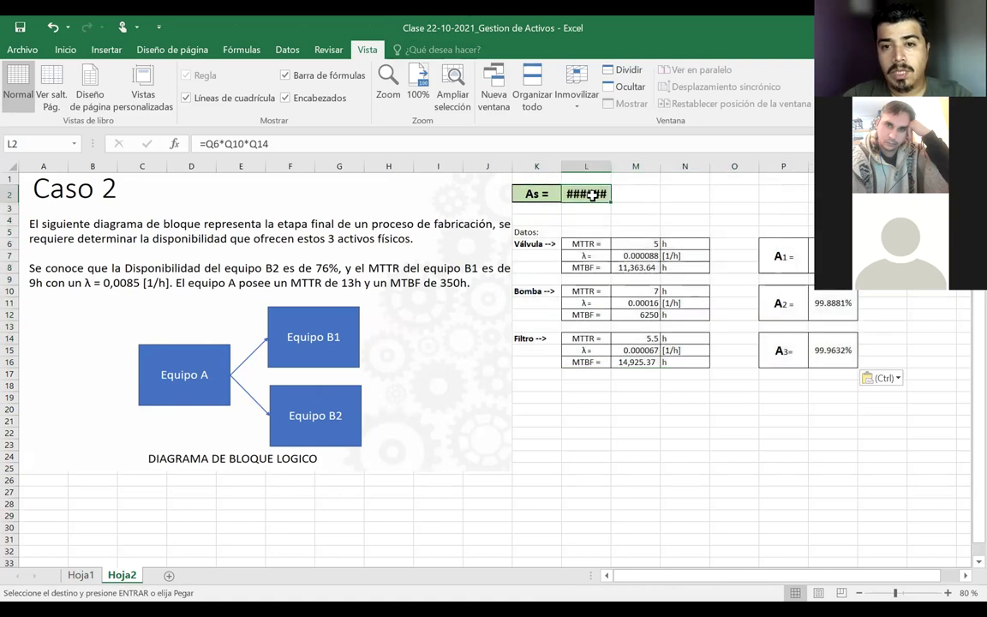
pyautogui.press('Delete')
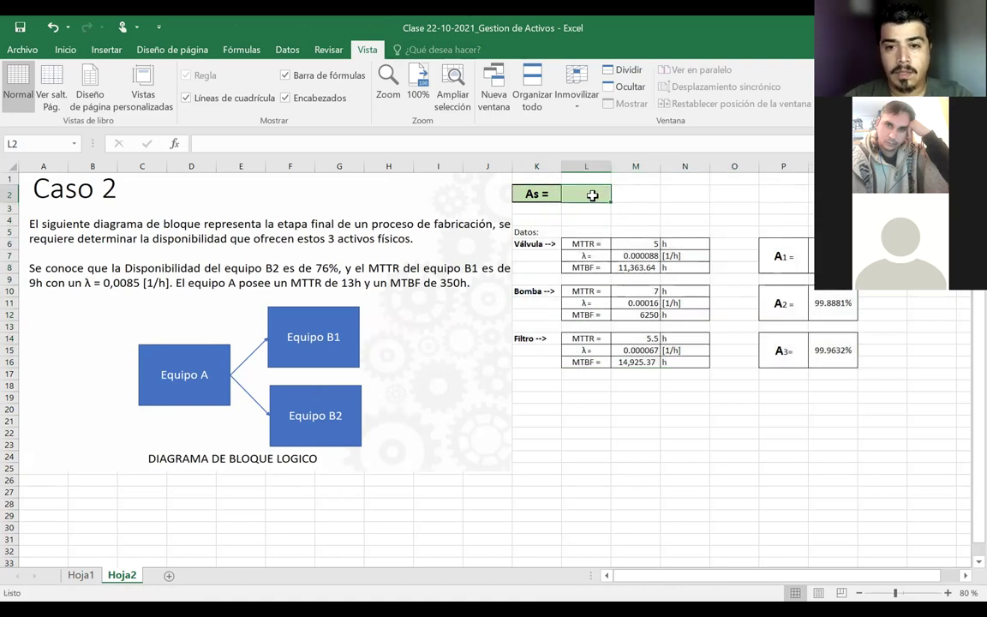
pyautogui.moveTo(623, 245); pyautogui.dragTo(639, 385)
pyautogui.press('Delete')
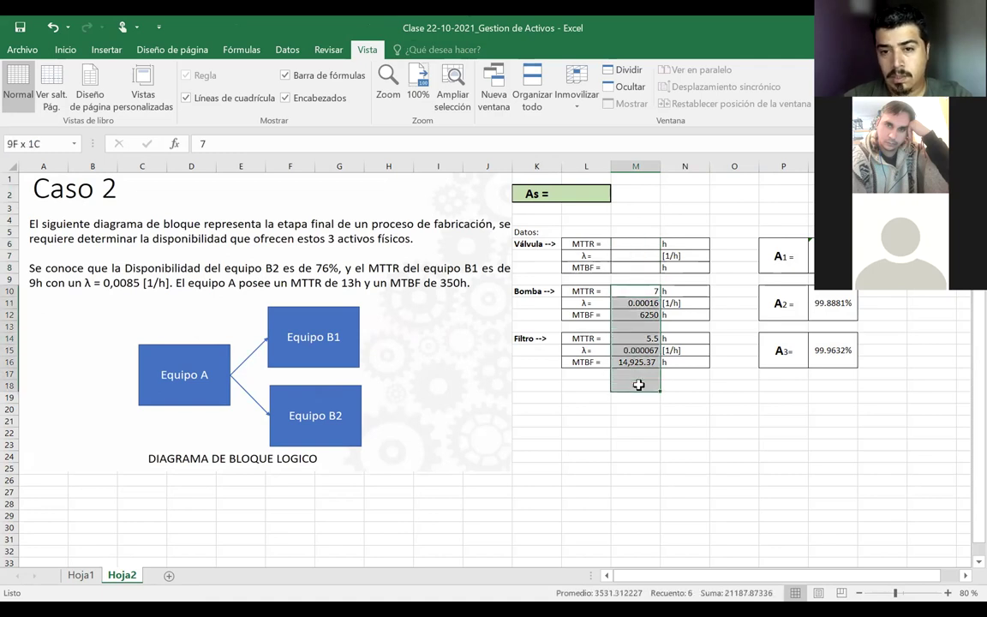
pyautogui.press('Delete')
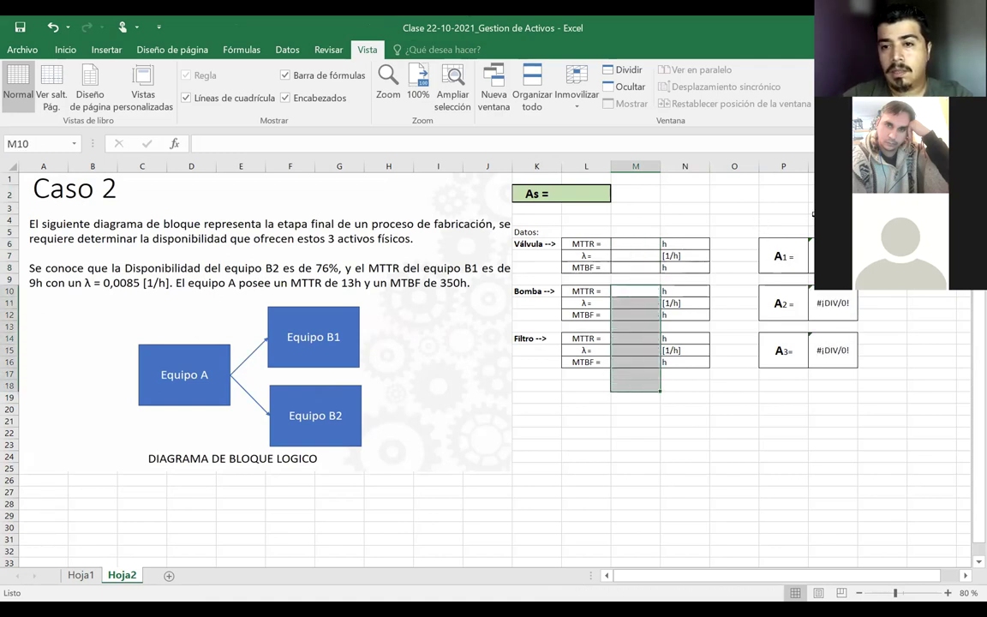
pyautogui.moveTo(760, 167); pyautogui.dragTo(731, 169)
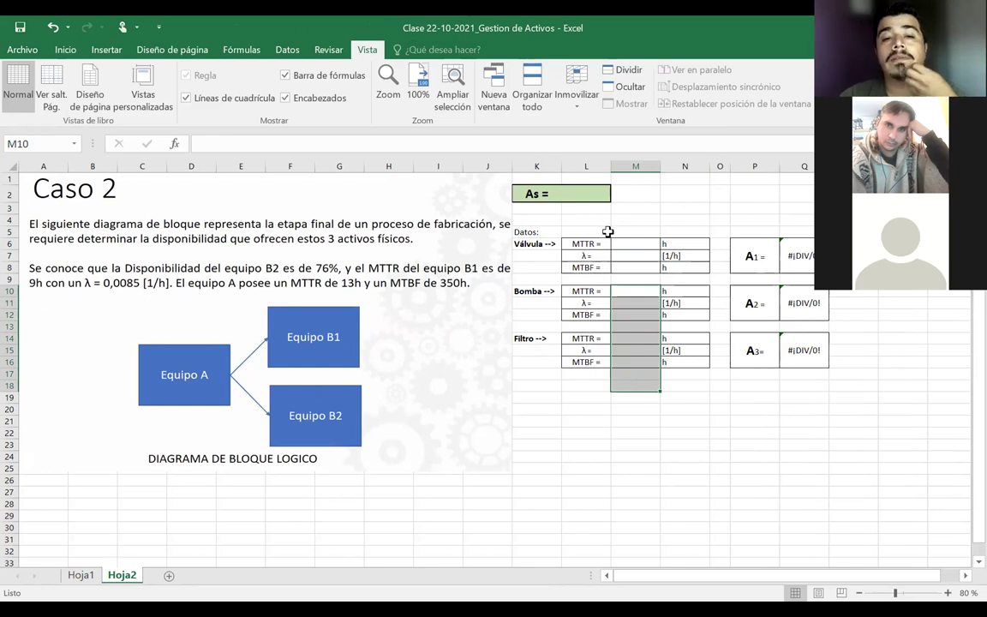
# - Change the Válvula label in K6 to "Equipo A -->"
pyautogui.doubleClick(530, 244)
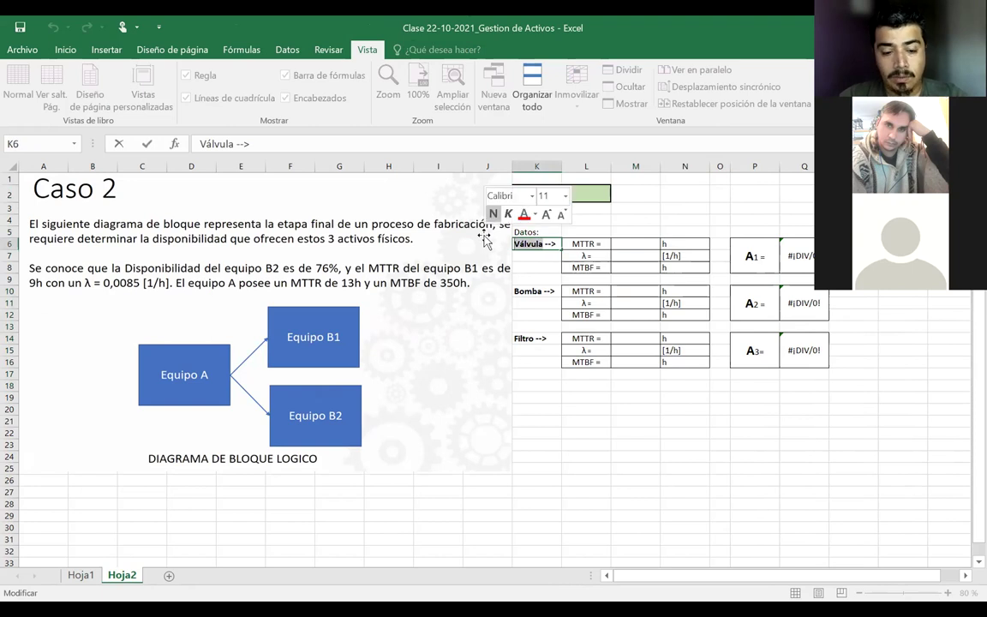
pyautogui.write('eQUIP')
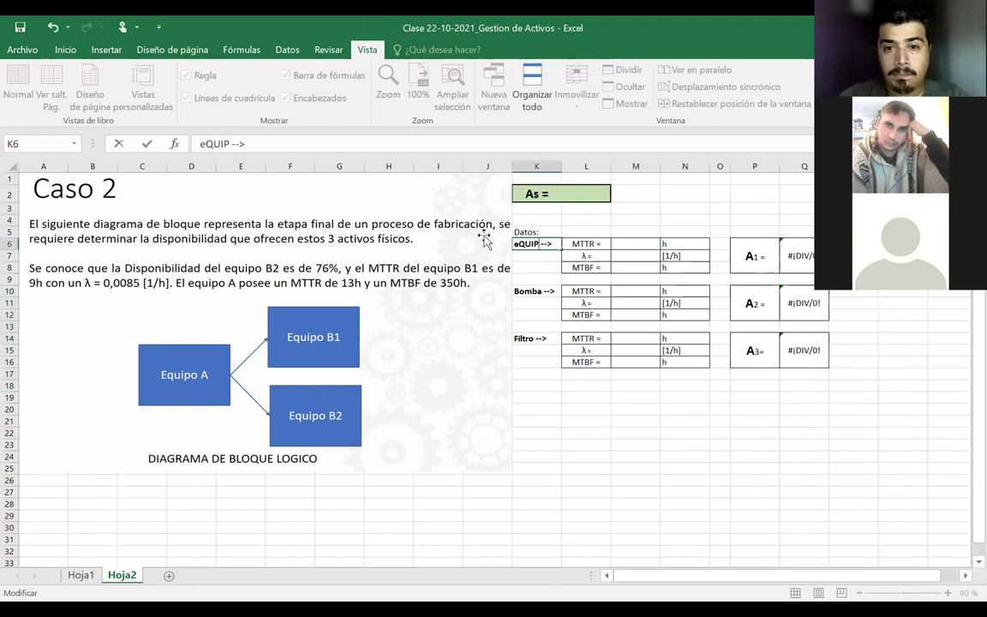
pyautogui.press('BackSpace')
pyautogui.press('BackSpace')
pyautogui.press('BackSpace')
pyautogui.press('BackSpace')
pyautogui.press('BackSpace')
pyautogui.write('Equipo A')
pyautogui.press('Return')
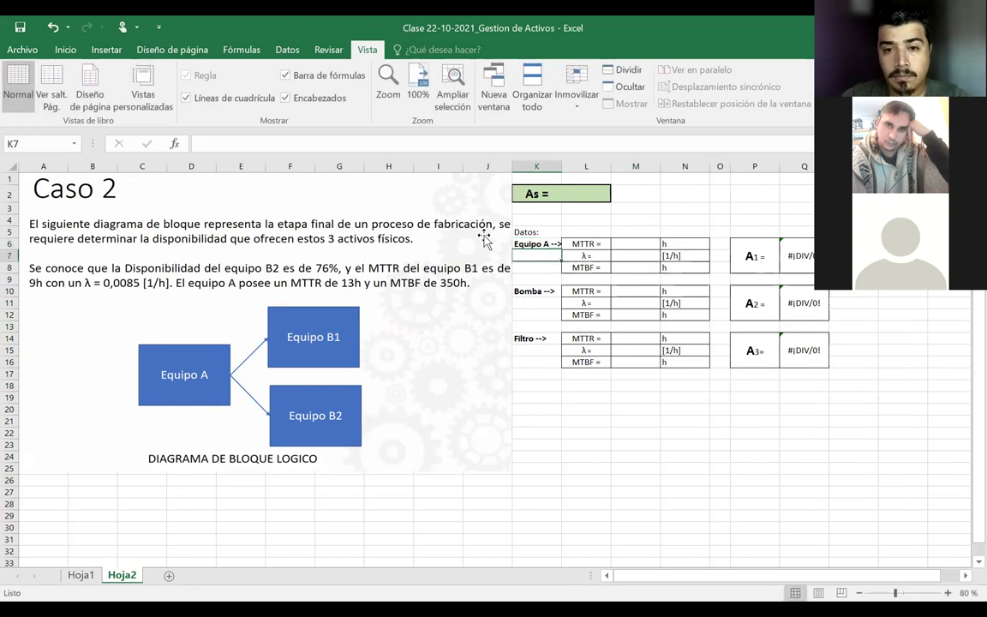
# - Change the Bomba label in K10 to "equipo B1 -->" and widen column K to fit it
pyautogui.doubleClick(535, 291)
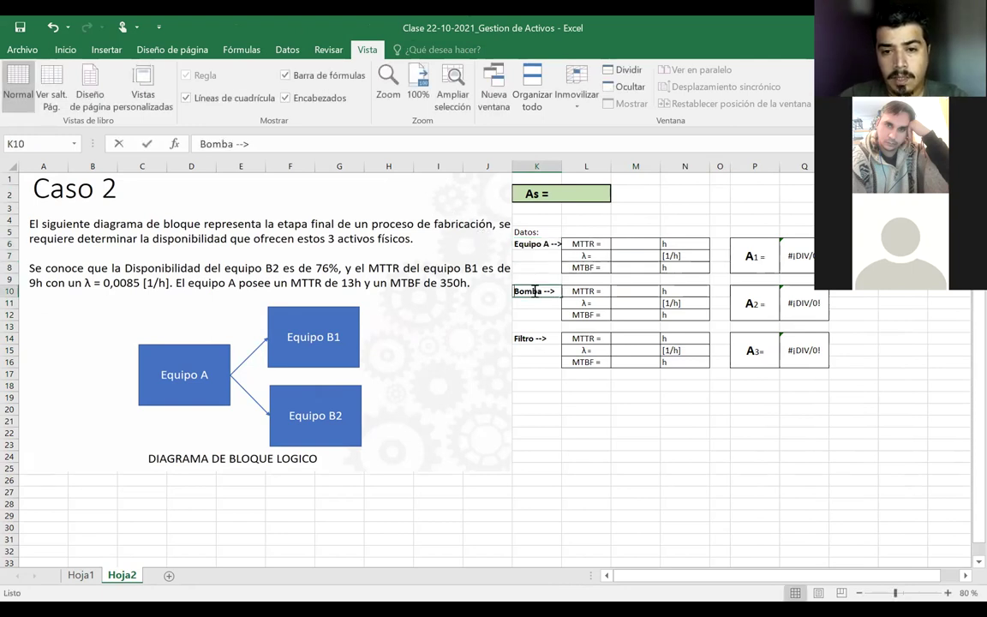
pyautogui.moveTo(535, 291); pyautogui.dragTo(483, 281)
pyautogui.write('equi')
pyautogui.write('po B')
pyautogui.write('a')
pyautogui.press('BackSpace')
pyautogui.write('1')
pyautogui.press('Delete')
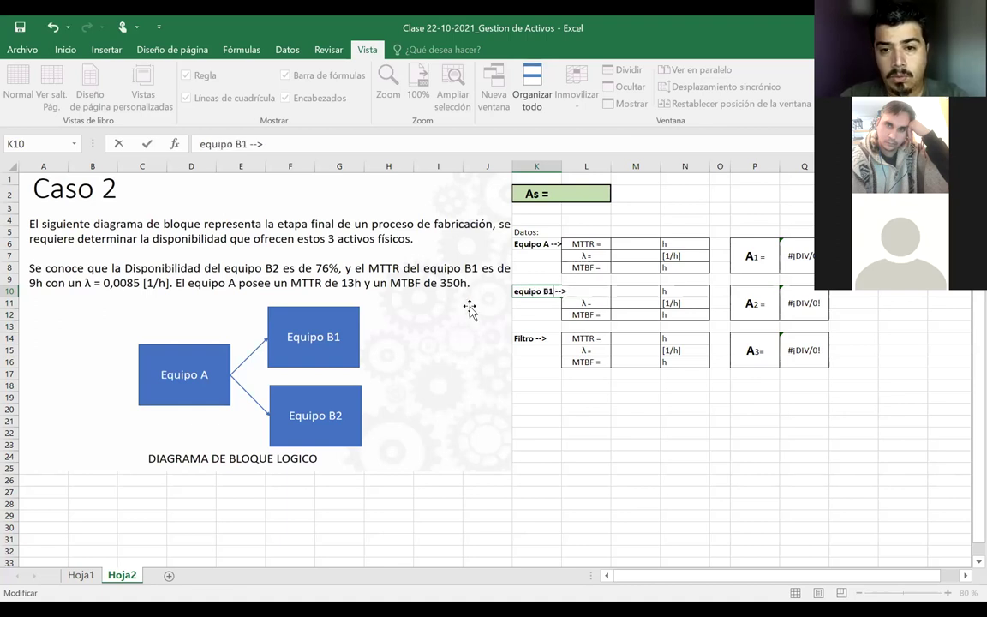
pyautogui.press('Return')
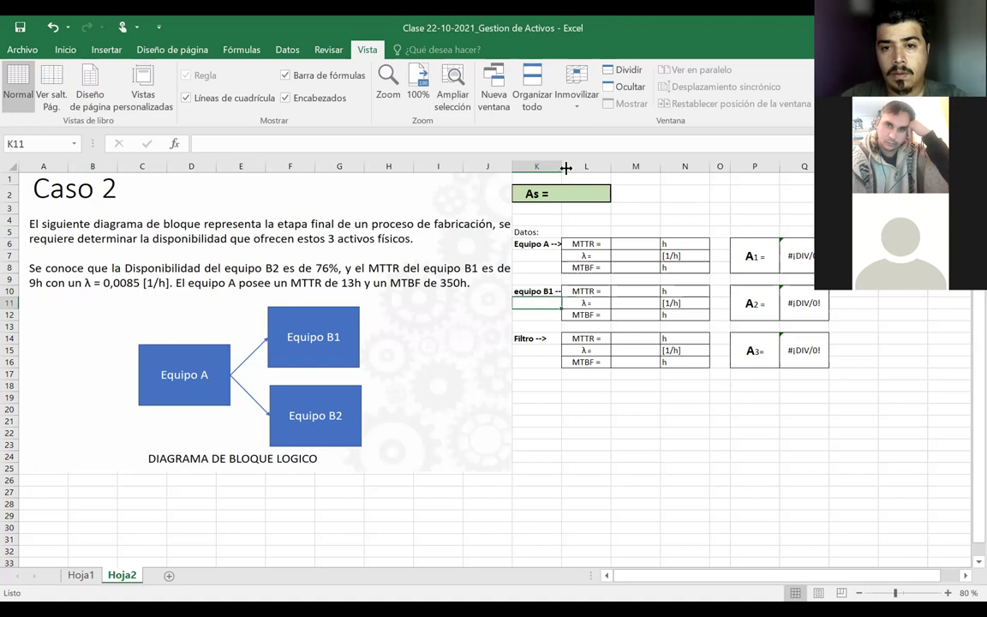
pyautogui.moveTo(561, 167); pyautogui.dragTo(578, 171)
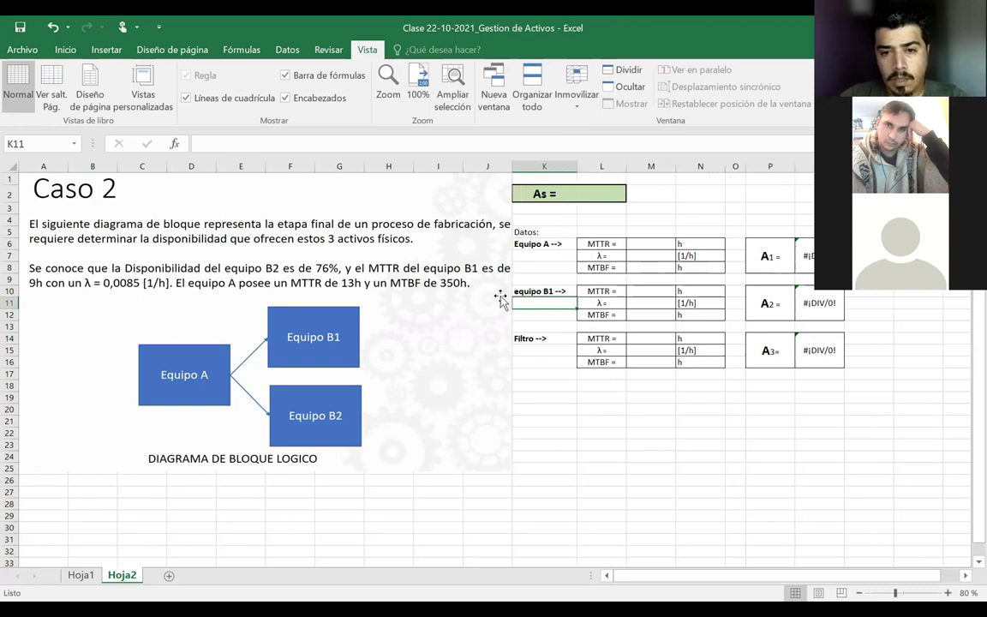
# - Capitalize the first letter of the label in K10 so that it reads "Equipo B1 -->"
pyautogui.click(512, 291)
pyautogui.doubleClick(517, 293)
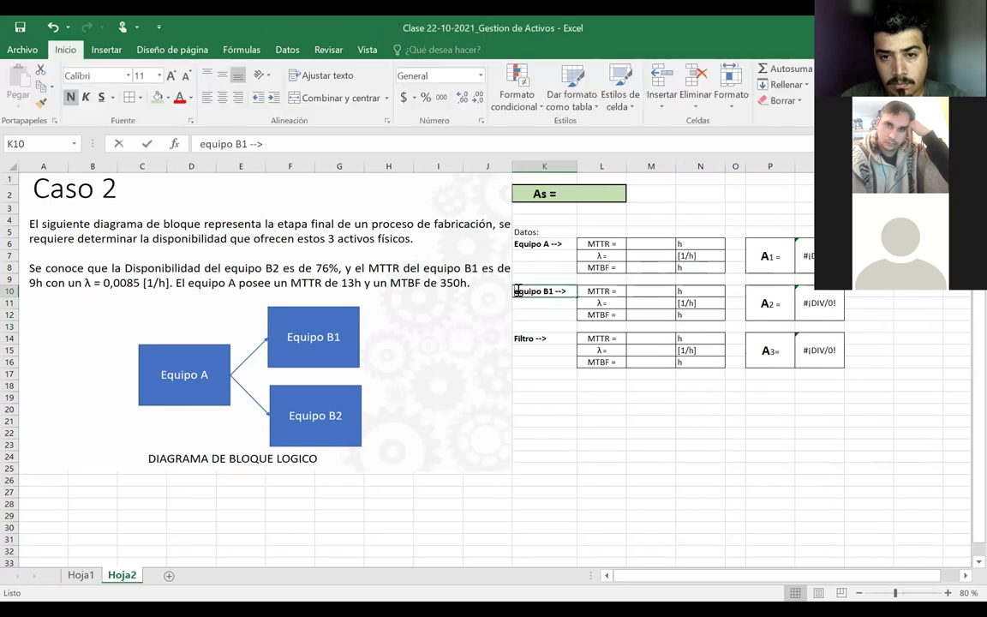
pyautogui.press('Delete')
pyautogui.write('E')
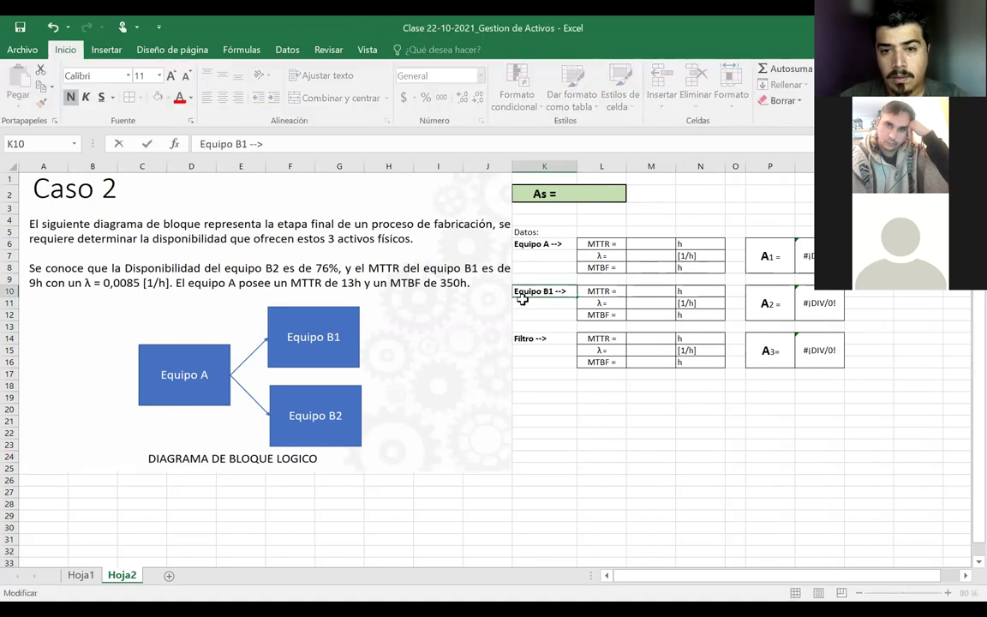
# - Change the Filtro label in K14 to "Equipo B2 -->"
pyautogui.click(533, 339)
pyautogui.doubleClick(533, 340)
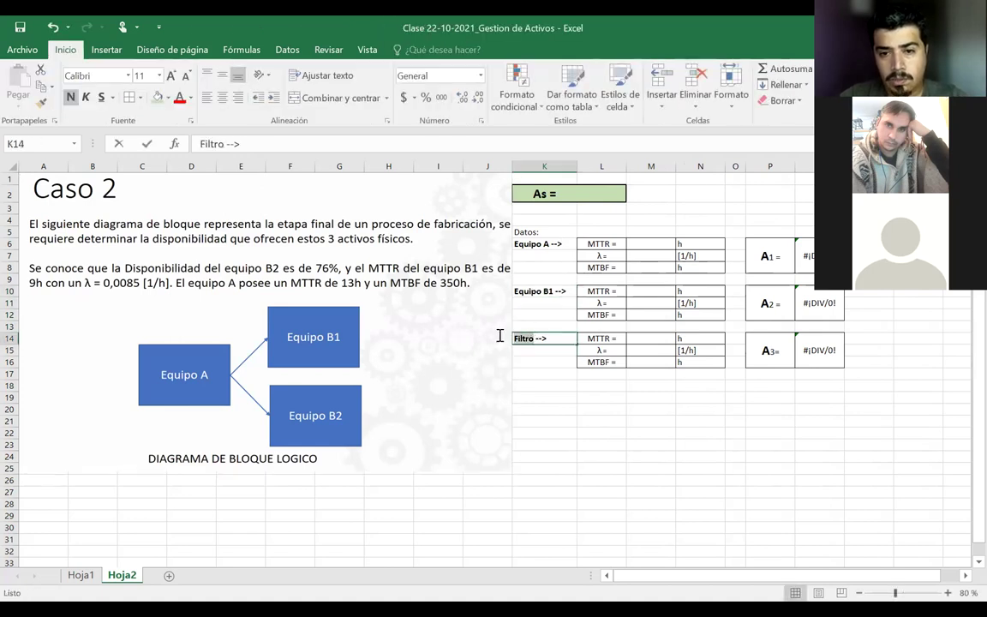
pyautogui.hotkey('shift', 'Home')
pyautogui.write('Equipo')
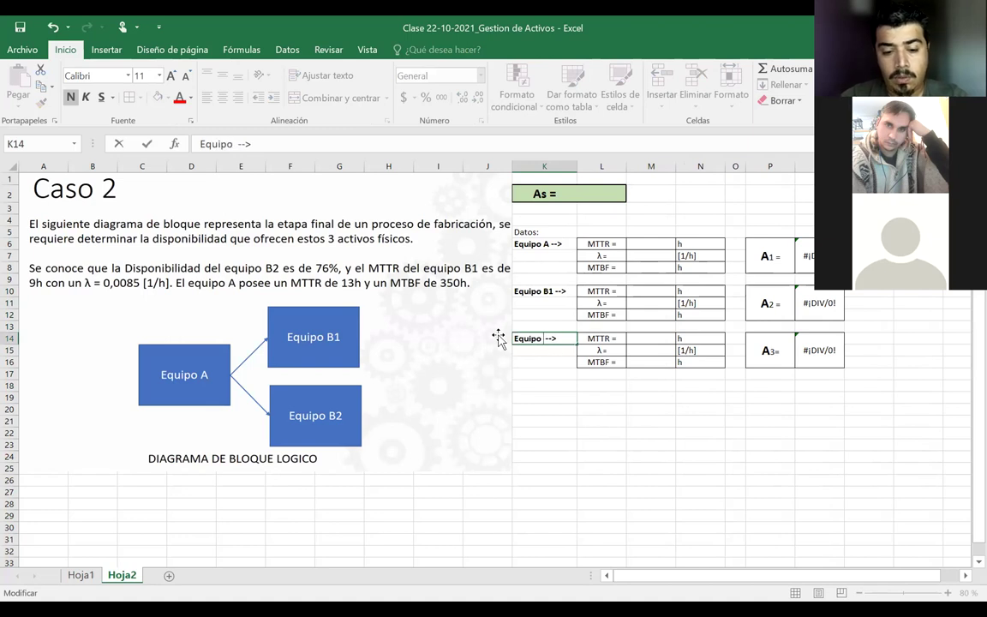
pyautogui.write(' B2')
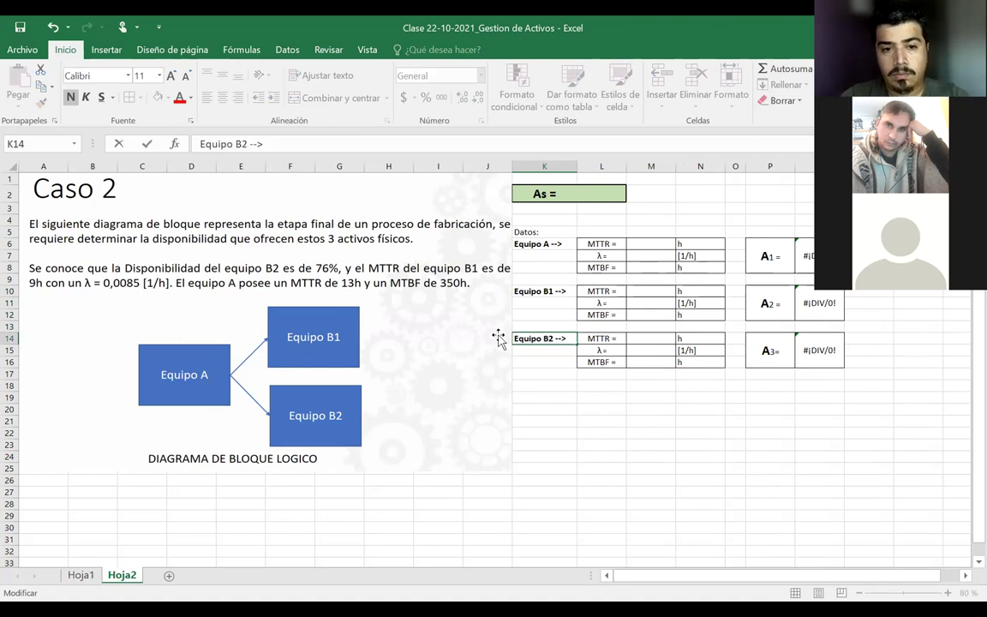
pyautogui.click(648, 316)
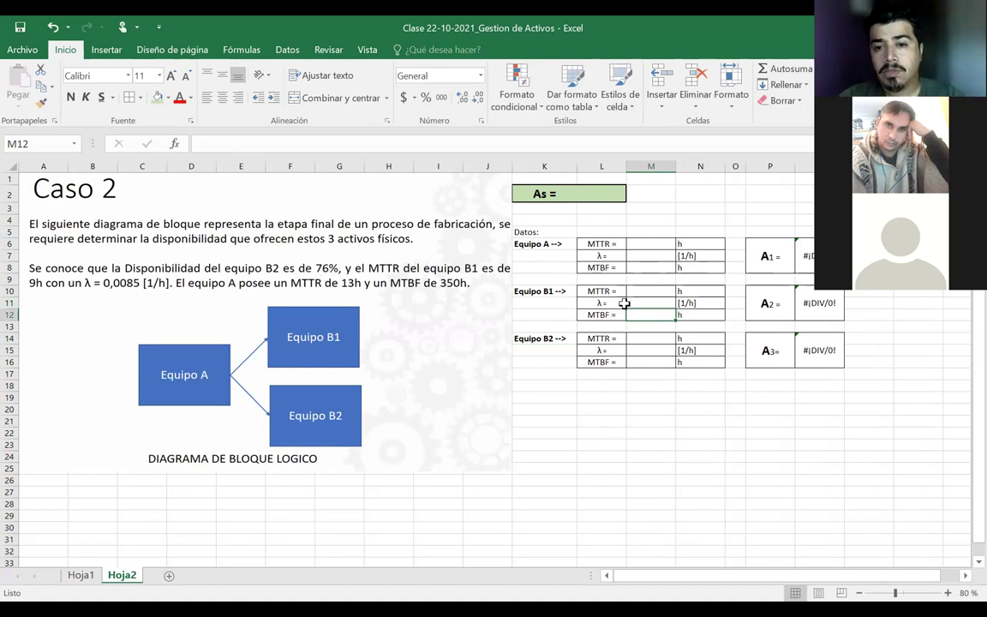
# - Clear the contents and borders of Equipo B2's data table in L14:N16 and move the A3 availability box to L14
pyautogui.moveTo(584, 338); pyautogui.dragTo(690, 361)
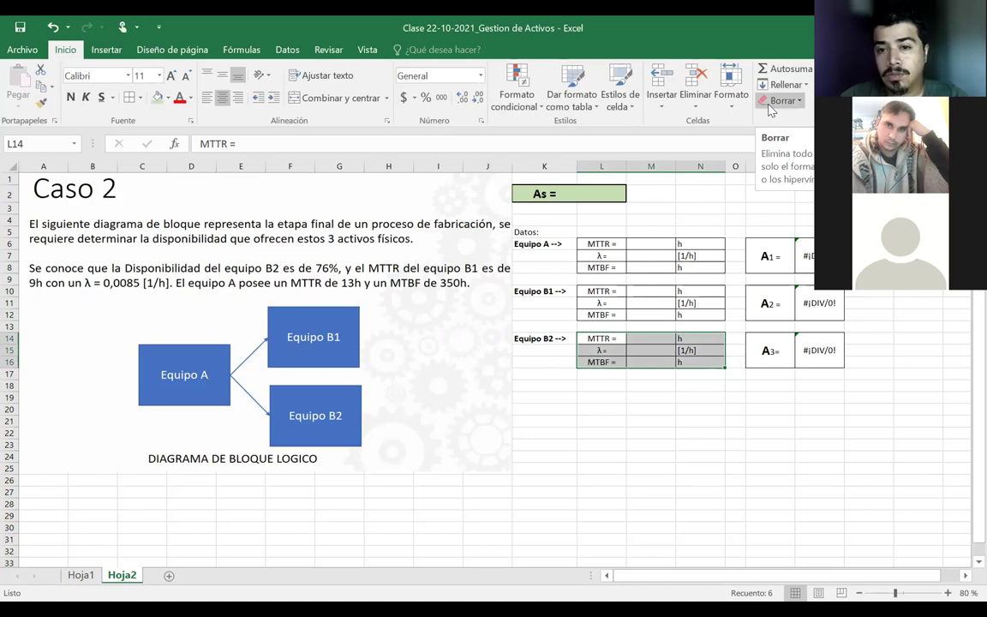
pyautogui.click(770, 347)
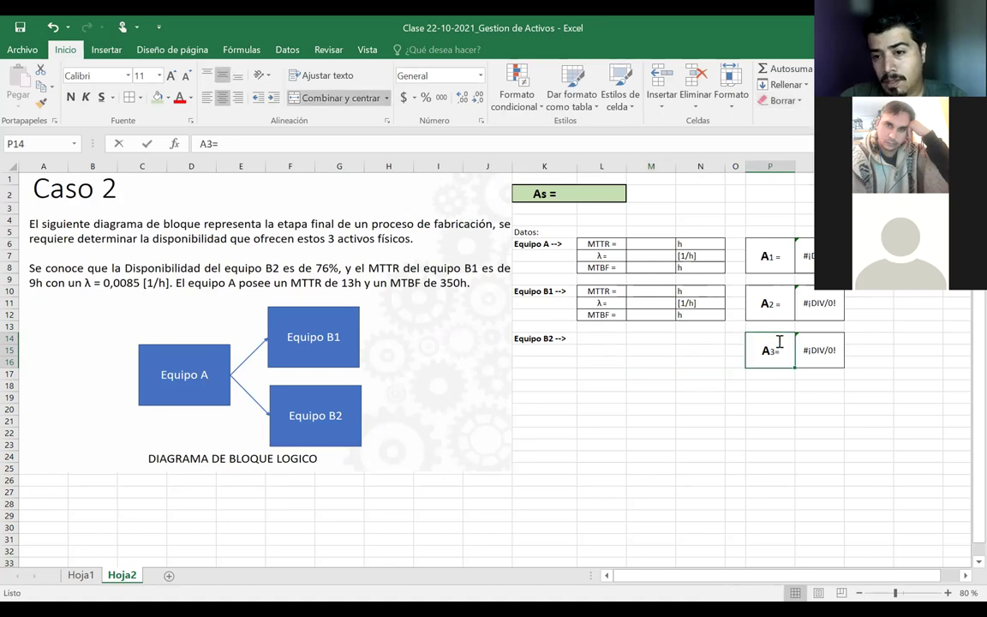
pyautogui.moveTo(810, 345); pyautogui.dragTo(609, 343)
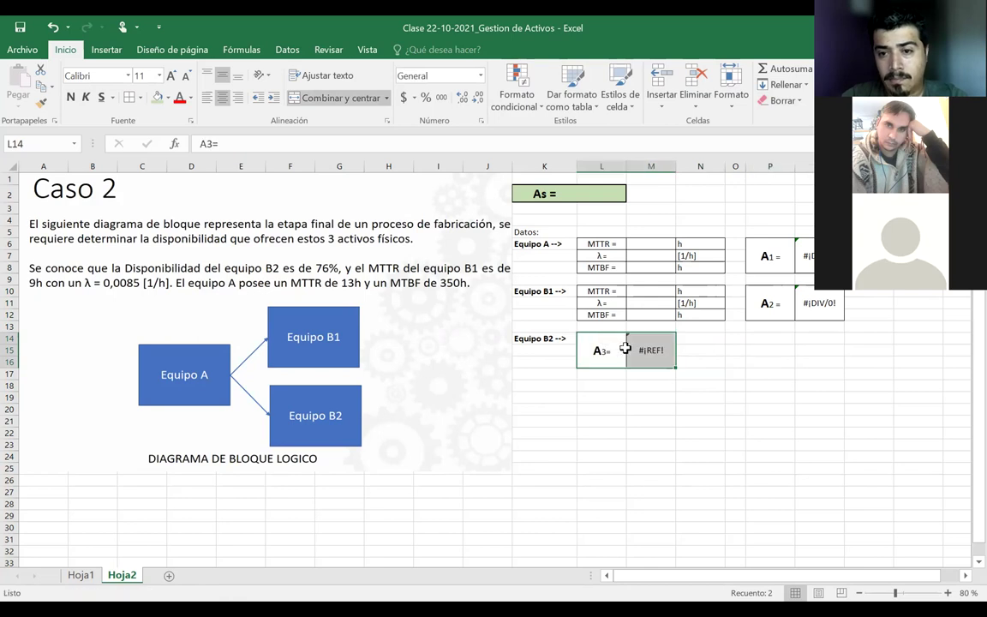
# - Replace the broken A3 formula in M14 with Equipo B2's given availability of 76%
pyautogui.click(639, 347)
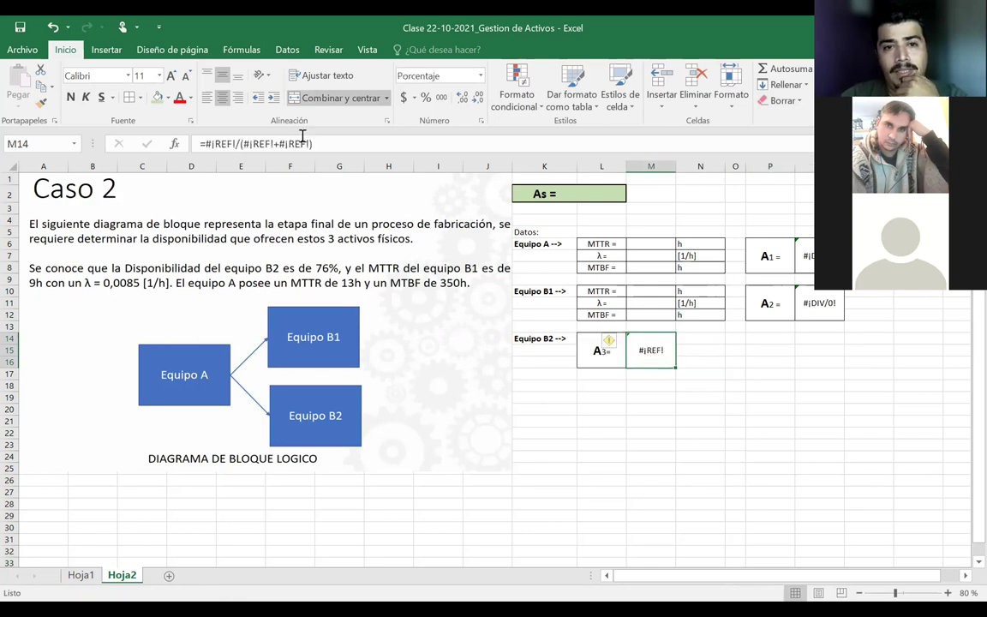
pyautogui.moveTo(334, 145); pyautogui.dragTo(28, 126)
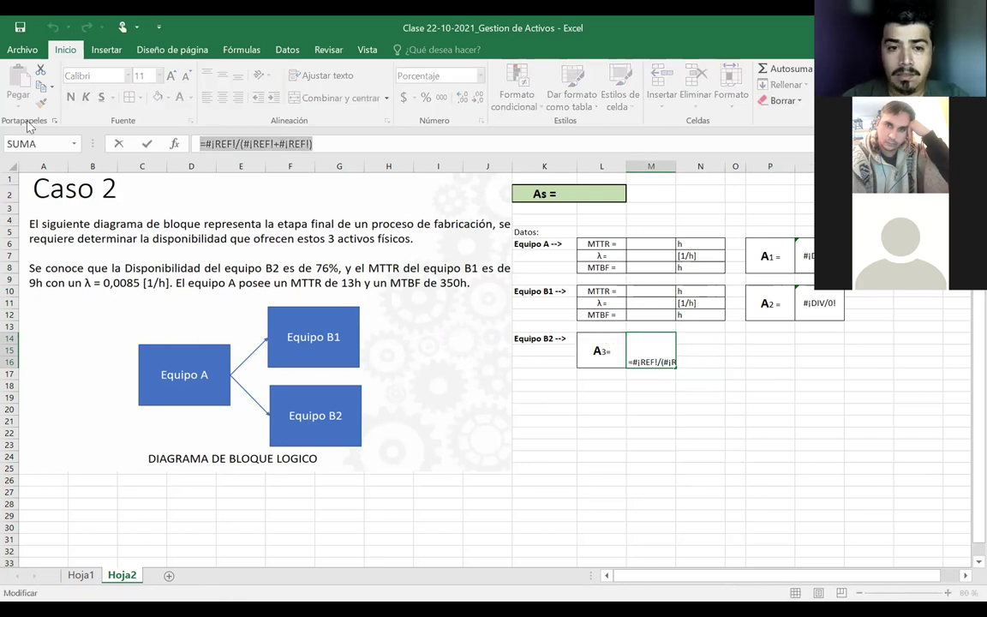
pyautogui.press('BackSpace')
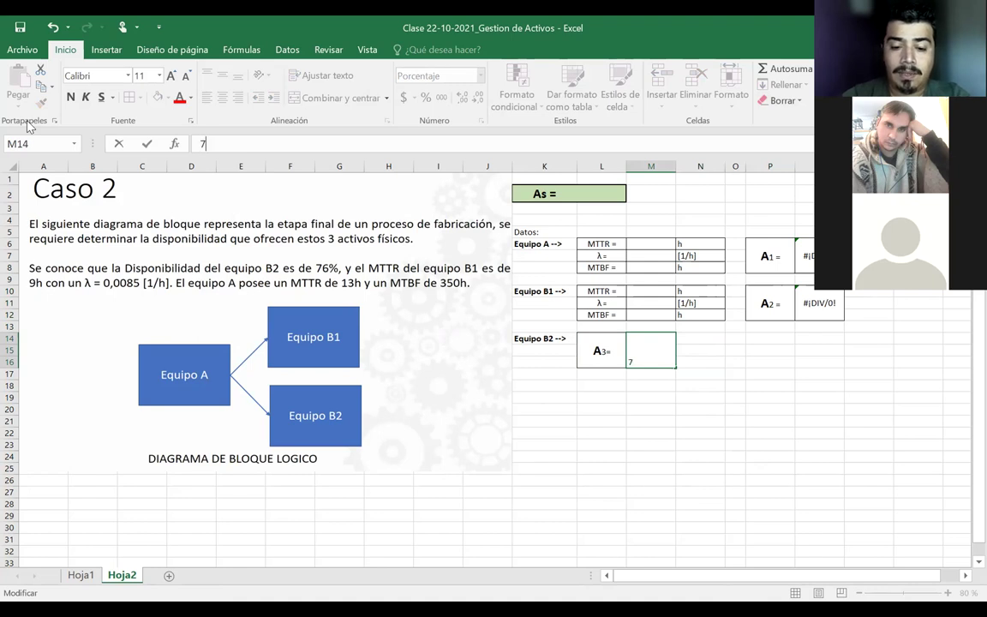
pyautogui.write('76%')
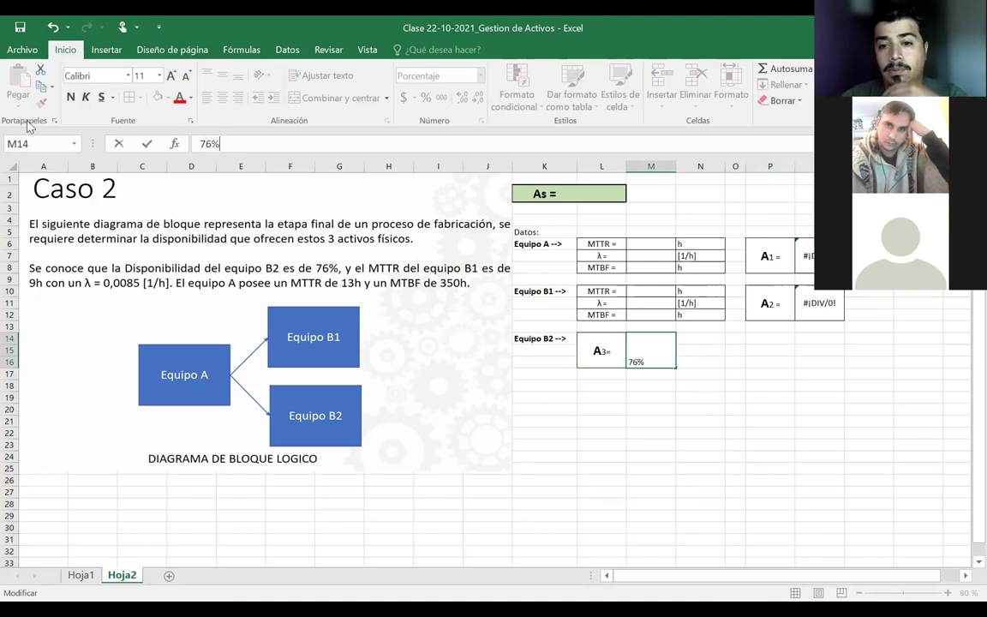
pyautogui.press('Return')
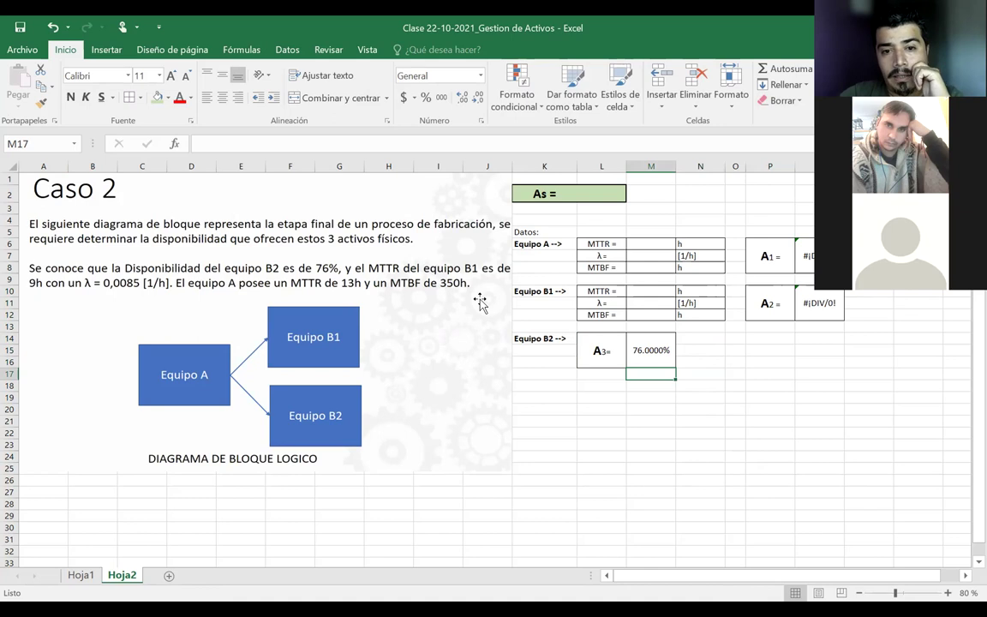
# - Enter Equipo B1's MTTR of 9 in M10 and its λ of 0.0085 in M11
pyautogui.click(638, 292)
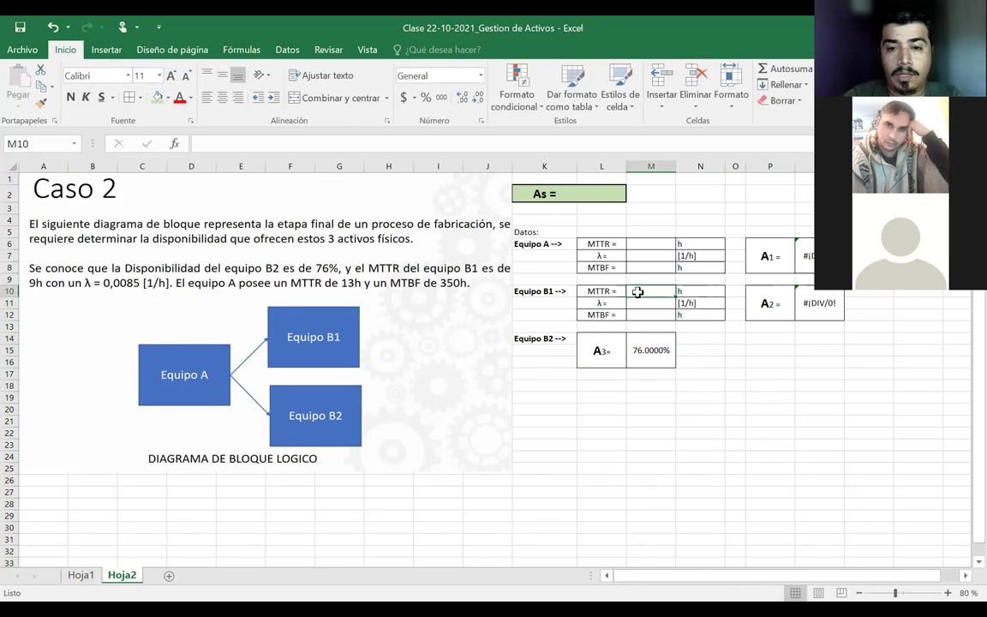
pyautogui.write('9')
pyautogui.press('Return')
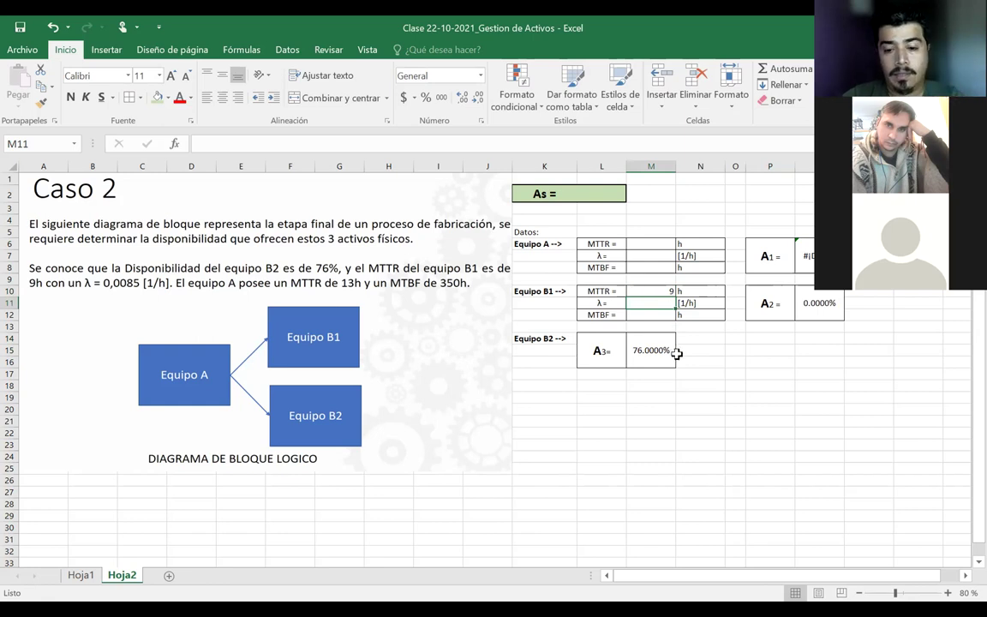
pyautogui.write('0.0085')
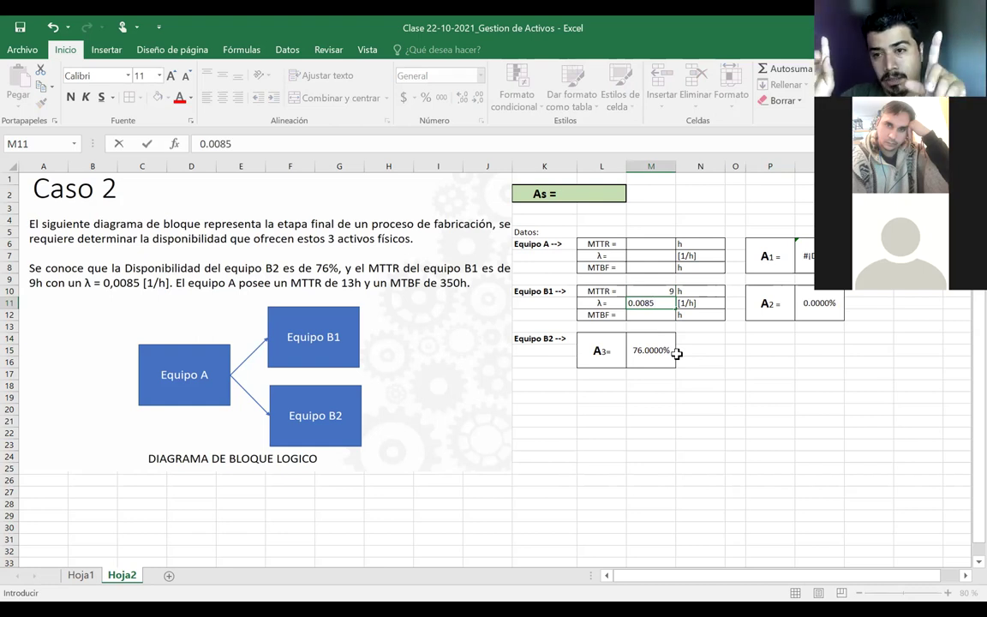
pyautogui.press('Return')
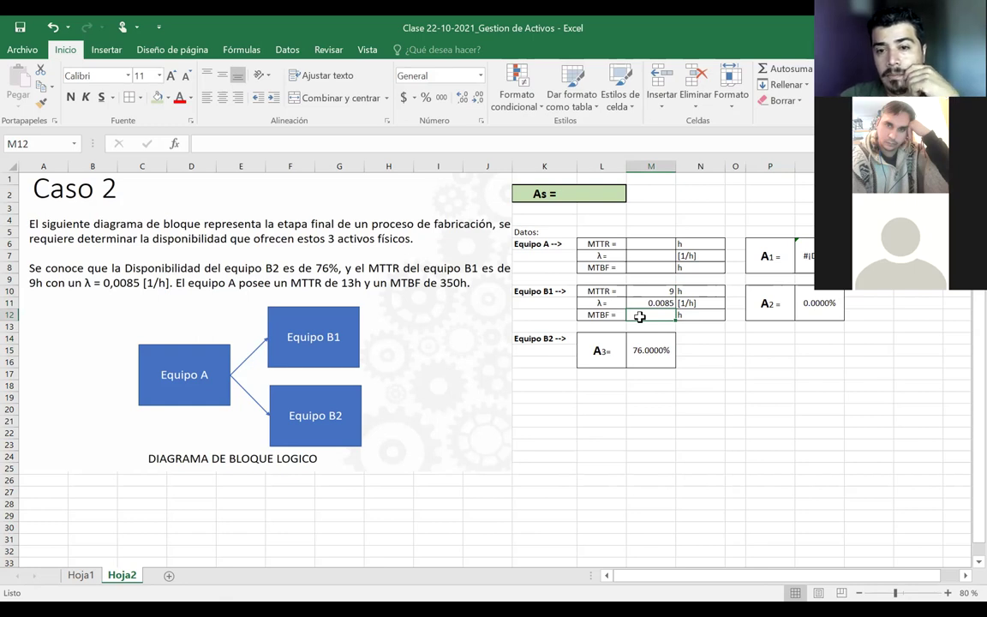
# - Calculate Equipo B1's MTBF in M12 as the inverse of λ with the formula =1/M11
pyautogui.write('=')
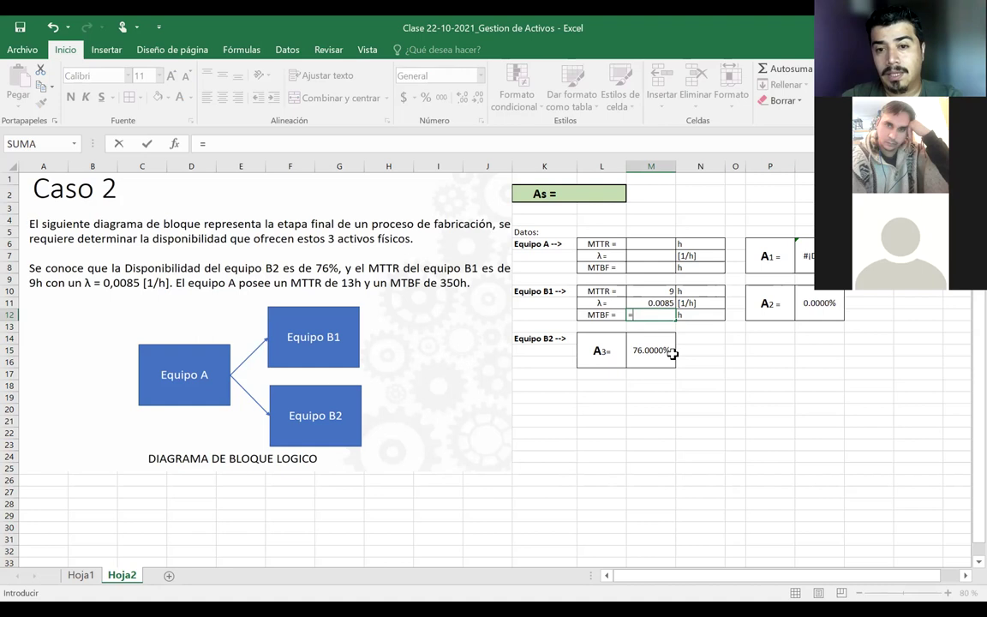
pyautogui.write('1')
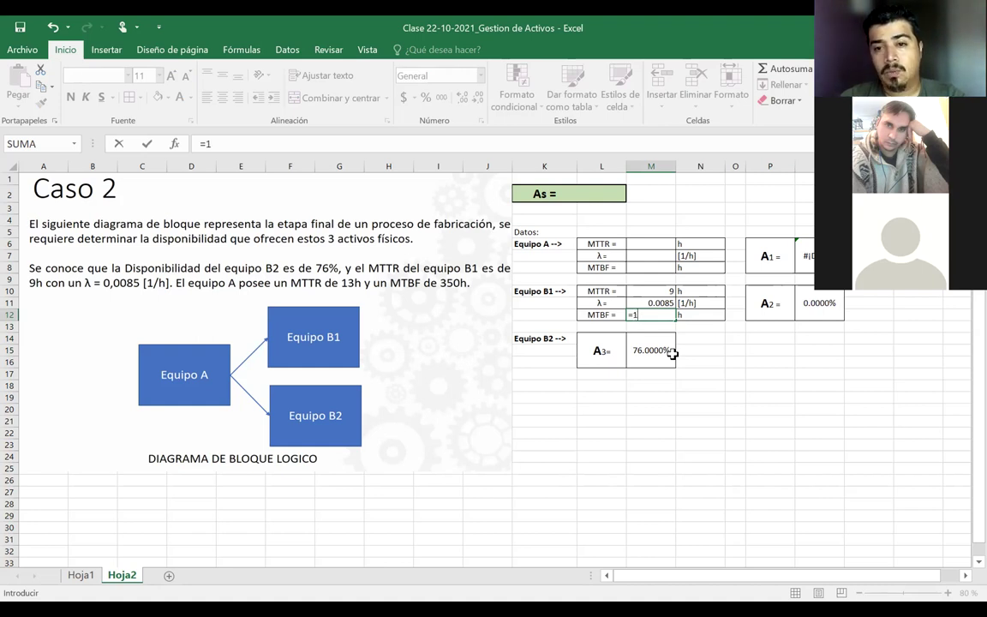
pyautogui.write('/')
pyautogui.click(651, 303)
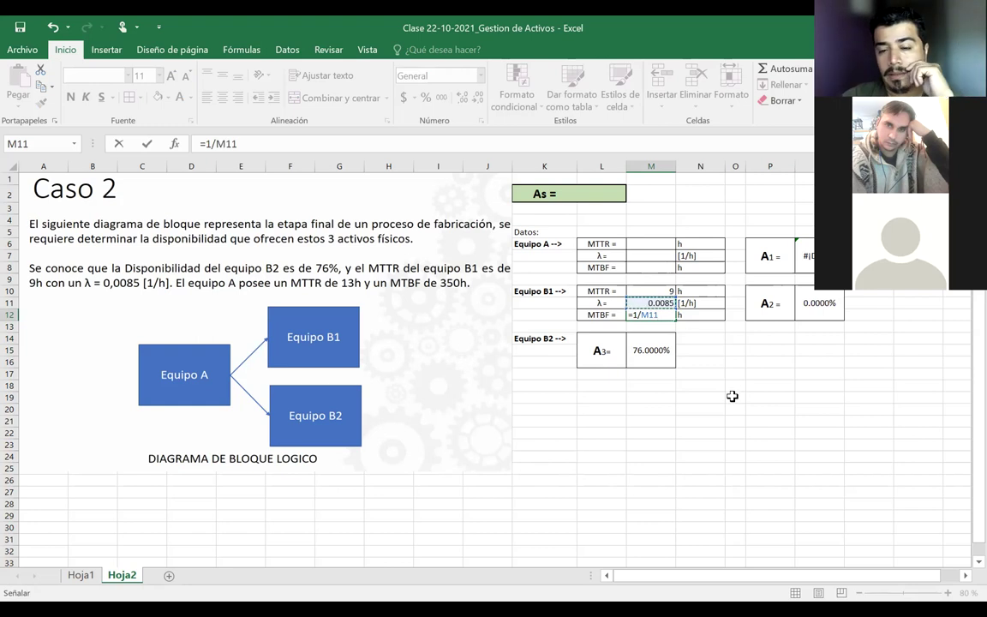
pyautogui.press('Return')
# - Reduce the displayed precision of Equipo B1's MTBF in M12 to two decimals
pyautogui.click(647, 316)
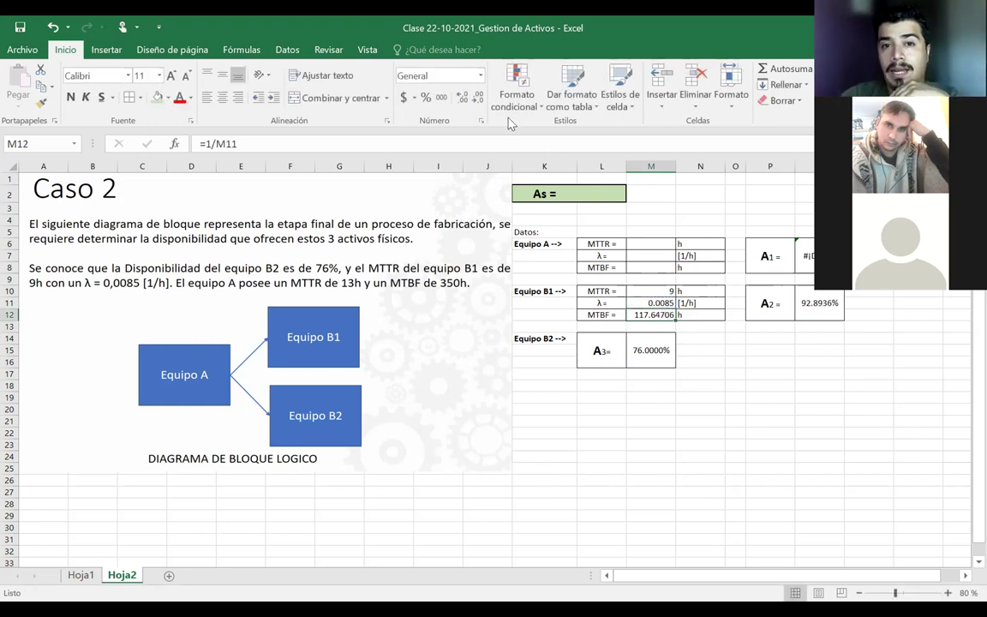
pyautogui.click(477, 99)
pyautogui.click(478, 99)
pyautogui.click(478, 99)
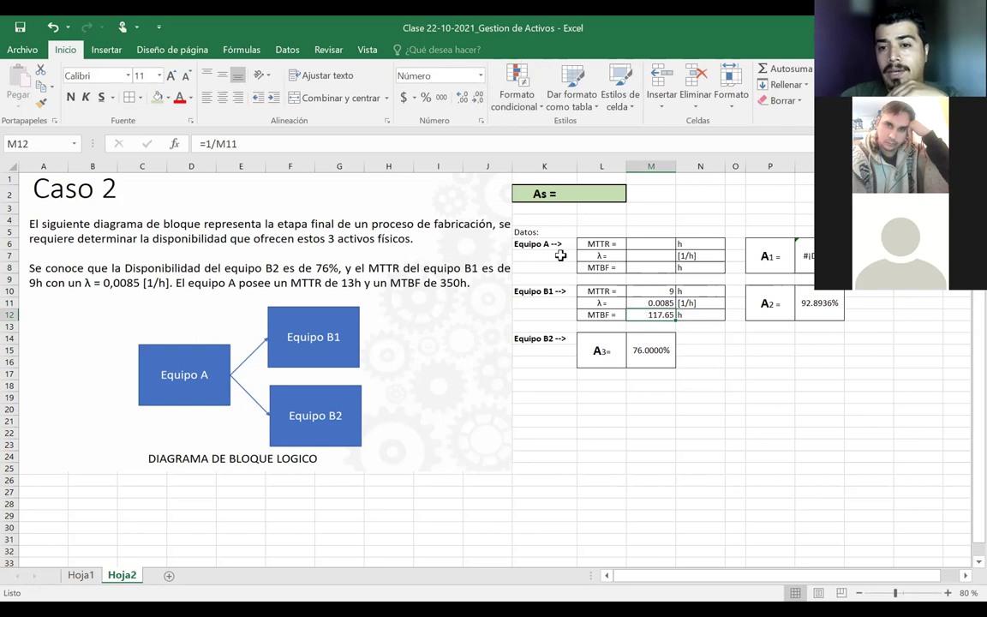
# - Examine the Caso 1 tables on Hoja1 and the Equipo B1 MTBF and A2 availability formulas on Hoja2
pyautogui.click(710, 351)
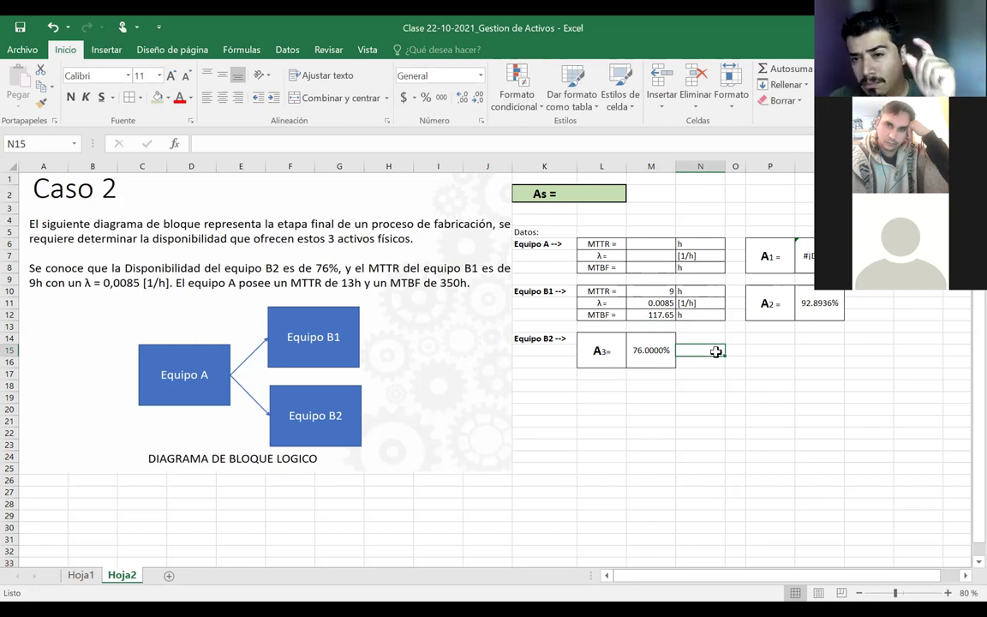
pyautogui.click(81, 575)
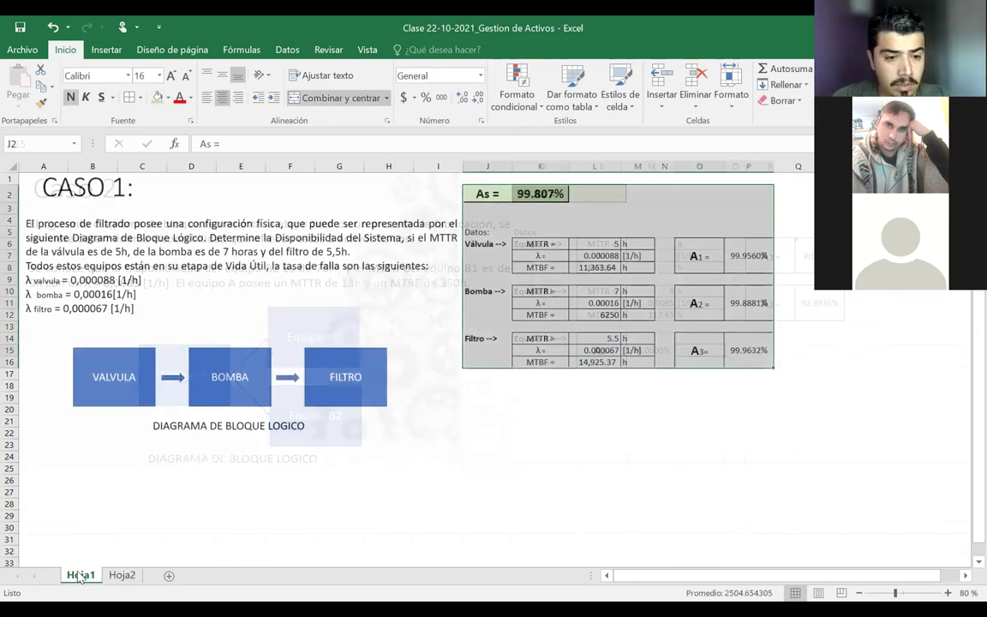
pyautogui.click(122, 576)
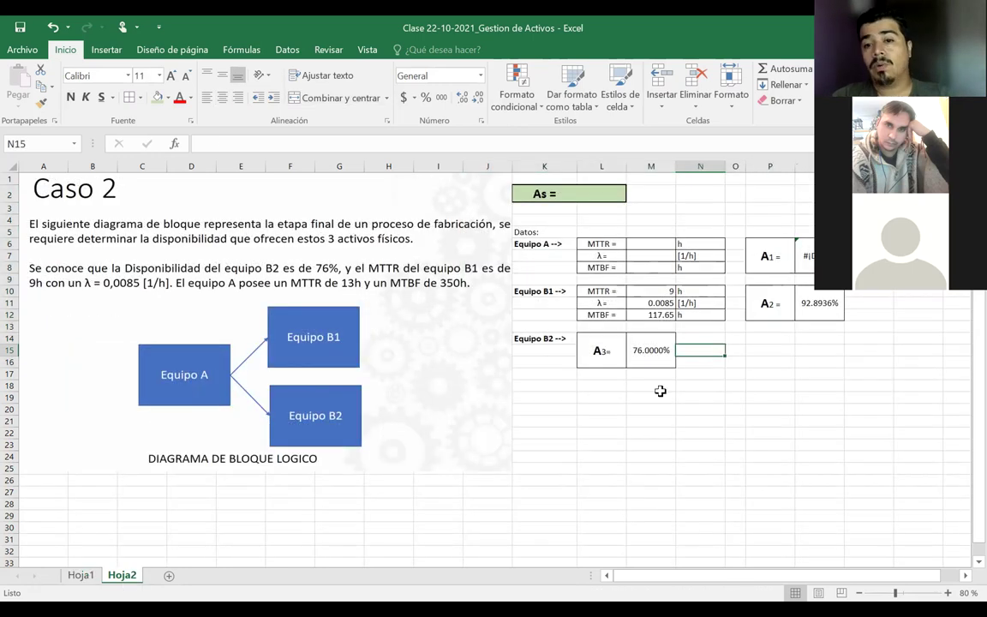
pyautogui.rightClick(651, 315)
pyautogui.click(638, 315)
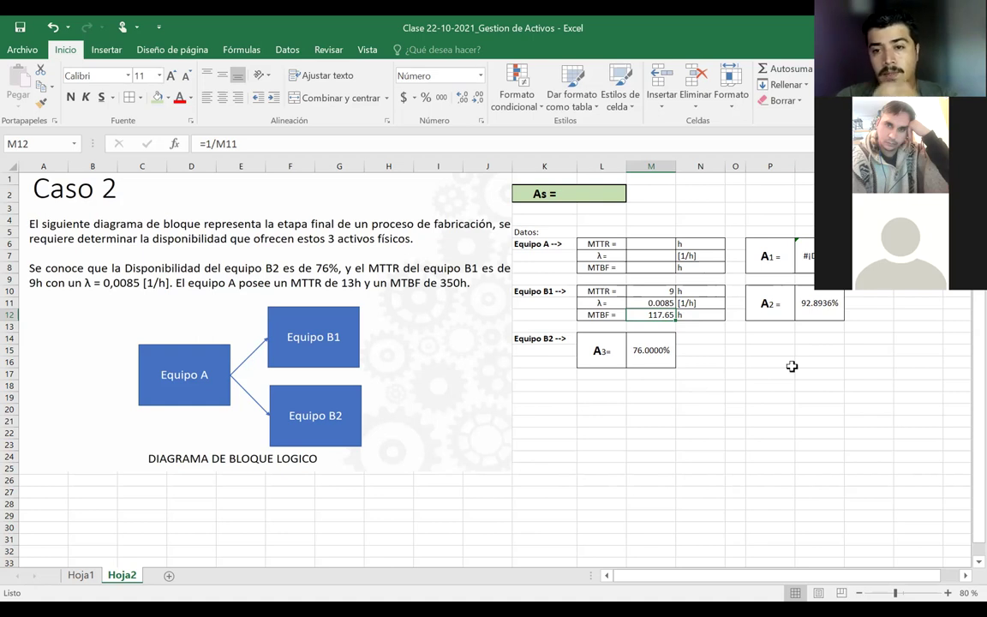
pyautogui.click(819, 303)
pyautogui.doubleClick(819, 304)
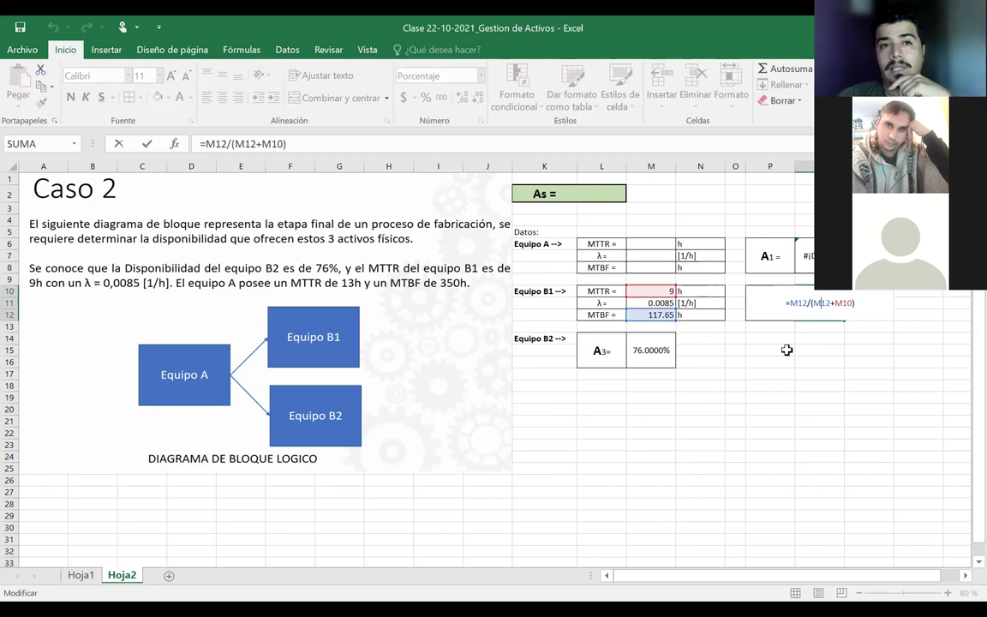
pyautogui.press('Return')
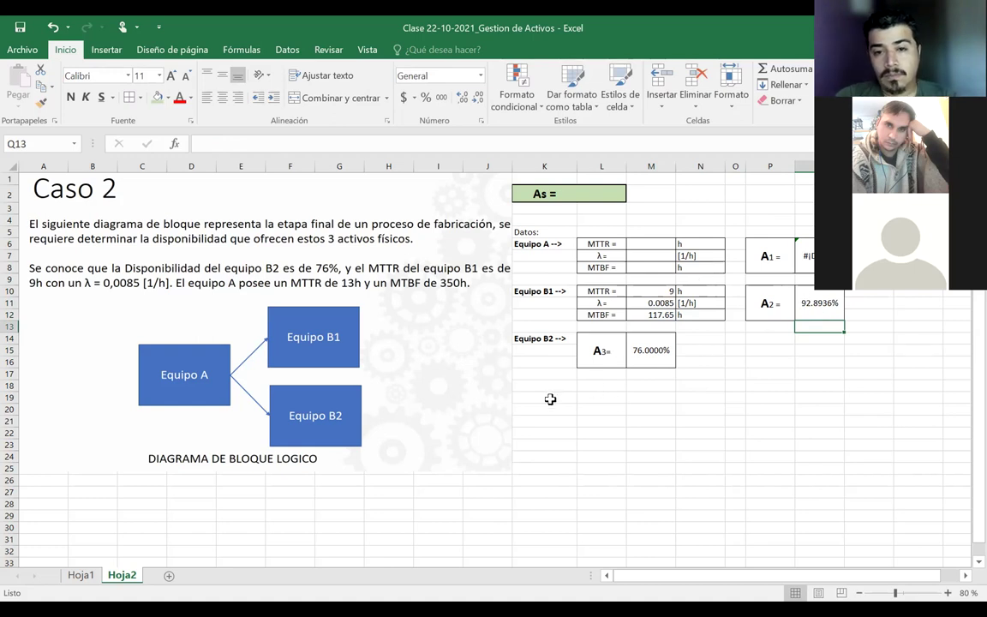
# - Add the heading "Disponibilidad Bloque B" in K19, below the Equipo B2 data
pyautogui.click(602, 352)
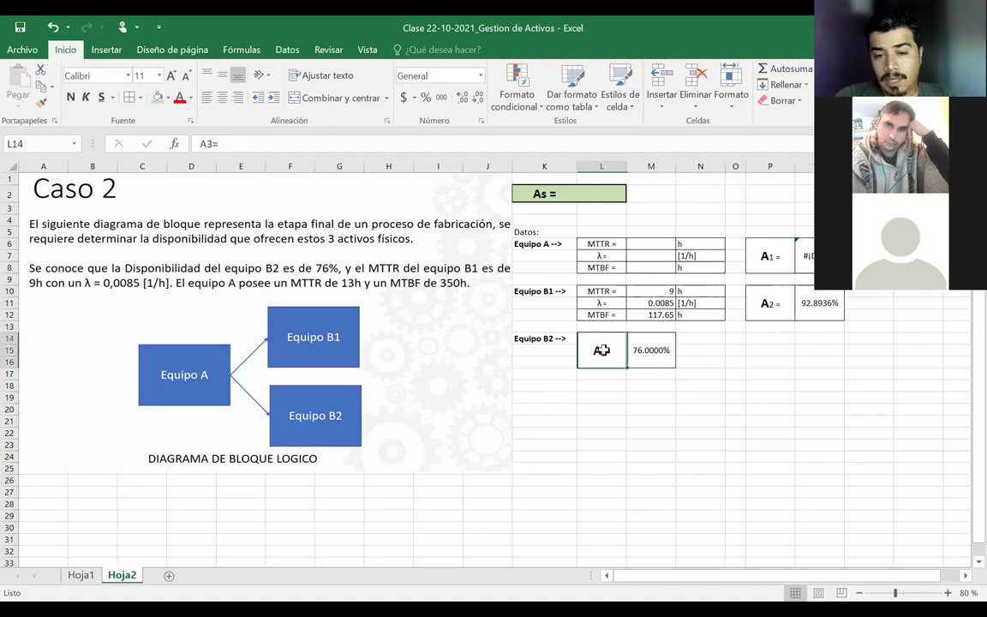
pyautogui.click(551, 399)
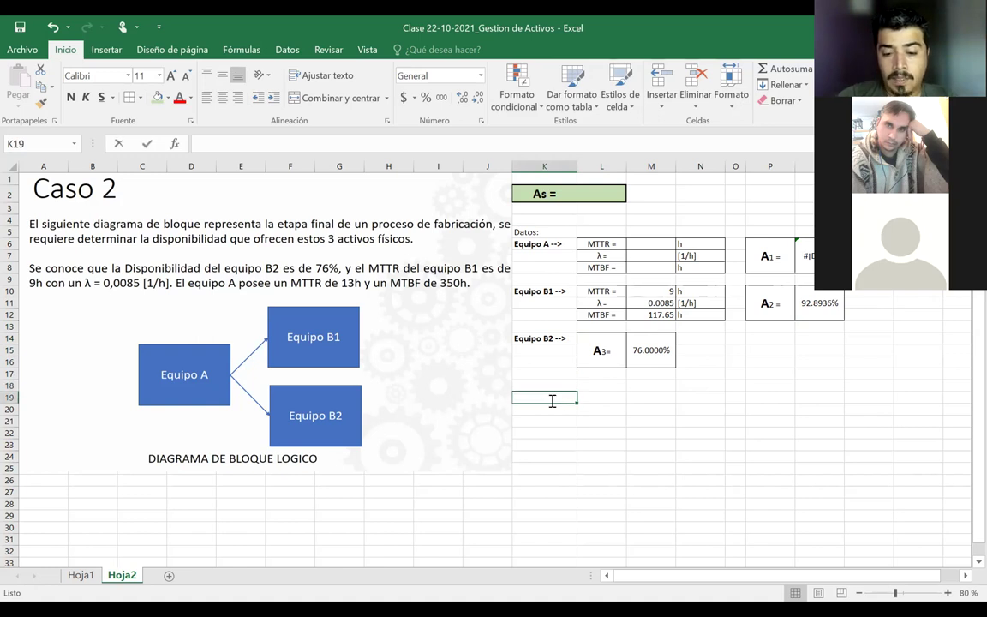
pyautogui.write('Disponi')
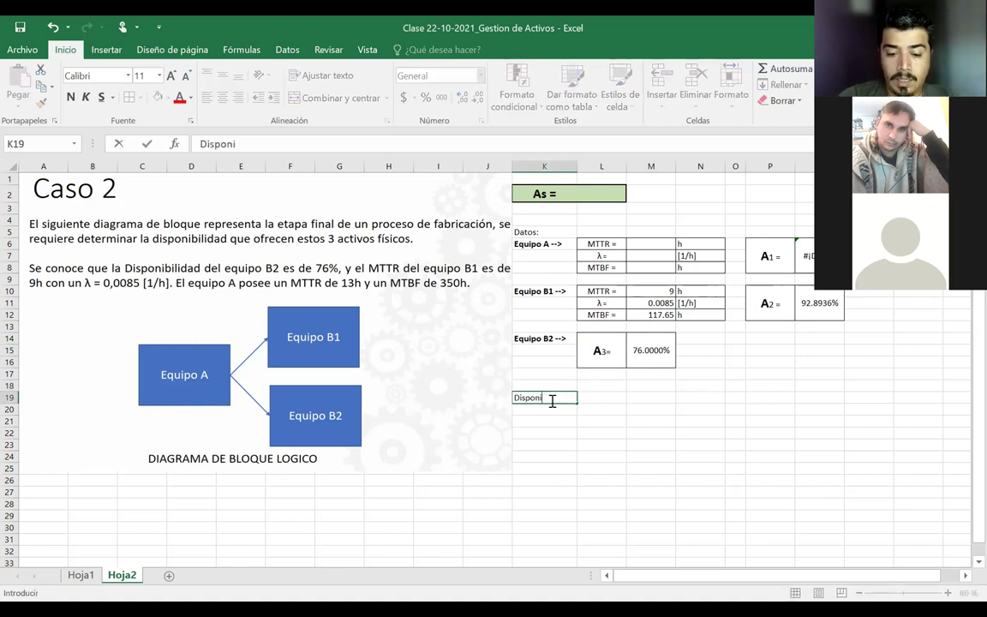
pyautogui.write('bilidad Bloque B')
pyautogui.press('Return')
# - Add the label "A´b =" in L20 under the Bloque B availability heading
pyautogui.press('Right')
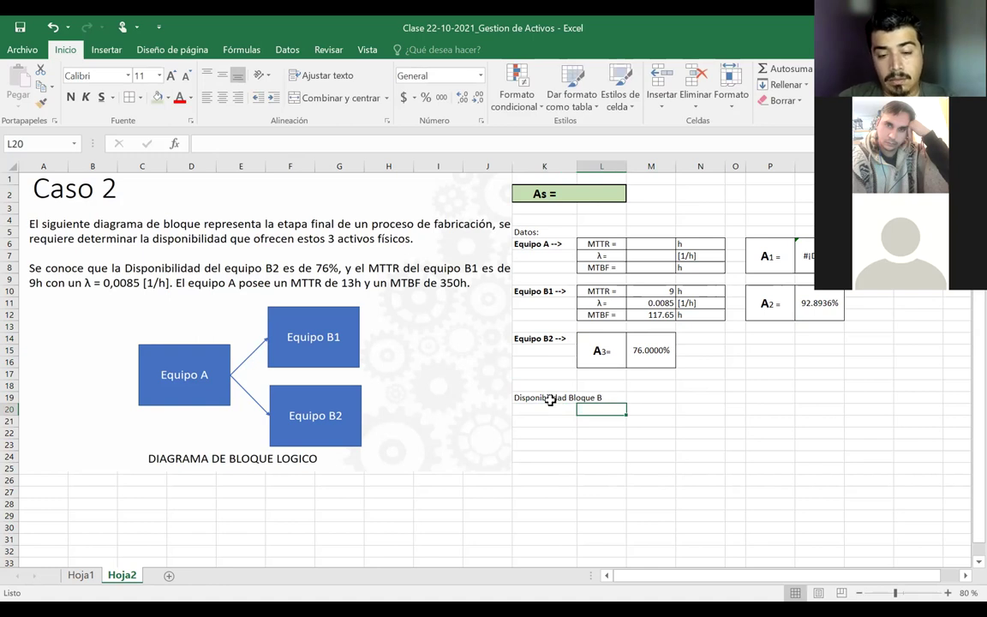
pyautogui.write('A')
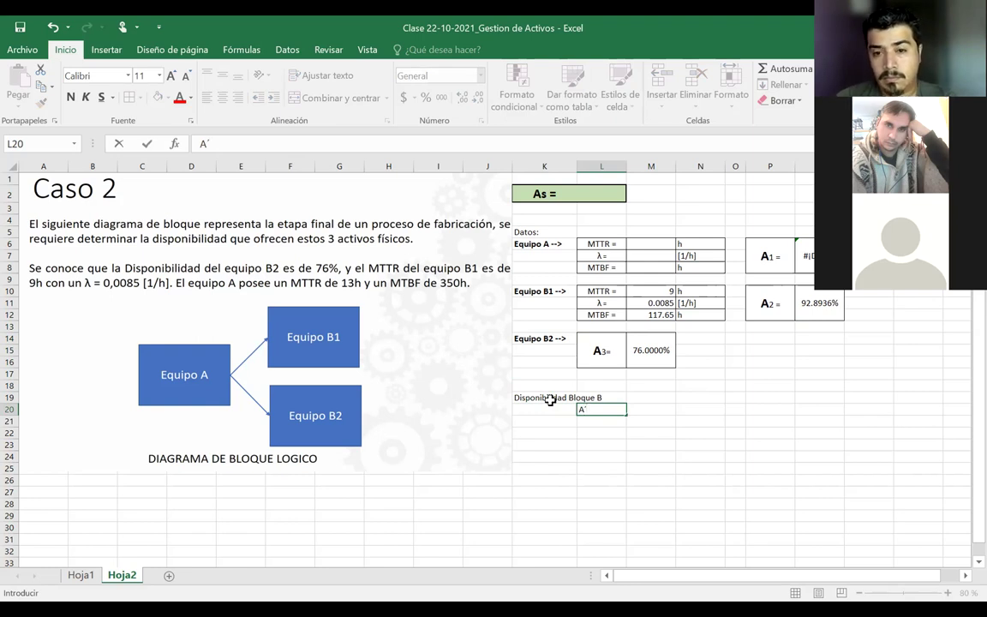
pyautogui.write('´b')
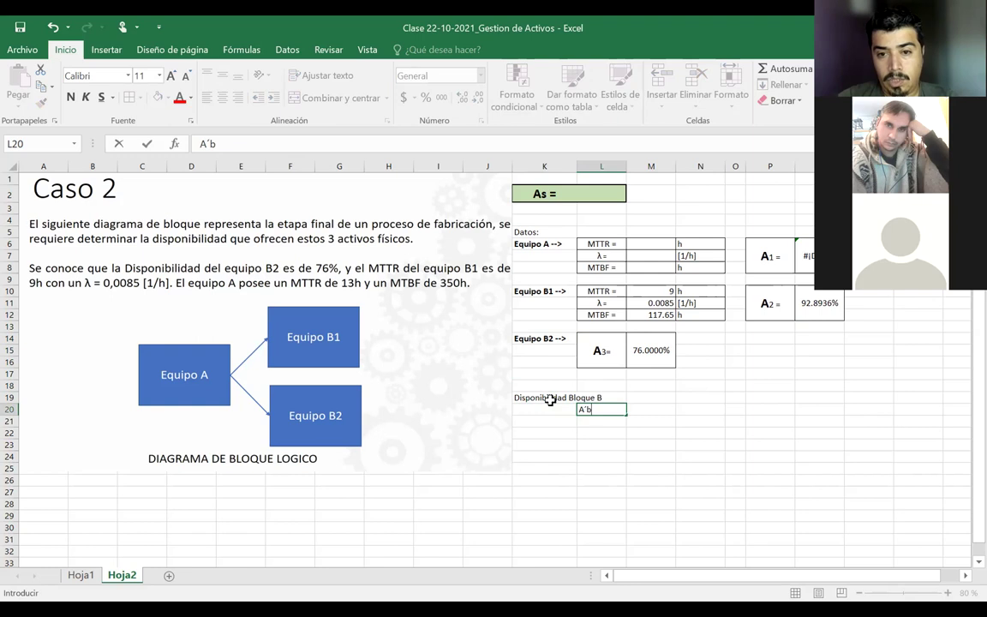
pyautogui.write(' =')
pyautogui.press('Return')
# - Format only the letter A of the L20 label in bold at size 16
pyautogui.click(581, 410)
pyautogui.doubleClick(580, 412)
pyautogui.moveTo(580, 412); pyautogui.dragTo(587, 411)
pyautogui.click(171, 78)
pyautogui.click(171, 78)
pyautogui.click(171, 78)
pyautogui.click(70, 97)
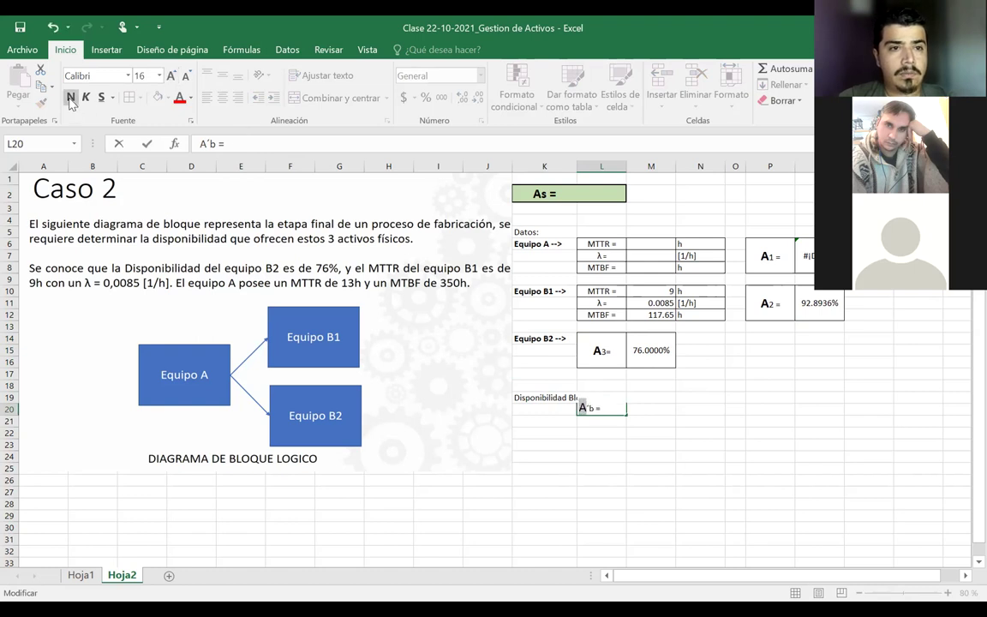
pyautogui.click(657, 421)
# - Enlarge the accent after the A in the L20 label to match the letter, leaving "b =" small
pyautogui.click(588, 414)
pyautogui.doubleClick(590, 414)
pyautogui.moveTo(590, 414); pyautogui.dragTo(583, 416)
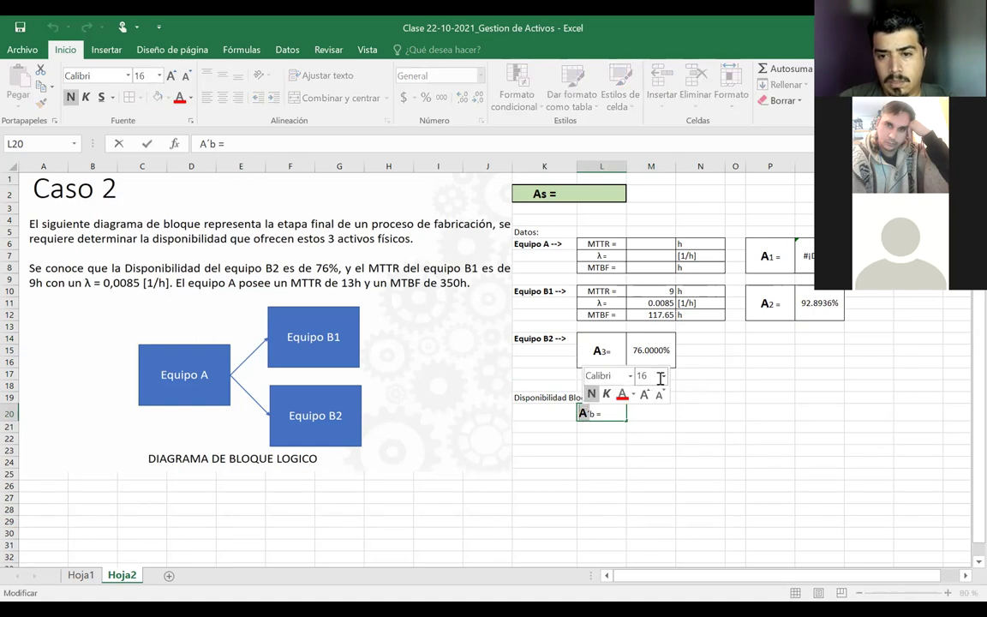
pyautogui.click(663, 375)
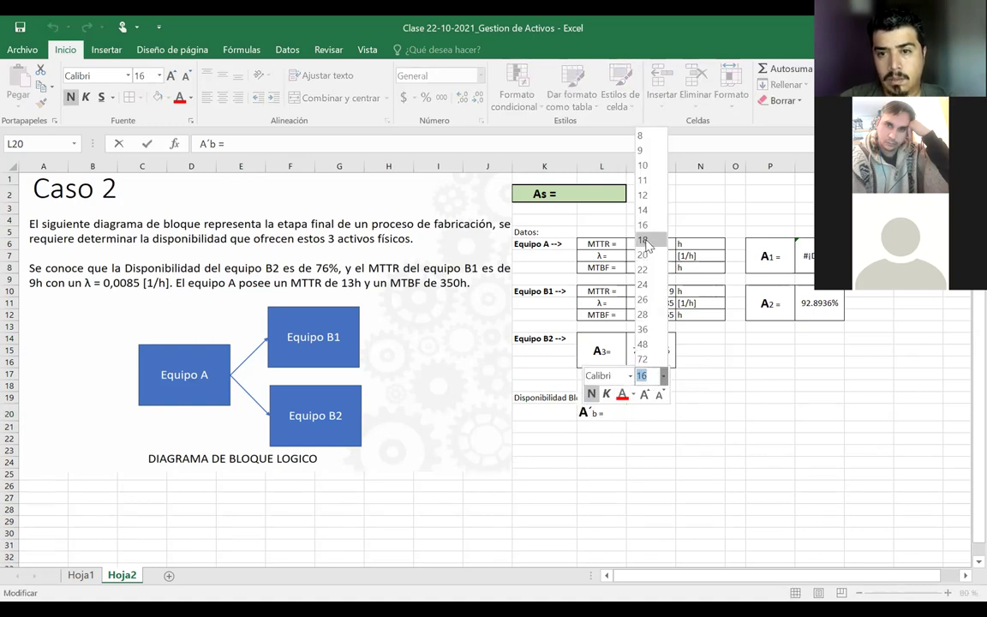
pyautogui.click(672, 463)
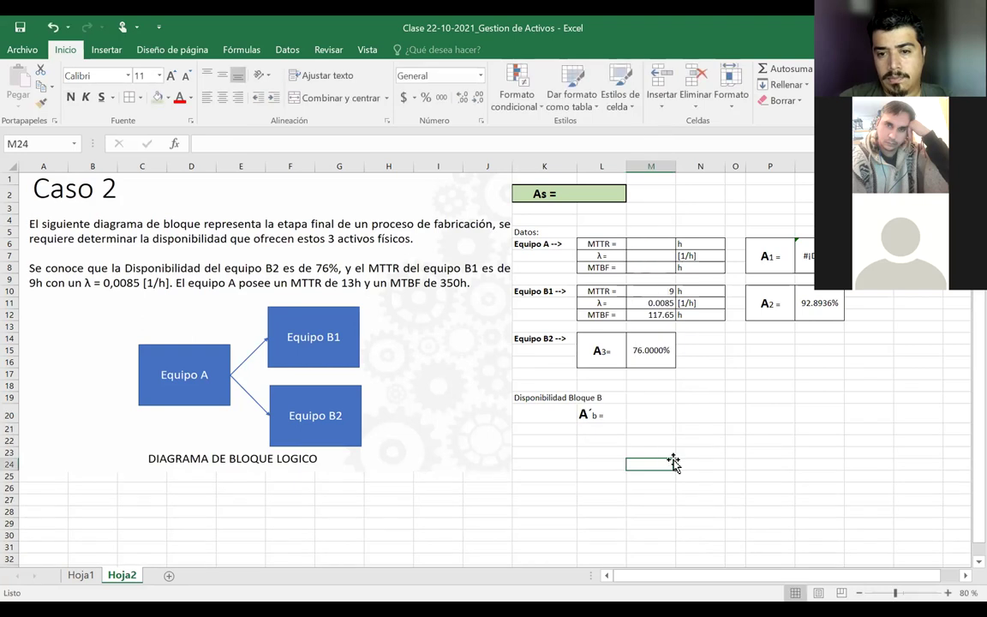
# - Draw a freehand ink loop around Equipo B1 and Equipo B2 on the block diagram
pyautogui.click(641, 415)
pyautogui.click(581, 396)
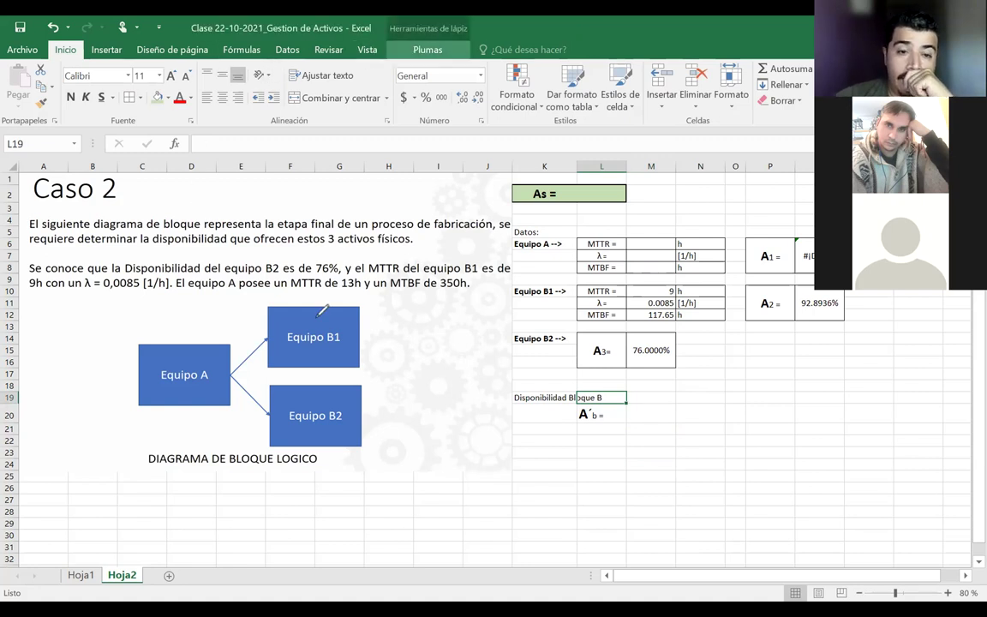
pyautogui.moveTo(319, 305); pyautogui.dragTo(308, 302)
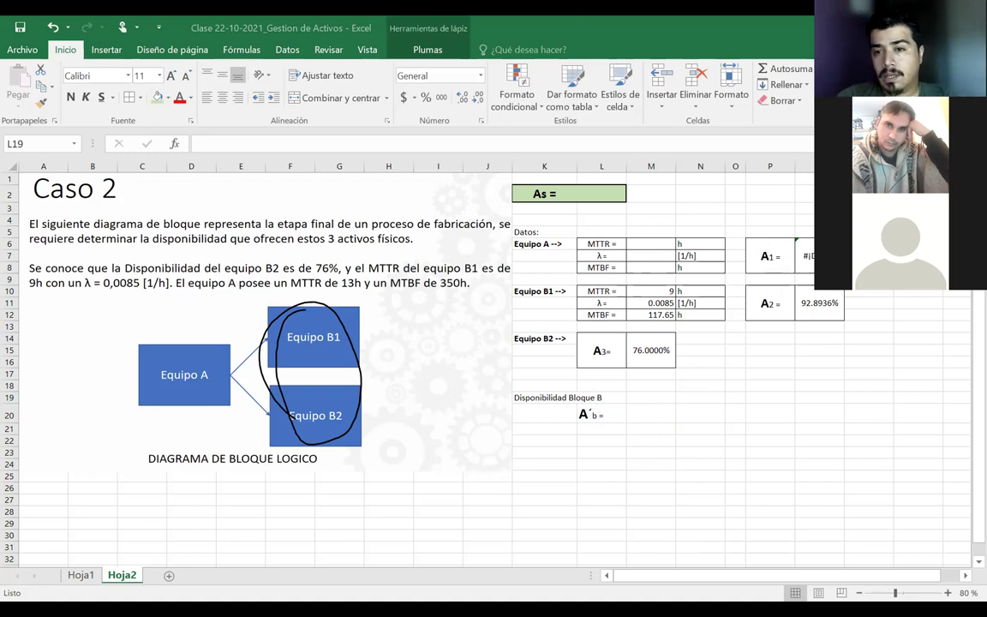
# - Begin a formula in M20 and handwrite the parallel availability formula As = 1 − Π(1 − Ai) in ink below the block diagram
pyautogui.click(647, 413)
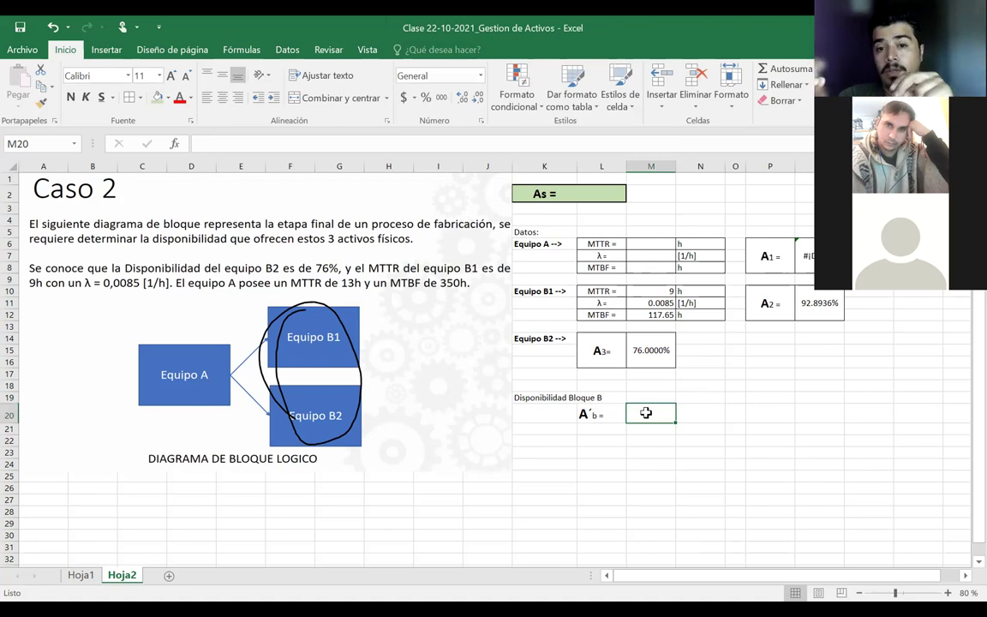
pyautogui.write('=')
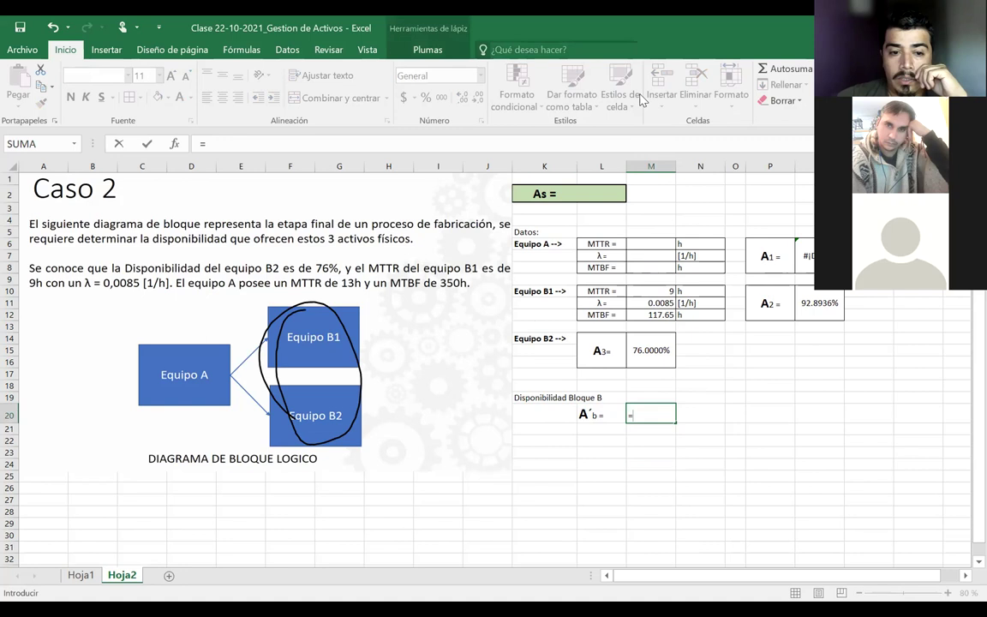
pyautogui.moveTo(186, 530)
pyautogui.mouseDown()
pyautogui.moveTo(199, 491)
pyautogui.moveTo(211, 532)
pyautogui.mouseUp()
pyautogui.moveTo(53, 496)
pyautogui.mouseDown()
pyautogui.moveTo(55, 529)
pyautogui.moveTo(69, 513)
pyautogui.moveTo(90, 513)
pyautogui.moveTo(96, 497)
pyautogui.moveTo(120, 506)
pyautogui.mouseUp()
pyautogui.moveTo(239, 508); pyautogui.dragTo(251, 508)
pyautogui.moveTo(239, 516); pyautogui.dragTo(251, 514)
pyautogui.moveTo(296, 487)
pyautogui.mouseDown()
pyautogui.moveTo(297, 525)
pyautogui.moveTo(337, 508)
pyautogui.moveTo(384, 517)
pyautogui.mouseUp()
pyautogui.moveTo(362, 480)
pyautogui.mouseDown()
pyautogui.moveTo(397, 479)
pyautogui.moveTo(415, 533)
pyautogui.moveTo(434, 514)
pyautogui.moveTo(434, 532)
pyautogui.mouseUp()
pyautogui.moveTo(449, 508)
pyautogui.mouseDown()
pyautogui.moveTo(481, 522)
pyautogui.moveTo(480, 506)
pyautogui.moveTo(490, 529)
pyautogui.mouseUp()
pyautogui.click(493, 511)
pyautogui.moveTo(500, 483); pyautogui.dragTo(502, 535)
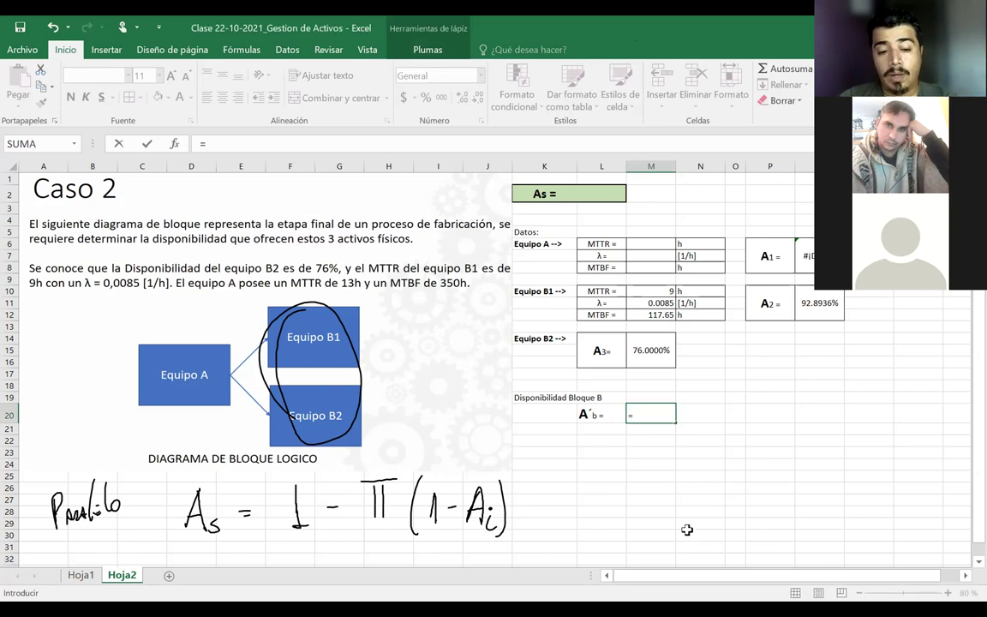
# - Write Bloque B's availability formula in M20 as =1-(1-Q10)*(1-M14), using the availabilities of Equipo B1 and B2
pyautogui.write('1-(1')
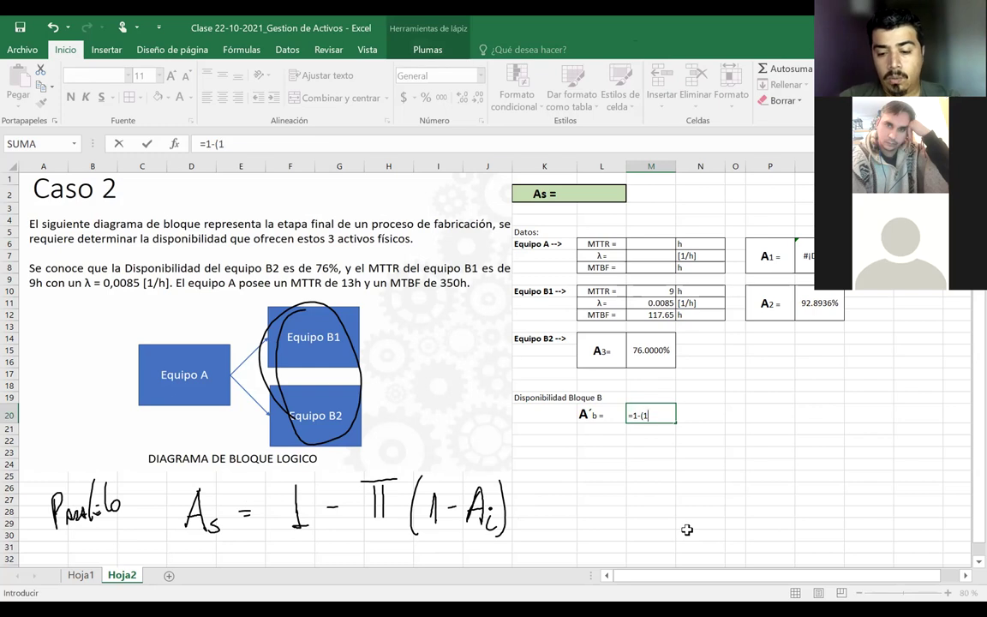
pyautogui.write('-')
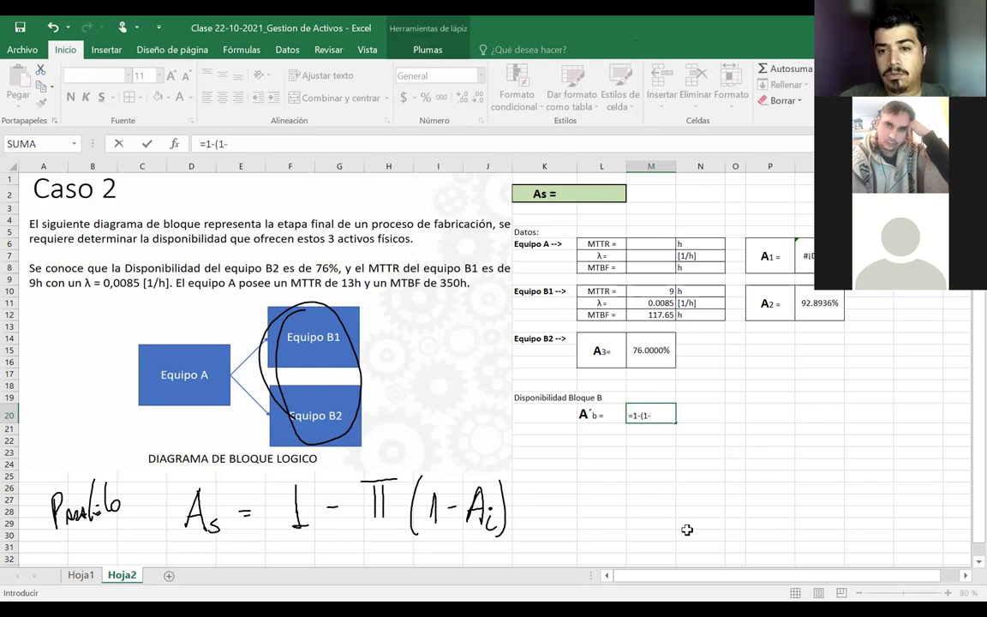
pyautogui.click(814, 307)
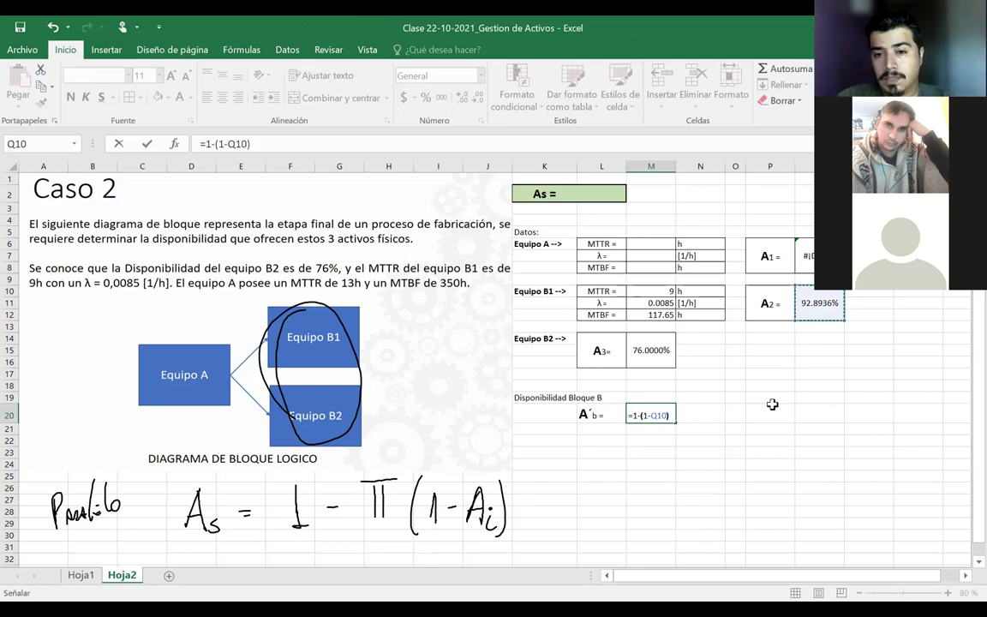
pyautogui.write(')*')
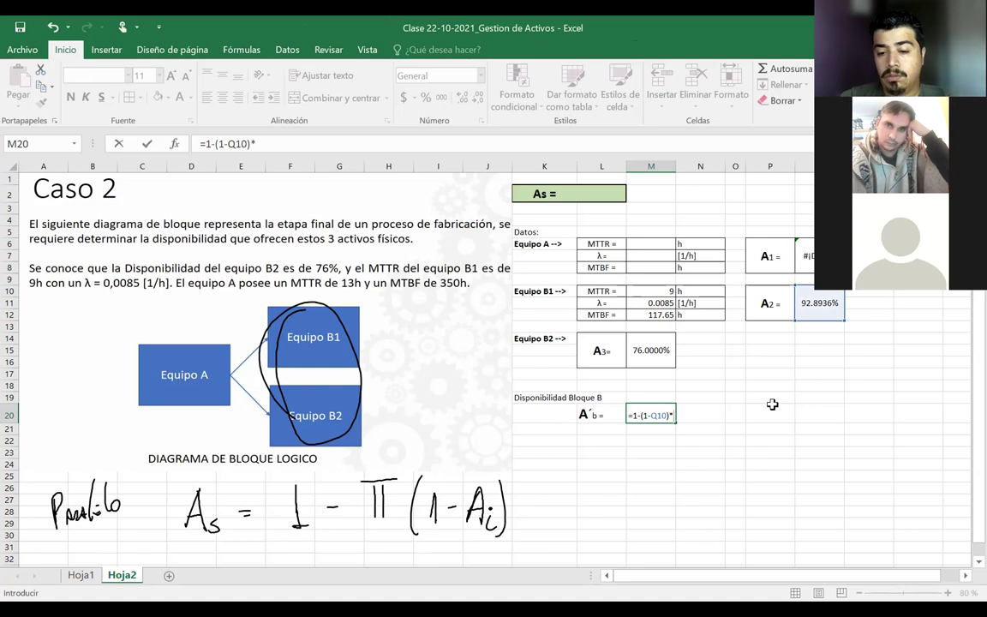
pyautogui.write('(')
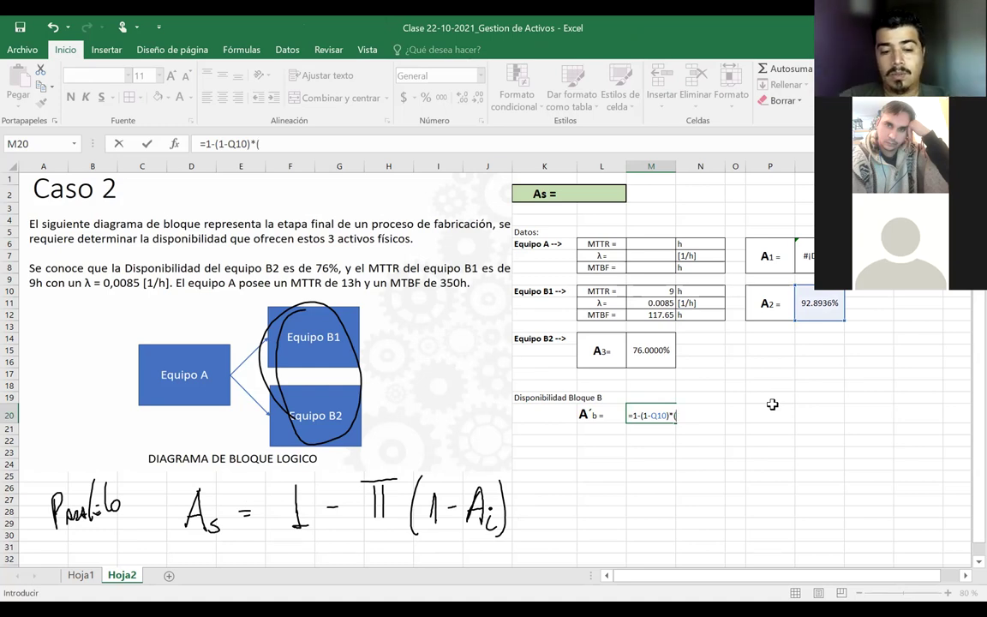
pyautogui.write('1-')
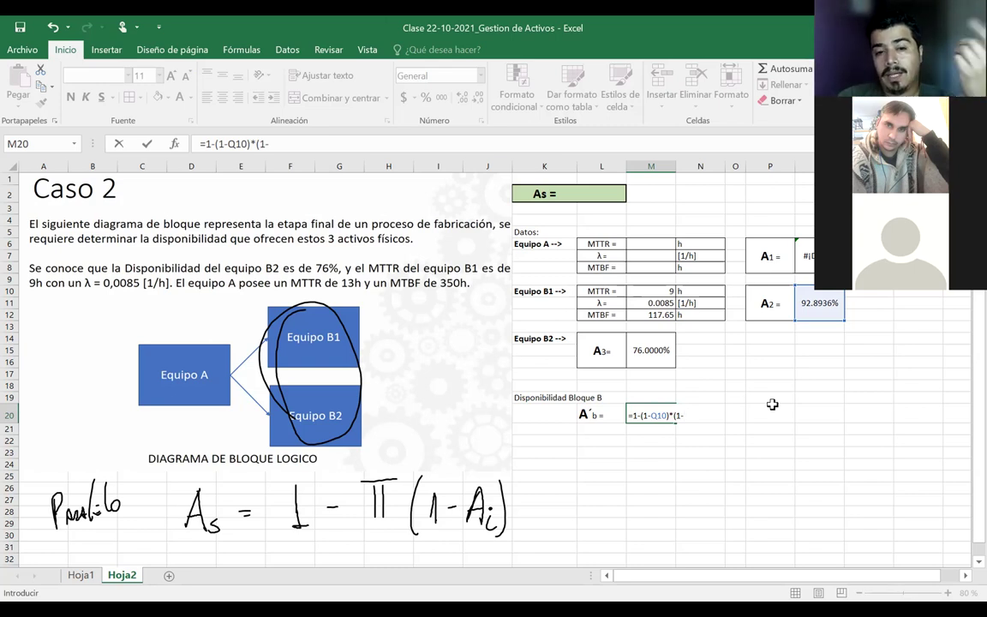
pyautogui.click(655, 358)
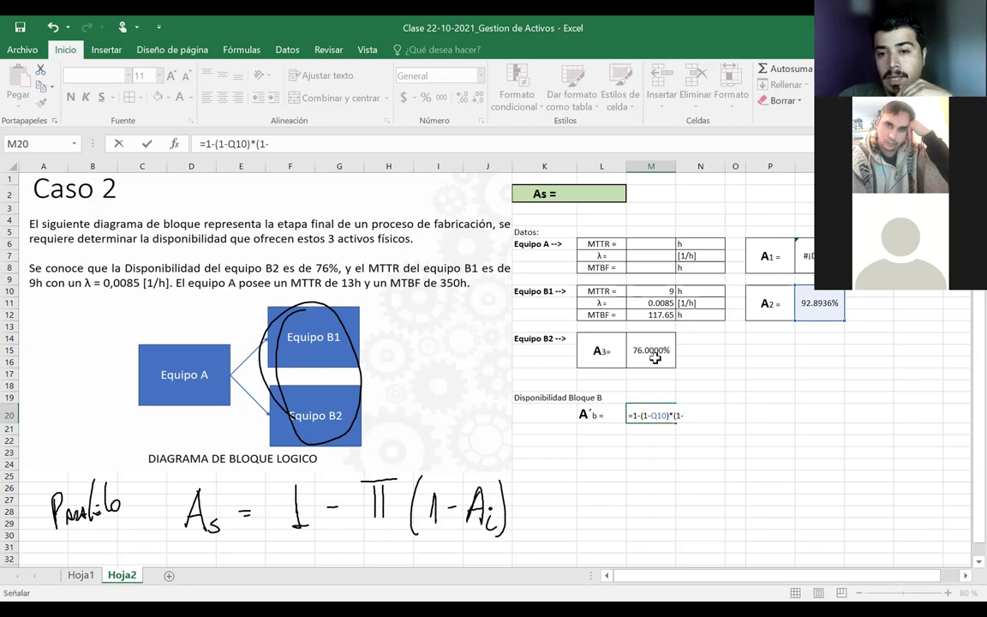
pyautogui.write(')')
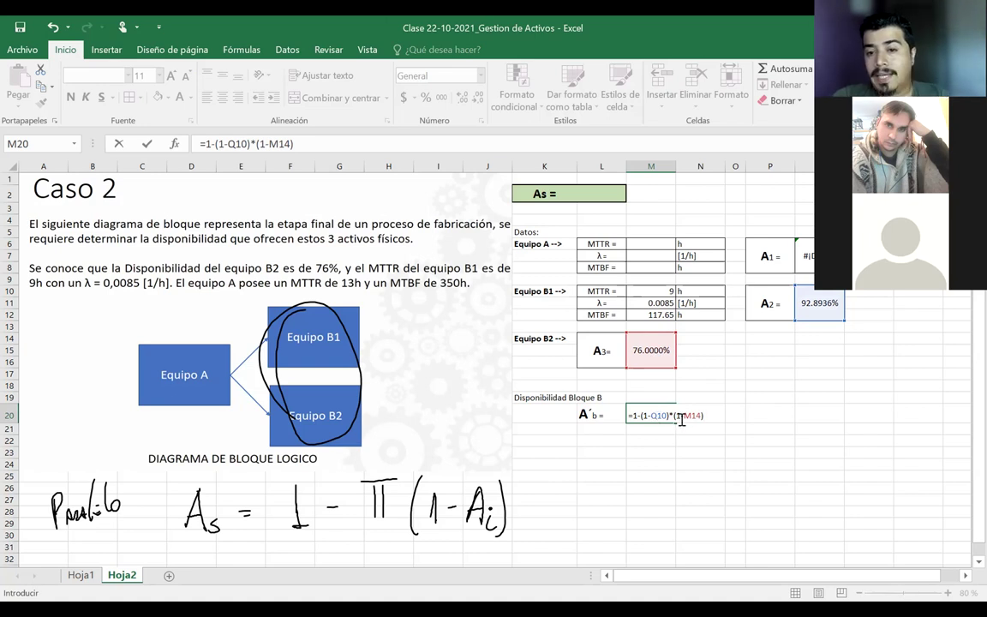
# - Review the leading 1 and the 1-Q10 and 1-M14 terms of the formula in M20, and commit it
pyautogui.click(638, 416)
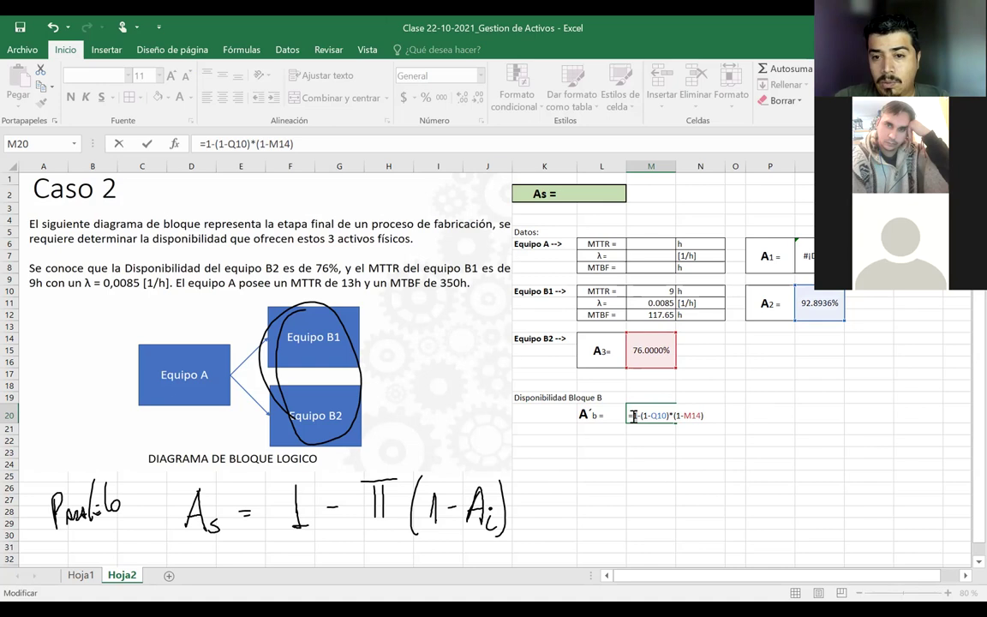
pyautogui.moveTo(634, 416); pyautogui.dragTo(645, 416)
pyautogui.click(644, 416)
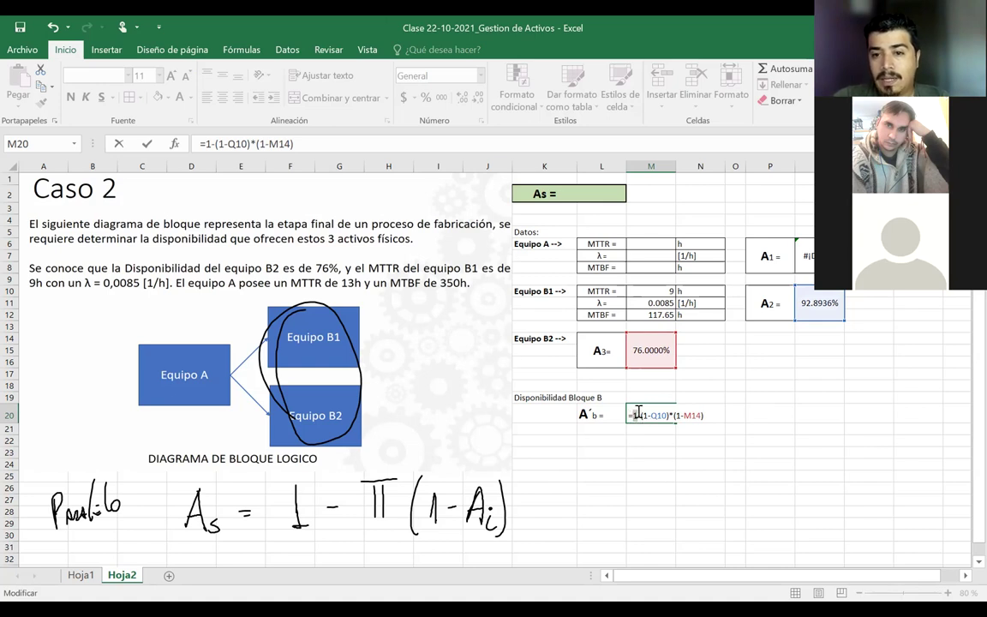
pyautogui.moveTo(644, 416); pyautogui.dragTo(669, 416)
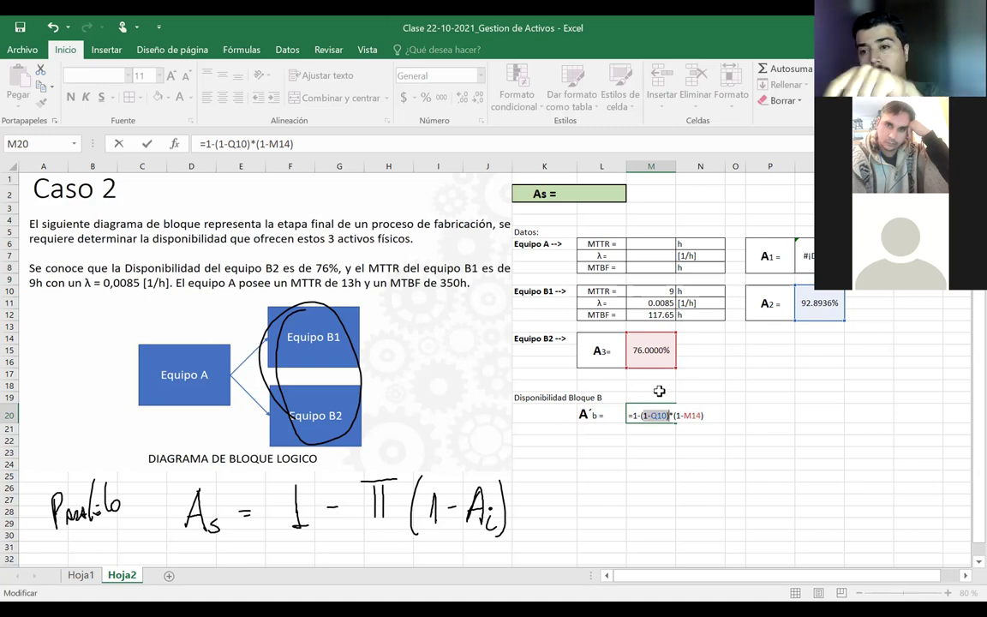
pyautogui.moveTo(675, 416); pyautogui.dragTo(700, 414)
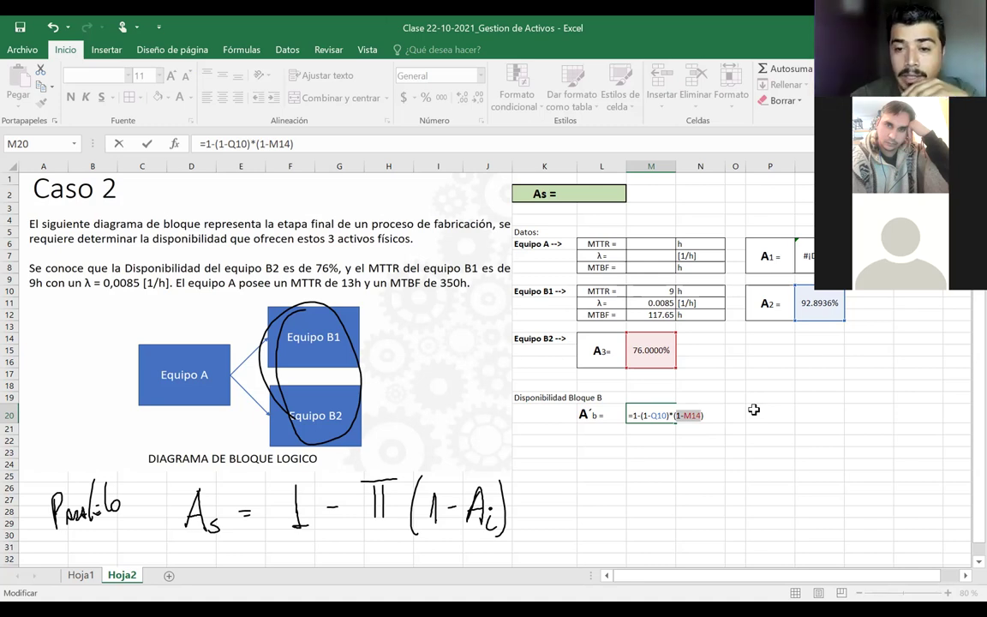
pyautogui.press('Return')
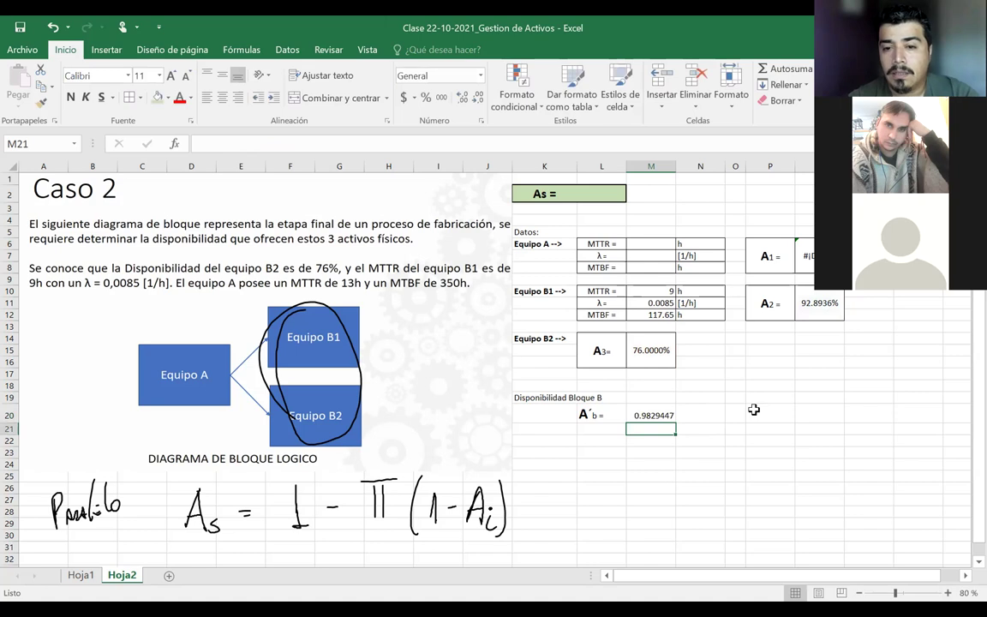
# - Format Bloque B's availability in M20 as a percentage with four decimals
pyautogui.click(644, 415)
pyautogui.click(426, 98)
pyautogui.click(462, 98)
pyautogui.click(464, 99)
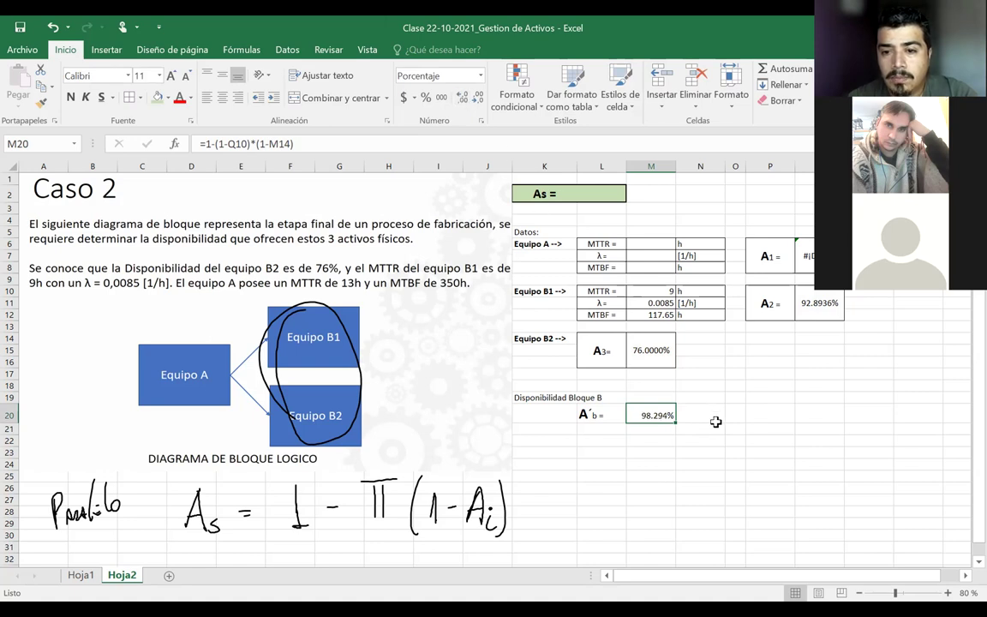
pyautogui.click(464, 99)
pyautogui.click(467, 102)
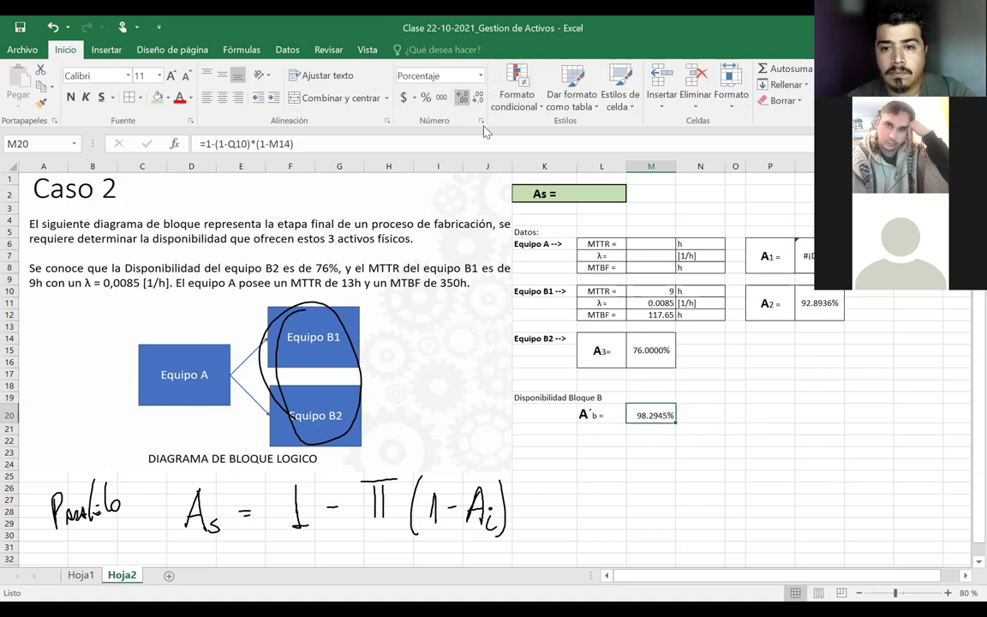
# - Fill the Bloque B availability cells L20:M20 with light blue and set their font colour to Automático
pyautogui.click(696, 350)
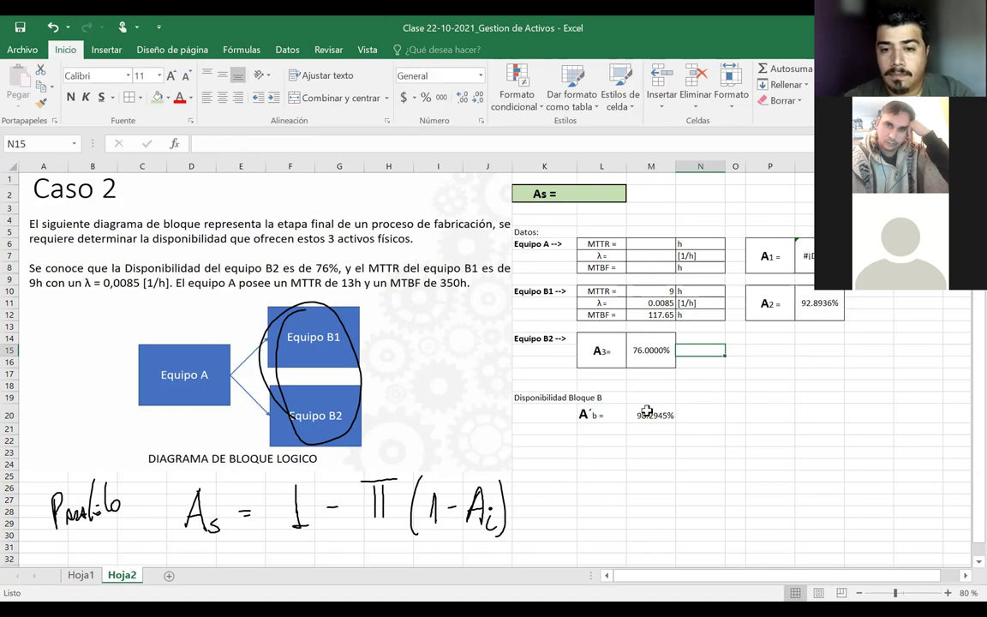
pyautogui.moveTo(649, 415); pyautogui.dragTo(604, 413)
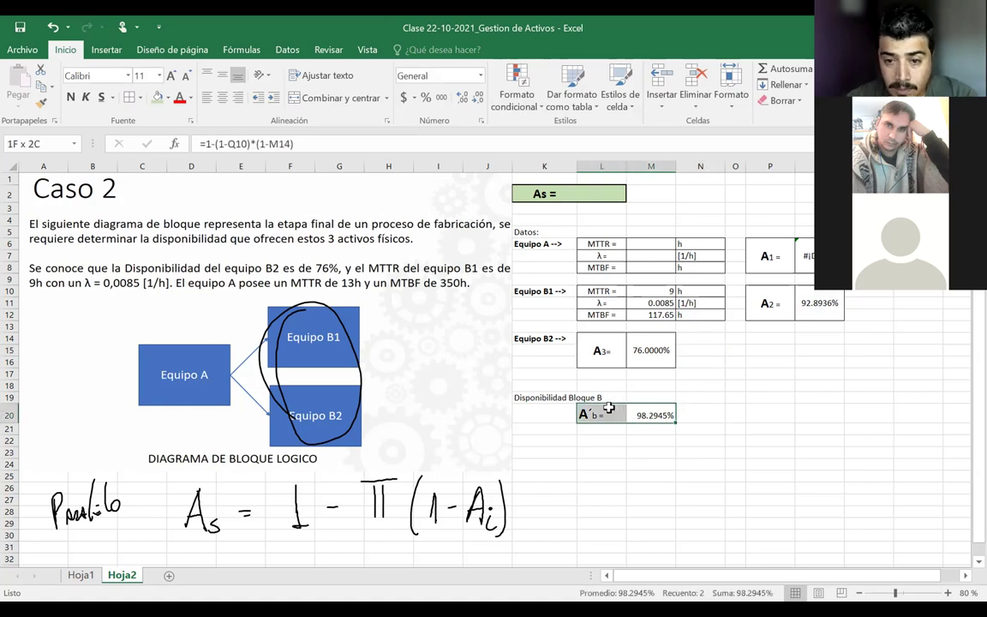
pyautogui.click(178, 98)
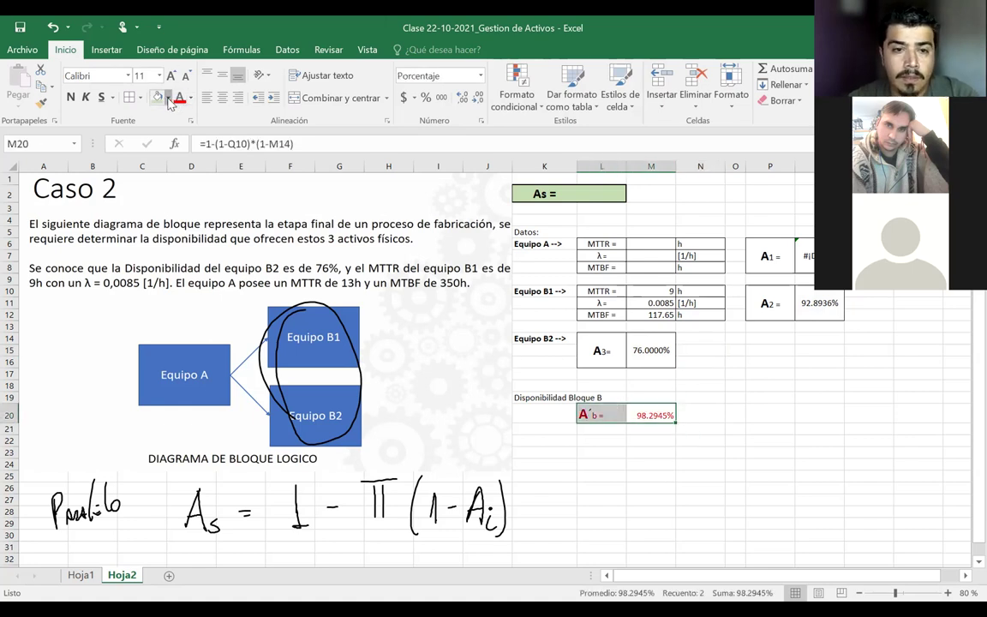
pyautogui.click(169, 98)
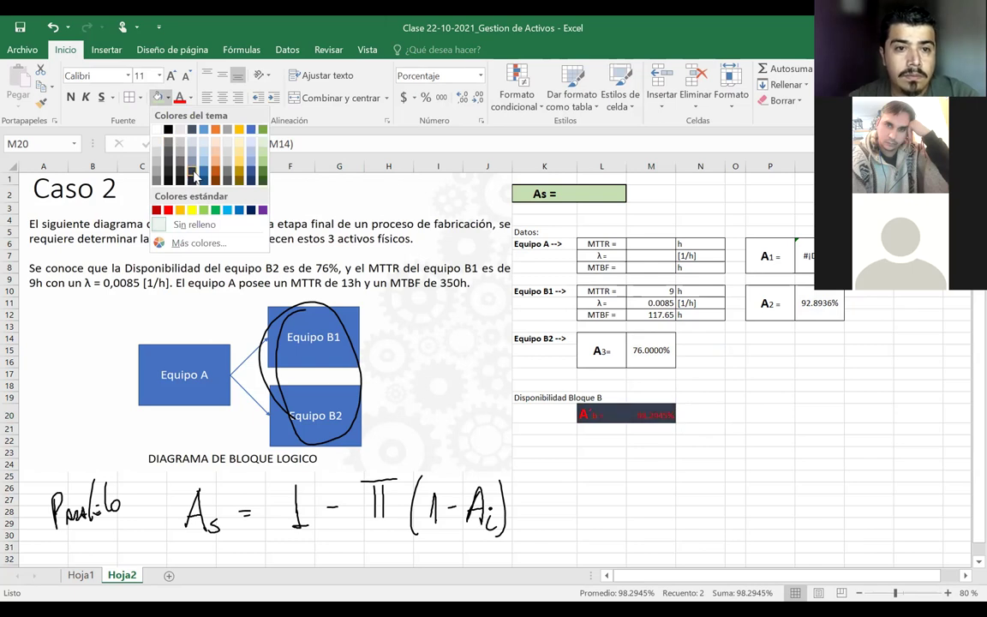
pyautogui.click(190, 139)
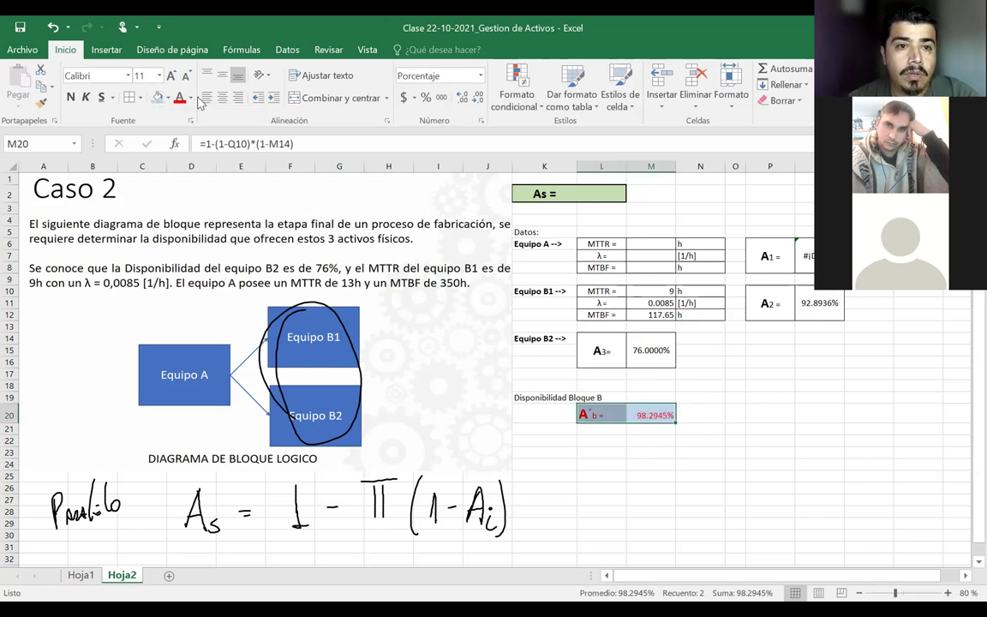
pyautogui.click(192, 98)
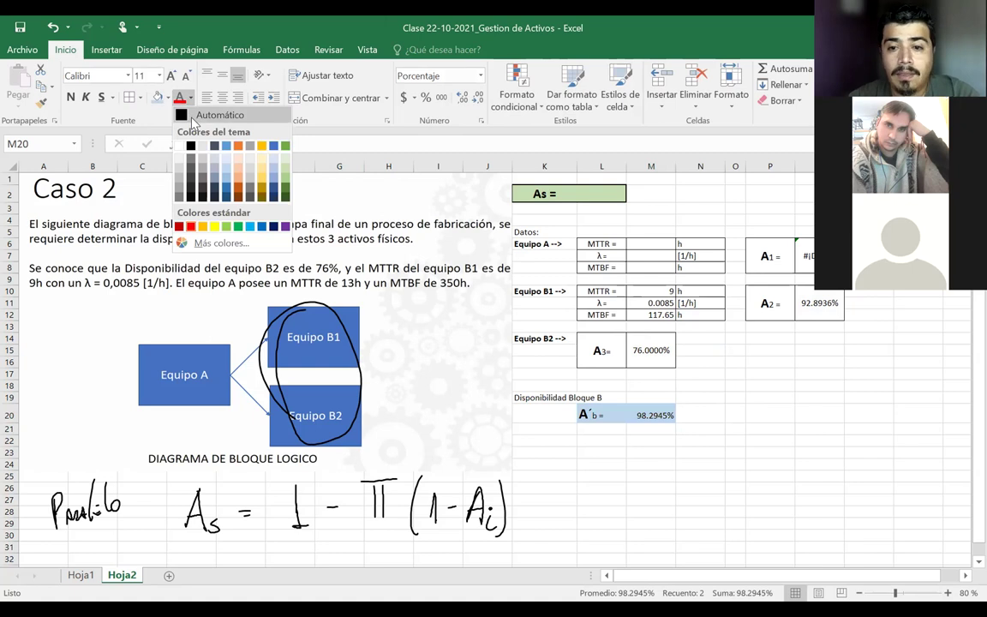
pyautogui.click(602, 475)
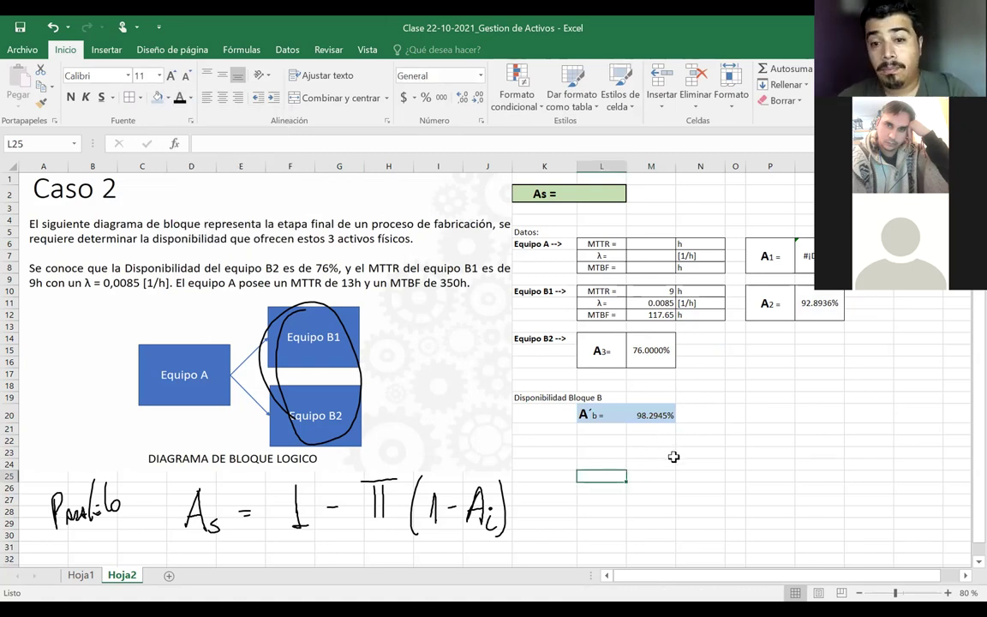
pyautogui.click(652, 453)
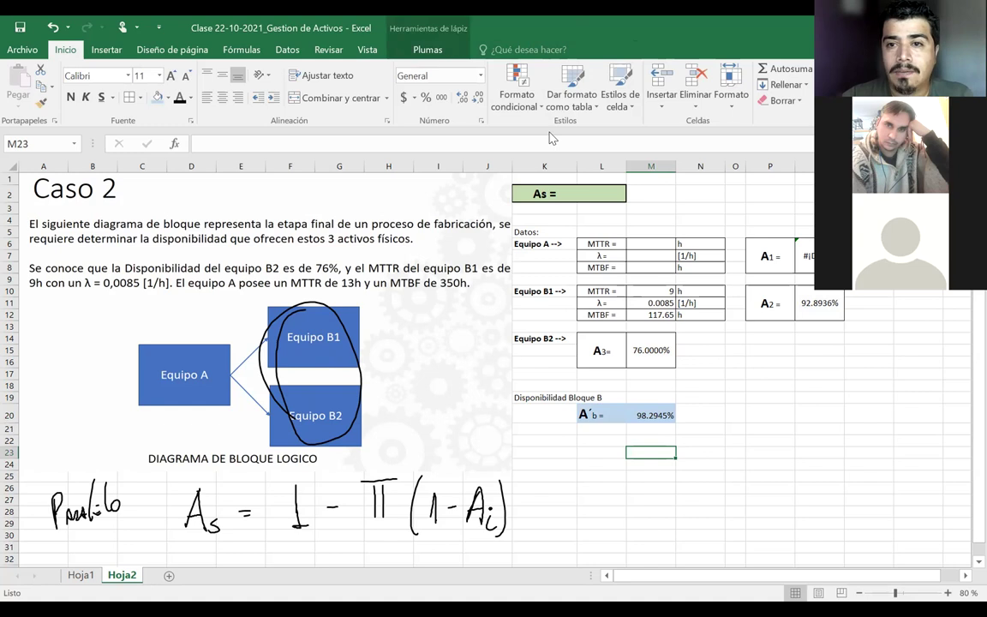
# - Erase the pen ovals around Equipo B1 and B2, and enter Equipo A's MTTR as 13 h and MTBF as 350 h
pyautogui.click(279, 292)
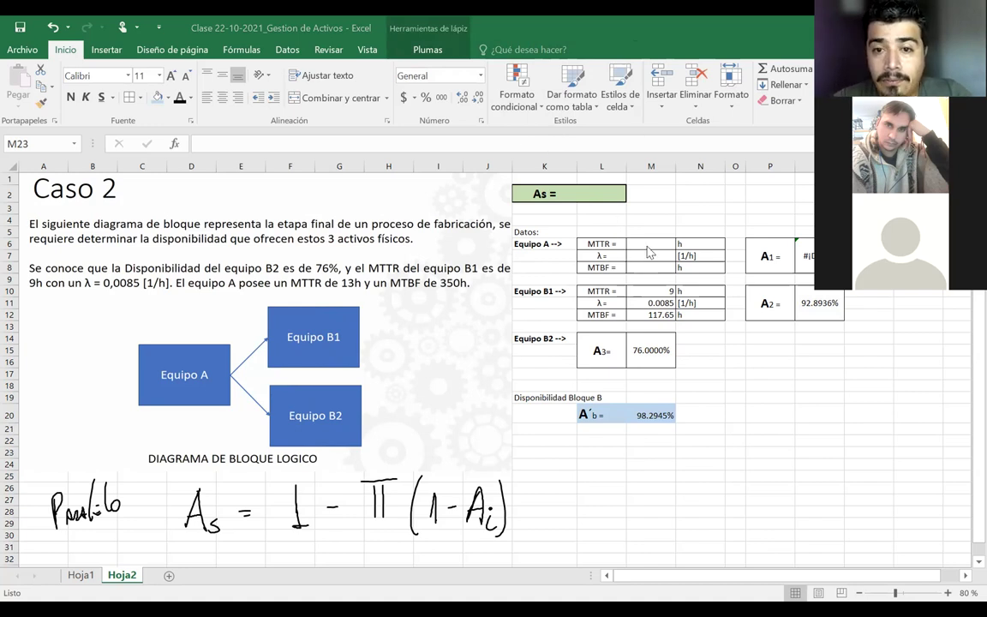
pyautogui.moveTo(530, 244); pyautogui.dragTo(710, 266)
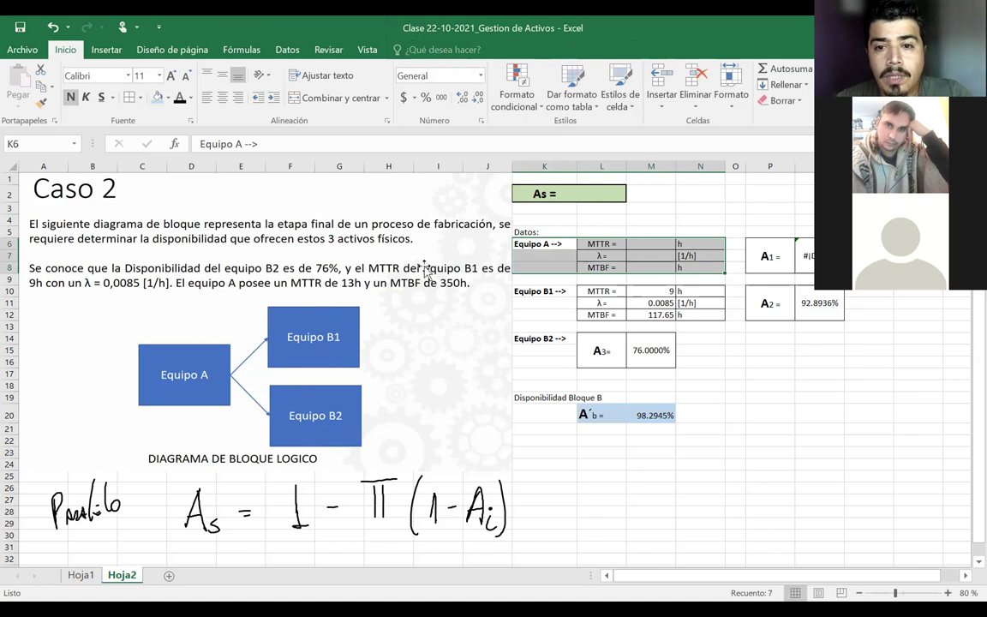
pyautogui.click(654, 243)
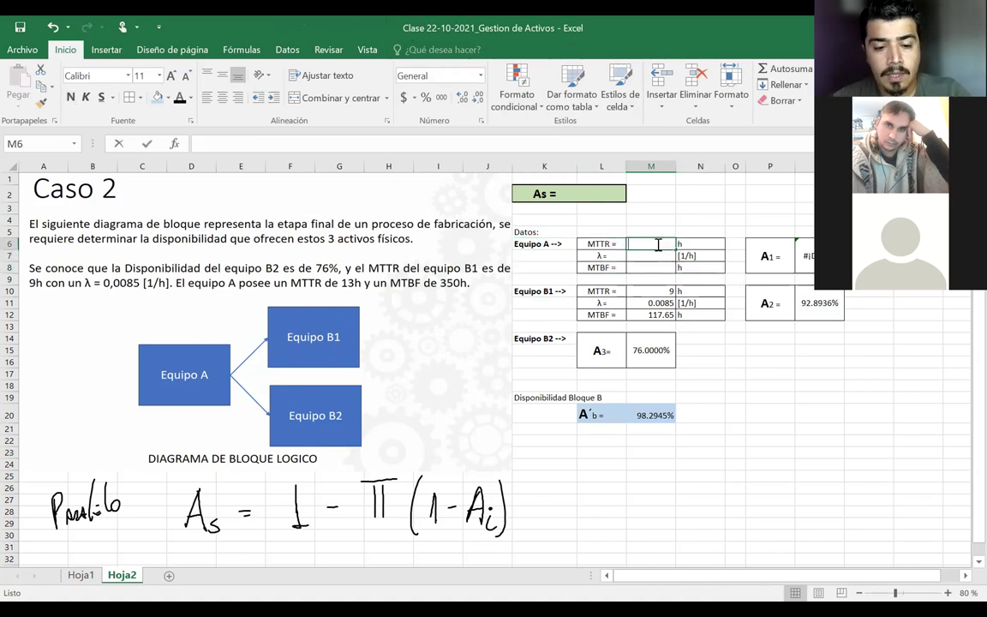
pyautogui.write('13')
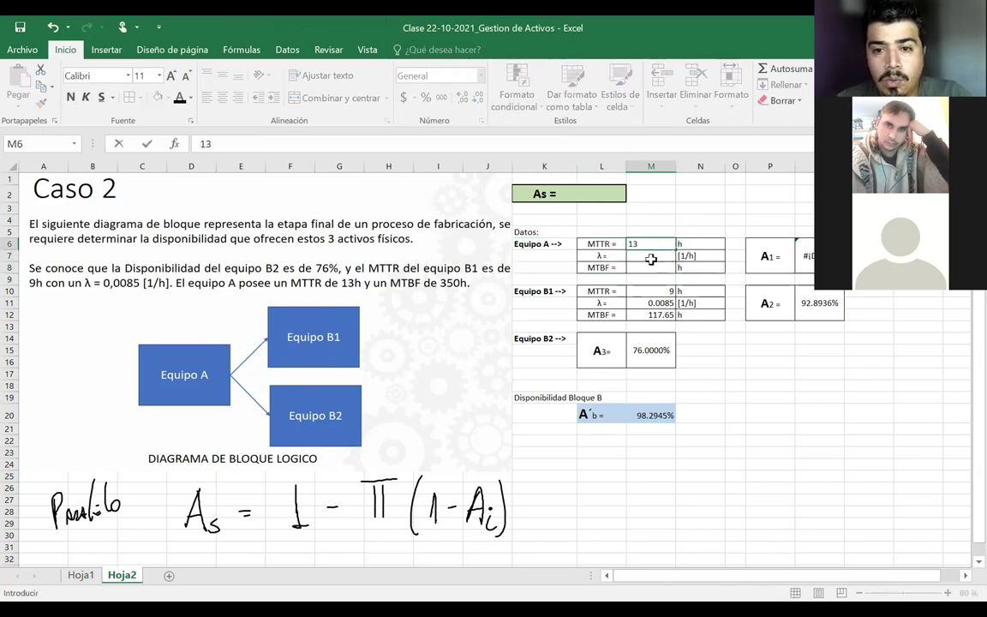
pyautogui.click(643, 268)
pyautogui.write('3')
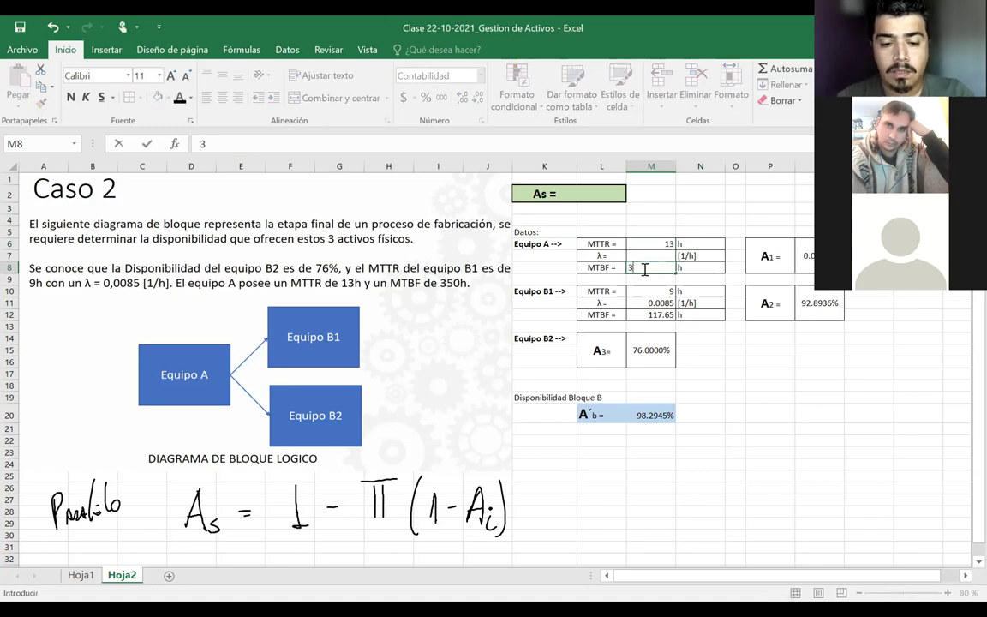
pyautogui.write('50')
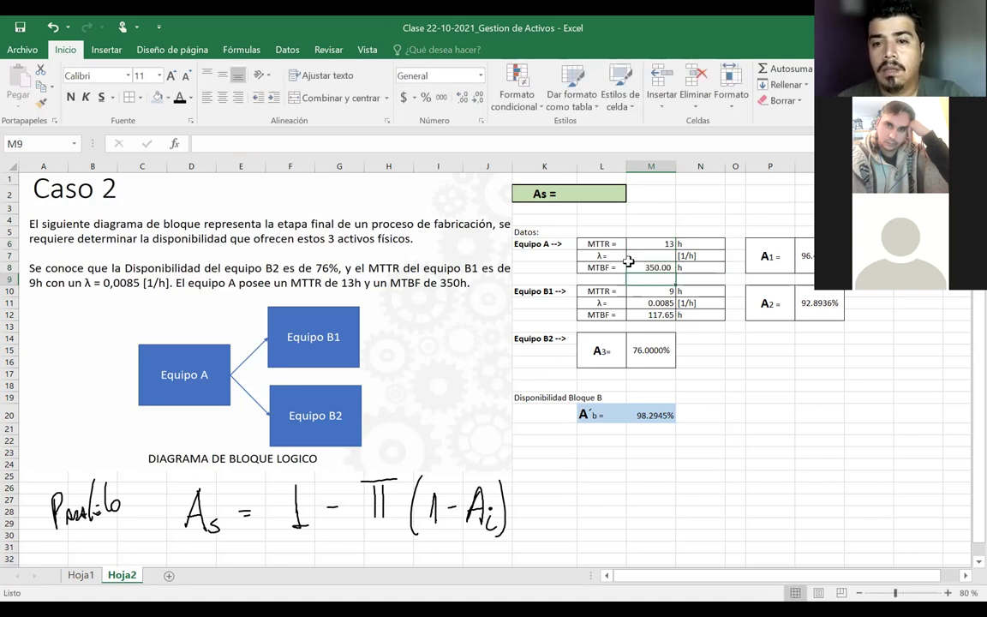
# - Calculate Equipo A's λ in M7 as =1/M8 and show it with five decimals
pyautogui.click(602, 255)
pyautogui.moveTo(614, 256); pyautogui.dragTo(686, 256)
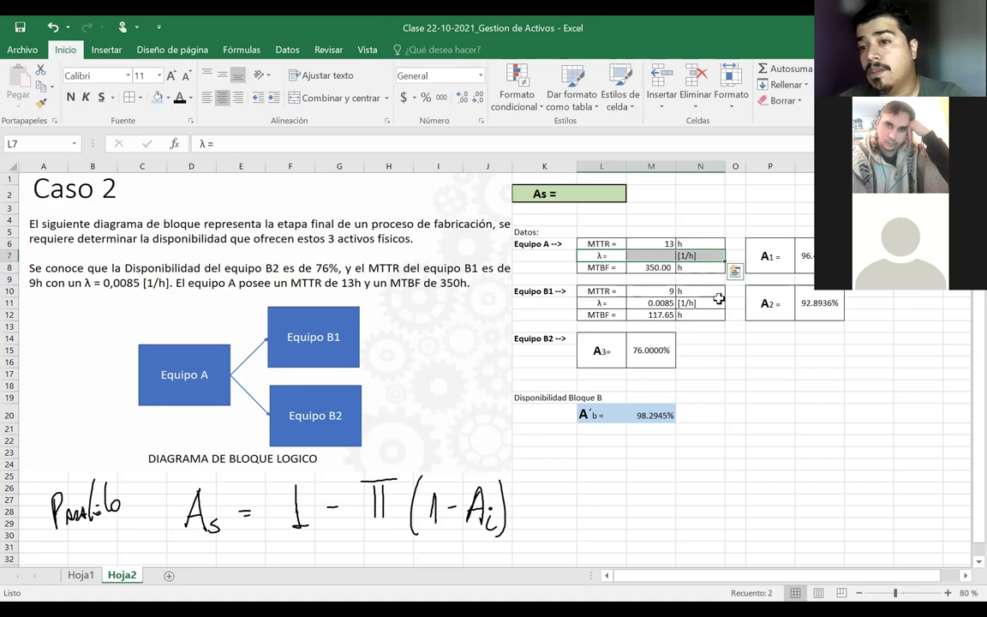
pyautogui.press('Right')
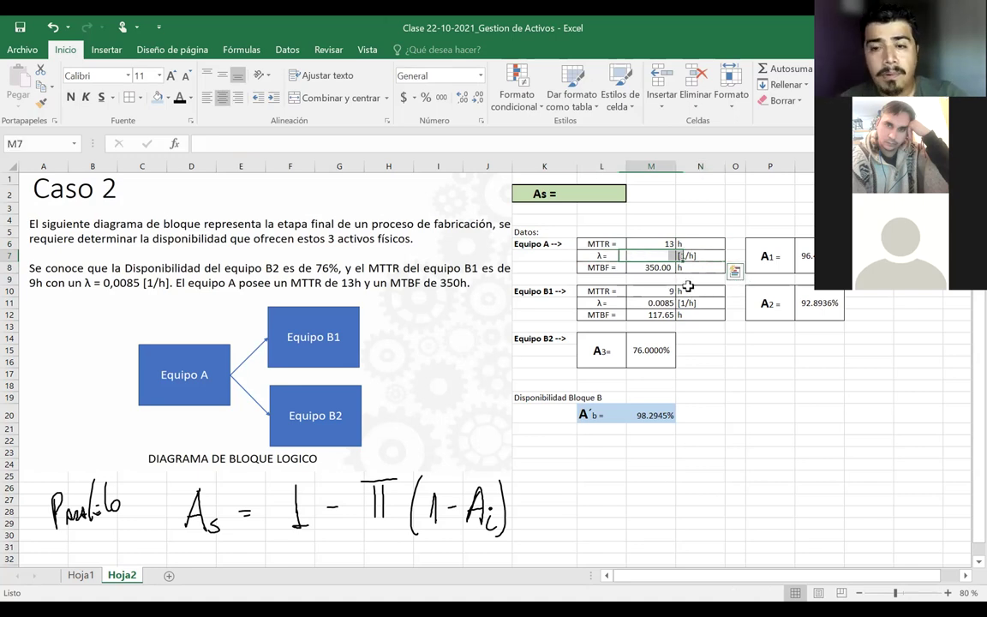
pyautogui.write('=')
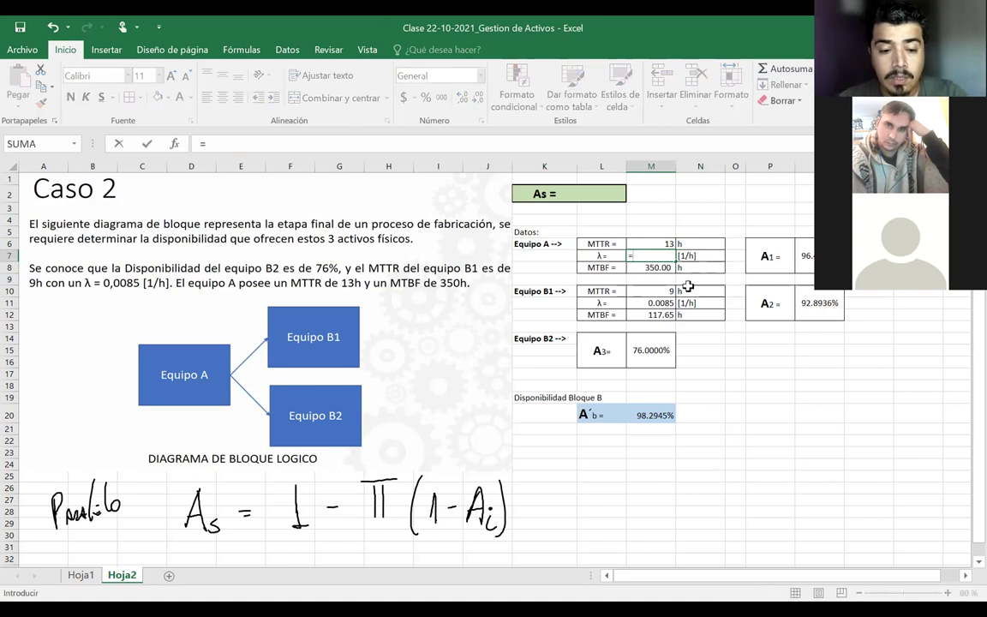
pyautogui.write('1/')
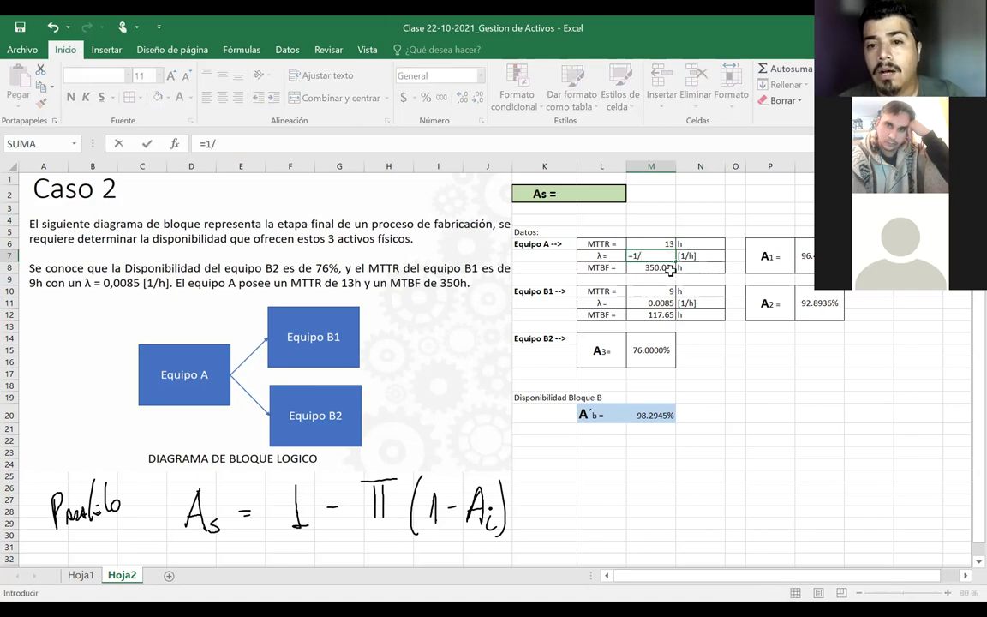
pyautogui.click(660, 269)
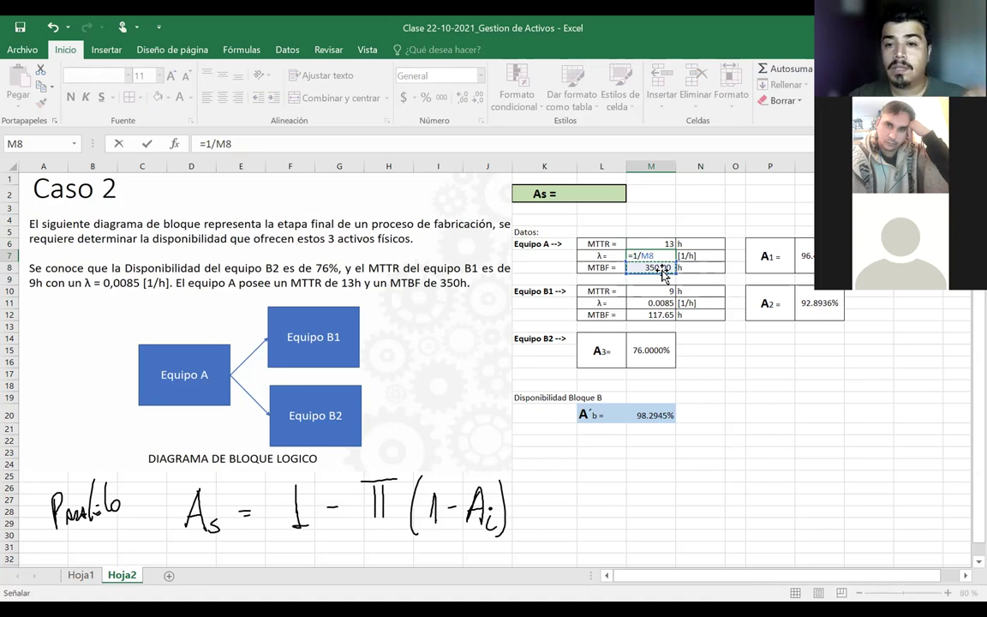
pyautogui.press('Return')
pyautogui.press('Up')
pyautogui.click(462, 98)
pyautogui.click(462, 98)
pyautogui.click(462, 98)
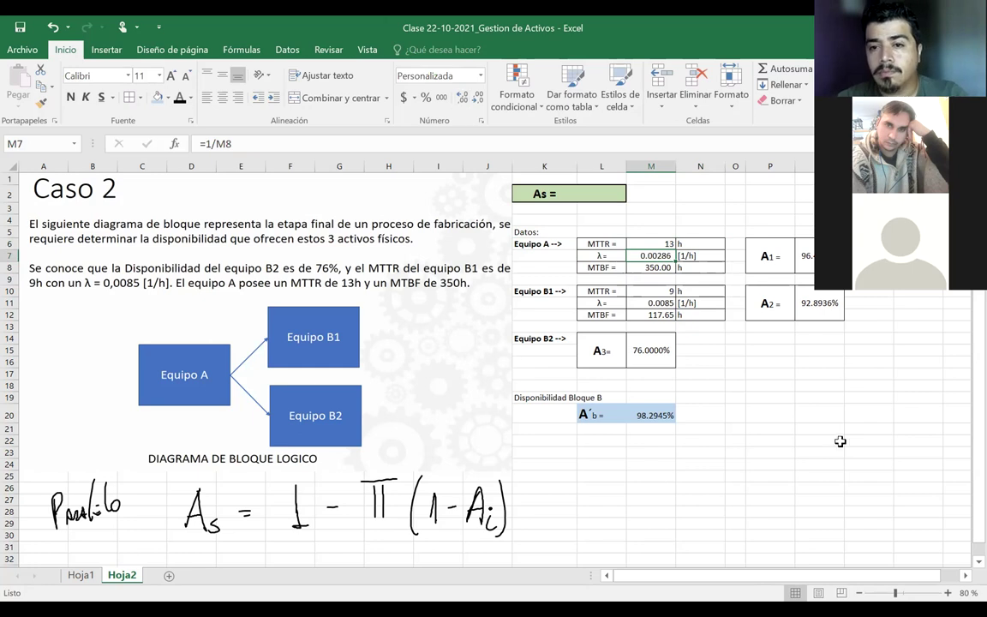
pyautogui.click(687, 279)
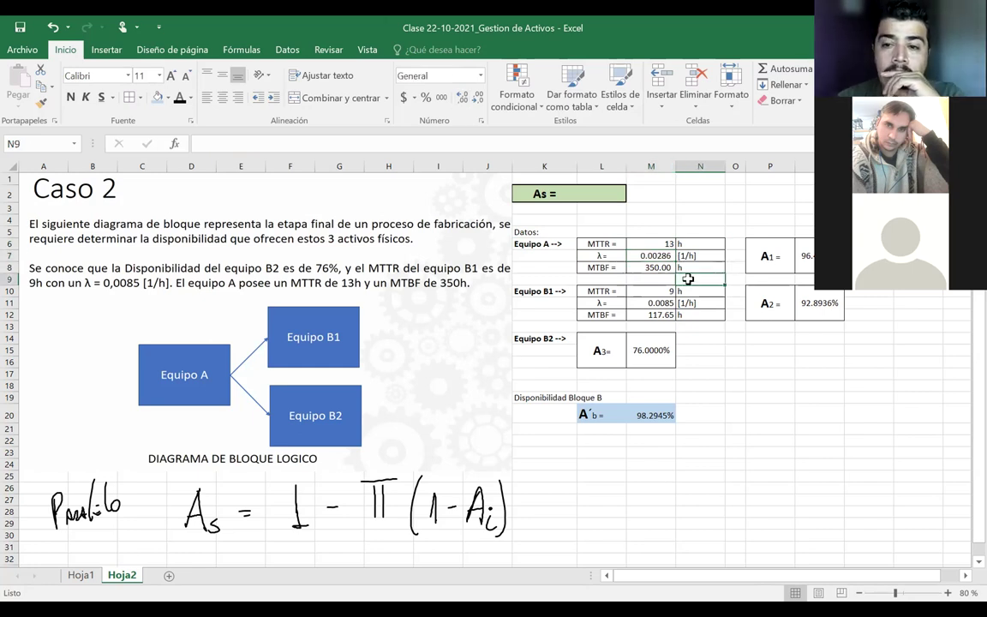
# - Calculate the system availability As in L2 as =Q6*M20, multiplying the availabilities of Equipo A and Bloque B
pyautogui.click(600, 194)
pyautogui.write('=')
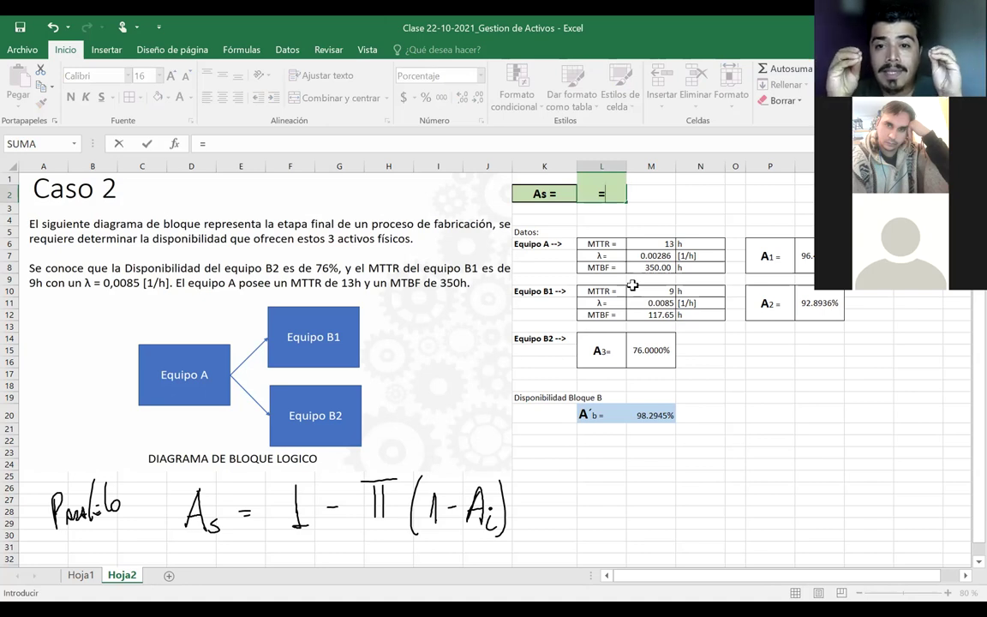
pyautogui.click(806, 255)
pyautogui.write('*')
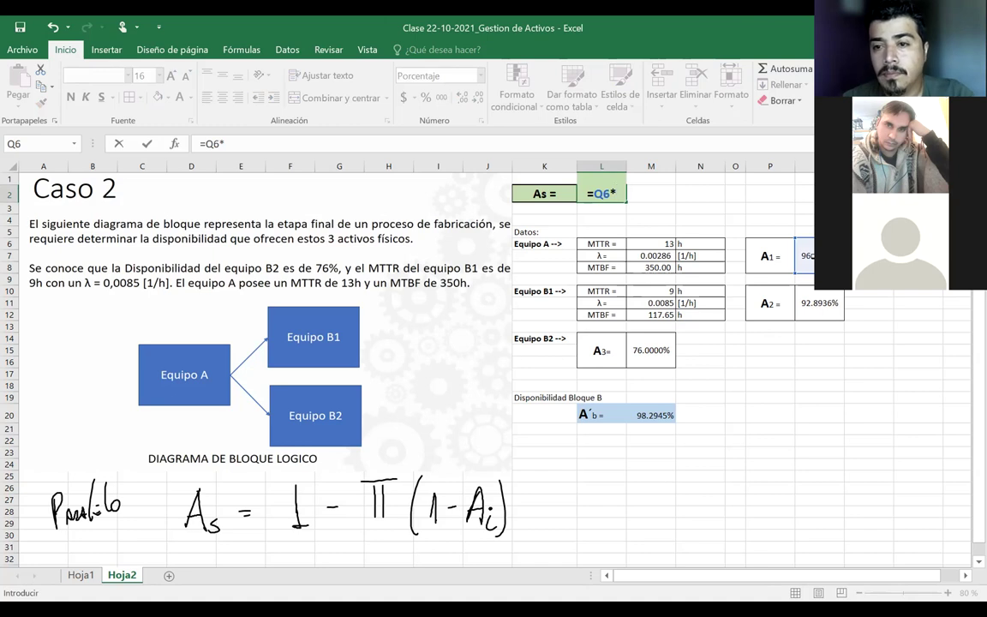
pyautogui.click(652, 416)
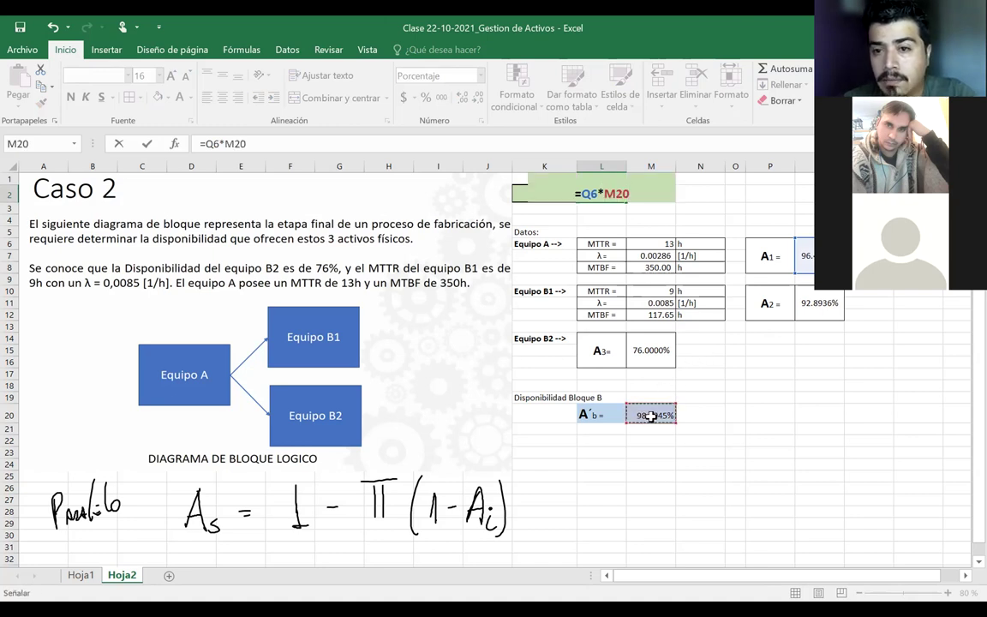
pyautogui.click(827, 303)
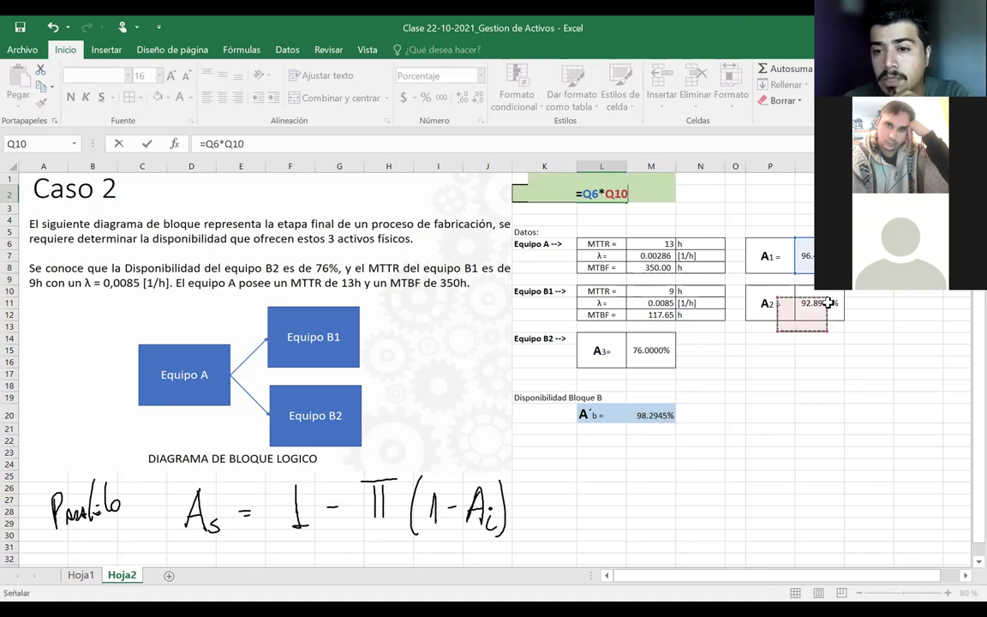
pyautogui.click(648, 348)
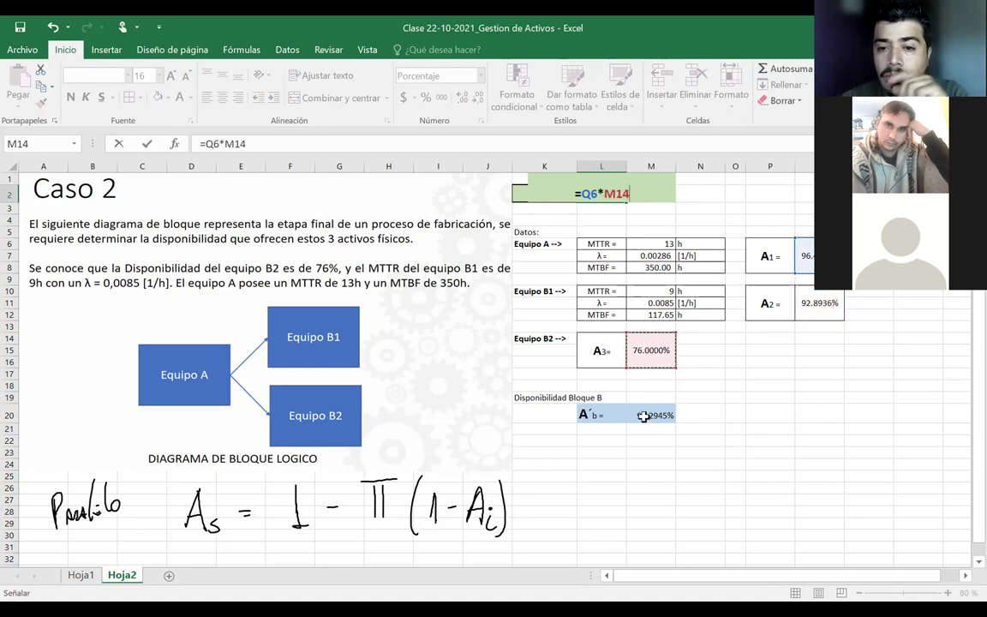
pyautogui.click(644, 416)
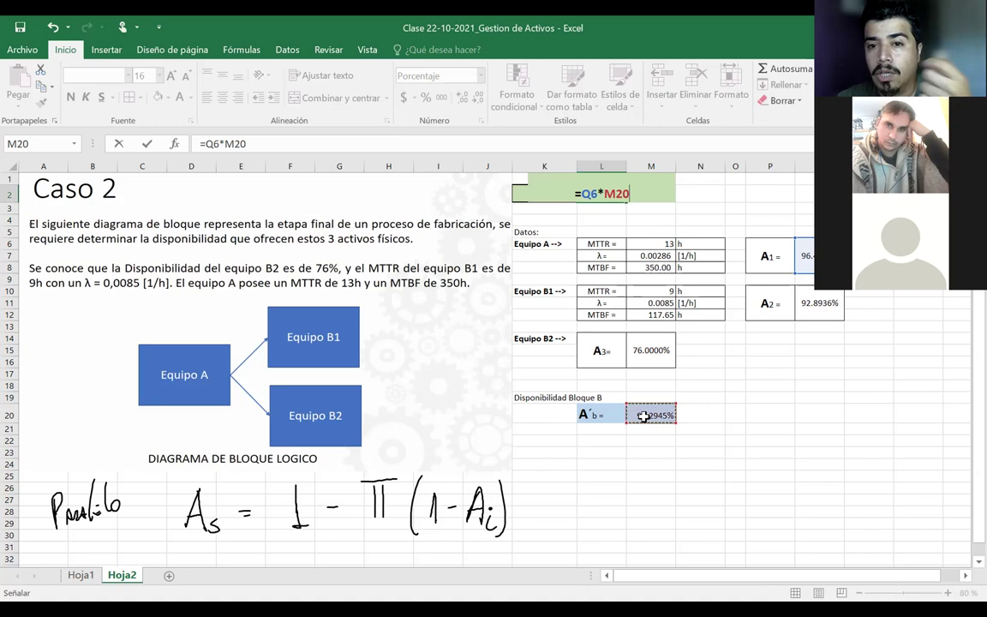
pyautogui.press('Return')
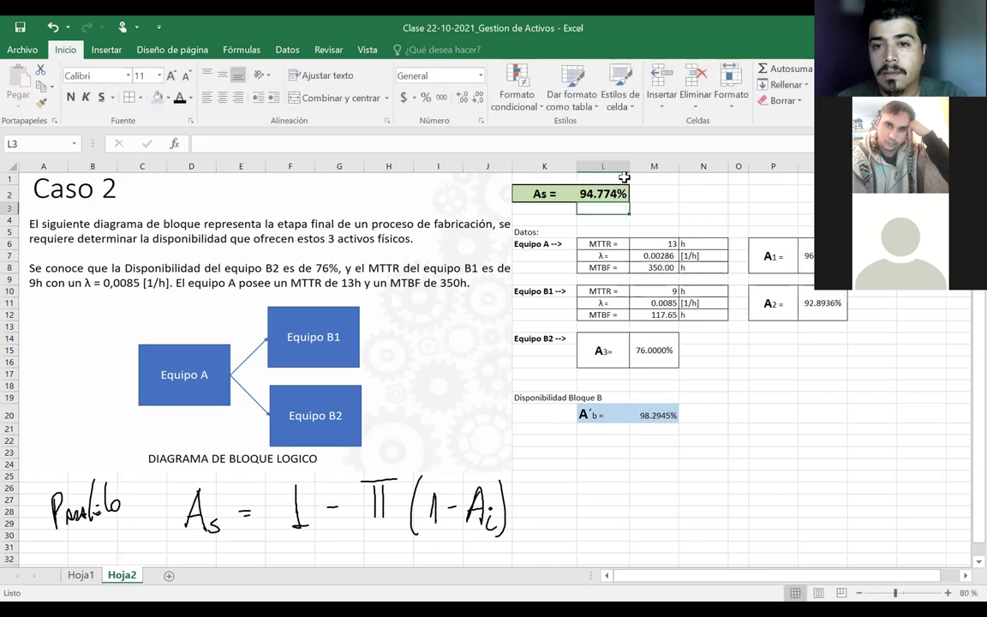
# - Widen column L slightly and clear the handwritten parallel formula below the block diagram
pyautogui.moveTo(630, 166); pyautogui.dragTo(639, 167)
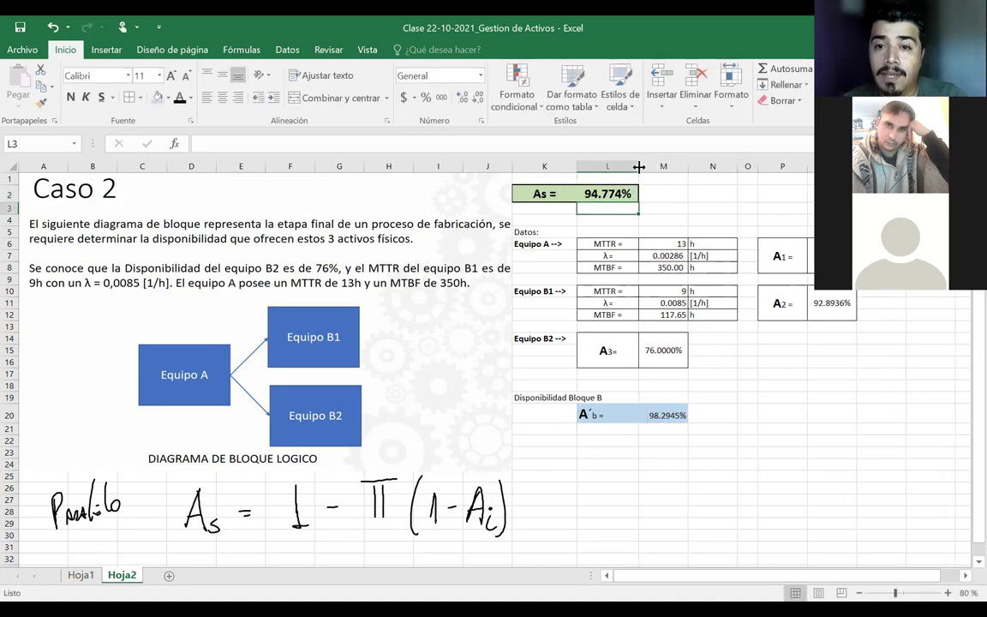
pyautogui.click(672, 400)
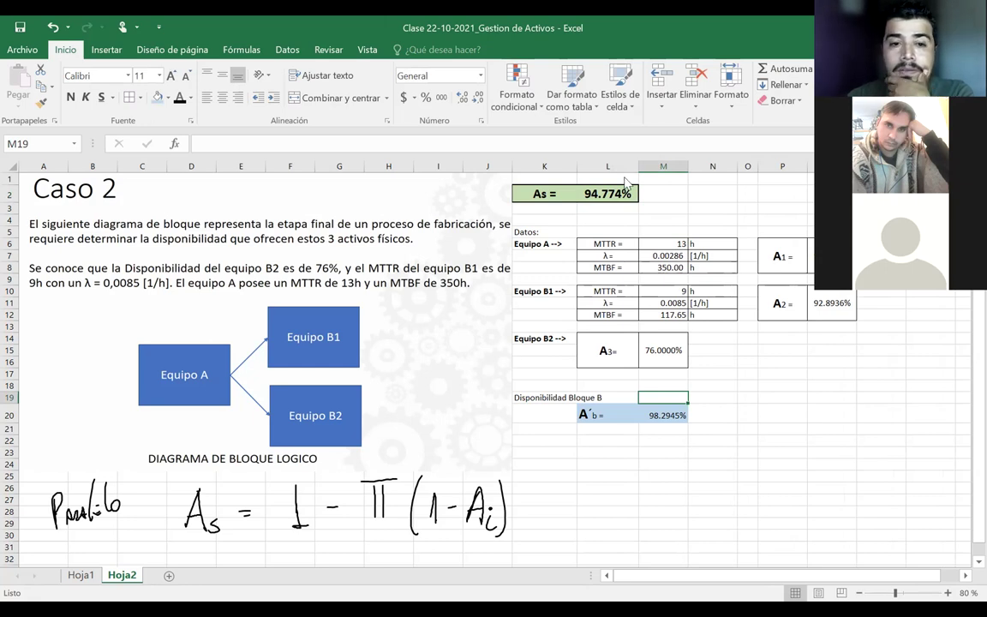
pyautogui.press('Escape')
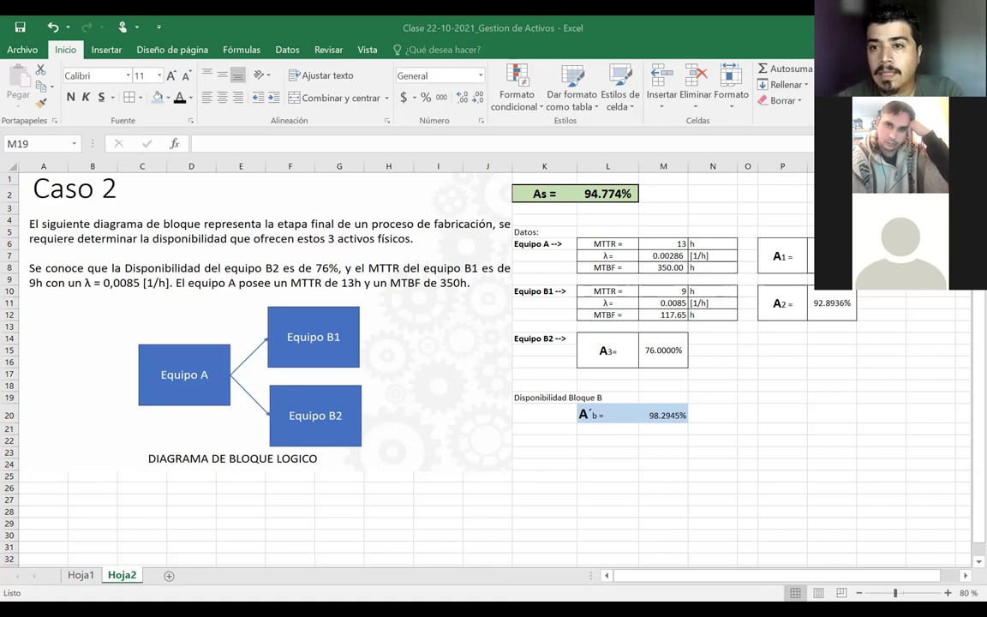
# - Add a new sheet, paste the copied picture of exercise 4 at A1, and shrink it to fit columns A to H
pyautogui.hotkey('alt', 'Tab')
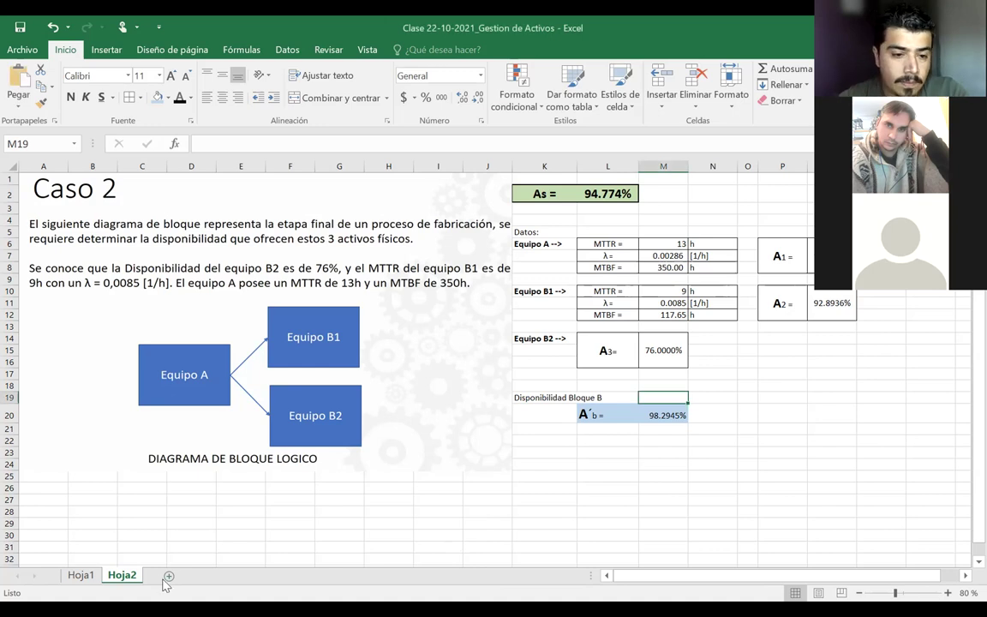
pyautogui.click(169, 576)
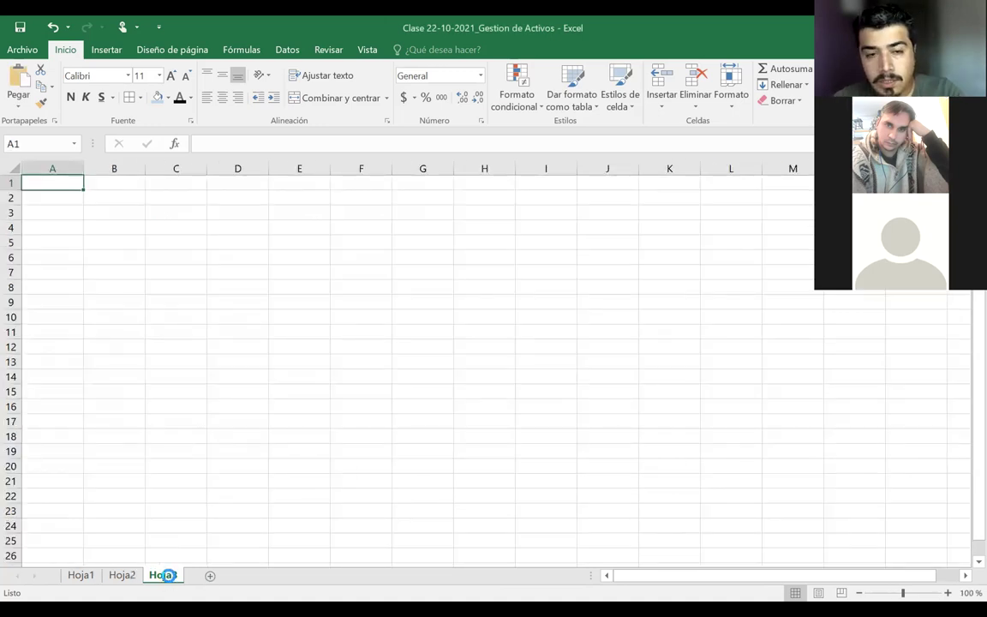
pyautogui.hotkey('ctrl', 'v')
pyautogui.scroll(-4, 822, 508)
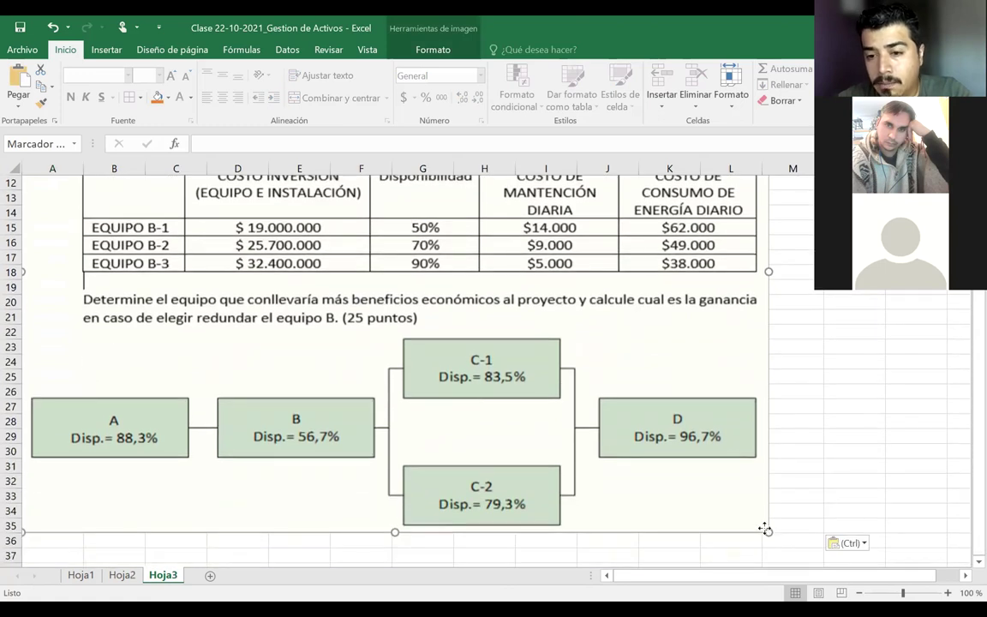
pyautogui.moveTo(768, 531); pyautogui.dragTo(518, 293)
pyautogui.scroll(4, 513, 286)
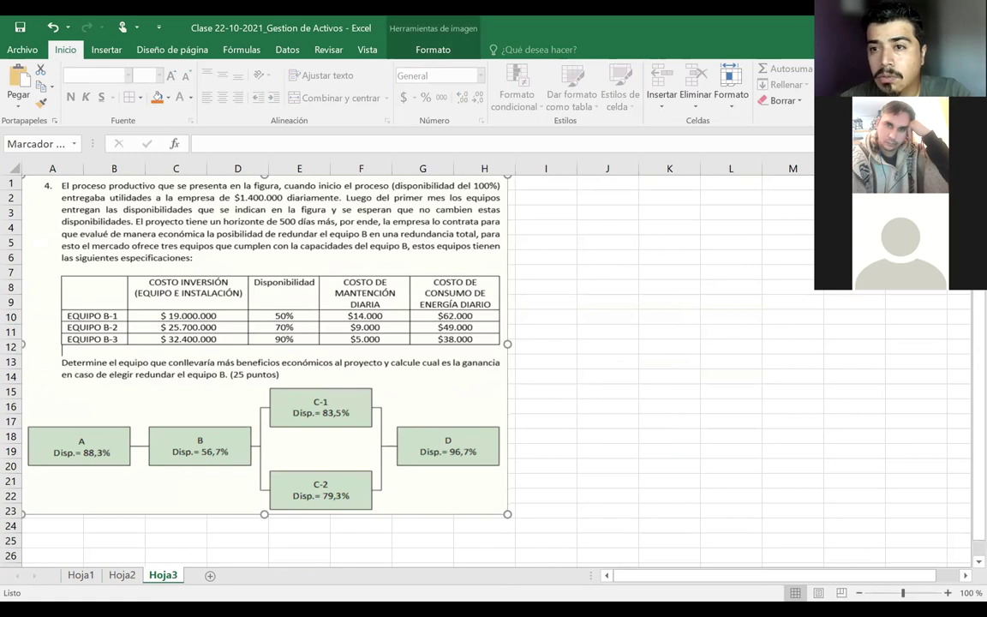
pyautogui.click(623, 273)
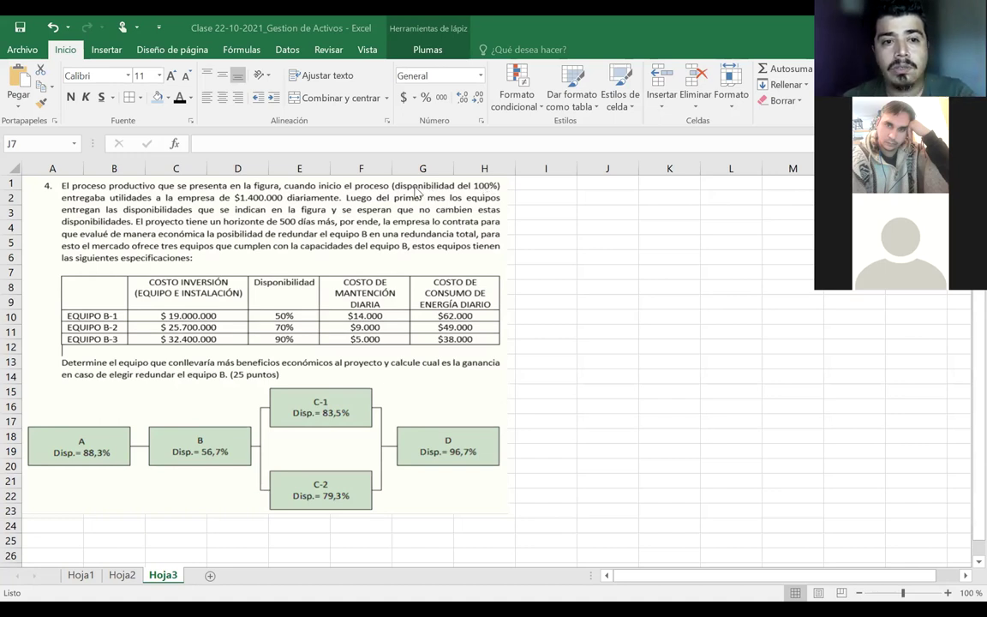
pyautogui.click(549, 198)
pyautogui.rightClick(550, 198)
pyautogui.hotkey('ctrl', 'v')
pyautogui.hotkey('ctrl', 'z')
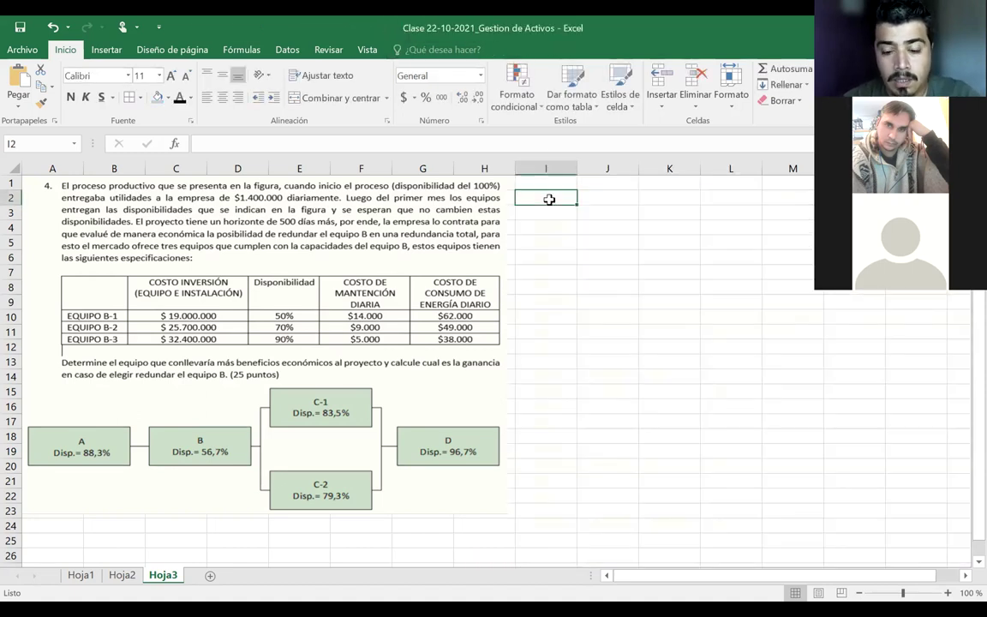
# - Enter the heading "Datos:" in I2 and the label "Utilidades=" in I3, zooming the sheet to 90 %
pyautogui.write('Datos:')
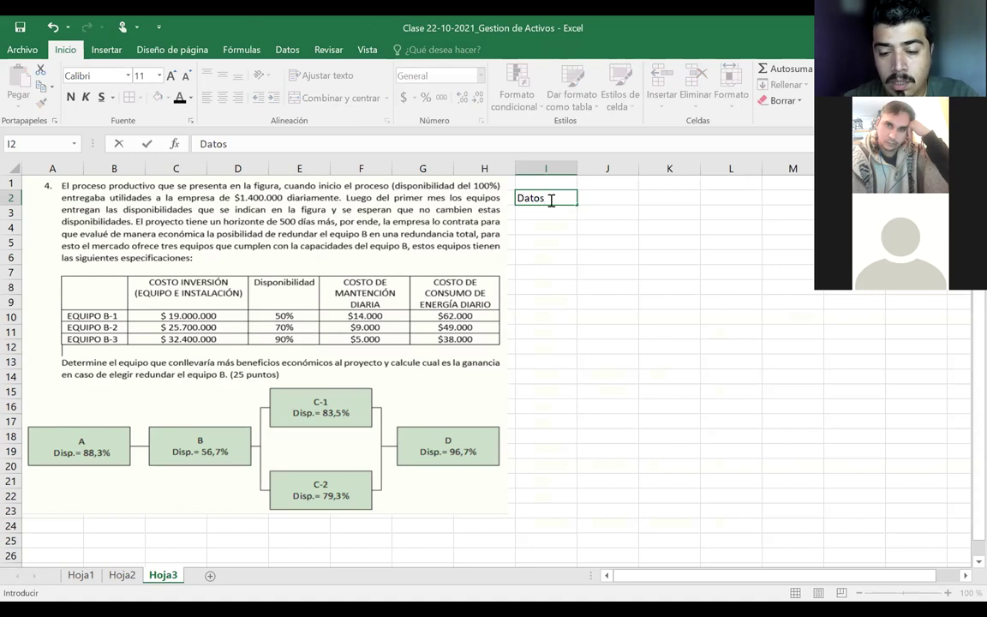
pyautogui.click(551, 214)
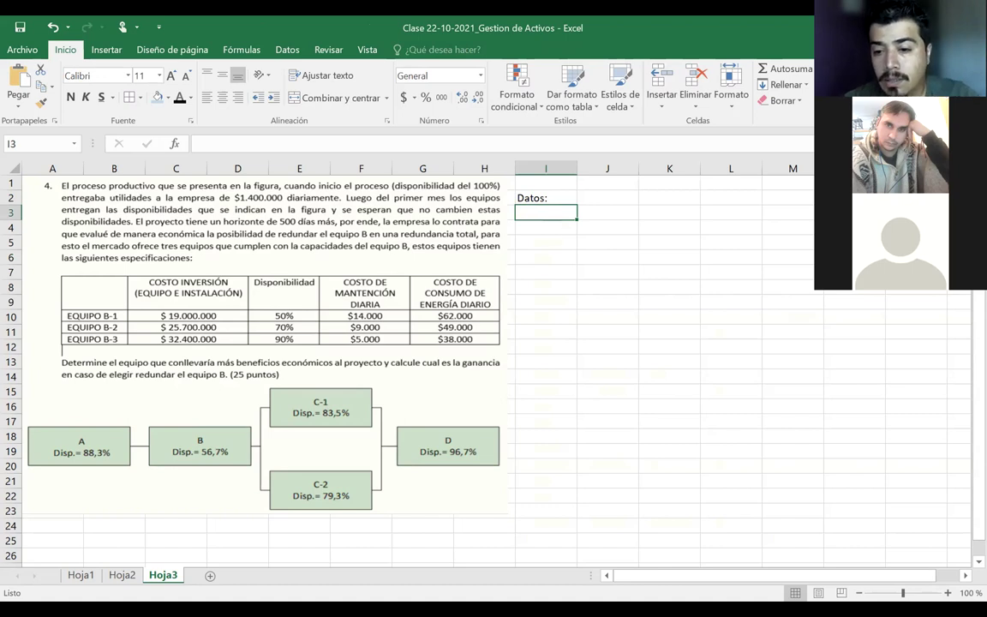
pyautogui.keyDown('ctrl'); pyautogui.scroll(-1, 735, 474); pyautogui.keyUp('ctrl')
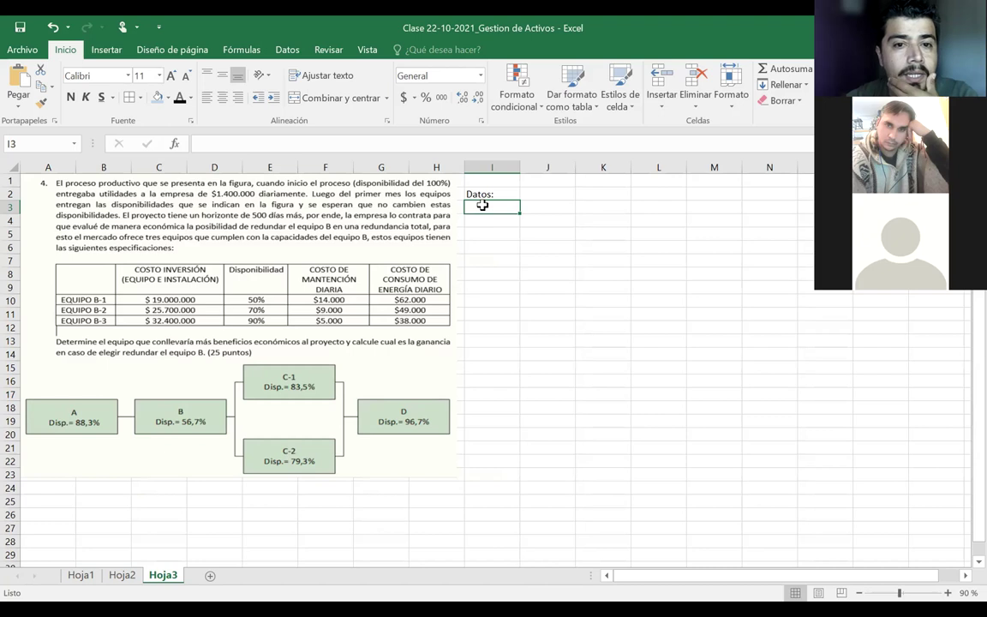
pyautogui.write('U')
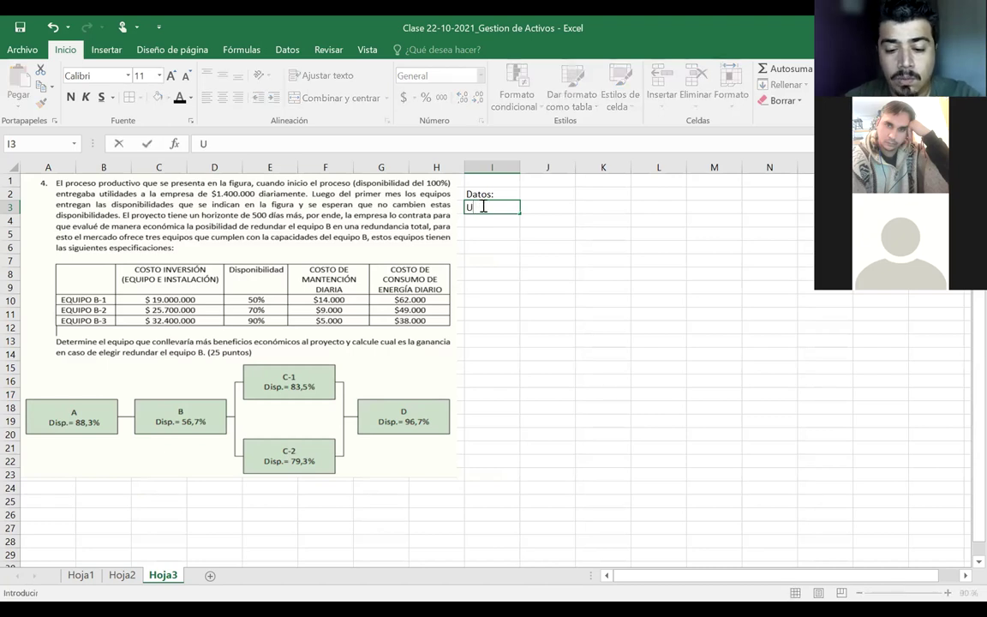
pyautogui.write('tilidades=')
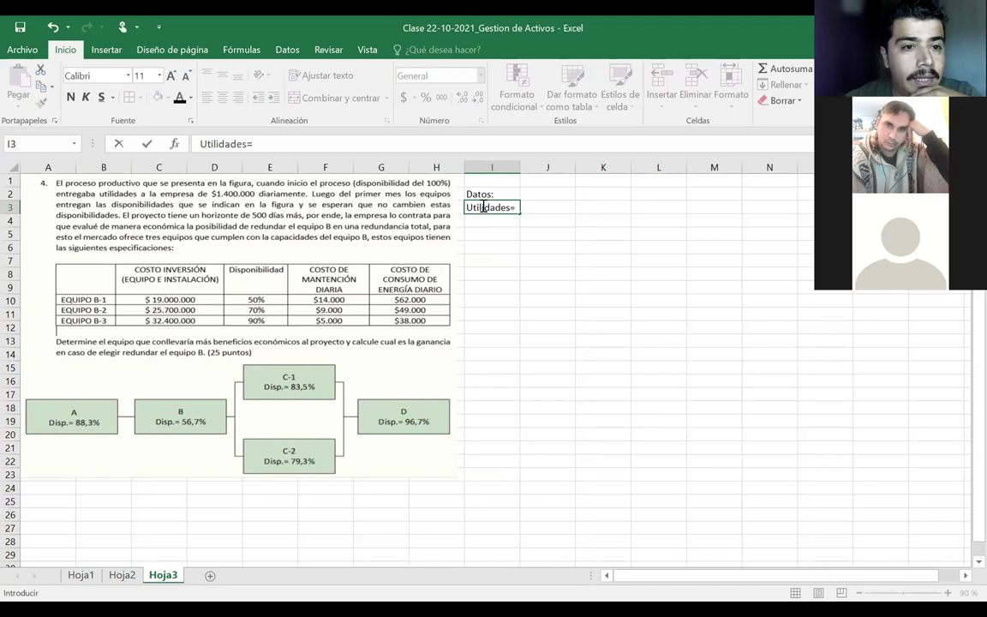
pyautogui.press('Tab')
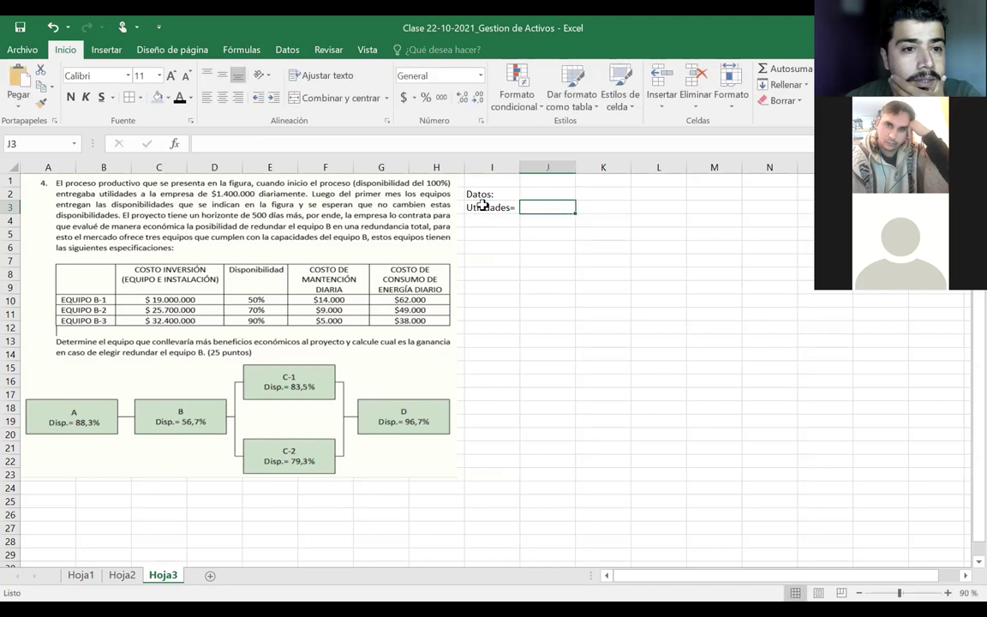
# - Enter the profit 1400000 in J3 with the accounting currency format
pyautogui.click(403, 98)
pyautogui.write('1')
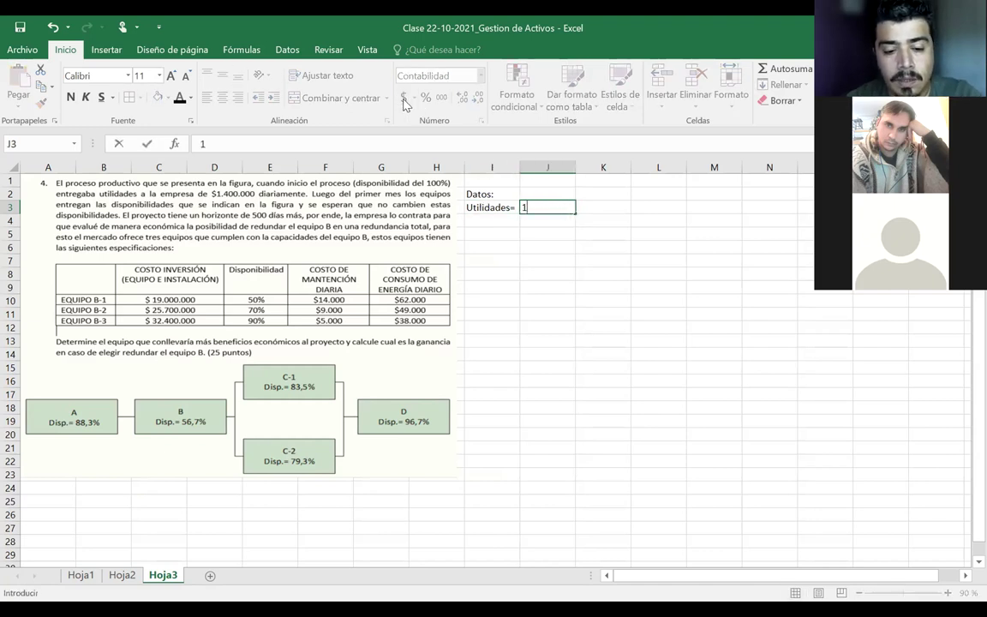
pyautogui.write(',400,000')
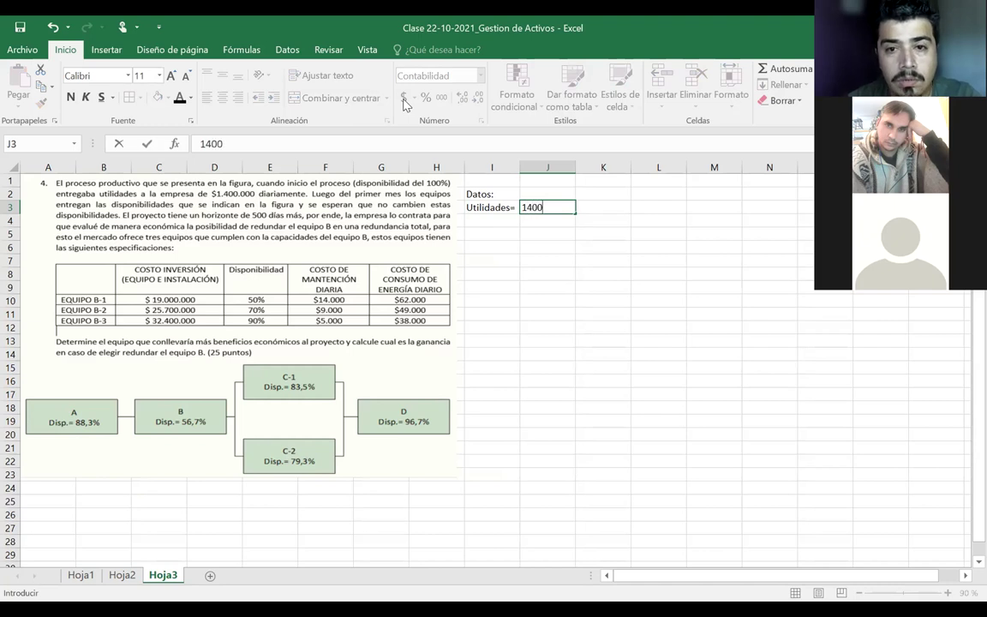
pyautogui.press('Return')
pyautogui.press('Up')
# - Label the profit amount's time unit as "día" in K3
pyautogui.press('Right')
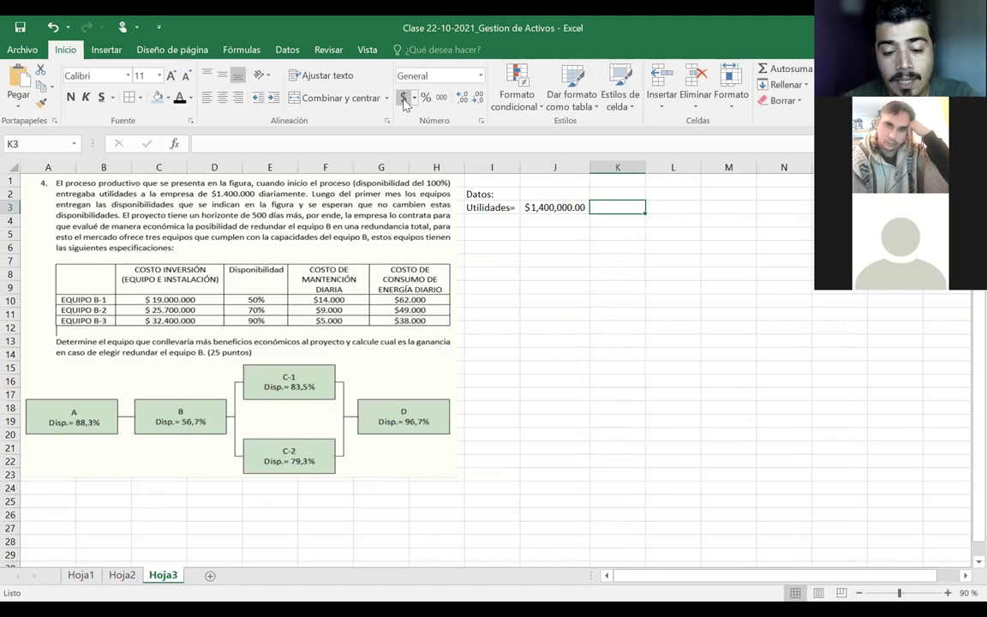
pyautogui.write('dia')
pyautogui.press('BackSpace')
pyautogui.press('BackSpace')
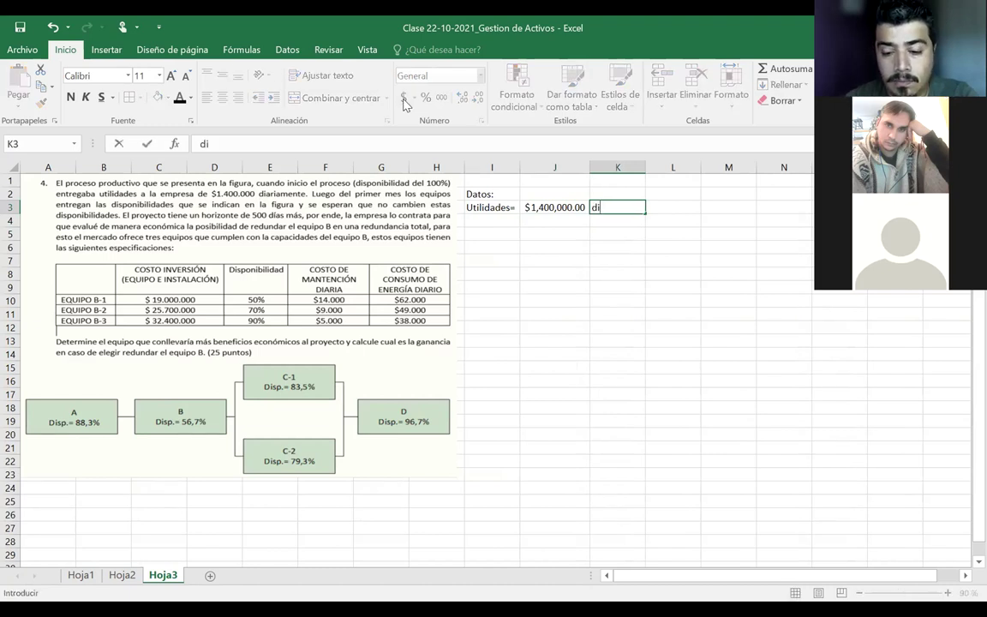
pyautogui.write('ía')
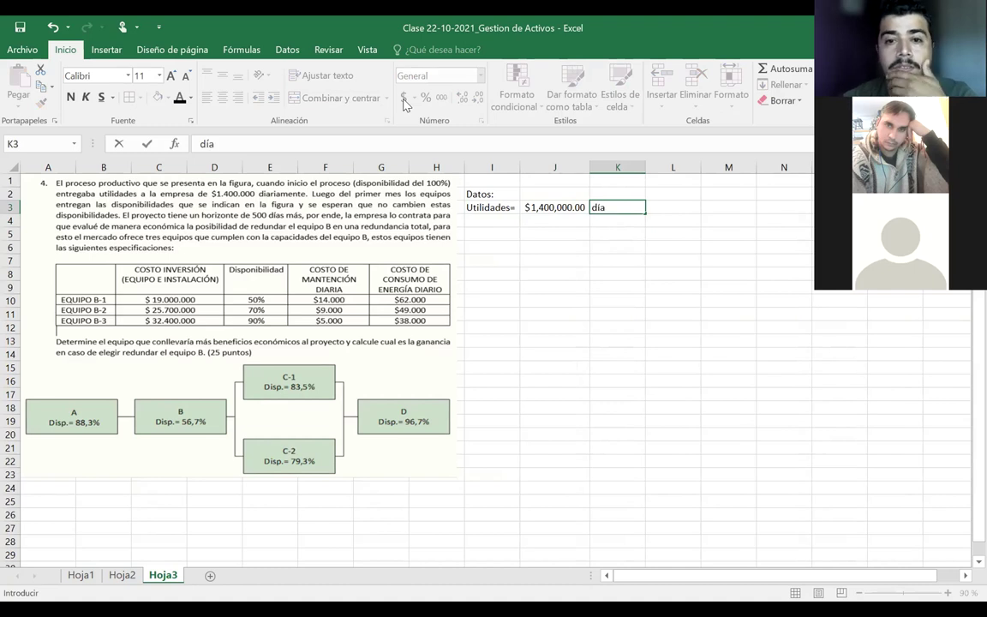
pyautogui.press('Return')
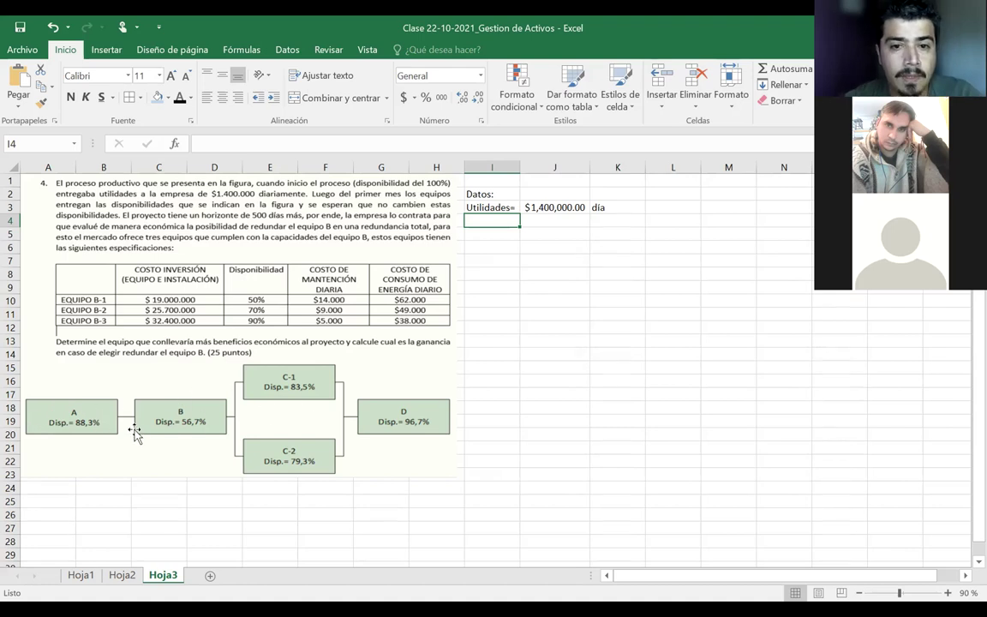
# - Enter the heading "Disponibilidades de Equipos" in I6
pyautogui.click(496, 242)
pyautogui.write('Dis')
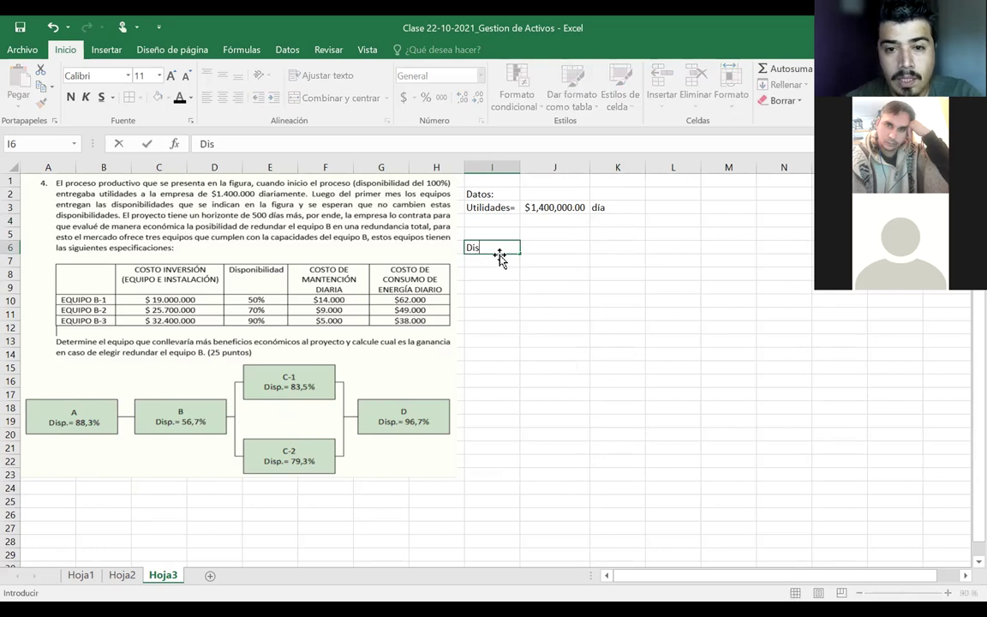
pyautogui.write('poni')
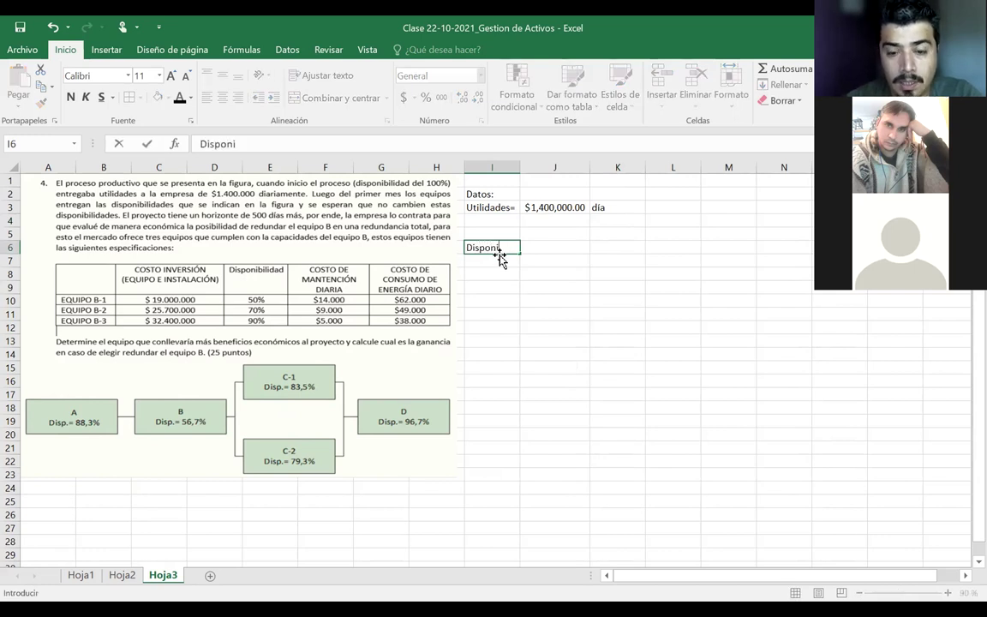
pyautogui.write('bilidades')
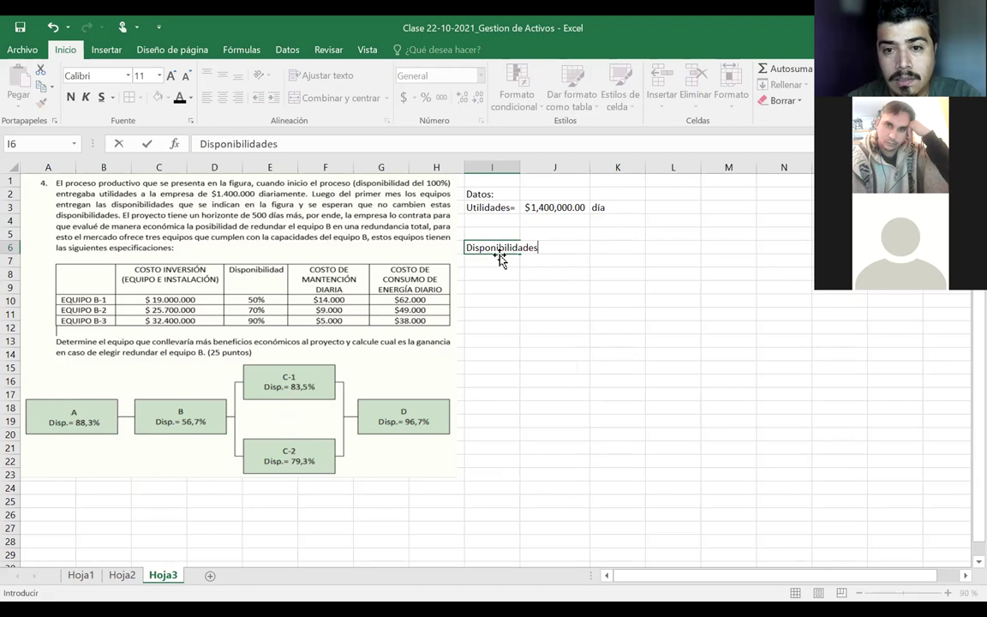
pyautogui.write(' de Equipos')
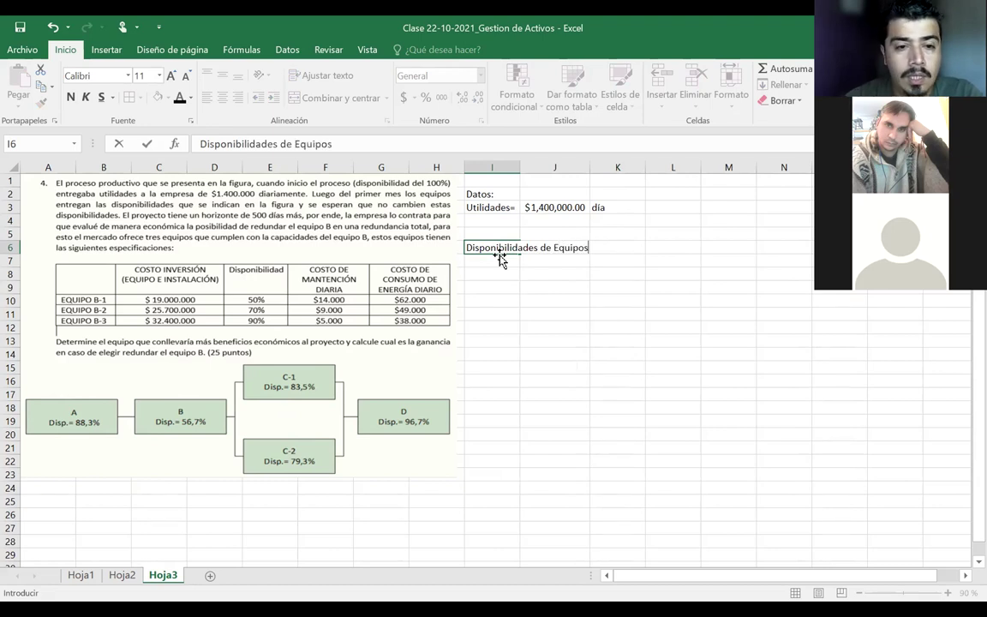
pyautogui.press('Return')
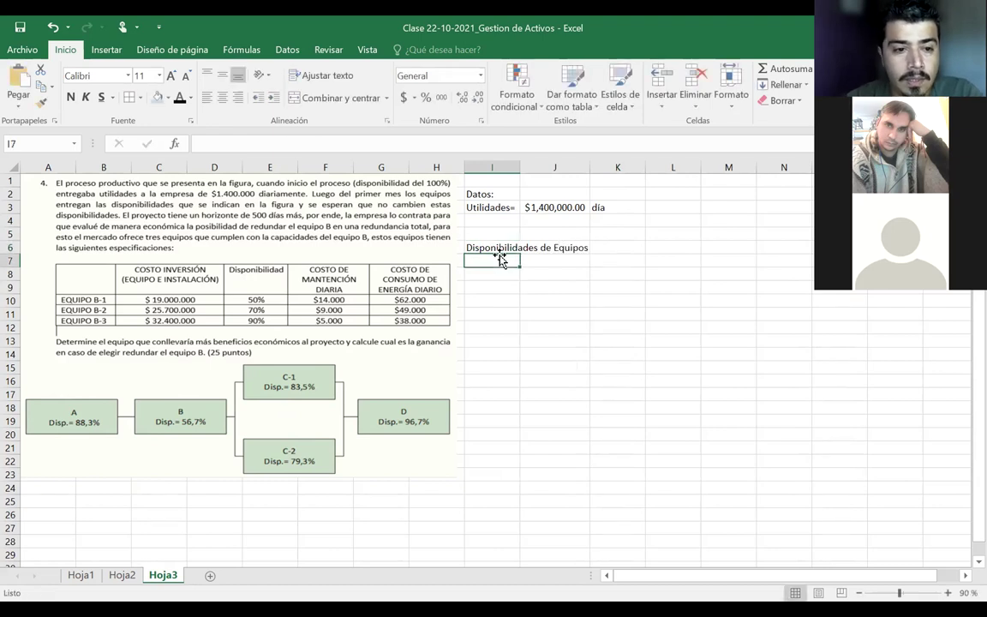
# - Enter the label "Equipo A =" in I7 below the availability heading
pyautogui.write('Equipo A')
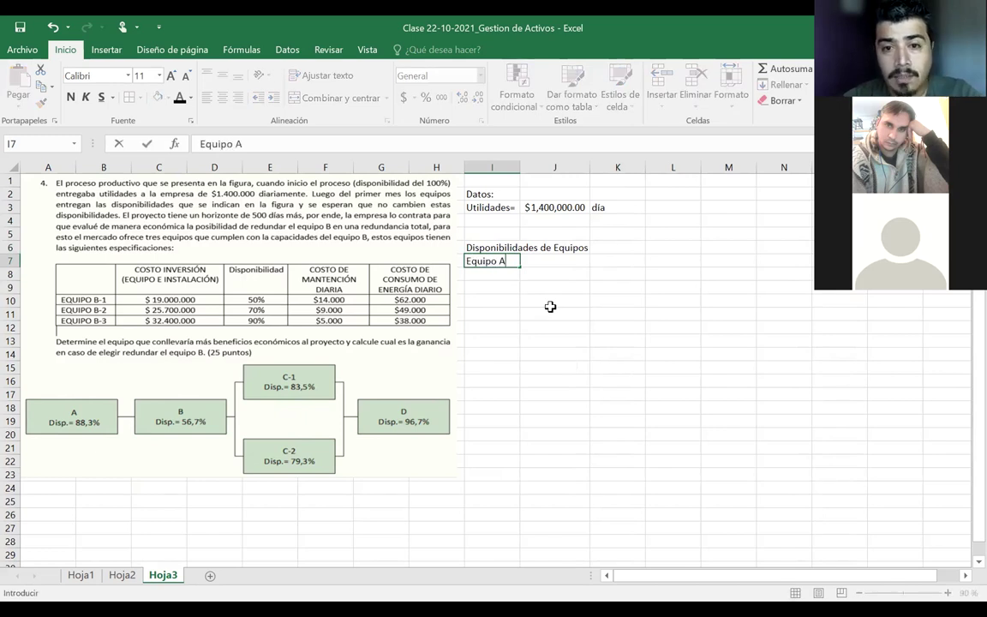
pyautogui.press('Return')
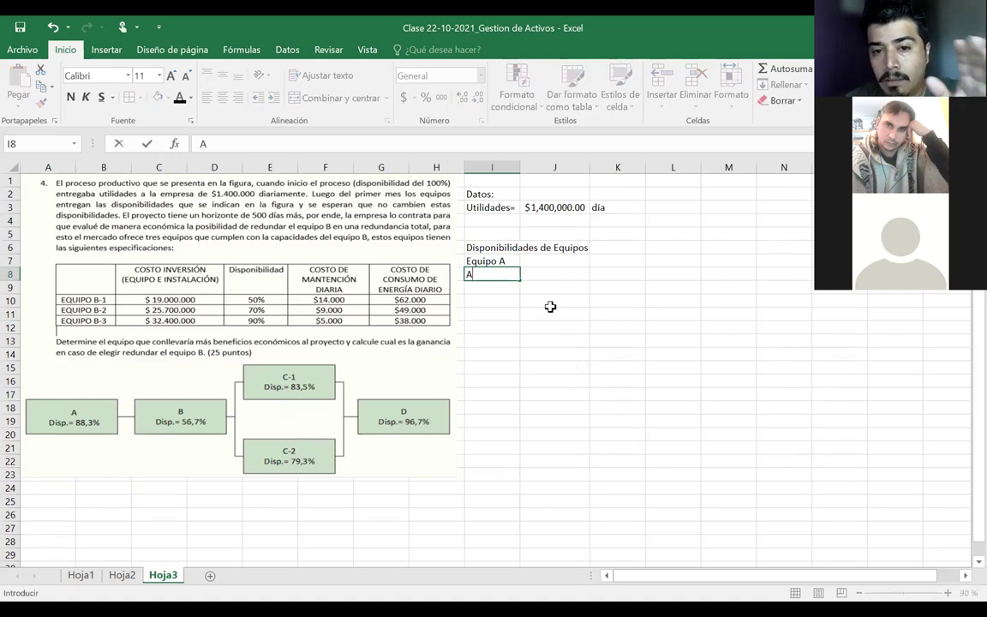
pyautogui.doubleClick(514, 264)
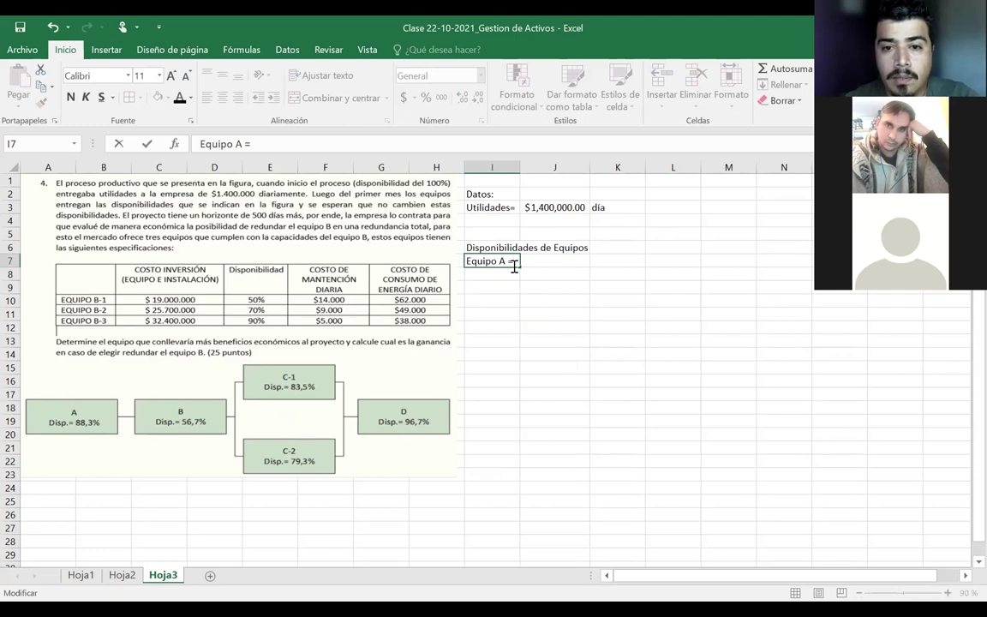
# - Try entering Equipo A's availability in J7 as 88.3 with the percentage format, and clear the cell
pyautogui.click(525, 263)
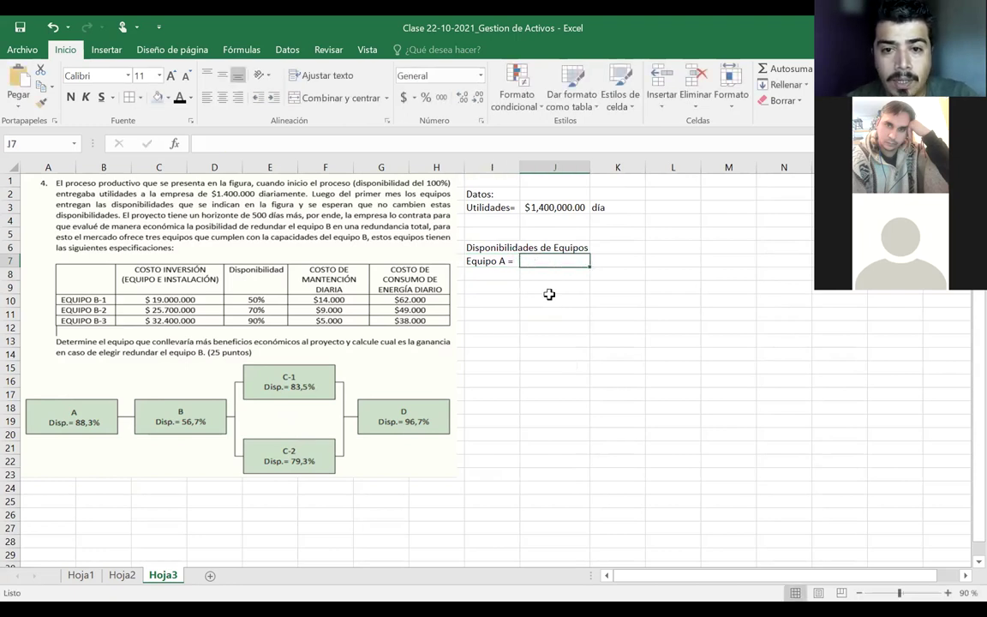
pyautogui.write('8')
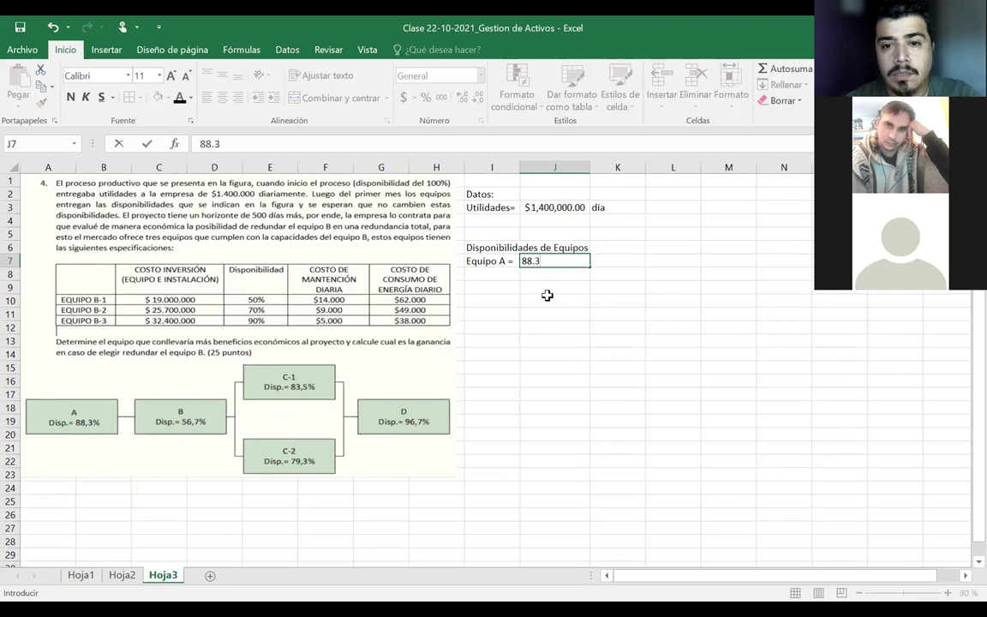
pyautogui.write('8.3')
pyautogui.press('Return')
pyautogui.click(526, 261)
pyautogui.click(429, 97)
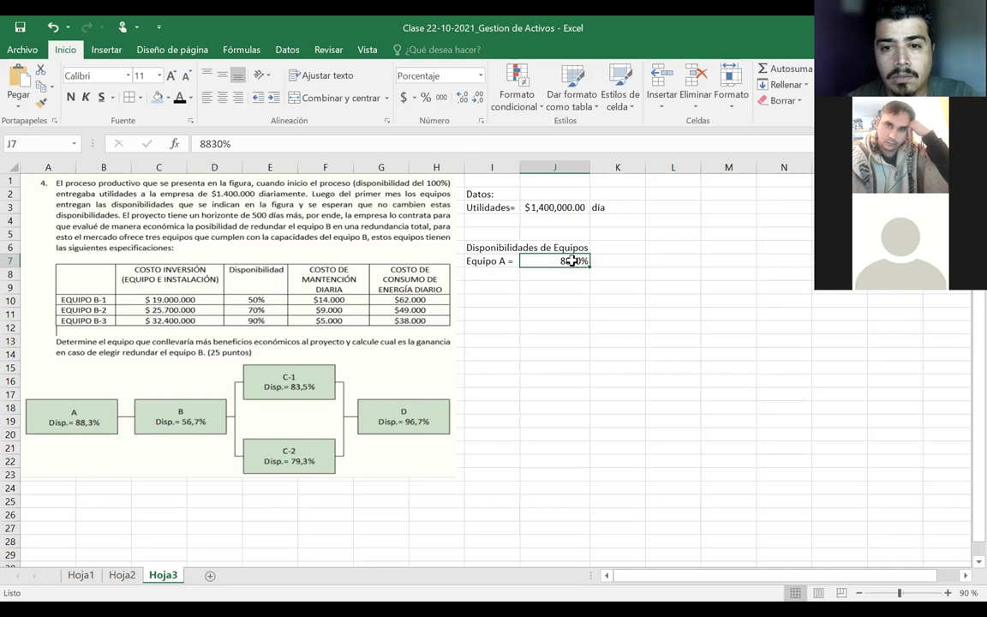
pyautogui.press('BackSpace')
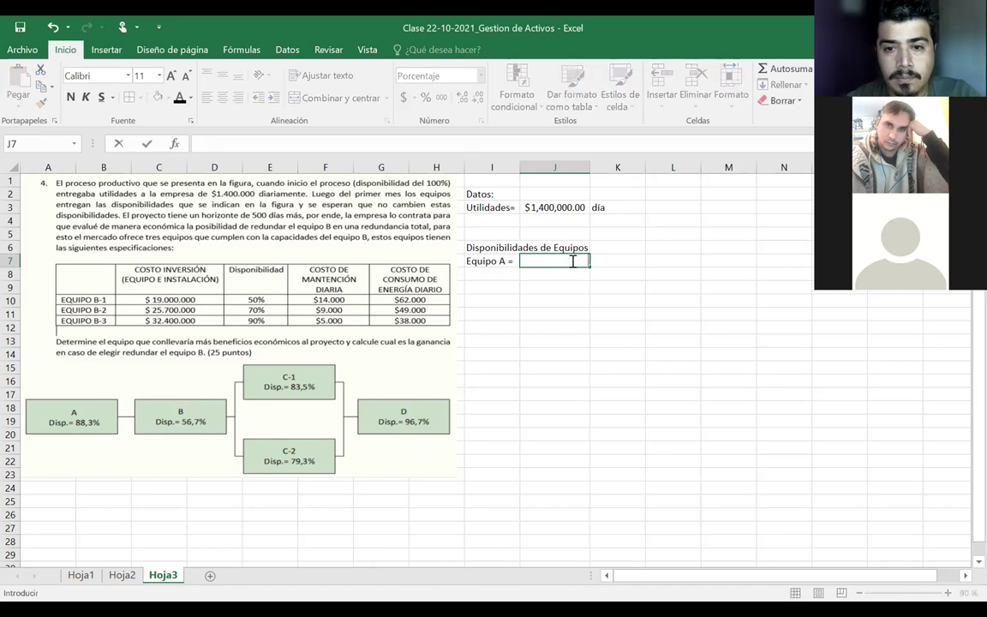
pyautogui.write('88.3')
pyautogui.press('Escape')
pyautogui.press('Delete')
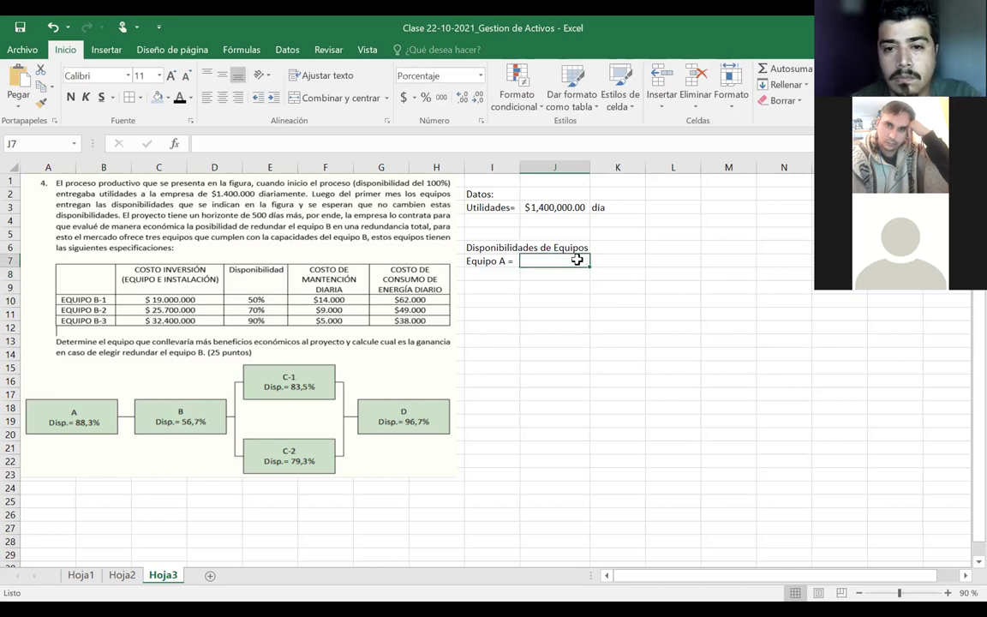
# - Try entering 88.3 in J7 with the thousands-separator style and converting it to a percentage
pyautogui.click(443, 97)
pyautogui.write('88')
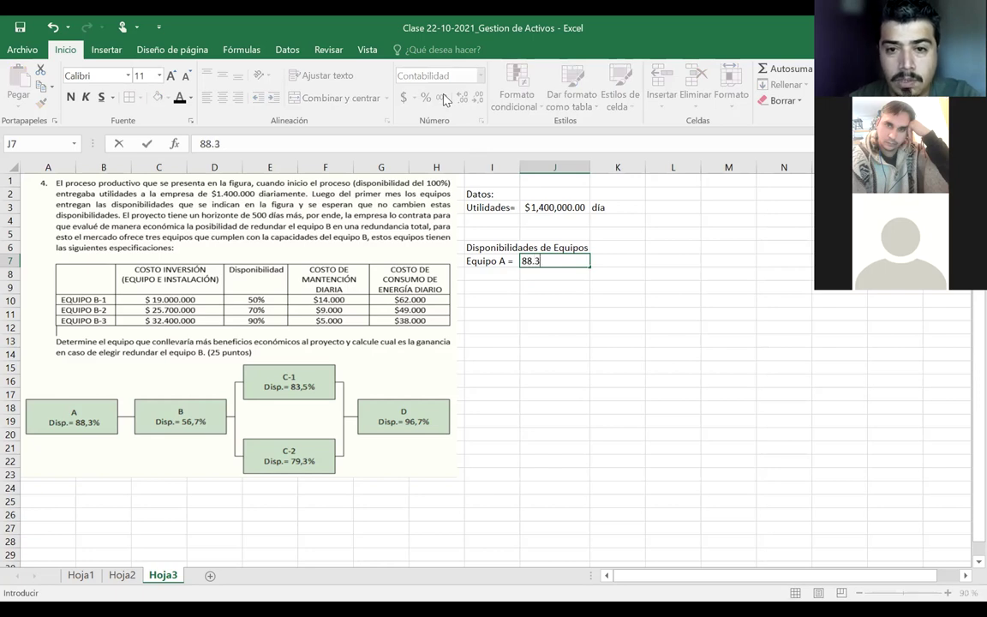
pyautogui.write('.3')
pyautogui.press('Return')
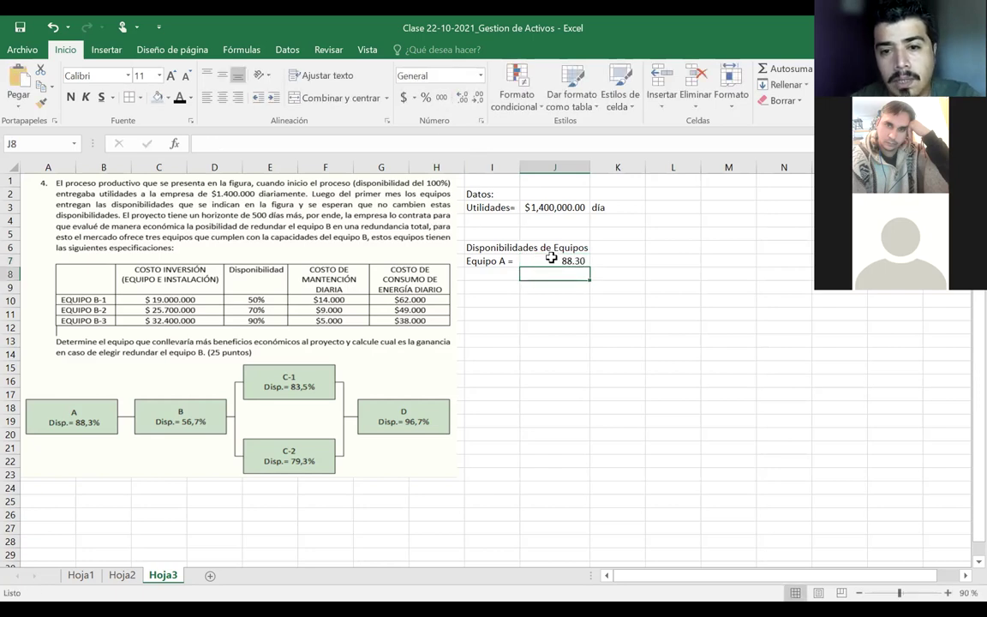
pyautogui.click(551, 258)
pyautogui.click(426, 97)
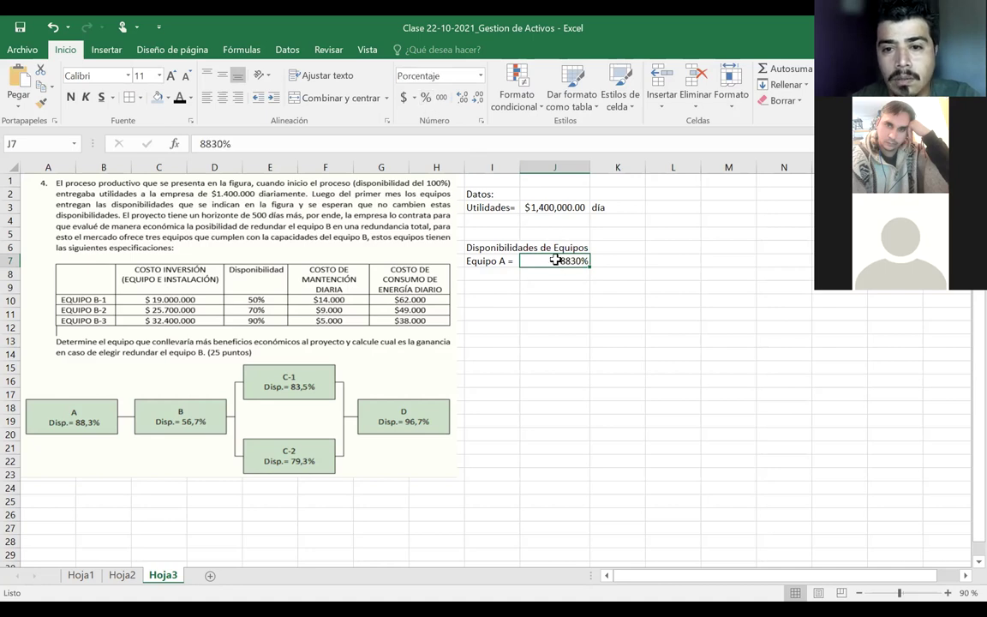
# - Try entering Equipo A's availability in J7 as 0.883%, shown with three decimals
pyautogui.write('0')
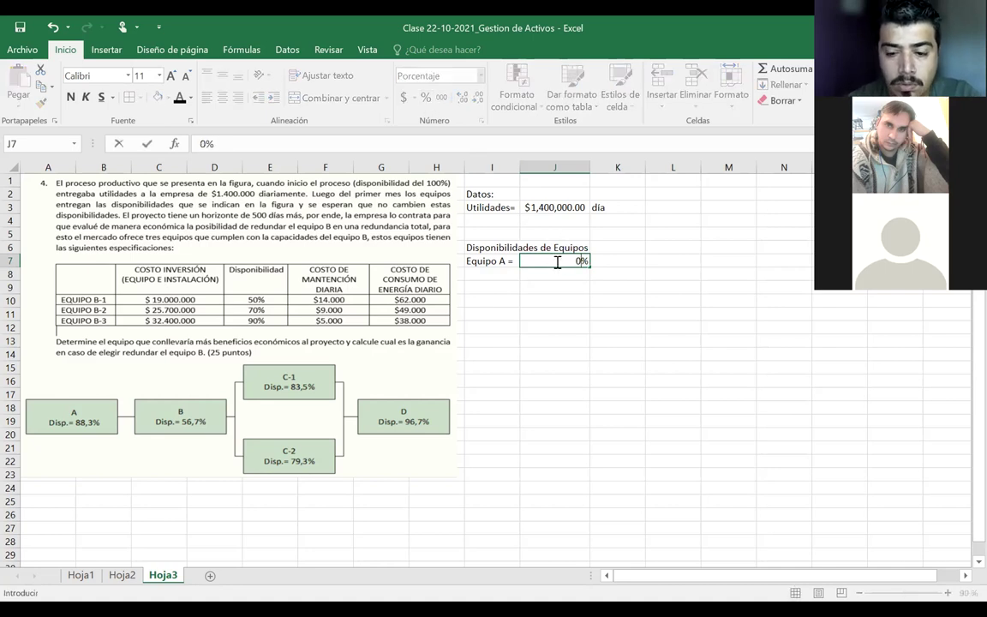
pyautogui.write('.883')
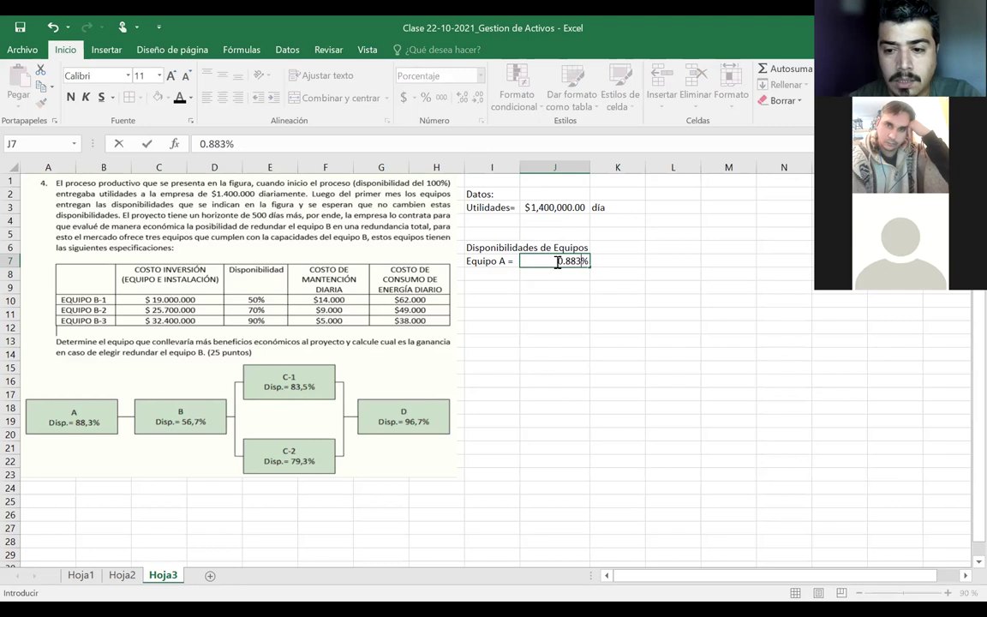
pyautogui.press('Return')
pyautogui.click(556, 262)
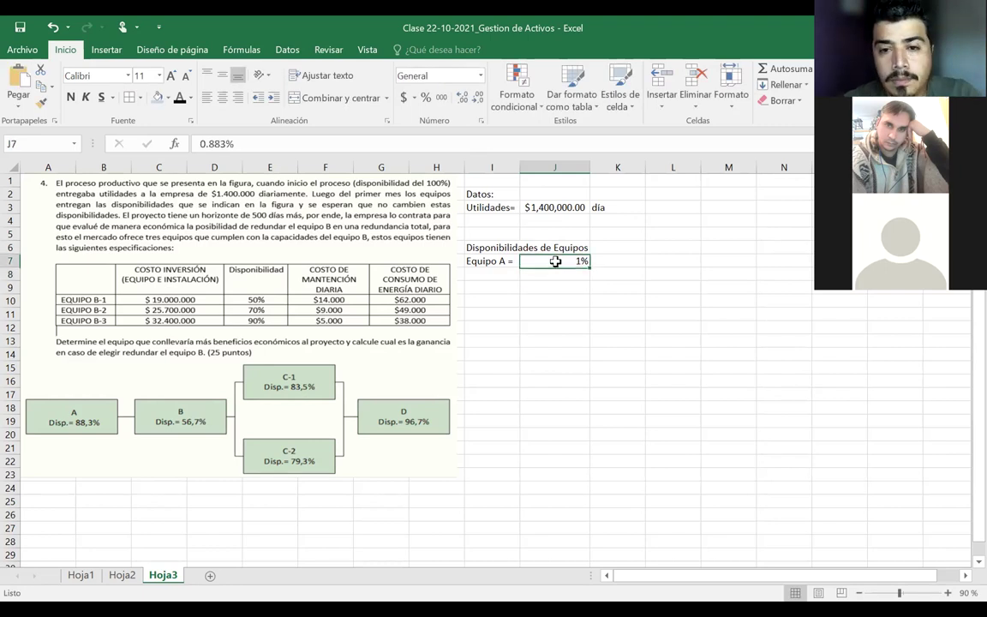
pyautogui.click(463, 99)
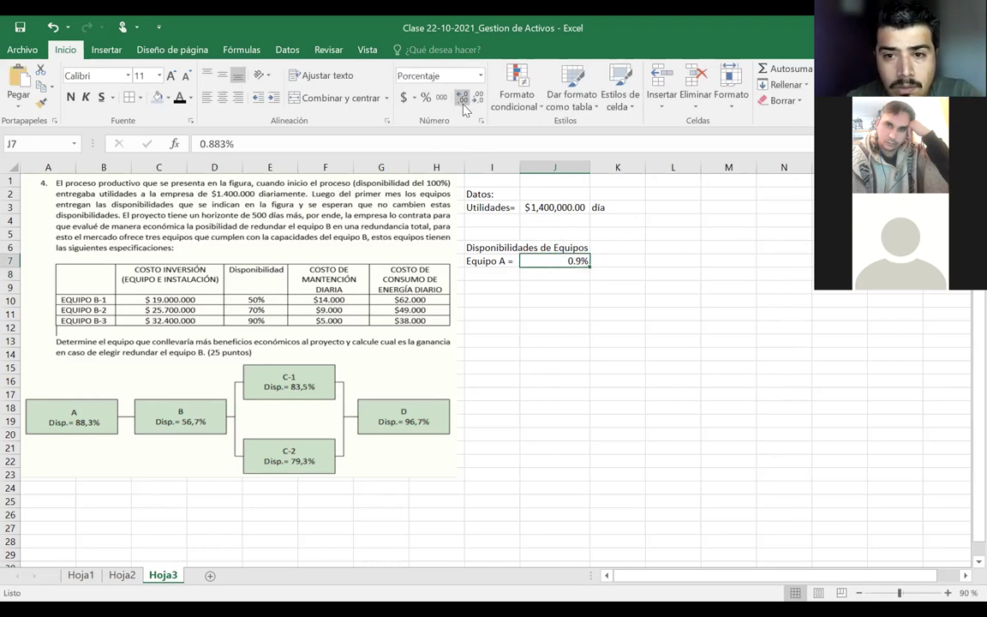
pyautogui.click(463, 99)
pyautogui.click(462, 99)
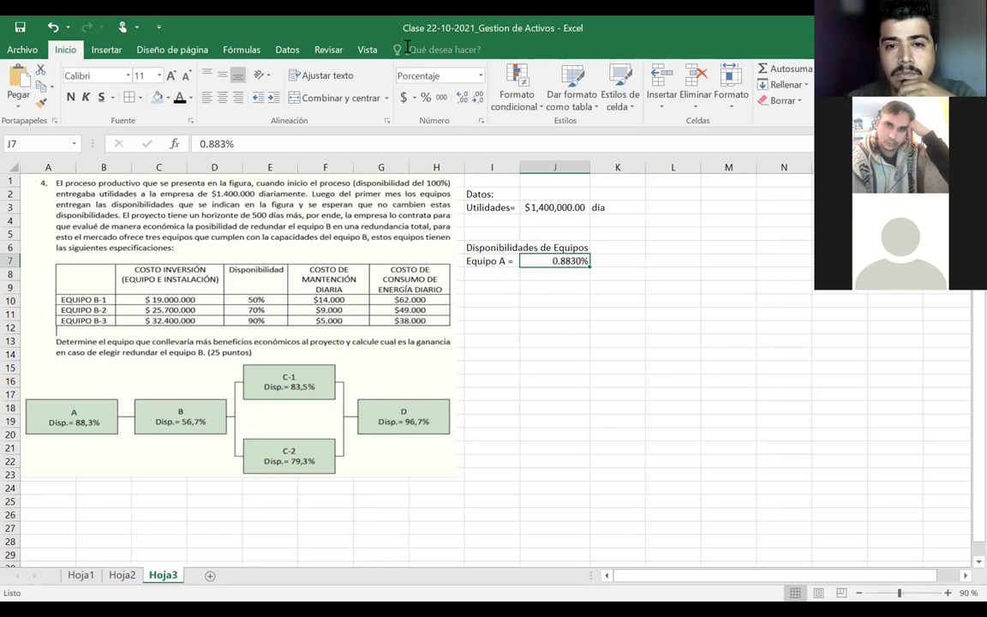
pyautogui.click(474, 100)
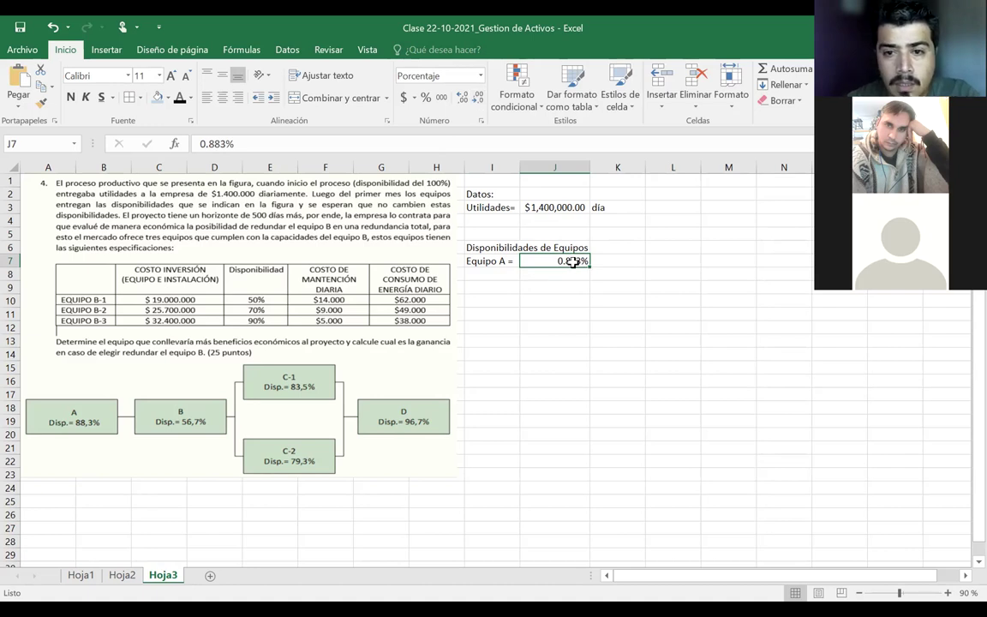
# - Reapply the percentage format to J7 with three decimals and correct Equipo A's availability to 88.3%
pyautogui.click(429, 99)
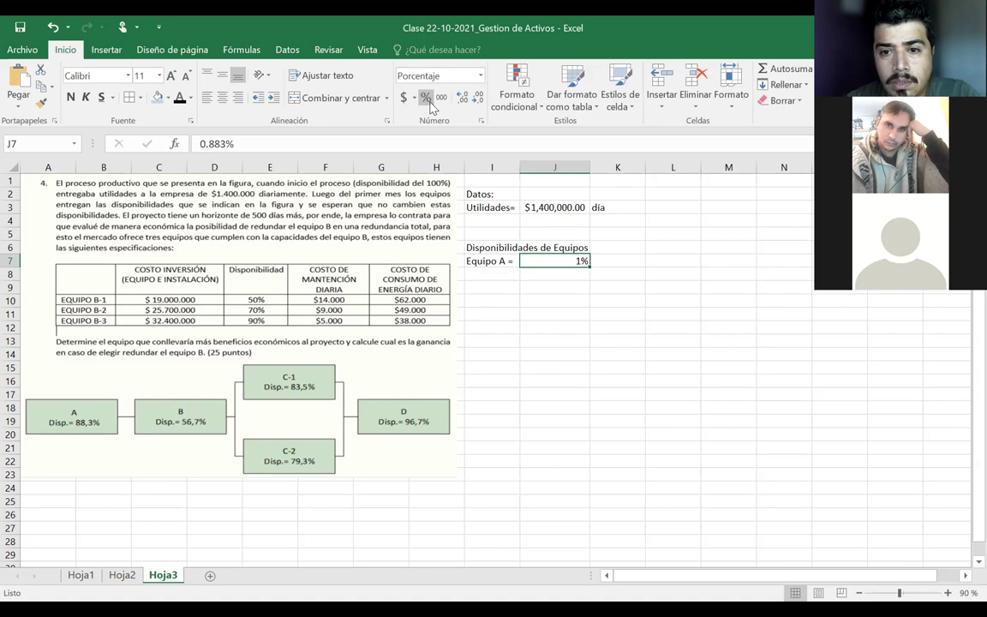
pyautogui.click(463, 98)
pyautogui.click(463, 99)
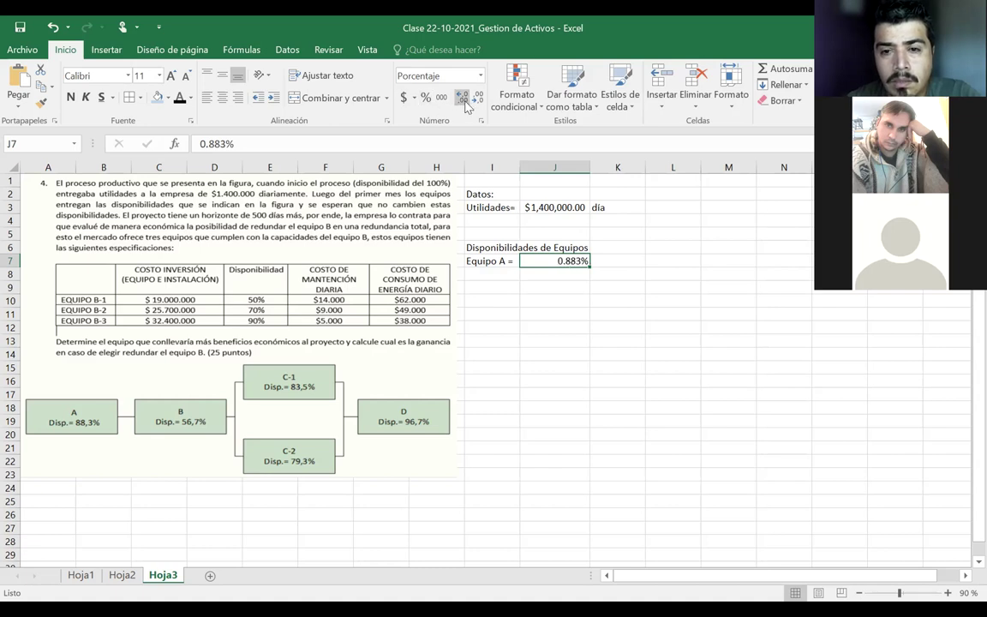
pyautogui.doubleClick(561, 258)
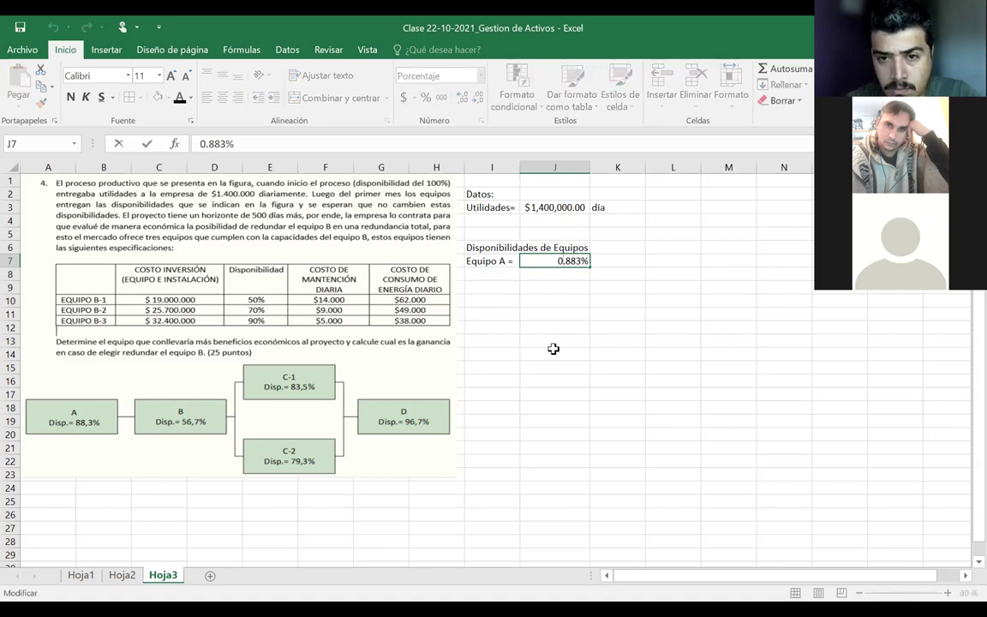
pyautogui.press('BackSpace')
pyautogui.write('88')
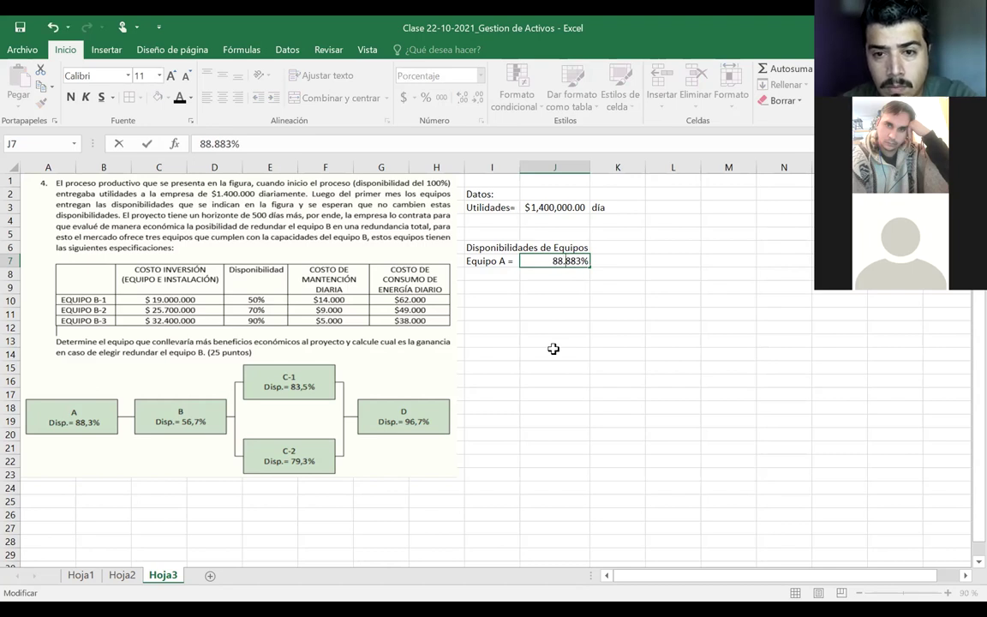
pyautogui.press('Delete')
pyautogui.press('Delete')
pyautogui.press('Return')
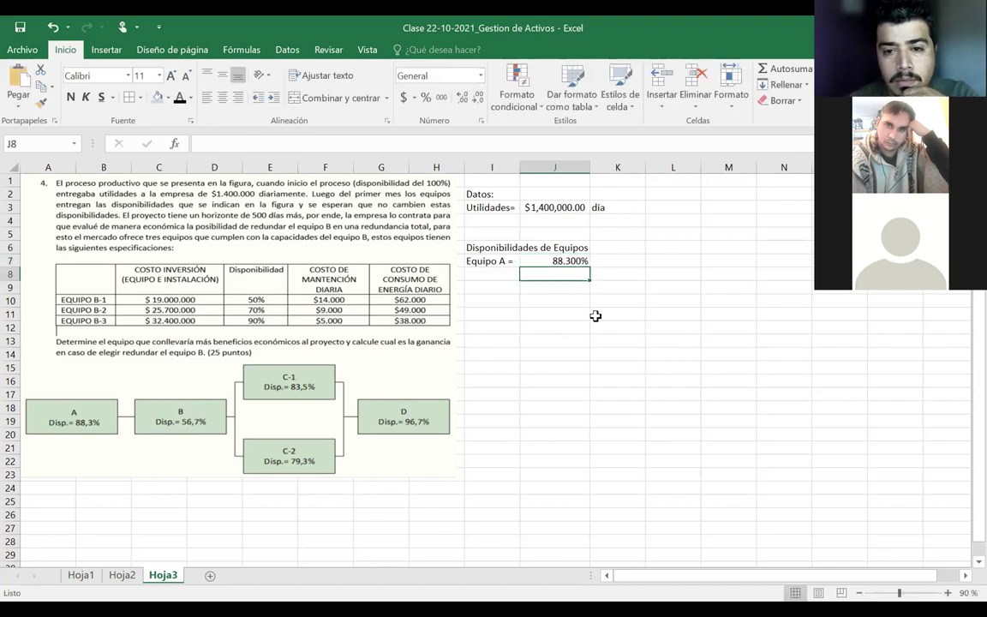
# - Reduce the Equipo A availability percentage in J7 to one decimal place
pyautogui.click(567, 261)
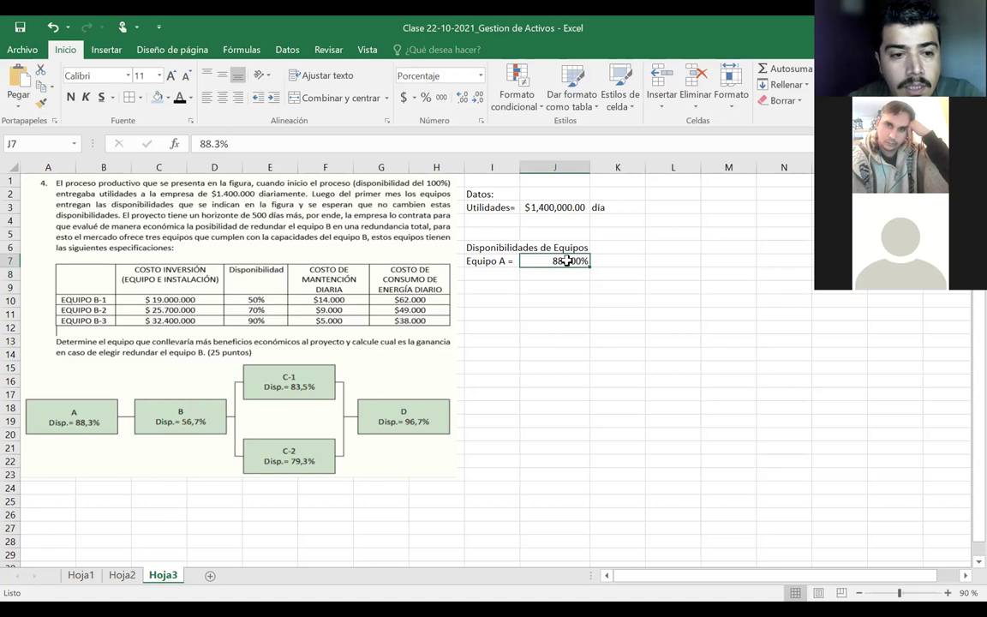
pyautogui.click(478, 99)
pyautogui.click(479, 100)
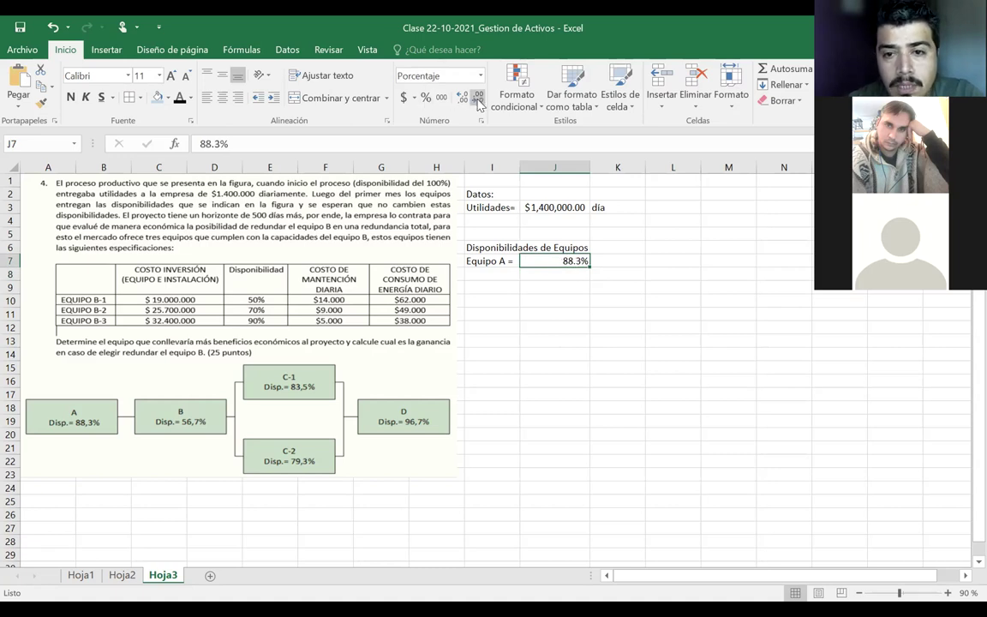
# - Fill the Equipo A row (I7:J7) with a light blue theme color and center its contents
pyautogui.moveTo(502, 263); pyautogui.dragTo(526, 261)
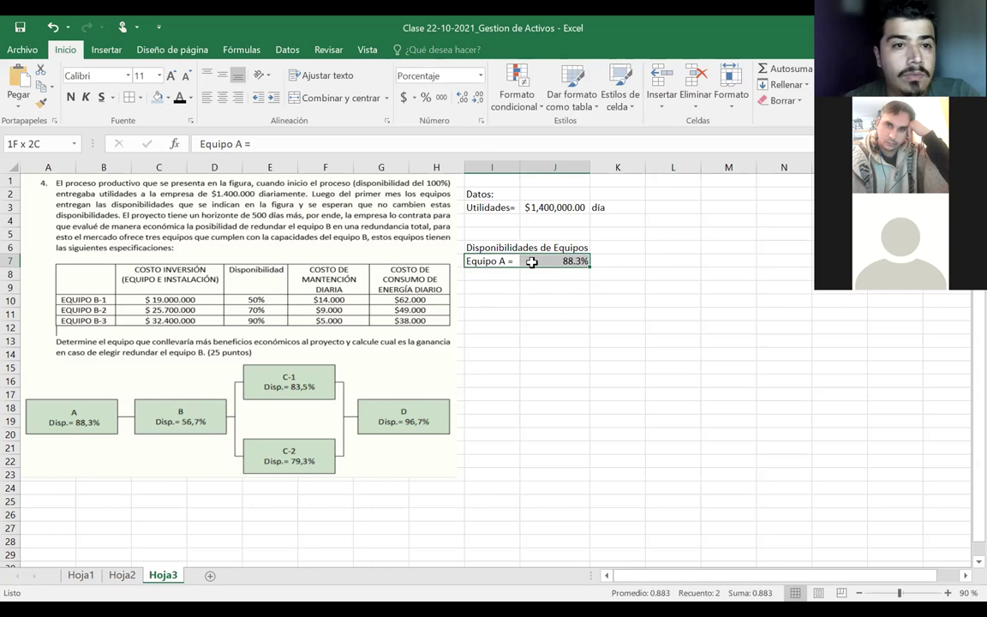
pyautogui.click(168, 97)
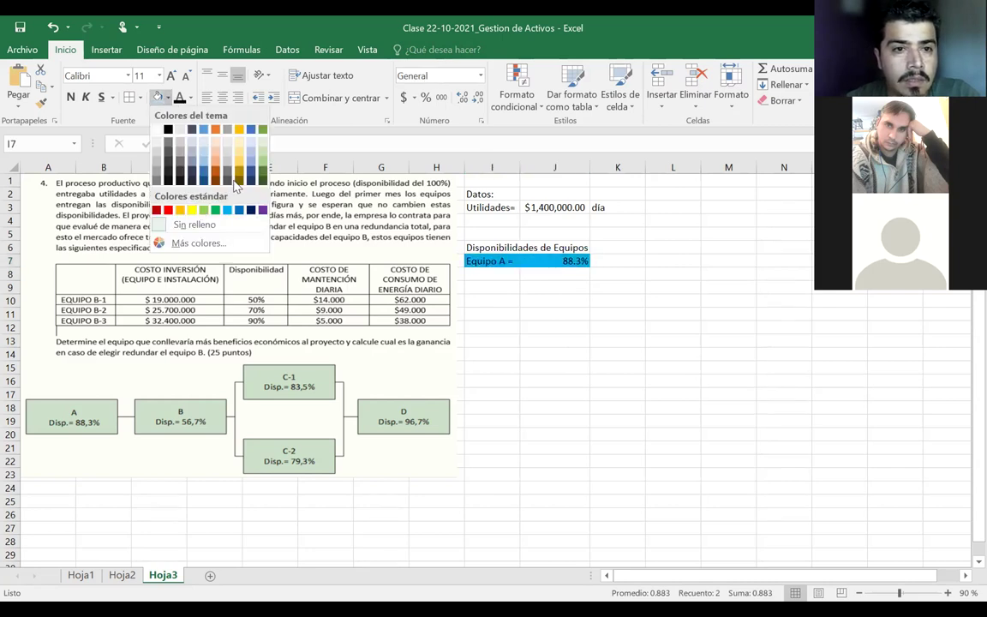
pyautogui.click(251, 151)
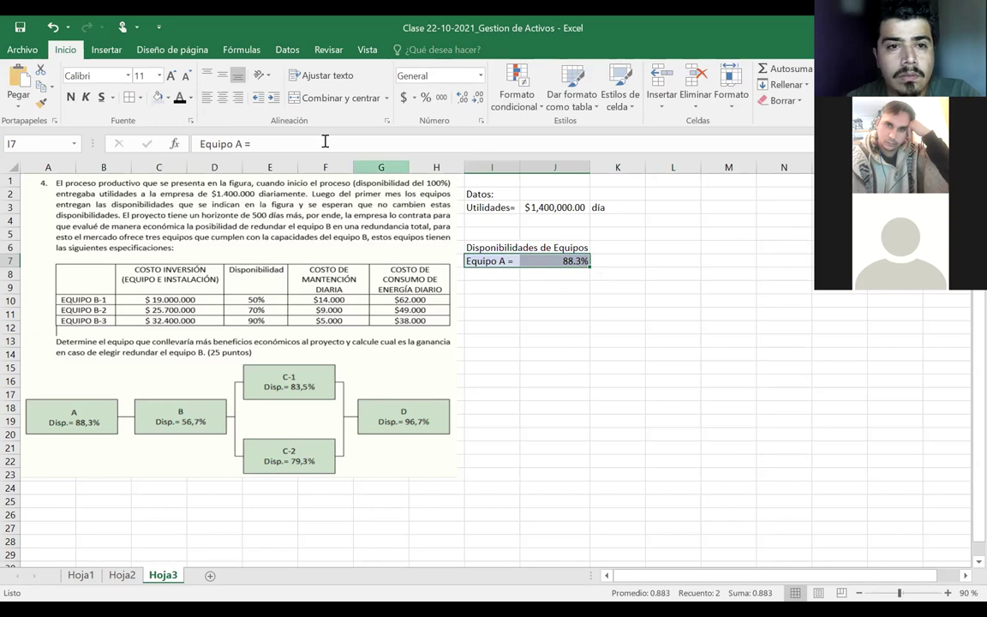
pyautogui.click(223, 99)
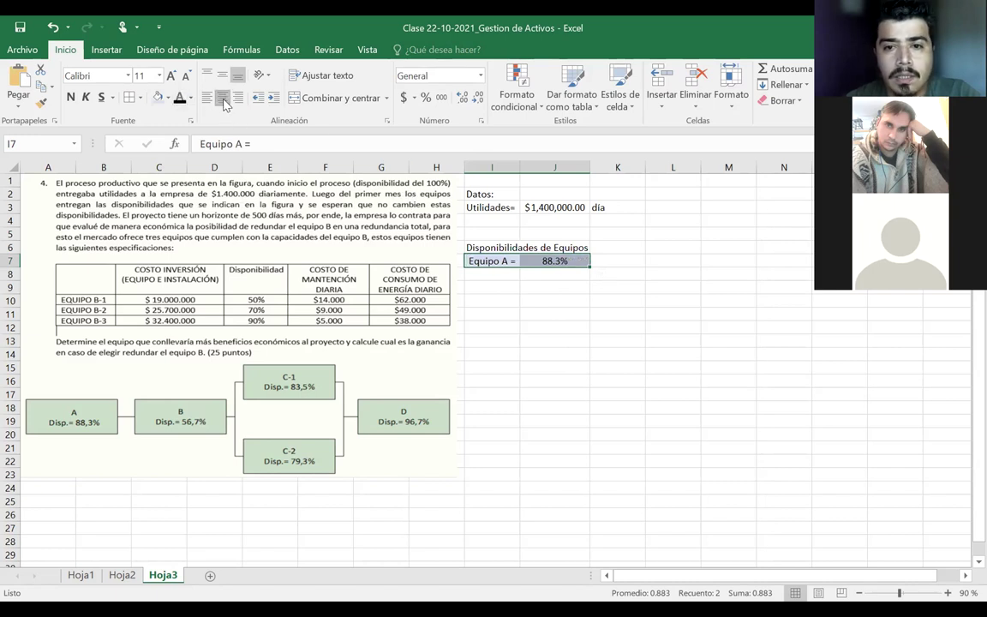
# - Copy the Equipo A label from I7 down to I8 and change it to "Equipo B ="
pyautogui.click(505, 262)
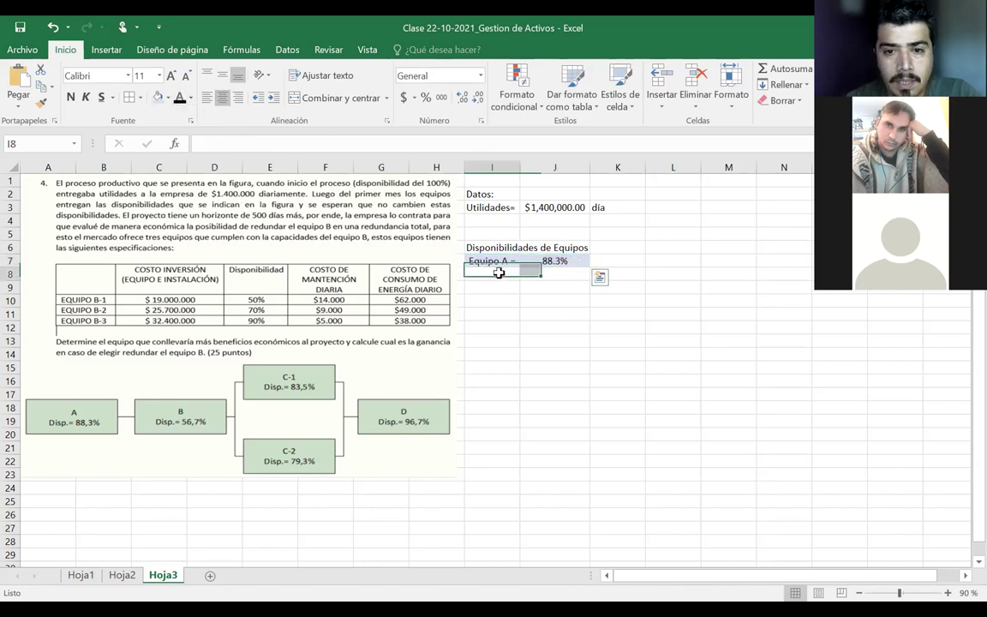
pyautogui.moveTo(518, 264); pyautogui.dragTo(517, 275)
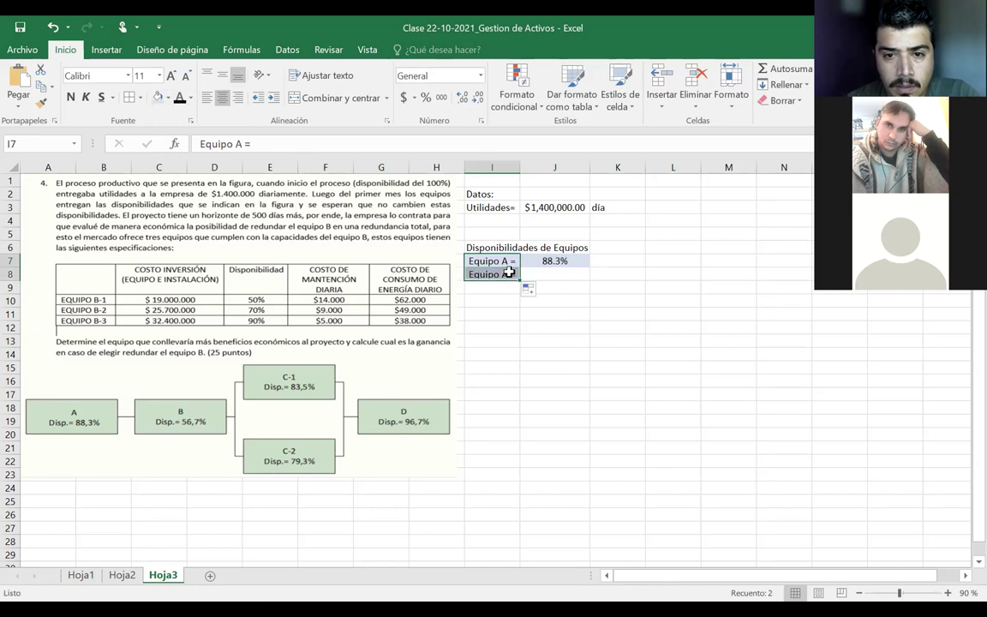
pyautogui.doubleClick(509, 274)
pyautogui.press('BackSpace')
pyautogui.write('B')
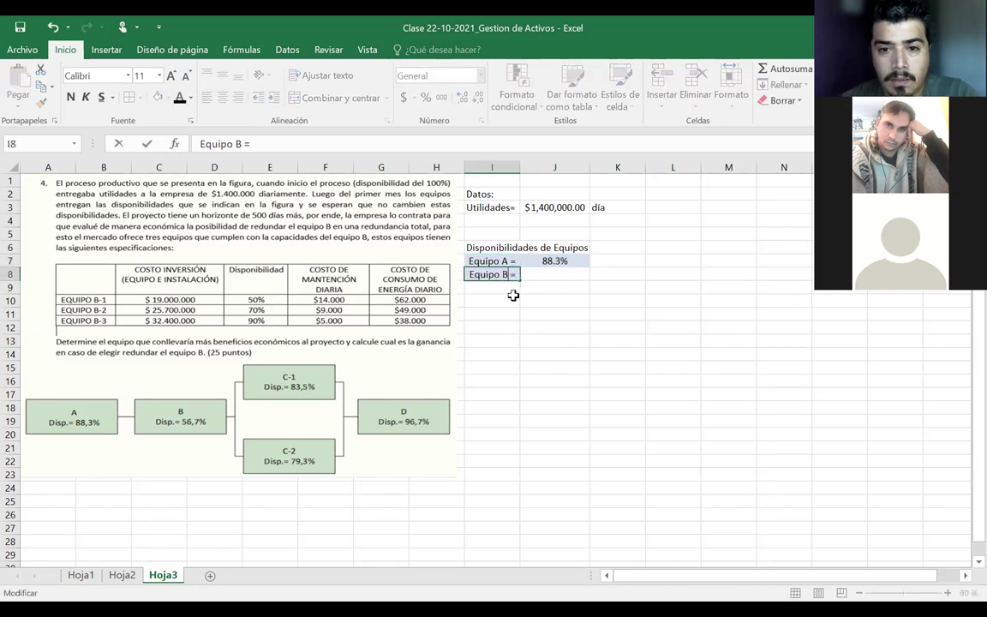
# - Apply an outside border to the Equipo A row, I7:J7
pyautogui.moveTo(494, 260); pyautogui.dragTo(561, 262)
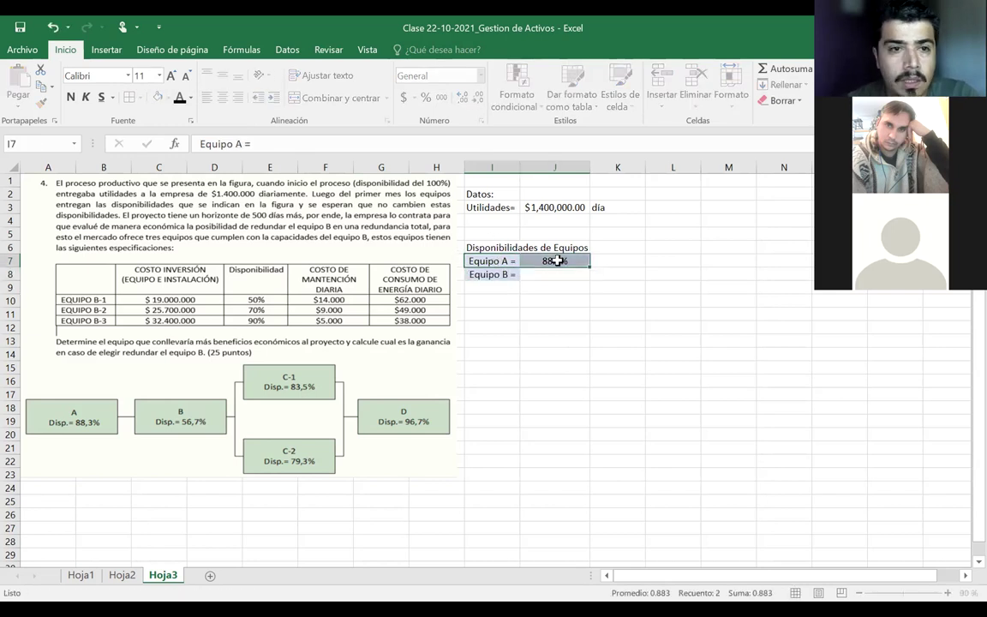
pyautogui.click(141, 98)
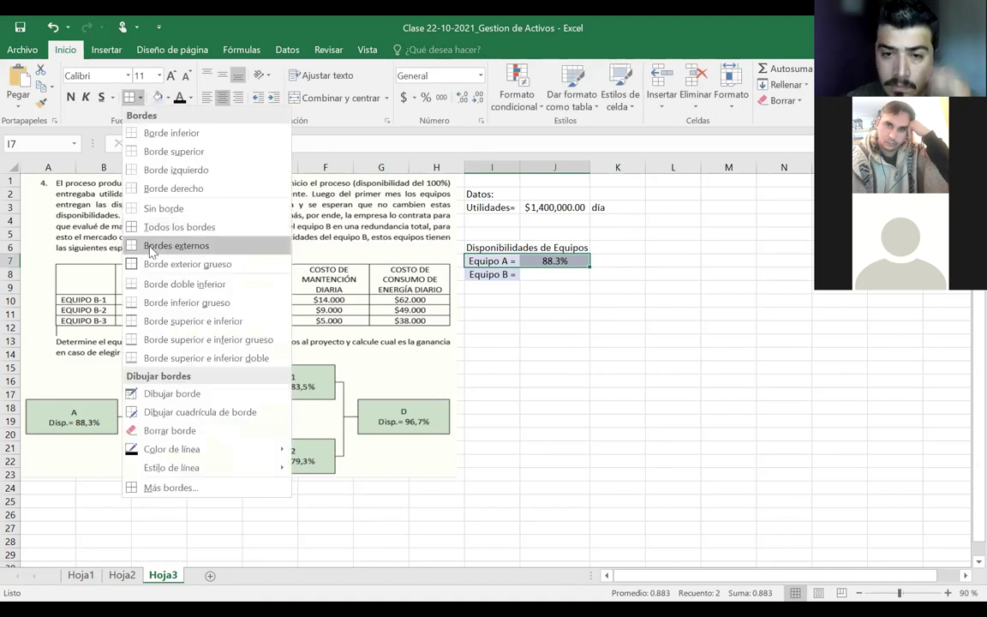
pyautogui.click(151, 247)
# - Copy J7's formatting to J8 and enter Equipo B's availability as 56.7%
pyautogui.click(562, 274)
pyautogui.click(566, 261)
pyautogui.click(41, 101)
pyautogui.click(555, 275)
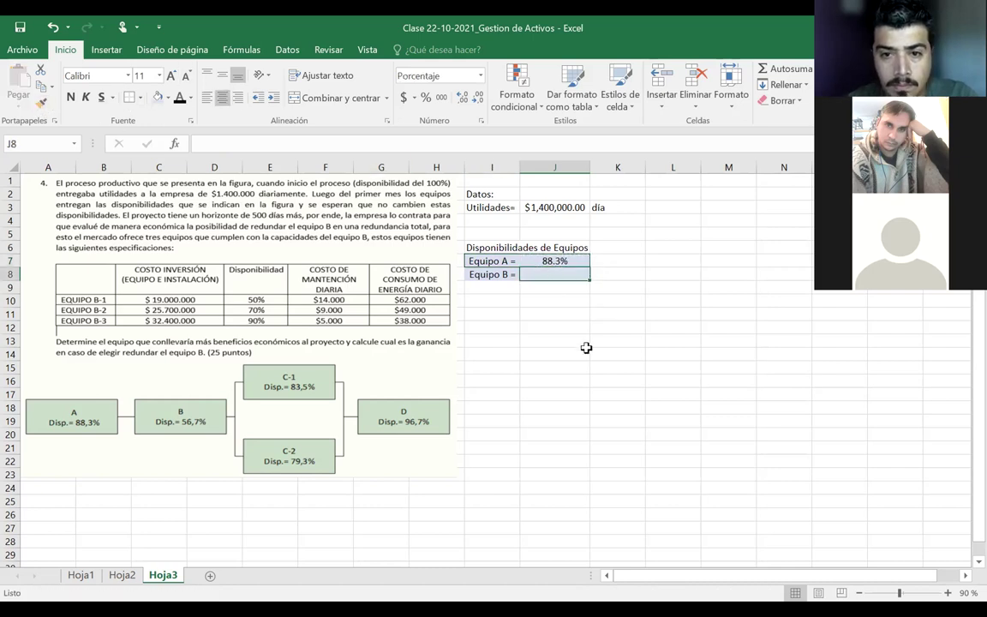
pyautogui.write('56.7')
pyautogui.press('Return')
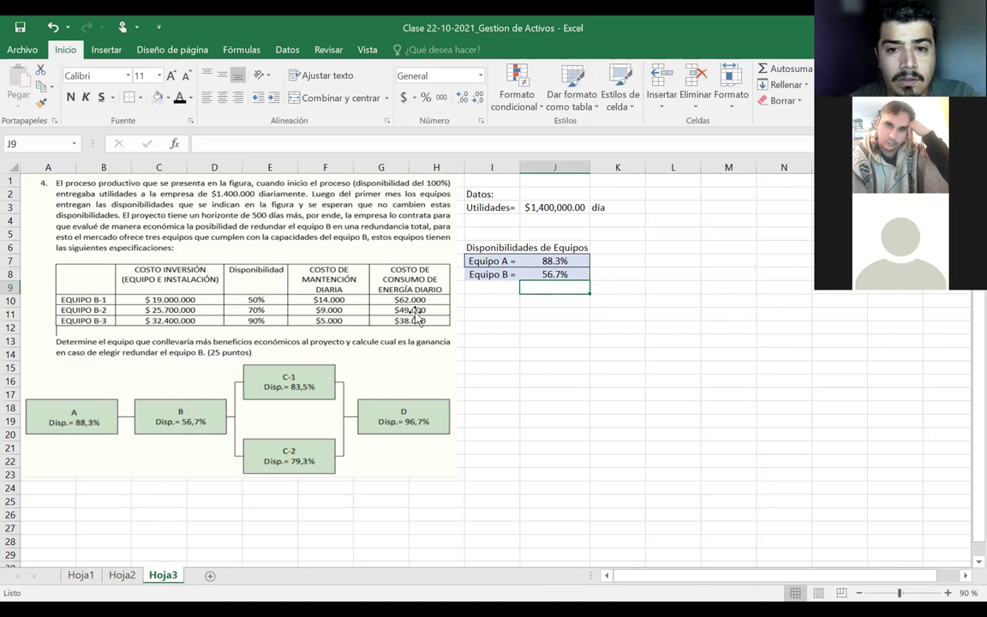
# - Apply an outside border to the Equipo B row, I8:J8, and enter the label "Equipo C1=" in I9
pyautogui.moveTo(504, 271); pyautogui.dragTo(540, 273)
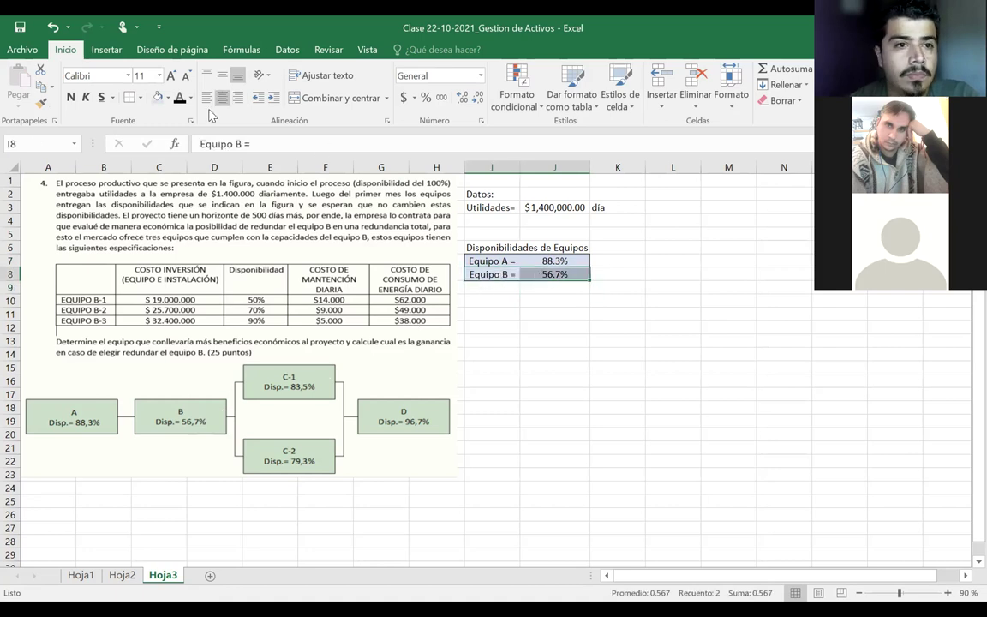
pyautogui.click(493, 287)
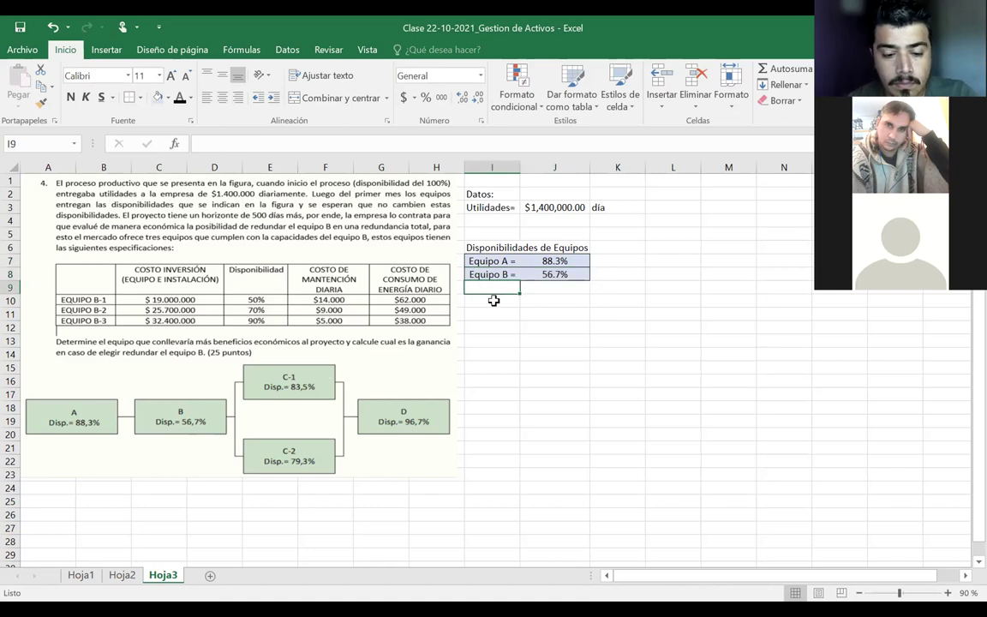
pyautogui.write('Equipo C1=')
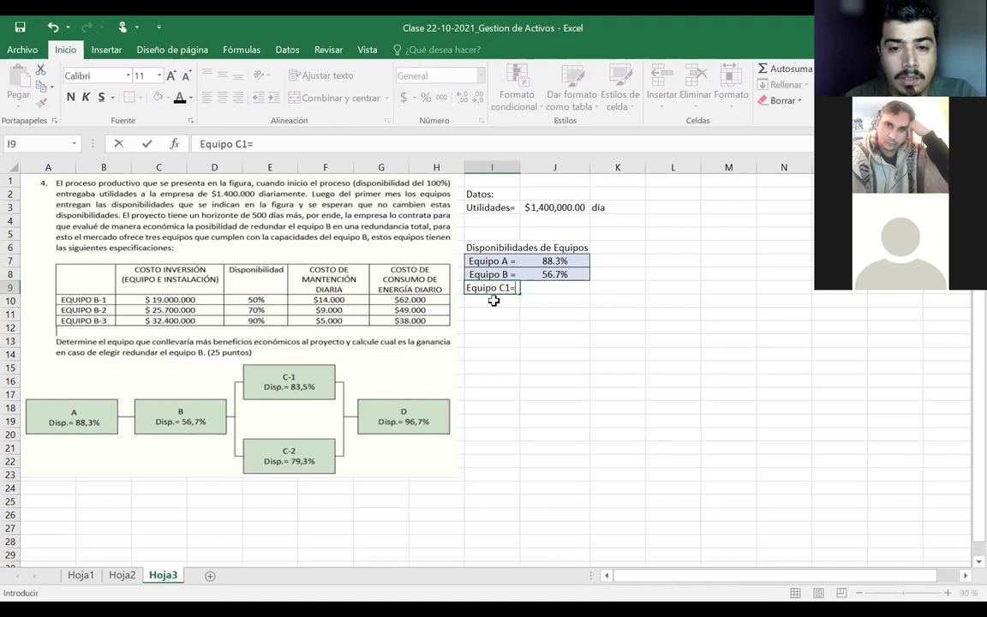
pyautogui.press('Return')
# - Copy the formatting of the Equipo B row to the range I9:J11
pyautogui.click(490, 274)
pyautogui.moveTo(549, 274)
pyautogui.mouseDown()
pyautogui.moveTo(490, 274)
pyautogui.moveTo(533, 288)
pyautogui.moveTo(549, 313)
pyautogui.mouseUp()
pyautogui.click(40, 101)
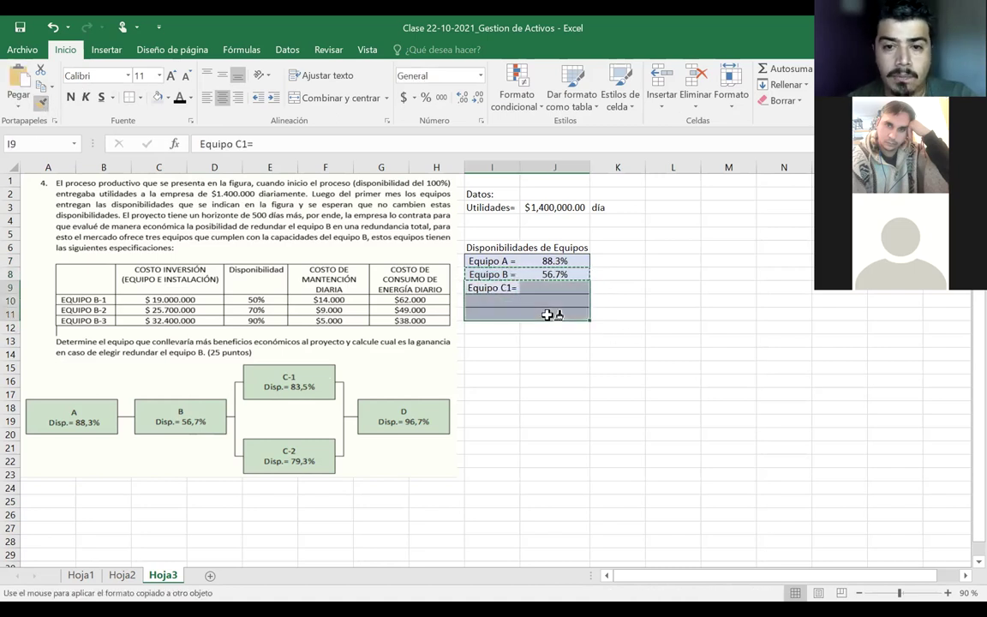
pyautogui.press('Escape')
# - Enter Equipo C1's availability in J9 as 83.5%
pyautogui.click(533, 288)
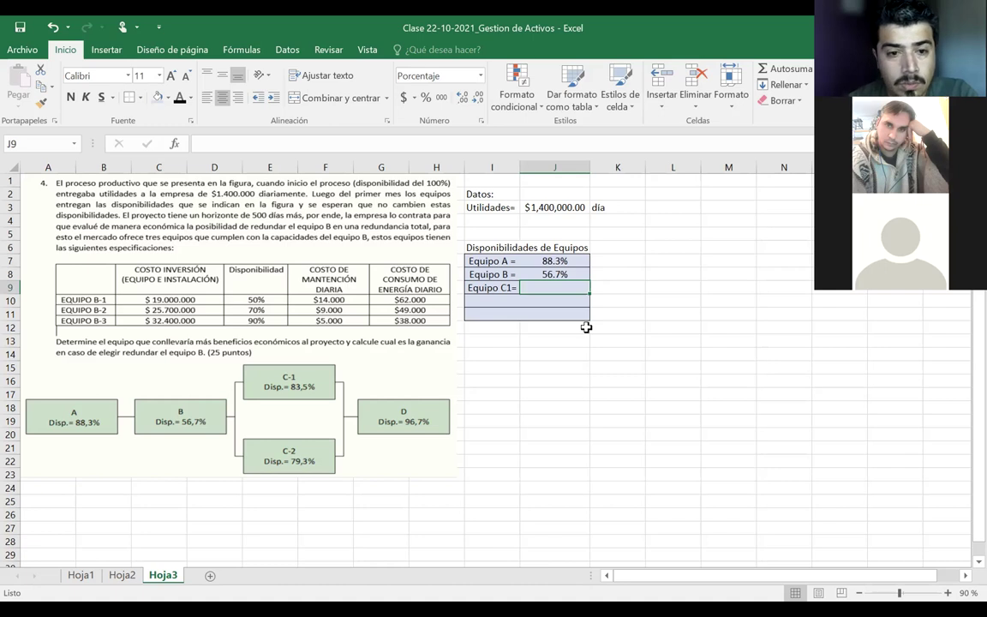
pyautogui.write('83.5')
pyautogui.press('Return')
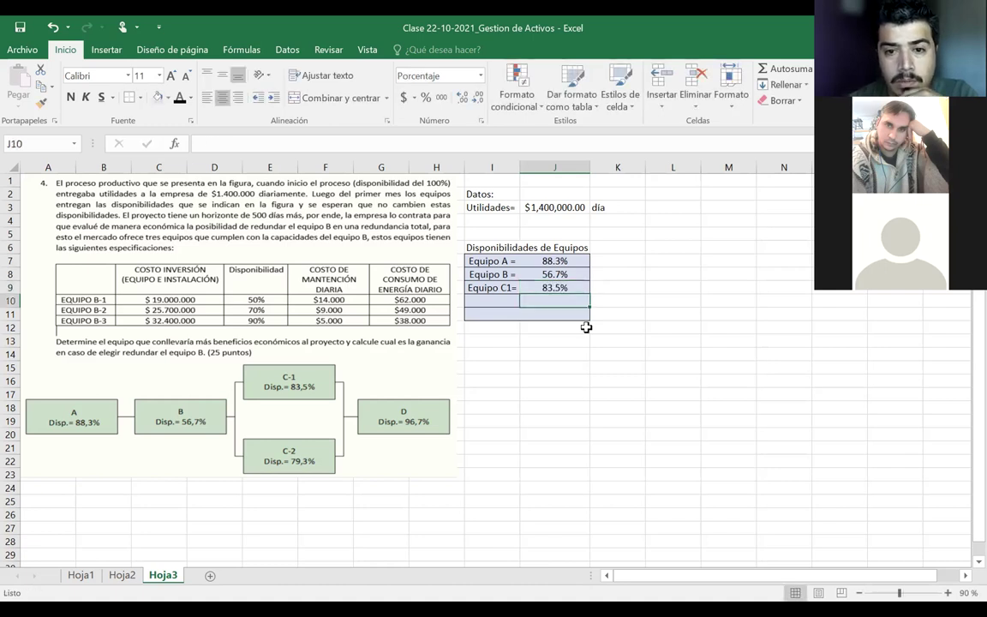
# - Copy the Equipo C1 label down to I10 and change it to "Equipo C2="
pyautogui.click(514, 289)
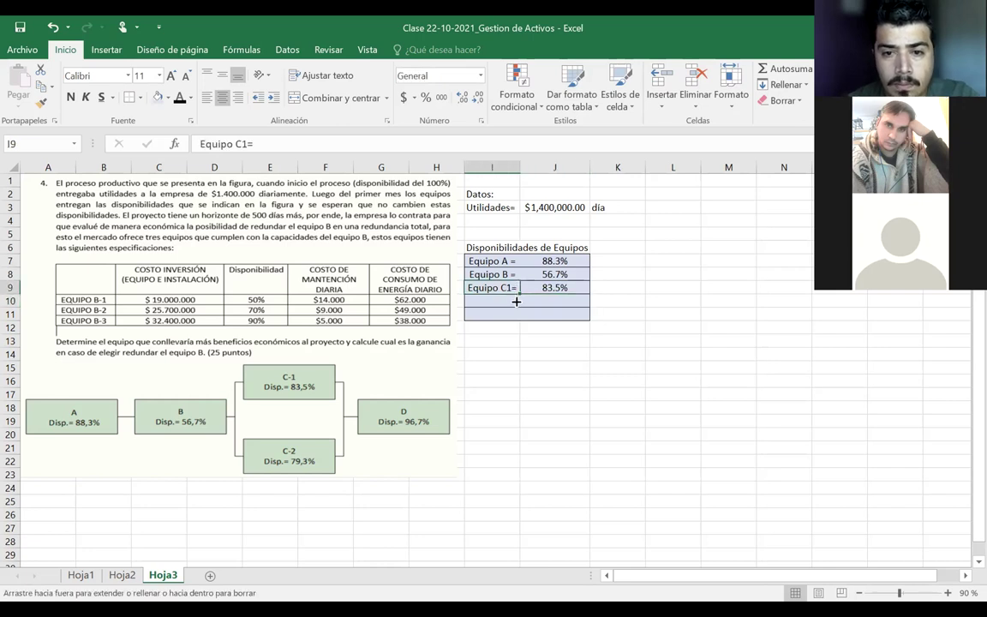
pyautogui.moveTo(516, 302); pyautogui.dragTo(513, 309)
pyautogui.press('F2')
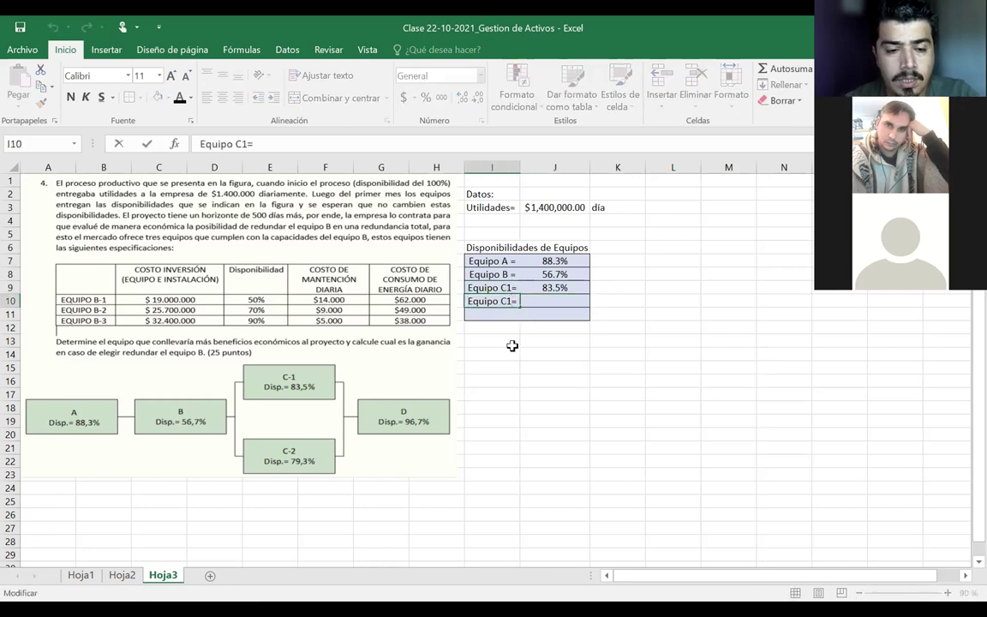
pyautogui.press('BackSpace')
pyautogui.press('BackSpace')
pyautogui.write('2=')
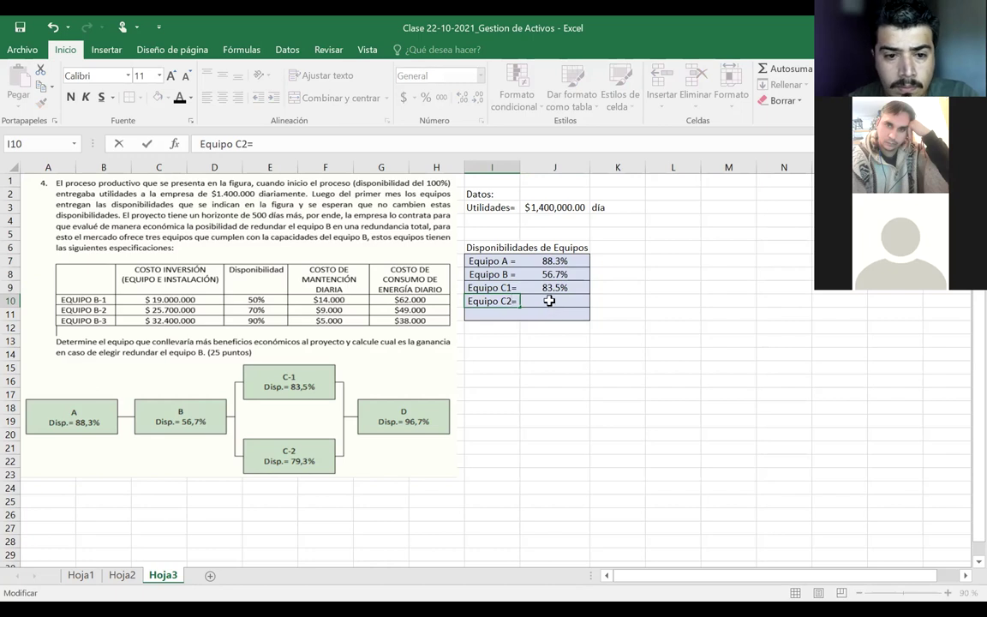
# - Enter Equipo C2's availability in J10 as 79.3%
pyautogui.click(550, 301)
pyautogui.write('79%')
pyautogui.write('.')
pyautogui.write('3')
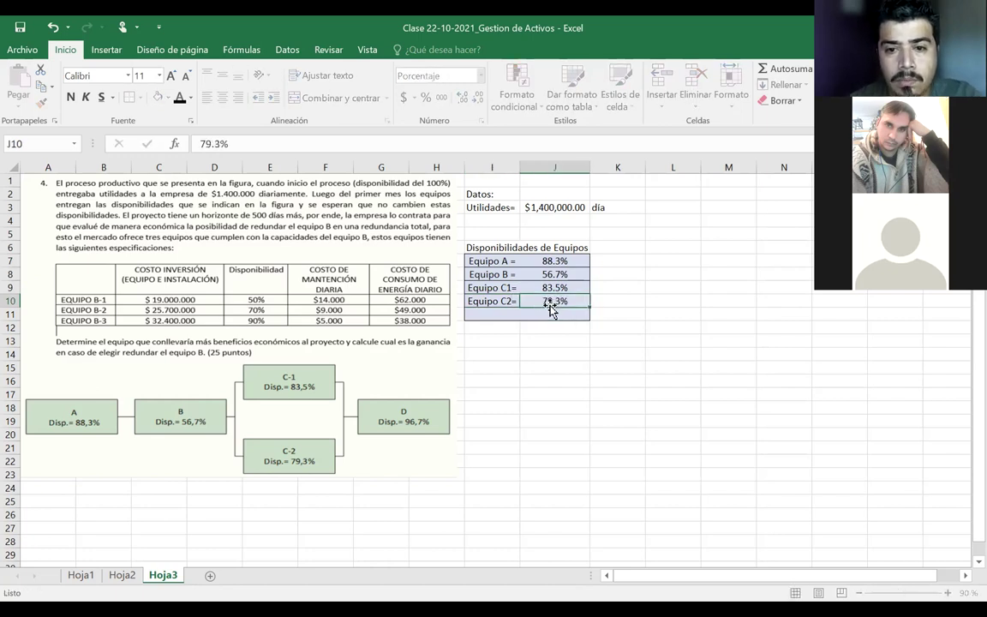
pyautogui.press('Return')
# - Enter the label "Equipo D=" in I11 and try entering 96.7 as its availability in J11
pyautogui.click(494, 311)
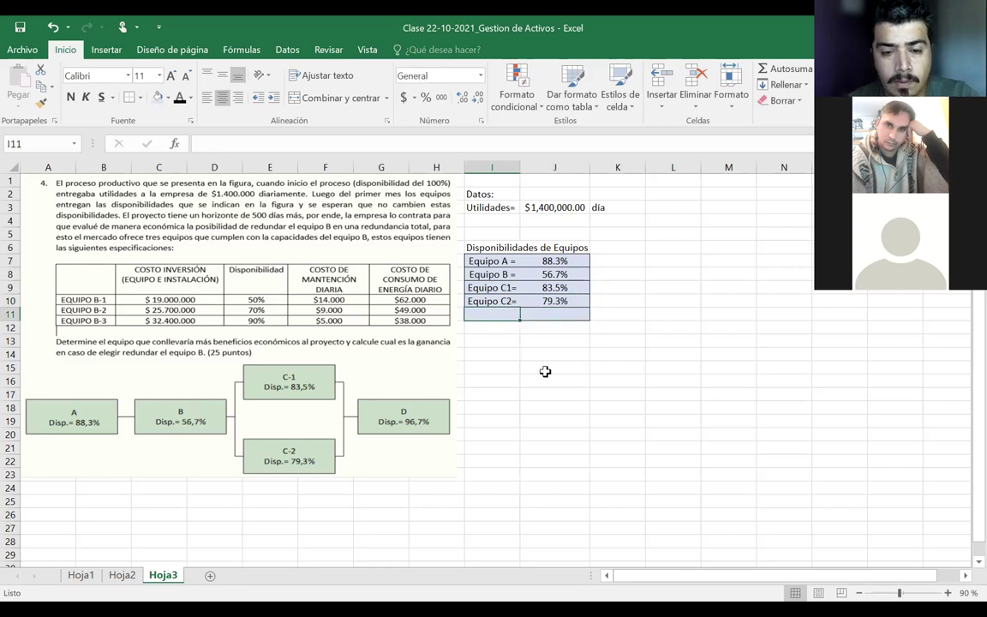
pyautogui.write('Equipo D=')
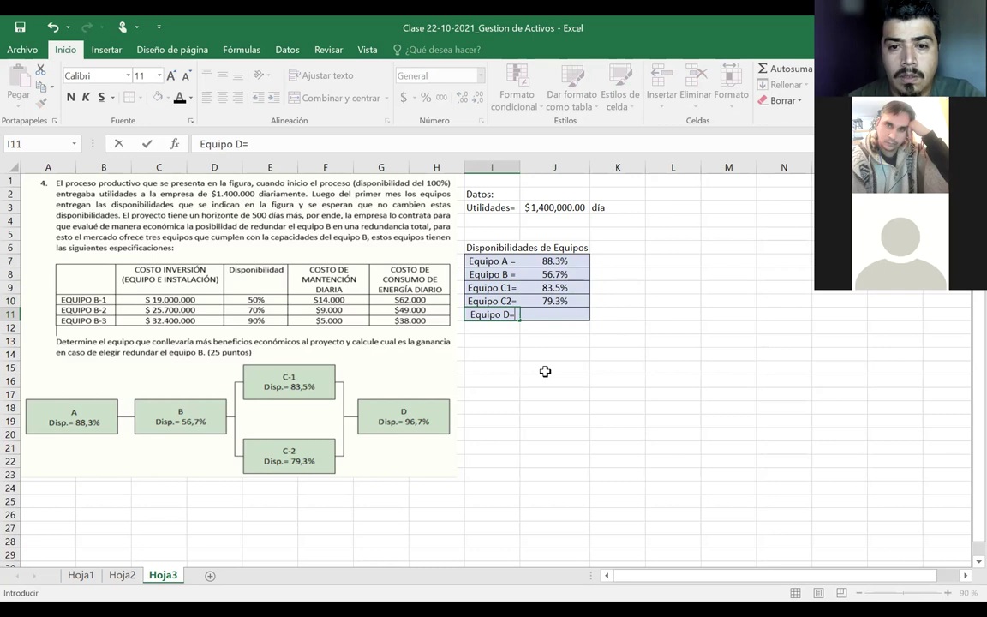
pyautogui.click(560, 314)
pyautogui.write('96.7')
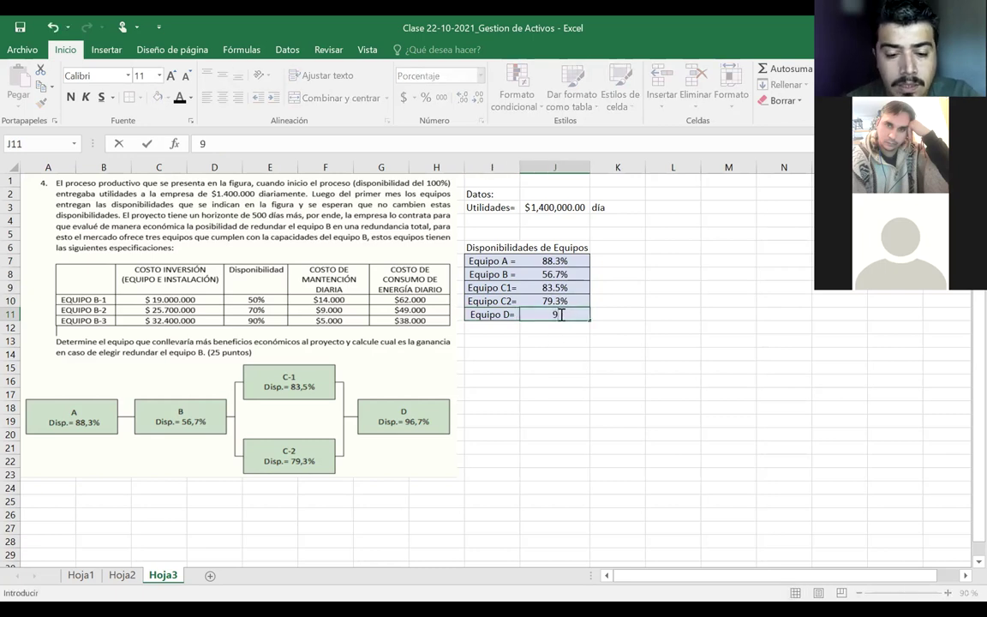
pyautogui.press('Return')
# - Copy J10's formatting to J11 and enter Equipo D's availability as 96.7%
pyautogui.click(547, 315)
pyautogui.press('Up')
pyautogui.click(42, 103)
pyautogui.click(578, 313)
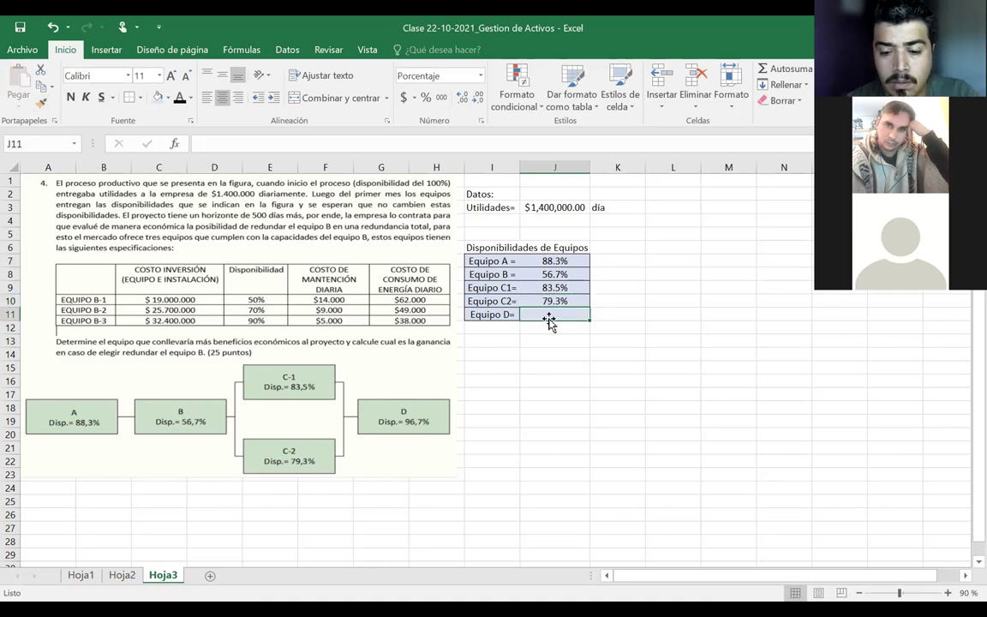
pyautogui.write('96.')
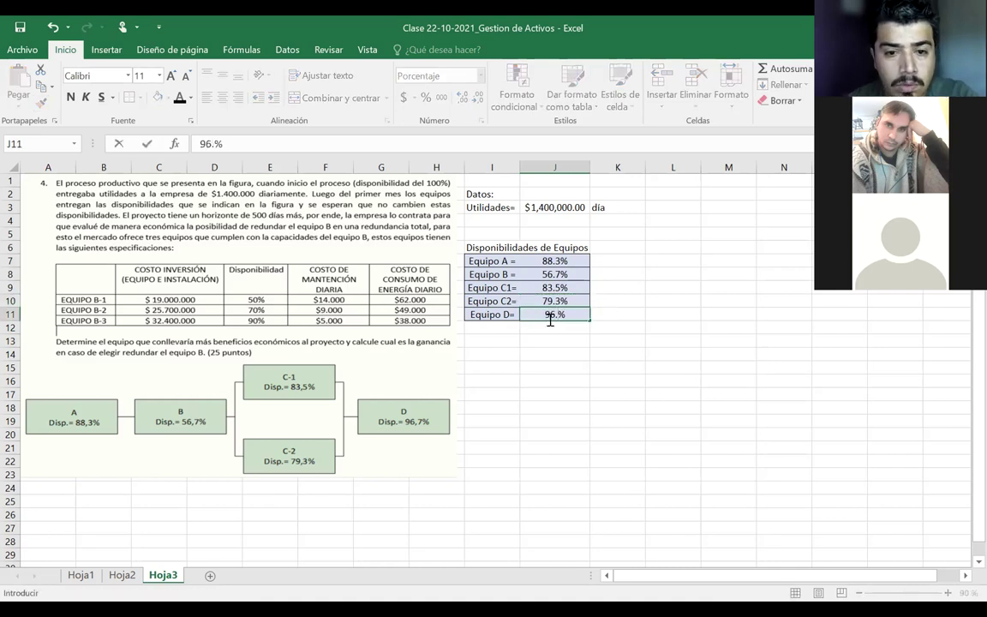
pyautogui.write('7')
pyautogui.press('Return')
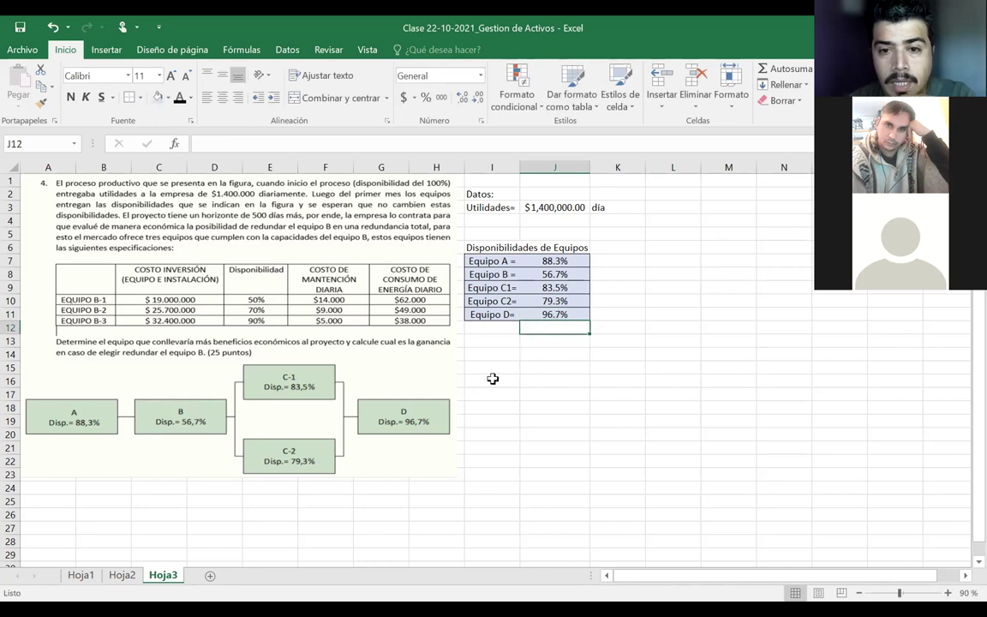
pyautogui.click(568, 274)
pyautogui.click(571, 287)
pyautogui.press('Down')
pyautogui.press('Down')
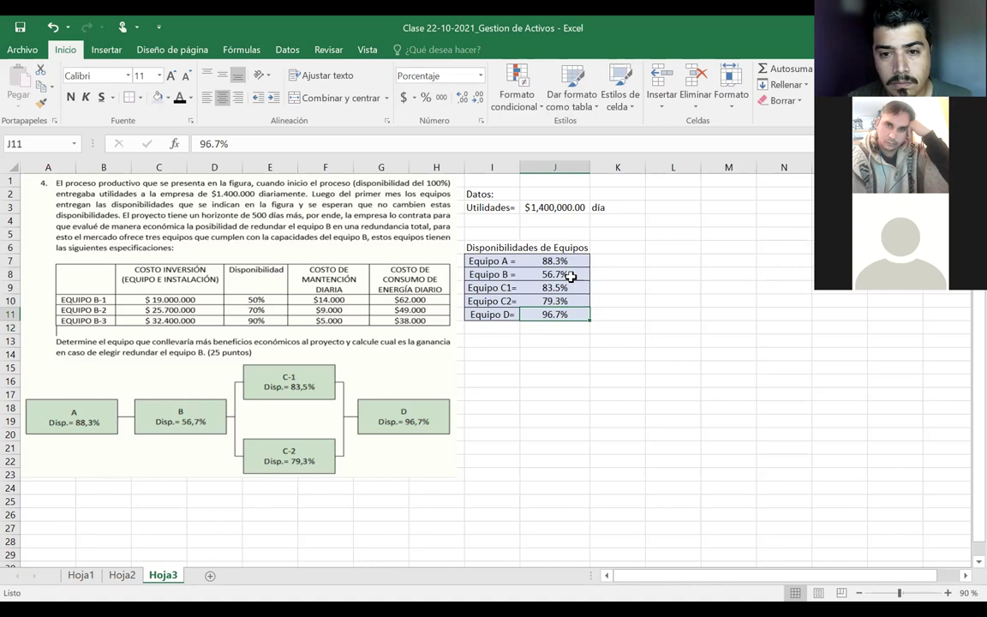
pyautogui.press('Down')
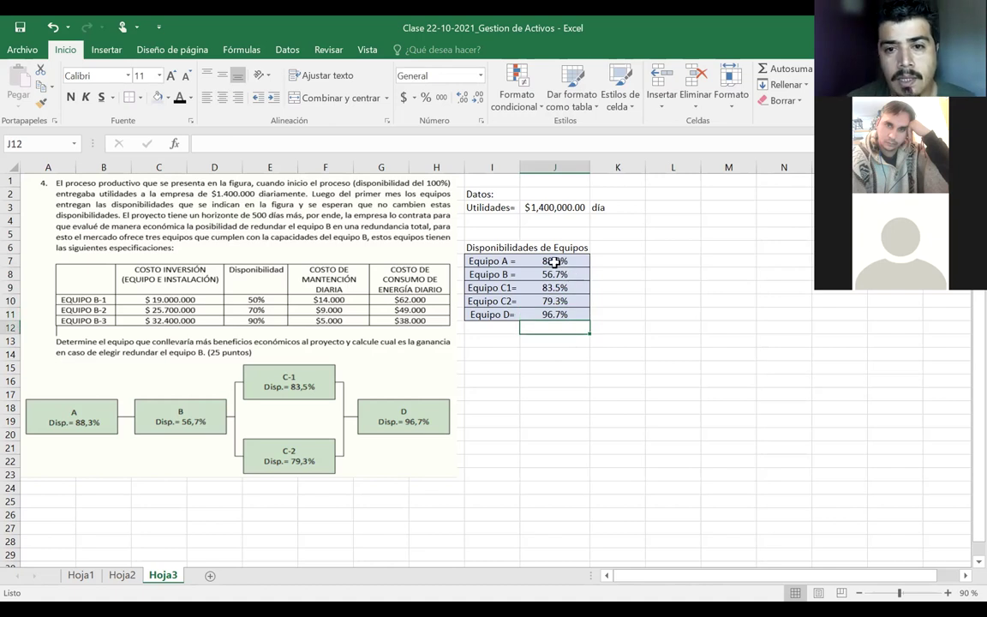
# - Merge and center the heading "Disponibilidades de Equipos" across I6:J6
pyautogui.click(490, 246)
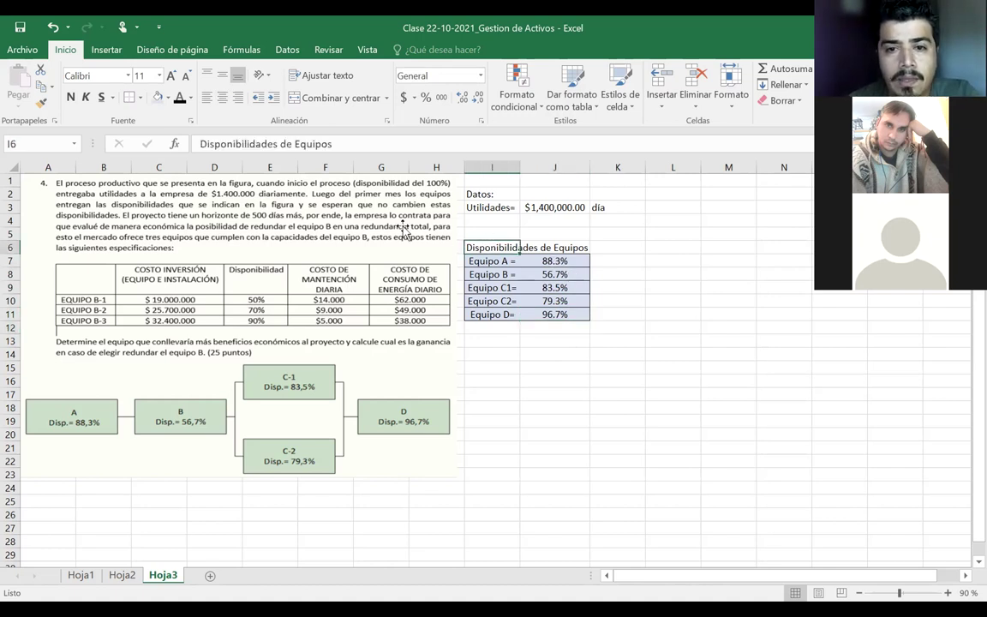
pyautogui.click(532, 246)
pyautogui.moveTo(531, 246); pyautogui.dragTo(497, 247)
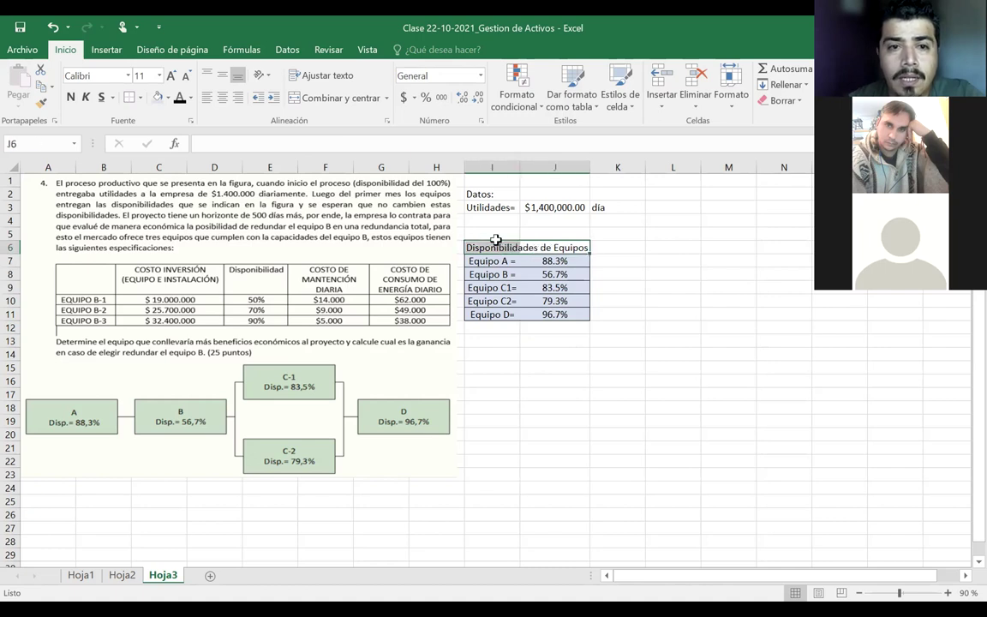
pyautogui.click(341, 98)
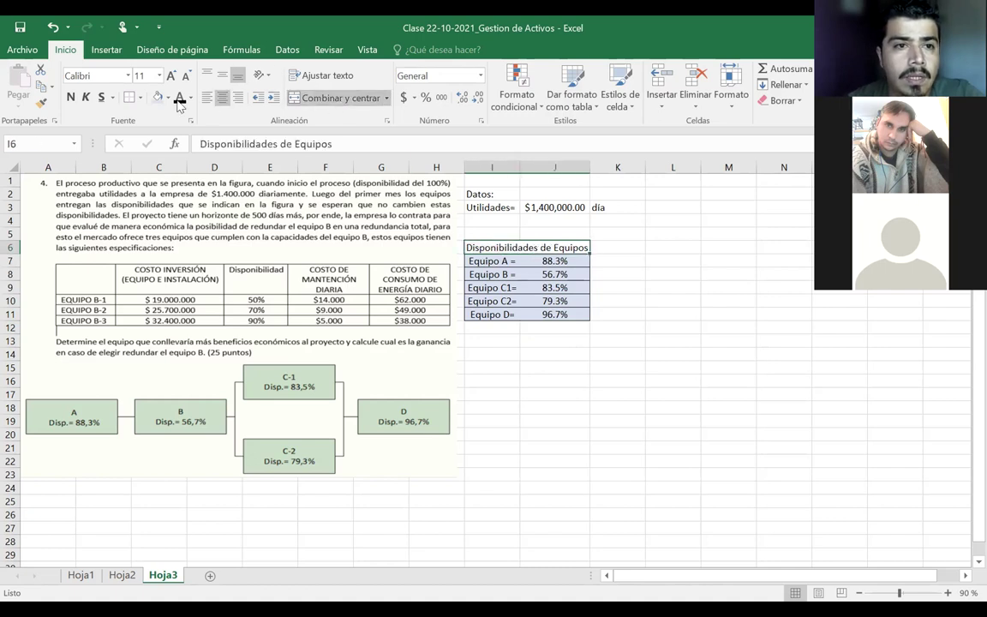
pyautogui.click(522, 363)
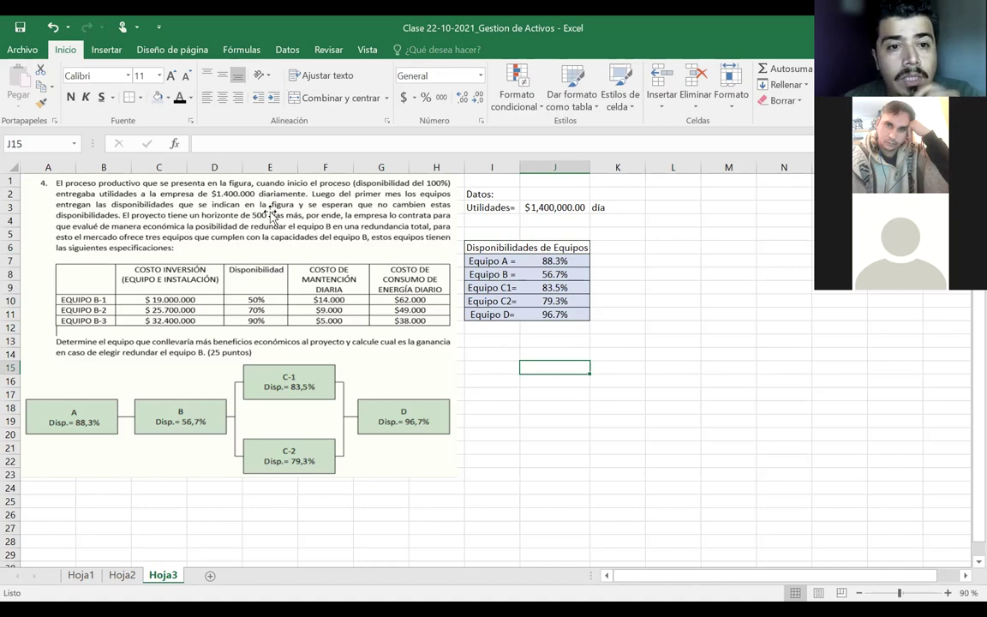
# - Enter the project horizon in row 4 as "Horizonte=", 500 and "días", and center the 500 in J4
pyautogui.click(502, 220)
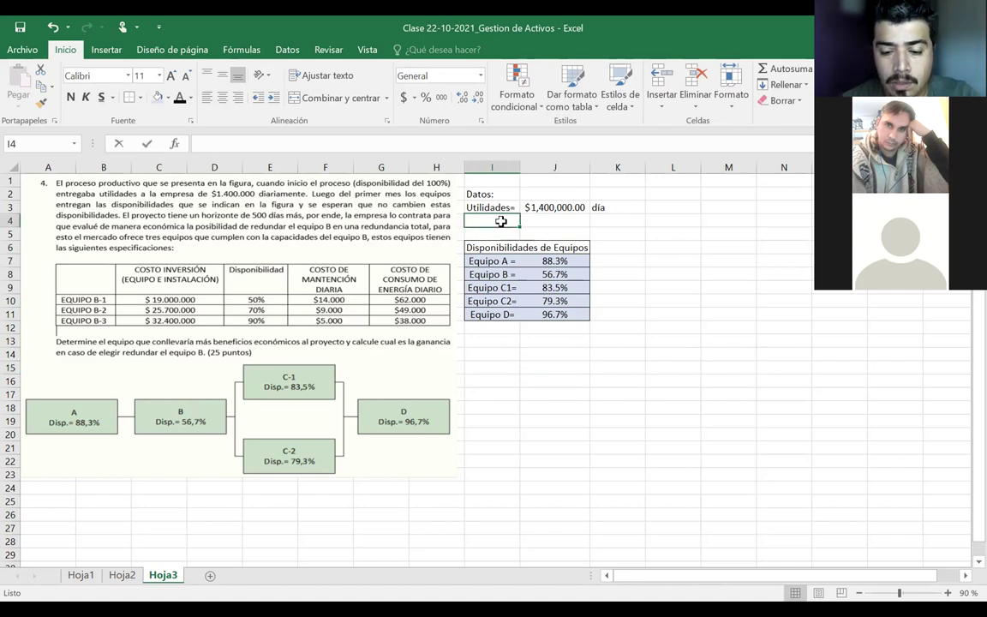
pyautogui.write('Horizonte=')
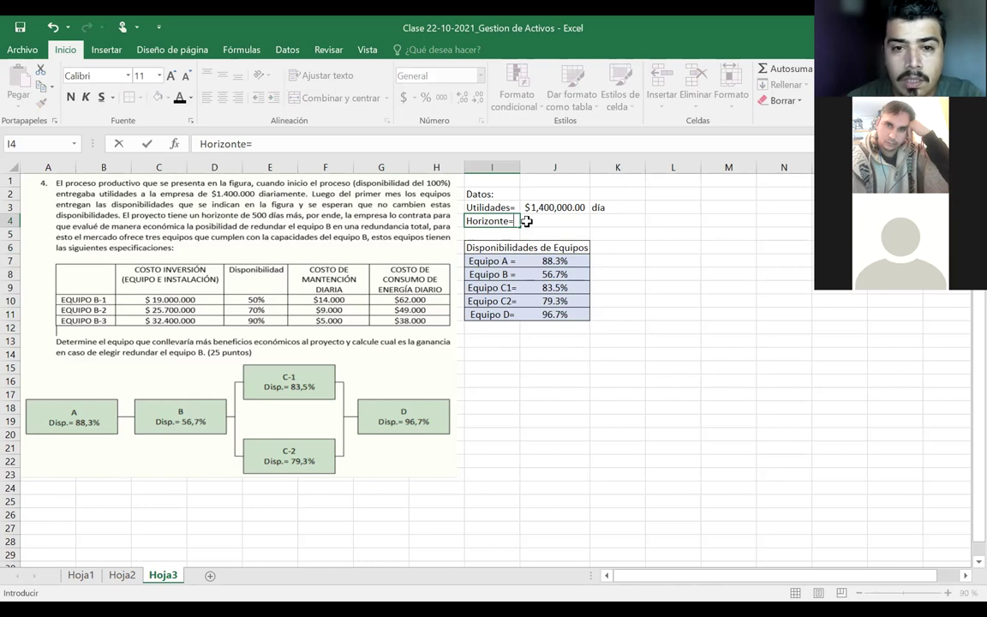
pyautogui.click(556, 223)
pyautogui.write('500')
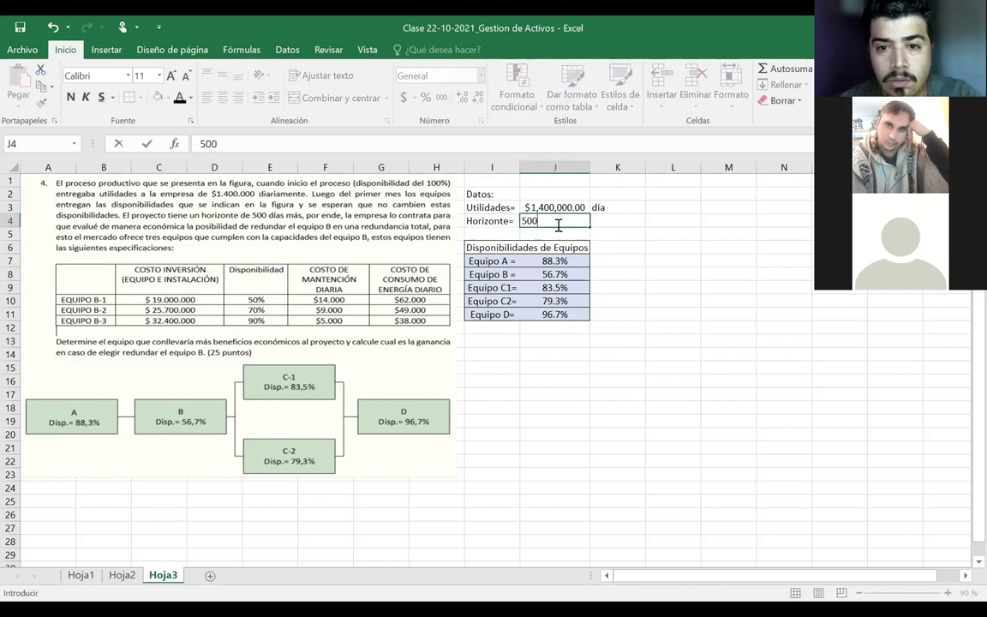
pyautogui.press('Tab')
pyautogui.write('día')
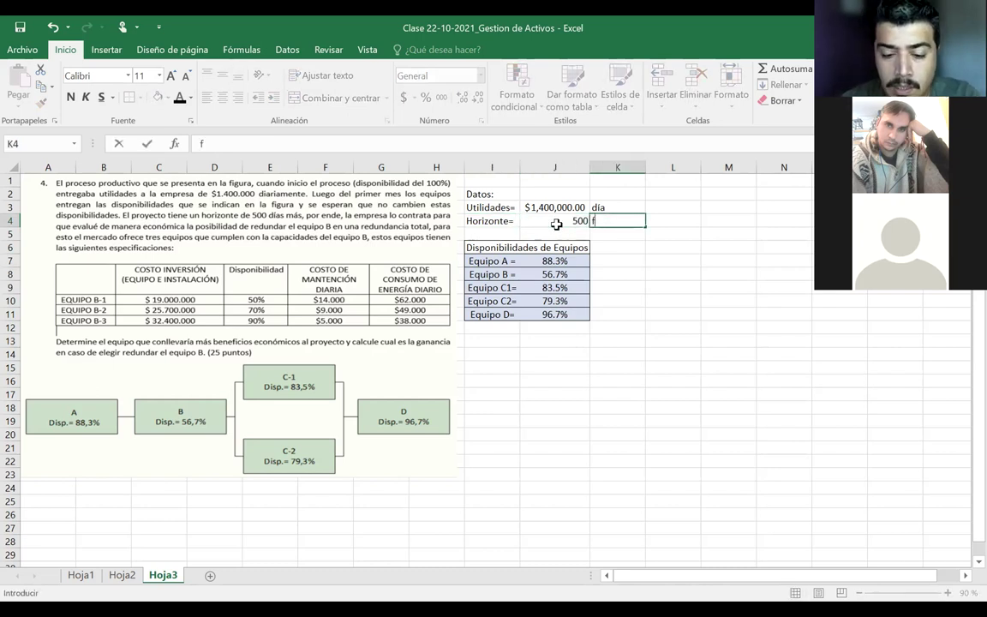
pyautogui.write('s')
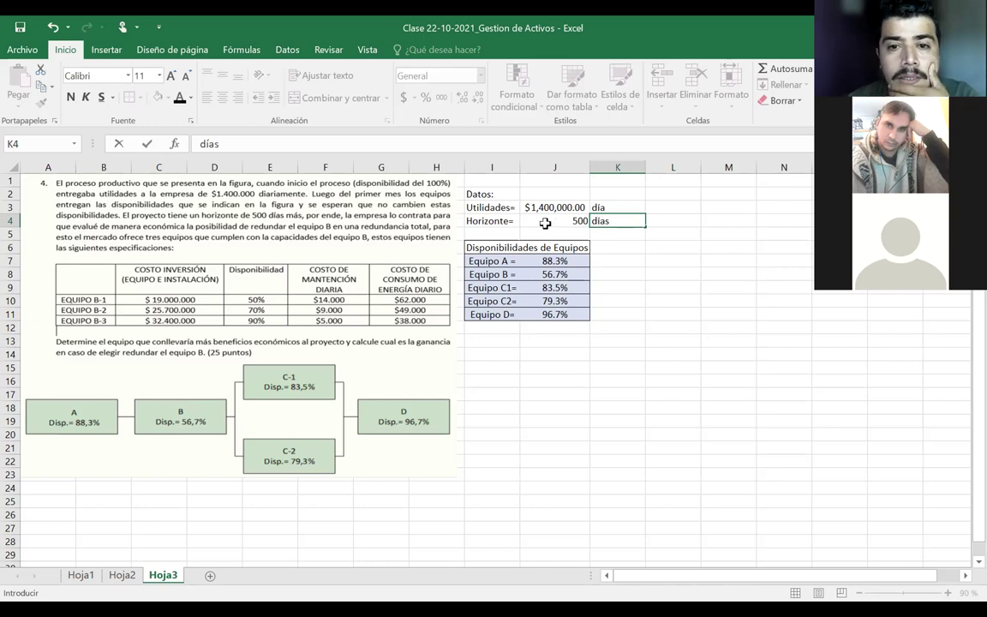
pyautogui.click(556, 224)
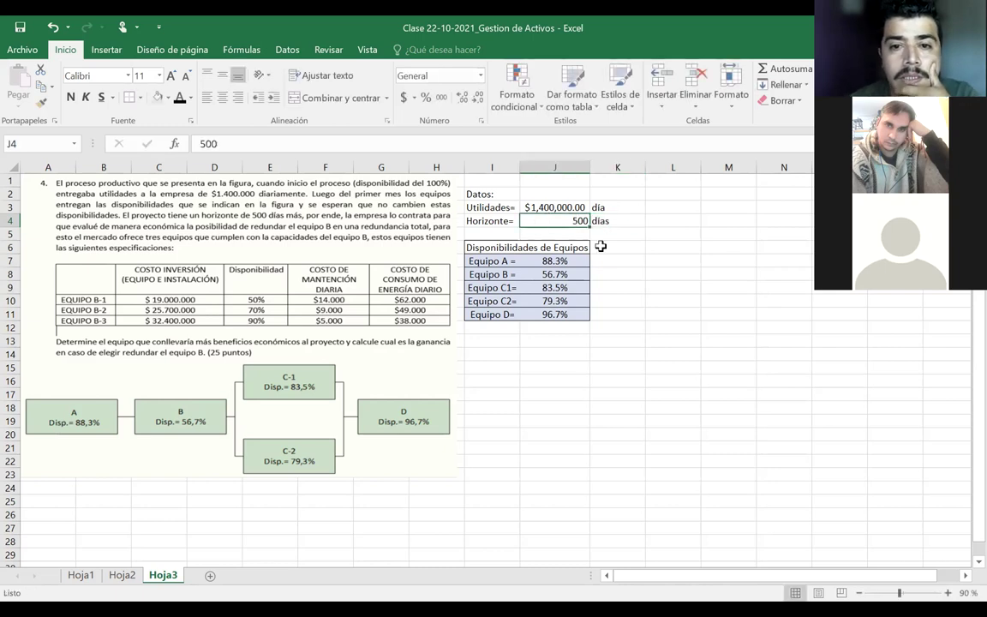
pyautogui.click(216, 97)
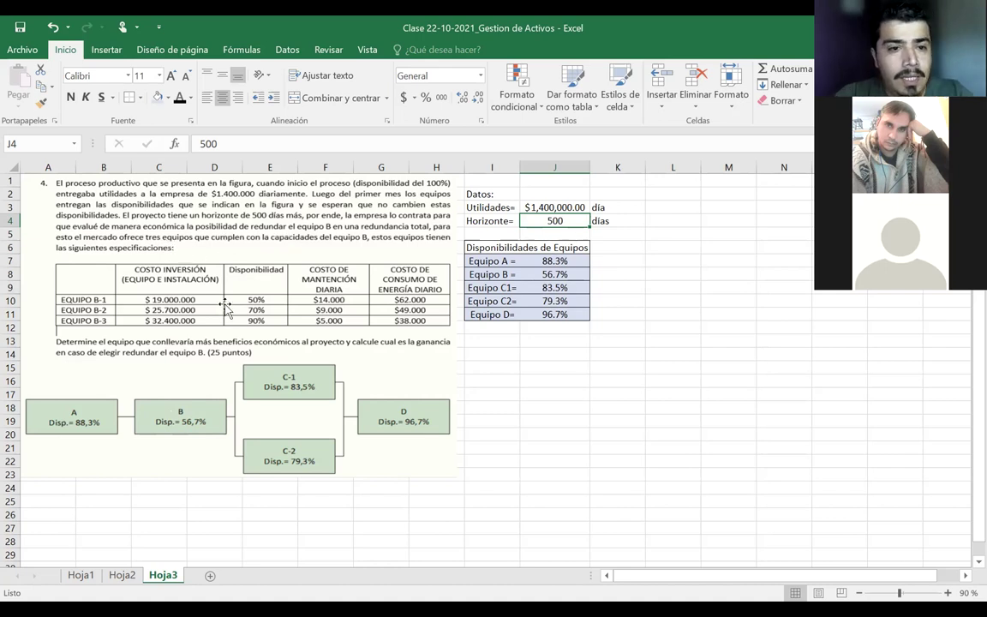
# - Narrow column L, enter "Equipo B1" in M2 and fill the series down to Equipo B3 in M4
pyautogui.click(696, 194)
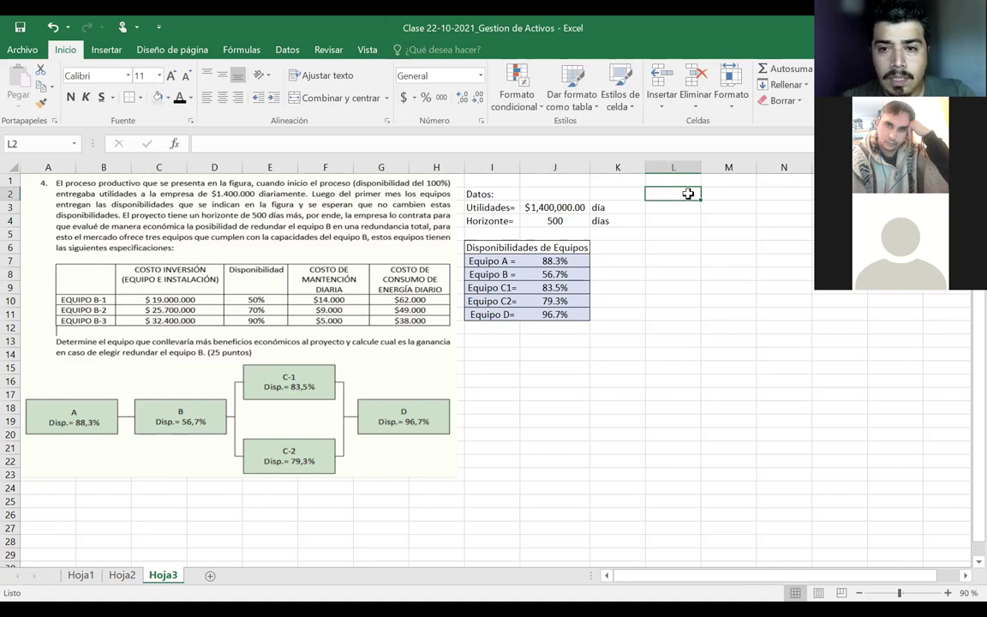
pyautogui.moveTo(677, 171); pyautogui.dragTo(676, 170)
pyautogui.click(699, 197)
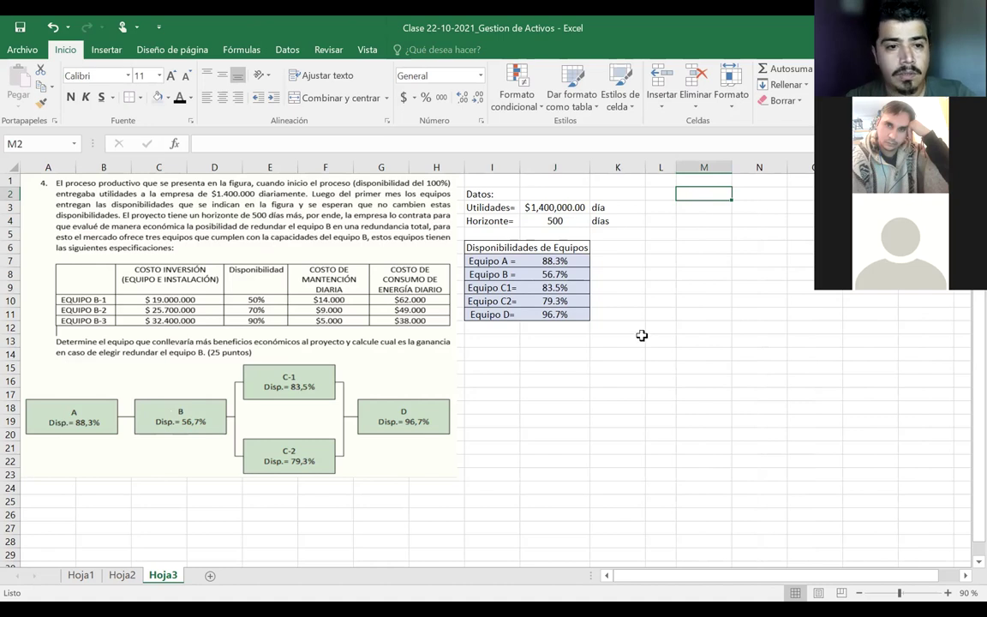
pyautogui.write('Equi')
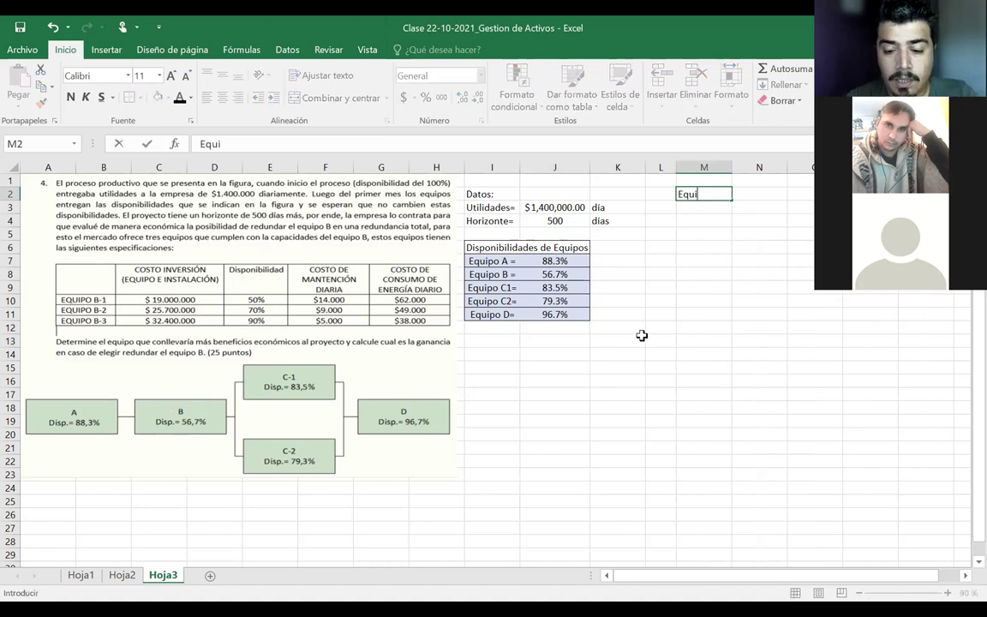
pyautogui.write('po B')
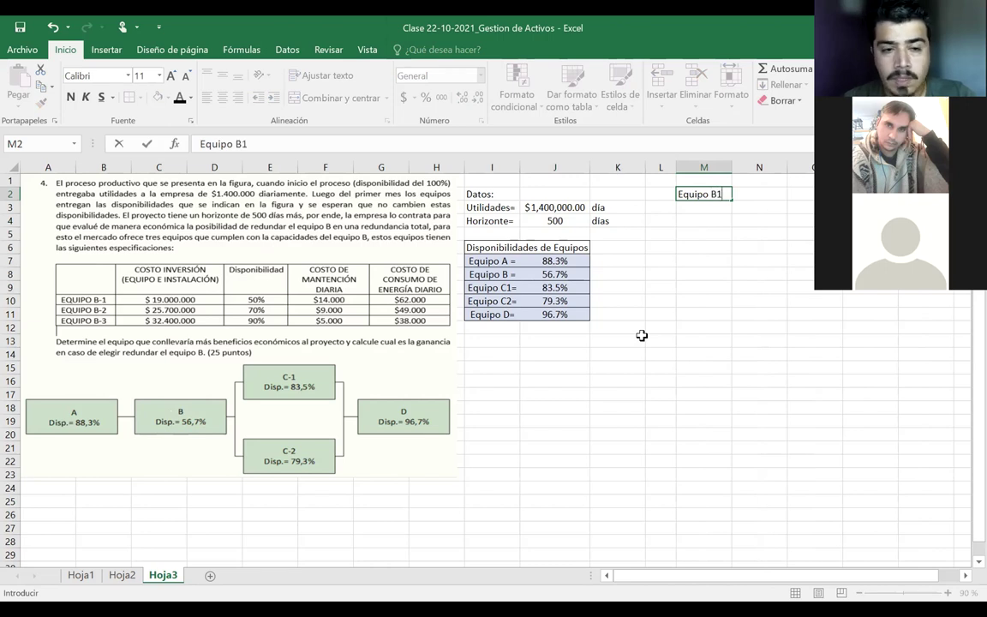
pyautogui.write('1')
pyautogui.press('Return')
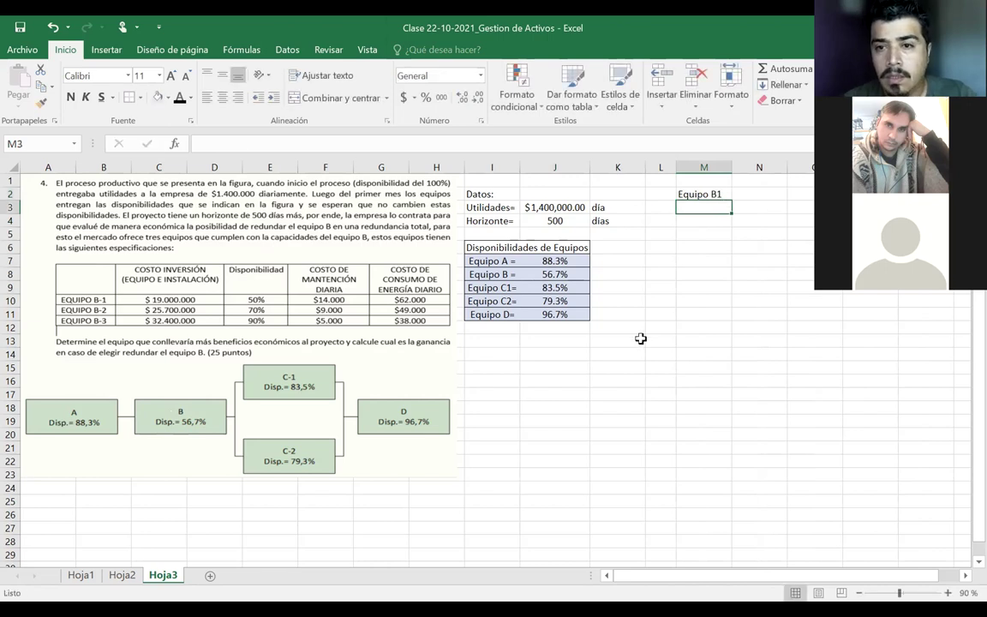
pyautogui.click(704, 194)
pyautogui.moveTo(733, 208); pyautogui.dragTo(730, 225)
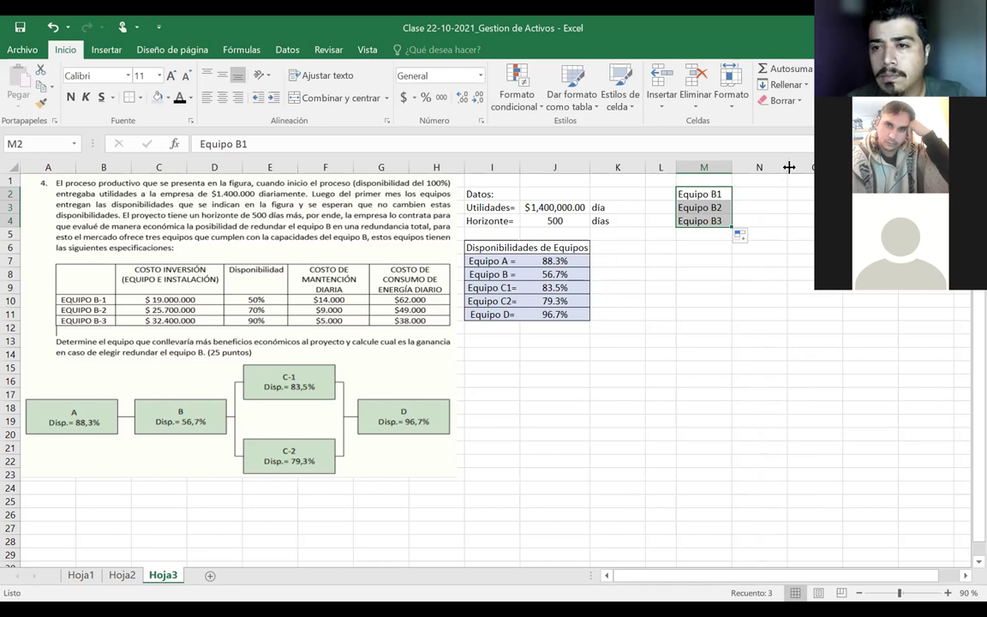
# - Widen column N and enter the heading "Costo Inversión" in N1
pyautogui.moveTo(789, 167); pyautogui.dragTo(814, 167)
pyautogui.click(748, 182)
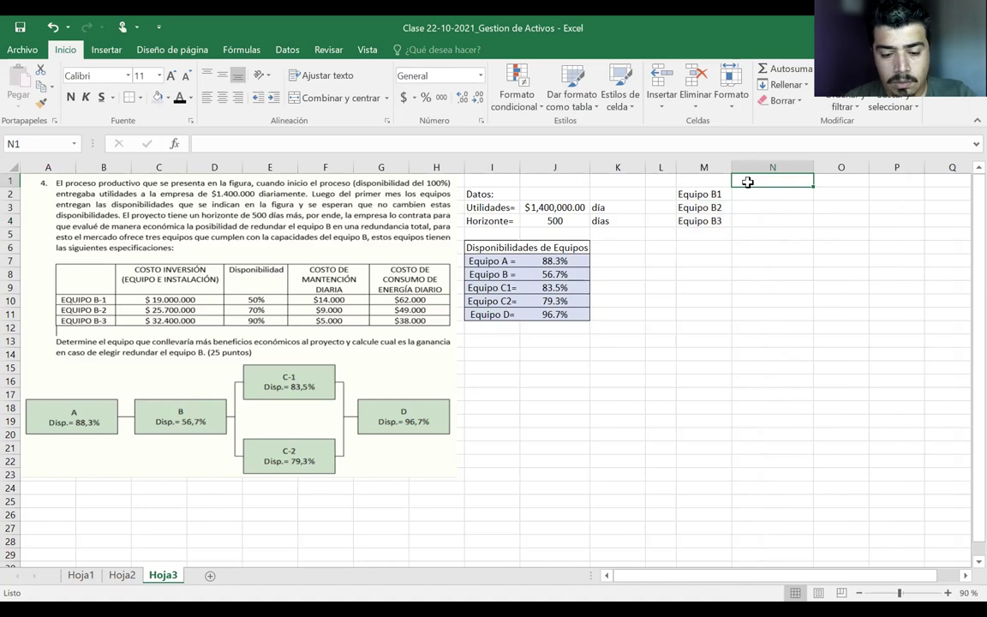
pyautogui.write('Costo Inversión')
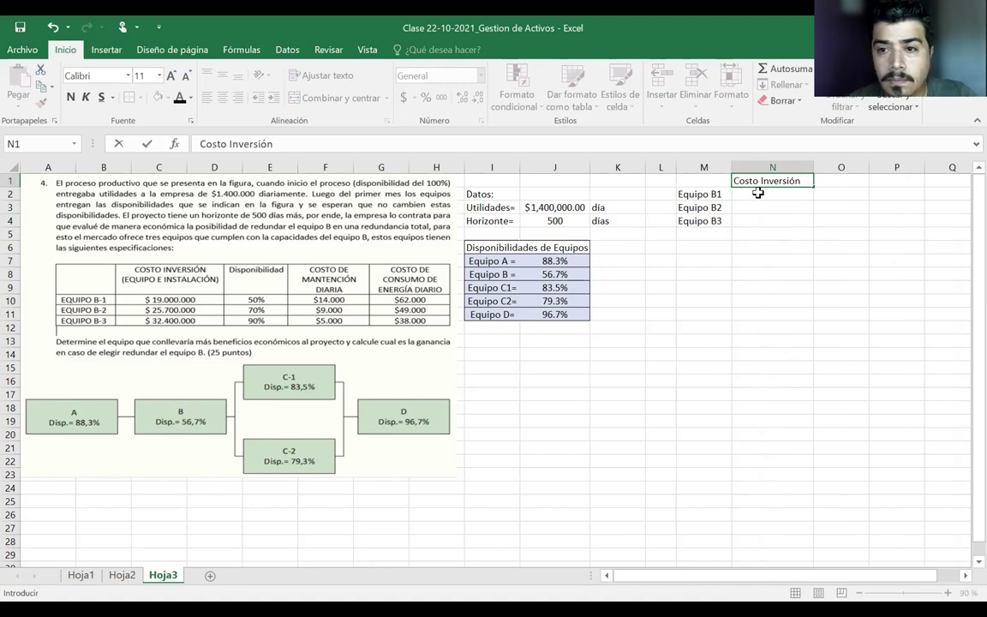
# - Give N2 the accounting currency format and enter Equipo B1's investment cost as 19000000
pyautogui.click(758, 193)
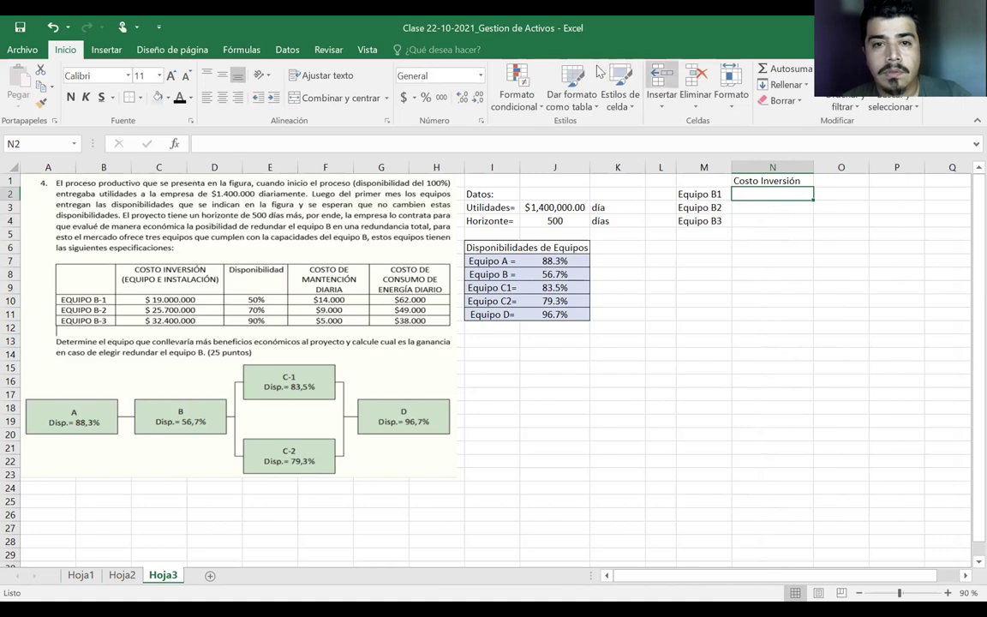
pyautogui.click(404, 97)
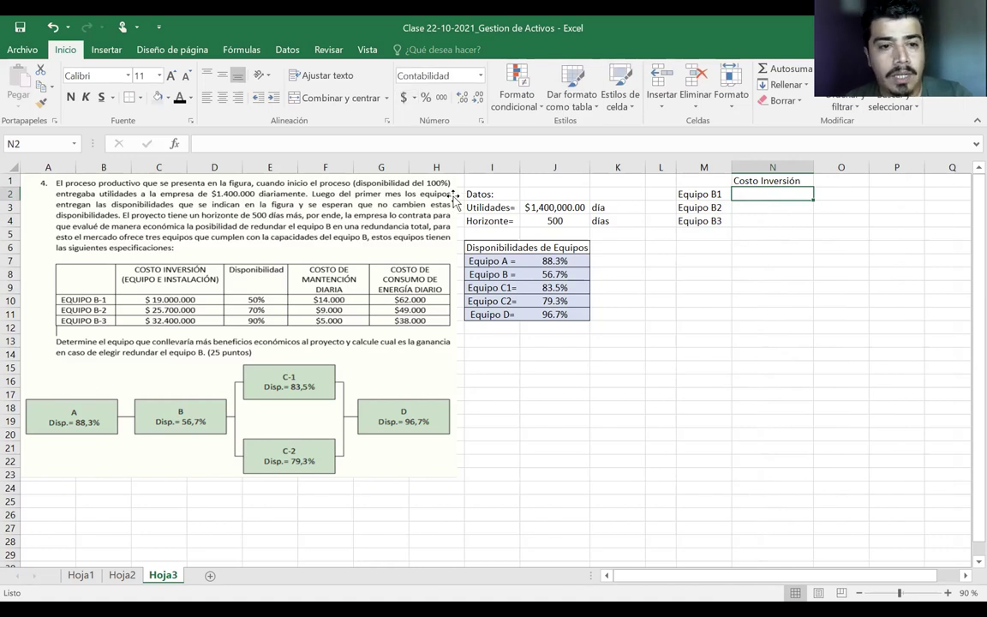
pyautogui.write('19,')
pyautogui.write('000,')
pyautogui.write('000000')
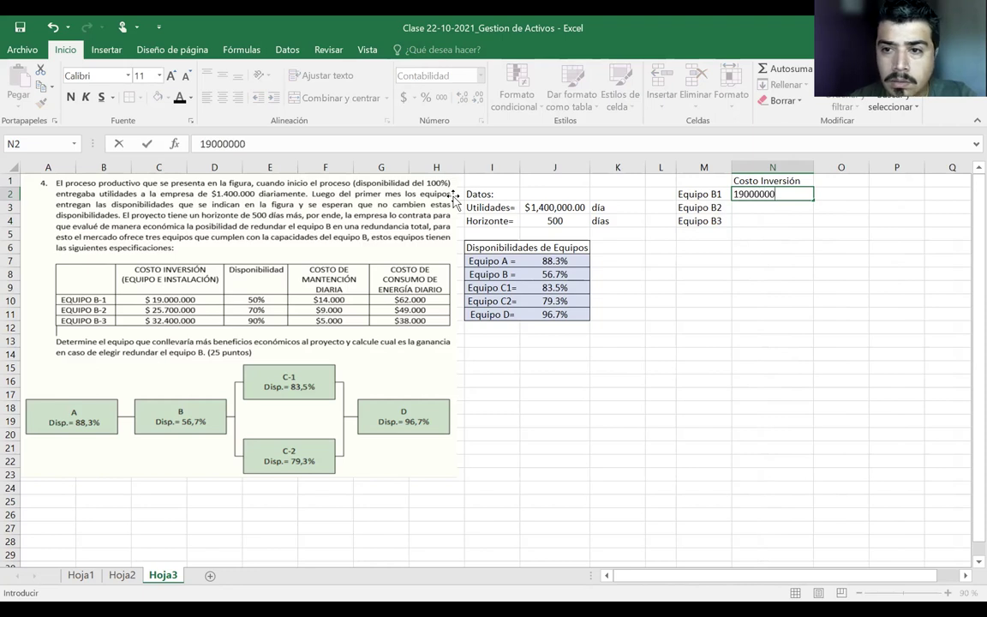
pyautogui.press('Return')
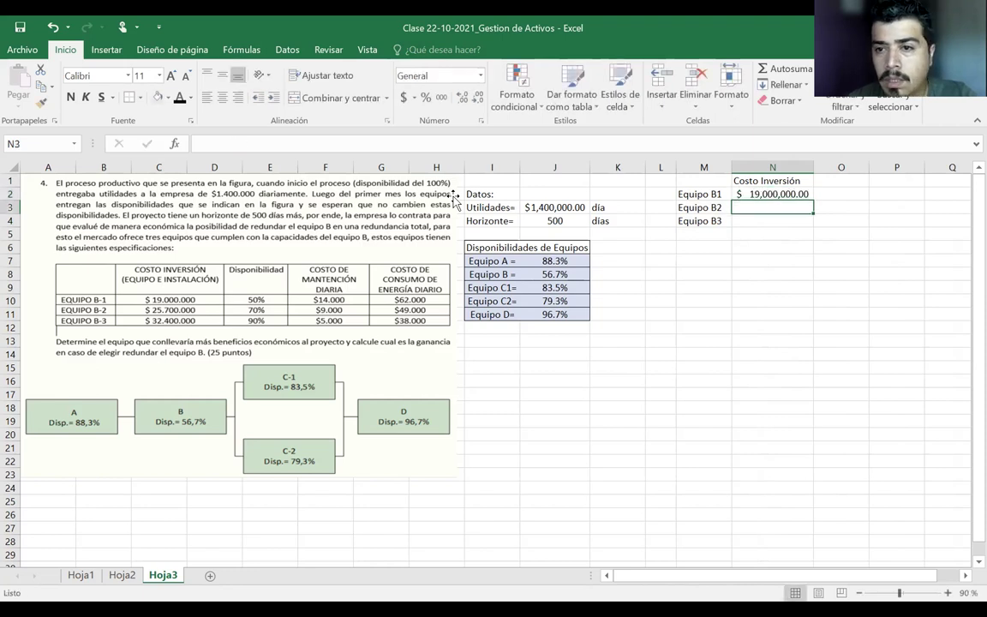
pyautogui.click(776, 192)
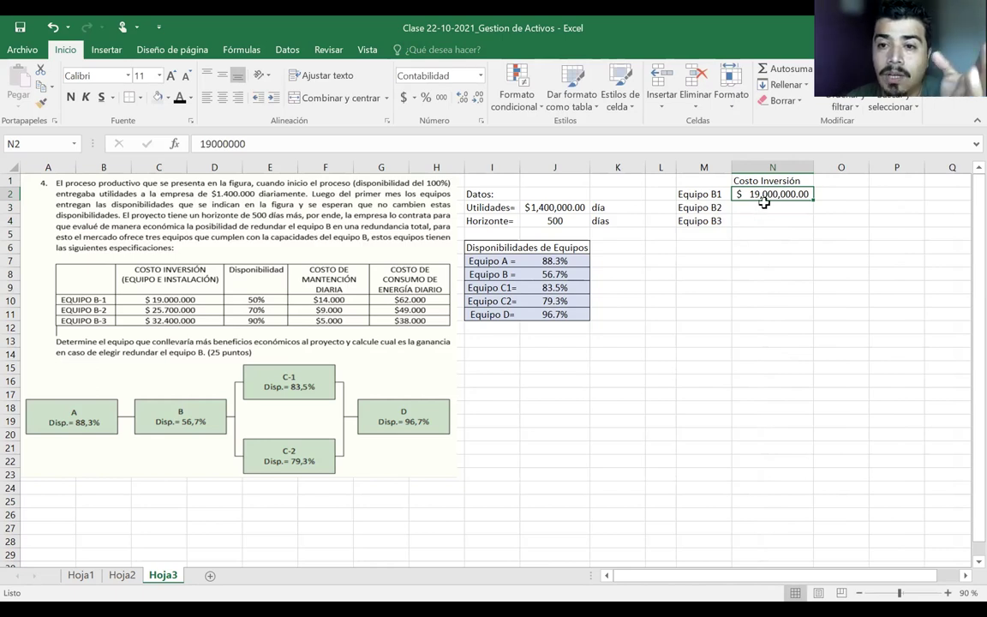
# - Give N3 the accounting currency format and enter Equipo B2's investment cost as 25700000
pyautogui.click(764, 205)
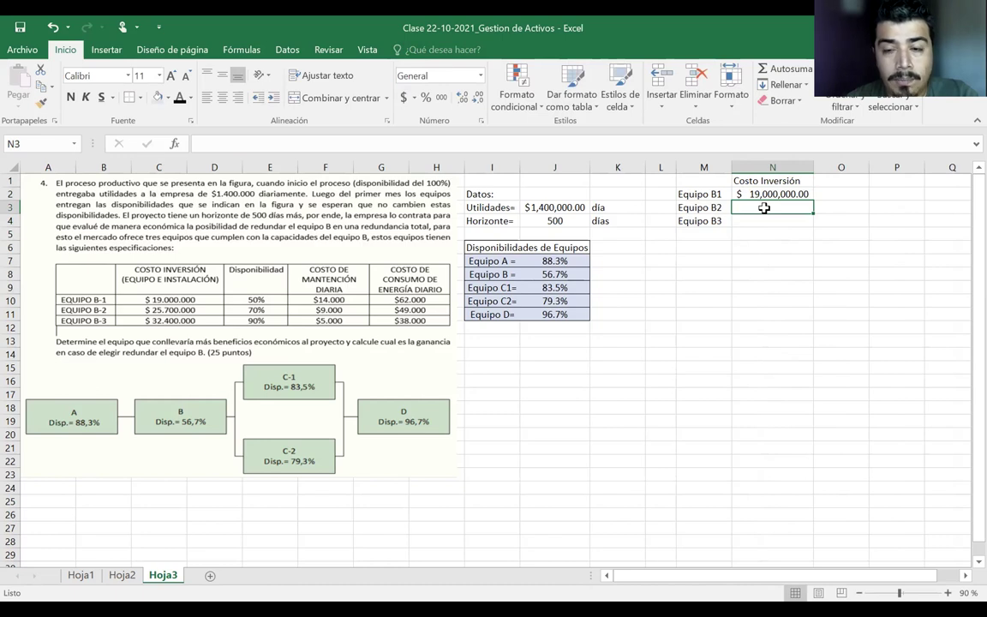
pyautogui.click(405, 98)
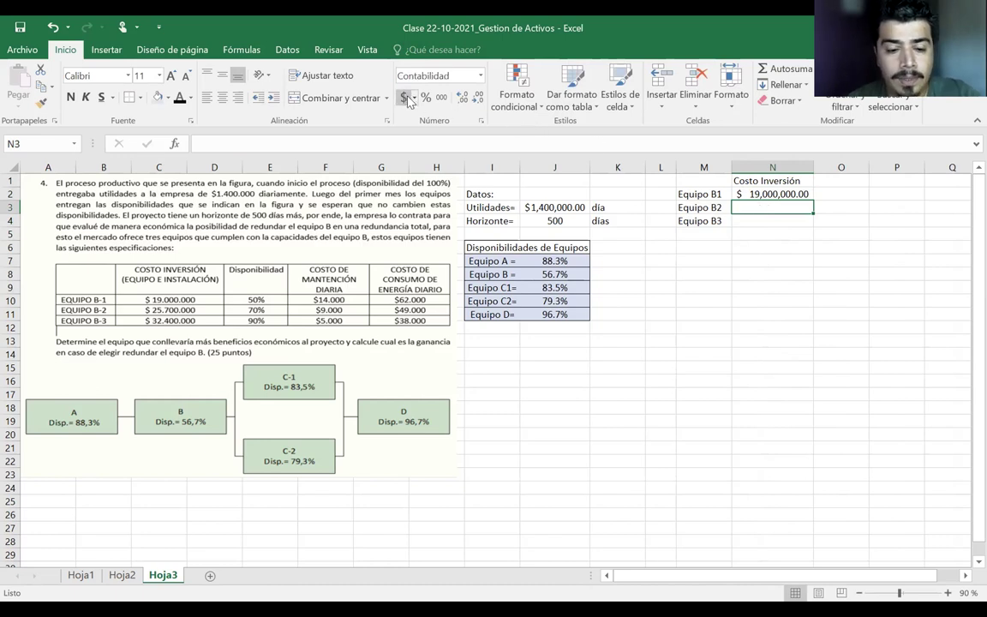
pyautogui.write('25')
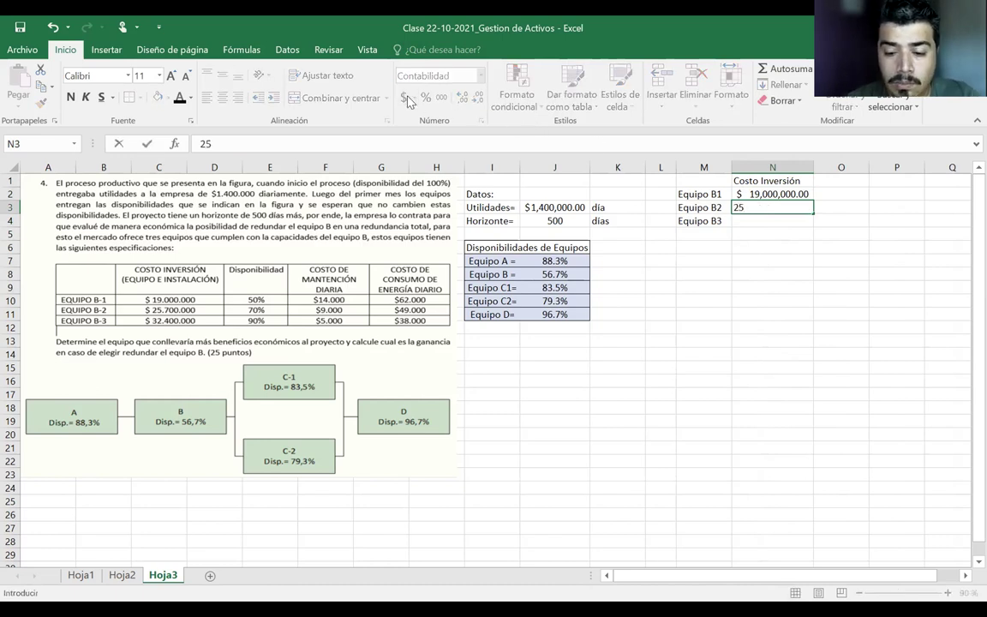
pyautogui.write('700000')
pyautogui.press('Return')
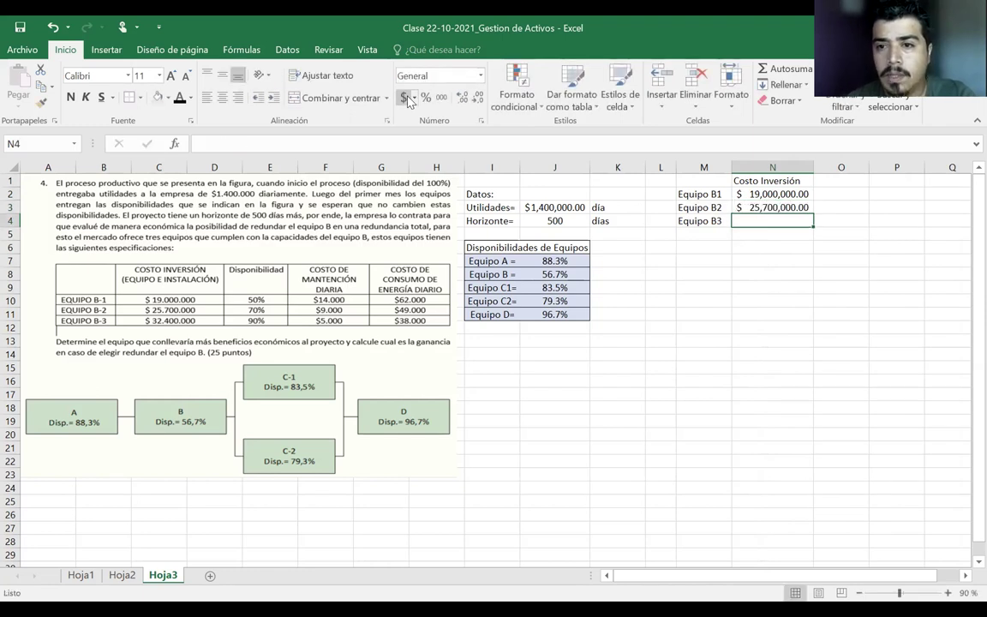
# - Give N4 the accounting currency format and enter Equipo B3's investment cost as 32400000
pyautogui.click(402, 98)
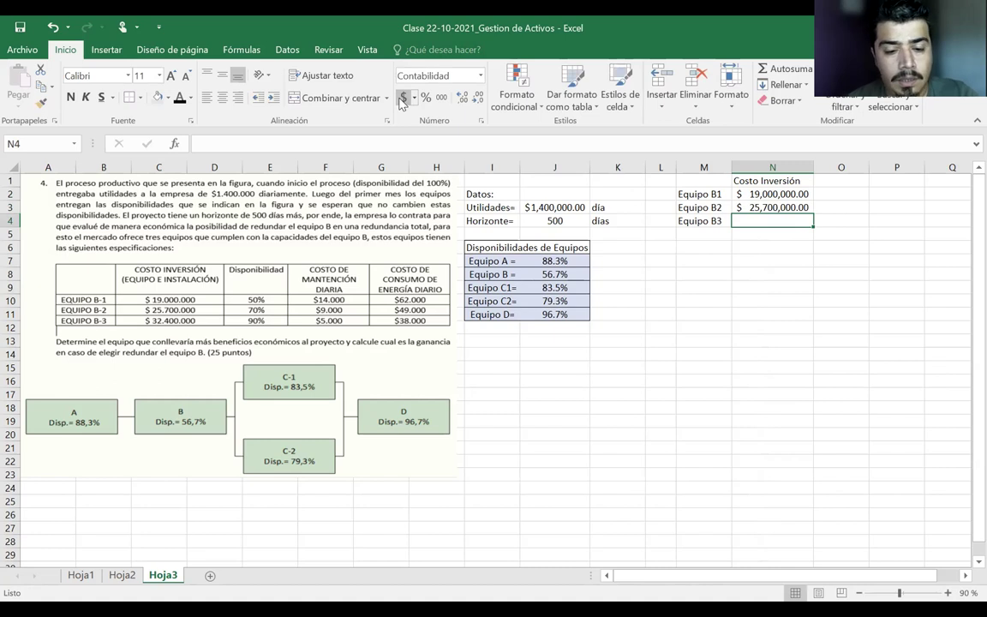
pyautogui.write('32')
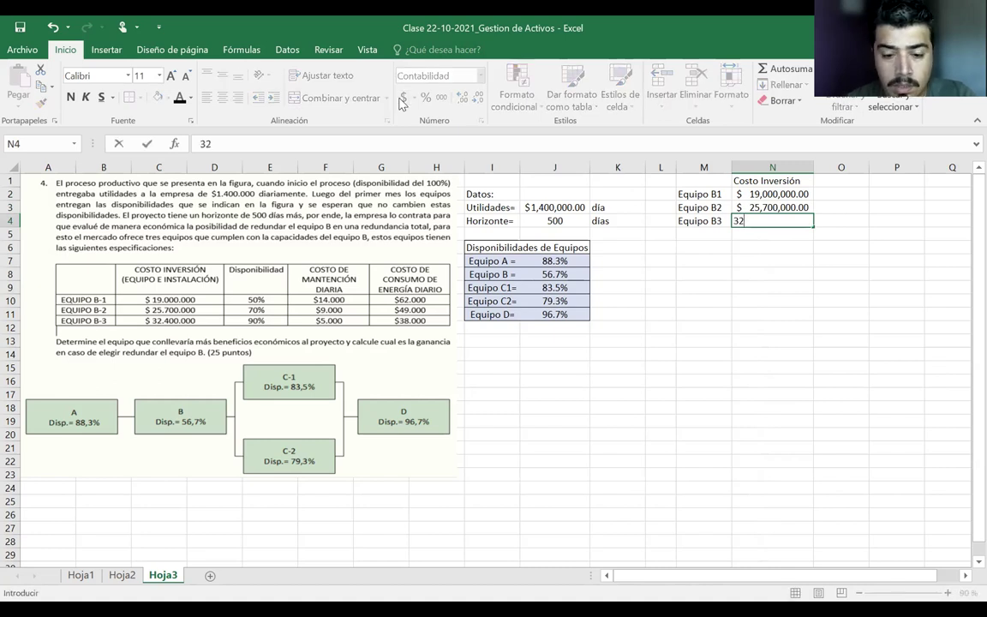
pyautogui.write(',400,')
pyautogui.write('0000')
pyautogui.press('Return')
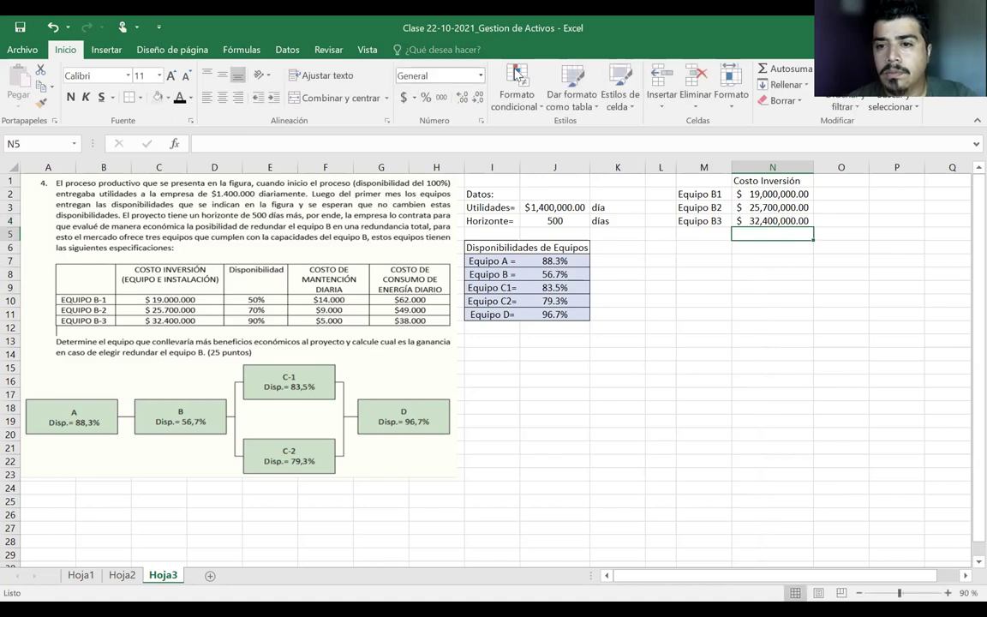
# - Enter the heading "Disponibilidad" in O1, widen column O to fit it and narrow column K
pyautogui.click(836, 183)
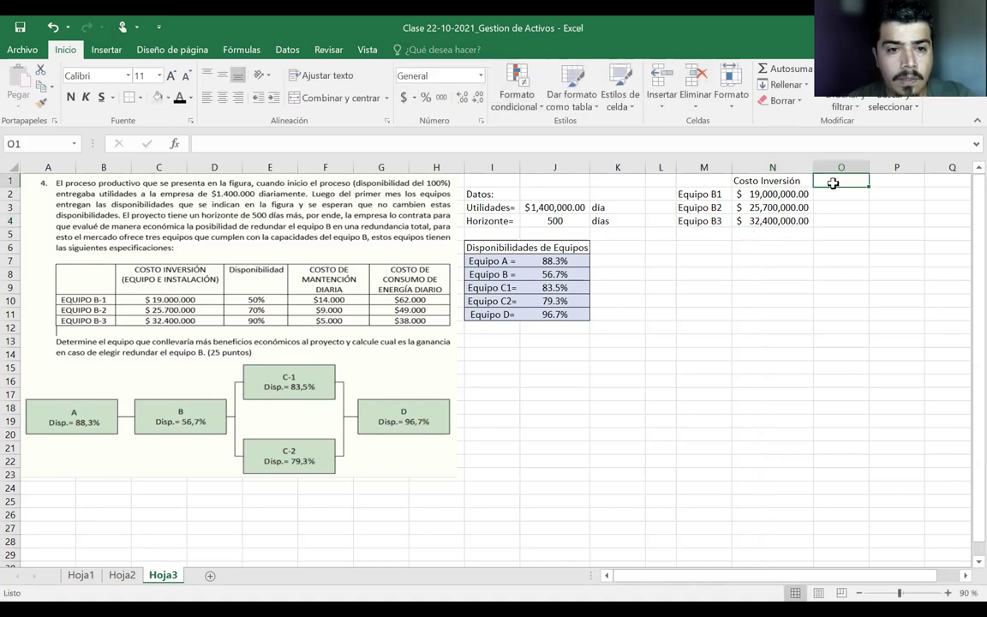
pyautogui.write('Disponibilidad')
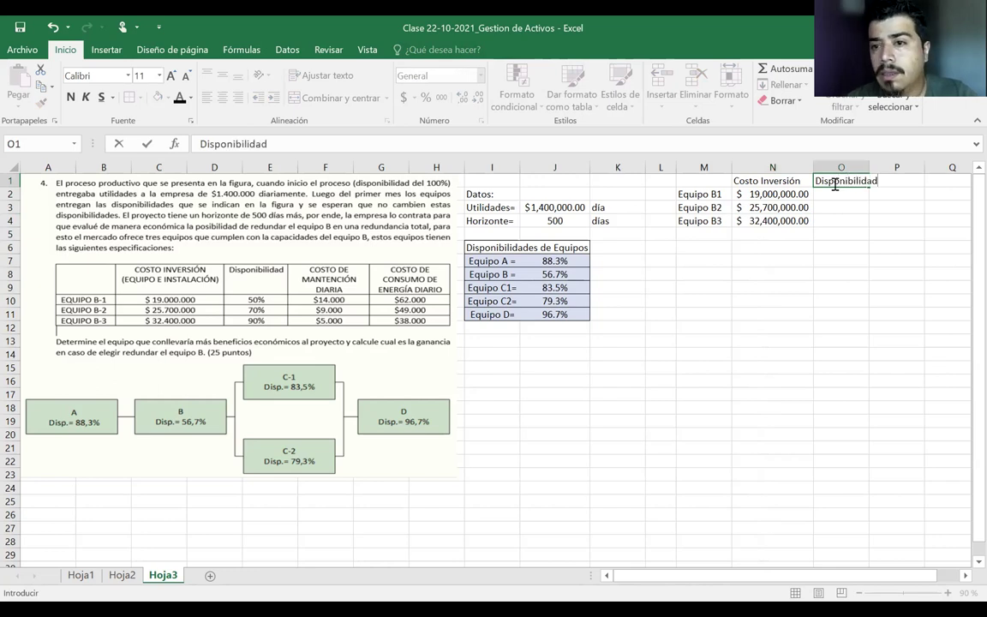
pyautogui.click(840, 207)
pyautogui.click(869, 176)
pyautogui.moveTo(869, 167); pyautogui.dragTo(880, 166)
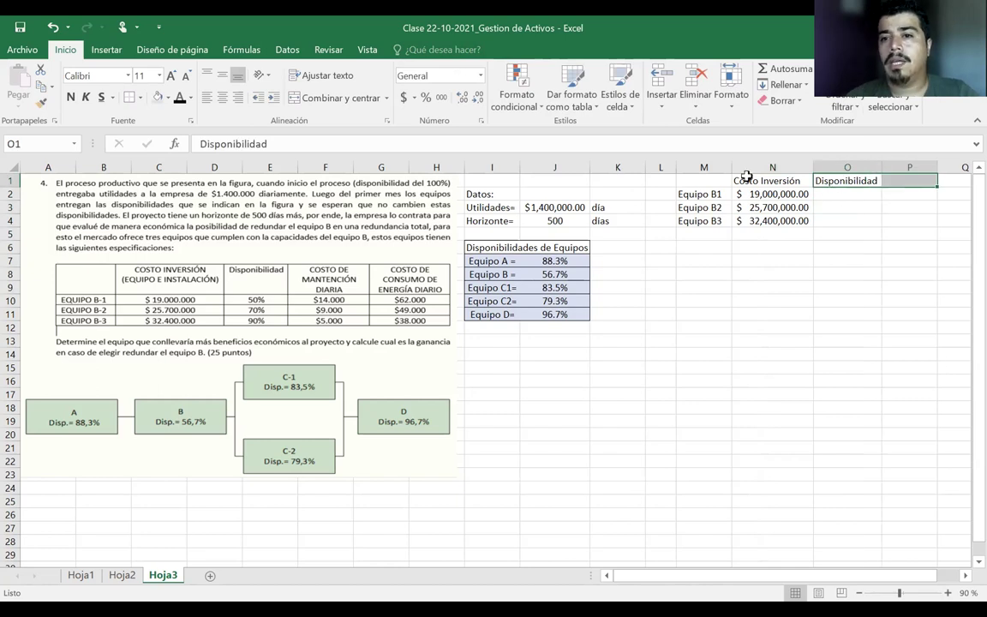
pyautogui.moveTo(650, 169); pyautogui.dragTo(636, 166)
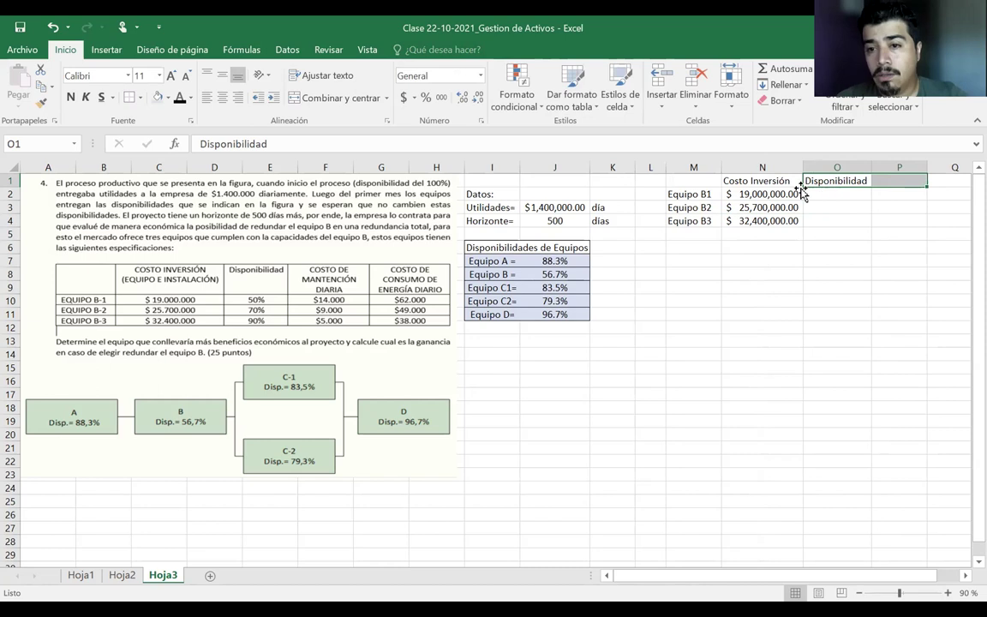
# - Apply all borders to the equipment options table in M1:Q4
pyautogui.moveTo(705, 179); pyautogui.dragTo(946, 218)
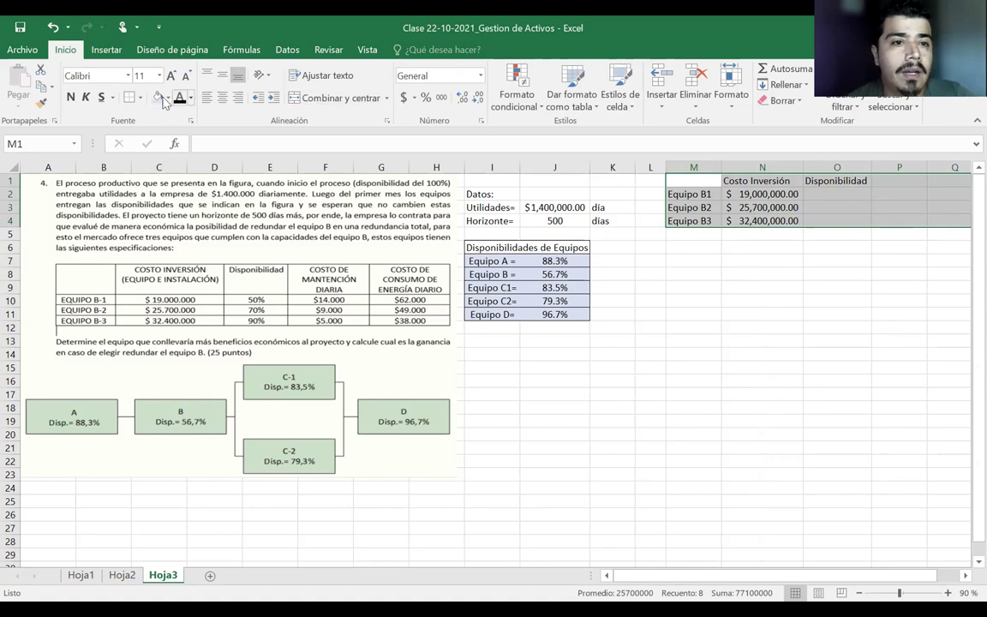
pyautogui.click(143, 98)
pyautogui.click(175, 223)
pyautogui.scroll(-1, 837, 494)
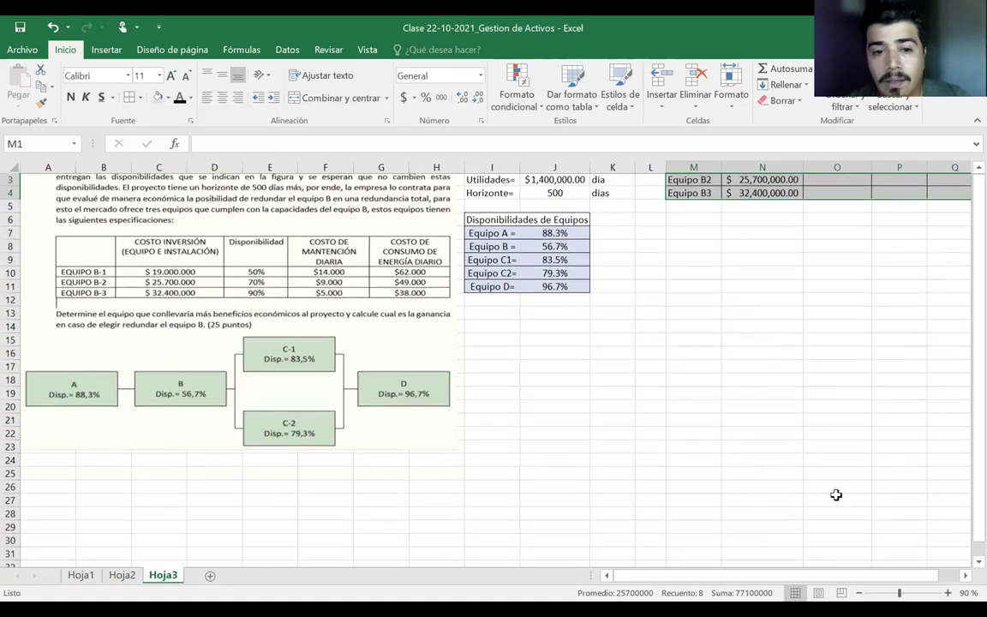
pyautogui.scroll(1, 837, 493)
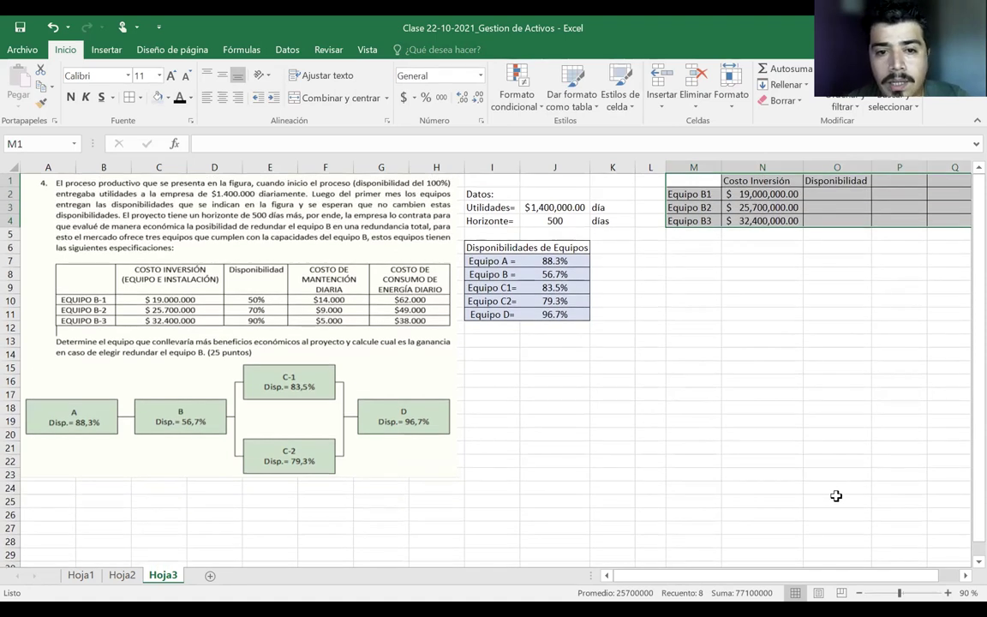
pyautogui.rightClick(837, 496)
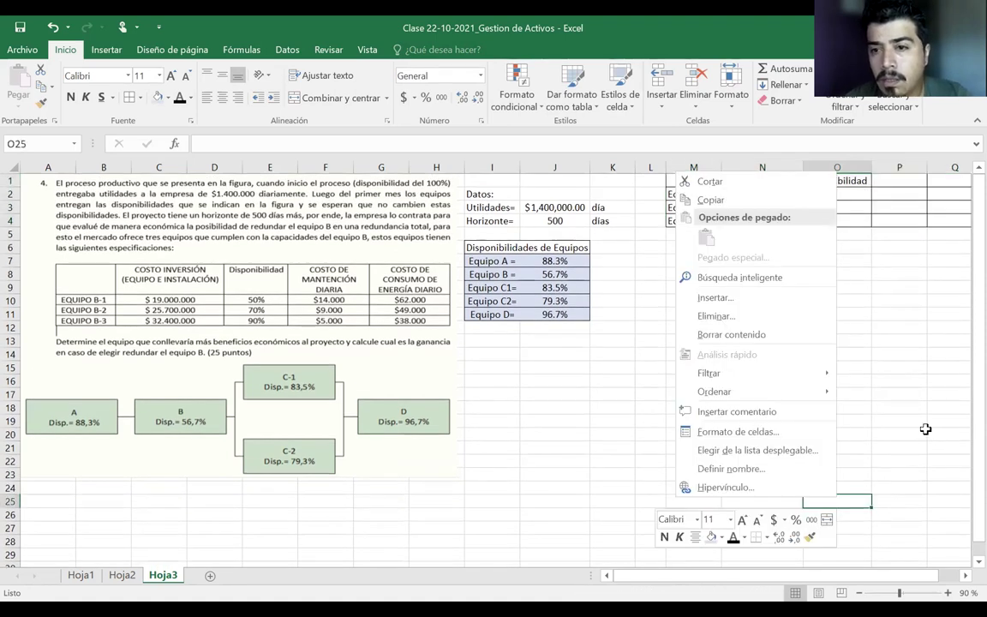
# - Format O2:O4 as percentages and enter the availabilities of Equipo B1, B2 and B3 as 50%, 70% and 90%
pyautogui.click(824, 194)
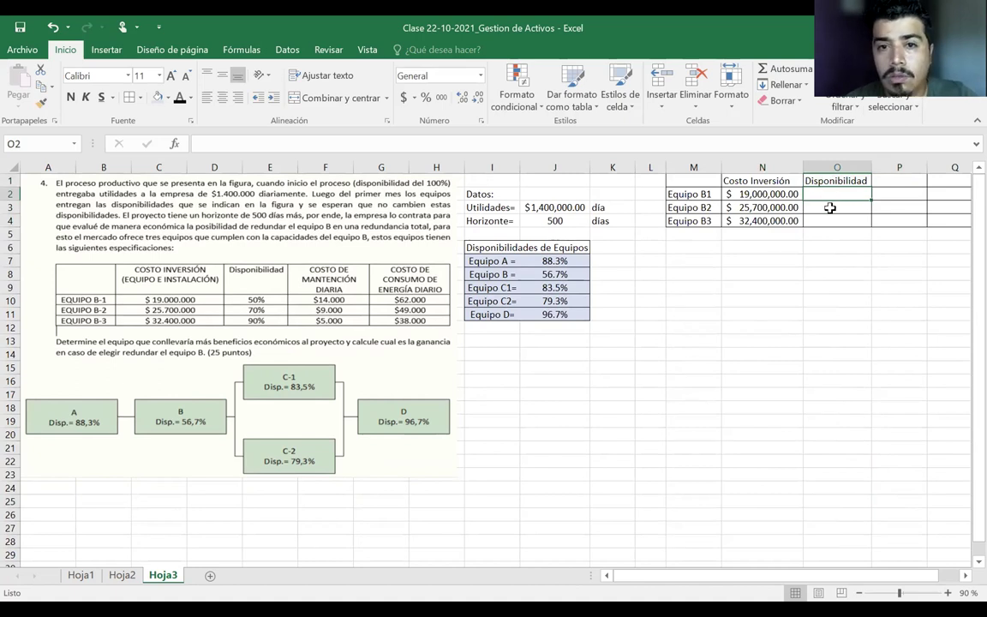
pyautogui.moveTo(832, 202); pyautogui.dragTo(831, 220)
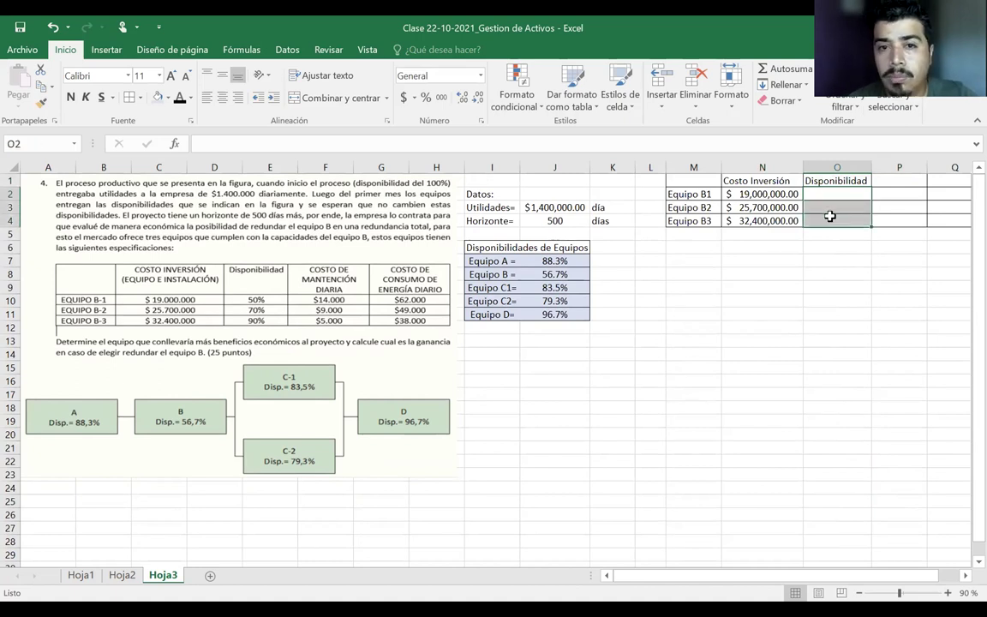
pyautogui.click(426, 97)
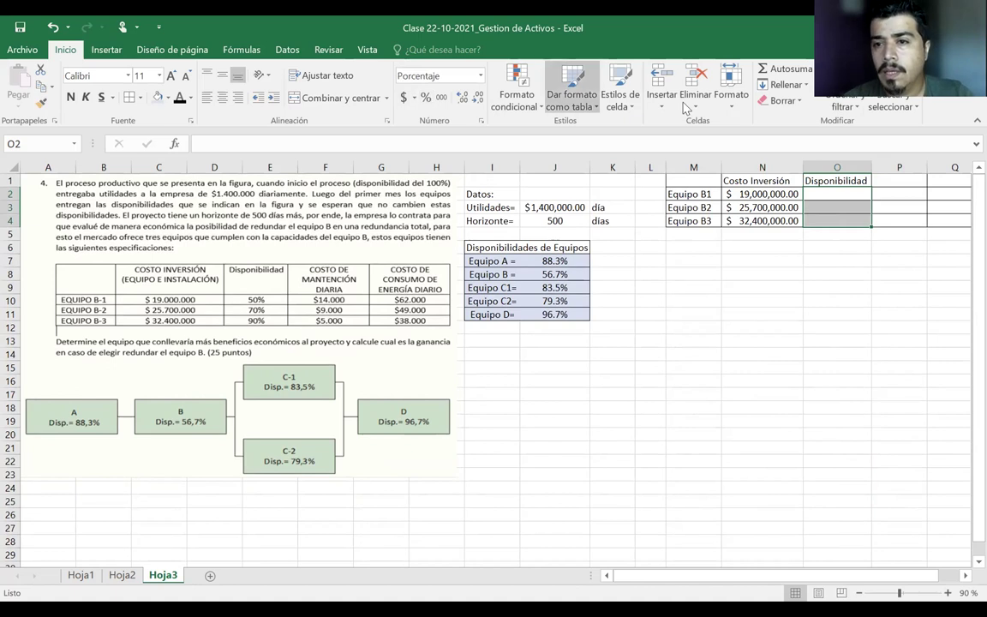
pyautogui.click(838, 194)
pyautogui.write('5')
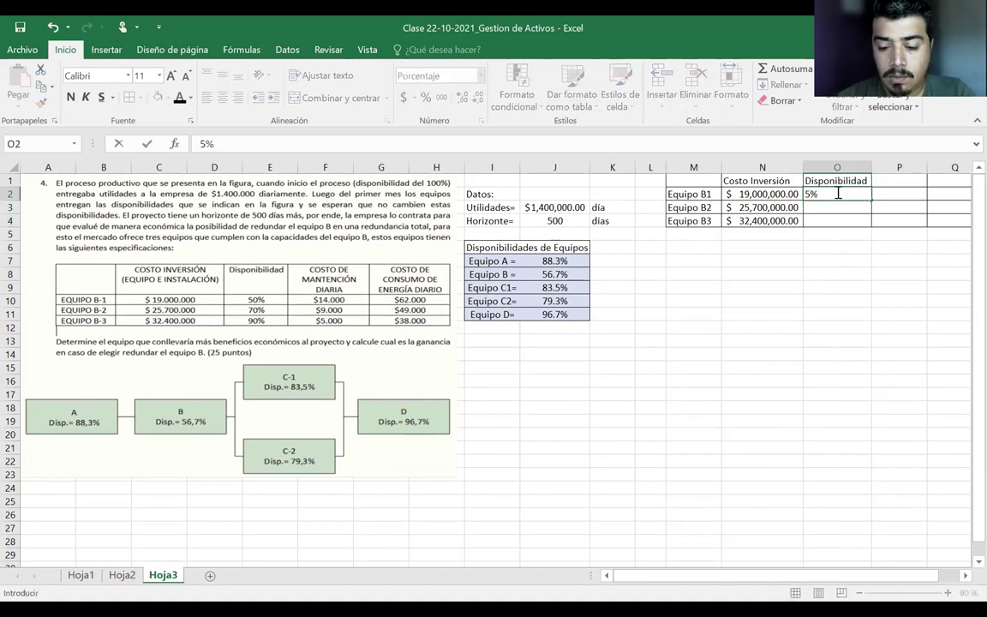
pyautogui.write('0')
pyautogui.press('Return')
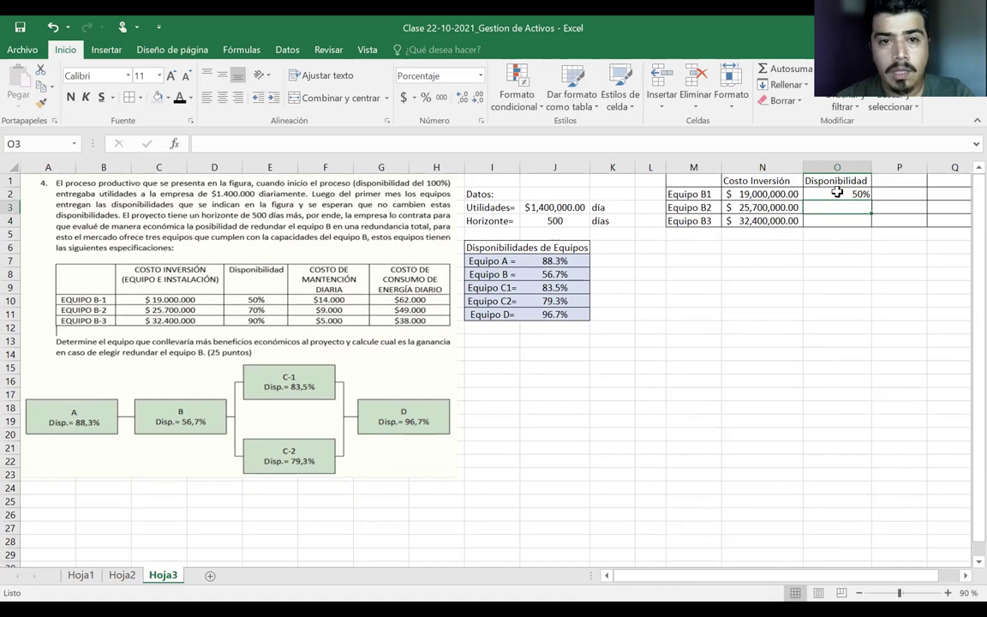
pyautogui.write('70')
pyautogui.press('Return')
pyautogui.write('90')
pyautogui.press('Return')
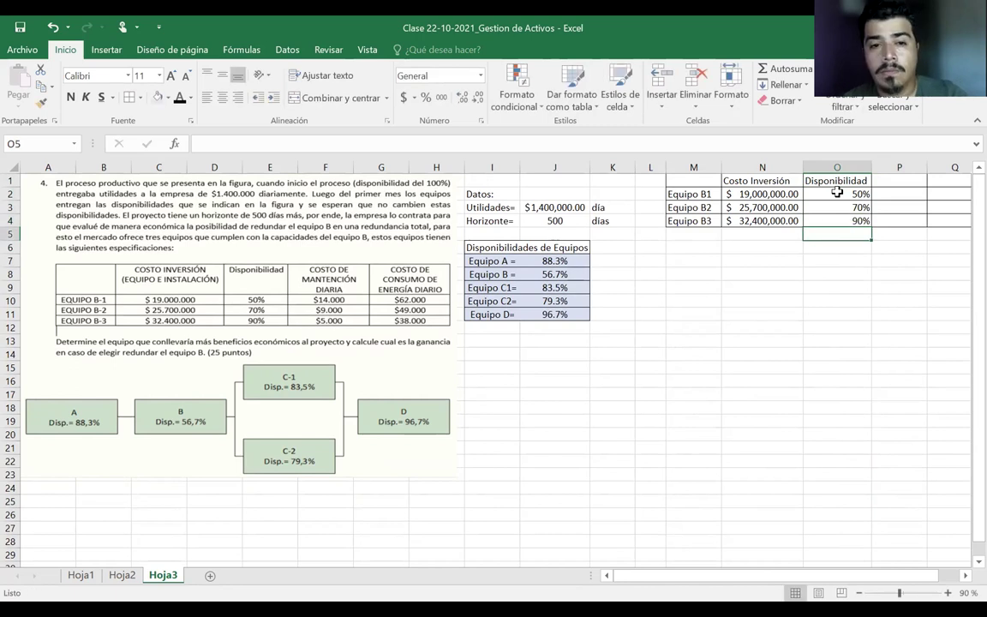
# - Enter the heading "Costo Mantención" in P1 and wrap its text within the cell
pyautogui.click(892, 180)
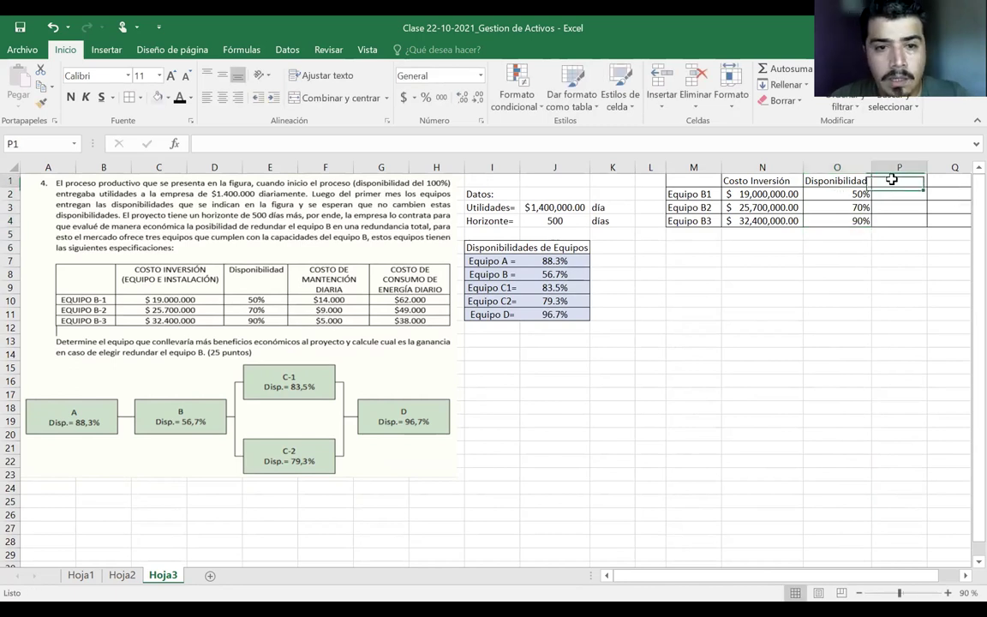
pyautogui.write('Cos')
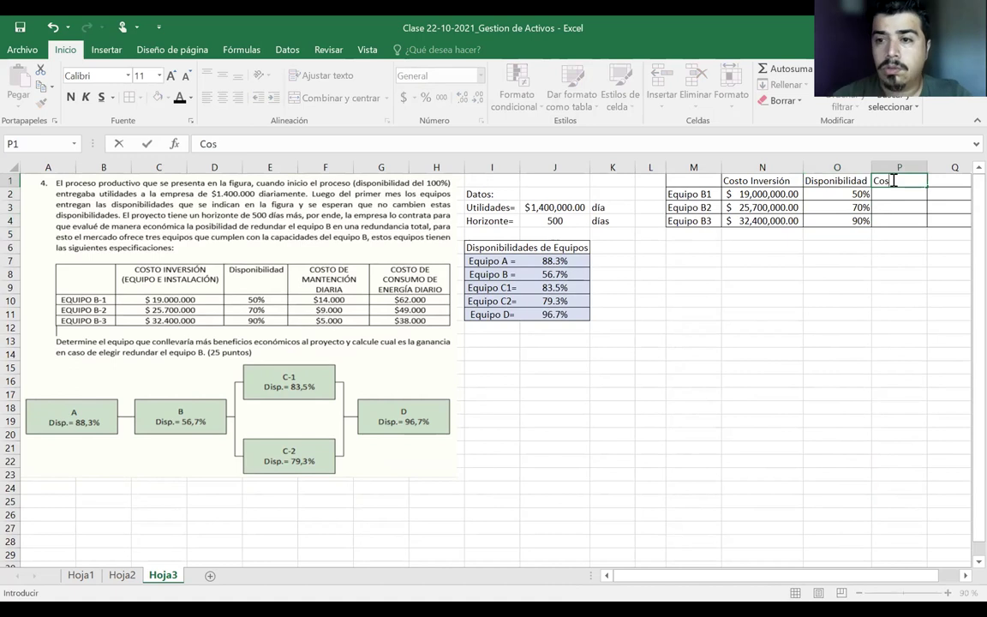
pyautogui.write('toManten')
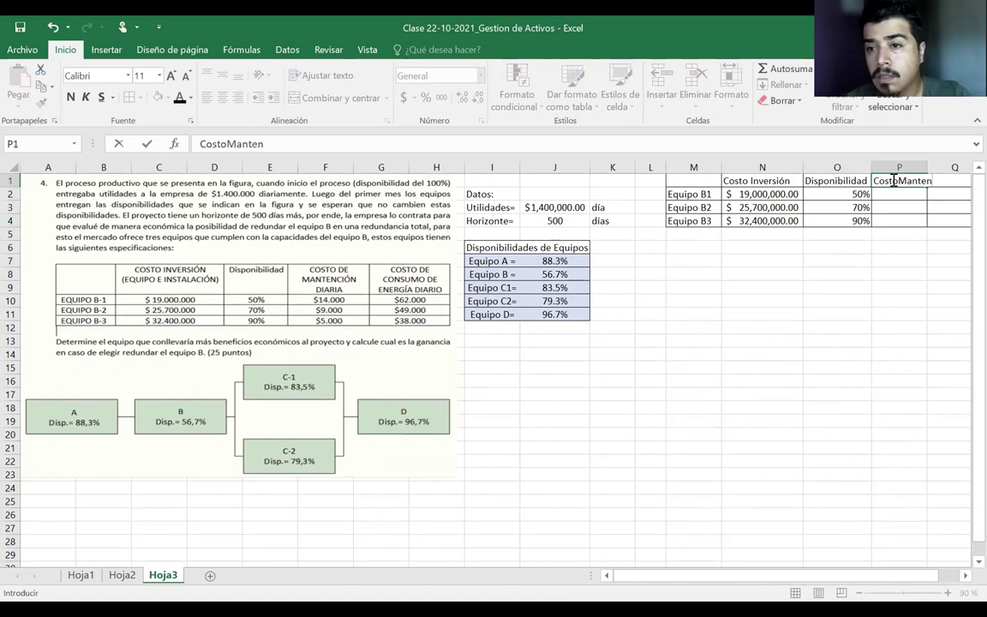
pyautogui.write('ción')
pyautogui.hotkey('ctrl', 'Return')
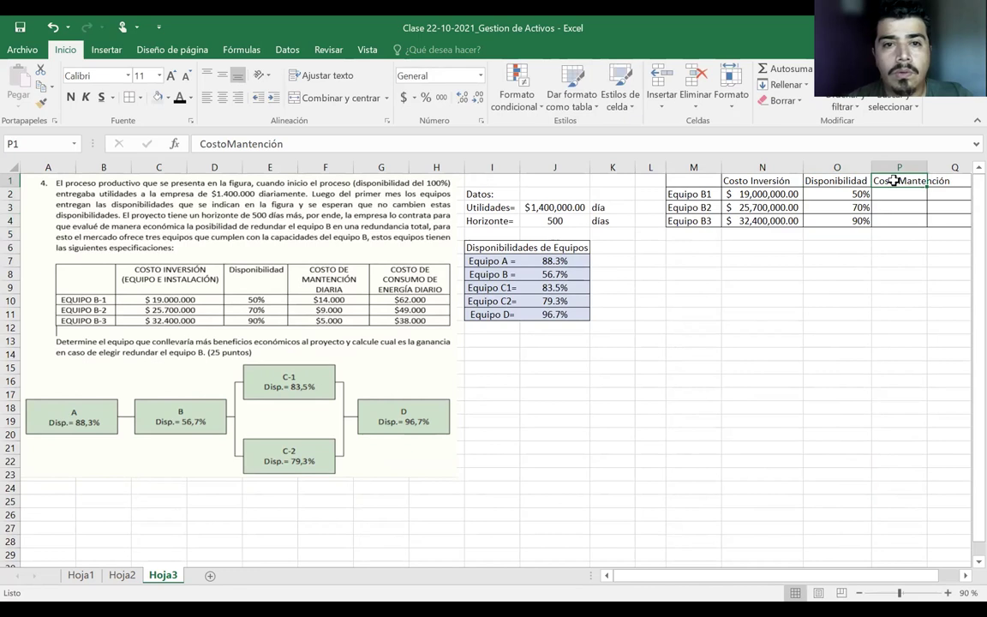
pyautogui.click(324, 75)
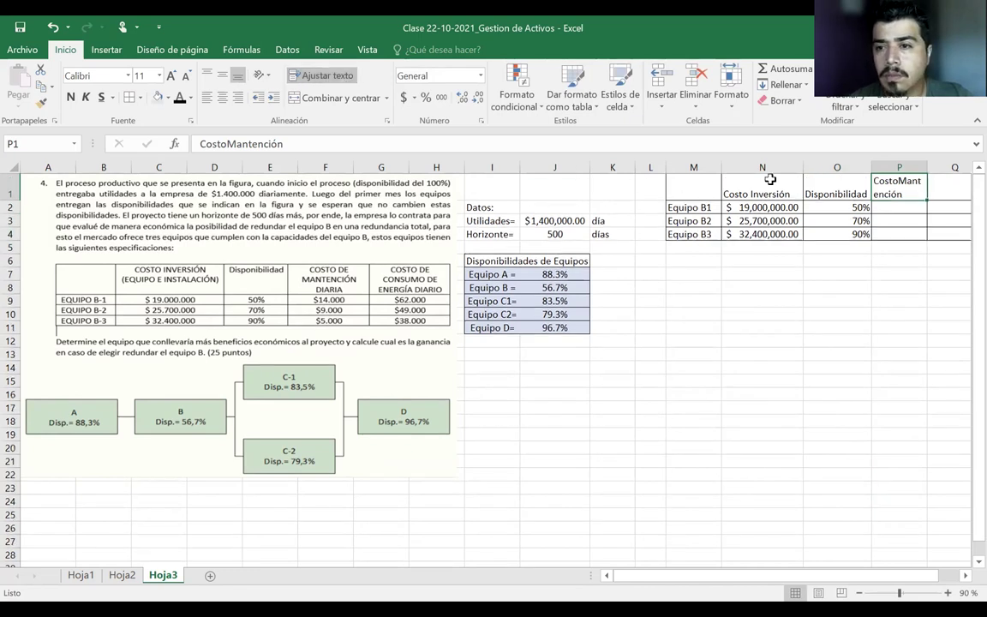
pyautogui.doubleClick(895, 182)
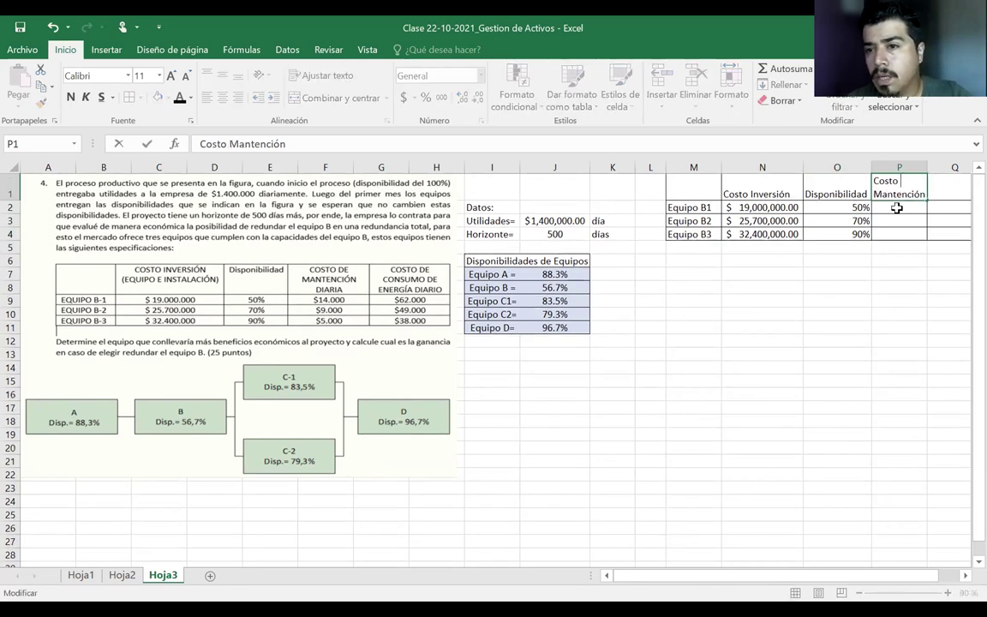
pyautogui.press('Return')
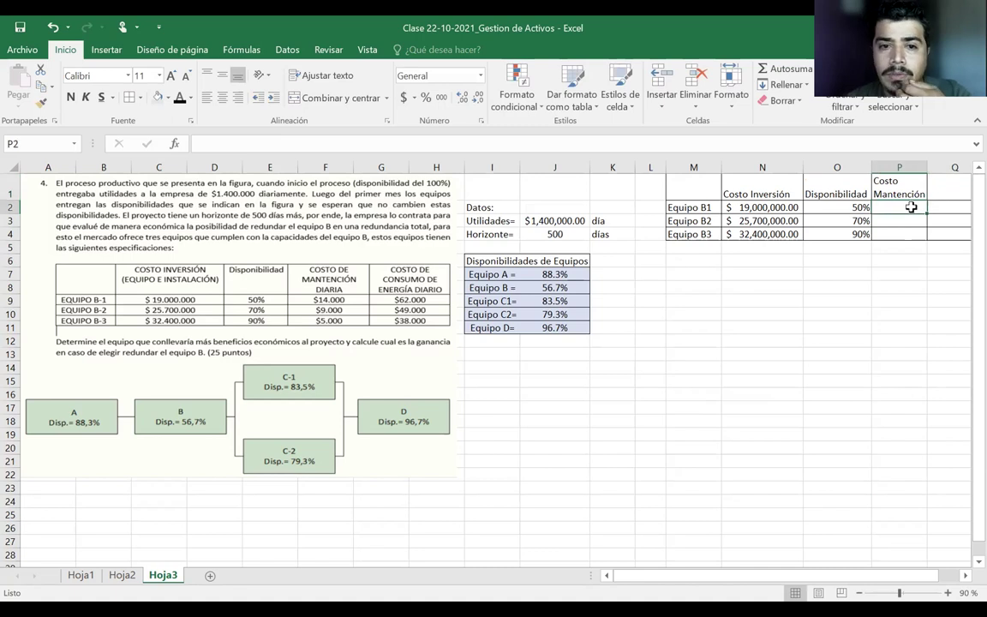
# - Give P2:Q4 the accounting currency format and enter Equipo B1's maintenance cost as 14000 in P2
pyautogui.moveTo(911, 208); pyautogui.dragTo(950, 234)
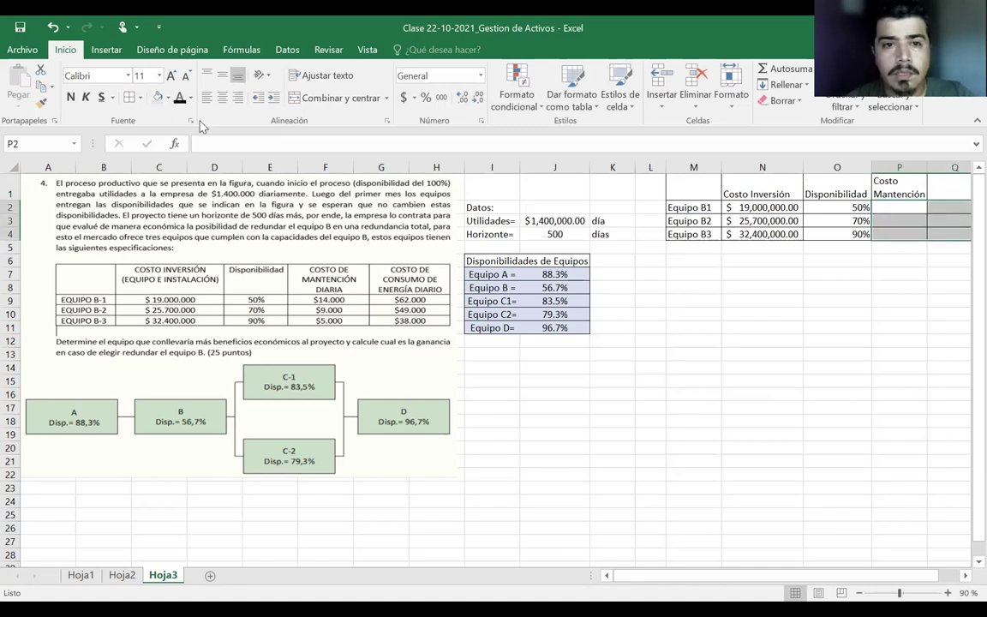
pyautogui.click(403, 96)
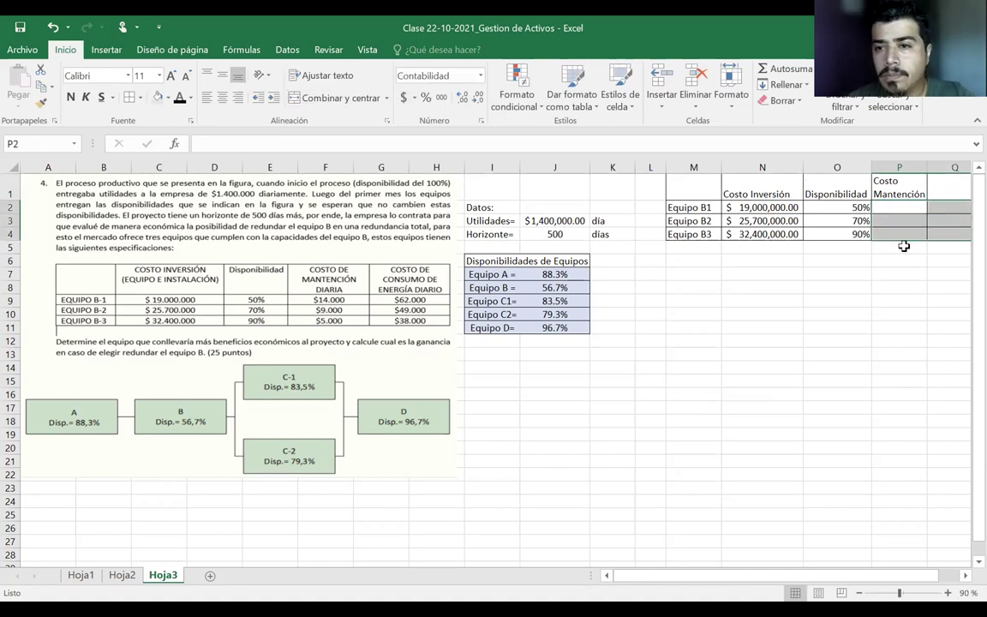
pyautogui.click(906, 205)
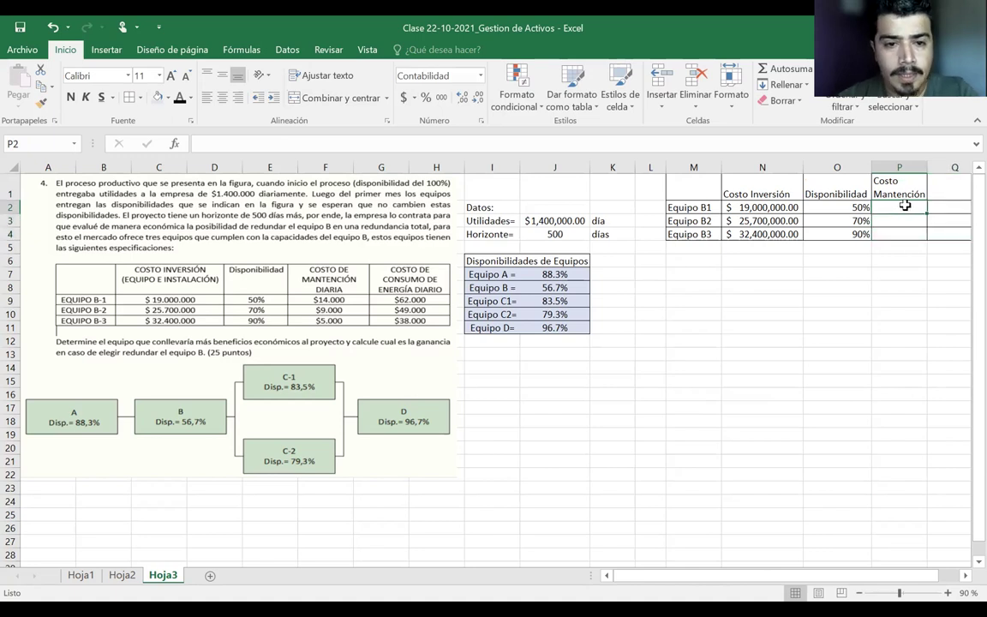
pyautogui.write('14')
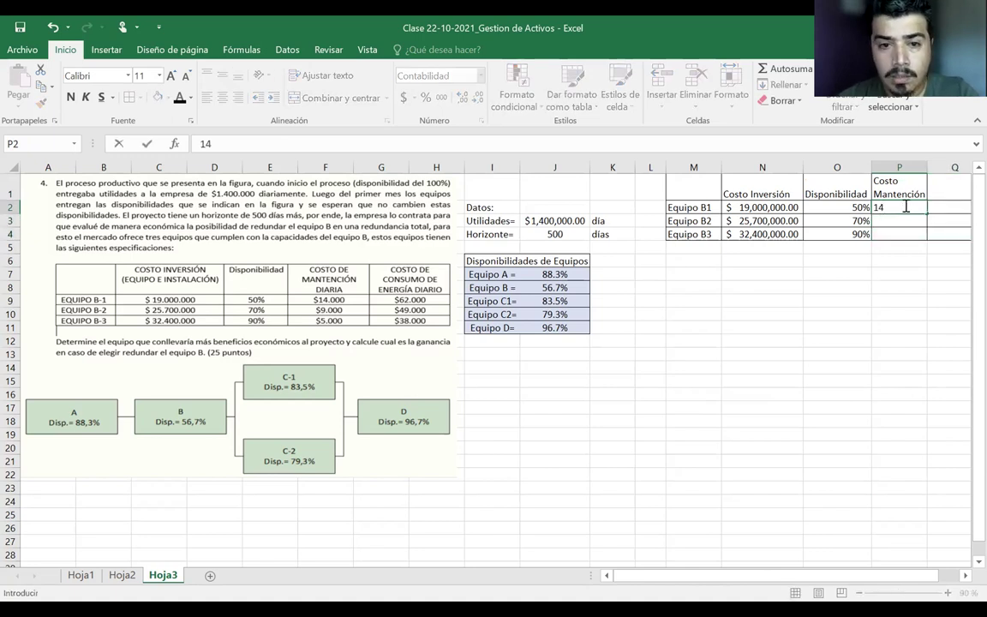
pyautogui.write(',000')
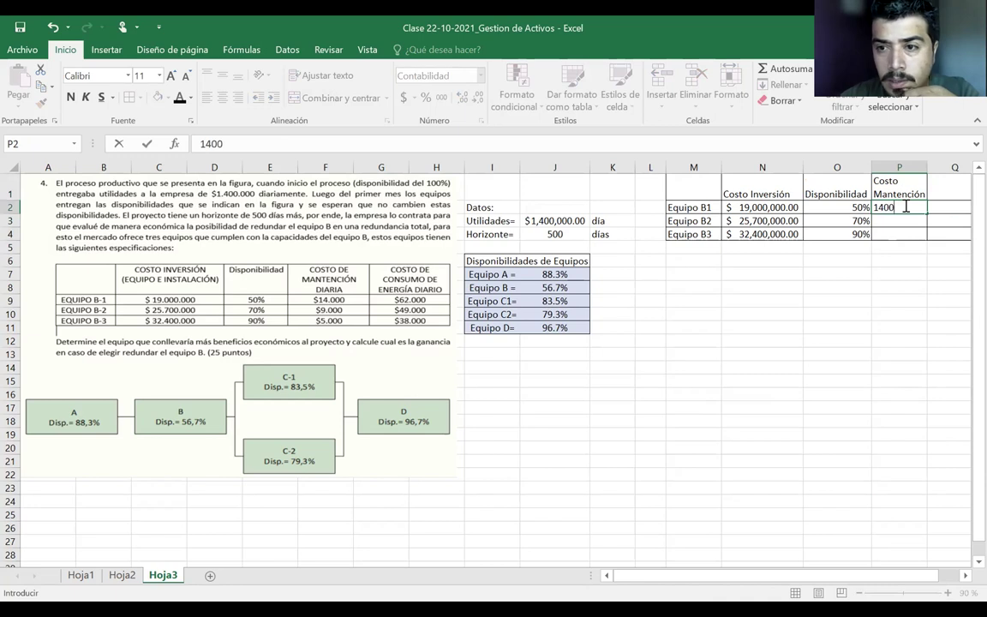
pyautogui.press('Return')
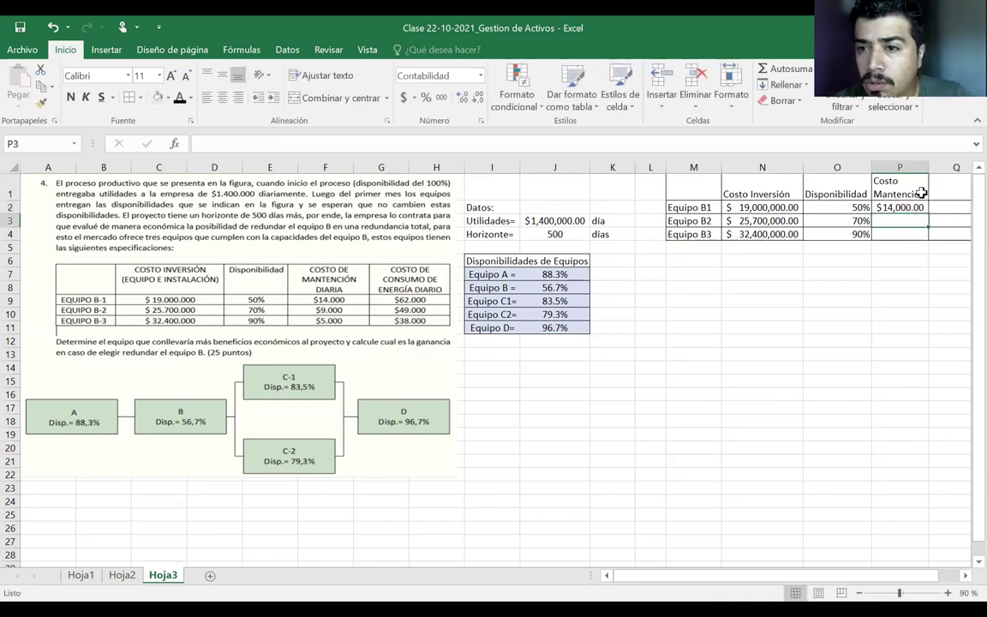
# - Remove the decimals from the investment costs in N2:N4 and narrow column N slightly
pyautogui.click(920, 192)
pyautogui.click(924, 208)
pyautogui.moveTo(793, 206); pyautogui.dragTo(780, 232)
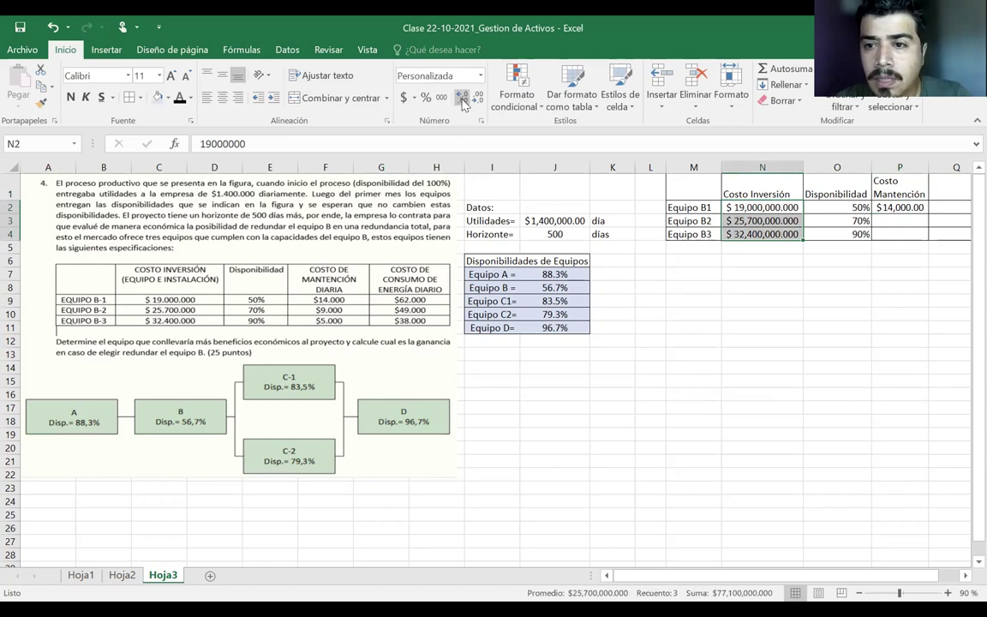
pyautogui.click(479, 100)
pyautogui.click(479, 99)
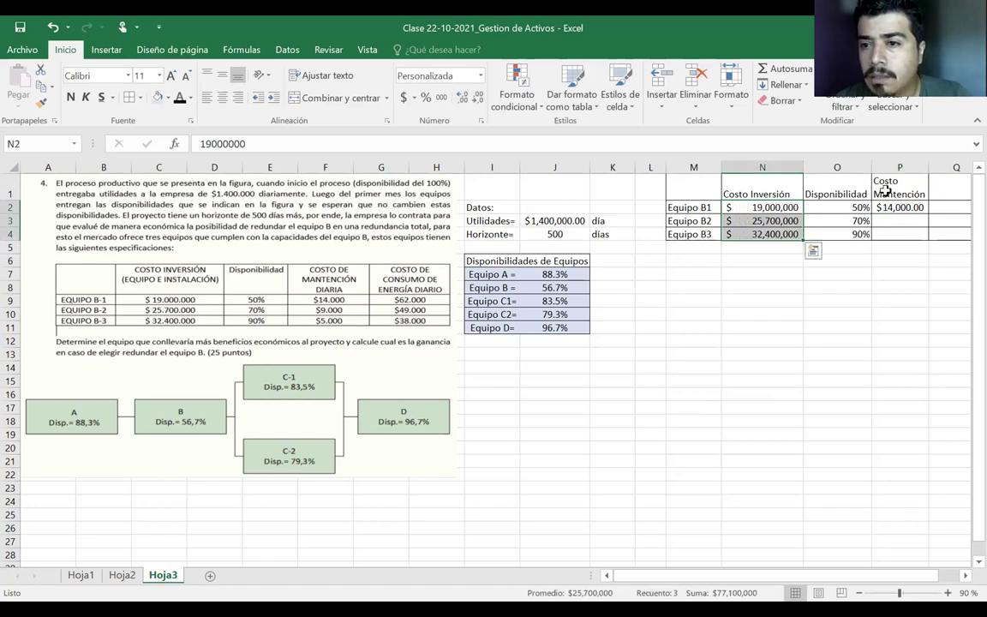
pyautogui.moveTo(806, 162); pyautogui.dragTo(796, 163)
# - Remove the decimals from P2:Q4 and centre the availability percentages in O2:O4
pyautogui.moveTo(891, 207); pyautogui.dragTo(943, 233)
pyautogui.click(478, 97)
pyautogui.click(478, 97)
pyautogui.click(890, 260)
pyautogui.moveTo(828, 207); pyautogui.dragTo(823, 231)
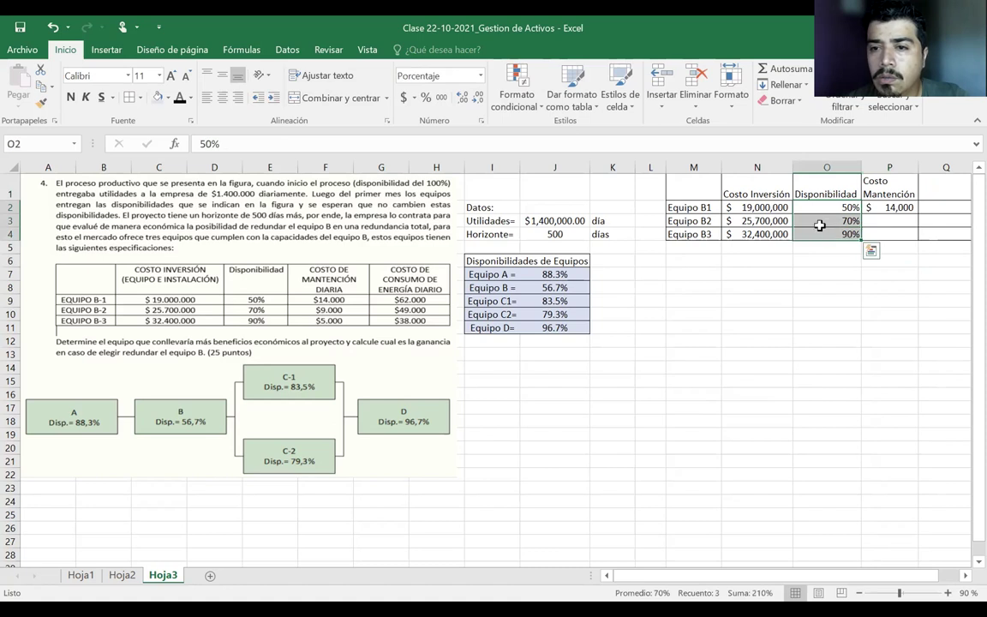
pyautogui.click(222, 96)
# - Extend the P1 heading to "Costo Mantención Diaria" and centre cells P1:Q1 horizontally
pyautogui.doubleClick(915, 183)
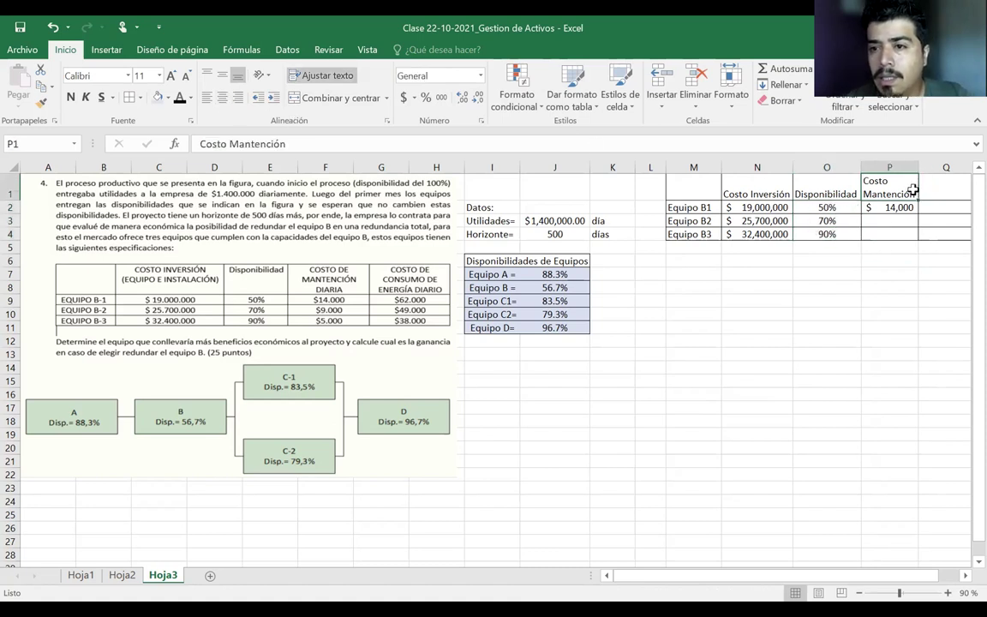
pyautogui.write('Diria')
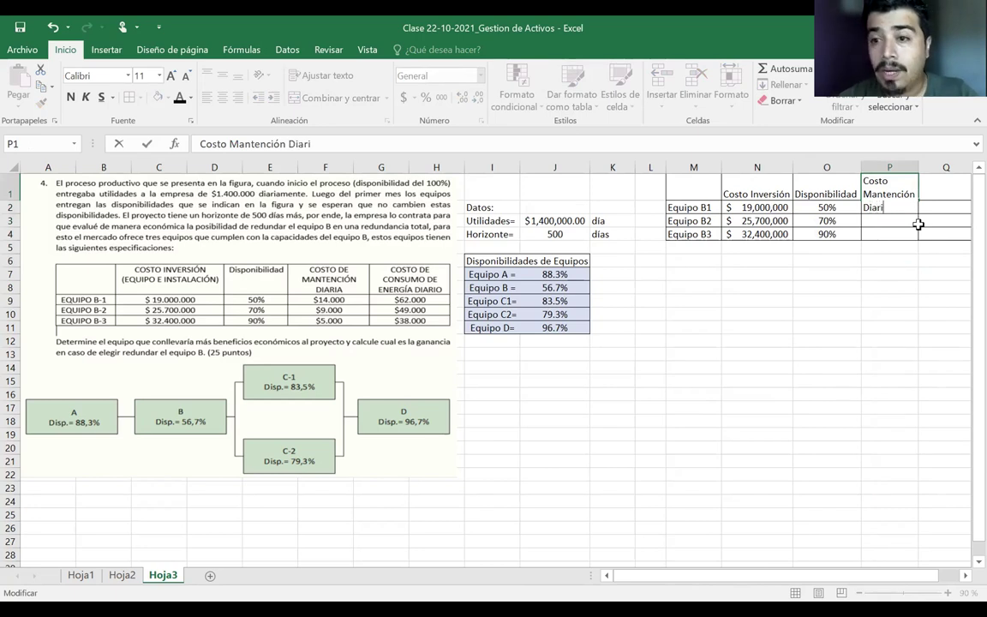
pyautogui.write('a')
pyautogui.press('Return')
pyautogui.moveTo(879, 189); pyautogui.dragTo(928, 194)
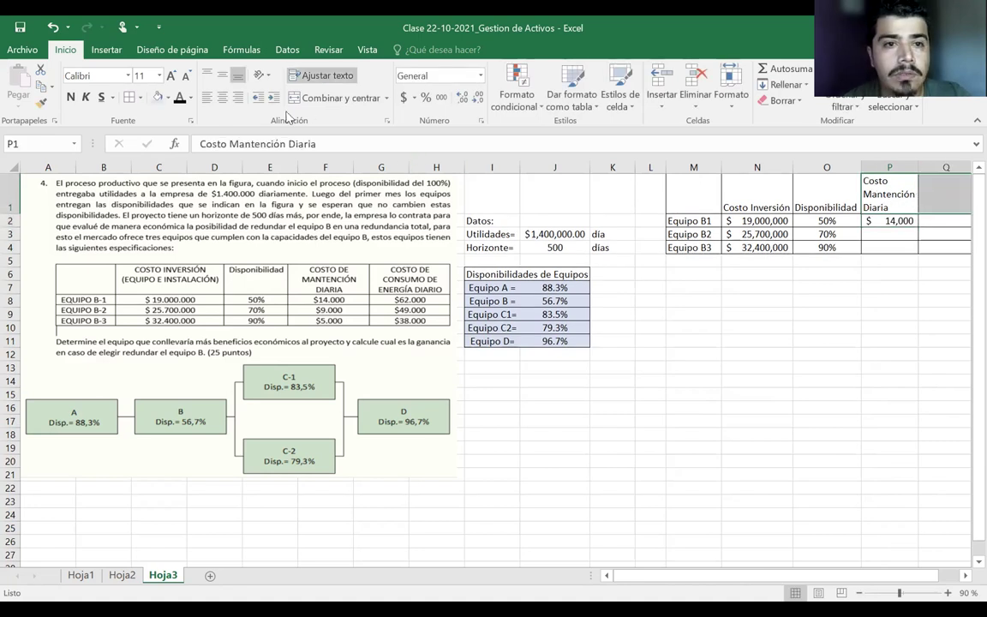
pyautogui.click(222, 98)
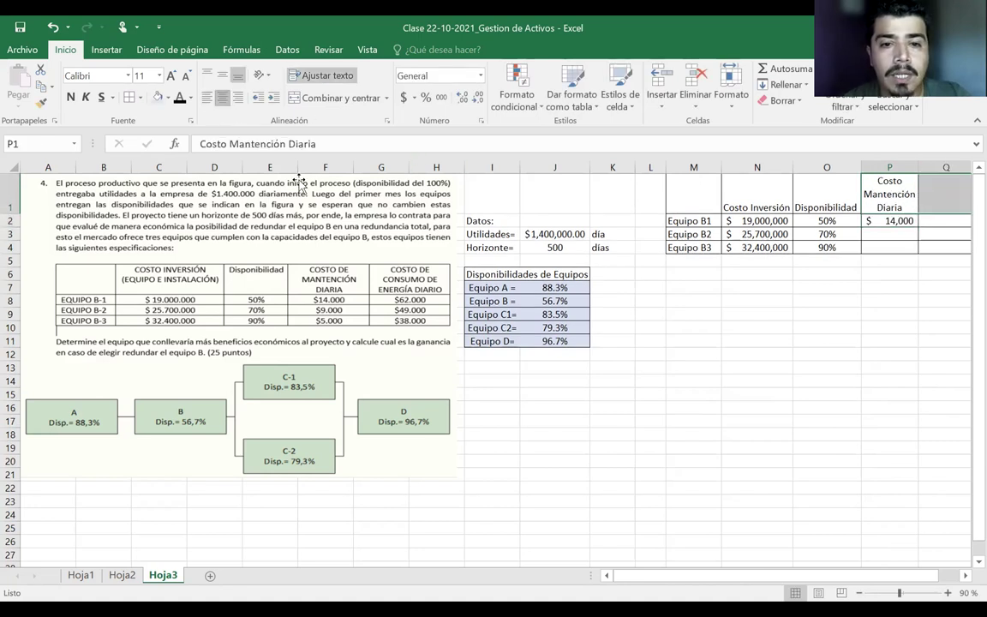
# - Enter the daily maintenance costs of Equipo B2 and Equipo B3 as 9000 and 5000 in P3 and P4
pyautogui.click(890, 235)
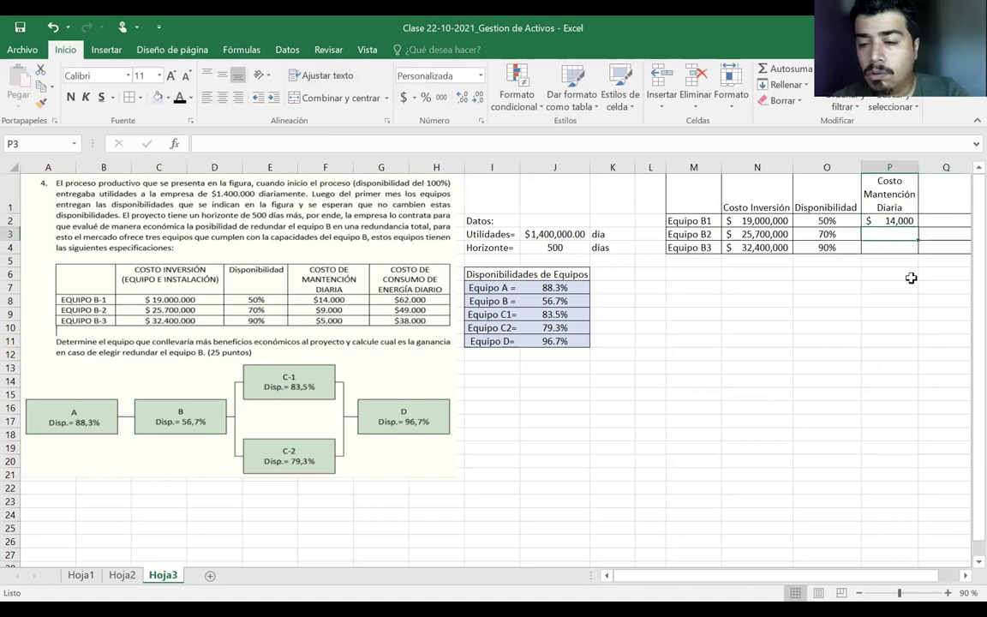
pyautogui.write('9,0')
pyautogui.write('000')
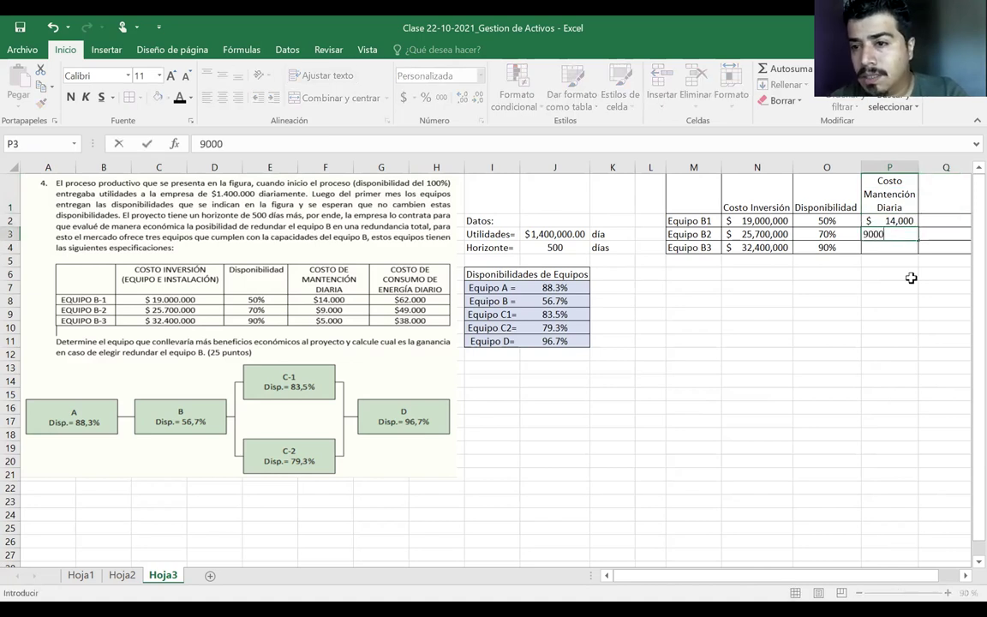
pyautogui.press('Return')
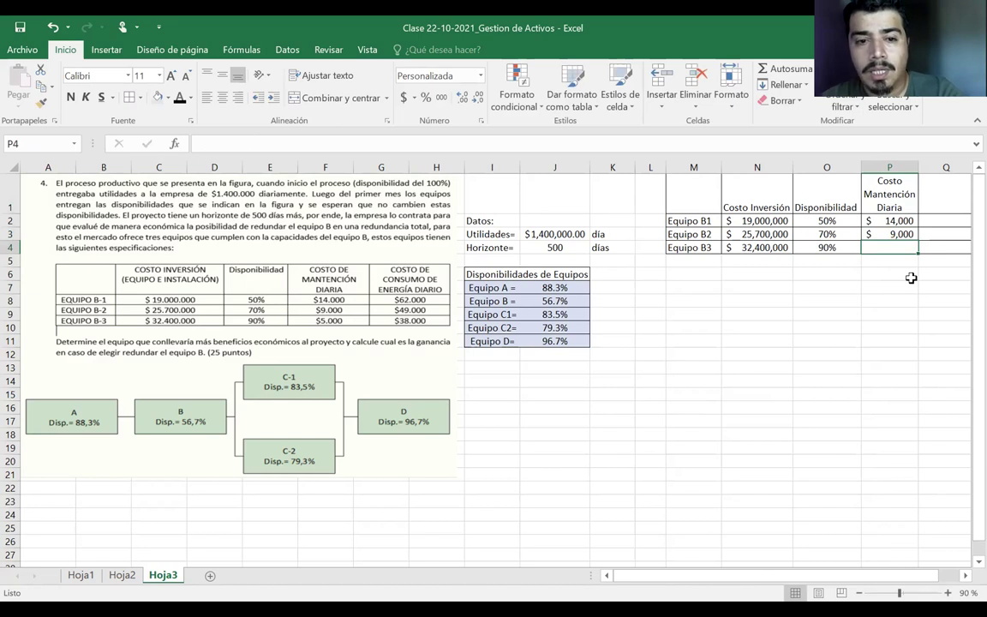
pyautogui.write('5000')
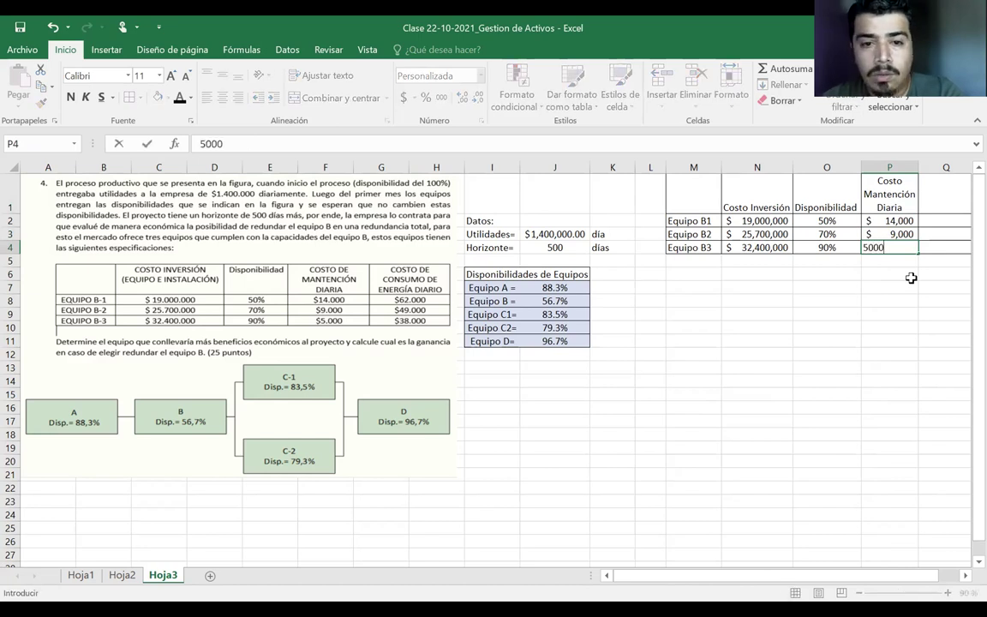
pyautogui.press('Return')
pyautogui.press('Up')
pyautogui.press('Up')
pyautogui.press('Up')
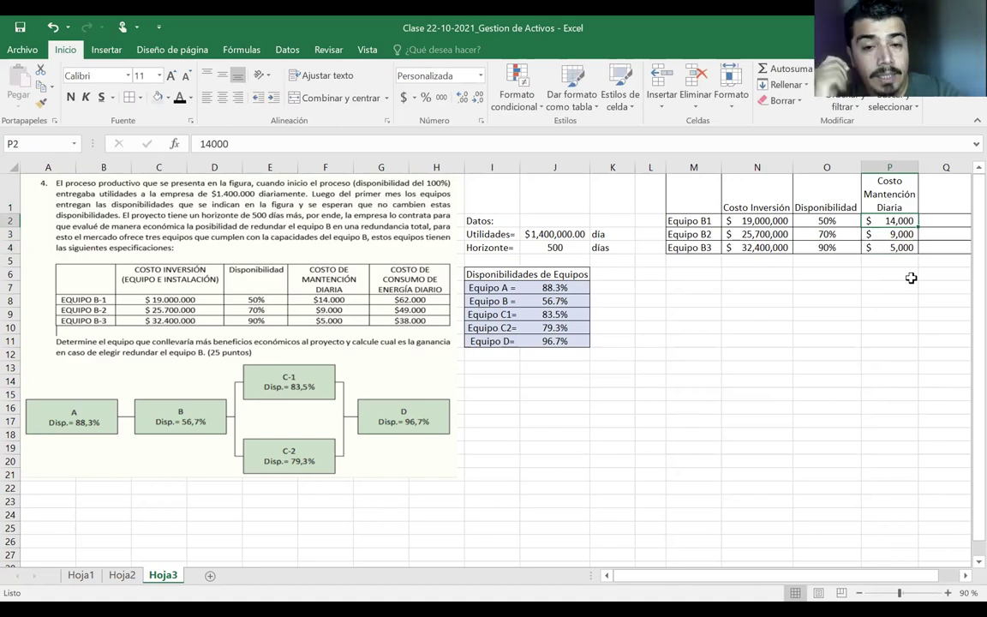
# - Enter the heading "Costo Consumo Diario" in Q1 of the equipment cost table
pyautogui.click(933, 186)
pyautogui.write('Cost')
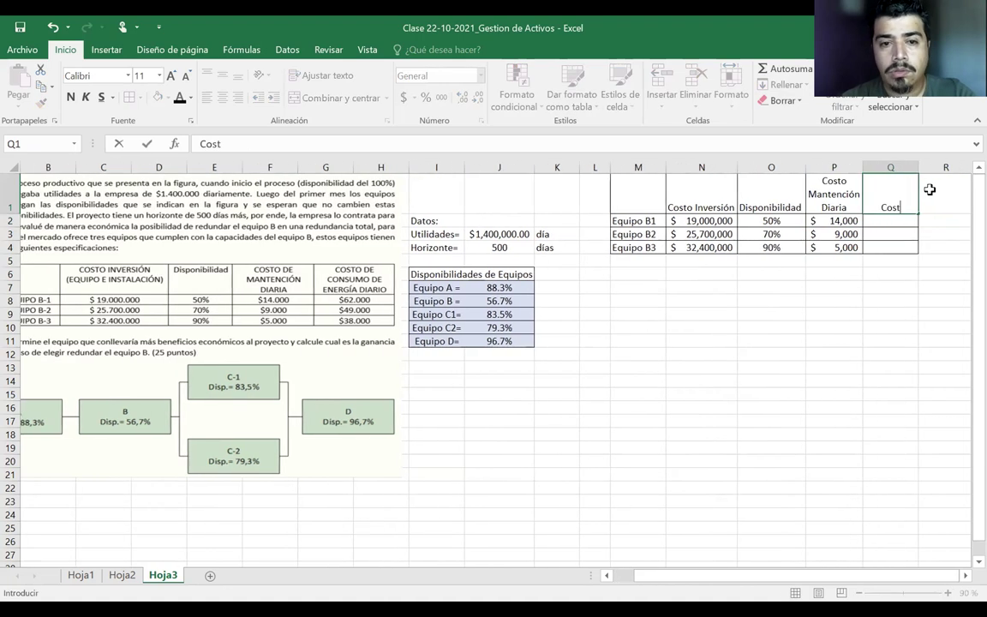
pyautogui.write('o Consumo')
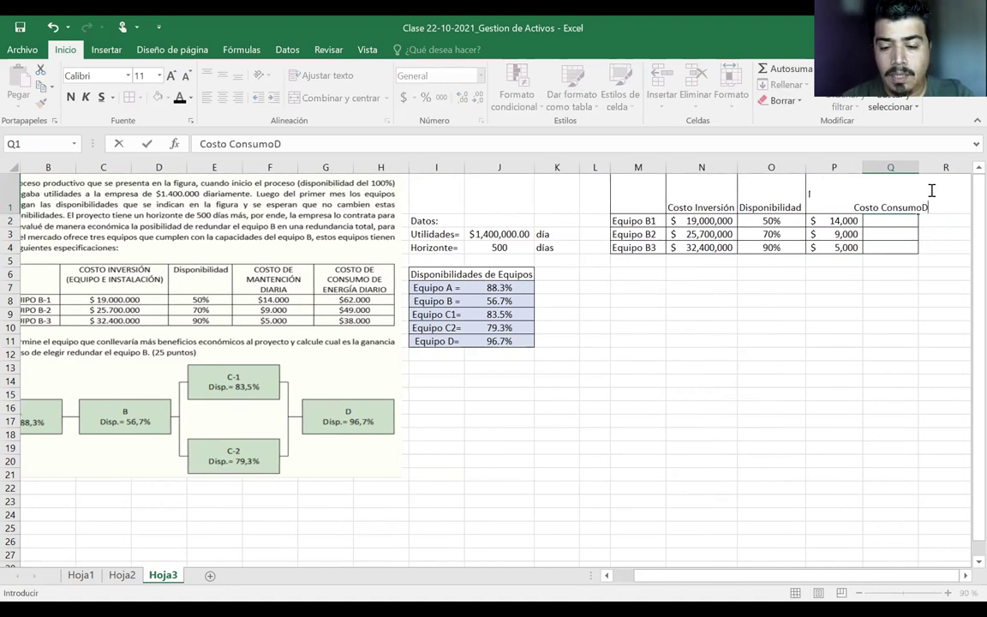
pyautogui.write(' Diaz')
pyautogui.press('BackSpace')
pyautogui.write('rio')
pyautogui.press('Return')
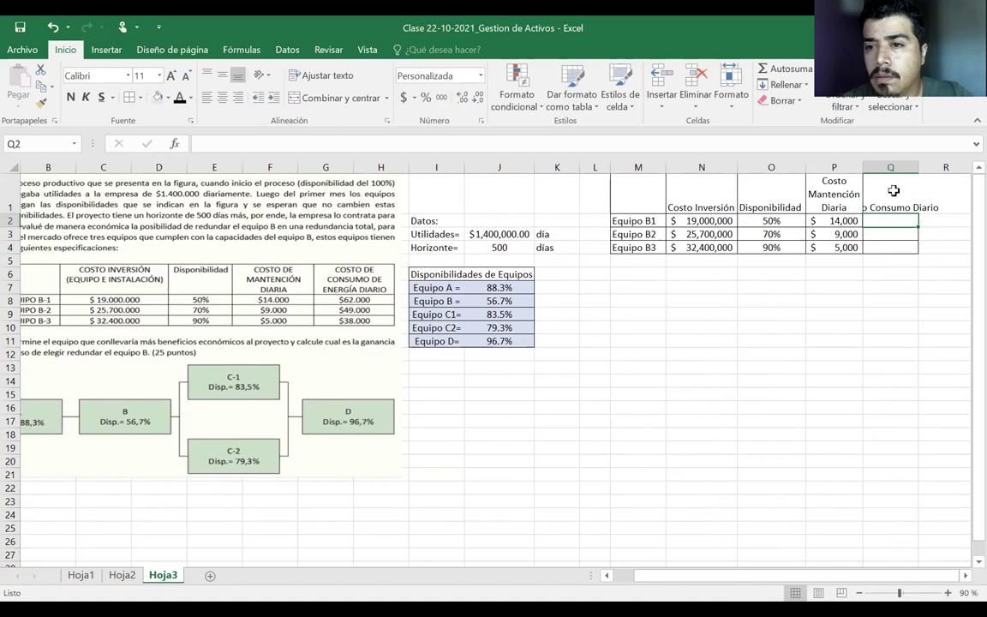
# - Wrap the text of the "Costo Consumo Diario" heading in Q1 within its column width
pyautogui.click(893, 190)
pyautogui.rightClick(890, 192)
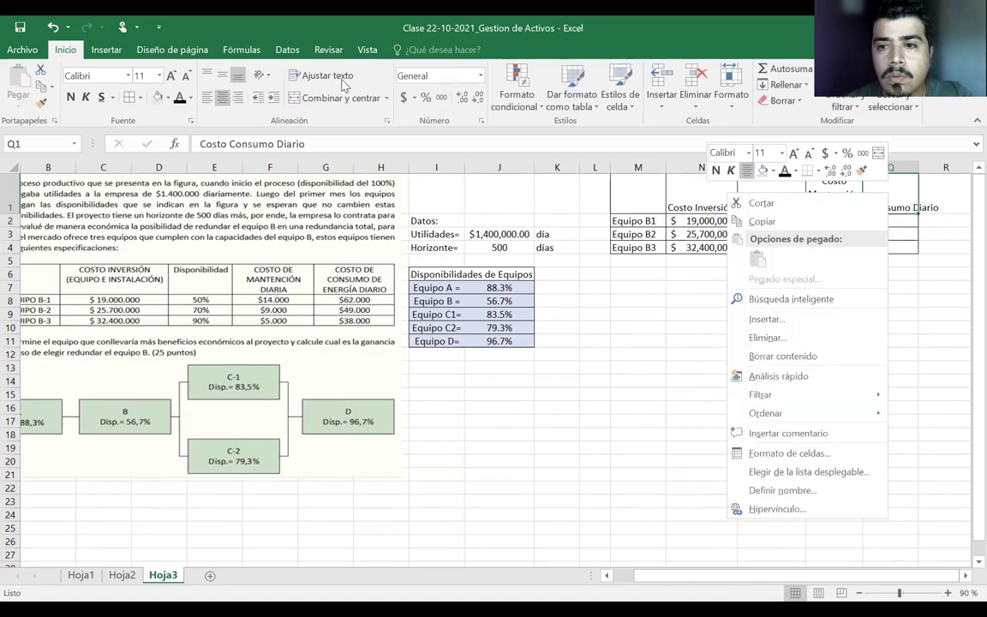
pyautogui.click(312, 75)
pyautogui.press('Return')
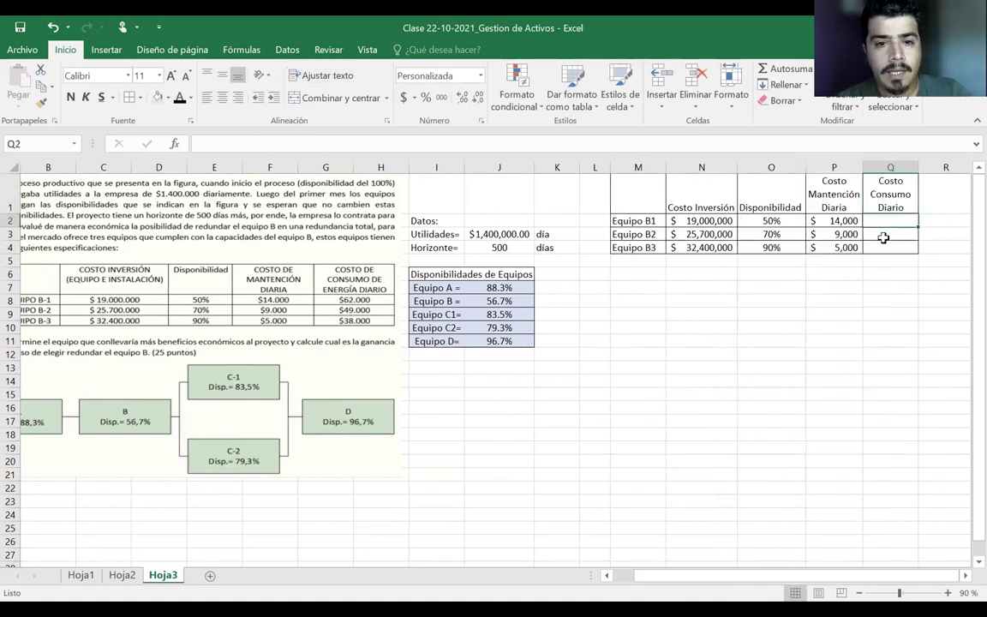
# - Enter the daily consumption costs of Equipo B1, B2 and B3 as 62000, 49000 and 38000 in Q2:Q4
pyautogui.write('62,000')
pyautogui.press('Return')
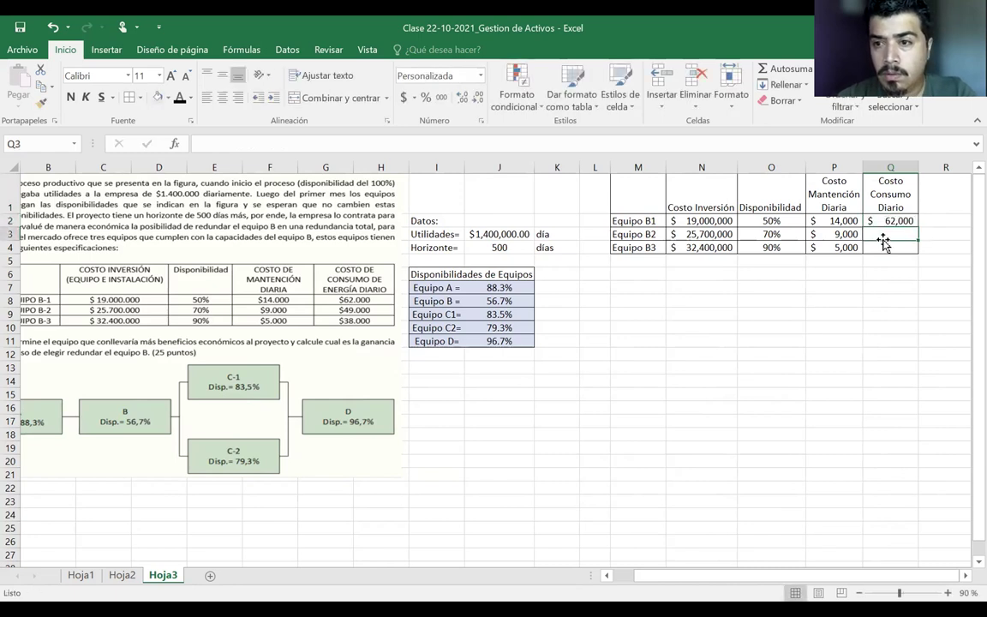
pyautogui.write('49000')
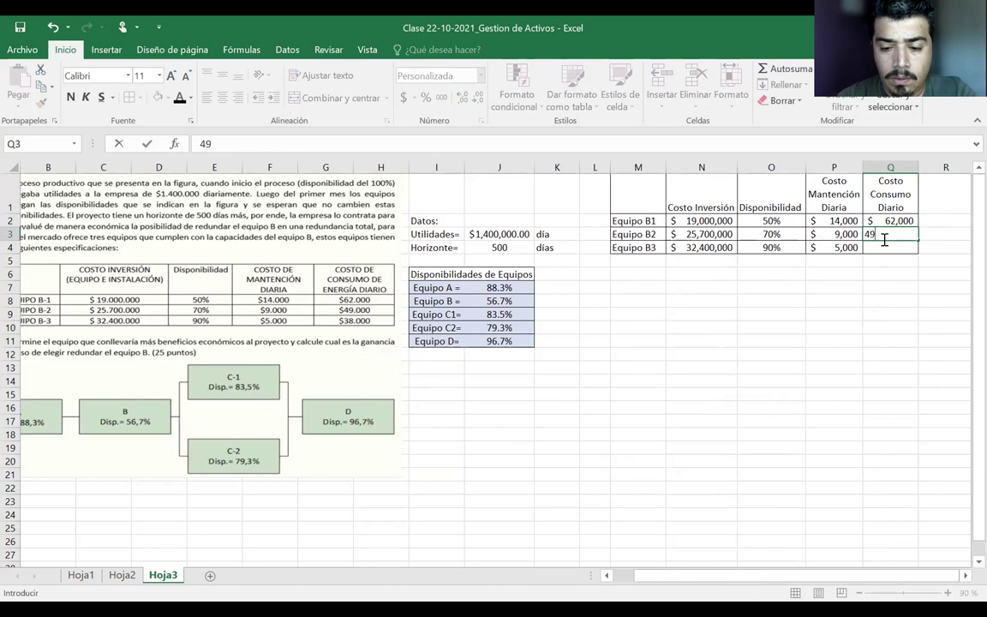
pyautogui.press('Return')
pyautogui.write('38,000')
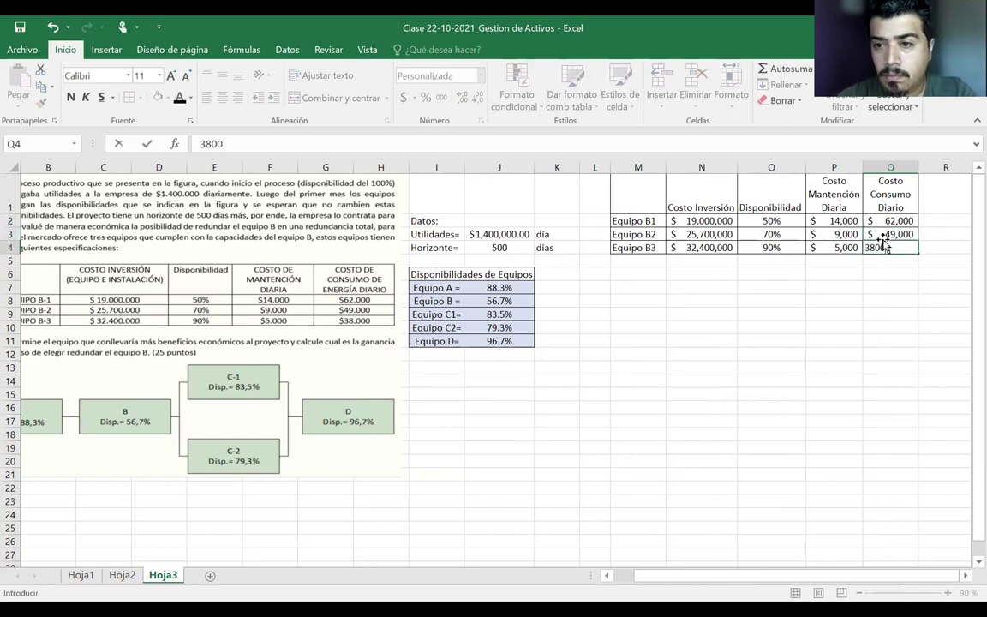
pyautogui.press('Return')
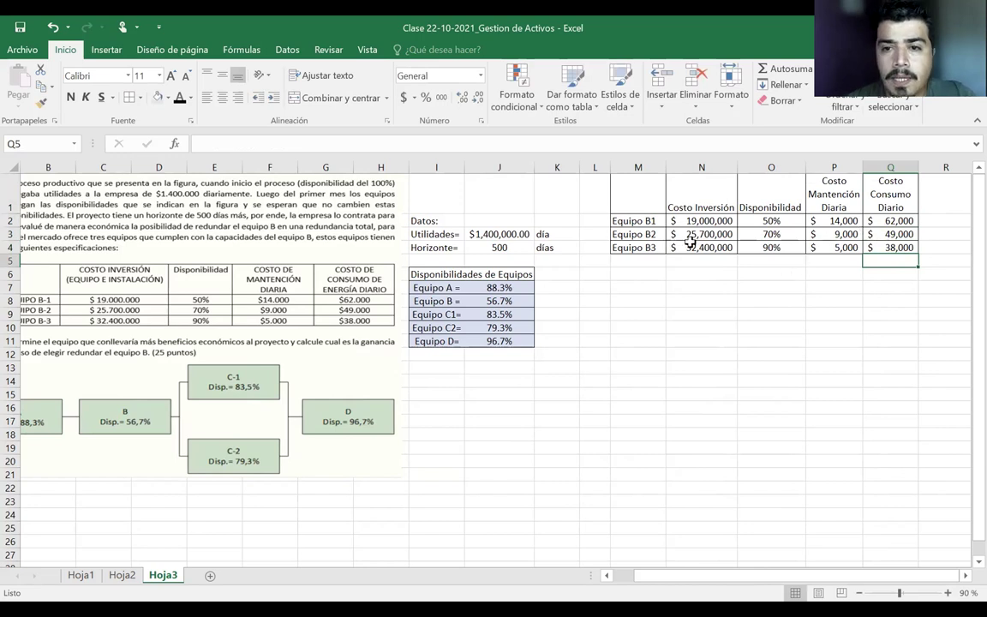
# - Enter the label "As=" in I13, below the equipment availabilities
pyautogui.hscroll(-2, 699, 236)
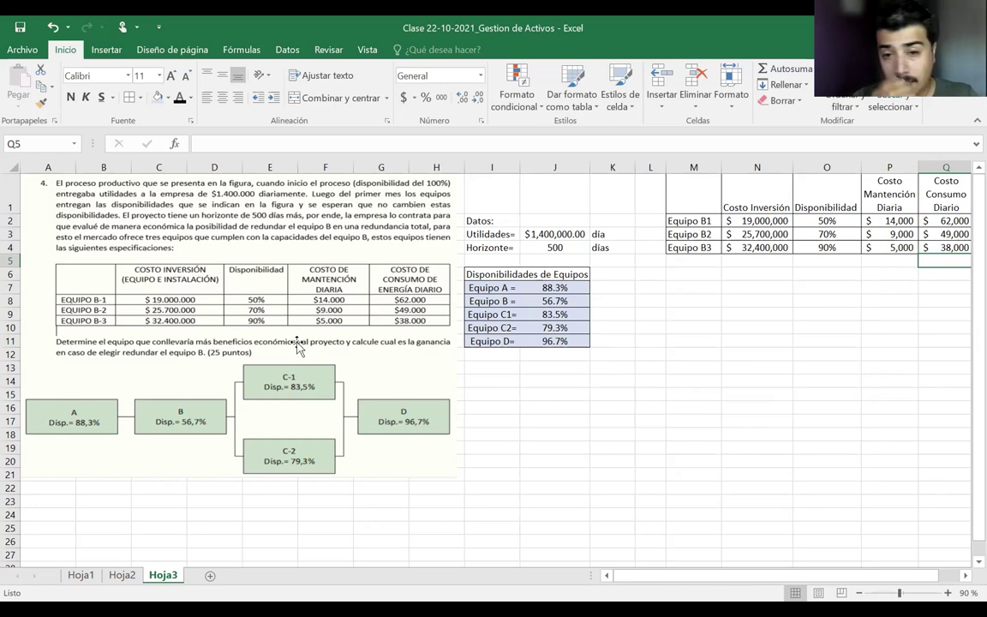
pyautogui.click(586, 411)
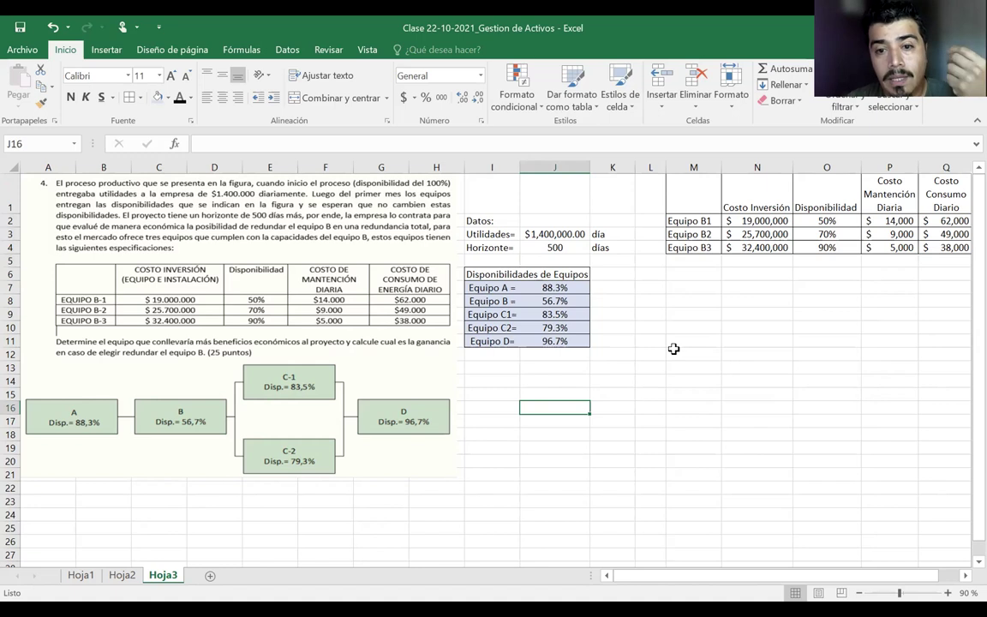
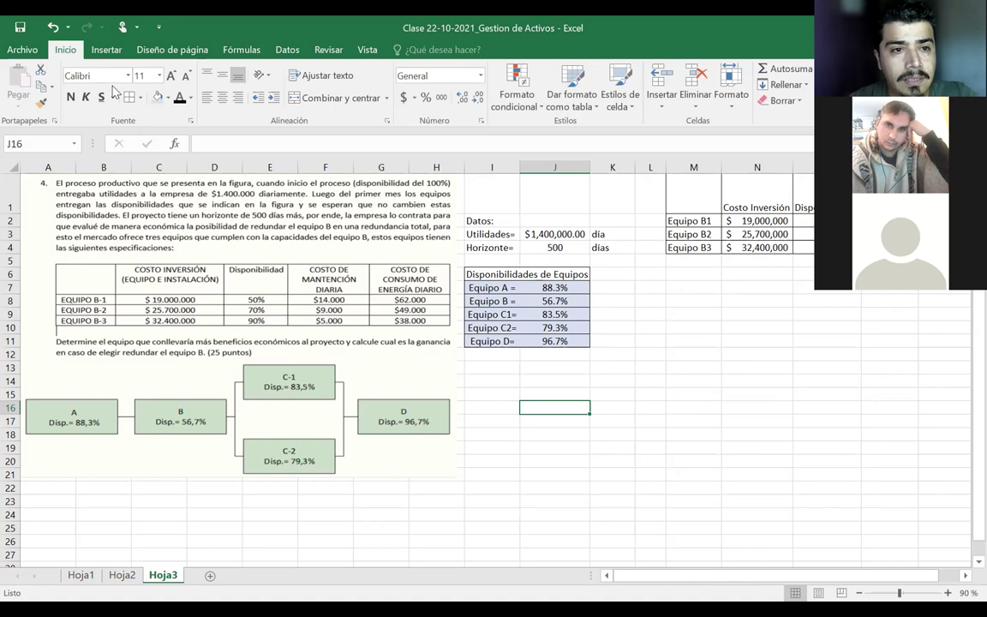
pyautogui.click(504, 371)
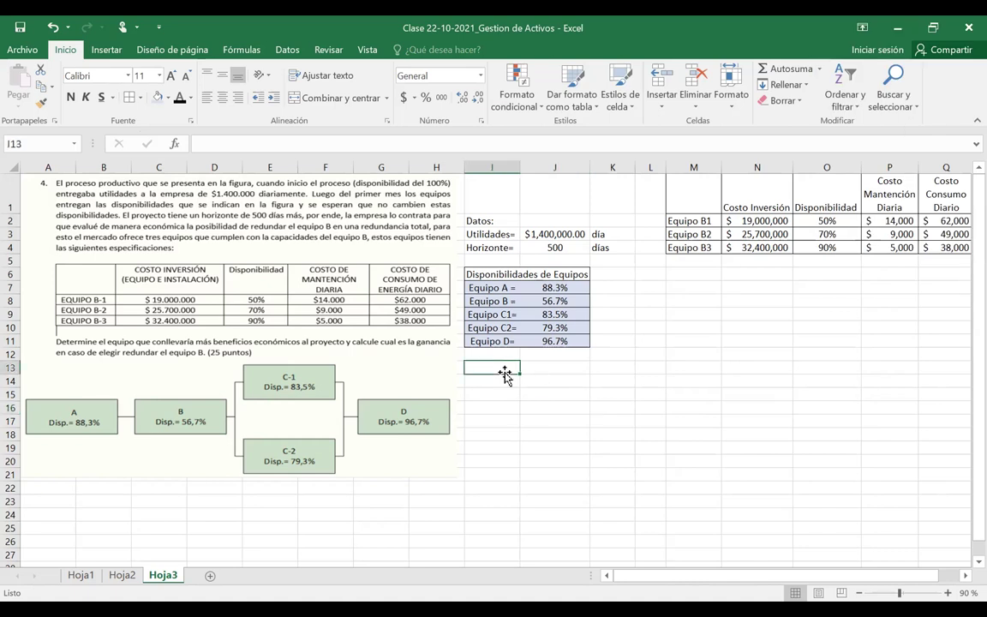
pyautogui.write('As')
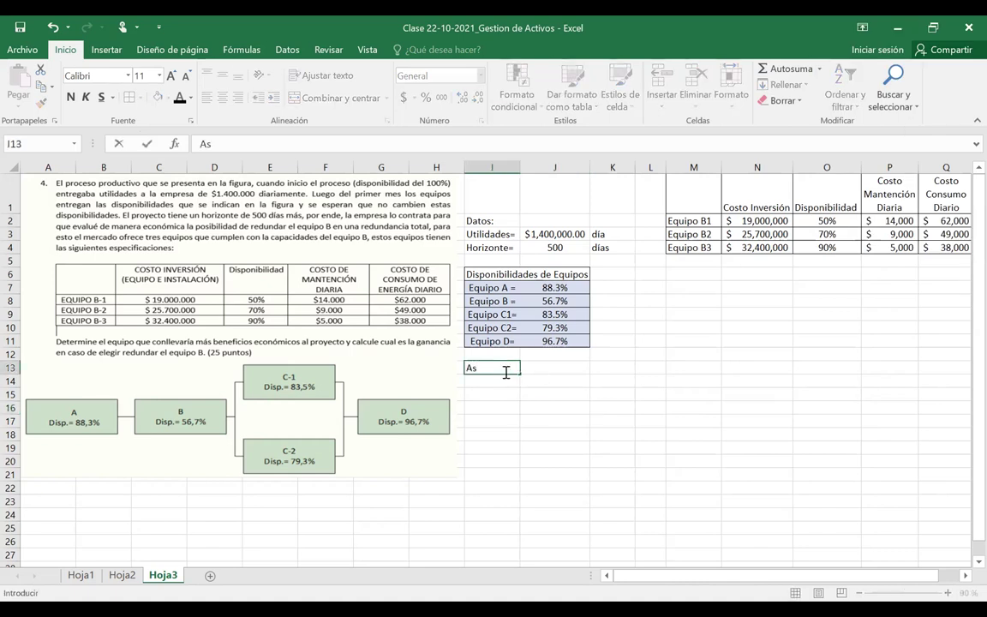
pyautogui.write('=')
pyautogui.press('Tab')
# - Add borders to I13:J13 and give J13 the light blue fill and percentage format
pyautogui.moveTo(502, 367); pyautogui.dragTo(553, 368)
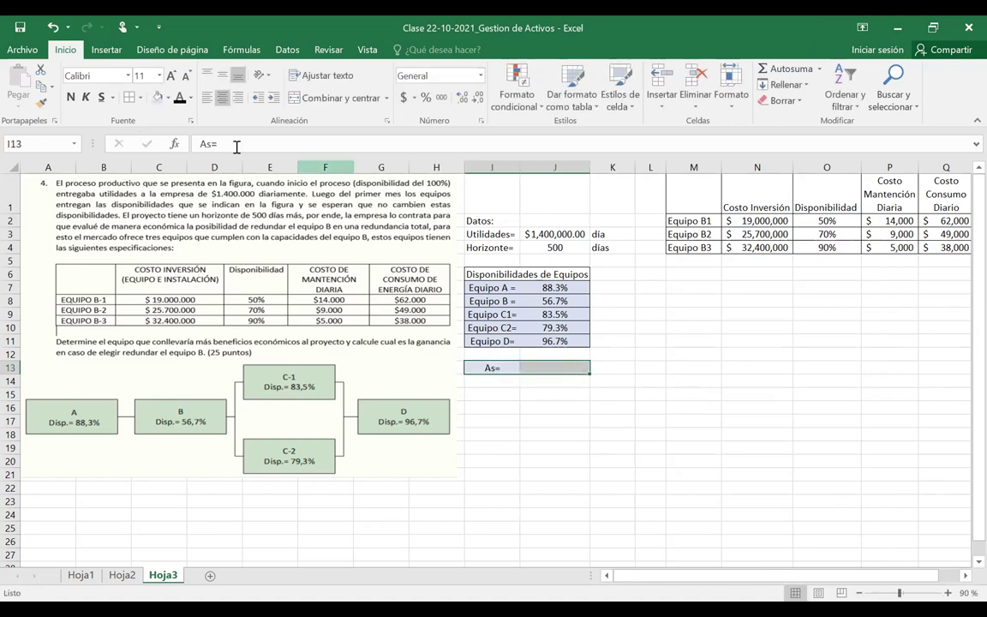
pyautogui.click(133, 100)
pyautogui.click(642, 448)
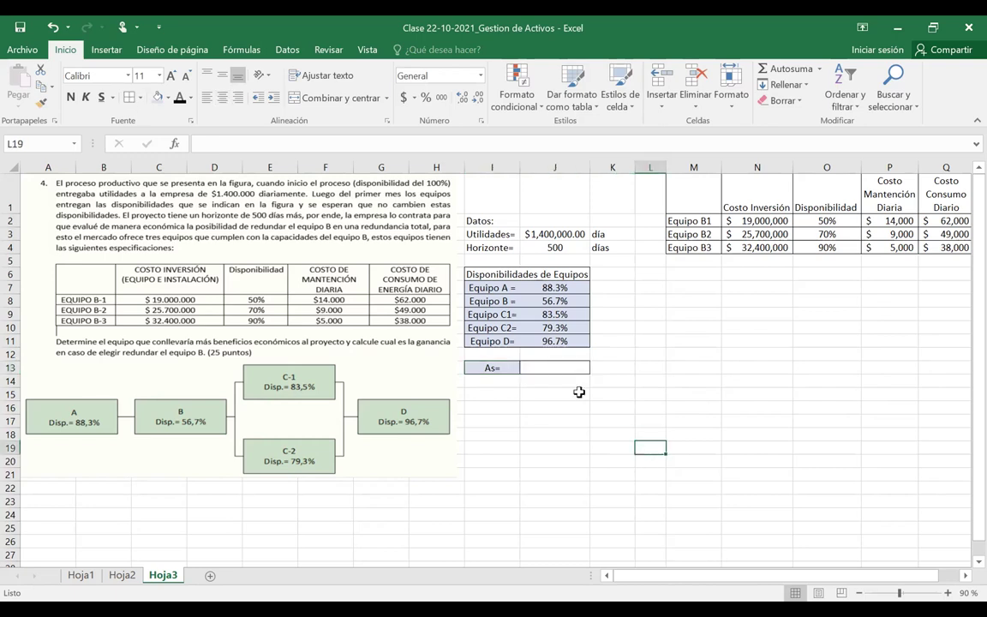
pyautogui.click(532, 363)
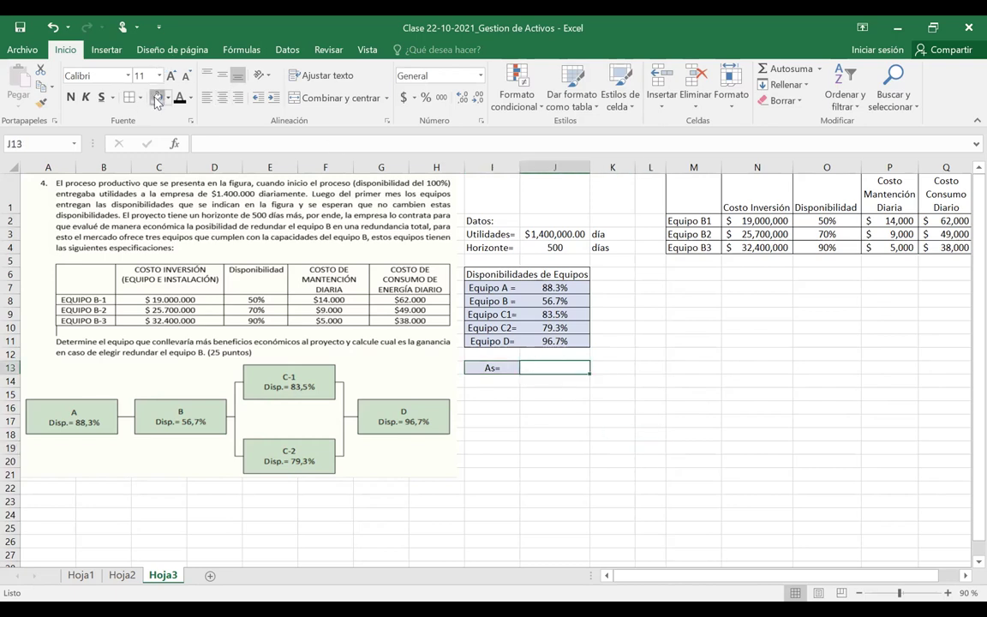
pyautogui.click(426, 97)
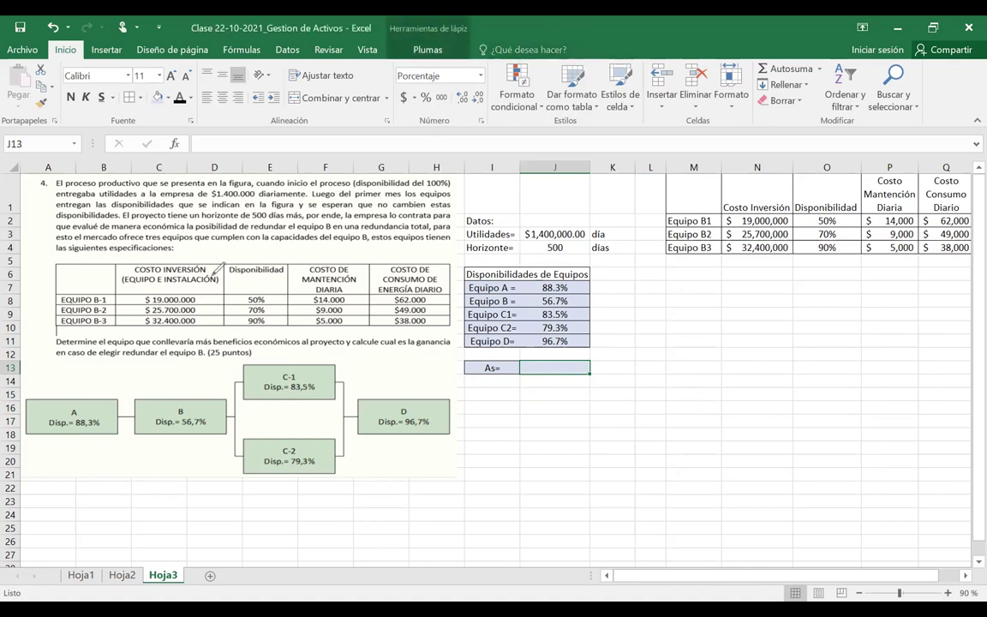
# - Circle blocks A and B of the process diagram in black ink
pyautogui.moveTo(74, 389); pyautogui.dragTo(45, 410)
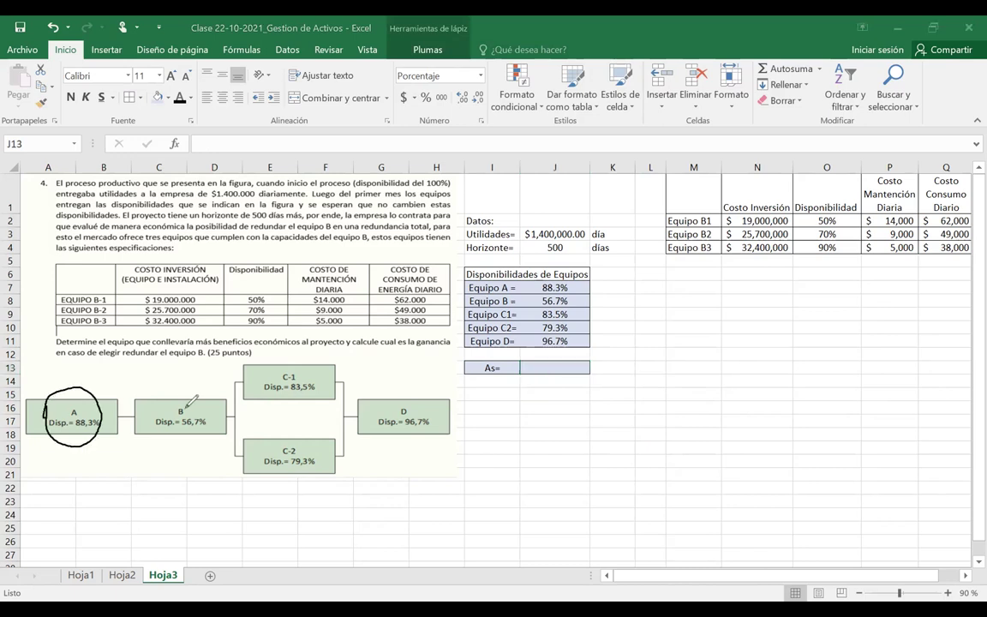
pyautogui.moveTo(181, 390); pyautogui.dragTo(187, 393)
pyautogui.moveTo(253, 455)
pyautogui.mouseDown()
pyautogui.moveTo(276, 369)
pyautogui.moveTo(315, 428)
pyautogui.moveTo(264, 480)
pyautogui.mouseUp()
pyautogui.moveTo(401, 386); pyautogui.dragTo(401, 413)
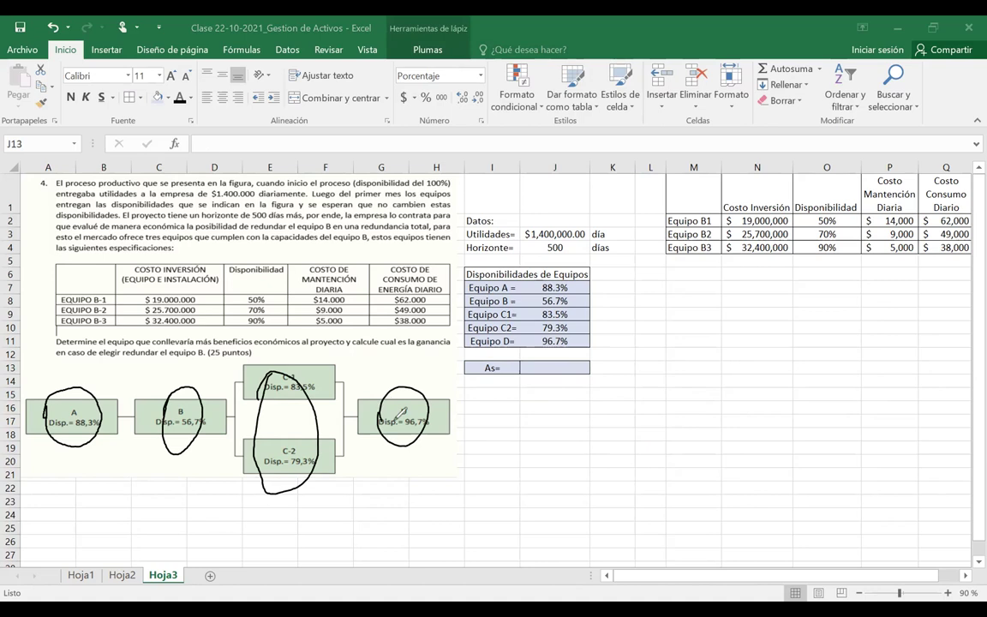
pyautogui.hotkey('ctrl', 'z')
pyautogui.hotkey('ctrl', 'z')
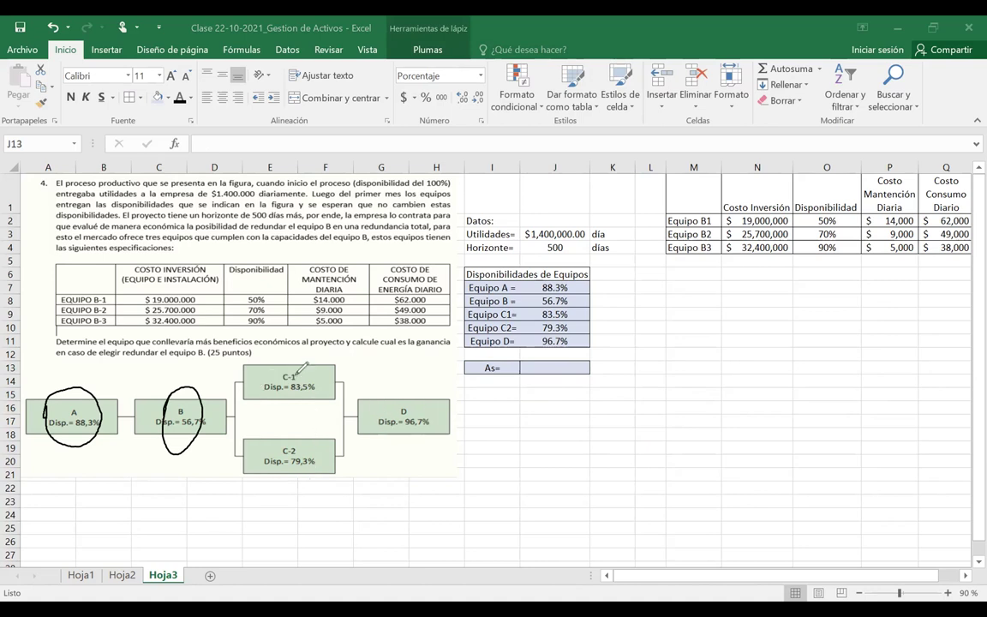
# - Circle C-1 and C-2 together and block D in black ink, and draw a check mark beneath each of the four circles
pyautogui.moveTo(287, 360)
pyautogui.mouseDown()
pyautogui.moveTo(272, 490)
pyautogui.moveTo(296, 360)
pyautogui.mouseUp()
pyautogui.moveTo(383, 399); pyautogui.dragTo(375, 422)
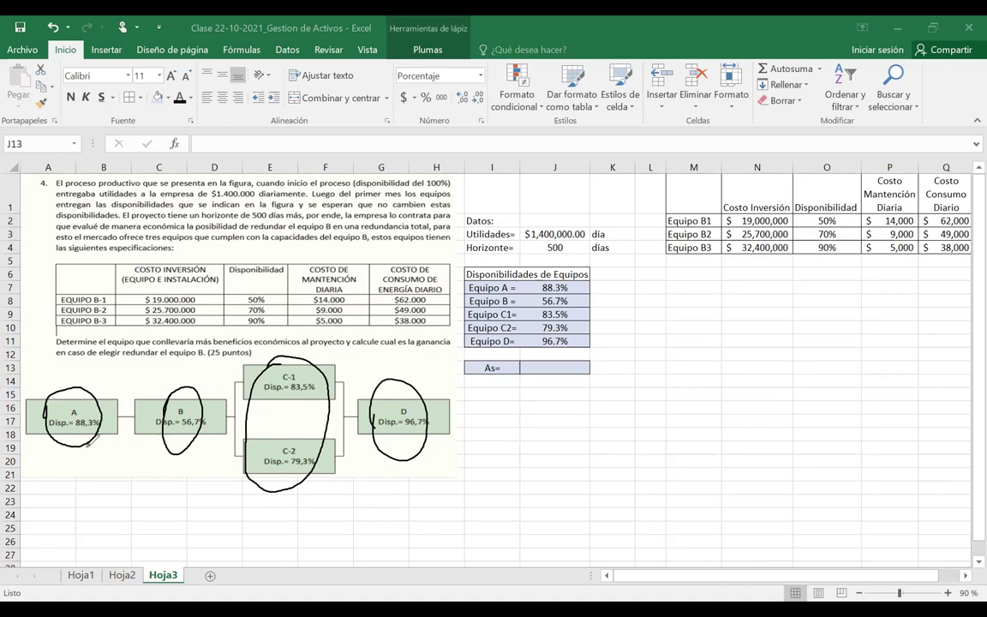
pyautogui.moveTo(81, 463); pyautogui.dragTo(78, 470)
pyautogui.moveTo(176, 467); pyautogui.dragTo(185, 463)
pyautogui.moveTo(283, 501); pyautogui.dragTo(291, 497)
pyautogui.moveTo(394, 463); pyautogui.dragTo(402, 452)
# - Start the system availability formula in J13 as =J7*J8*()*J11, with empty parentheses for the parallel C equipment
pyautogui.click(541, 366)
pyautogui.write('=')
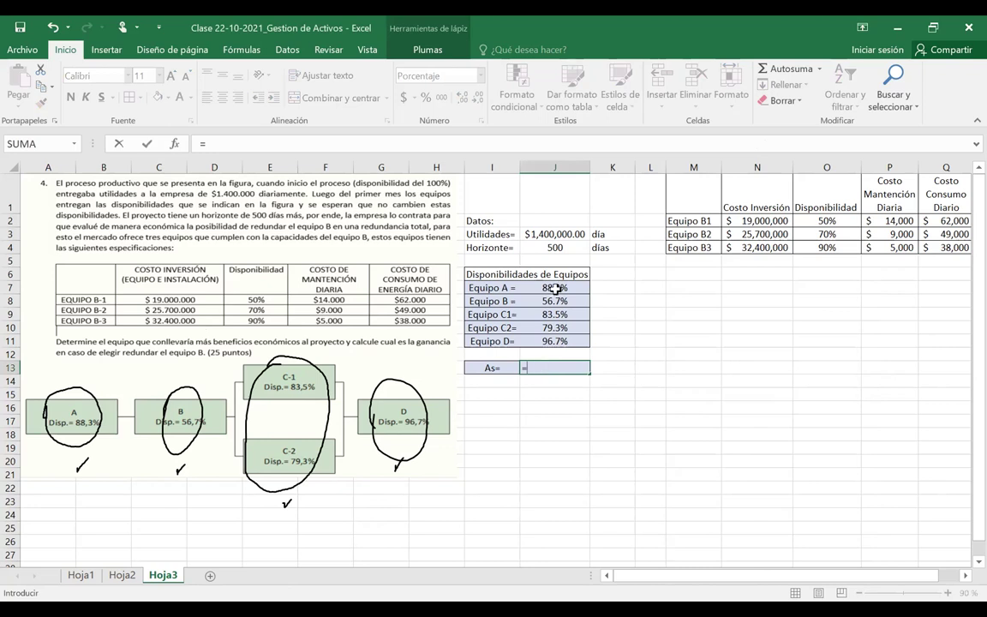
pyautogui.click(557, 289)
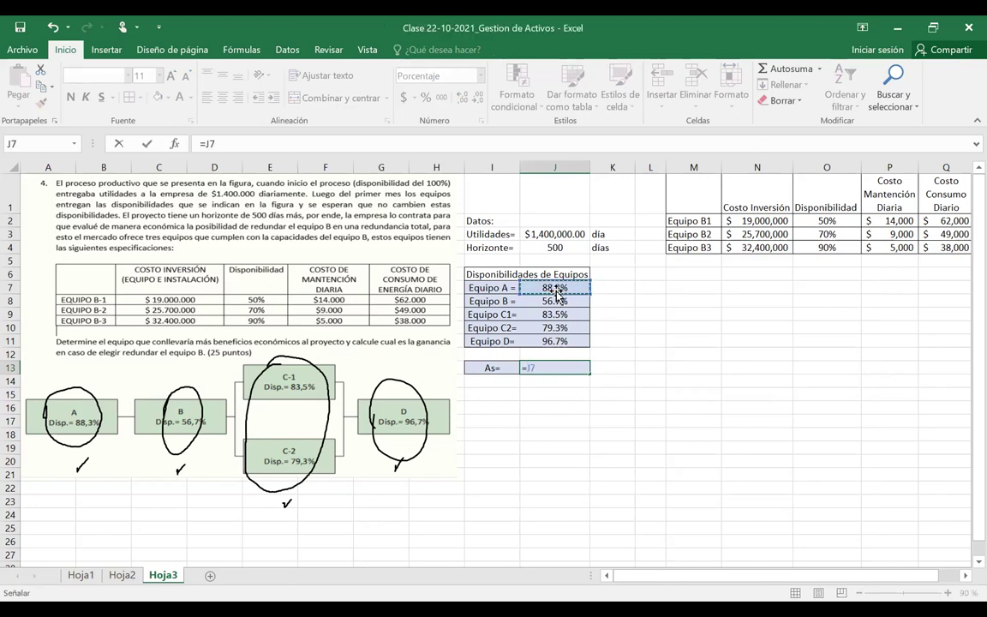
pyautogui.write('*')
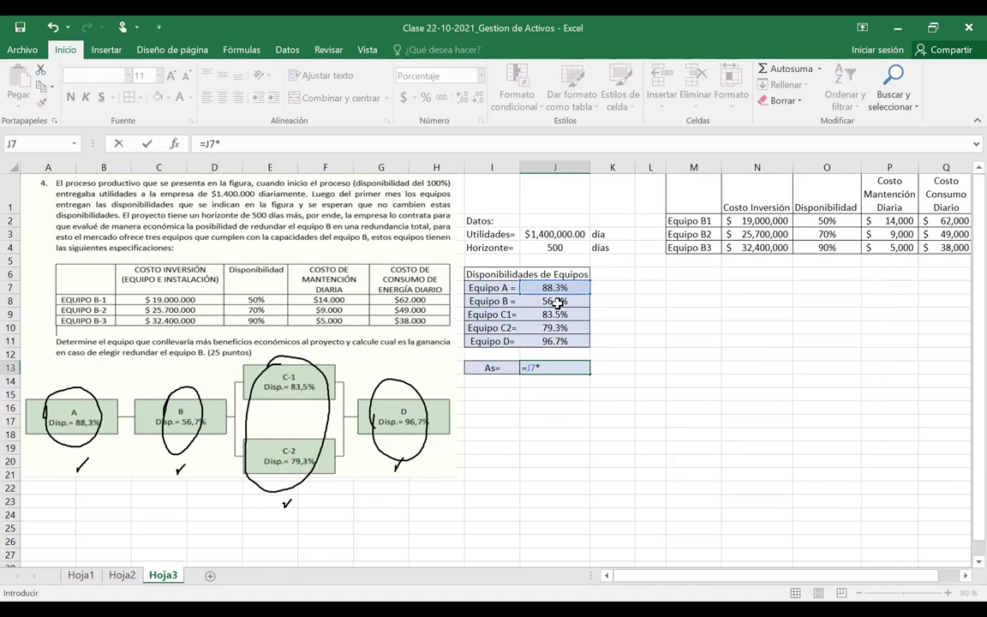
pyautogui.click(558, 302)
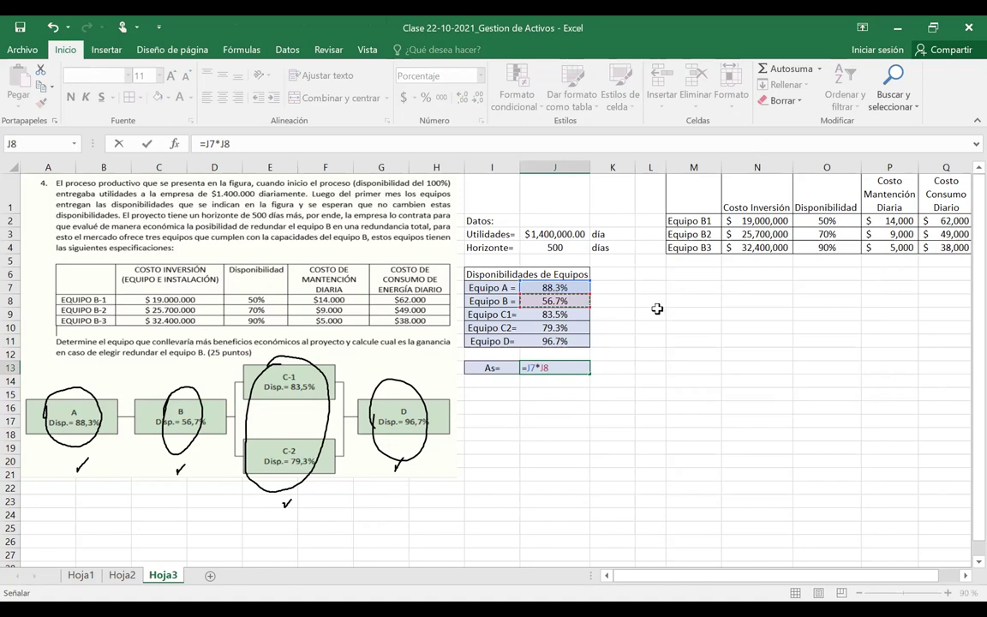
pyautogui.write('*')
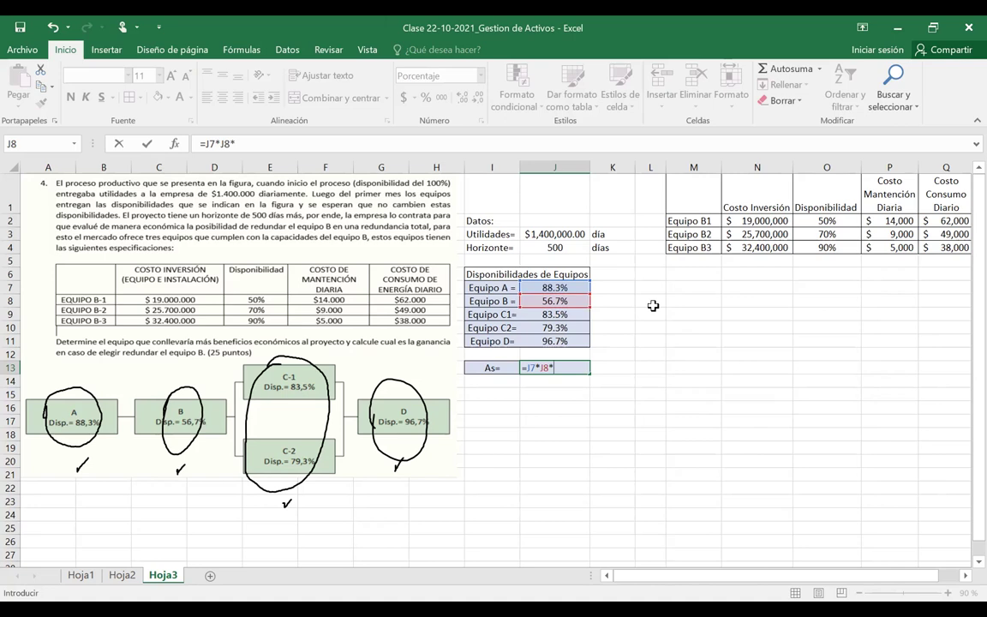
pyautogui.write('()*')
pyautogui.click(536, 341)
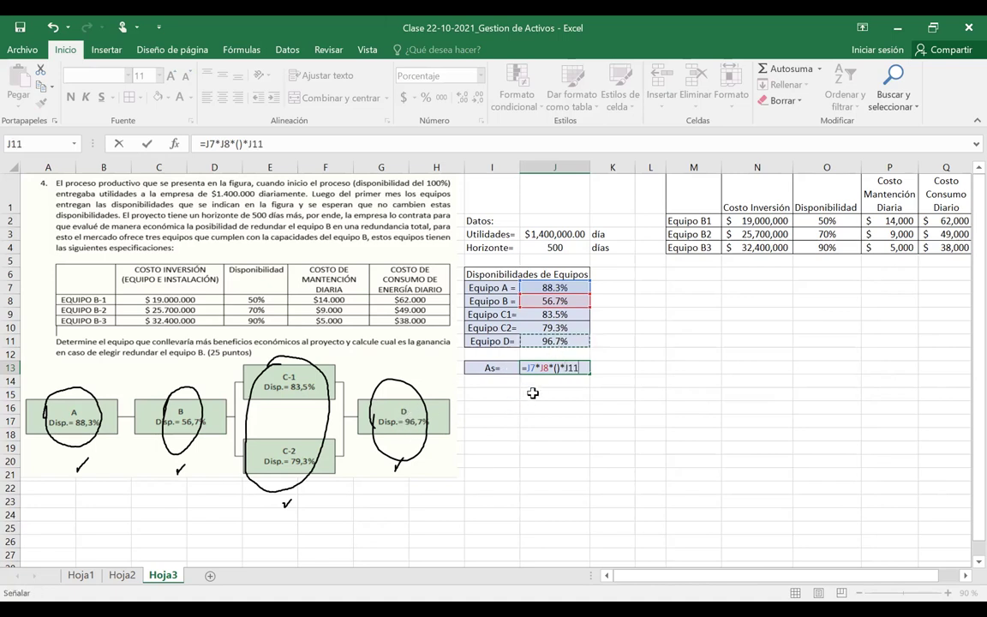
# - Inside the empty parentheses of the J13 availability formula, enter 1-(1-J9 to represent equipo C1's unavailability
pyautogui.press('F2')
pyautogui.press('Left')
pyautogui.press('Left')
pyautogui.press('Left')
pyautogui.press('Left')
pyautogui.press('Left')
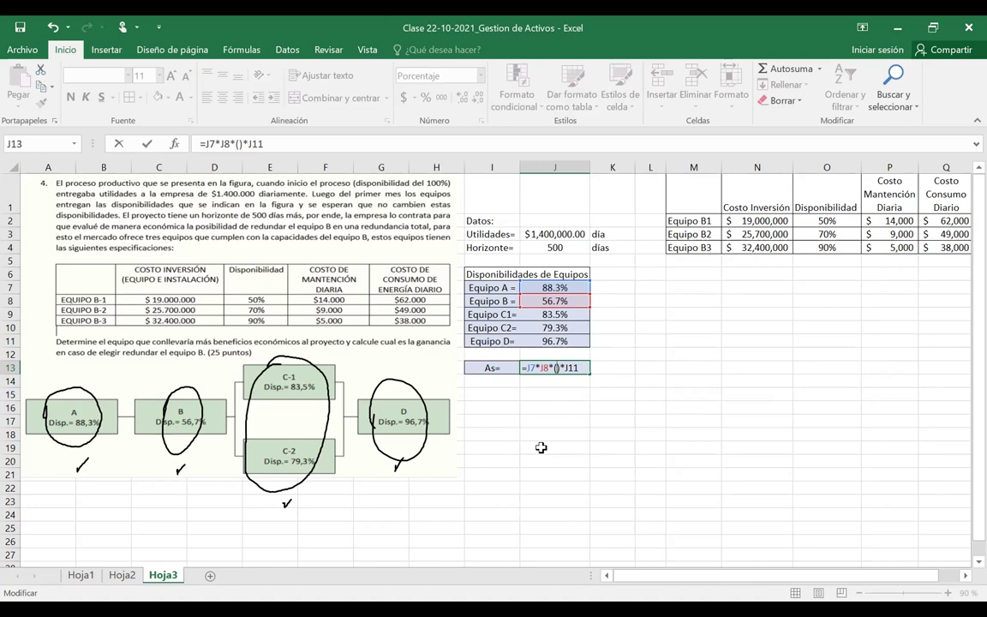
pyautogui.write('1')
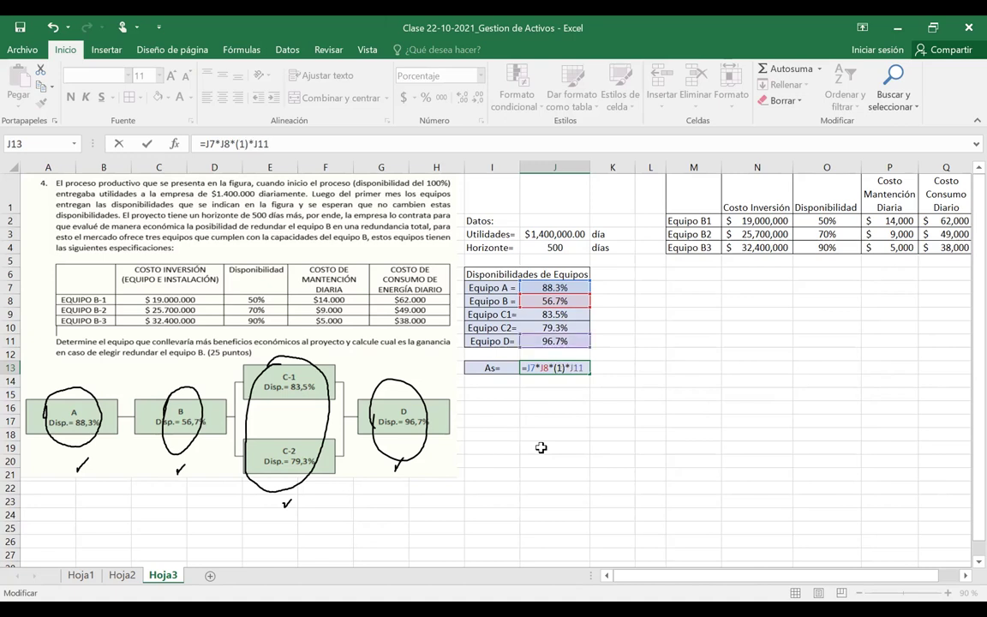
pyautogui.write('-')
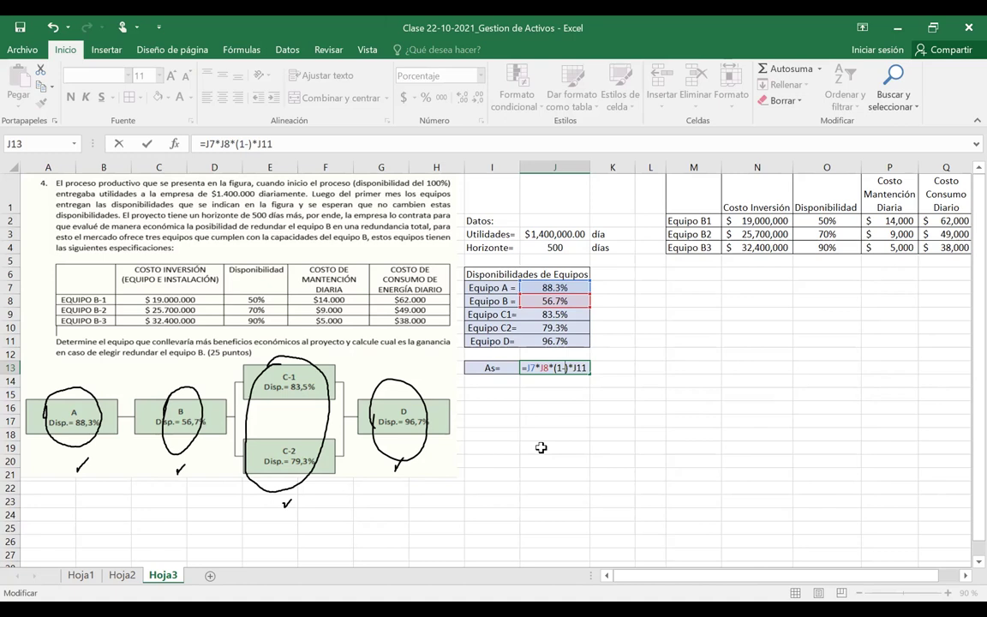
pyautogui.write('(')
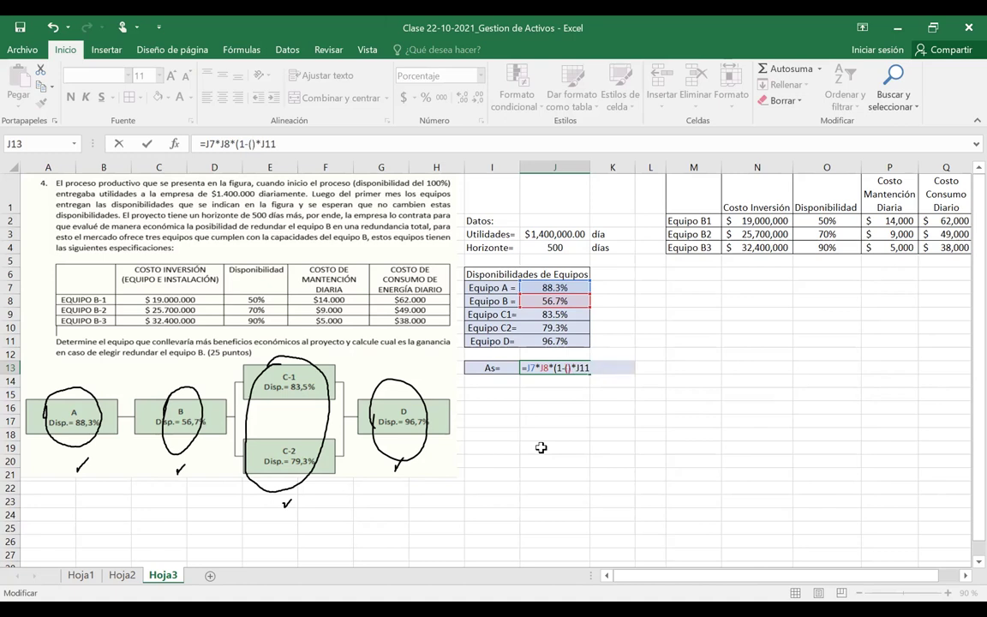
pyautogui.write('1-')
pyautogui.click(553, 318)
# - Multiply by the factor (1-J10) for equipo C2, completing the formula as =J7*J8*(1-(1-J9)*(1-J10))*J11
pyautogui.write(')*(')
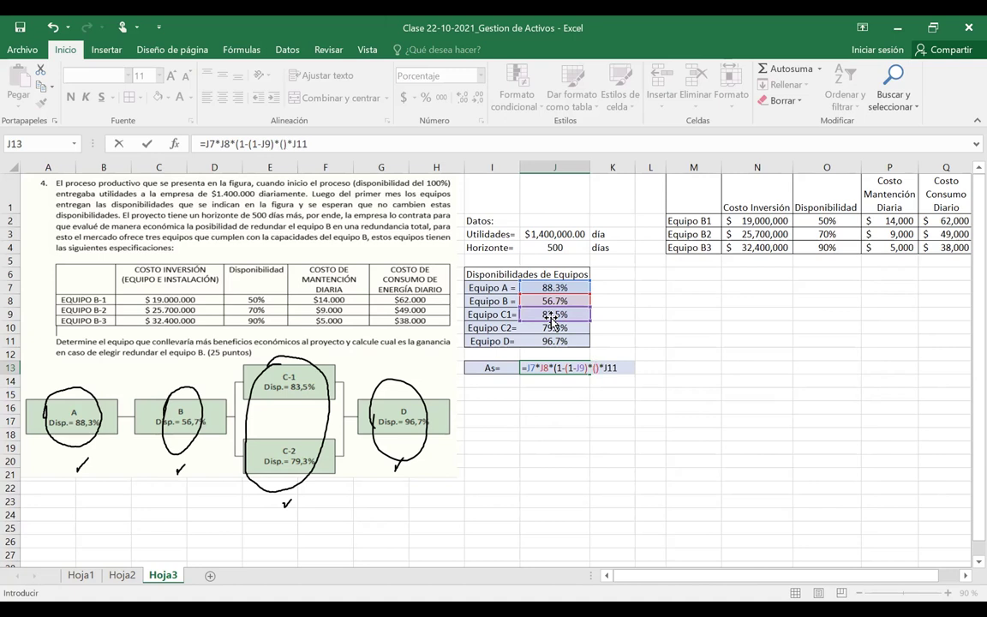
pyautogui.write('1')
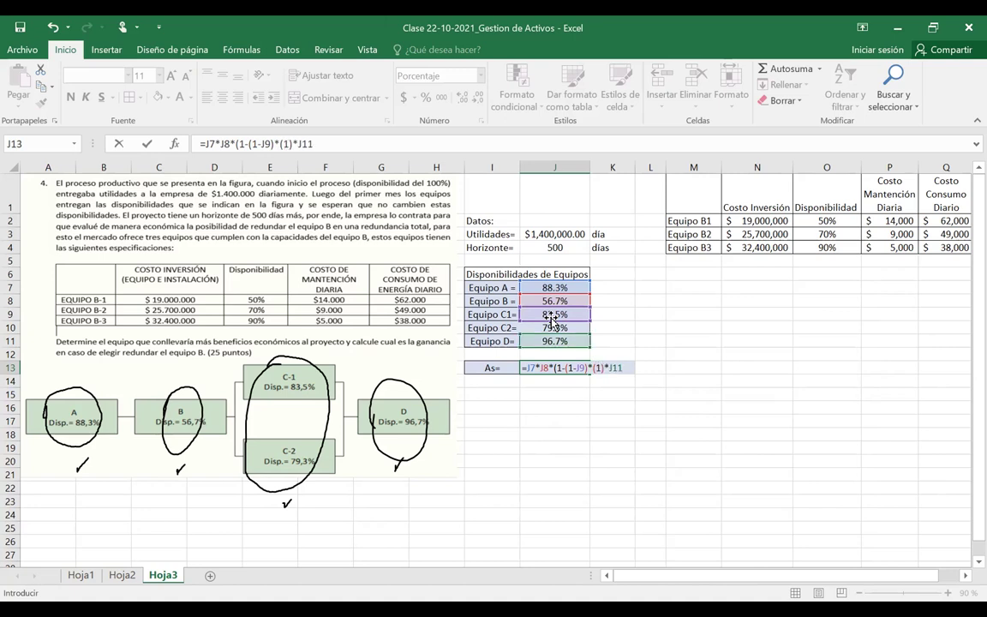
pyautogui.write('-')
pyautogui.click(557, 328)
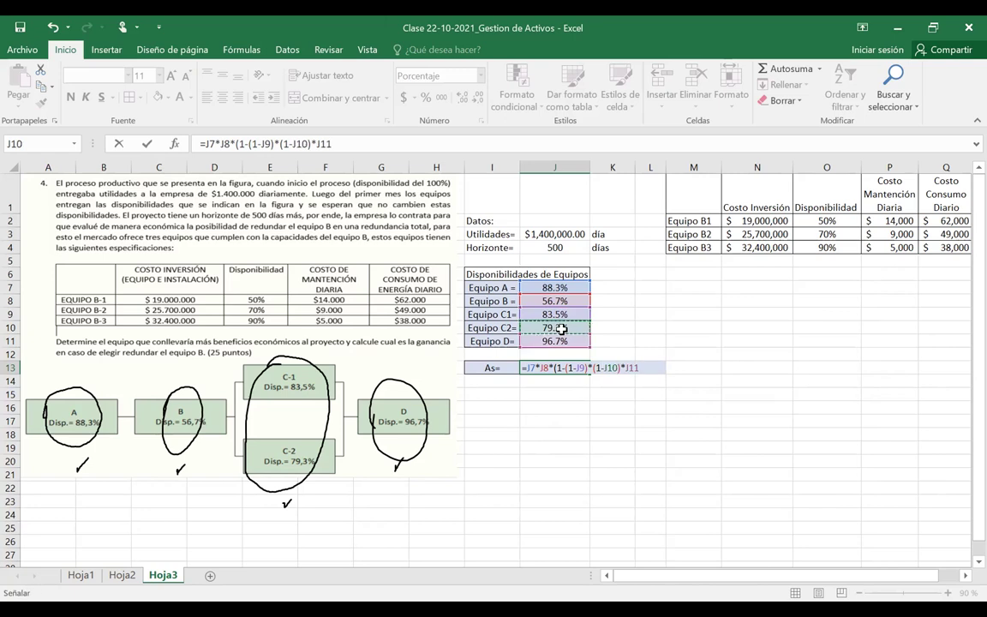
pyautogui.write(')')
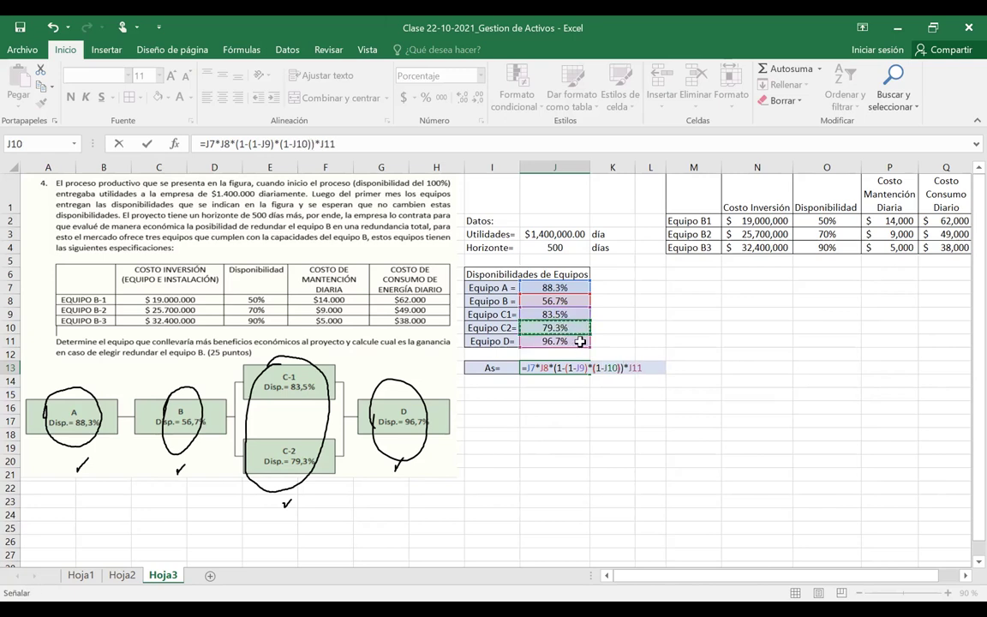
pyautogui.click(623, 367)
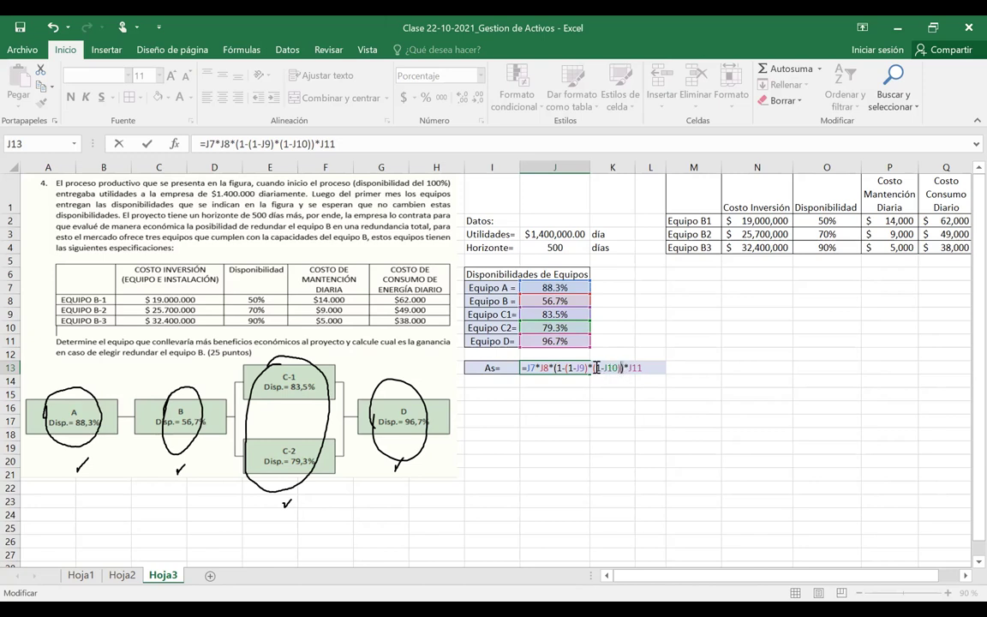
pyautogui.moveTo(595, 367); pyautogui.dragTo(619, 369)
pyautogui.moveTo(564, 369); pyautogui.dragTo(623, 404)
pyautogui.click(622, 406)
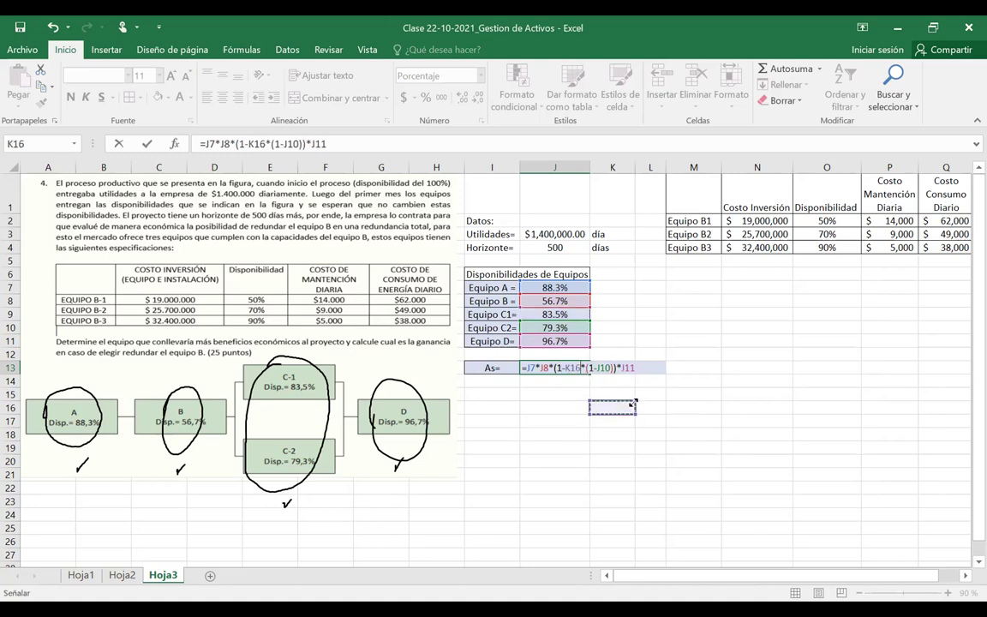
pyautogui.click(555, 314)
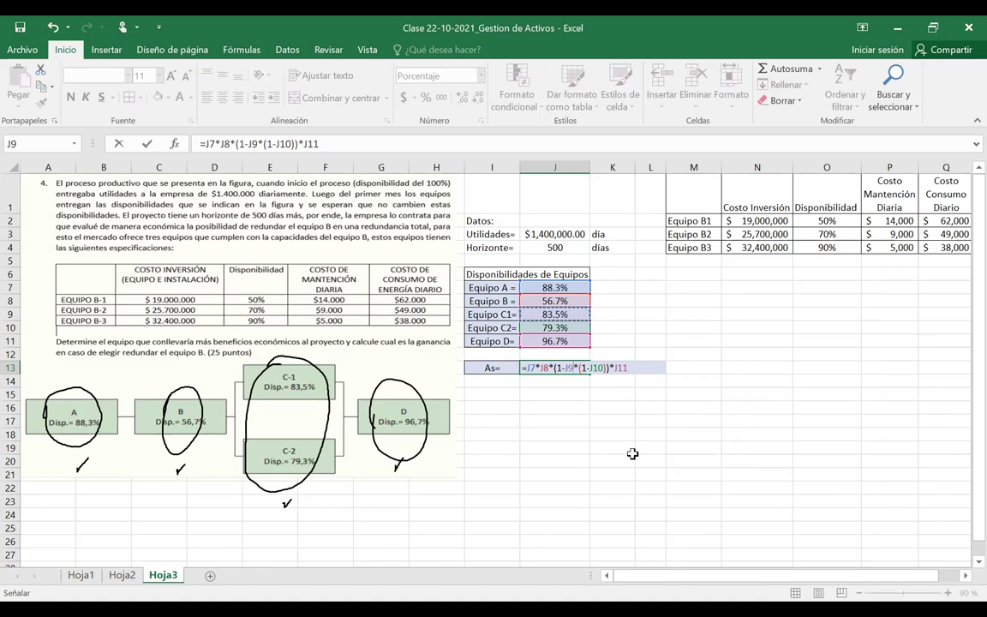
pyautogui.write(')')
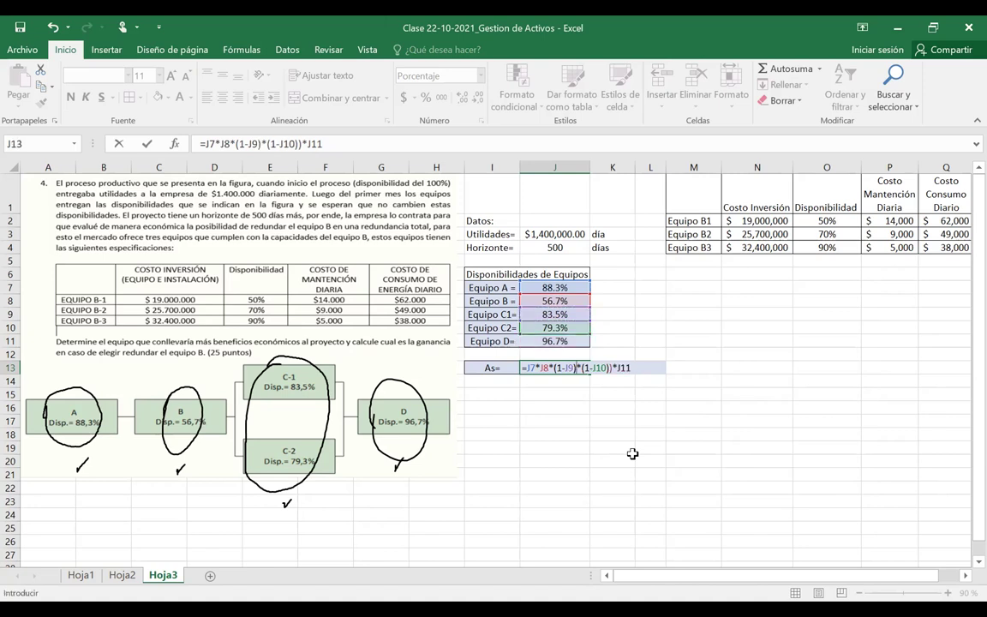
pyautogui.press('BackSpace')
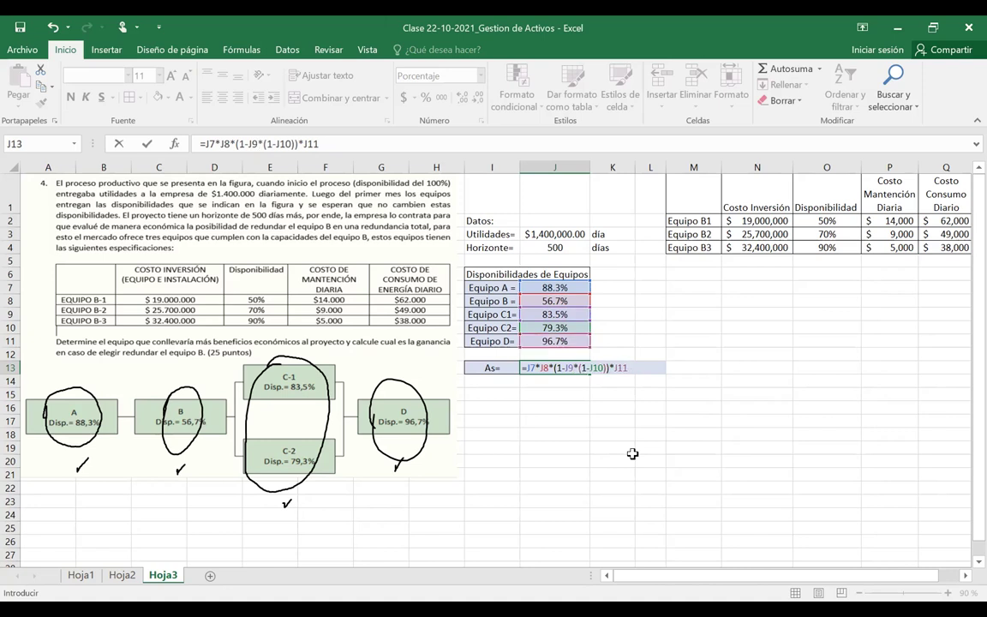
pyautogui.press('BackSpace')
pyautogui.press('BackSpace')
pyautogui.press('BackSpace')
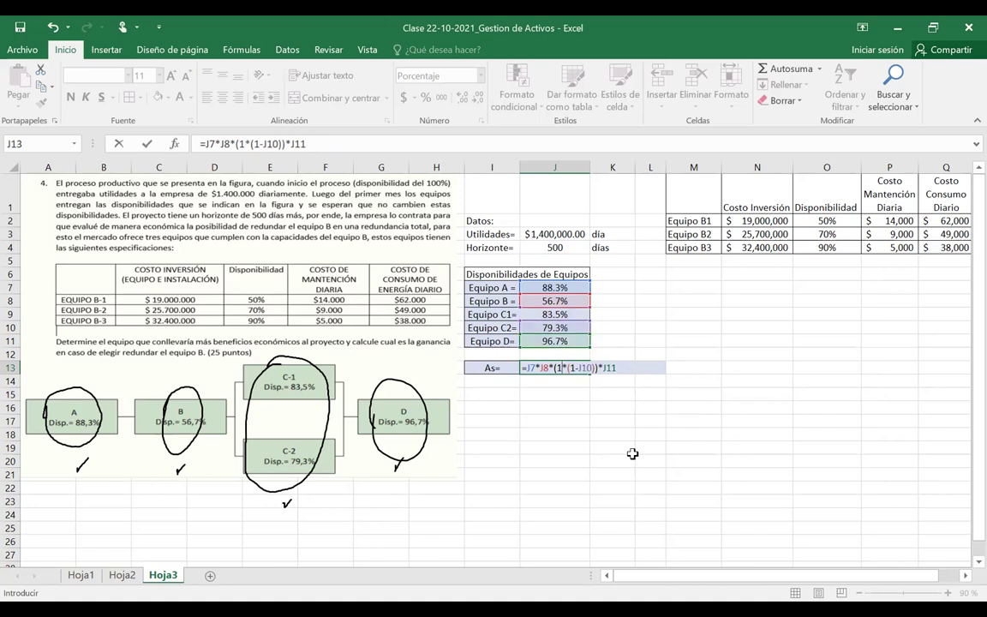
# - Restore the -(1-J9) term before *(1-J10) in J13 and enter the formula =J7*J8*(1-(1-J9)*(1-J10))*J11
pyautogui.write('-')
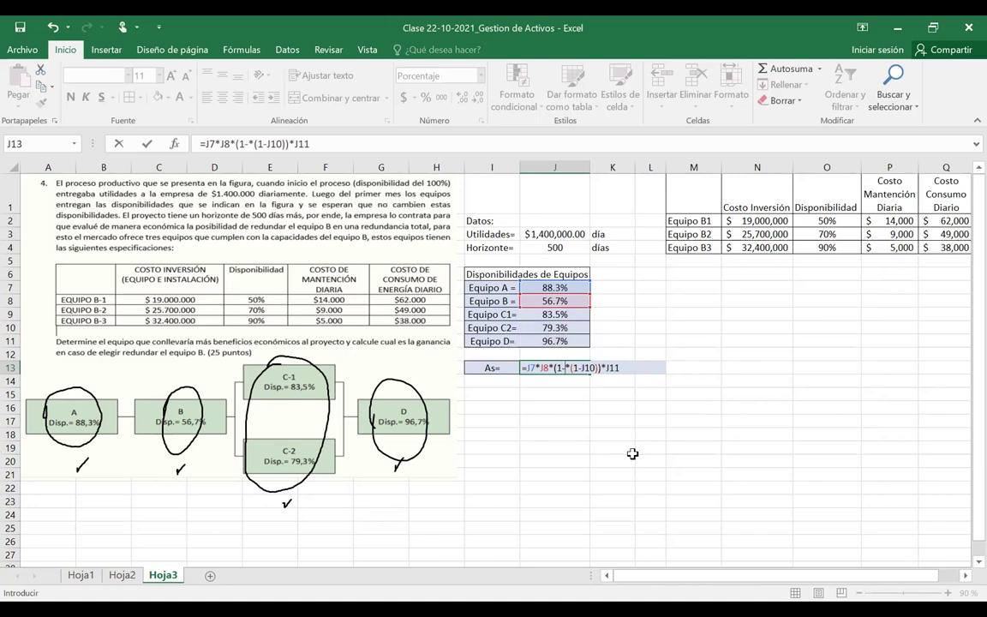
pyautogui.write('()')
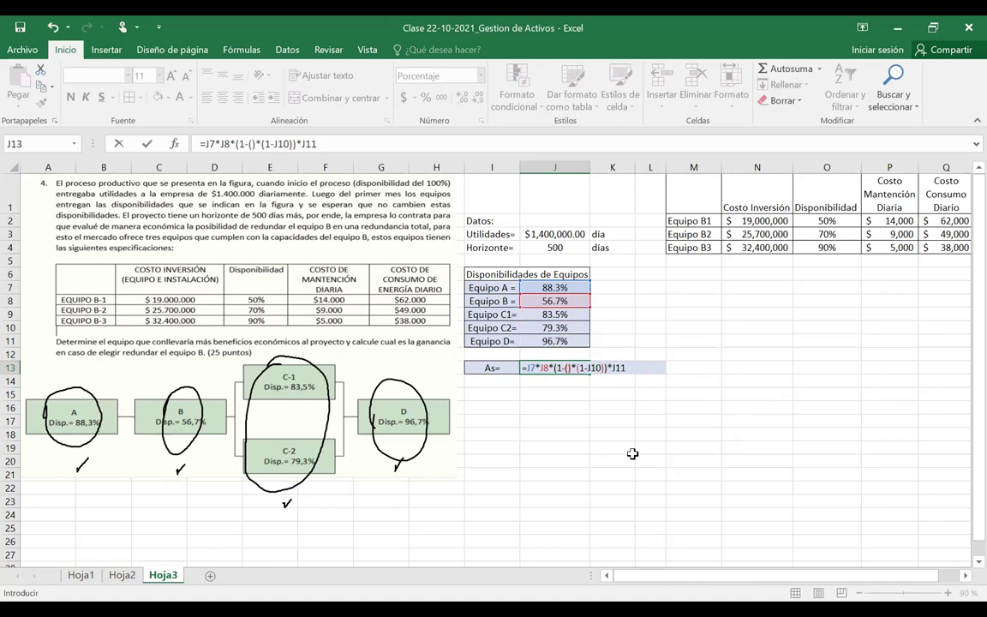
pyautogui.press('Return')
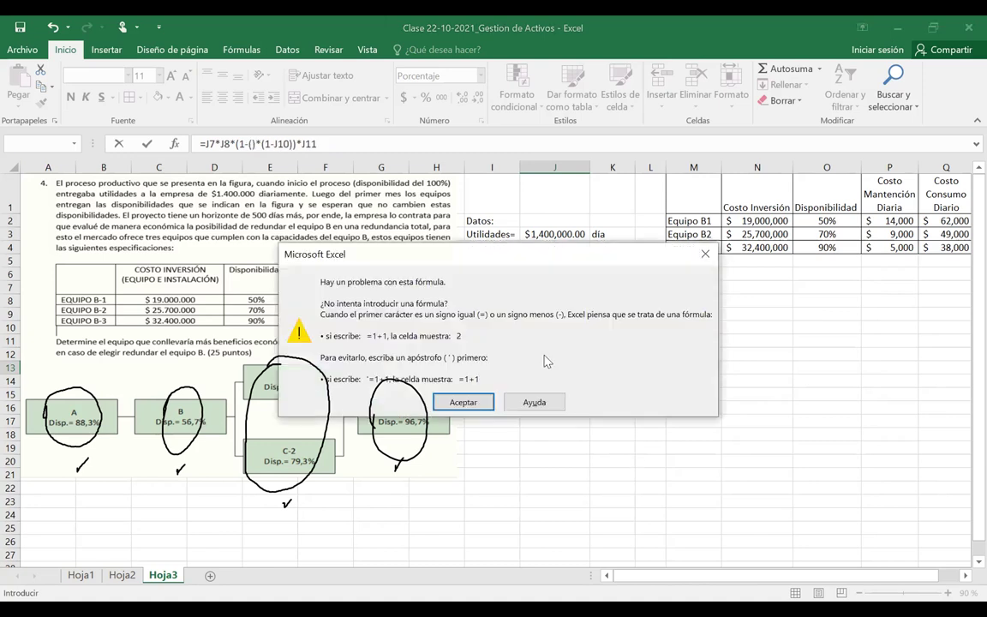
pyautogui.click(463, 402)
pyautogui.write('1-')
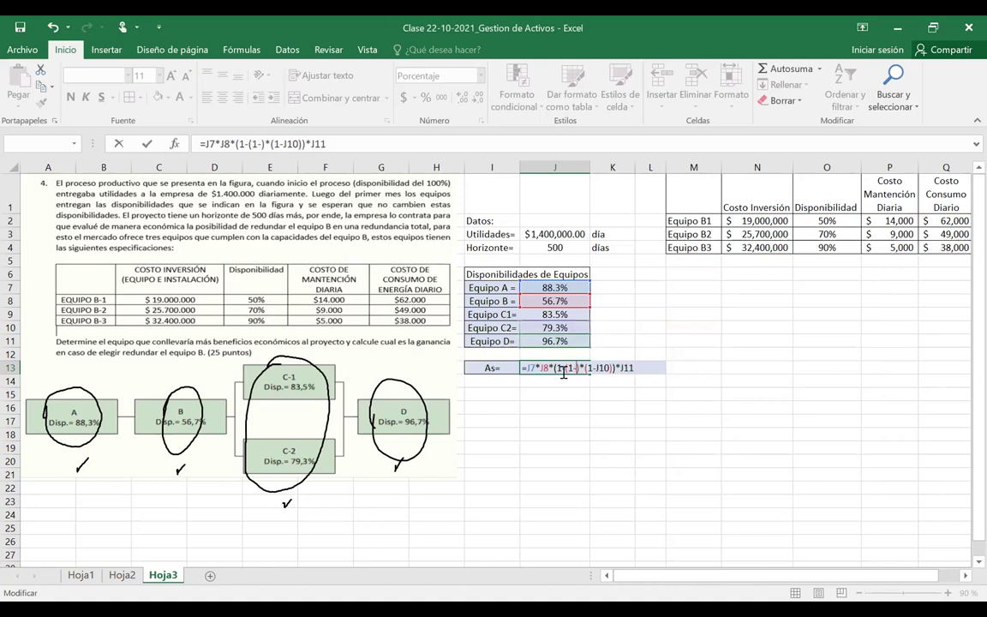
pyautogui.click(556, 314)
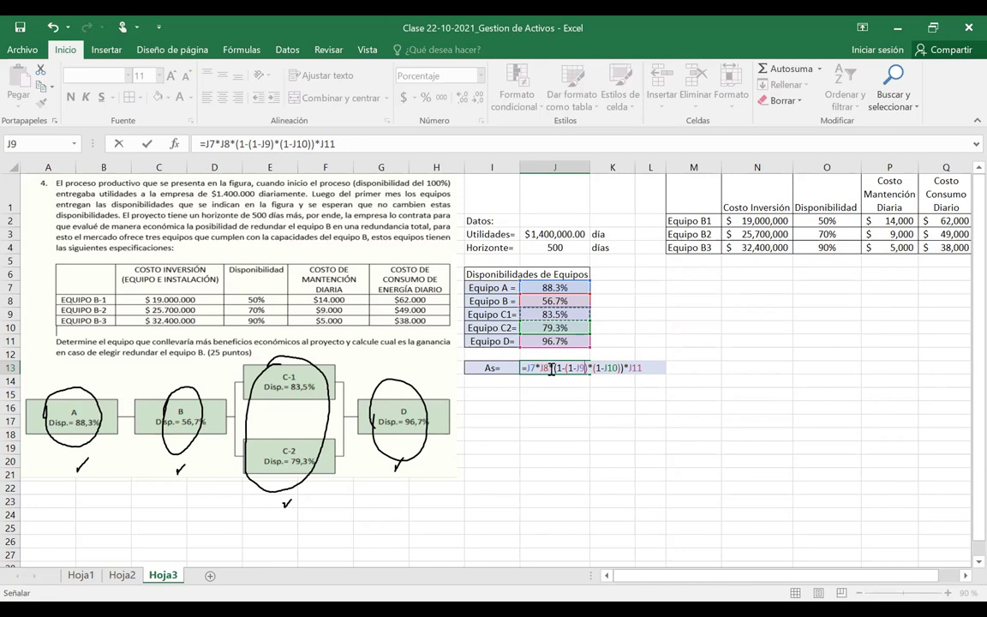
pyautogui.press('Return')
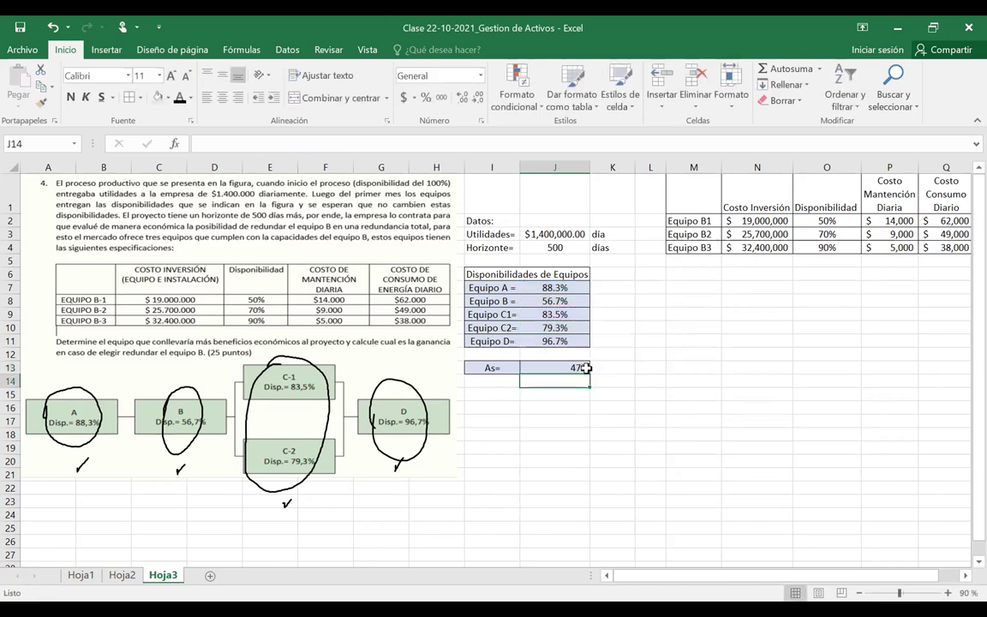
# - Show the system availability percentage in J13 with two decimal places
pyautogui.rightClick(530, 367)
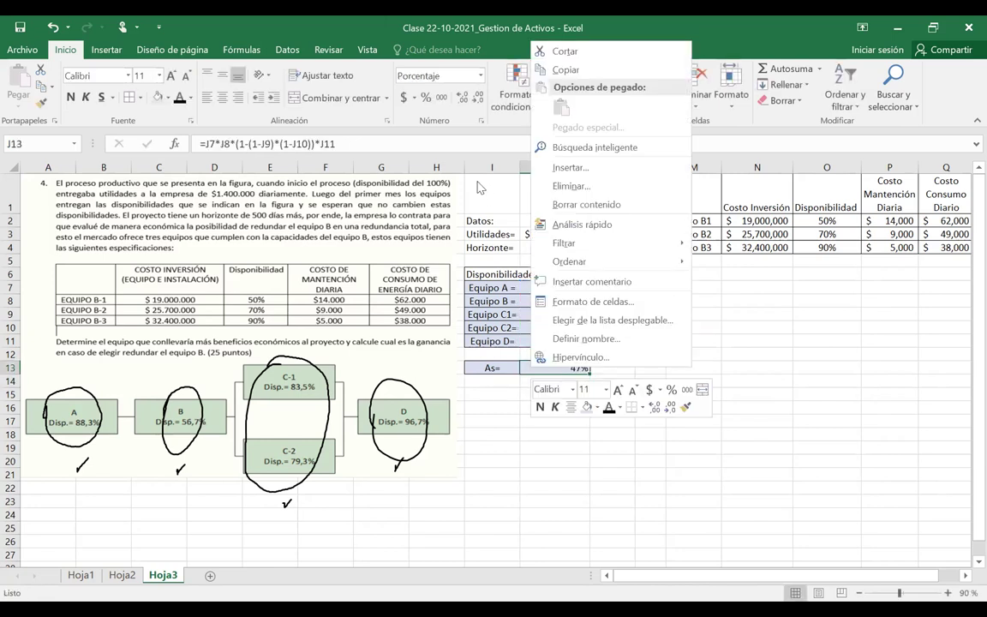
pyautogui.click(461, 100)
pyautogui.click(461, 99)
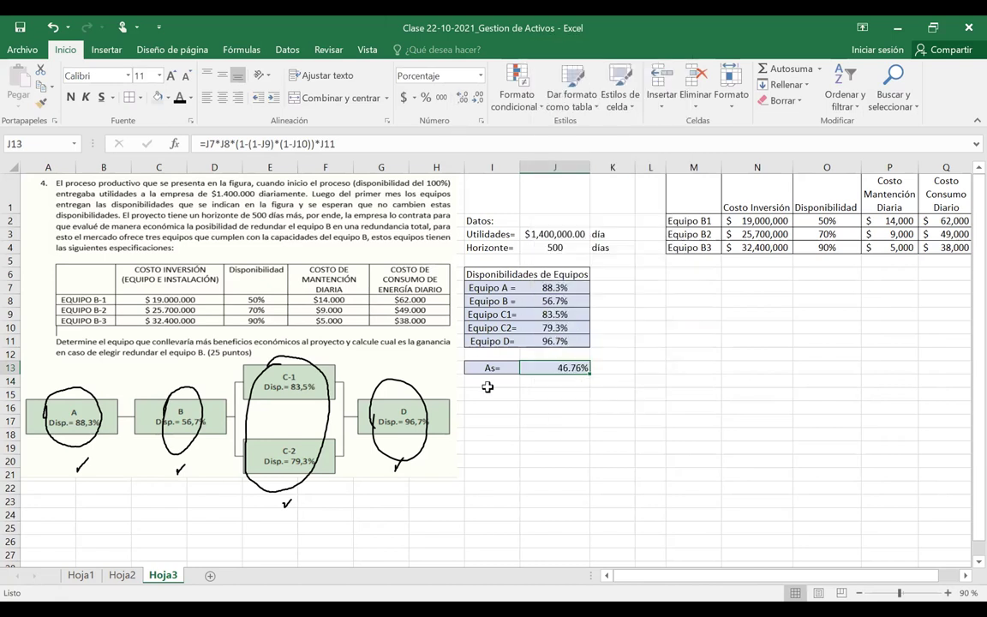
pyautogui.click(574, 432)
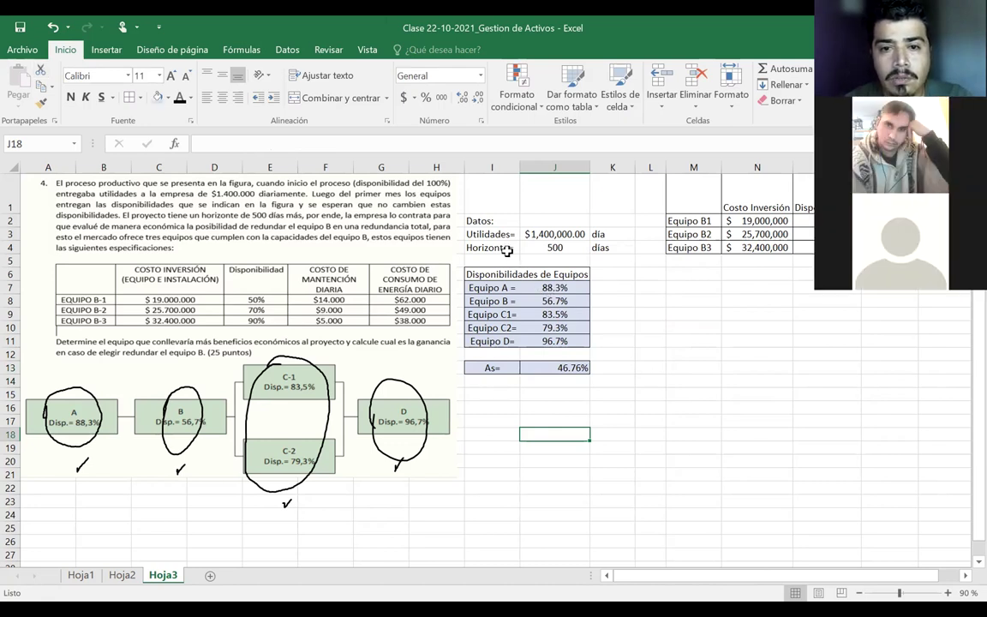
# - Apply a light gold fill and cell borders to the Utilidades and Horizonte data in I3:K4
pyautogui.moveTo(485, 234); pyautogui.dragTo(601, 246)
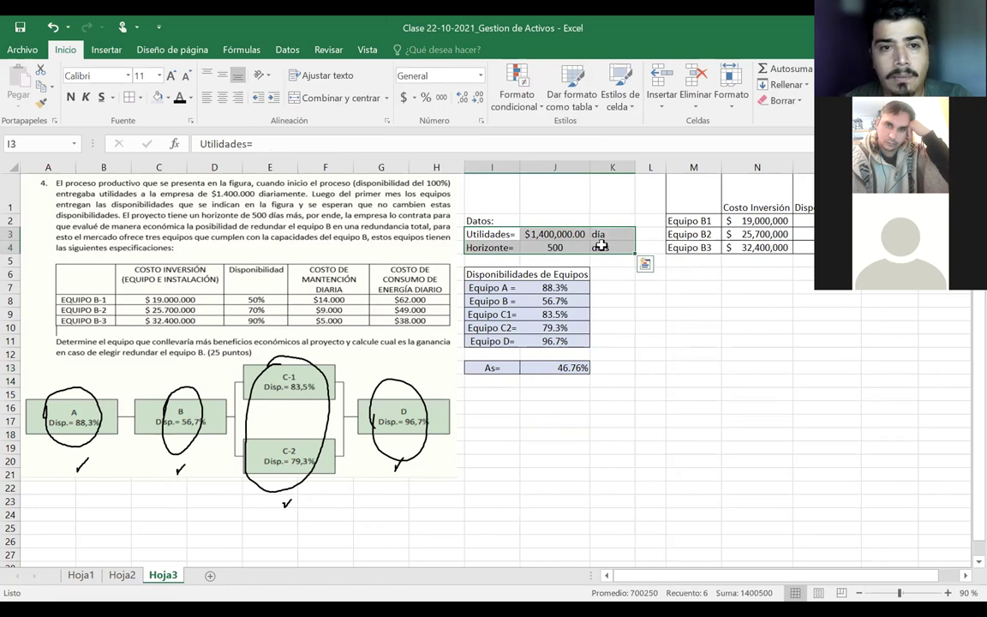
pyautogui.click(169, 97)
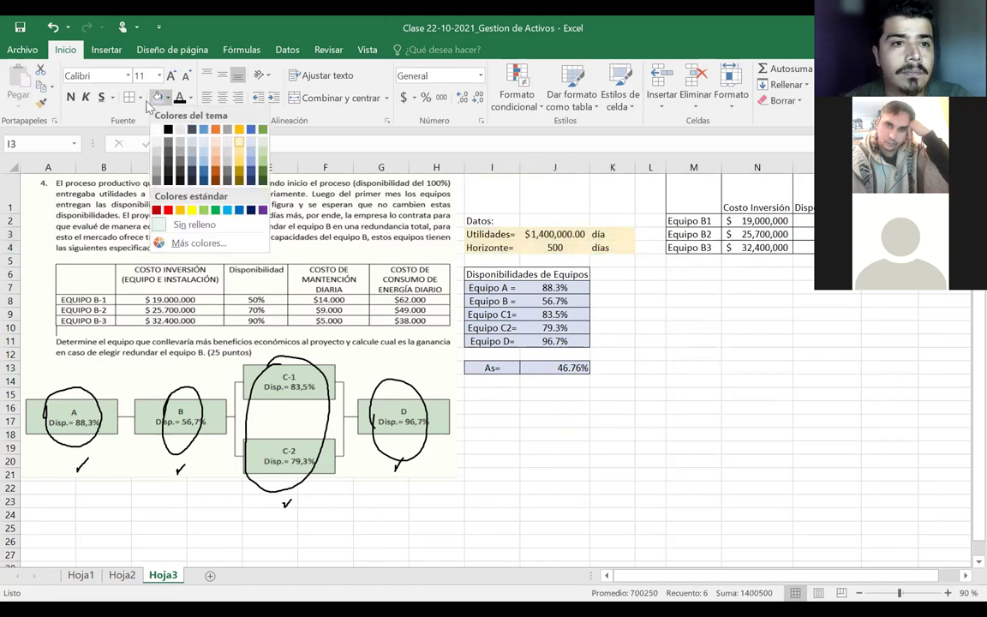
pyautogui.click(552, 420)
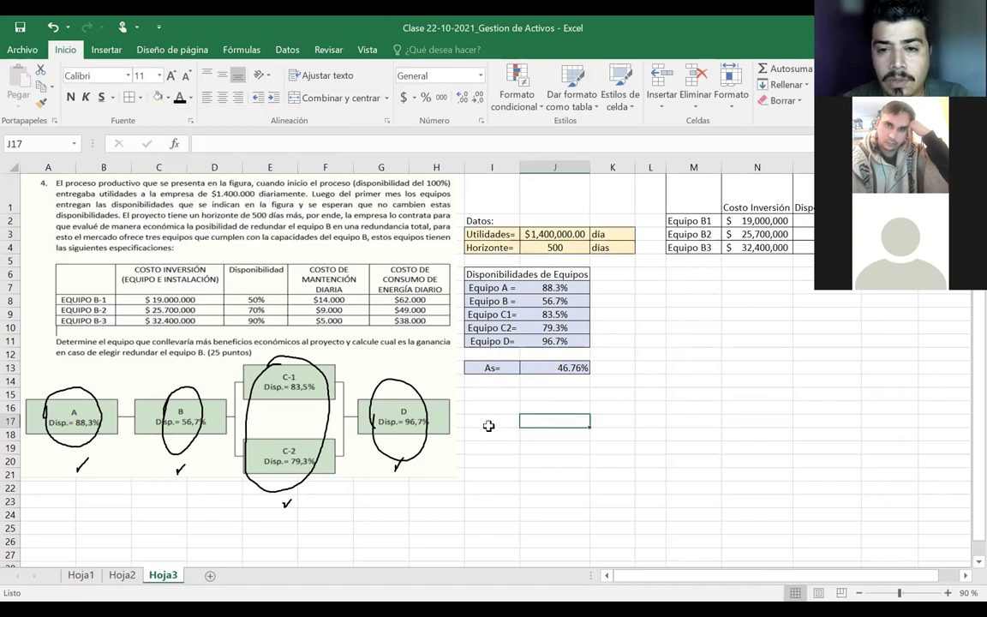
# - Enter the heading Actualidad in I15 and the label Utilidades= in I16
pyautogui.click(495, 393)
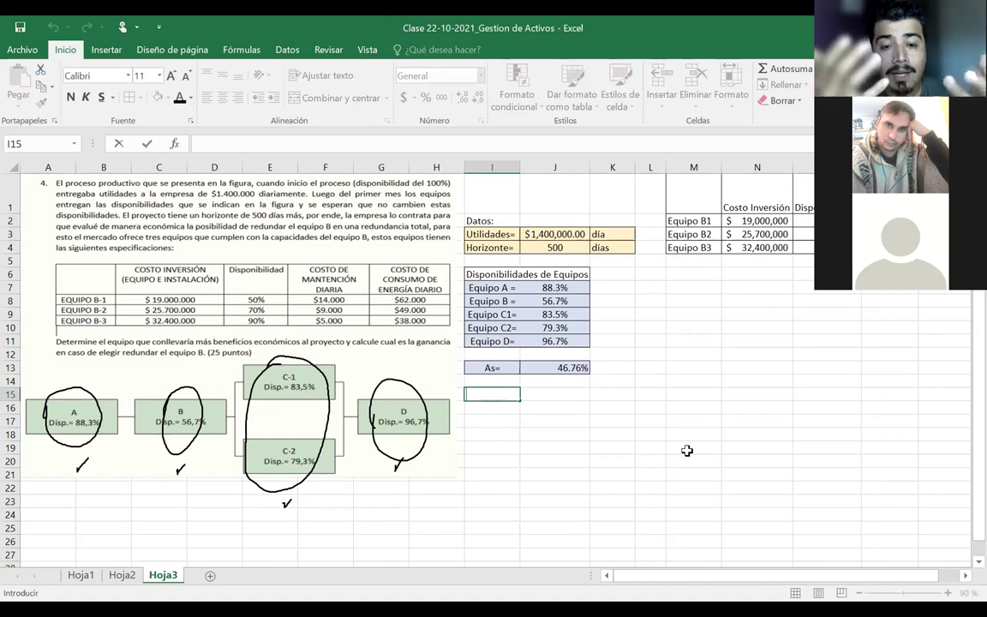
pyautogui.write('A')
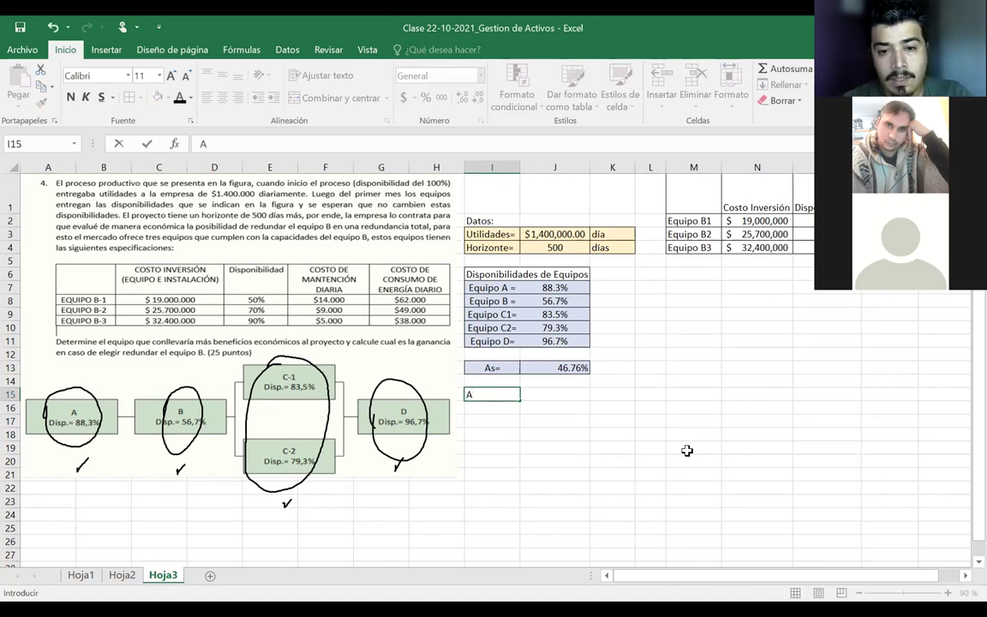
pyautogui.write('ctual')
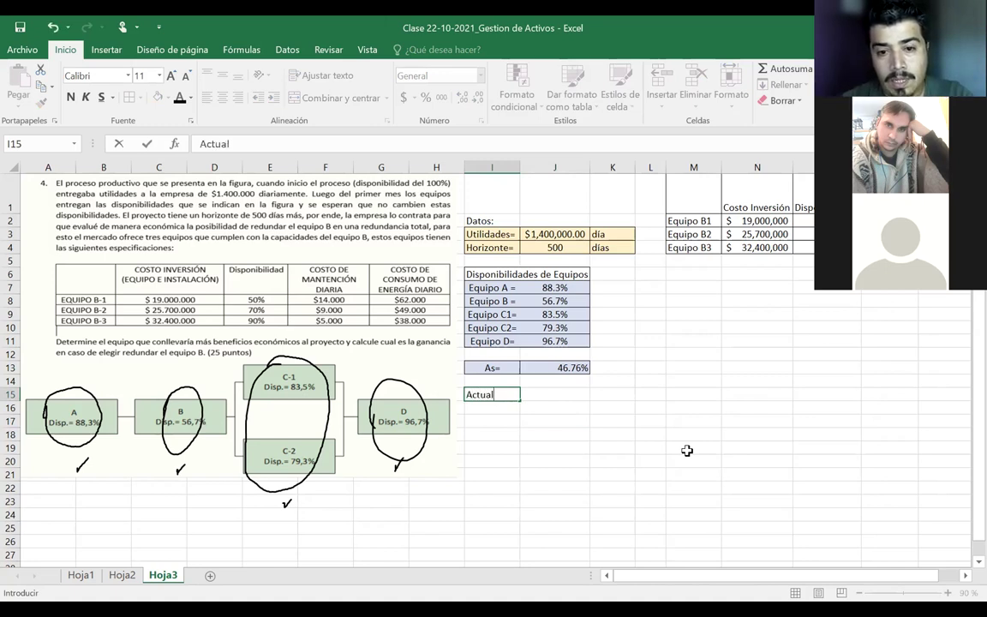
pyautogui.write('idad')
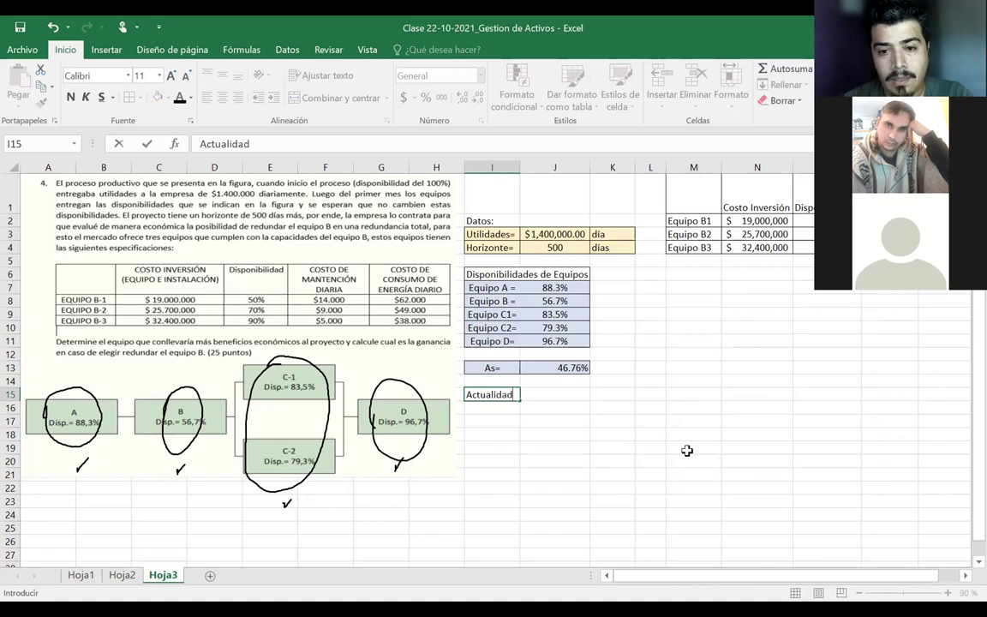
pyautogui.click(501, 407)
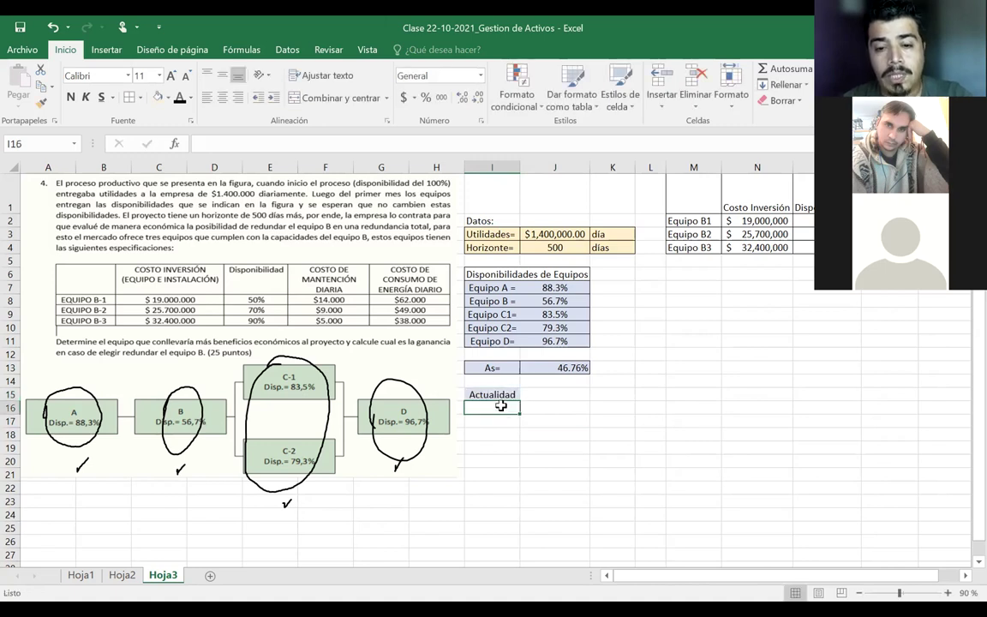
pyautogui.write('Utilidad')
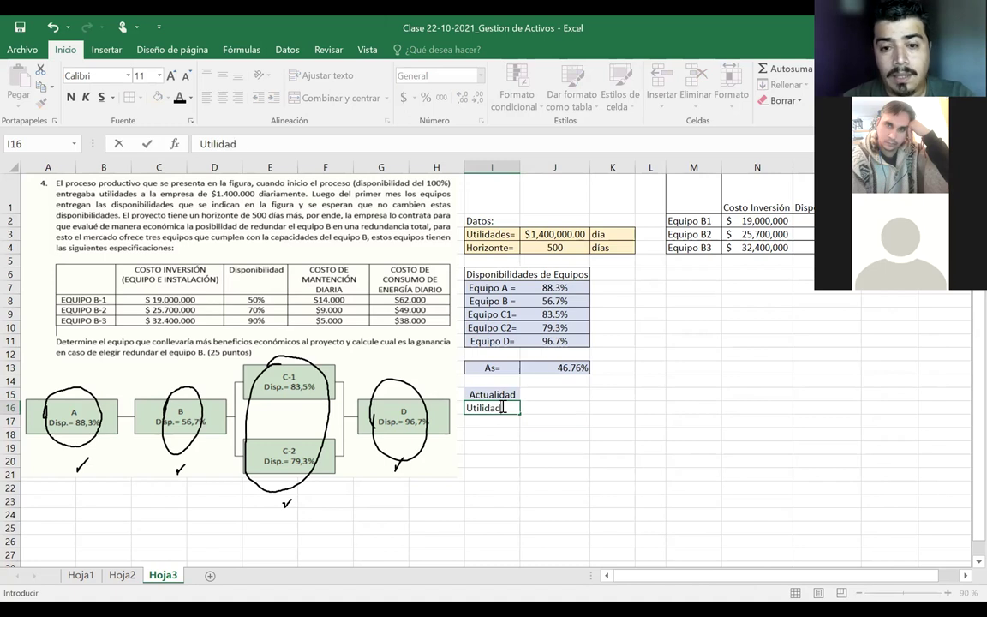
pyautogui.write('es=')
pyautogui.press('Tab')
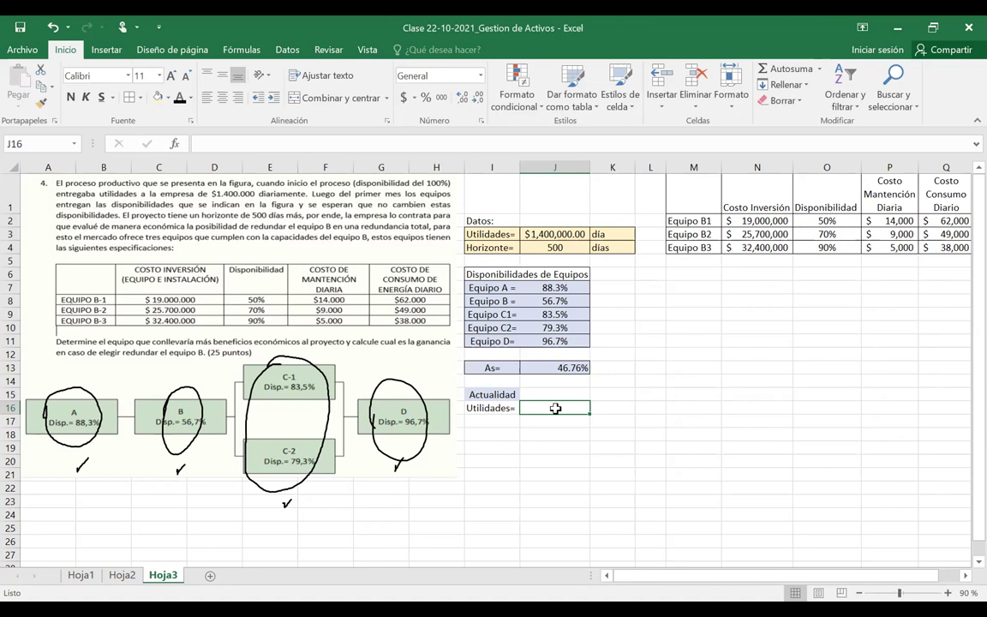
# - Calculate the current daily profit in J16 with =J3*J13 and enter the unit día in K16
pyautogui.write('=')
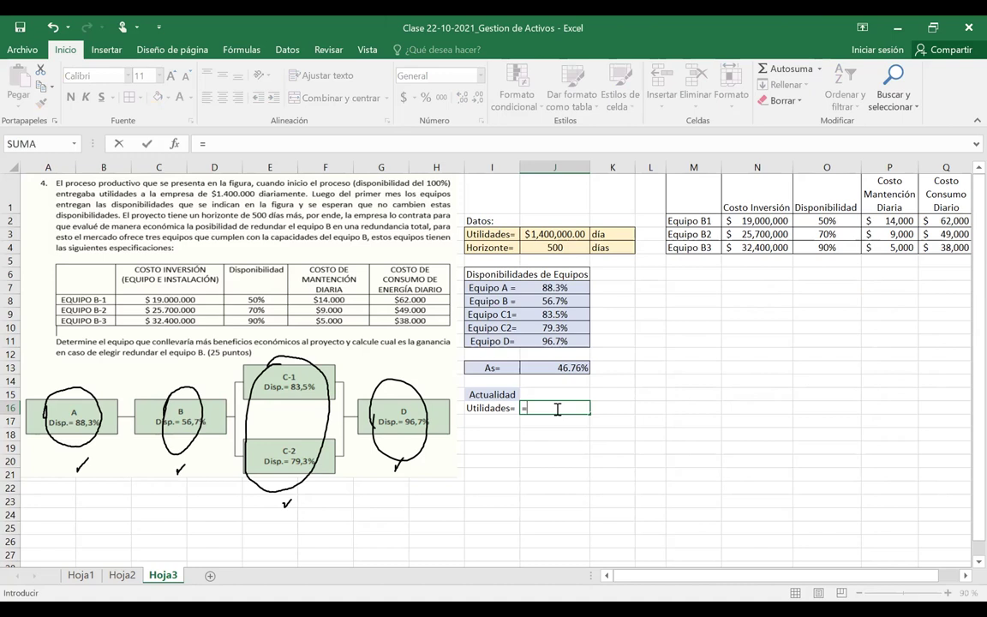
pyautogui.click(547, 235)
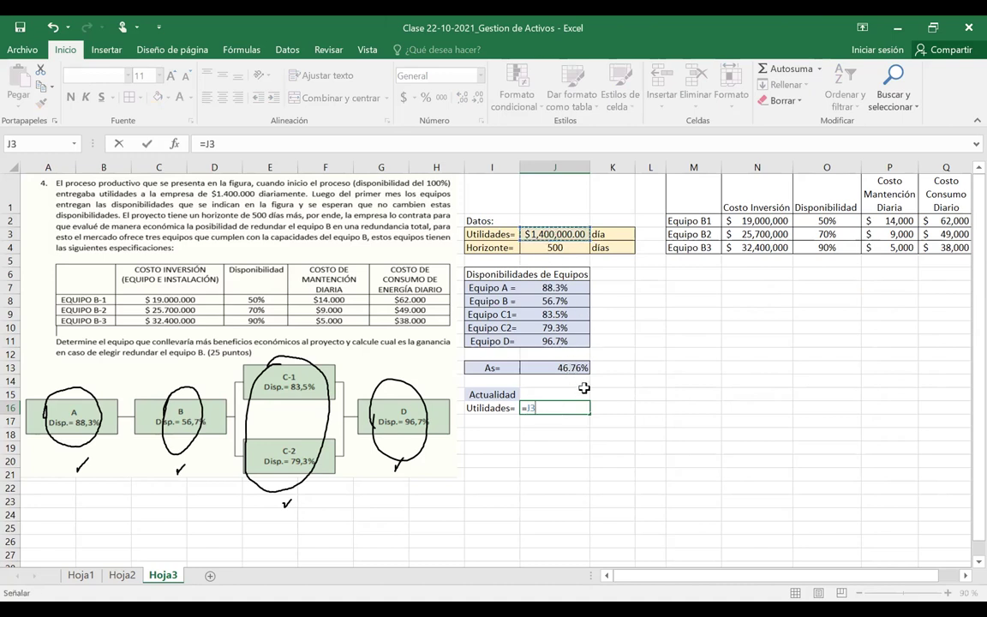
pyautogui.write('*')
pyautogui.click(578, 367)
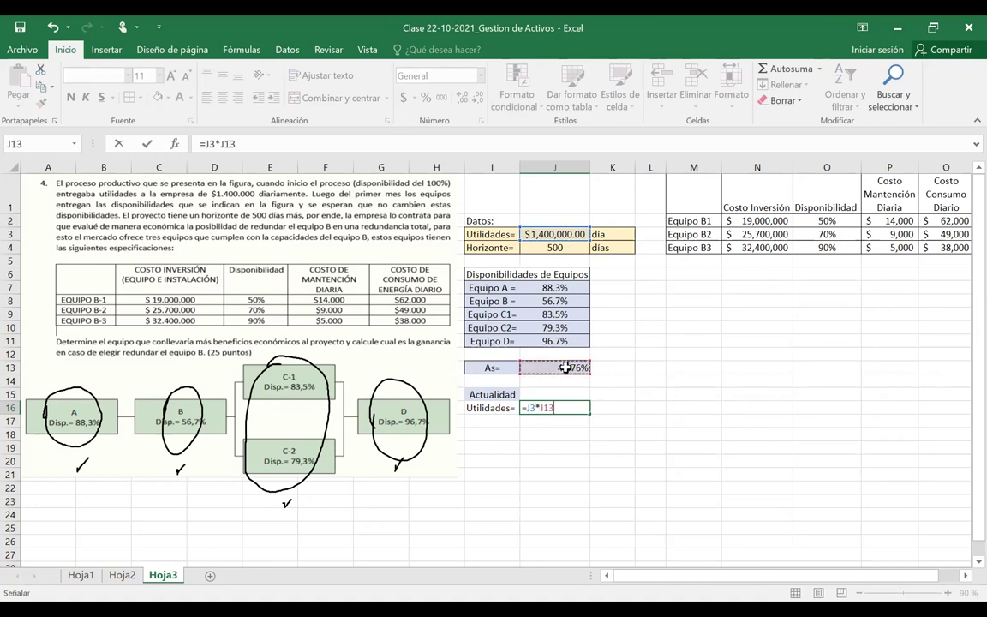
pyautogui.press('Return')
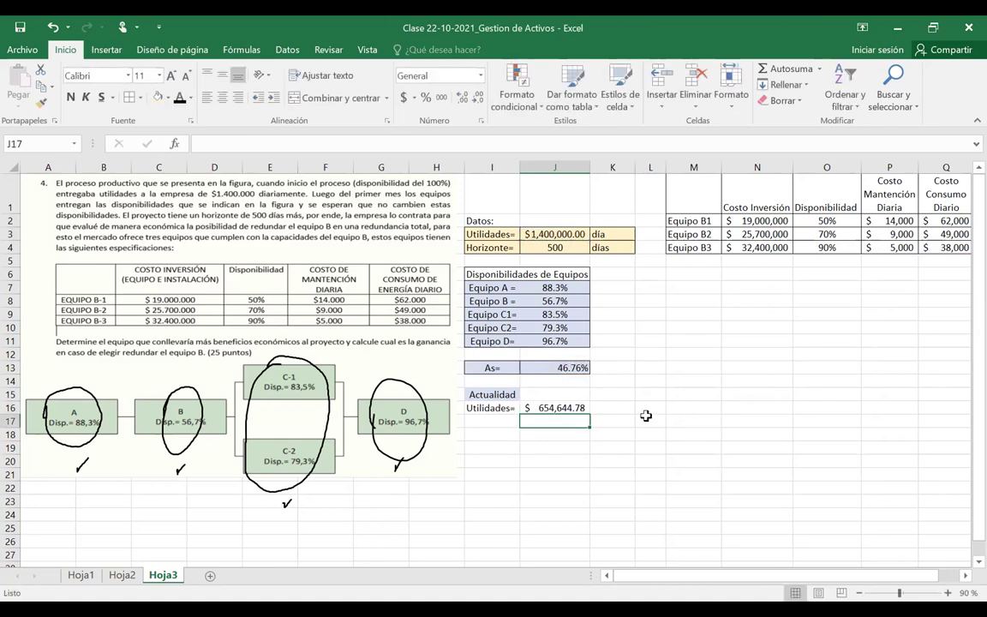
pyautogui.click(577, 408)
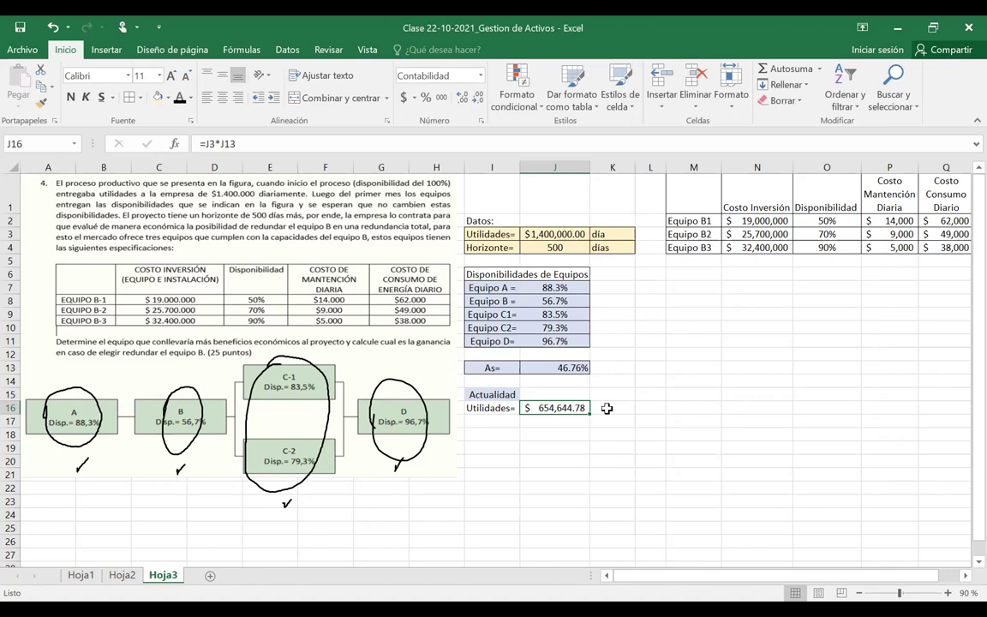
pyautogui.click(605, 410)
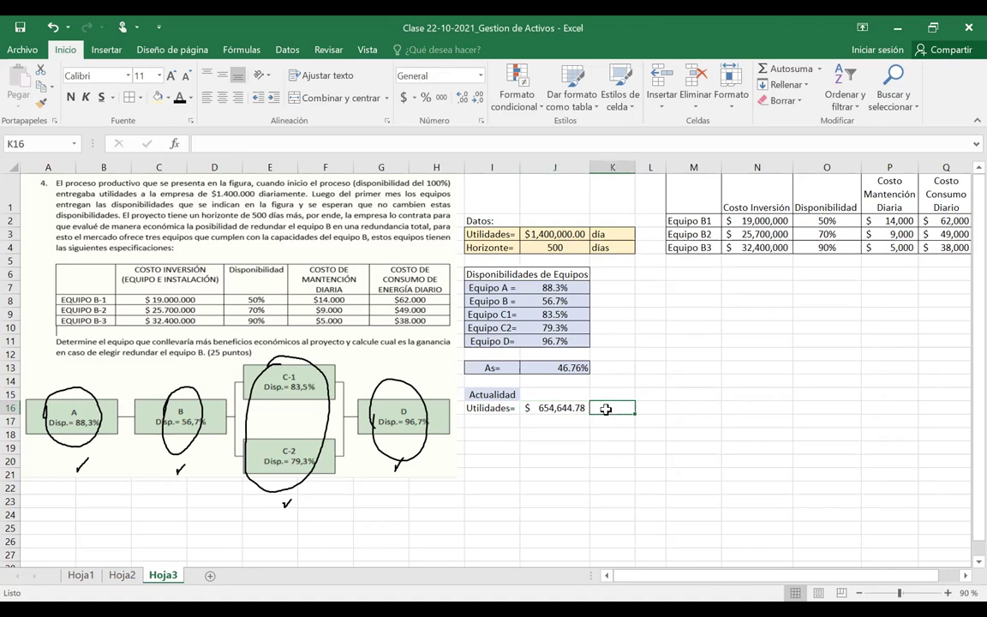
pyautogui.write('día')
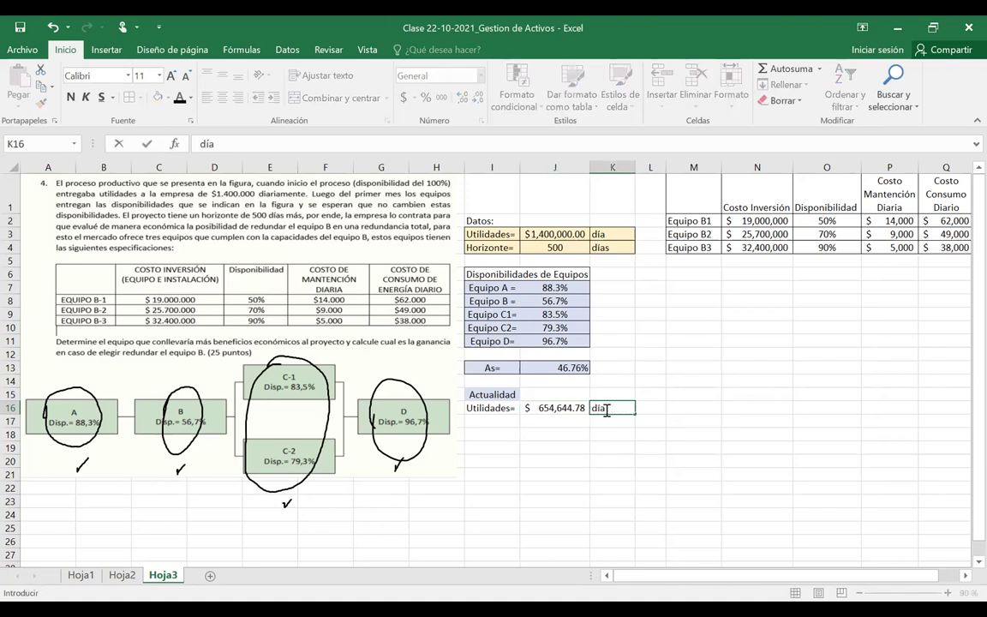
# - Apply a light orange fill and cell borders to the Utilidades row I16:K16, and add borders to the Actualidad heading in I15
pyautogui.moveTo(483, 408); pyautogui.dragTo(592, 413)
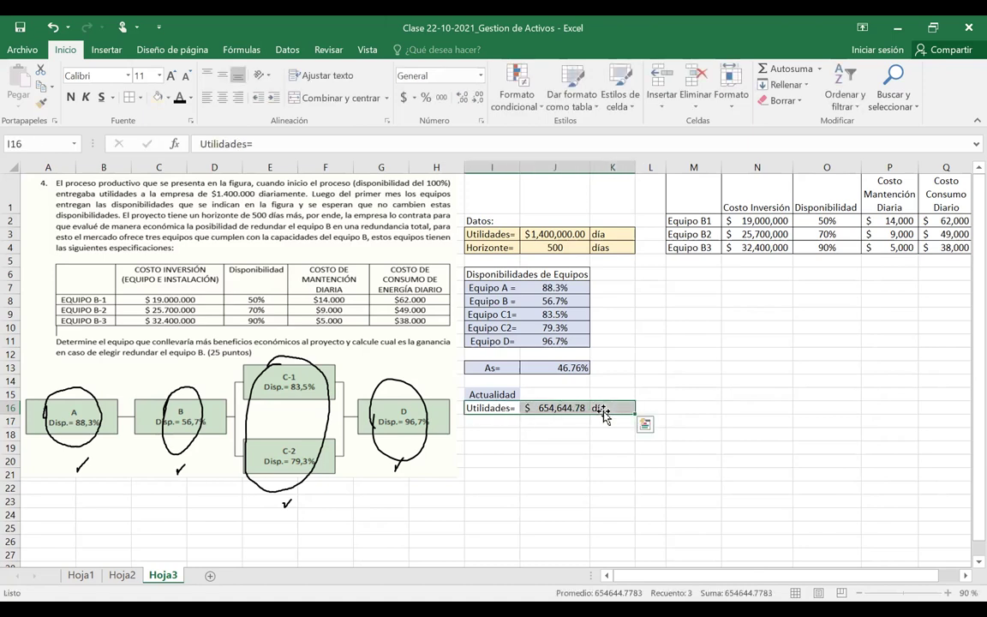
pyautogui.click(169, 98)
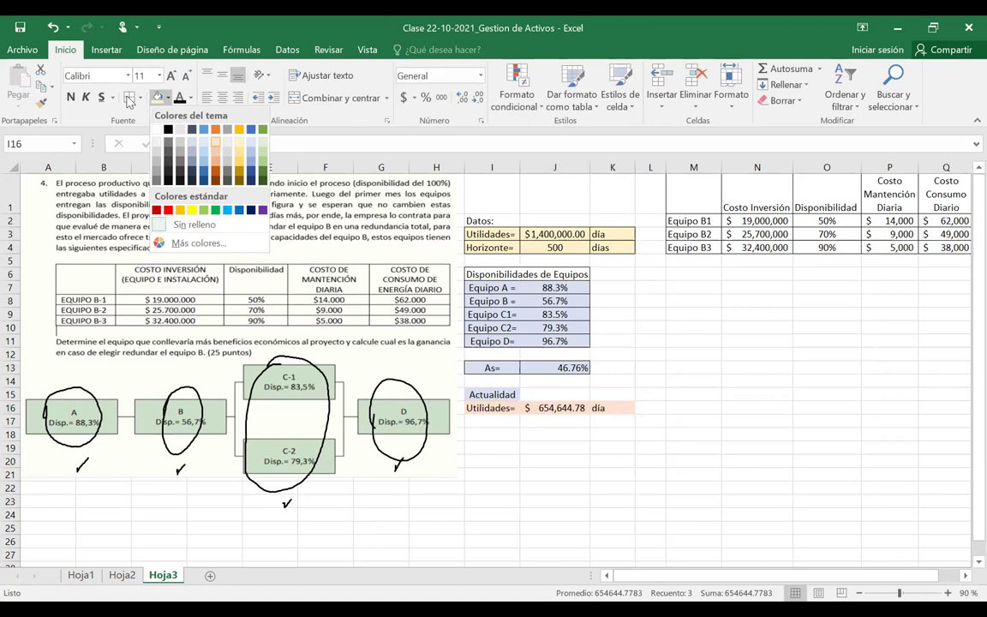
pyautogui.click(617, 258)
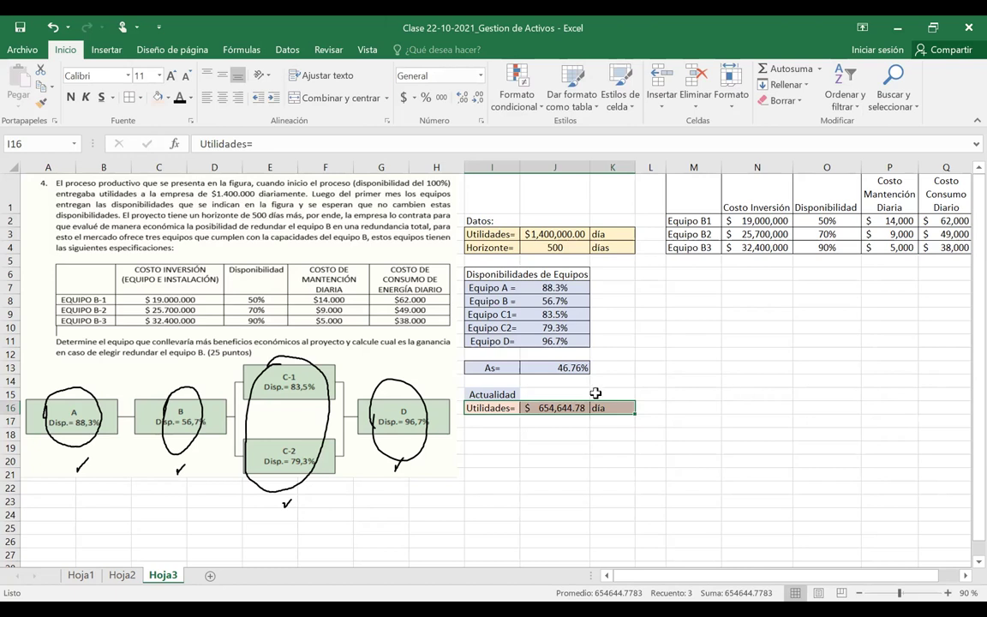
pyautogui.click(624, 394)
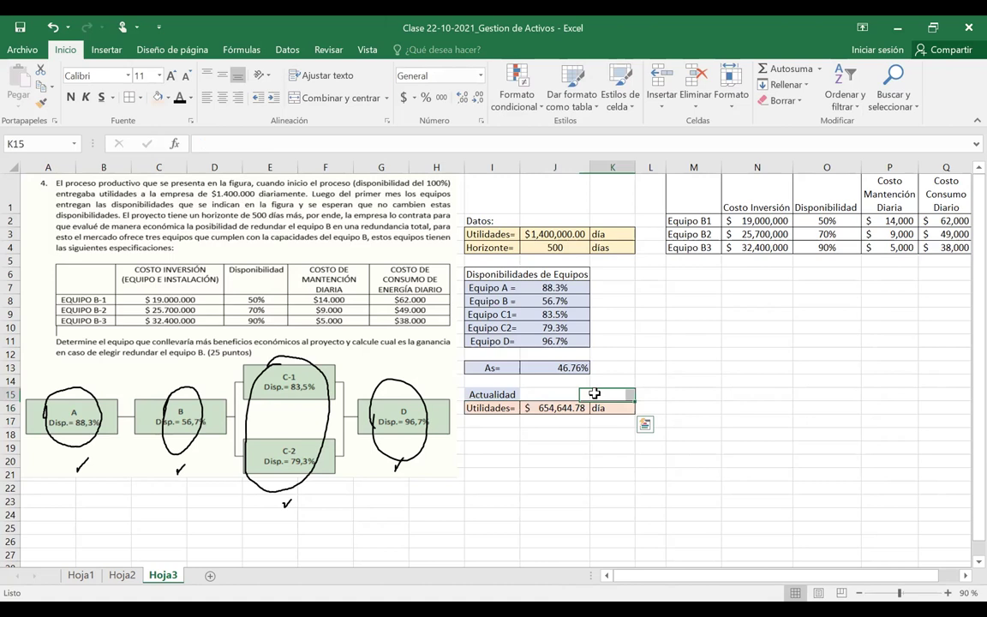
pyautogui.click(501, 395)
pyautogui.click(129, 97)
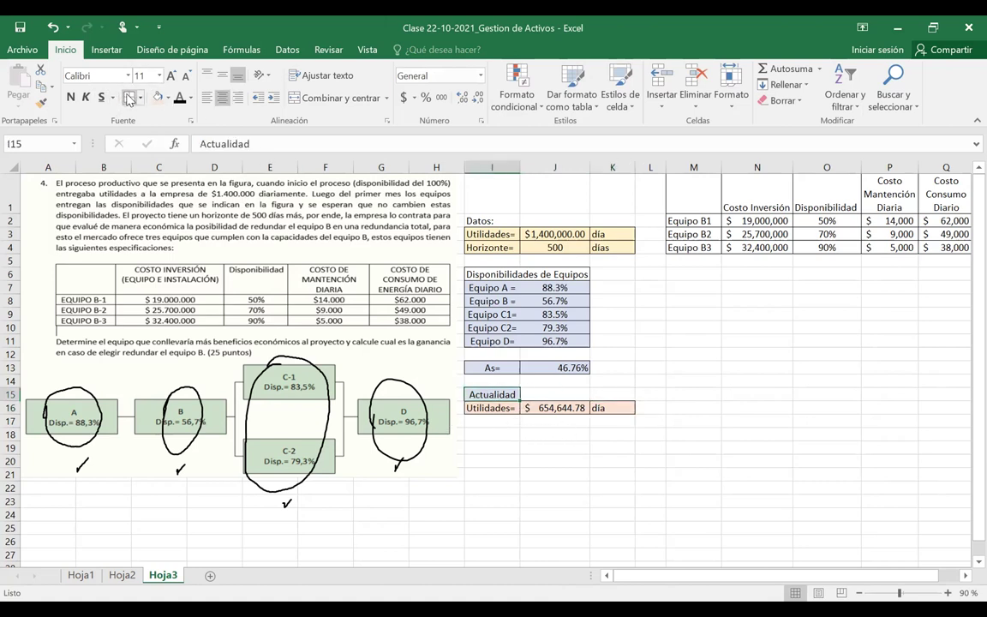
pyautogui.press('Down')
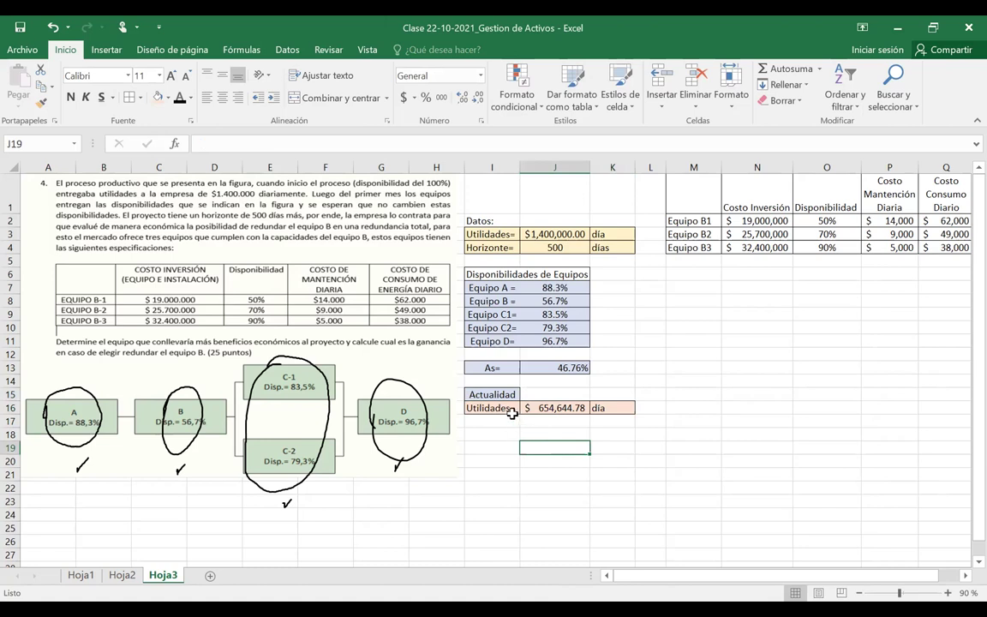
pyautogui.press('Down')
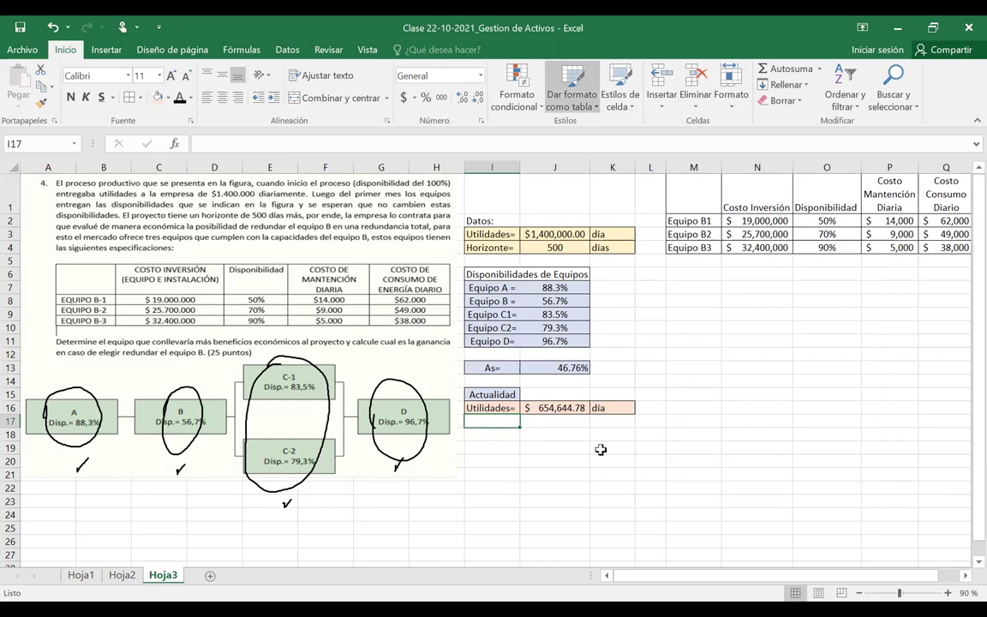
# - Clear the drawn annotations from the diagram and enter the heading Utilidades al finalizar el proyecto in I17
pyautogui.press('Escape')
pyautogui.click(502, 436)
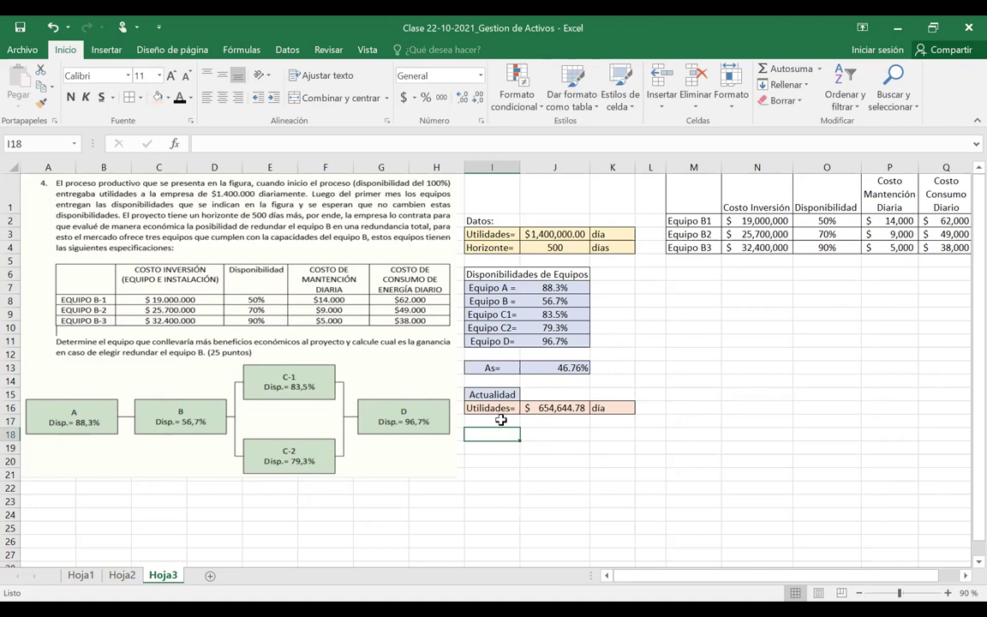
pyautogui.click(485, 420)
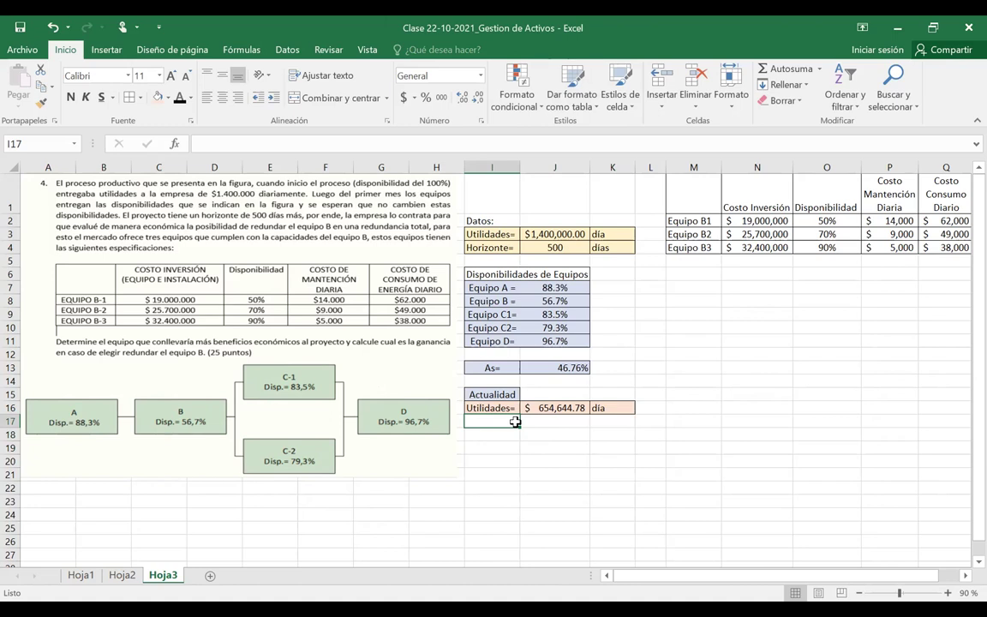
pyautogui.write('Utilidades=')
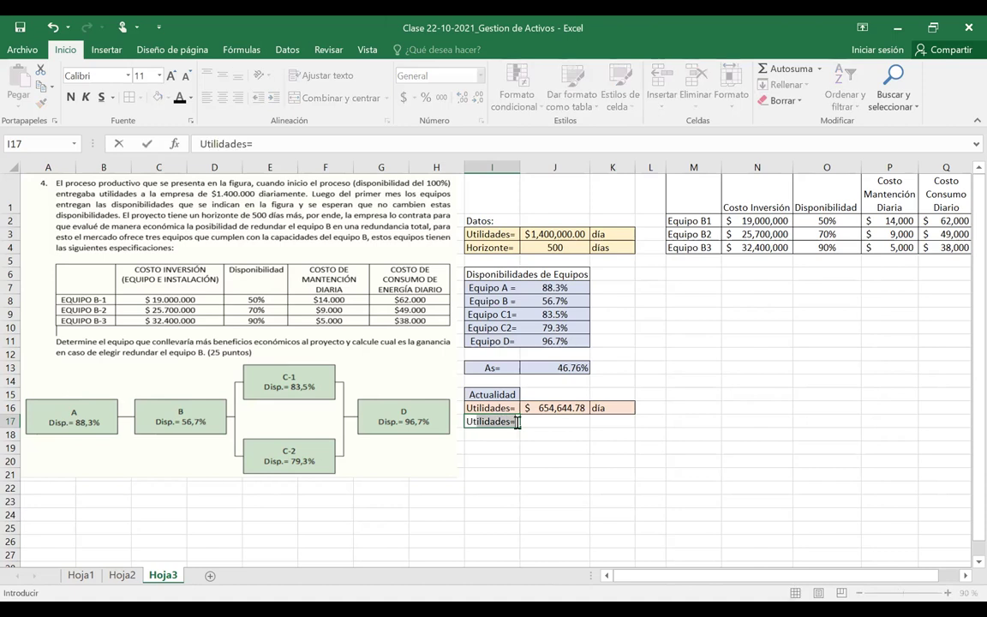
pyautogui.press('BackSpace')
pyautogui.write('al fi')
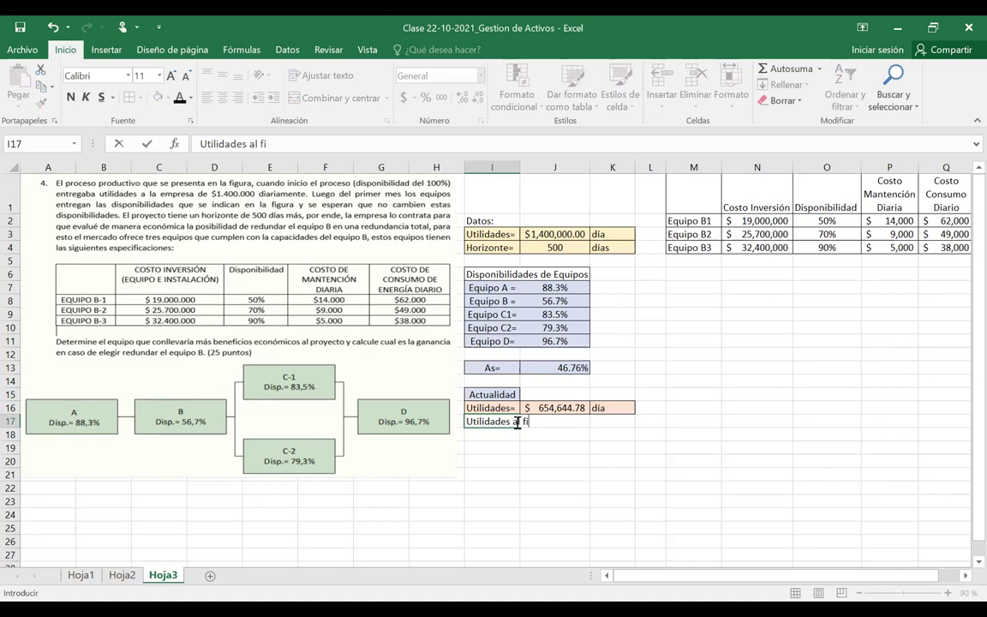
pyautogui.write('nalizar el proyecto')
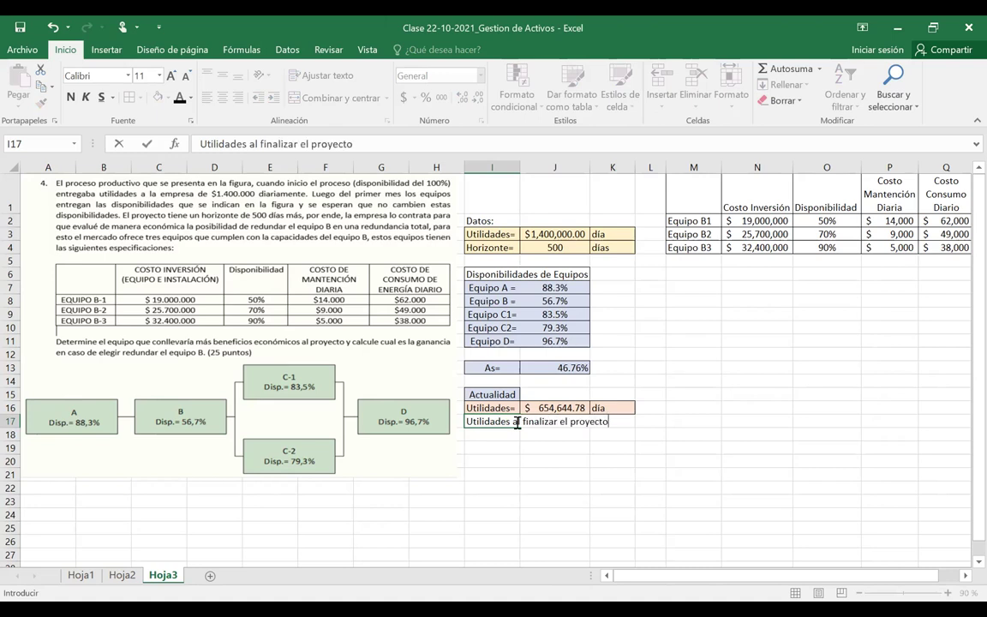
pyautogui.press('Return')
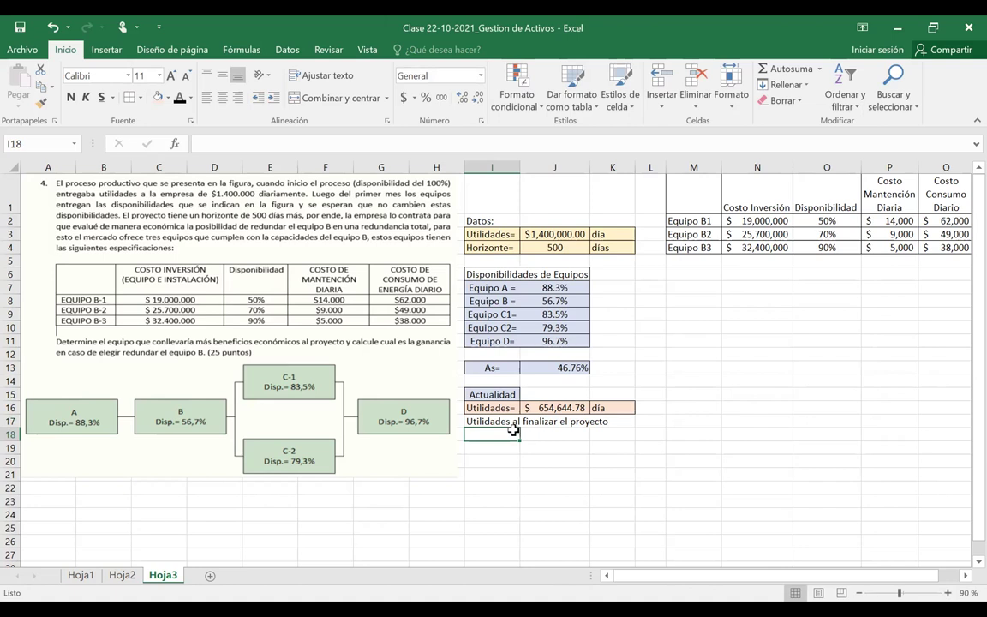
# - Merge and center I17:K17 and I18:K18 separately, and add cell borders to both
pyautogui.click(486, 426)
pyautogui.moveTo(486, 426); pyautogui.dragTo(607, 420)
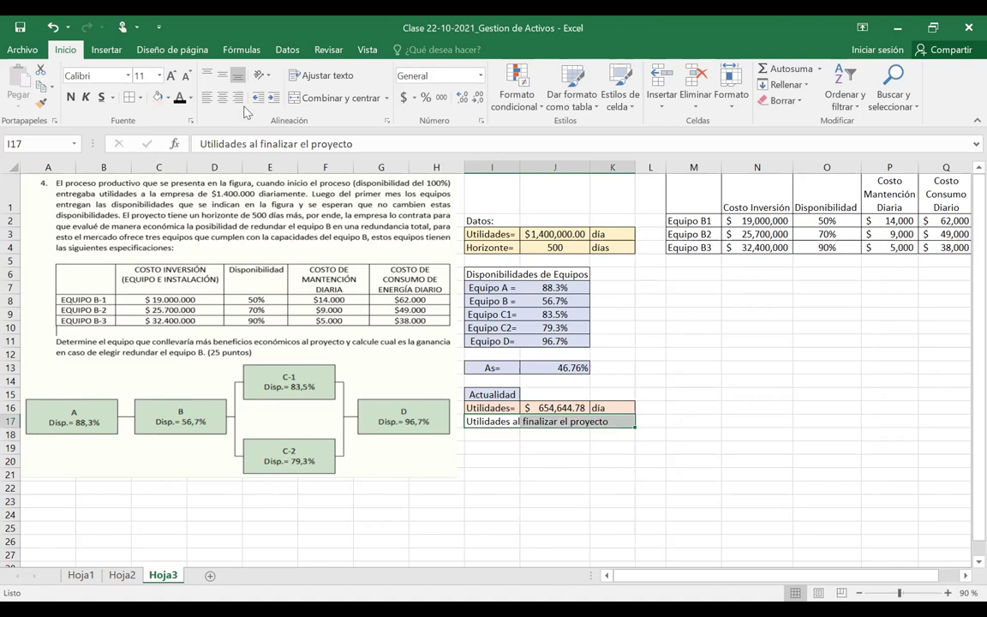
pyautogui.click(334, 98)
pyautogui.moveTo(488, 435); pyautogui.dragTo(600, 434)
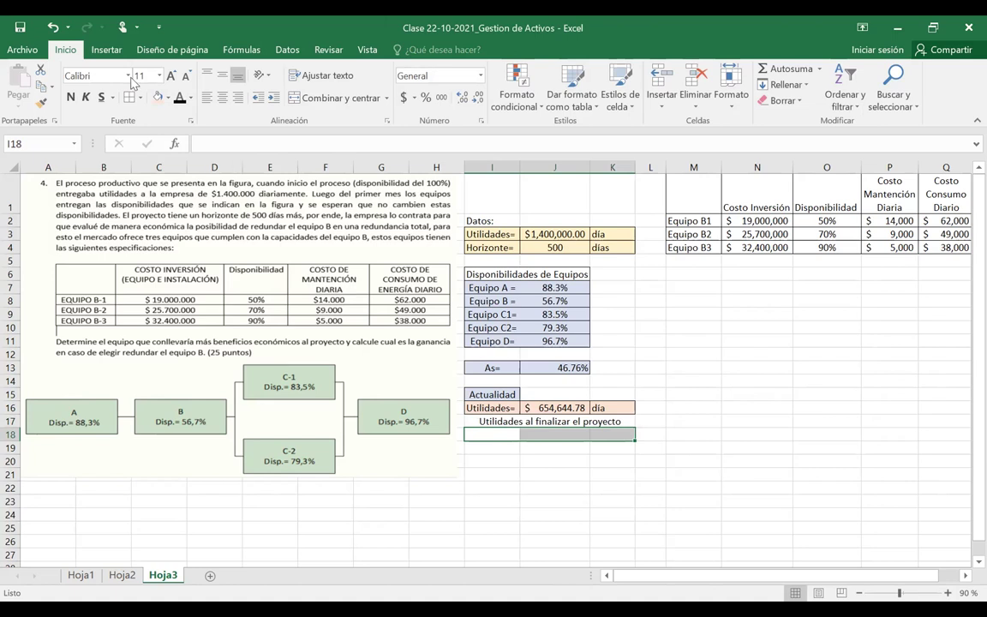
pyautogui.click(334, 97)
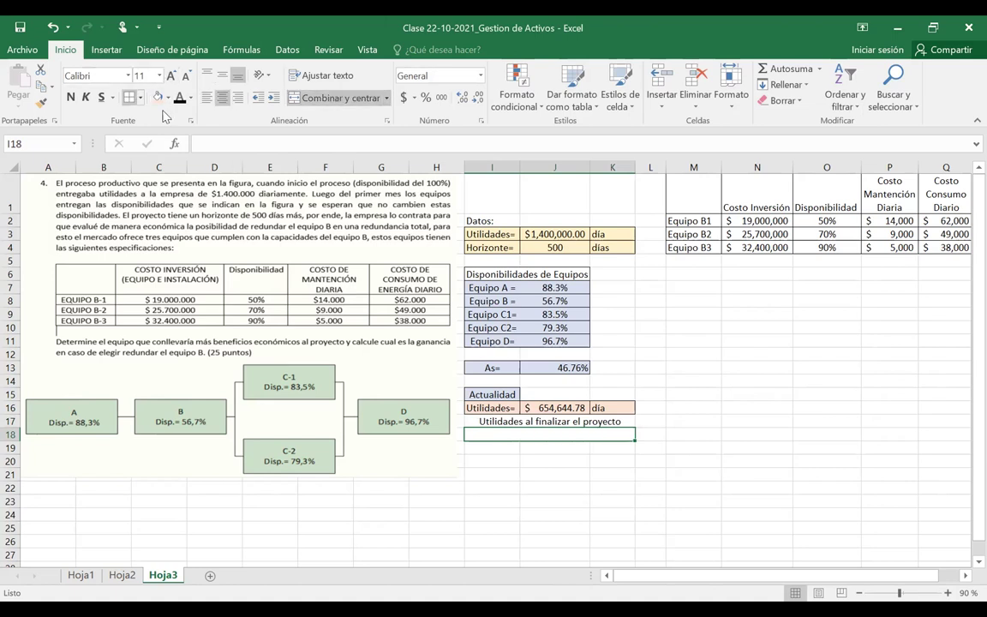
pyautogui.moveTo(562, 421); pyautogui.dragTo(557, 434)
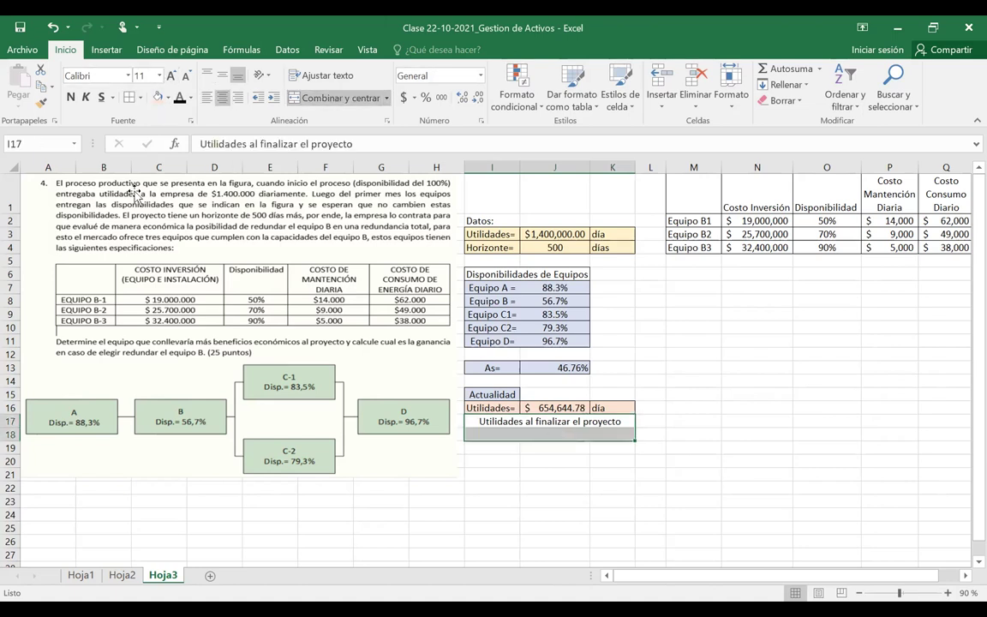
# - Calculate the profit over the whole project horizon in I18 with the formula =J16*J4
pyautogui.click(575, 445)
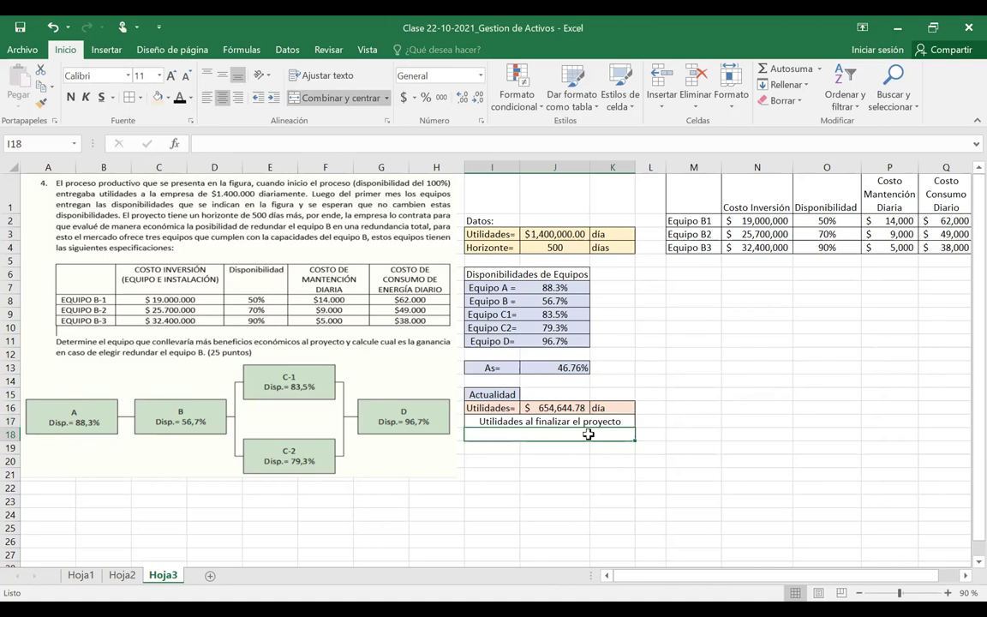
pyautogui.write('=')
pyautogui.click(541, 409)
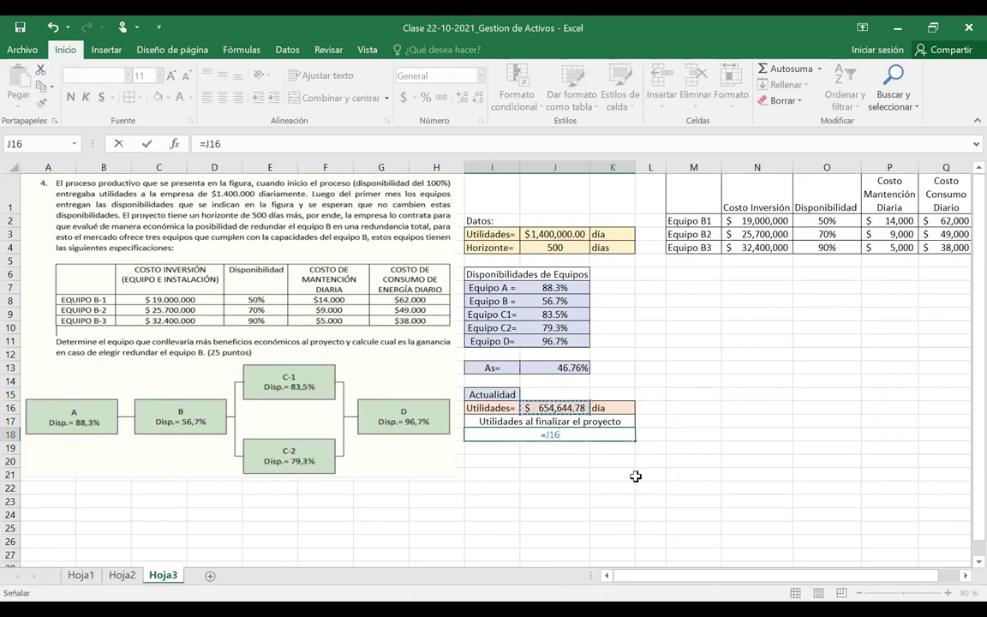
pyautogui.write('*')
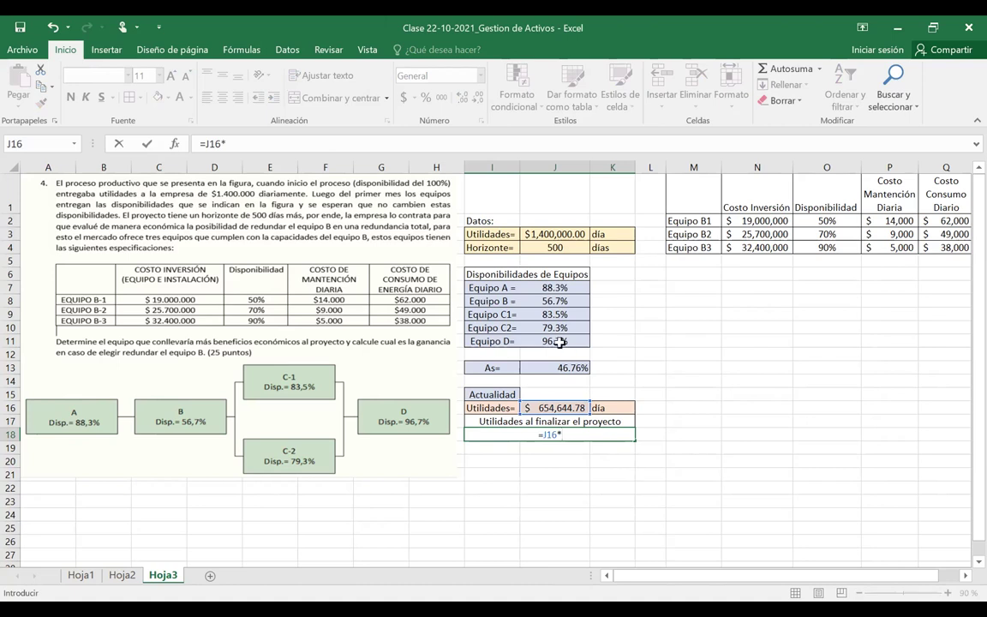
pyautogui.click(536, 246)
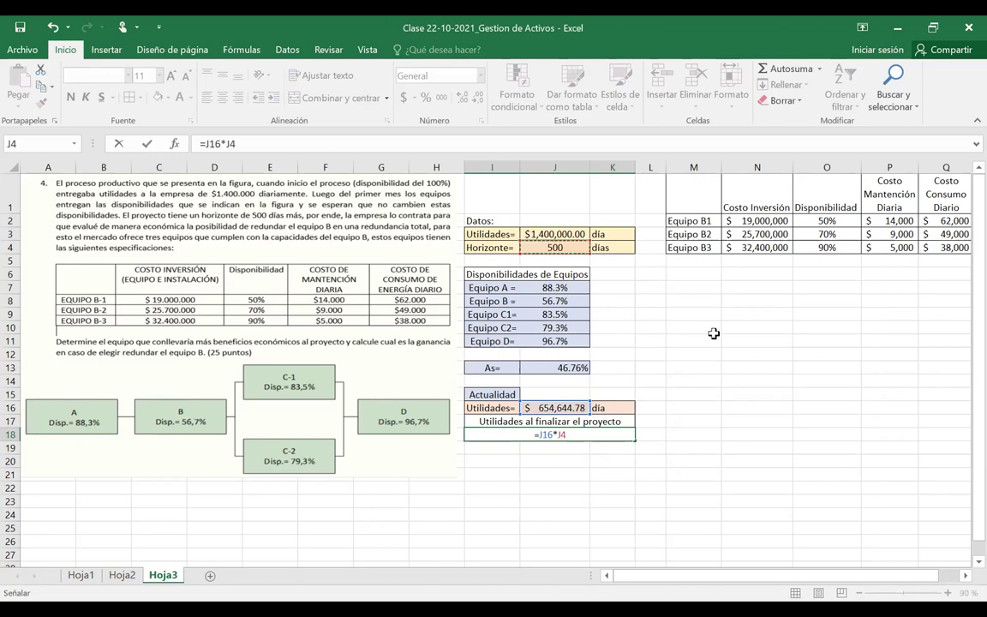
pyautogui.hotkey('ctrl', 'Return')
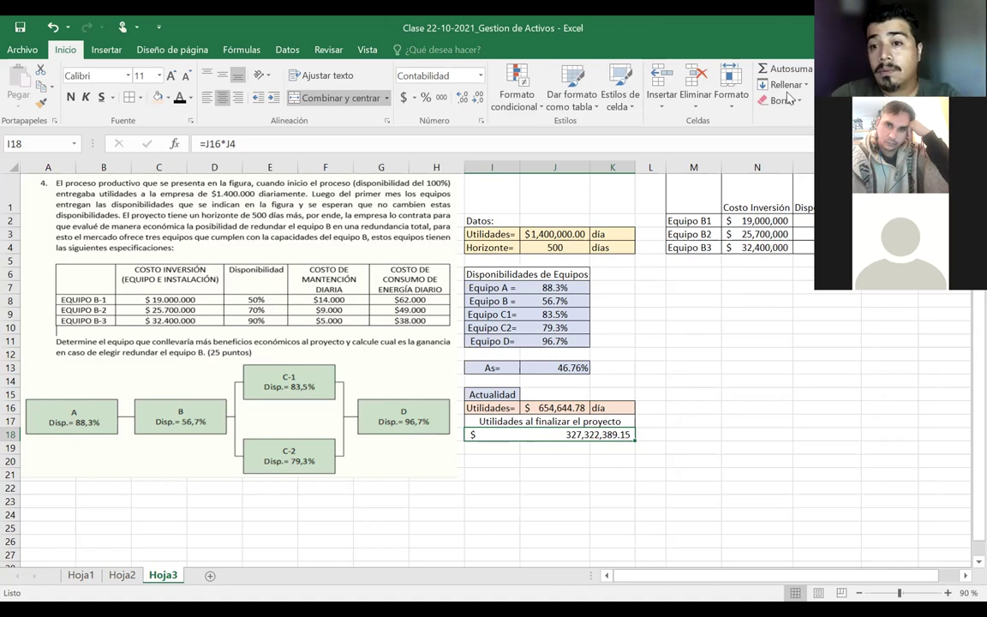
# - Merge and center I19:K19 and open the merged cell for text entry
pyautogui.moveTo(501, 452); pyautogui.dragTo(621, 446)
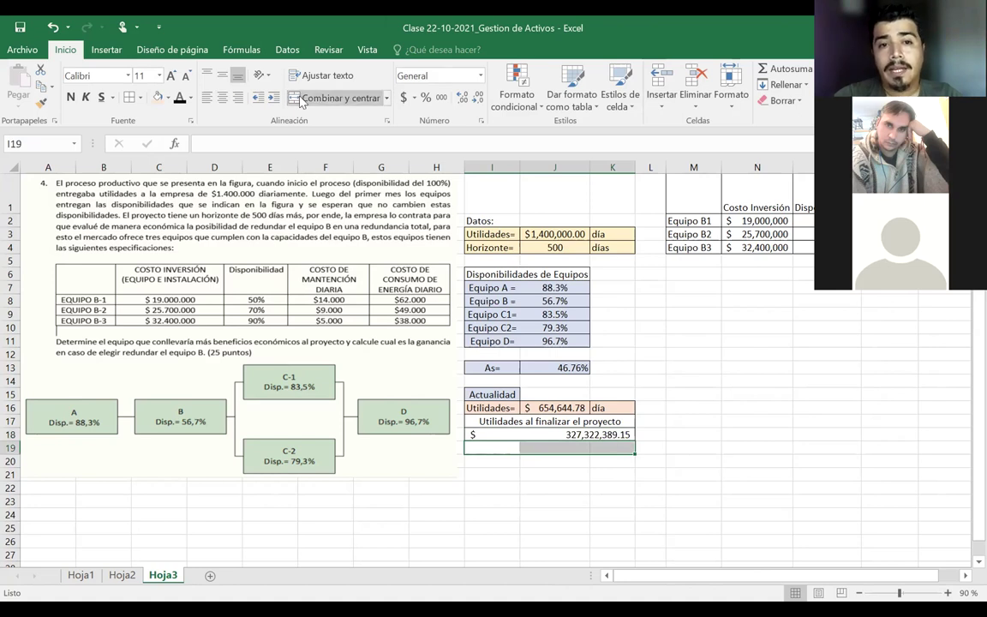
pyautogui.click(336, 98)
pyautogui.doubleClick(558, 450)
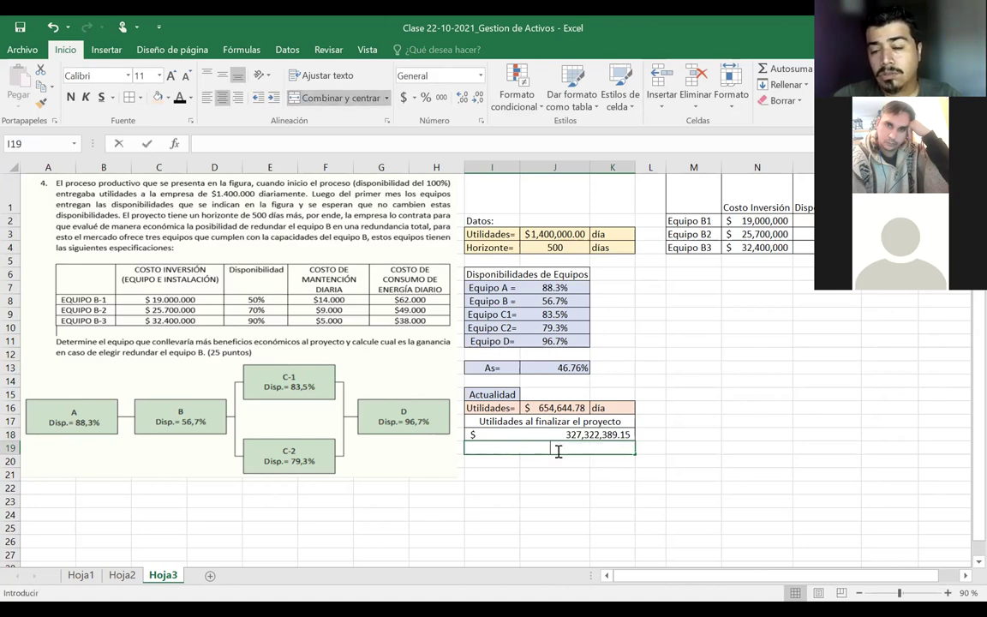
# - Enter the heading "Destruccion del Negocio" in I19 and merge and center cells I20:K20 below it
pyautogui.write('Destruccion del Negocio')
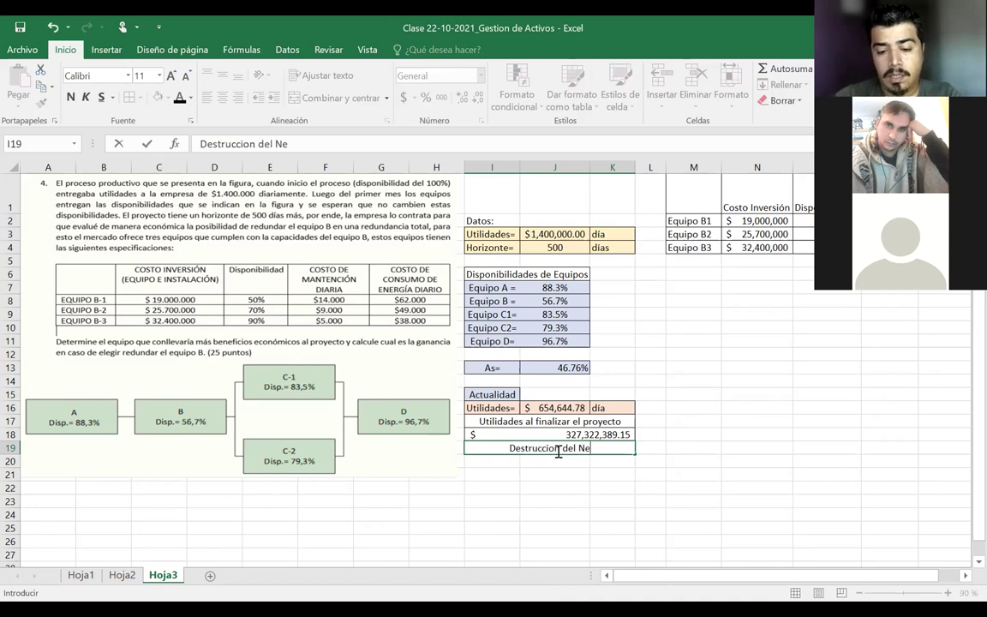
pyautogui.press('Return')
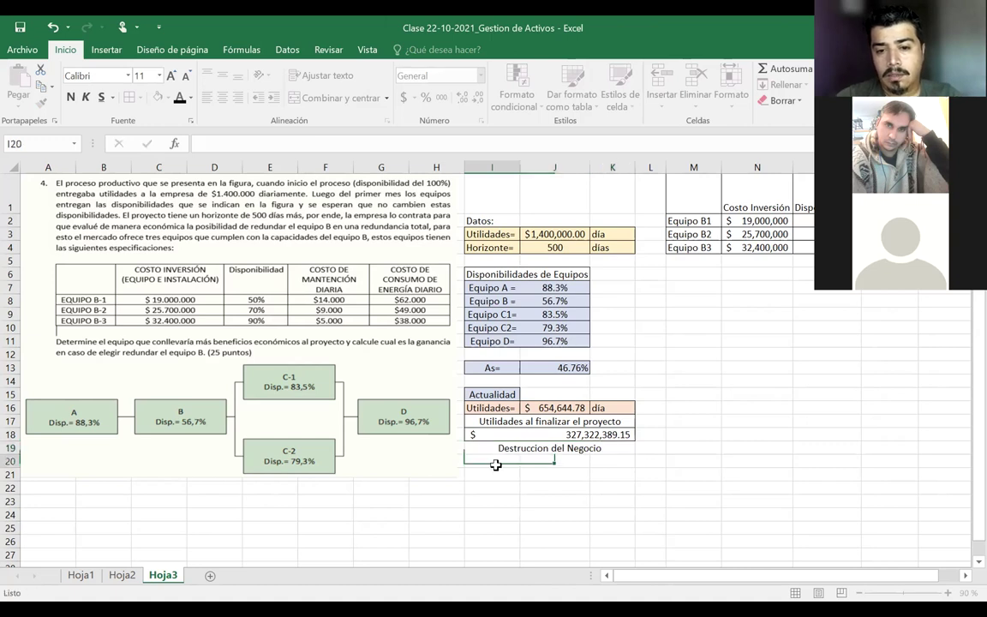
pyautogui.moveTo(495, 461); pyautogui.dragTo(613, 461)
pyautogui.click(322, 100)
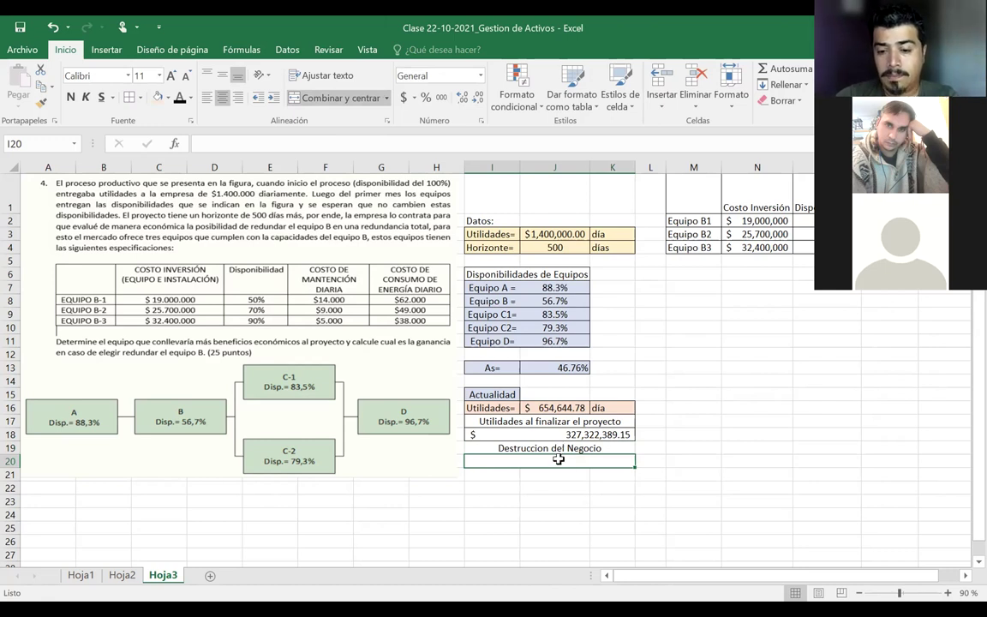
# - Calculate the business loss in I20 with the formula =(1-J13)*J3*J4
pyautogui.write('=')
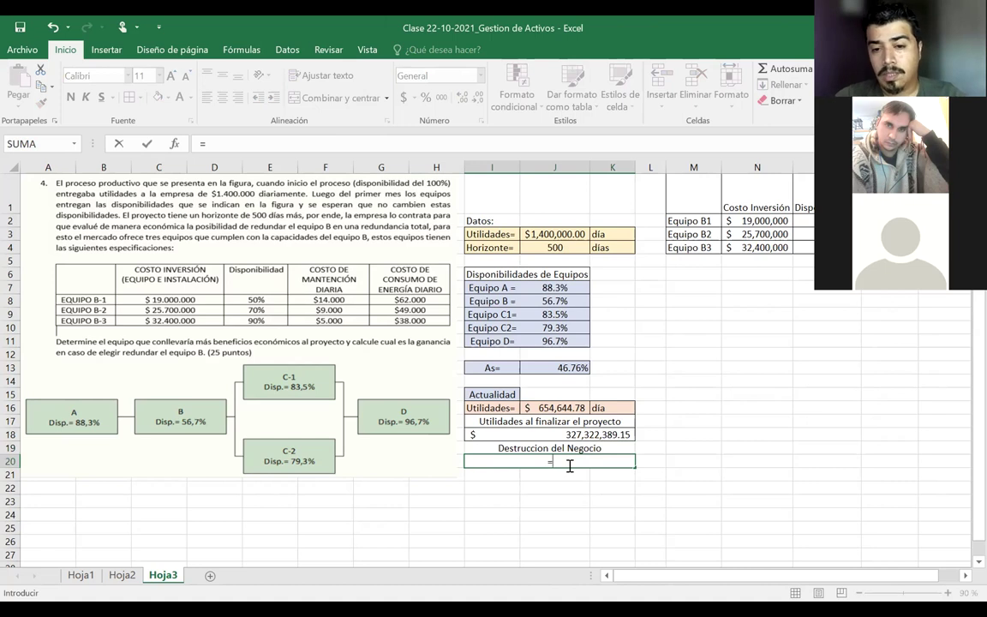
pyautogui.write('(1-')
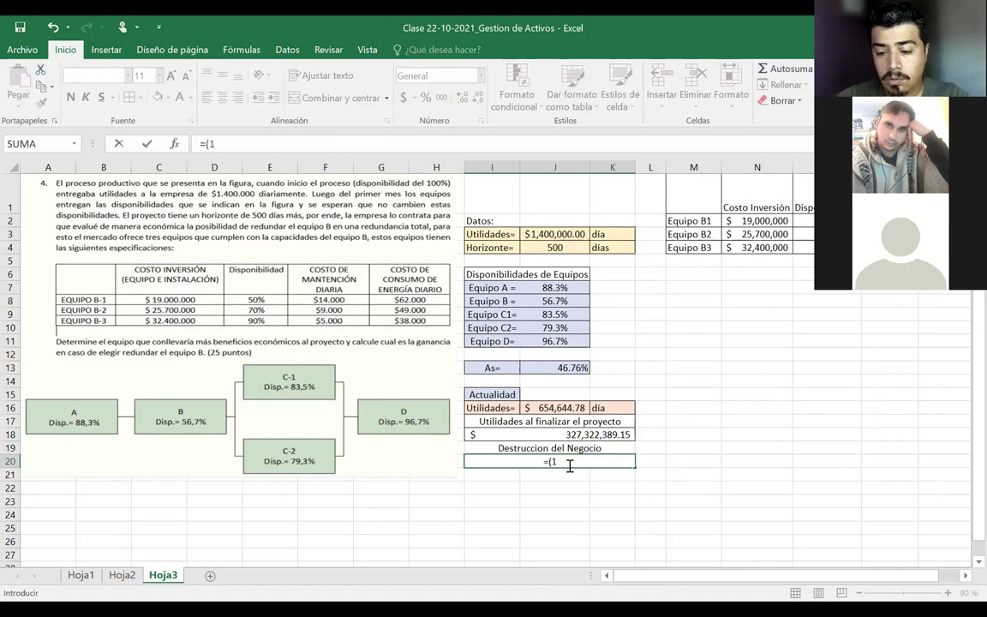
pyautogui.click(567, 366)
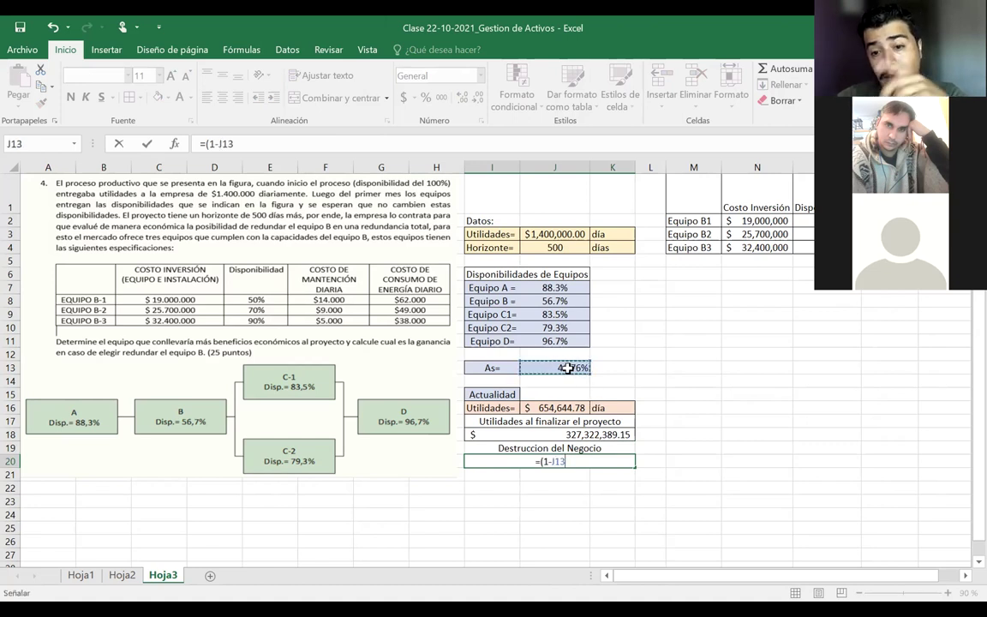
pyautogui.write(')')
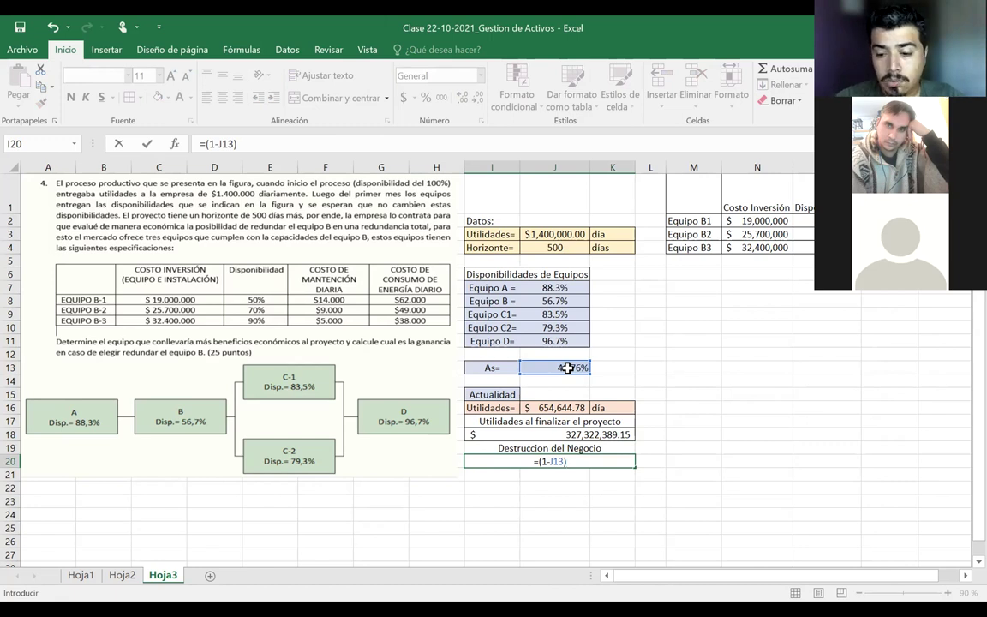
pyautogui.write('*')
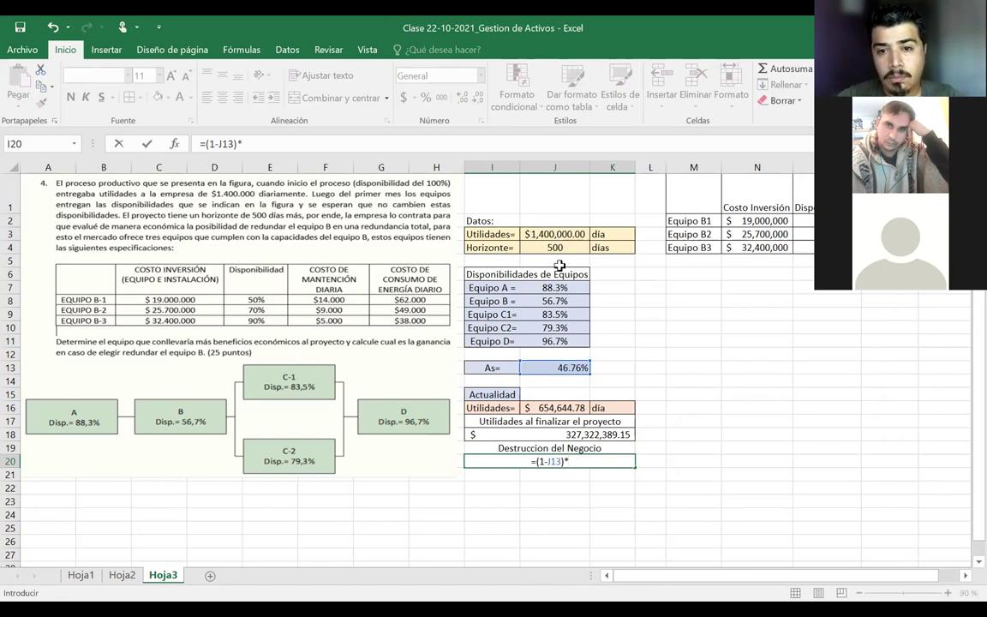
pyautogui.click(547, 233)
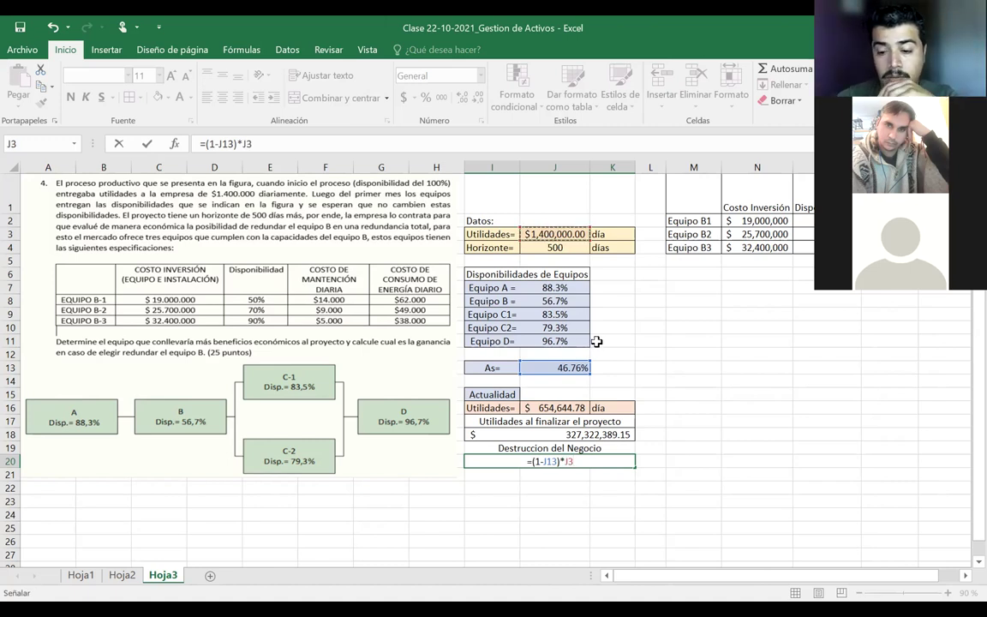
pyautogui.write('*')
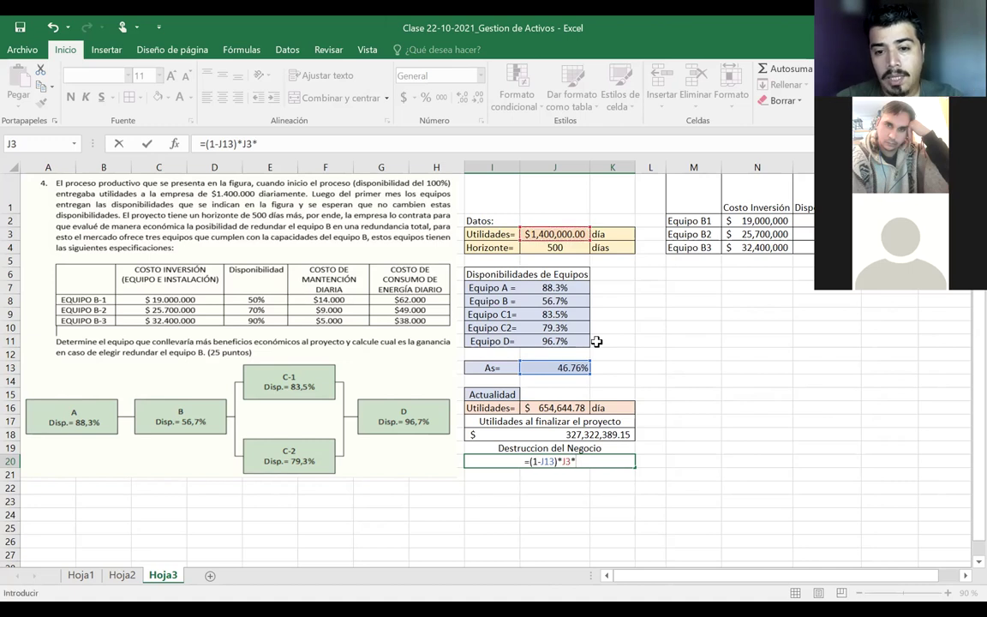
pyautogui.click(555, 248)
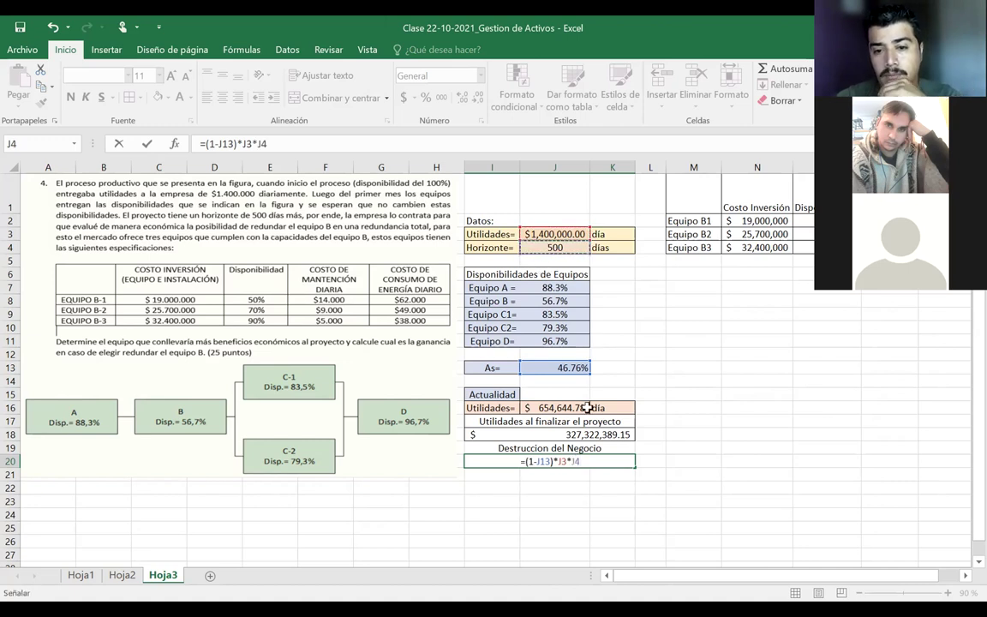
pyautogui.press('Return')
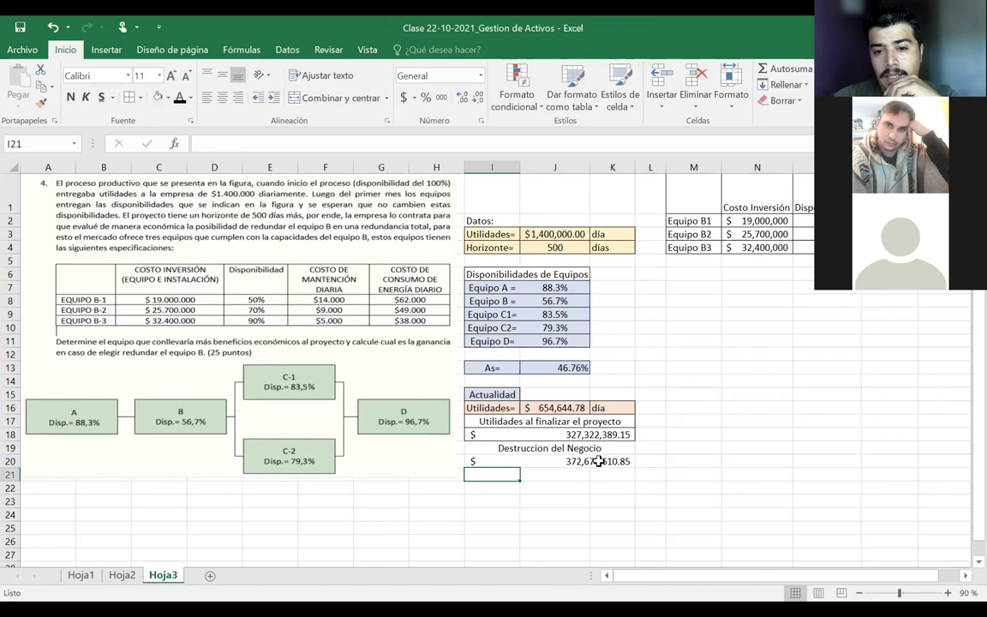
# - Add borders to the "Destruccion del Negocio" cells I19:K20 and check the combined sum of I18:K20
pyautogui.click(598, 462)
pyautogui.moveTo(514, 448); pyautogui.dragTo(541, 461)
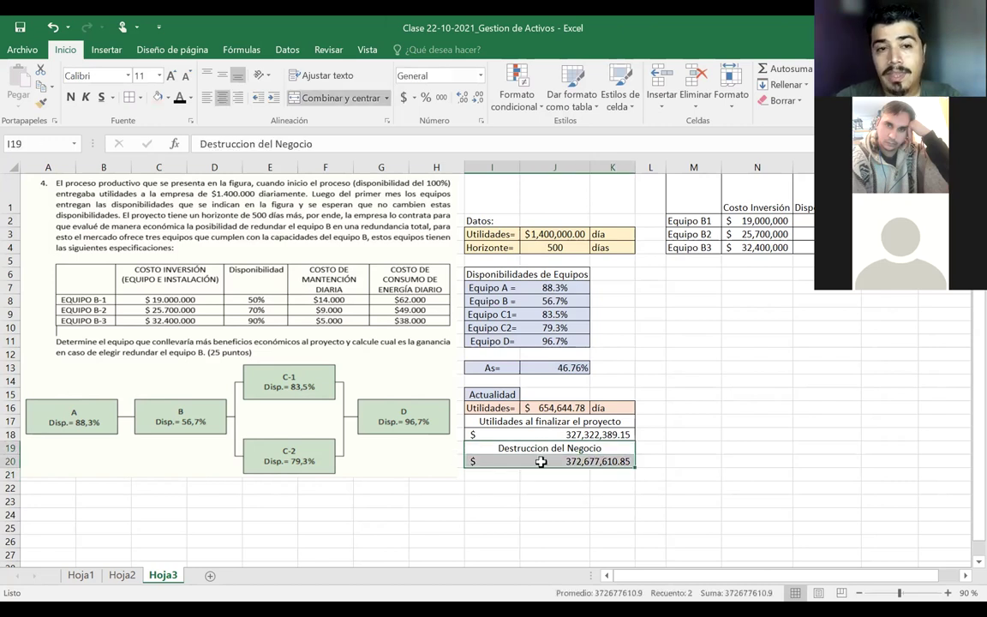
pyautogui.click(583, 490)
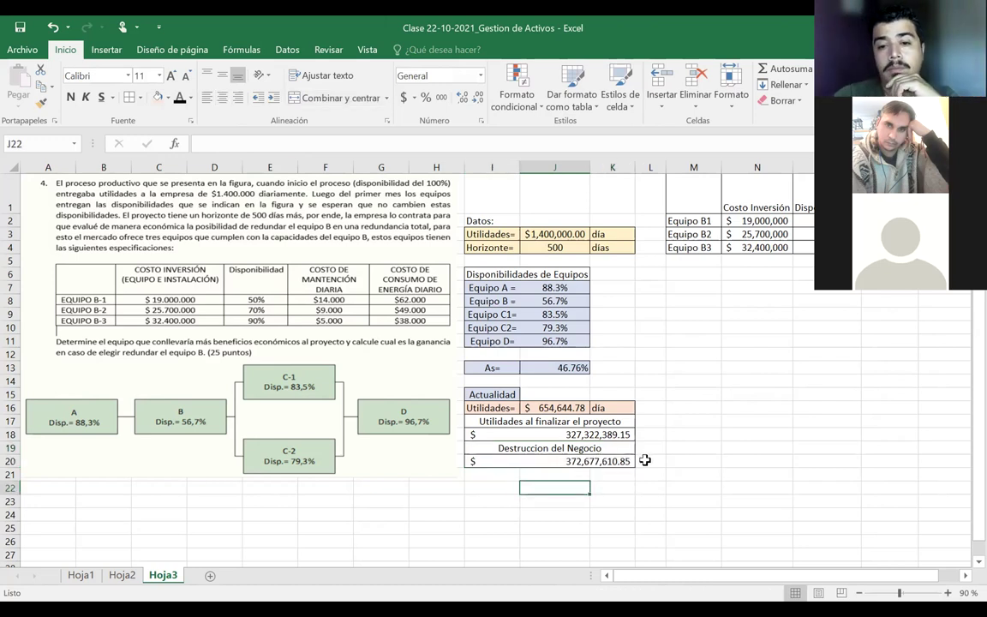
pyautogui.moveTo(511, 435); pyautogui.dragTo(571, 461)
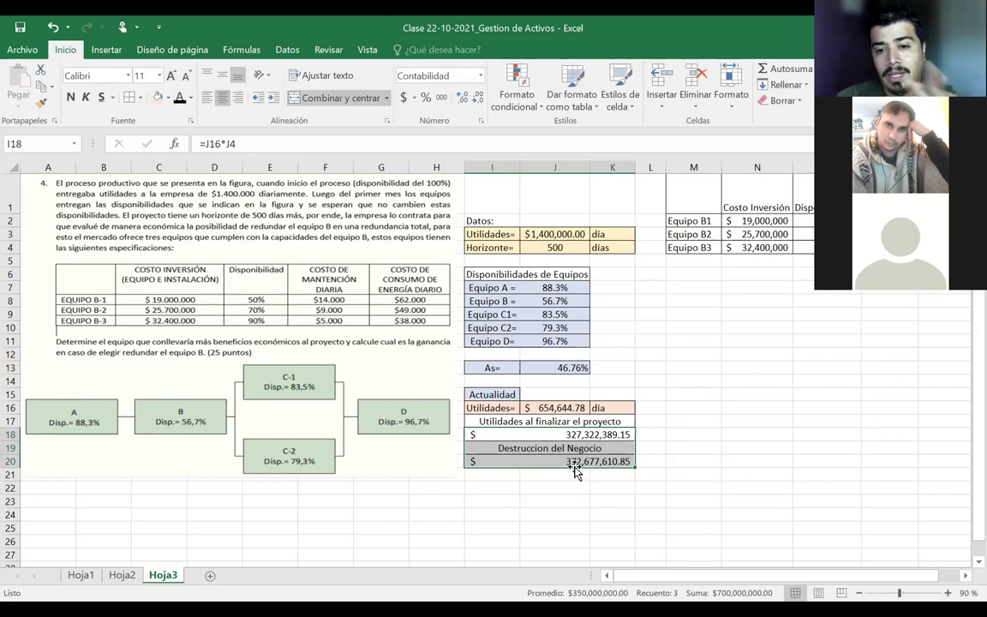
pyautogui.click(664, 453)
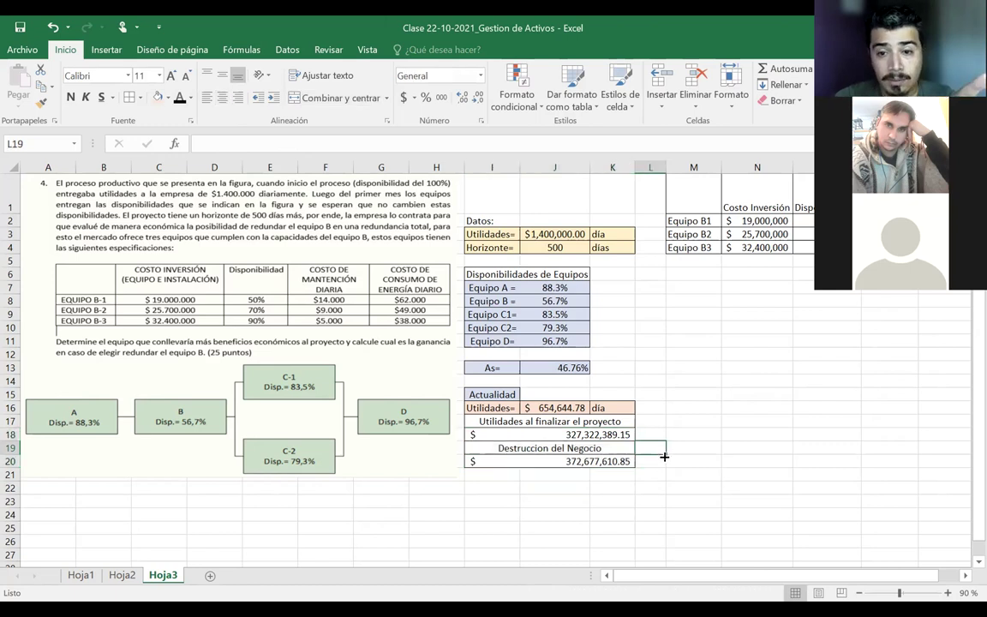
# - Fill the "Utilidades al finalizar el proyecto" heading and its amount in I17:K18 with light green
pyautogui.click(518, 422)
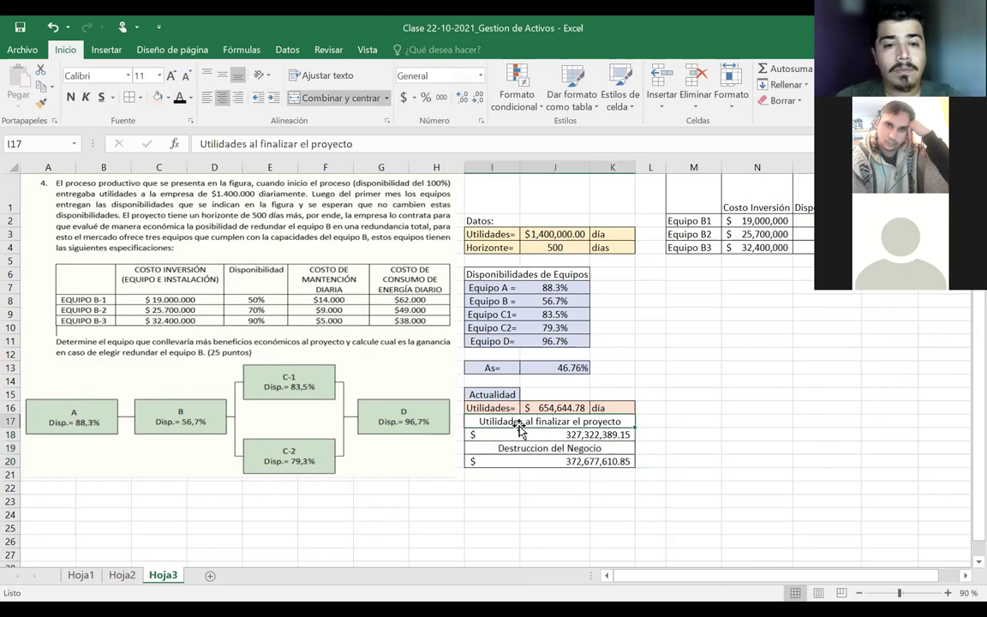
pyautogui.moveTo(519, 422)
pyautogui.mouseDown()
pyautogui.moveTo(517, 442)
pyautogui.moveTo(517, 433)
pyautogui.mouseUp()
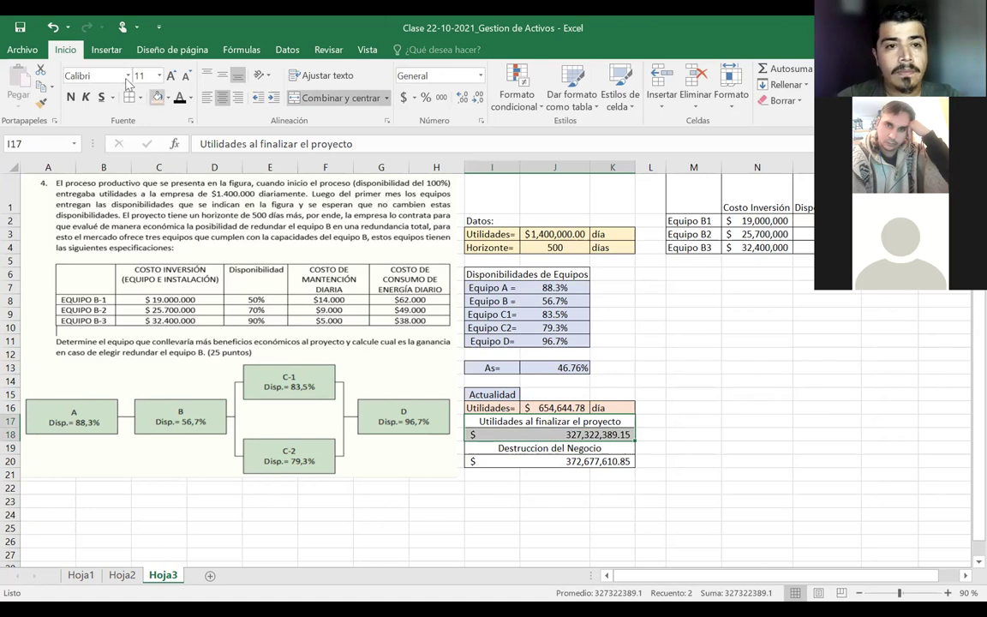
pyautogui.click(171, 98)
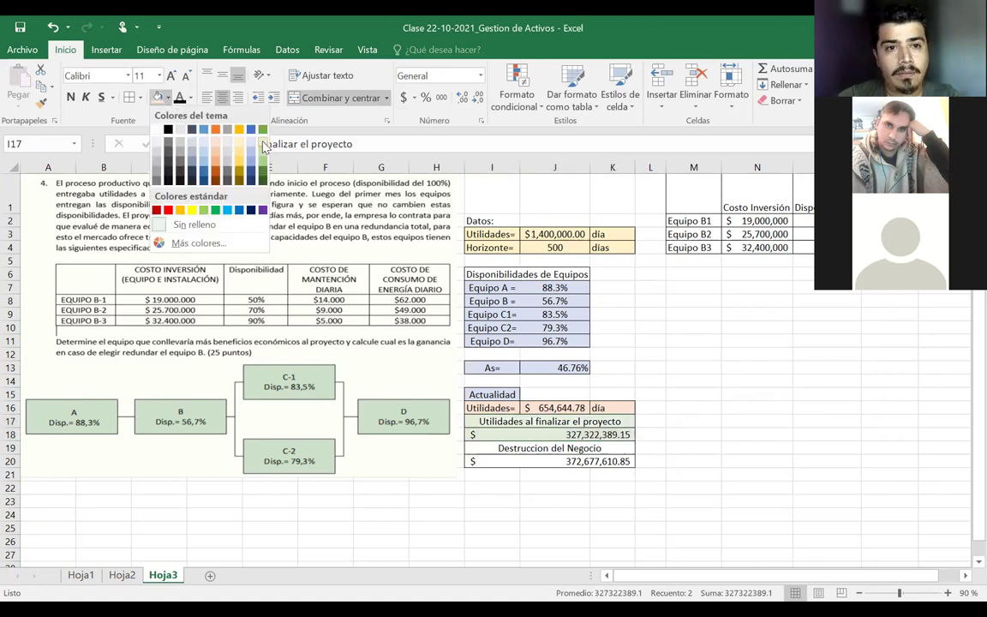
pyautogui.click(497, 416)
# - Fill the "Destruccion del Negocio" heading and its amount in I19:K20 with orange
pyautogui.moveTo(506, 448); pyautogui.dragTo(504, 462)
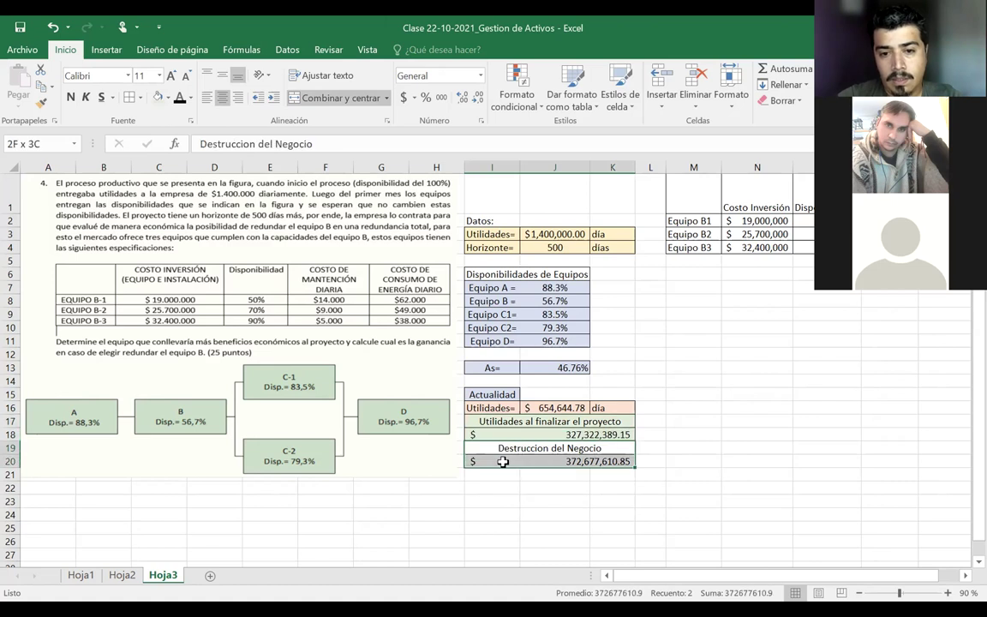
pyautogui.click(169, 97)
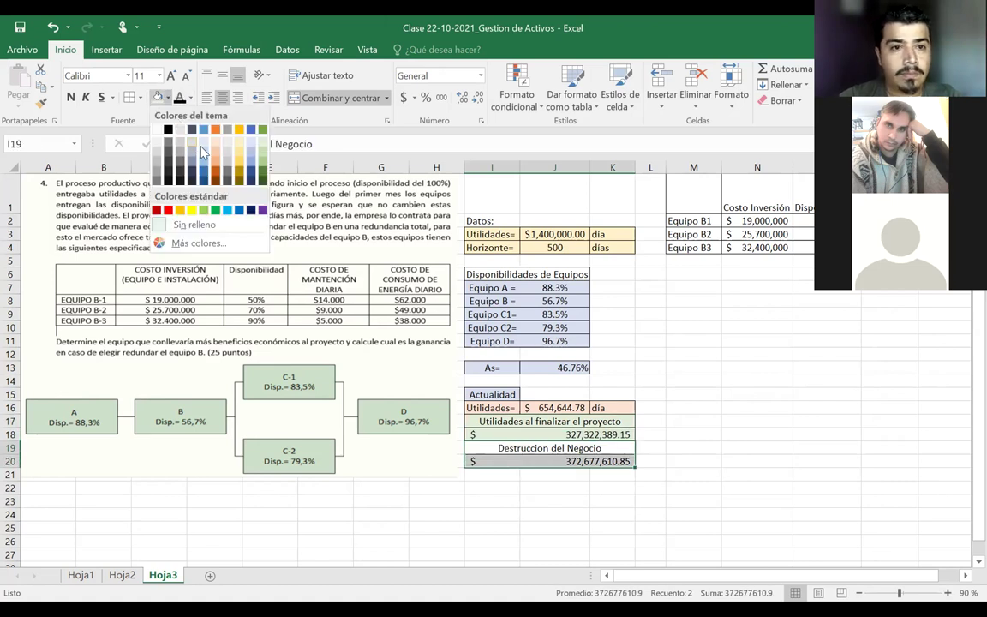
pyautogui.click(215, 153)
pyautogui.click(695, 434)
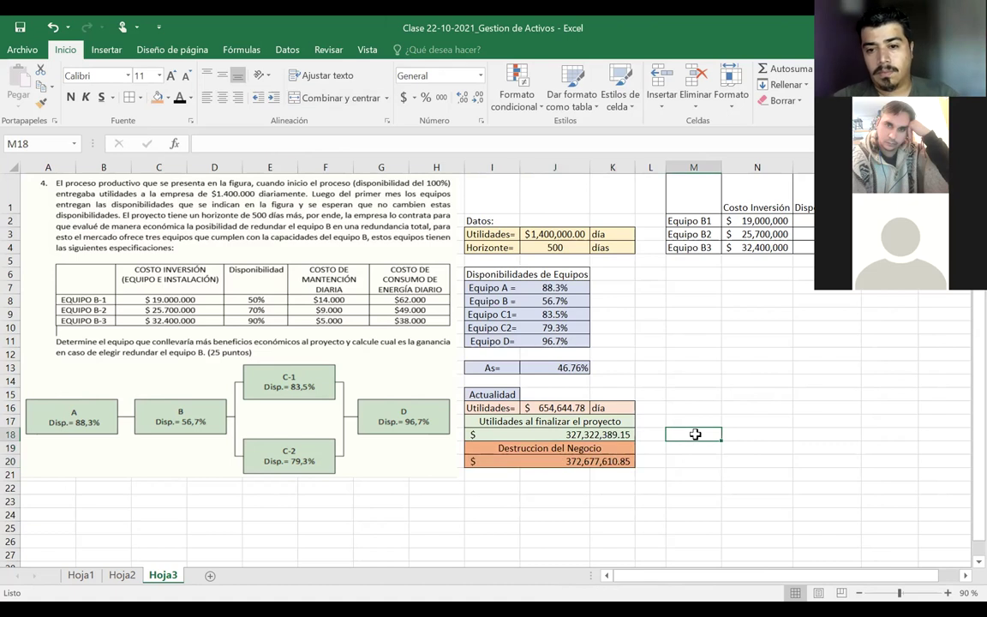
# - Enter the heading "Desarrollo del Ejercicio" in N8, below the equipment cost table
pyautogui.click(638, 500)
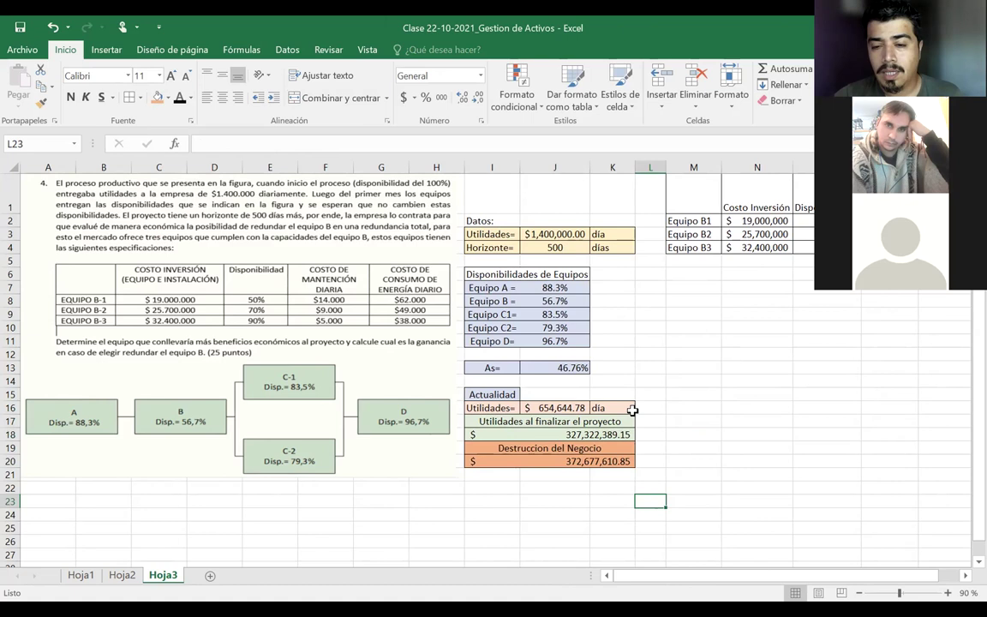
pyautogui.hscroll(2, 633, 413)
pyautogui.hscroll(3, 633, 414)
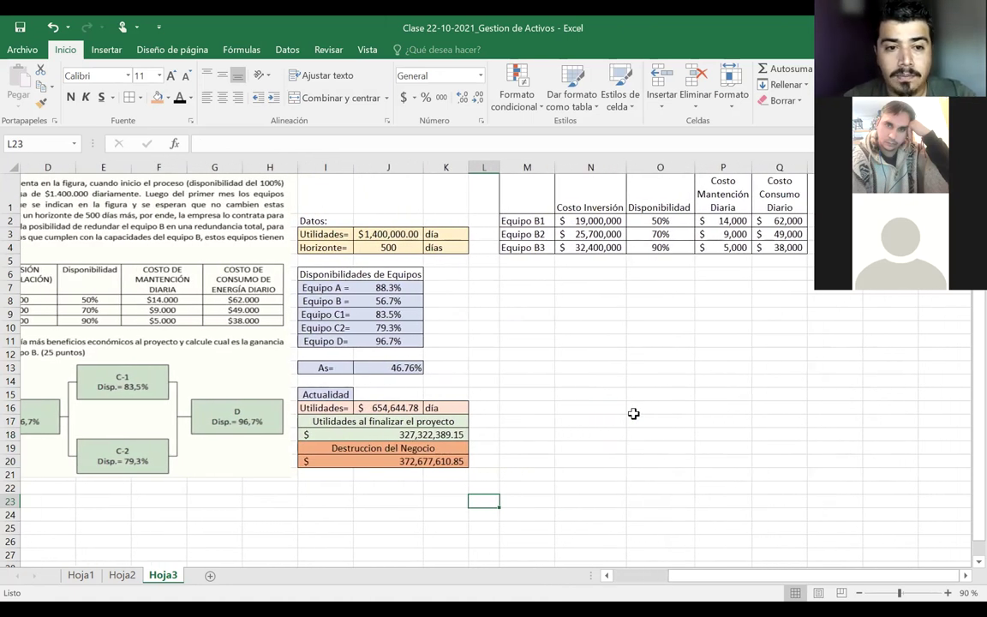
pyautogui.hscroll(1, 633, 414)
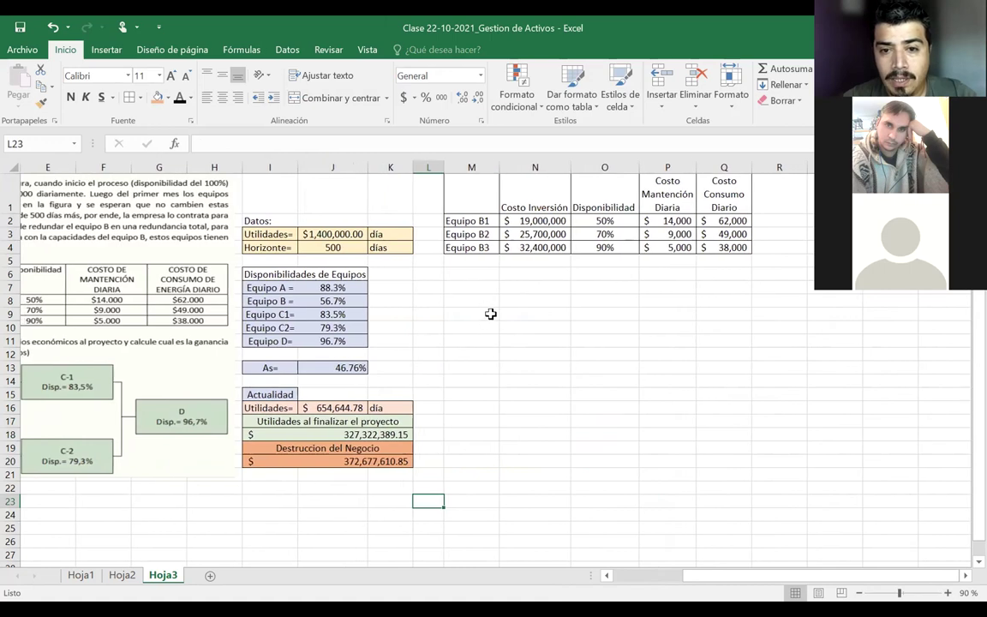
pyautogui.click(491, 314)
pyautogui.click(506, 301)
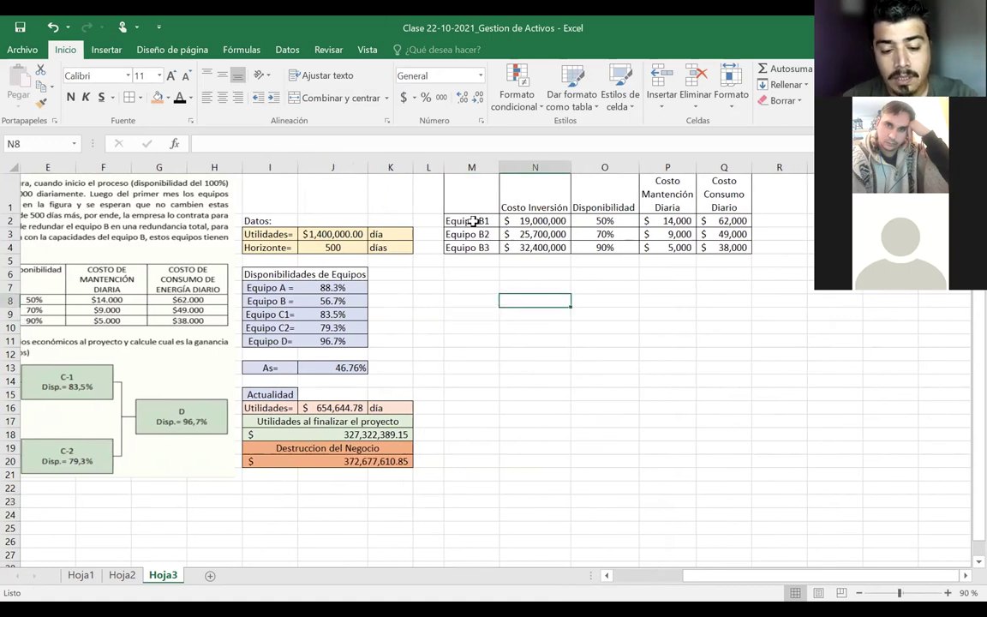
pyautogui.write('Desar')
pyautogui.press('BackSpace')
pyautogui.press('BackSpace')
pyautogui.press('BackSpace')
pyautogui.write('sarrollo del Ejercii')
pyautogui.write('o')
pyautogui.press('BackSpace')
pyautogui.press('BackSpace')
pyautogui.press('BackSpace')
pyautogui.write('icio')
pyautogui.press('Return')
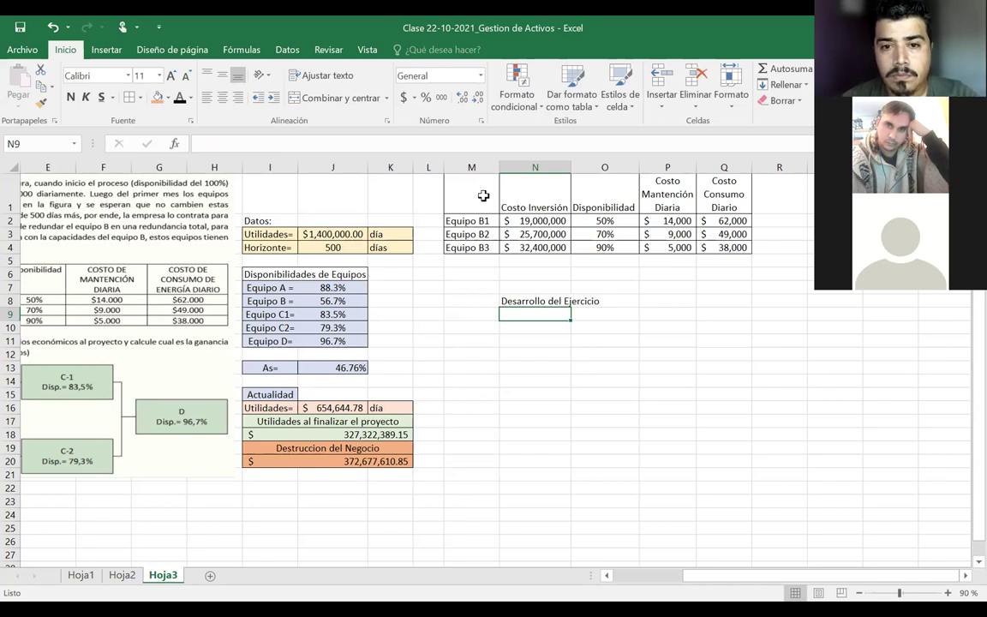
# - Copy the "Equipo B1" label from M2 into N9 under the "Desarrollo del Ejercicio" heading
pyautogui.click(472, 220)
pyautogui.hotkey('ctrl', 'c')
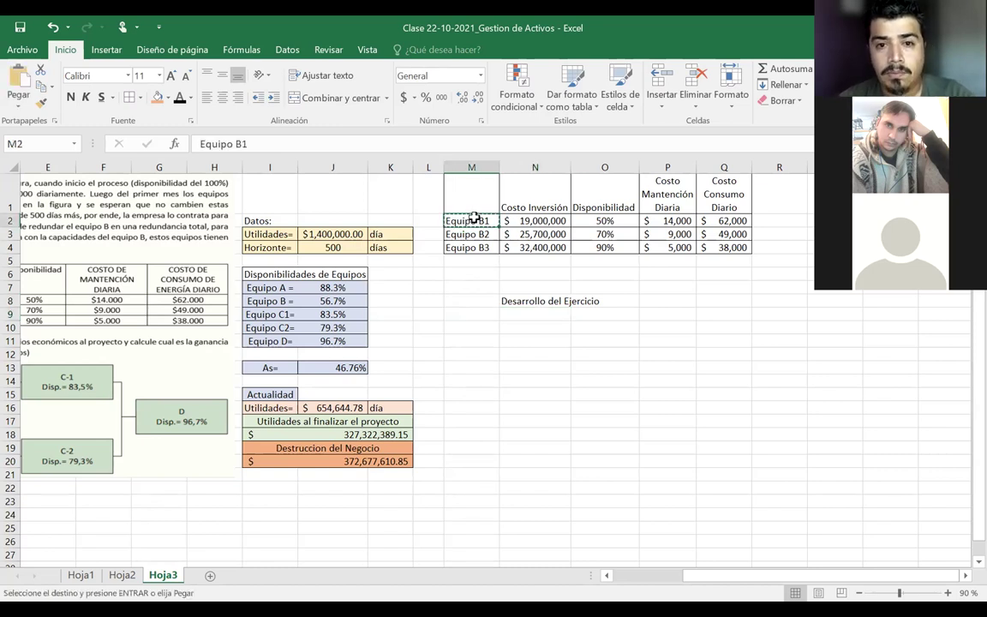
pyautogui.click(525, 315)
pyautogui.hotkey('ctrl', 'v')
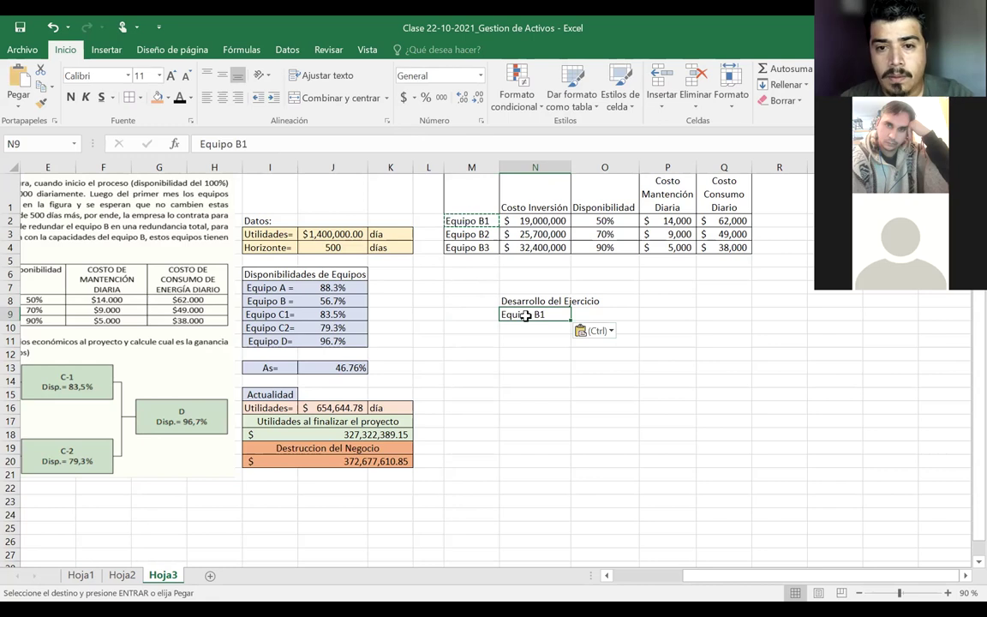
pyautogui.click(583, 330)
pyautogui.click(560, 315)
pyautogui.doubleClick(560, 316)
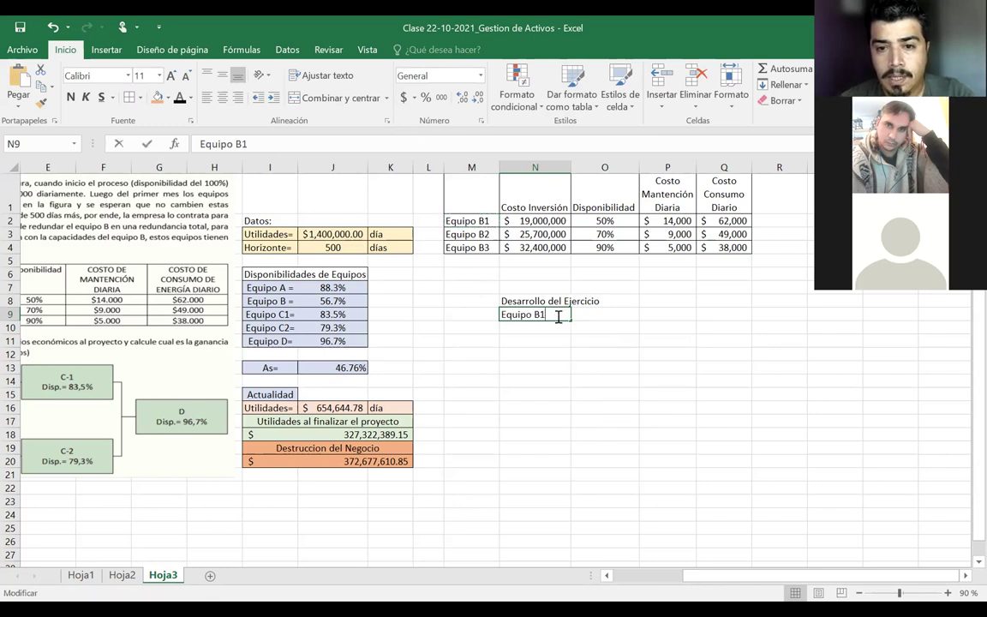
pyautogui.press('Return')
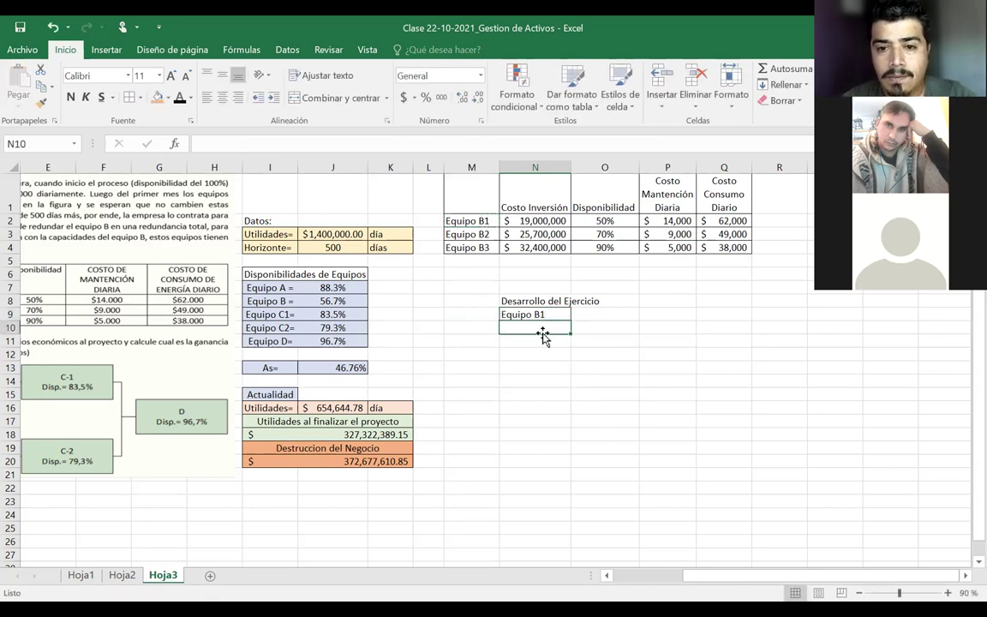
# - Enter the label "A =" in N10 and center the text of N9:N10
pyautogui.write('A')
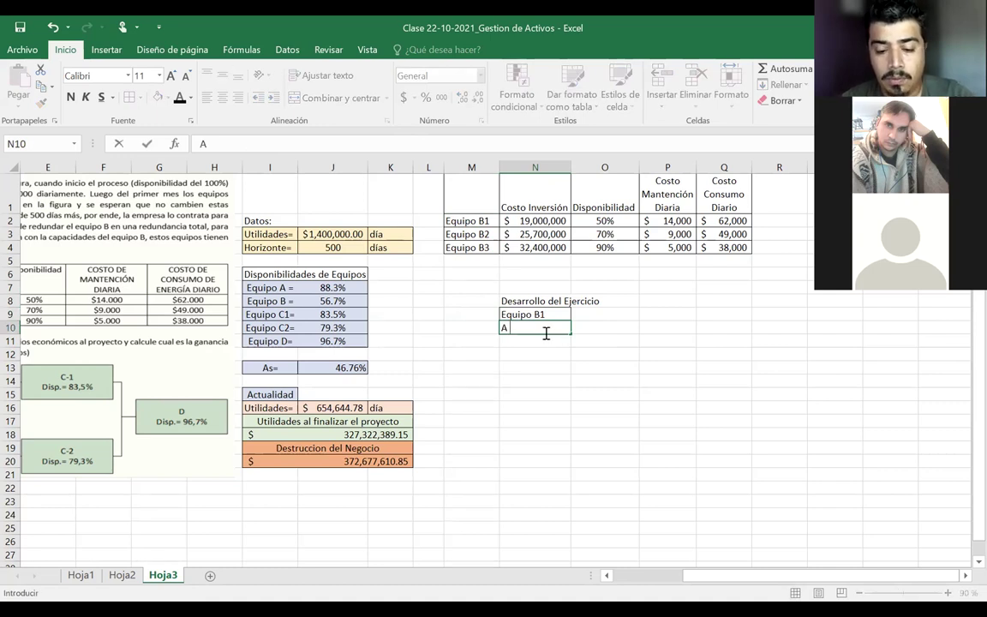
pyautogui.write(' B1')
pyautogui.press('BackSpace')
pyautogui.press('BackSpace')
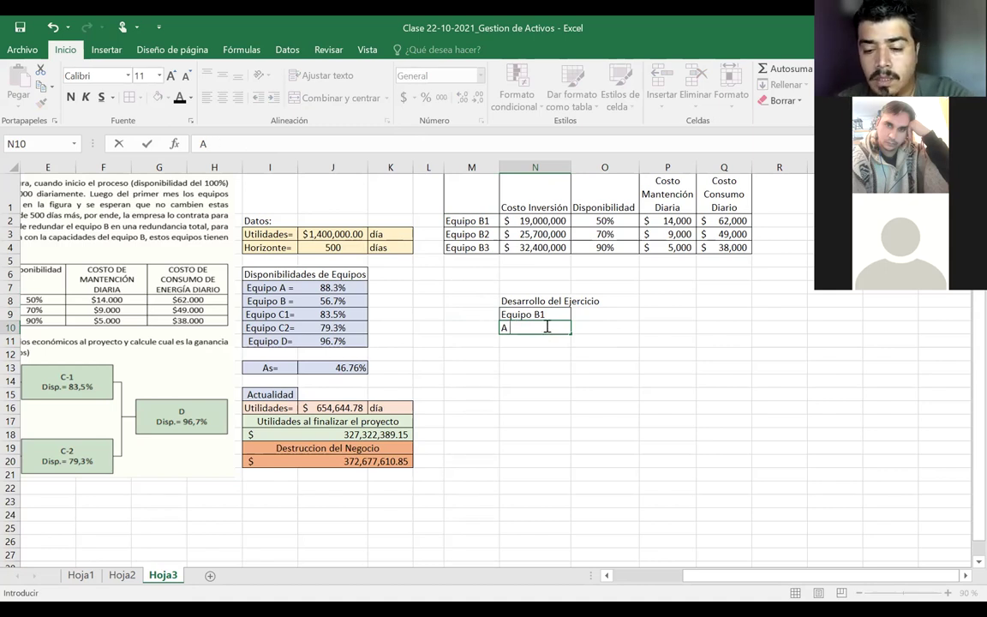
pyautogui.write('=')
pyautogui.moveTo(562, 311); pyautogui.dragTo(538, 329)
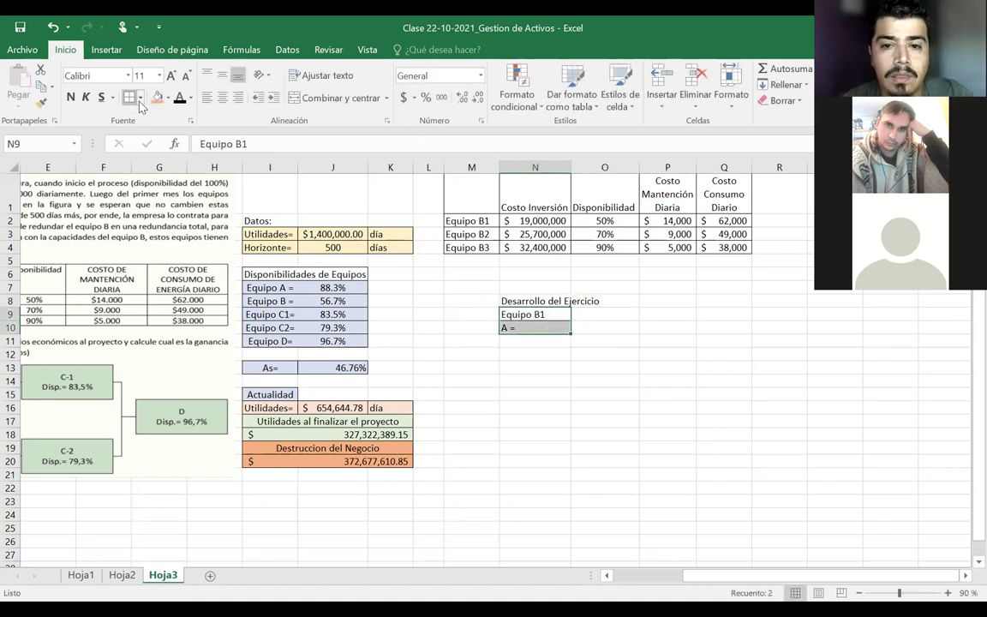
pyautogui.click(222, 97)
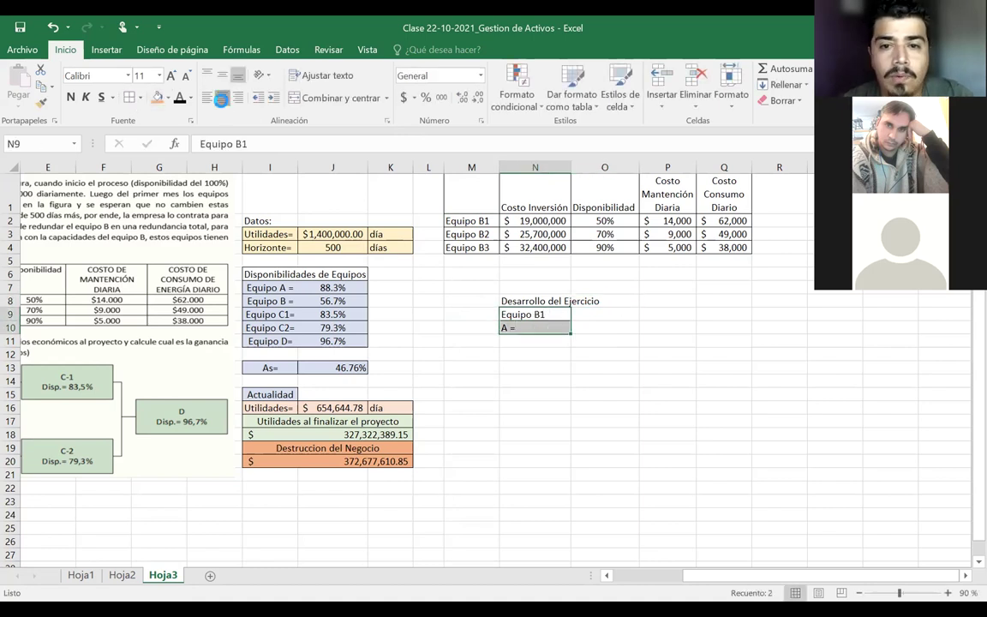
# - Set O10, beside the "A =" label, to the Equipo B1 availability with the formula =O2
pyautogui.click(572, 328)
pyautogui.moveTo(569, 329); pyautogui.dragTo(604, 328)
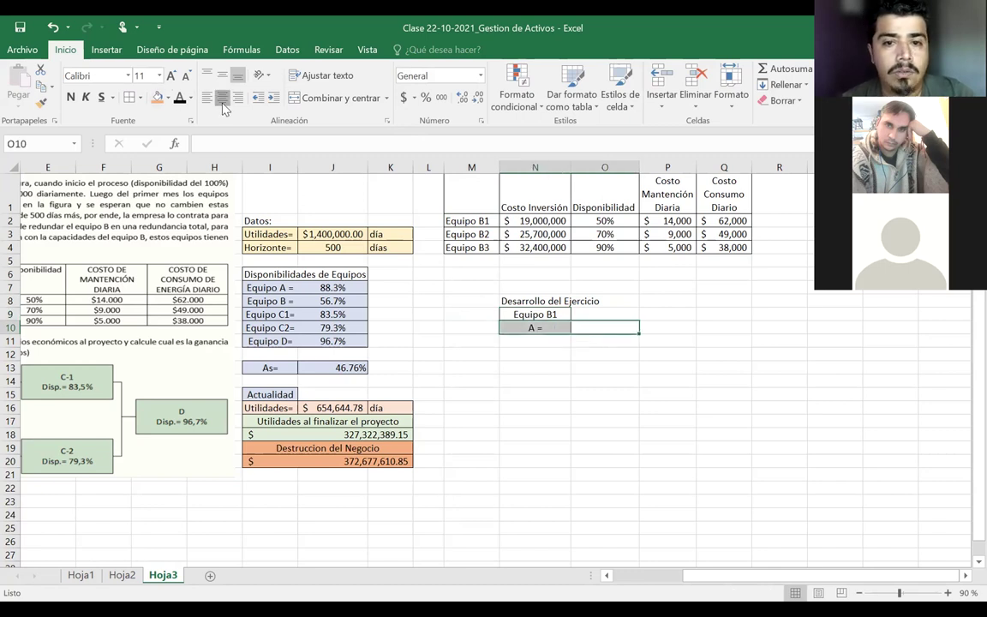
pyautogui.click(596, 325)
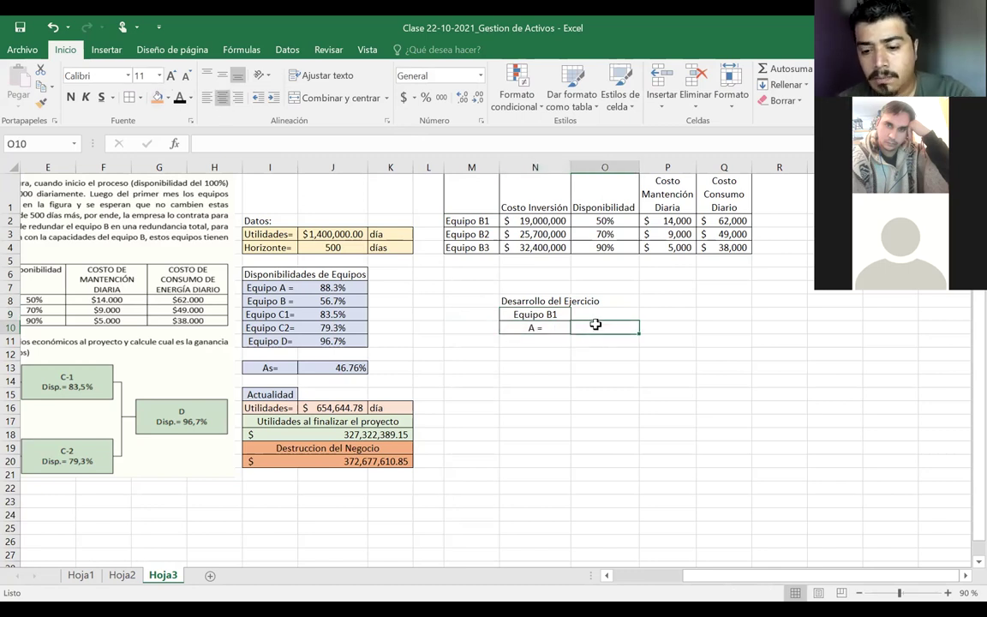
pyautogui.write('=')
pyautogui.click(604, 221)
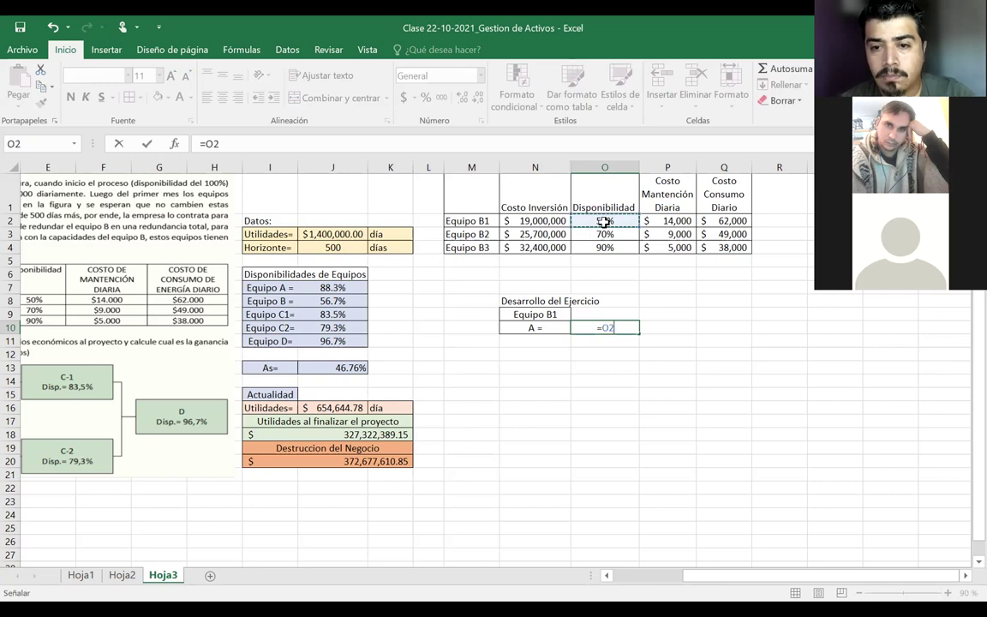
pyautogui.press('Return')
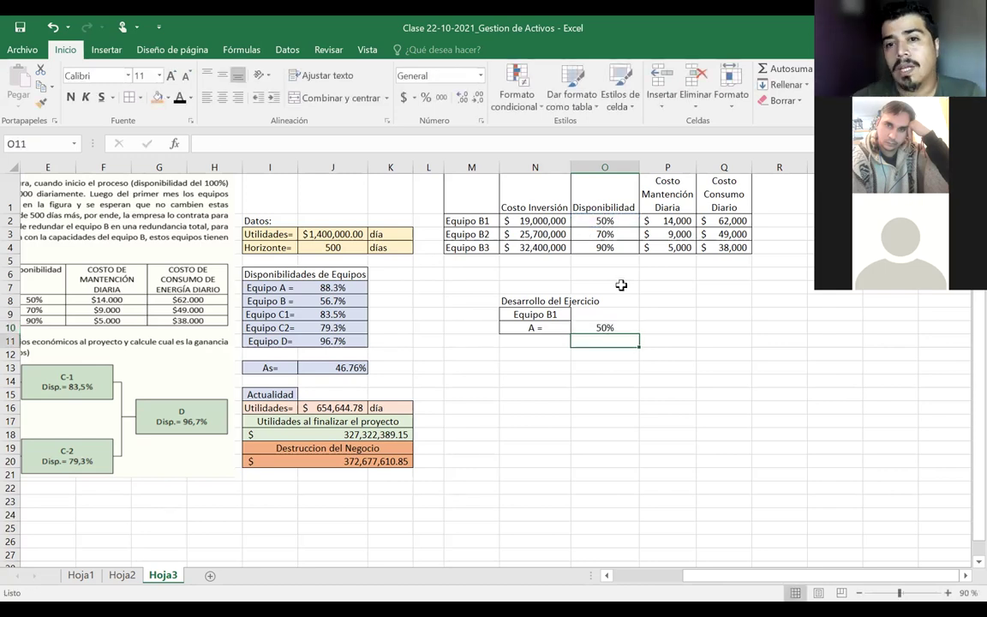
# - Add a border around the availability value in O10
pyautogui.moveTo(600, 219); pyautogui.dragTo(579, 247)
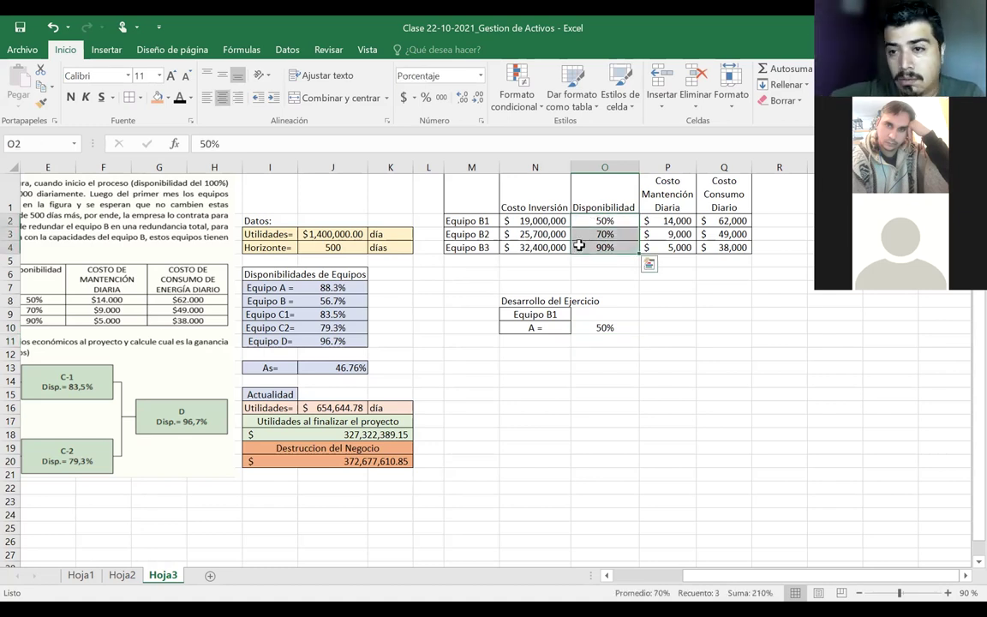
pyautogui.click(583, 323)
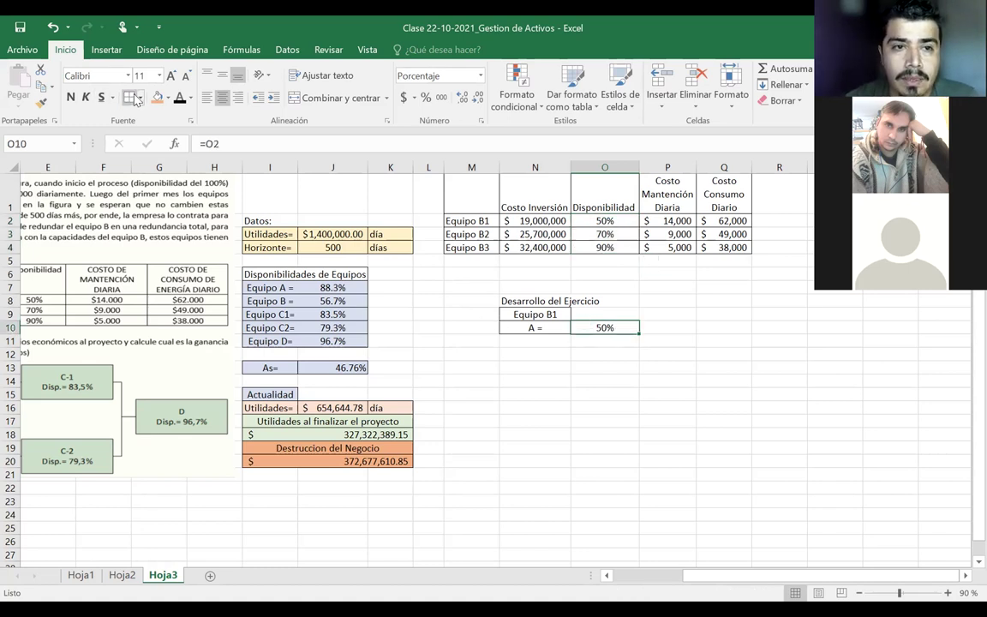
pyautogui.click(597, 419)
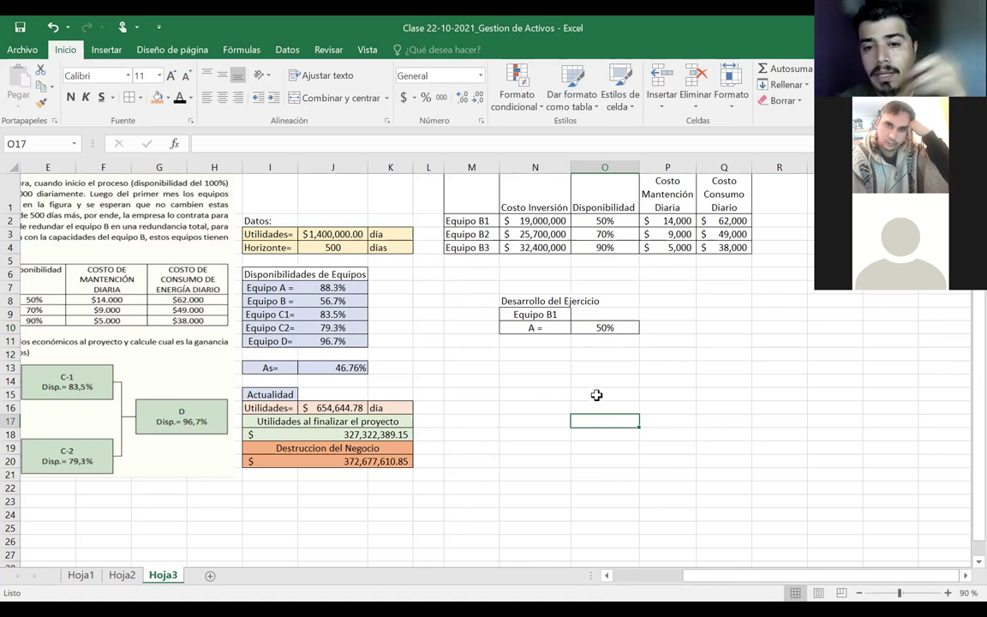
# - Enter the label "As =" in N11 and apply the formatting of N10 to it
pyautogui.click(535, 344)
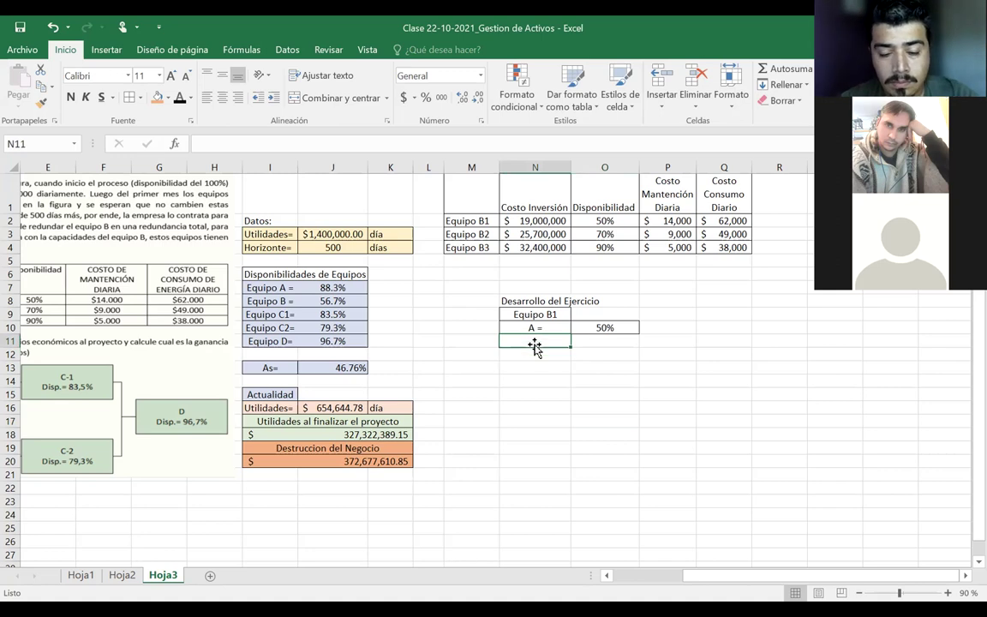
pyautogui.write('As')
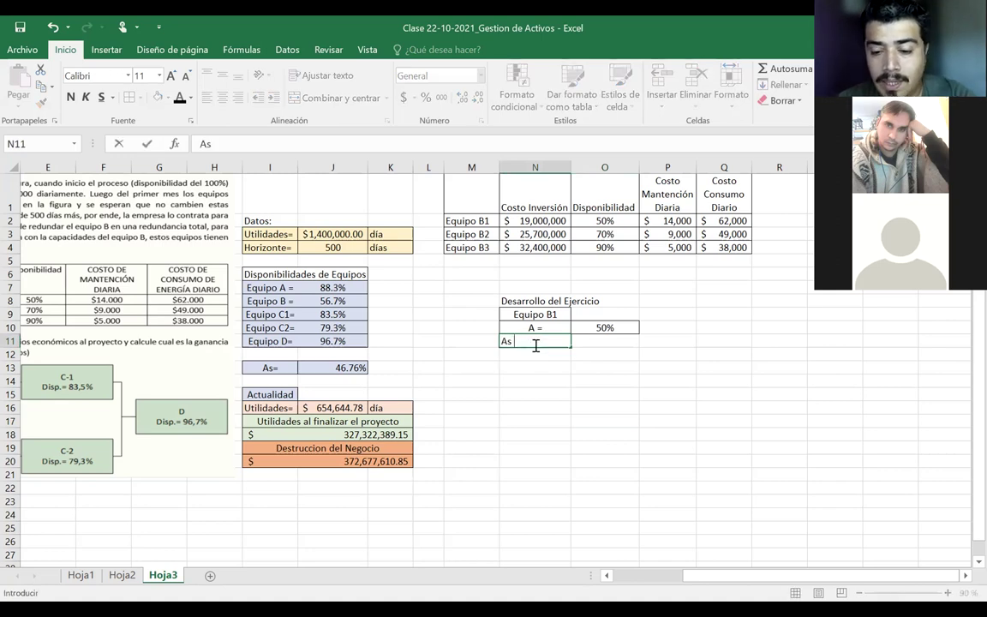
pyautogui.write(' =')
pyautogui.click(573, 357)
pyautogui.click(531, 327)
pyautogui.click(40, 102)
pyautogui.click(567, 344)
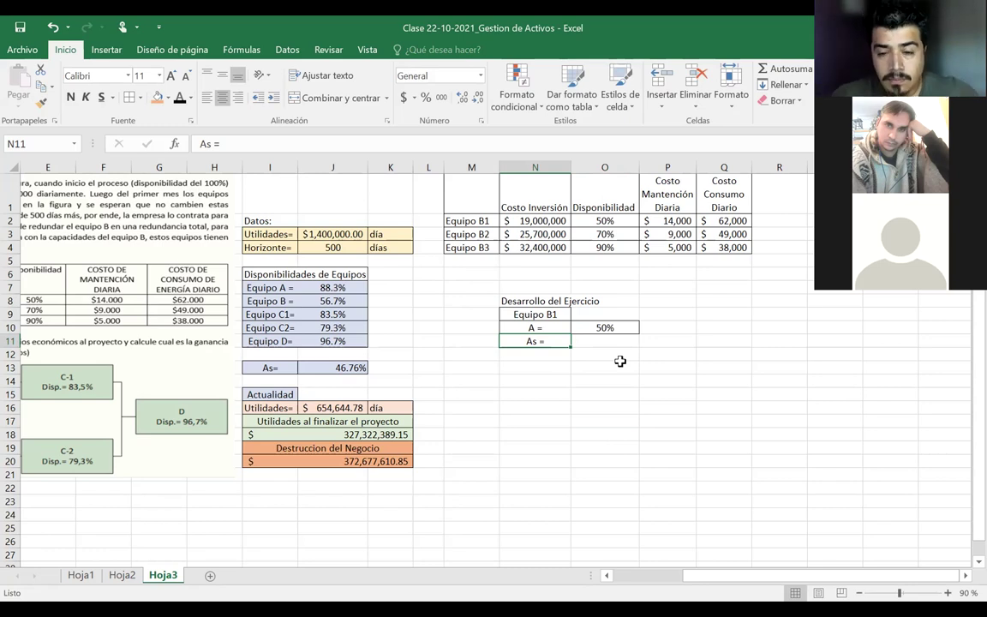
# - Start the system availability formula in O11 as =J7*()*()*J11, leaving empty parentheses for the two parallel groups
pyautogui.click(604, 341)
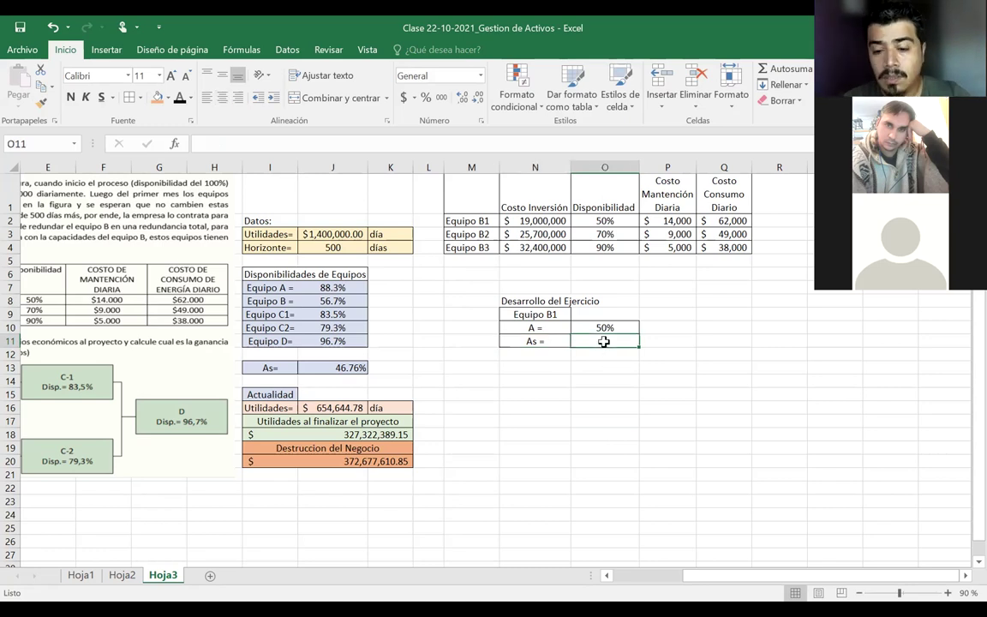
pyautogui.write('=')
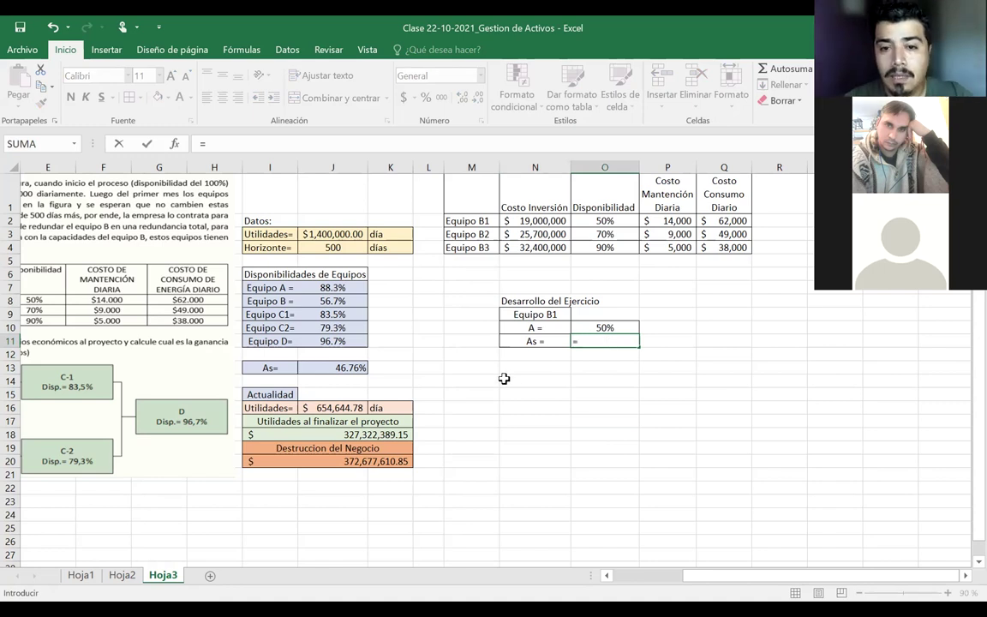
pyautogui.moveTo(695, 577); pyautogui.dragTo(647, 580)
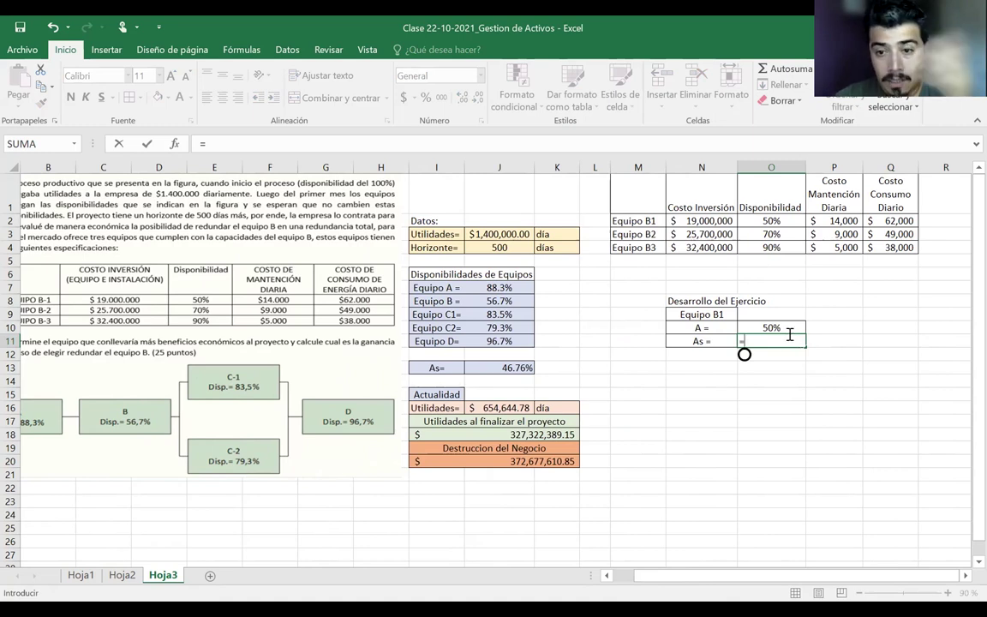
pyautogui.click(498, 289)
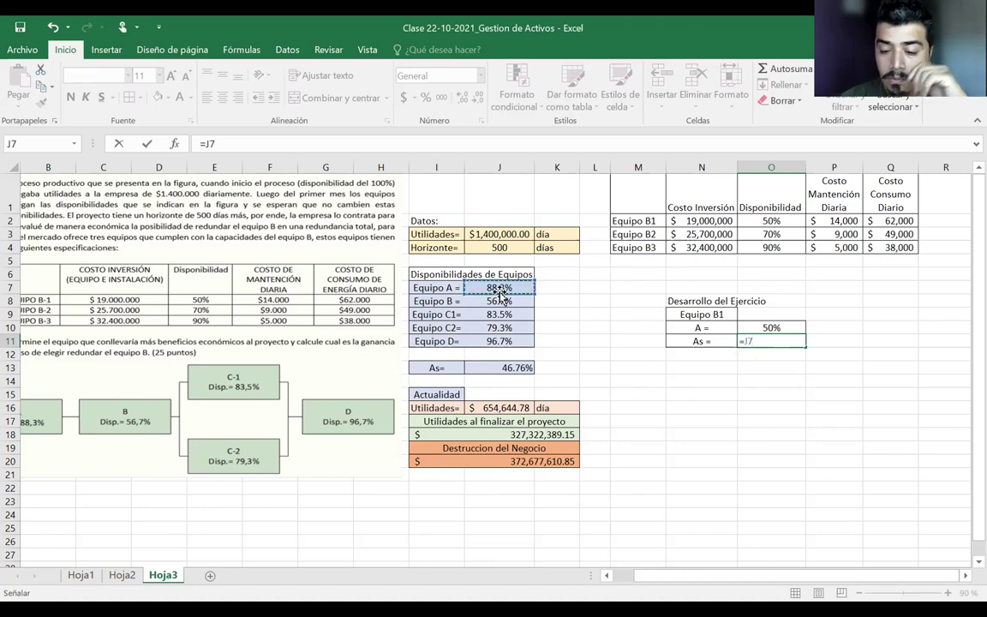
pyautogui.write('*')
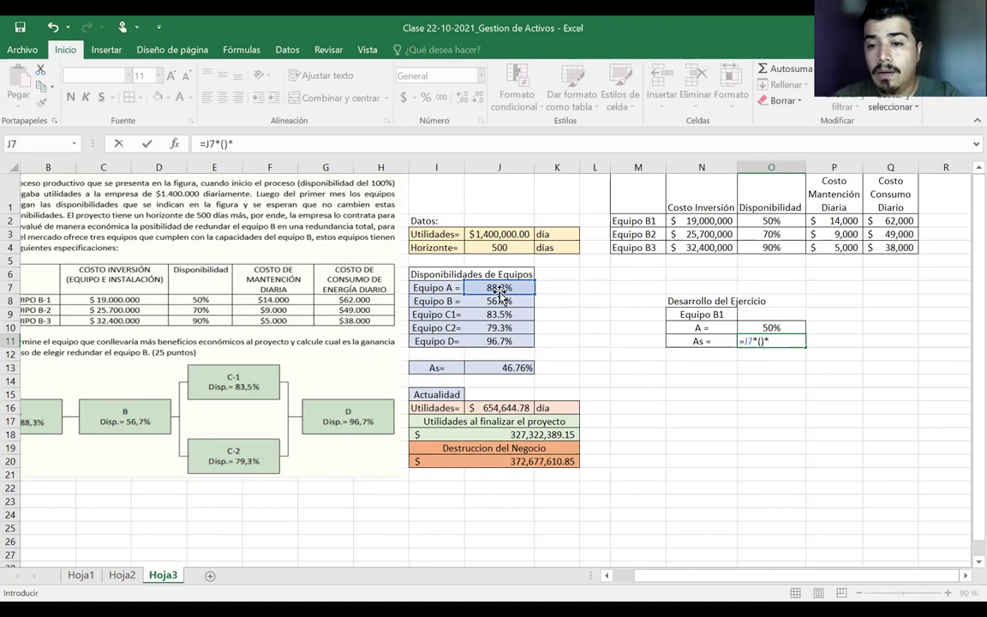
pyautogui.write(')*')
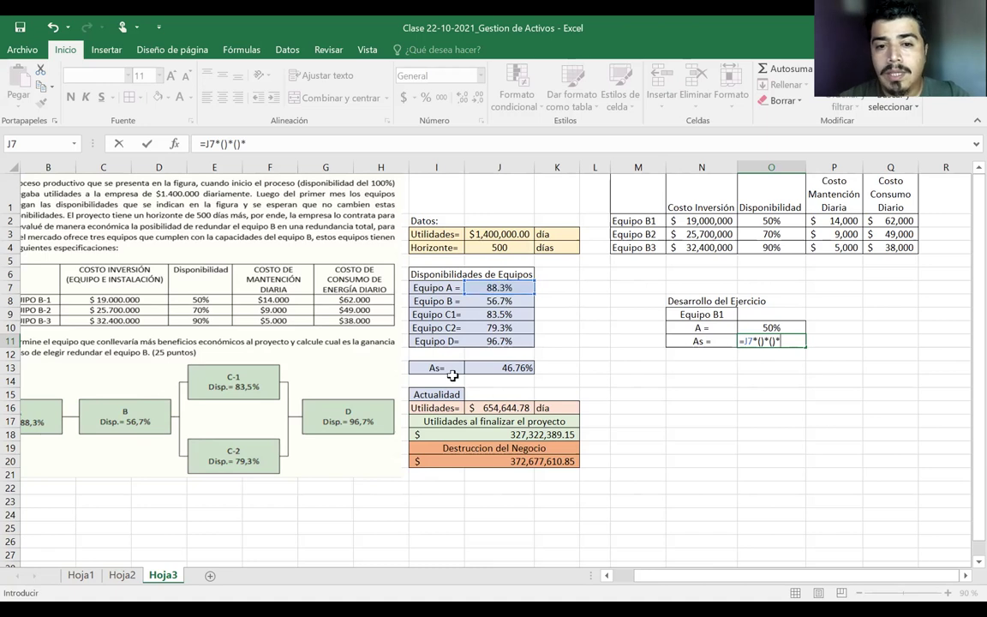
pyautogui.click(501, 341)
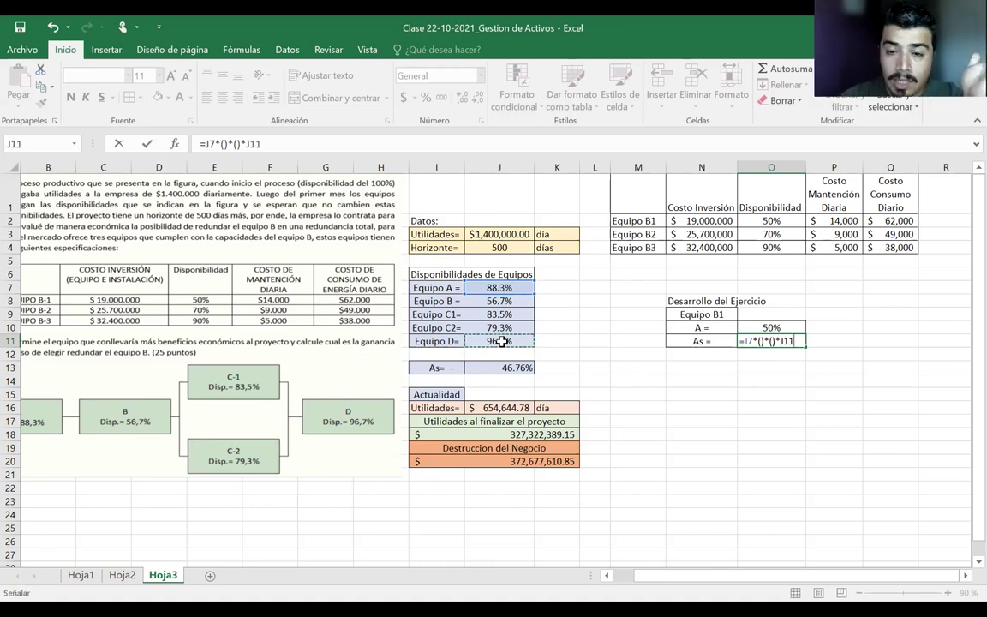
pyautogui.click(762, 345)
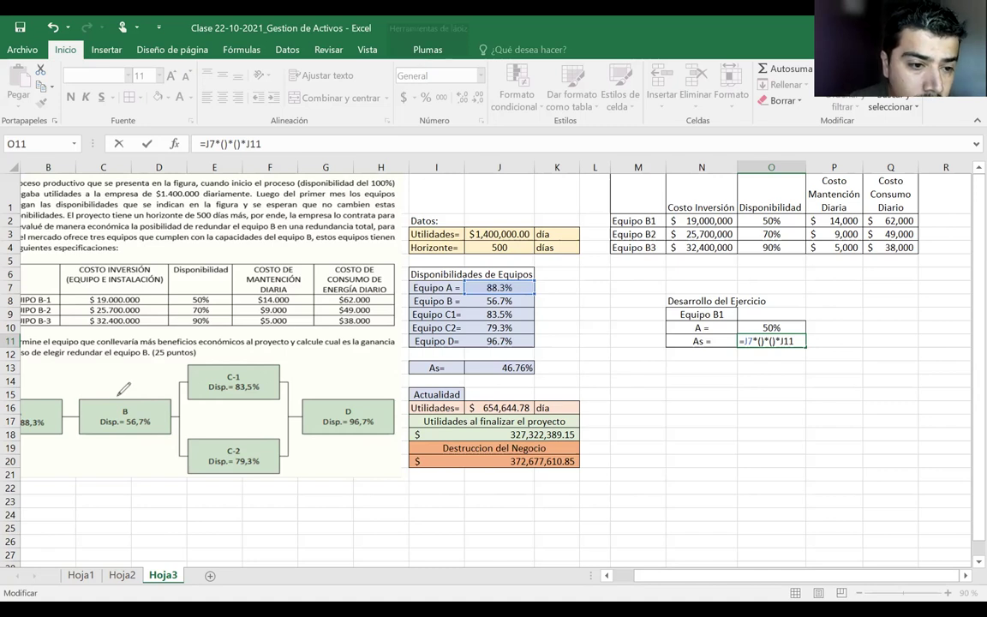
# - Draw by hand a box labelled B1 in parallel below block B in the diagram, cross out block B and tick B1
pyautogui.moveTo(71, 414)
pyautogui.mouseDown()
pyautogui.moveTo(75, 447)
pyautogui.moveTo(128, 471)
pyautogui.moveTo(158, 443)
pyautogui.moveTo(79, 439)
pyautogui.mouseUp()
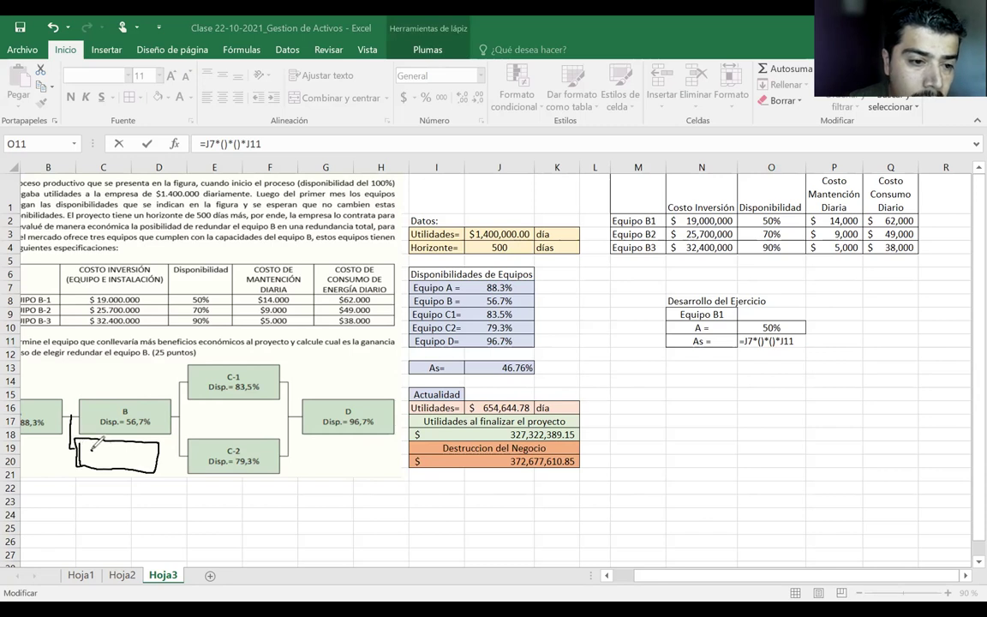
pyautogui.moveTo(96, 448); pyautogui.dragTo(110, 463)
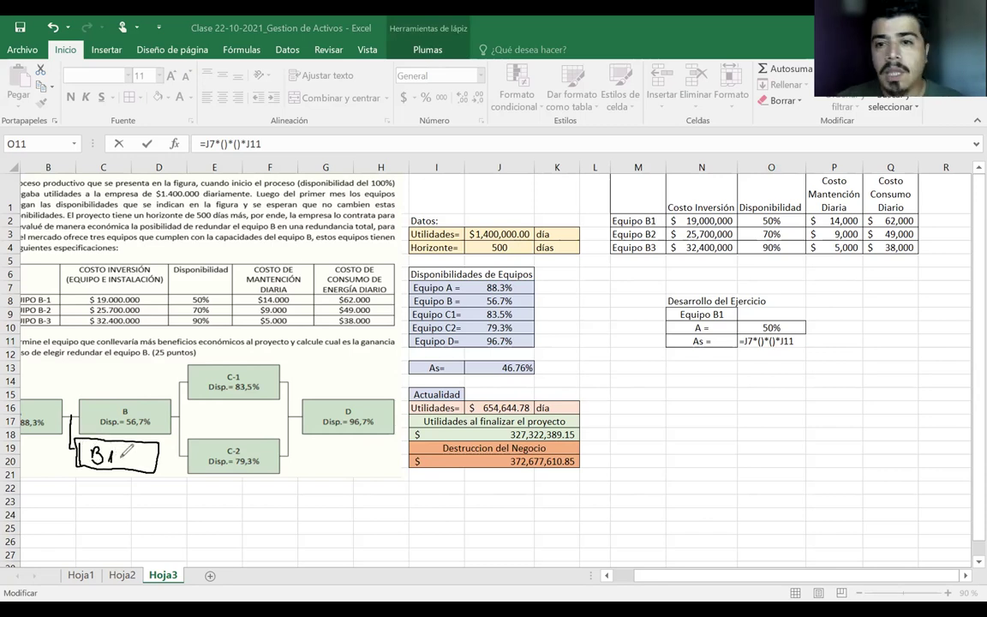
pyautogui.moveTo(173, 437); pyautogui.dragTo(158, 469)
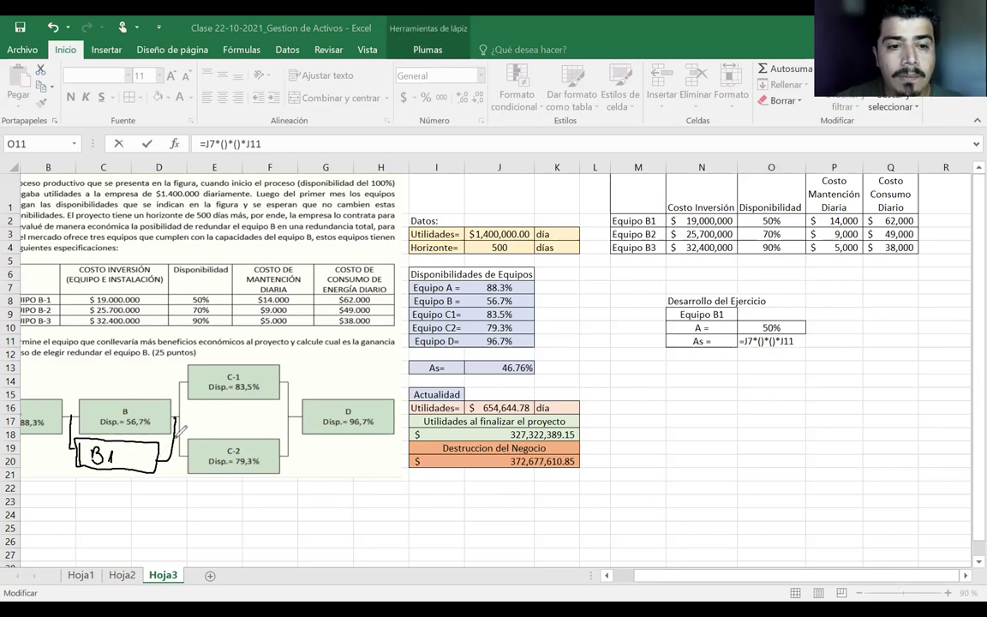
pyautogui.moveTo(138, 399); pyautogui.dragTo(103, 433)
pyautogui.moveTo(109, 405); pyautogui.dragTo(144, 442)
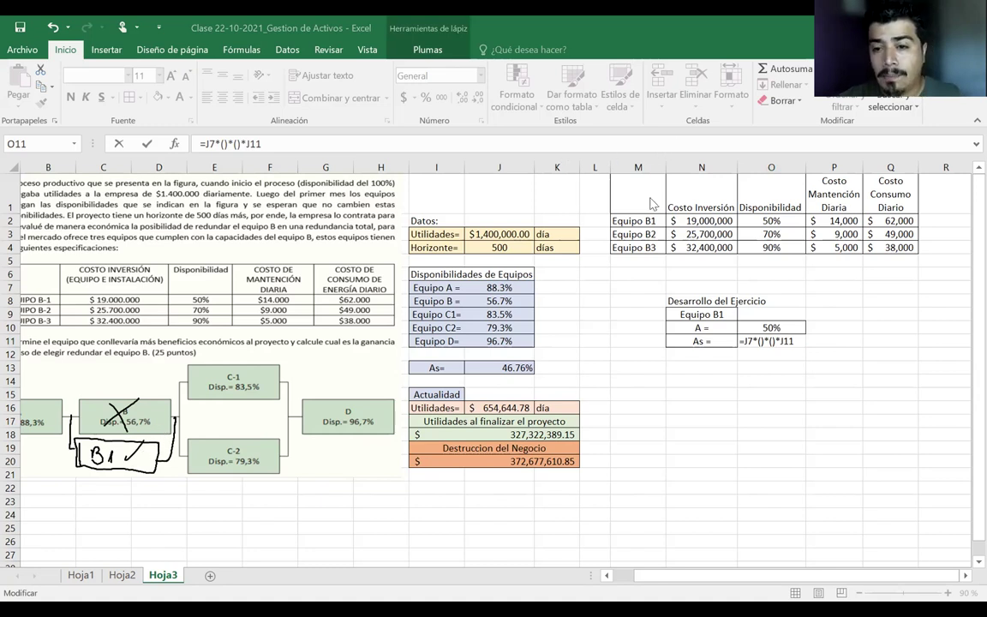
# - Fill the first parentheses of the O11 formula with the redundancy term for B and B1, (1-(1-J8)*(1-O10))
pyautogui.click(758, 342)
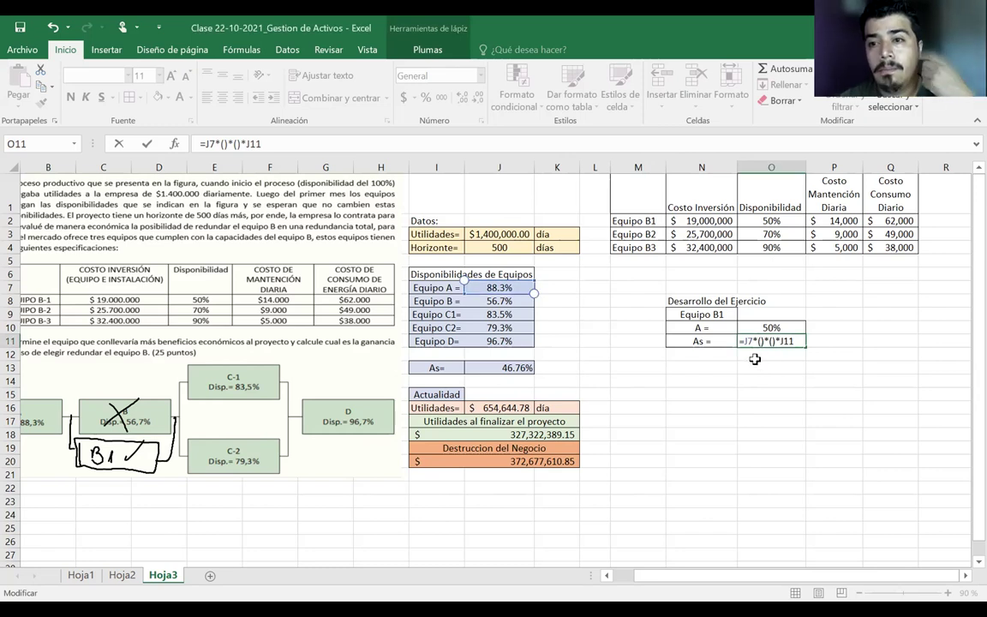
pyautogui.write('1')
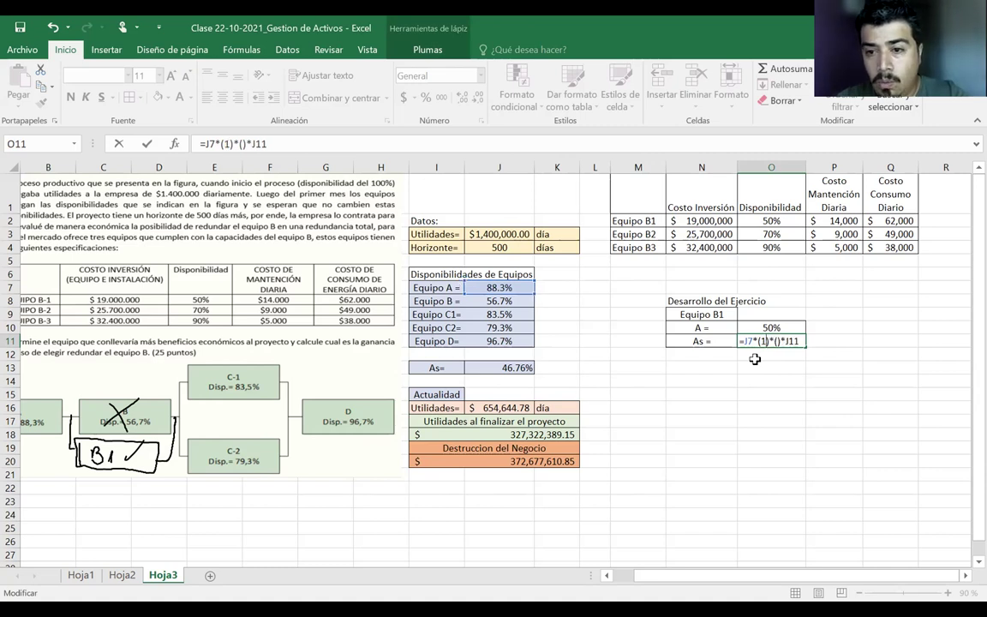
pyautogui.write('-(1-')
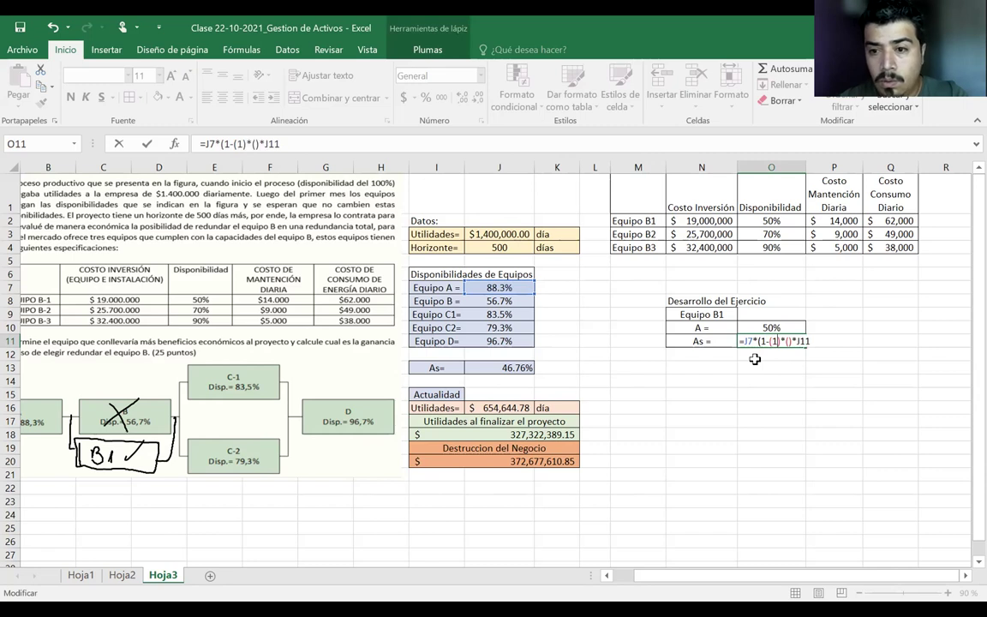
pyautogui.click(507, 303)
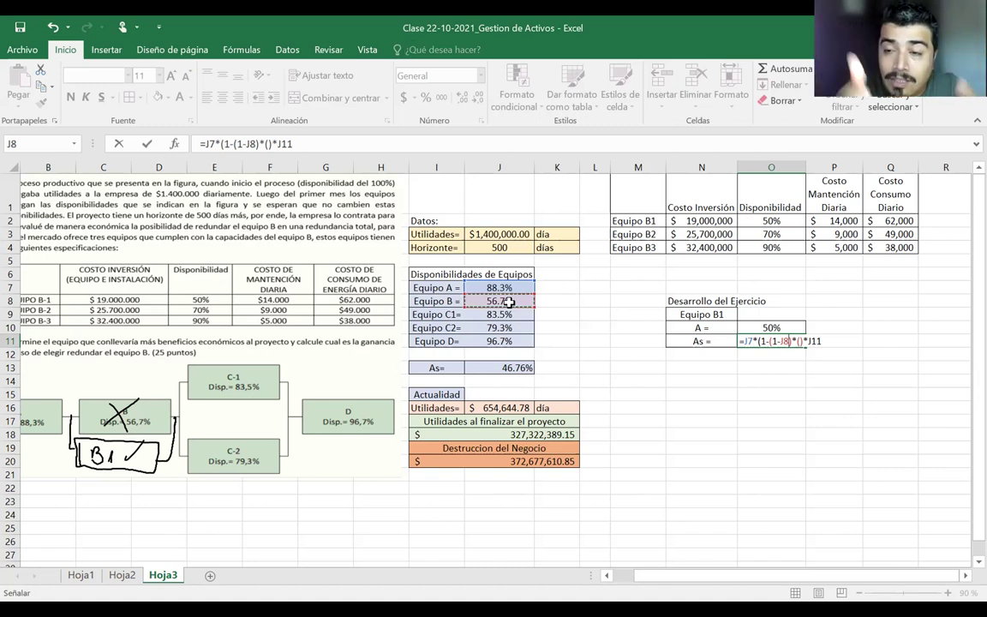
pyautogui.write(')*')
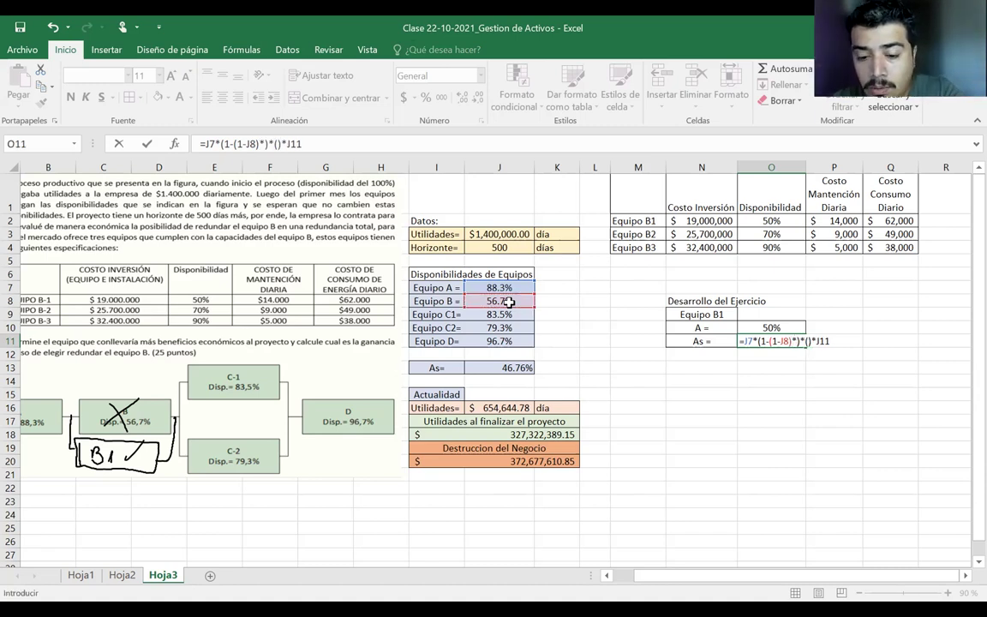
pyautogui.write('(')
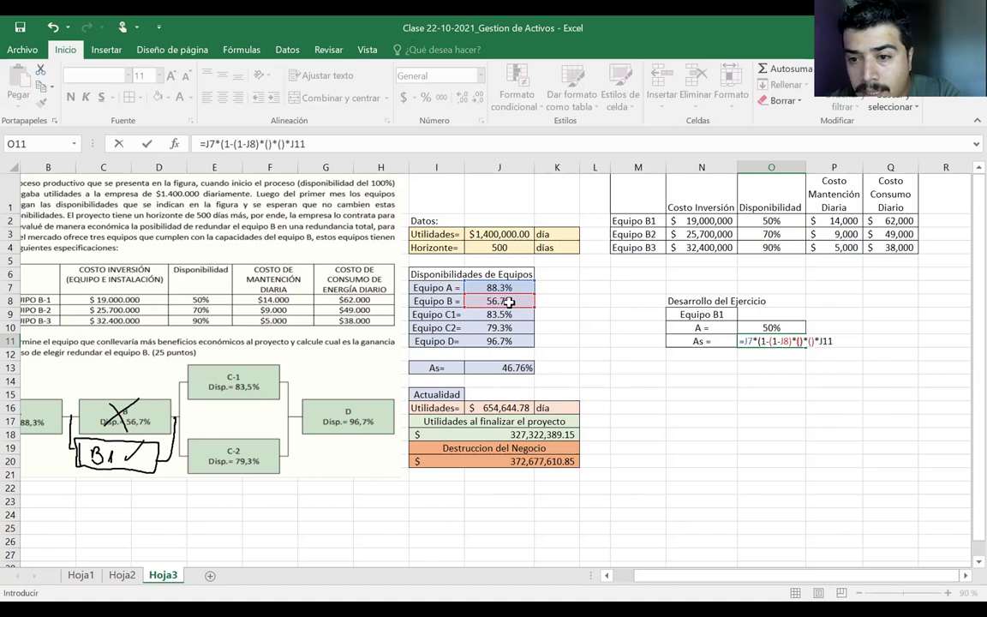
pyautogui.write('1-)*(')
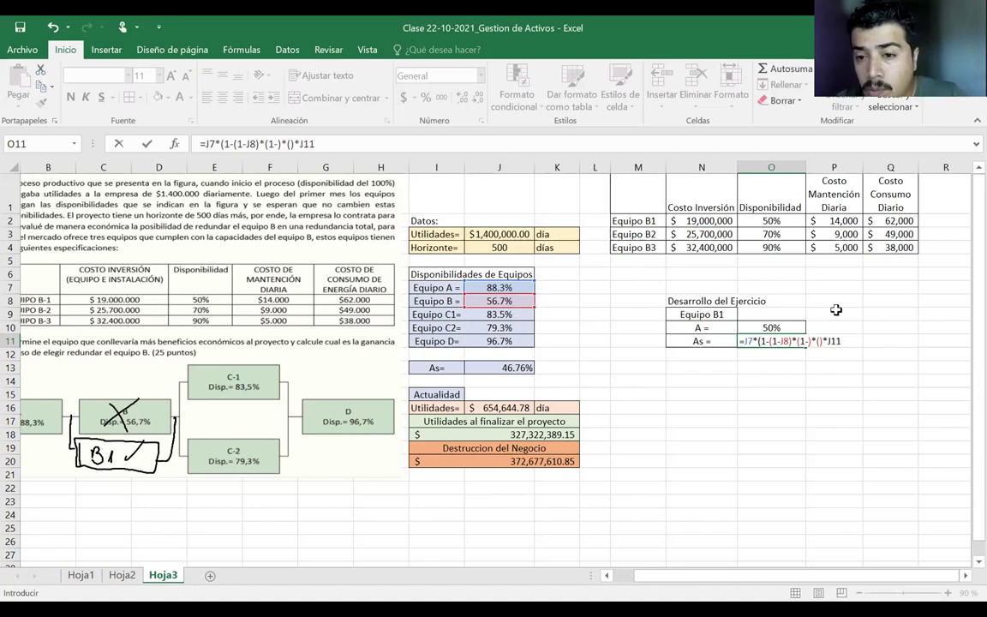
pyautogui.click(774, 327)
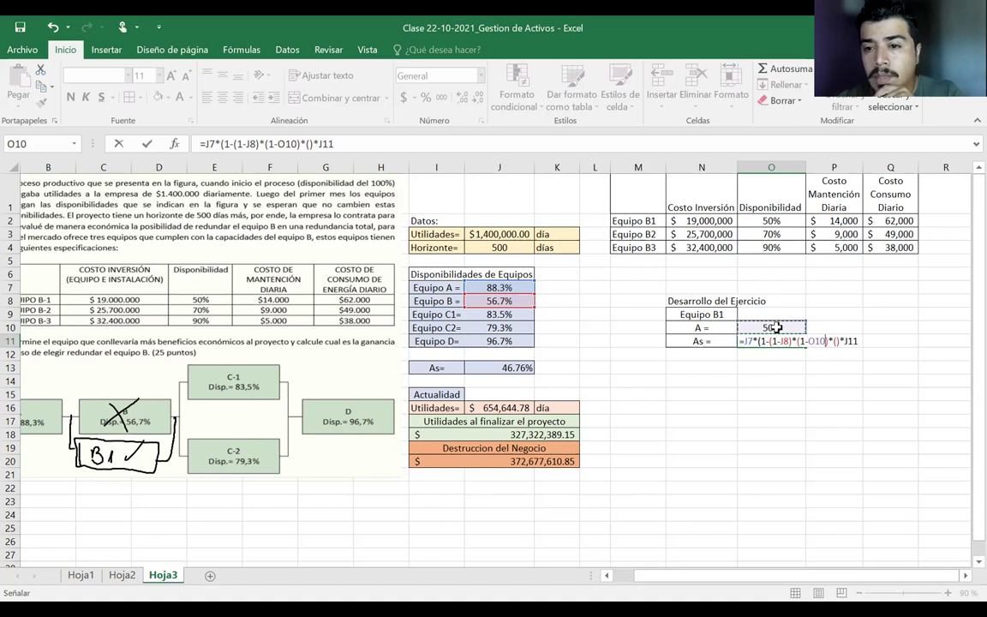
pyautogui.write(')')
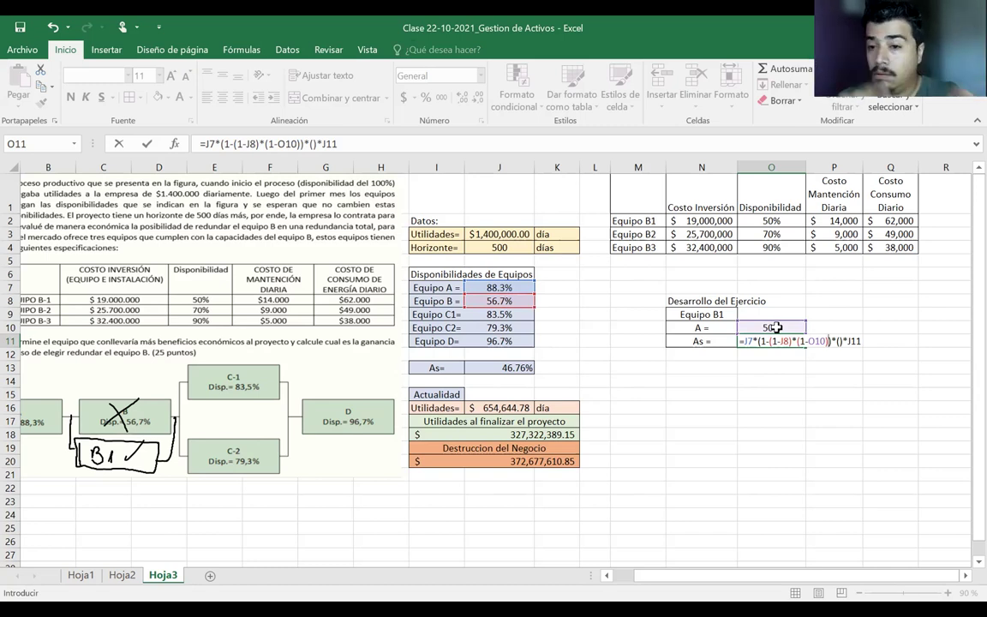
# - Fill the second parentheses of the O11 formula with the redundancy term for C1 and C2, (1-(1-J9)*(1-J10)), and complete the formula
pyautogui.click(842, 342)
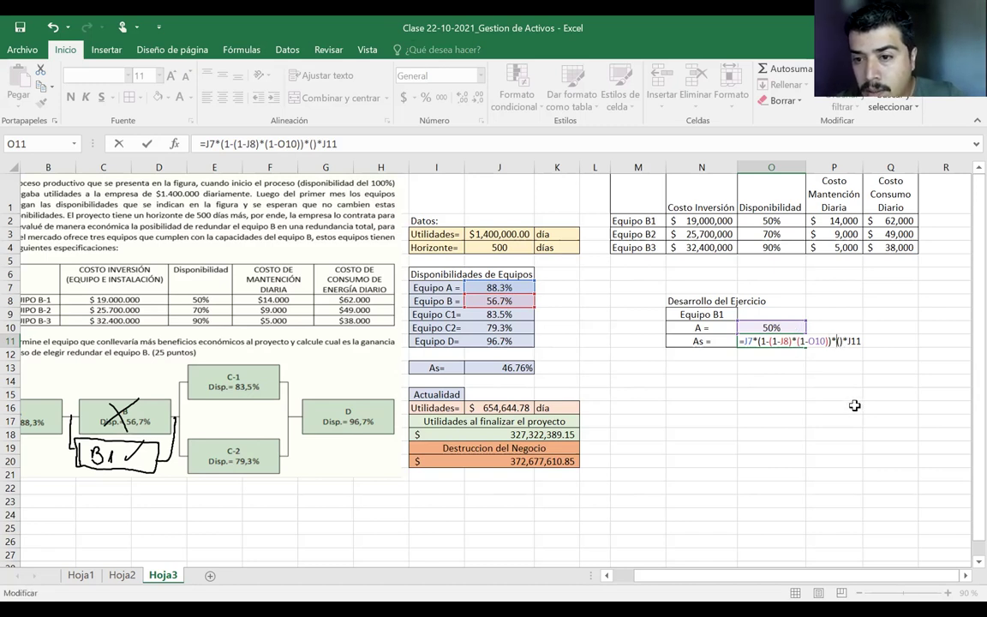
pyautogui.write('1-(')
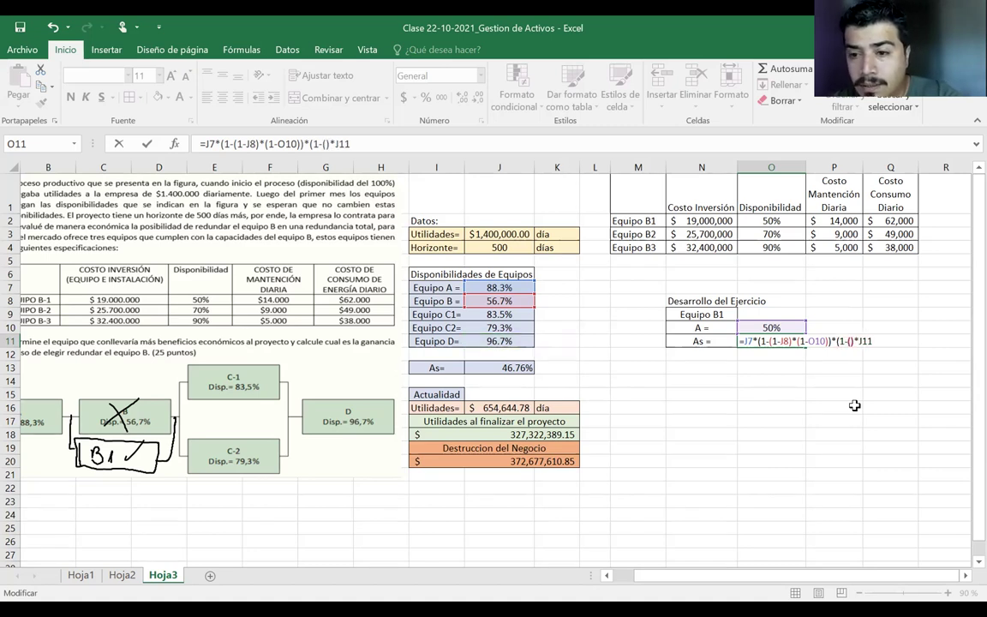
pyautogui.write('1-')
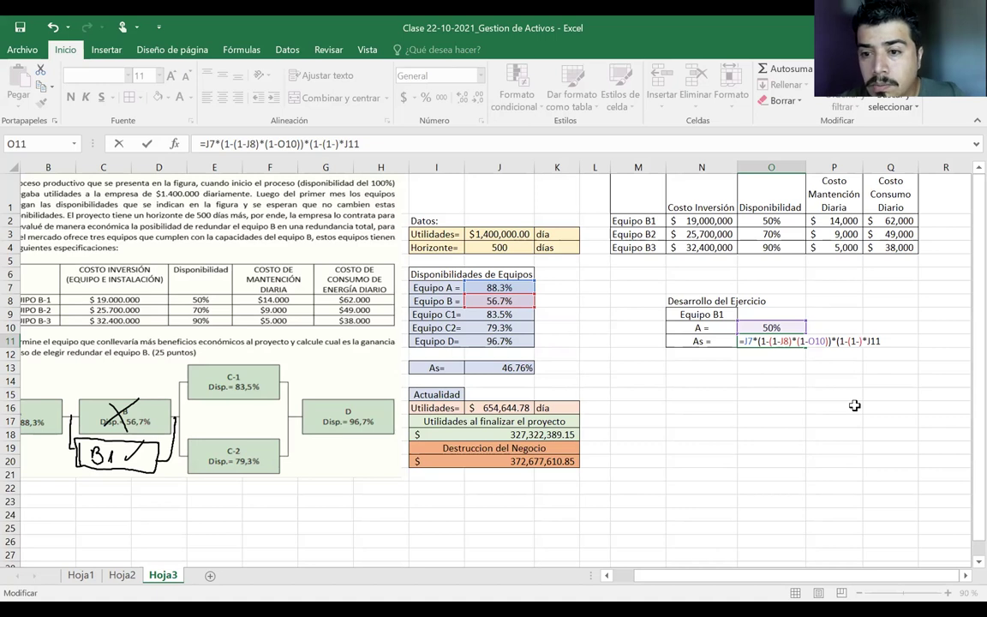
pyautogui.click(506, 316)
pyautogui.write(')')
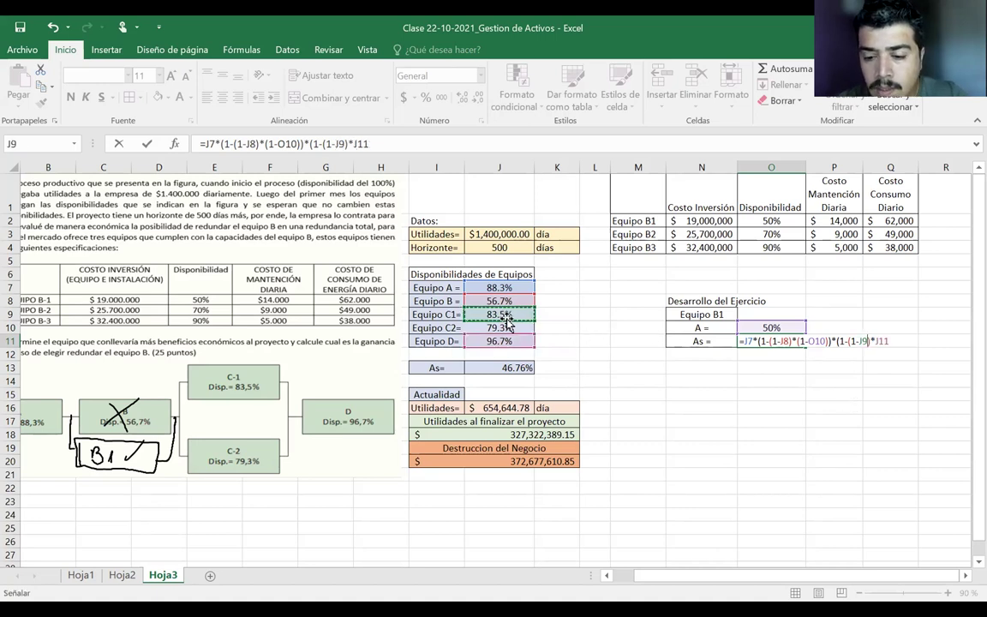
pyautogui.write('*)')
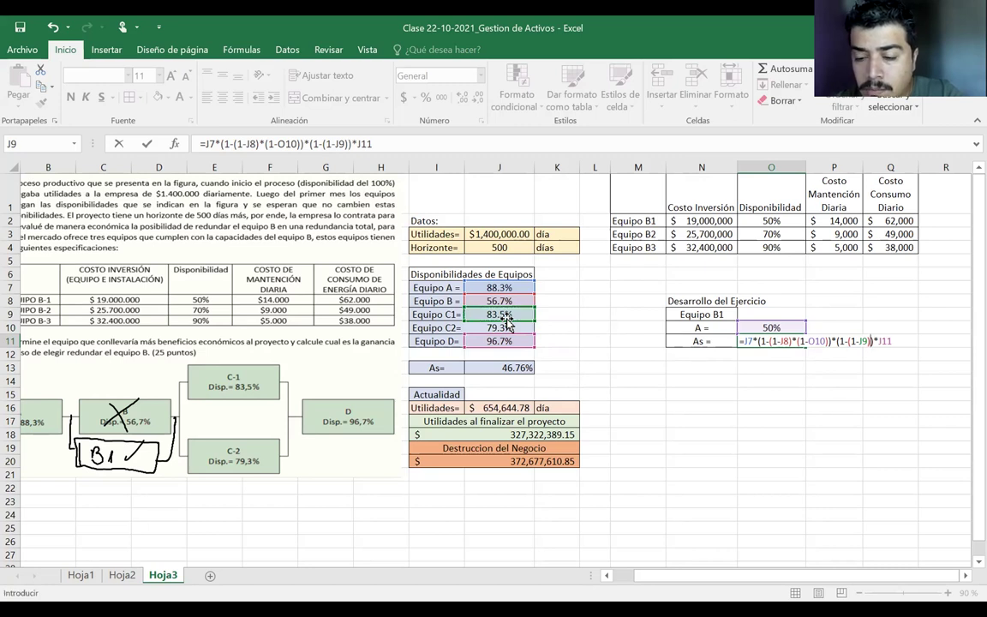
pyautogui.write('(1')
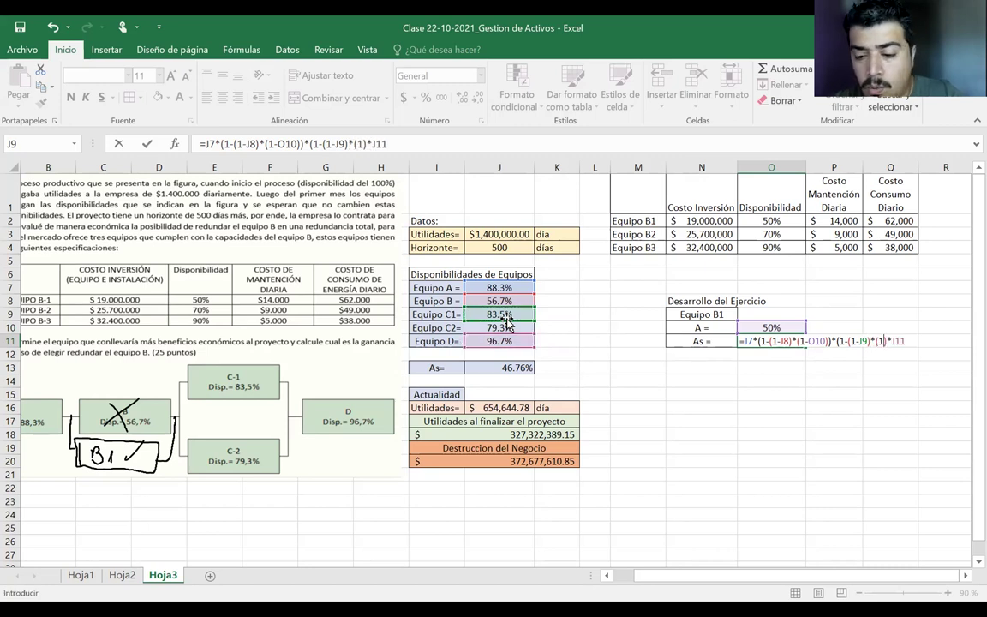
pyautogui.write('-')
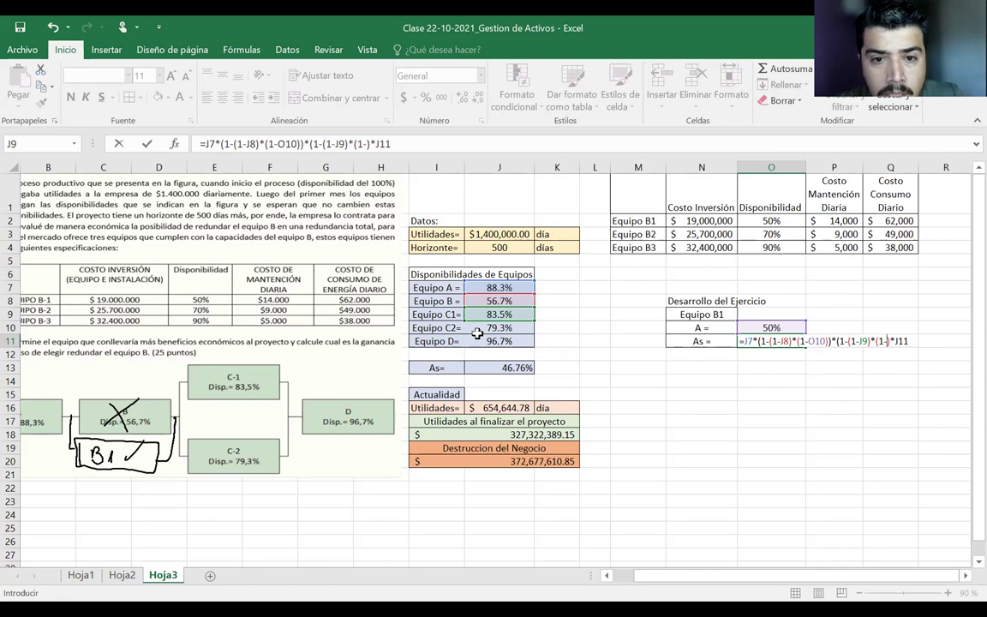
pyautogui.click(485, 329)
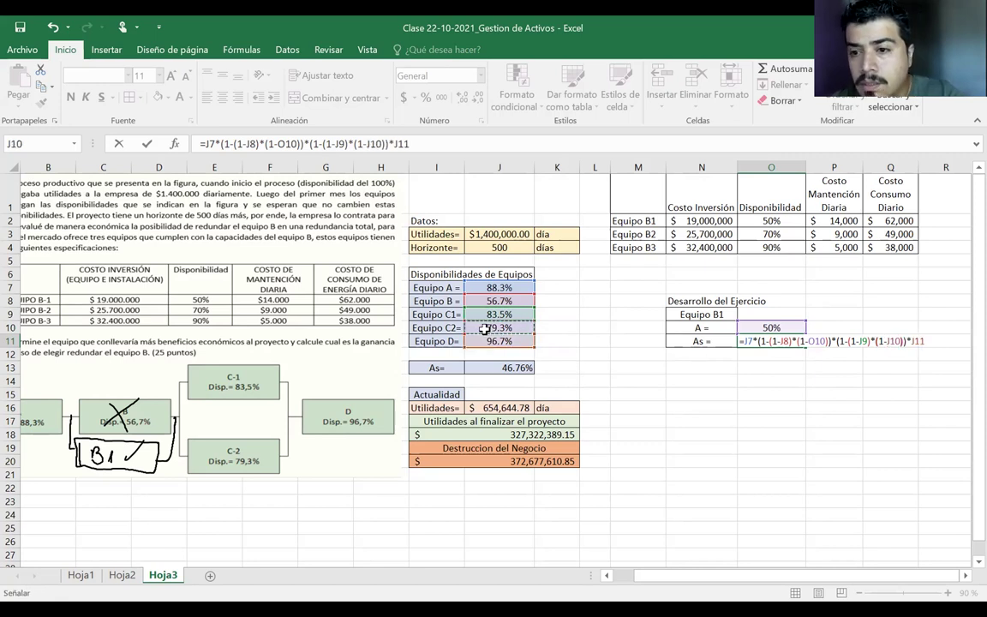
pyautogui.write(')')
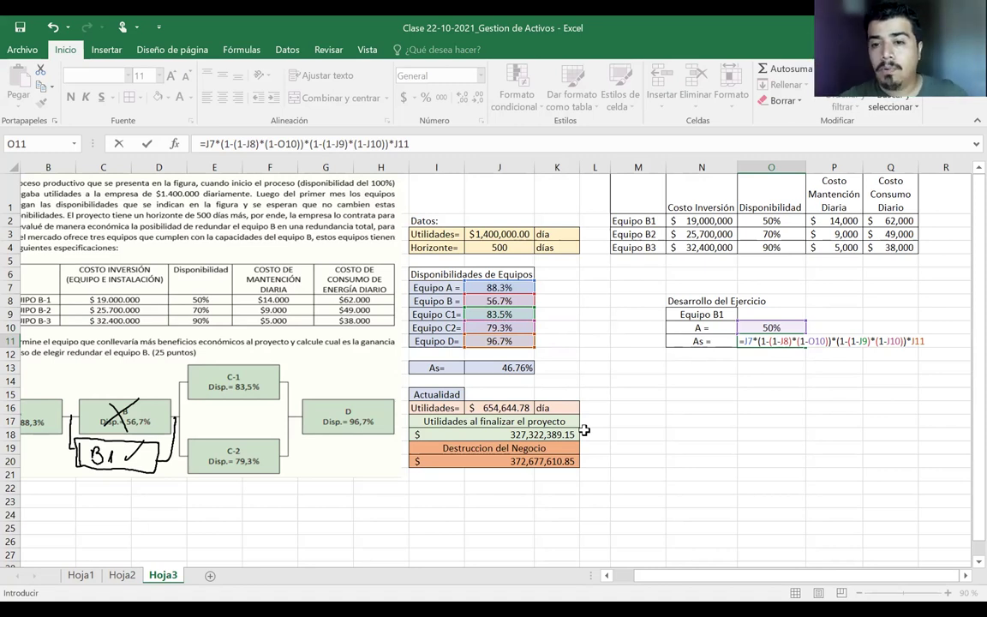
pyautogui.press('Return')
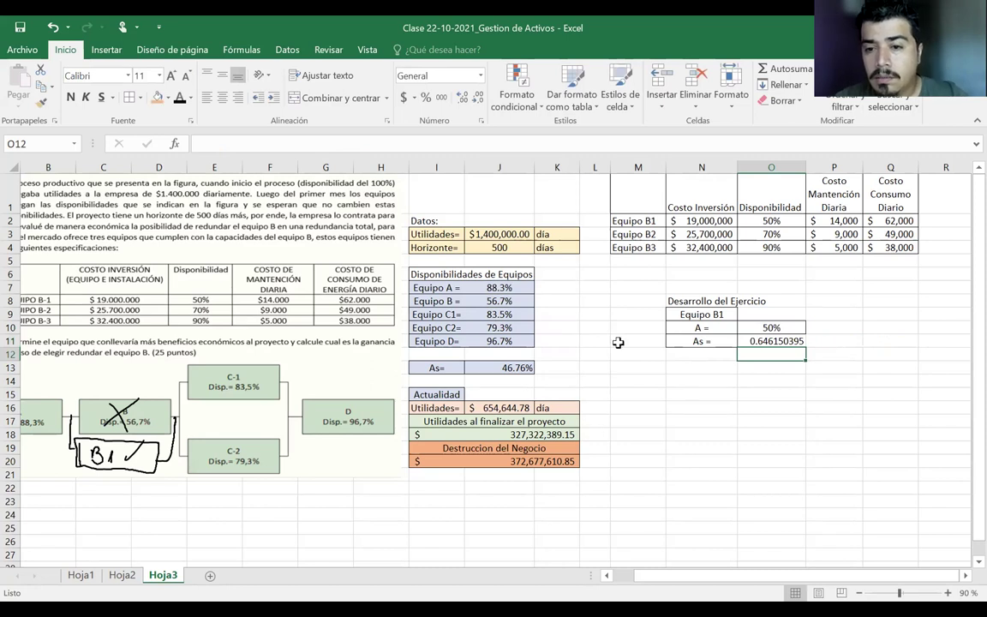
# - Format the system availability in O11 as a centred percentage with two decimals and give the cell borders
pyautogui.press('Up')
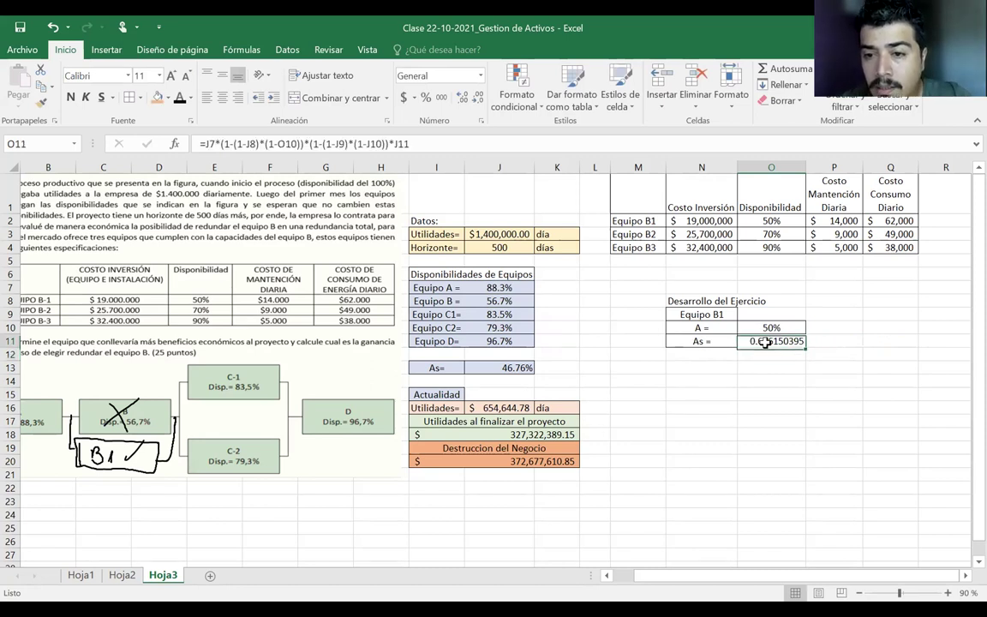
pyautogui.click(426, 97)
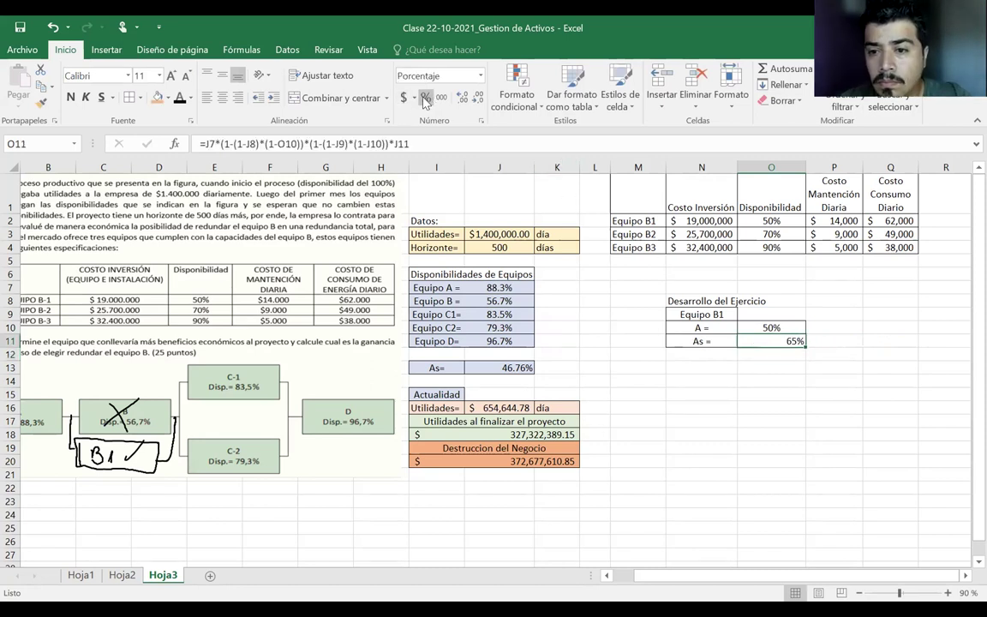
pyautogui.click(463, 97)
pyautogui.click(462, 97)
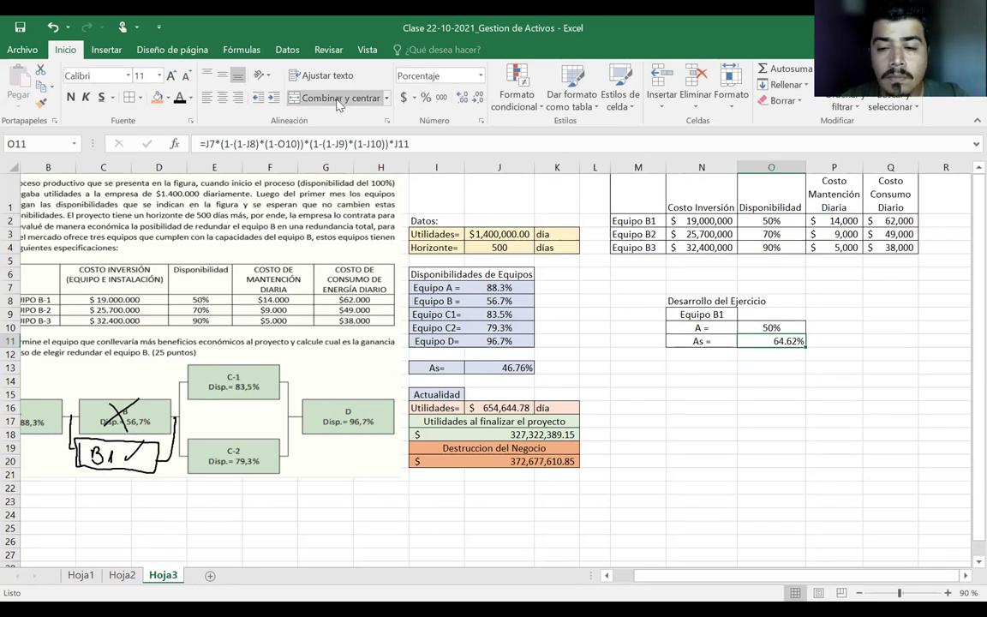
pyautogui.click(222, 97)
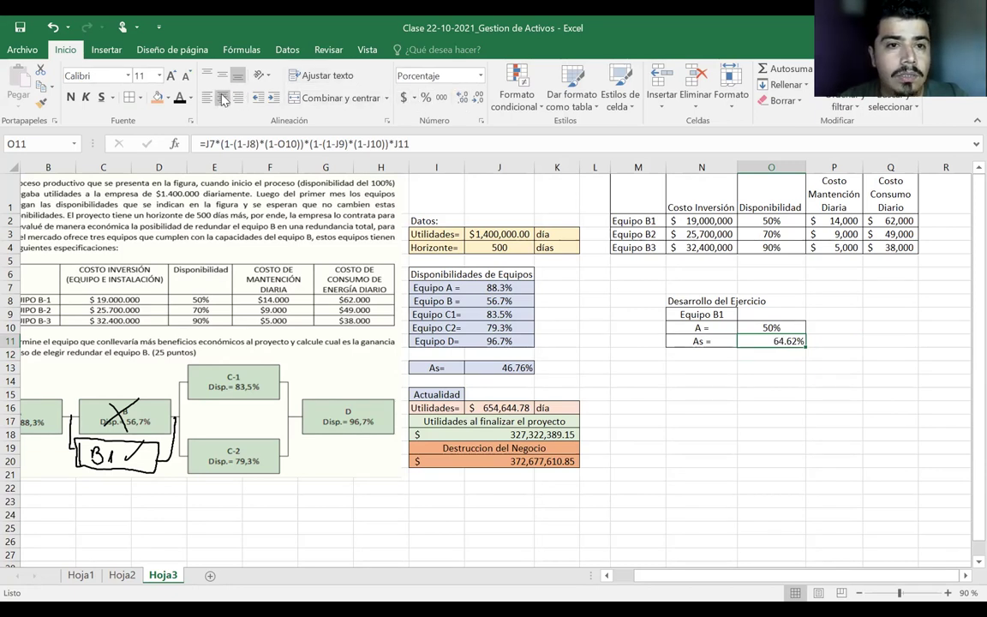
pyautogui.click(701, 353)
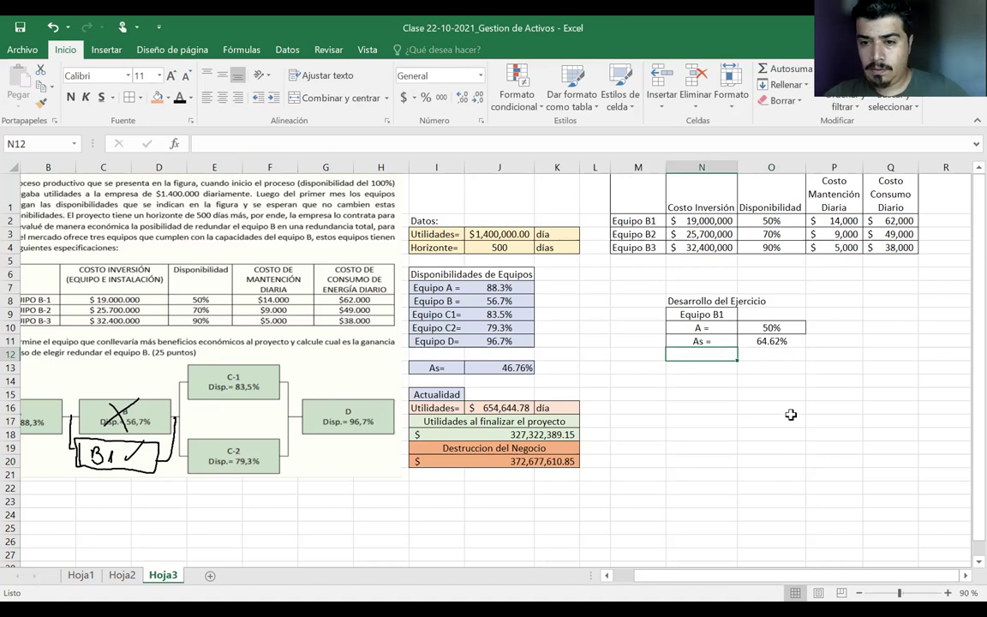
pyautogui.click(770, 341)
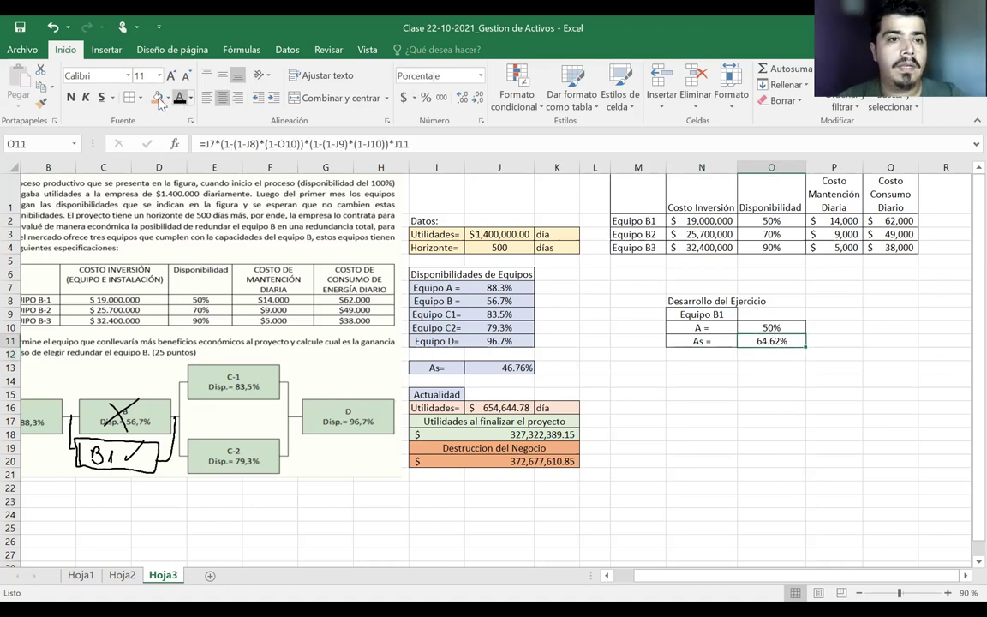
# - Enter the label "Aumento A =" in N12, centre it and add borders to N12:O12
pyautogui.click(708, 355)
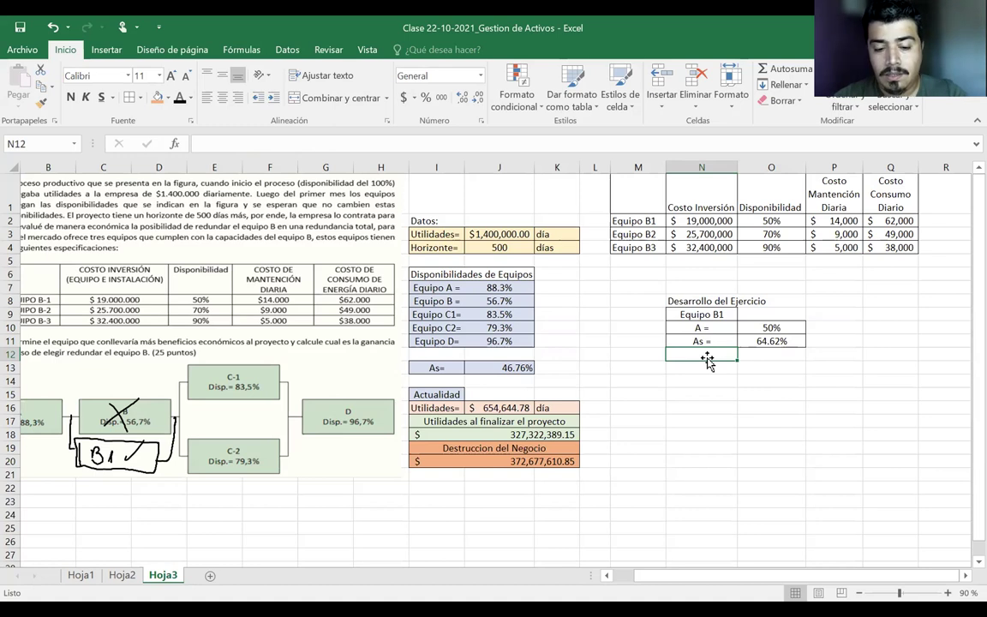
pyautogui.write('Aumento d')
pyautogui.press('BackSpace')
pyautogui.write('A')
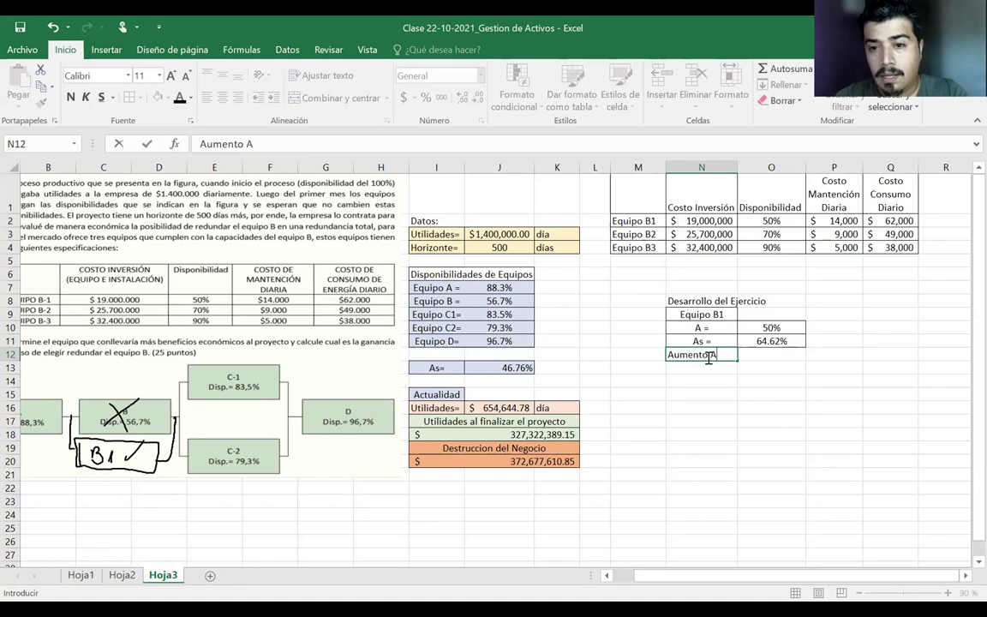
pyautogui.write(' =')
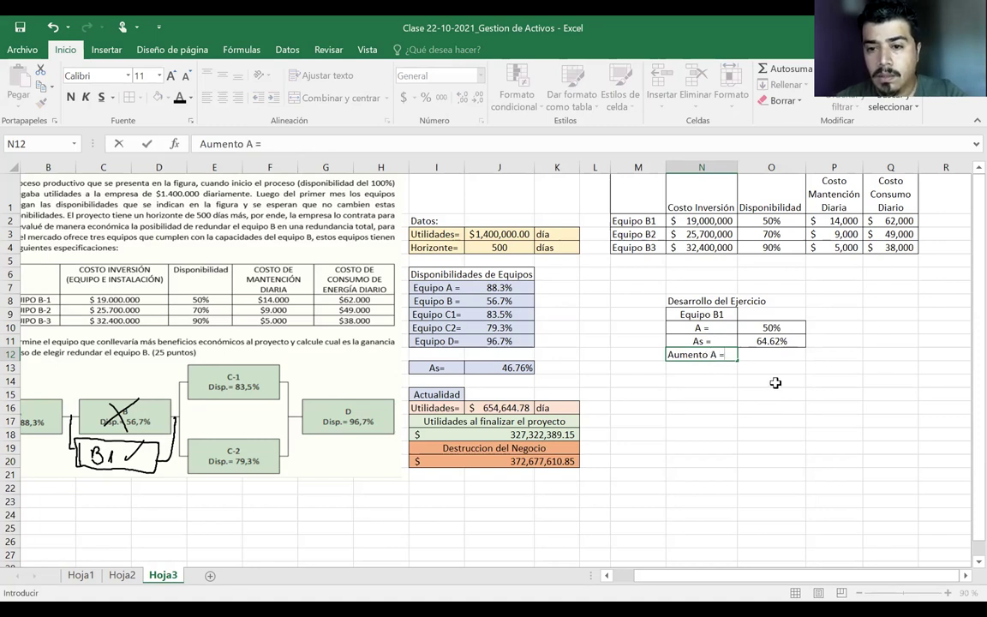
pyautogui.press('Return')
pyautogui.moveTo(709, 355); pyautogui.dragTo(761, 356)
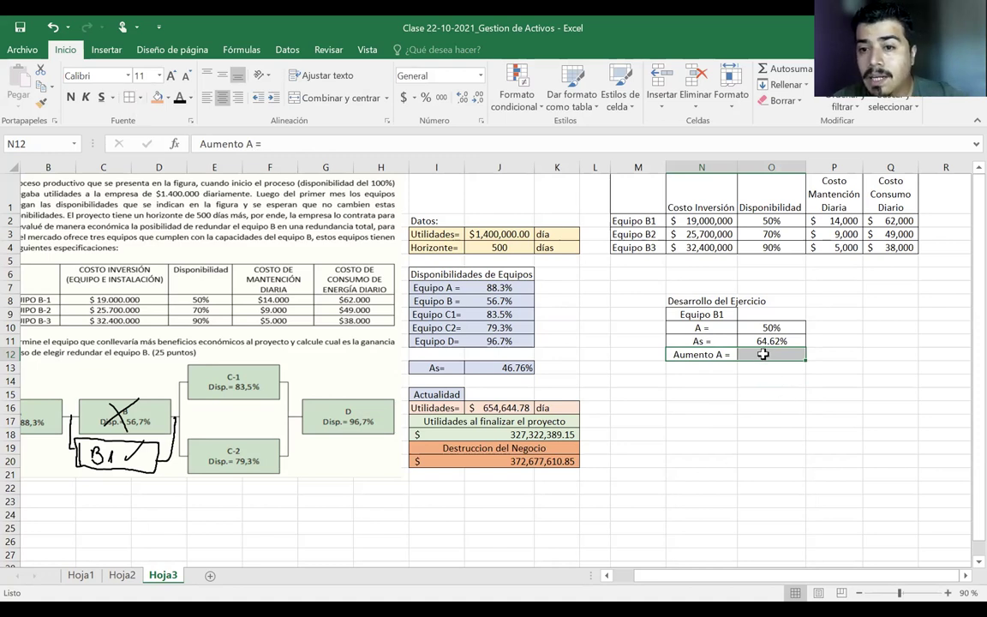
# - Calculate the availability increase in O12 with the formula =O11-O10 and centre the value
pyautogui.press('Right')
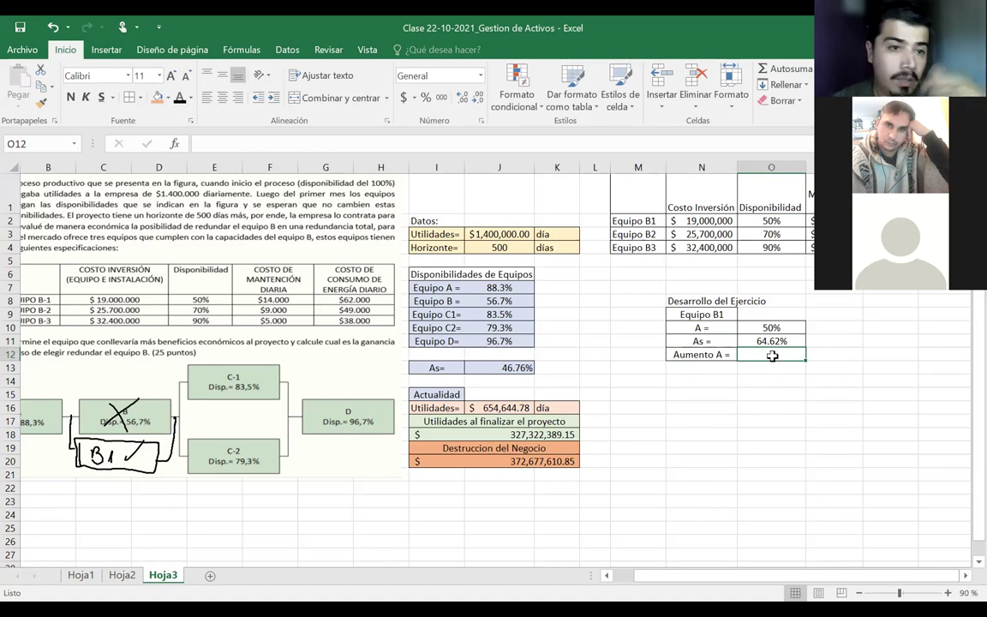
pyautogui.write('=')
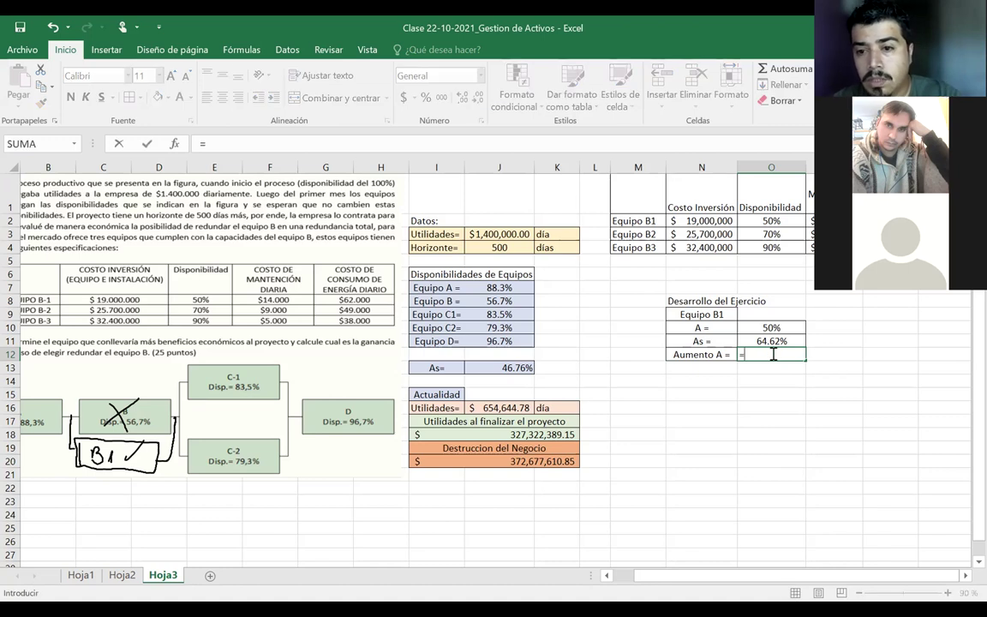
pyautogui.click(769, 341)
pyautogui.write('-')
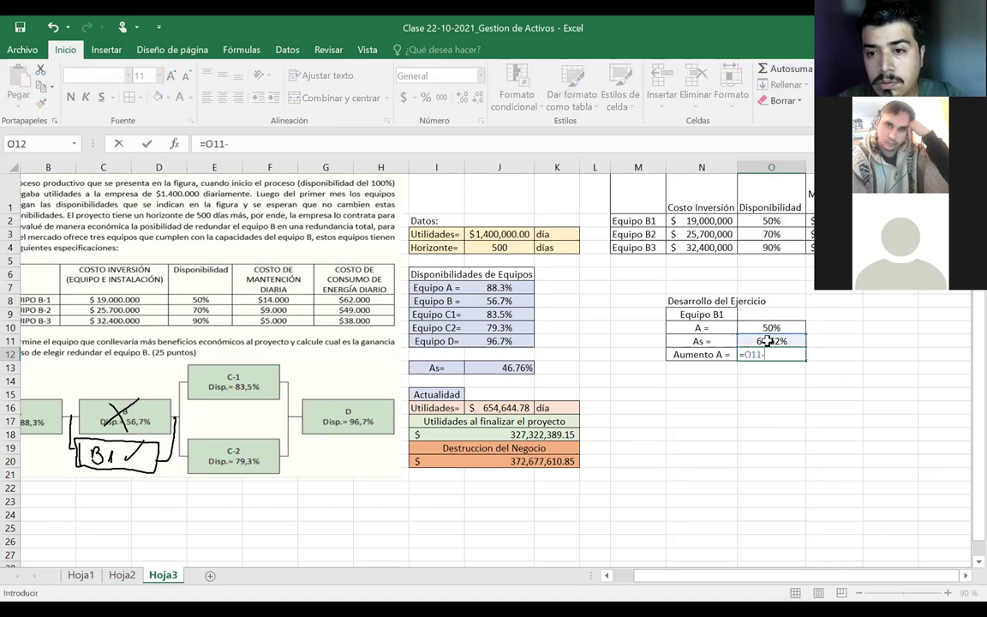
pyautogui.click(762, 323)
pyautogui.press('Return')
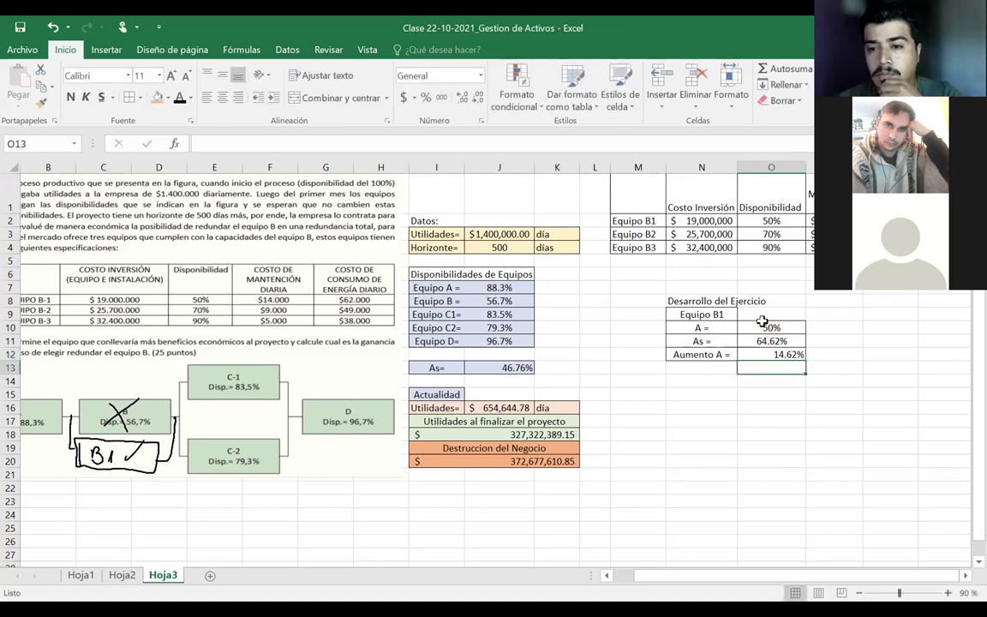
pyautogui.click(754, 354)
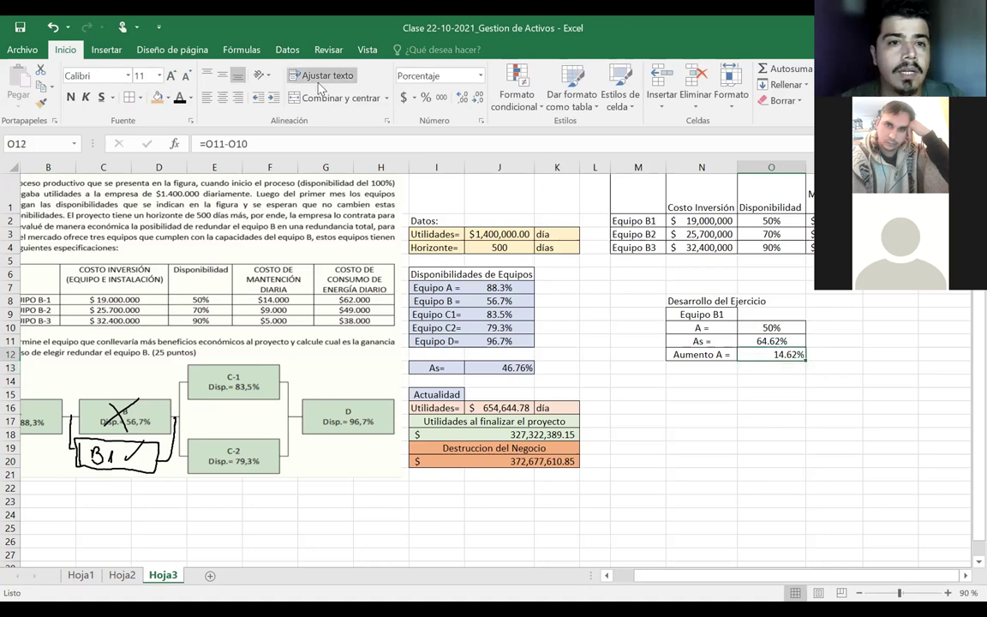
pyautogui.click(222, 97)
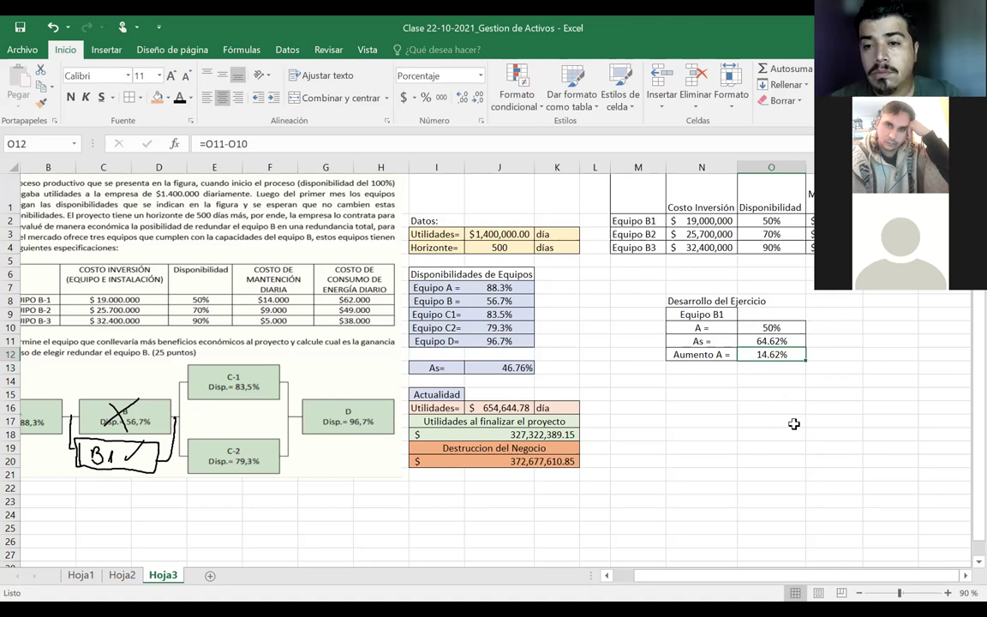
# - Enter the label "Ganancia =" in N13, centre it and add borders to N13:O13
pyautogui.click(686, 370)
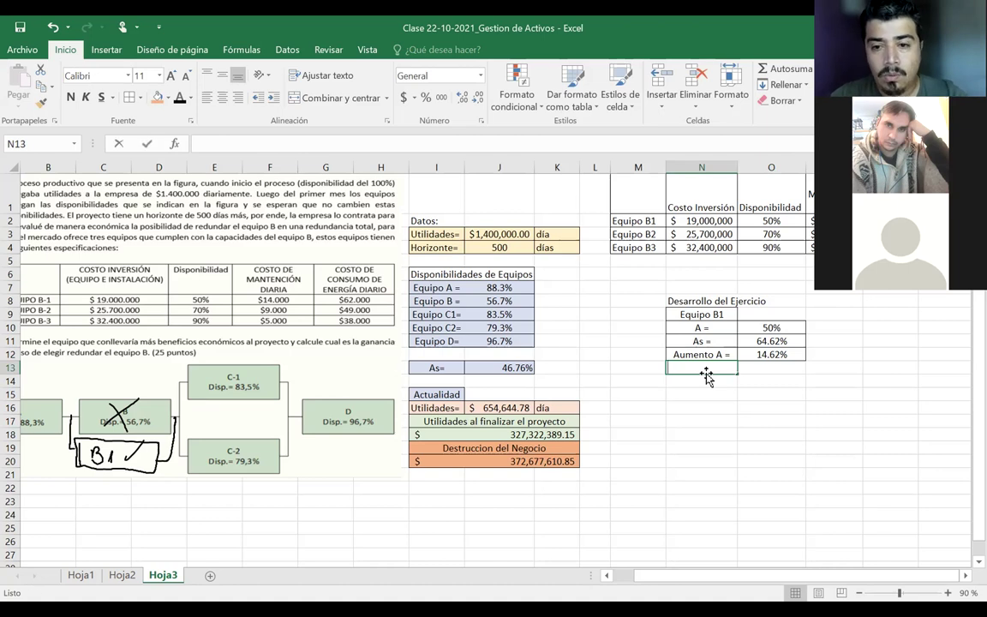
pyautogui.write('Ganancia')
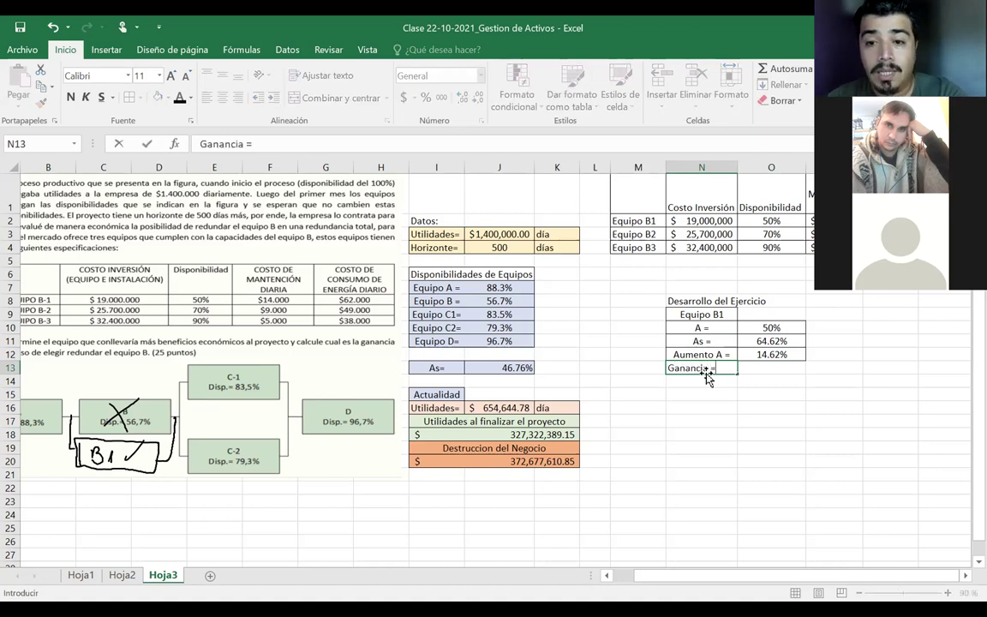
pyautogui.write(' =')
pyautogui.moveTo(707, 370); pyautogui.dragTo(769, 364)
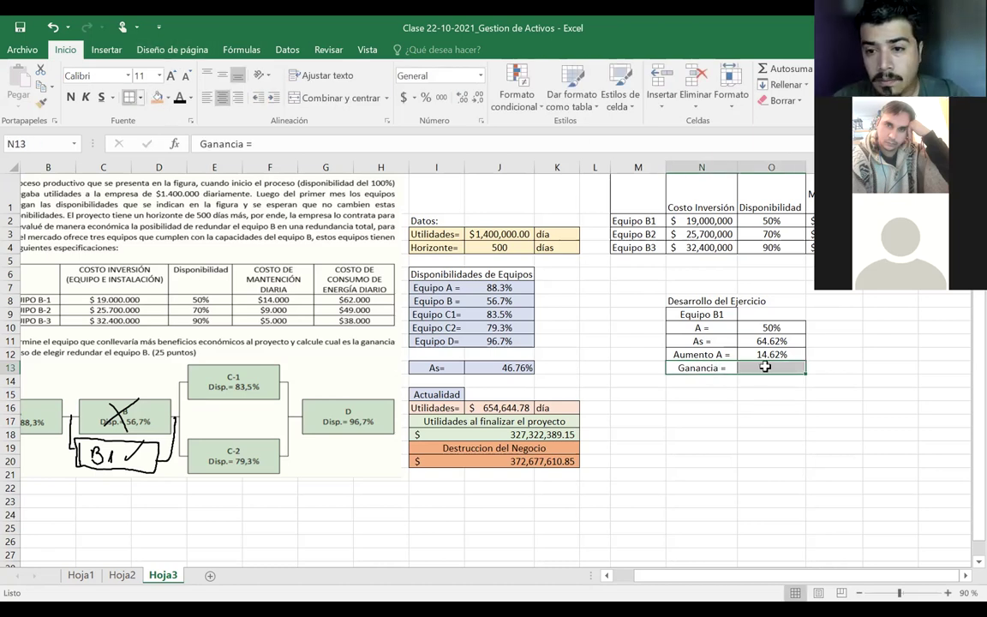
# - Calculate the gain in O13 by multiplying the daily utilities by the availability increase, =J3*O12
pyautogui.click(766, 367)
pyautogui.write('=')
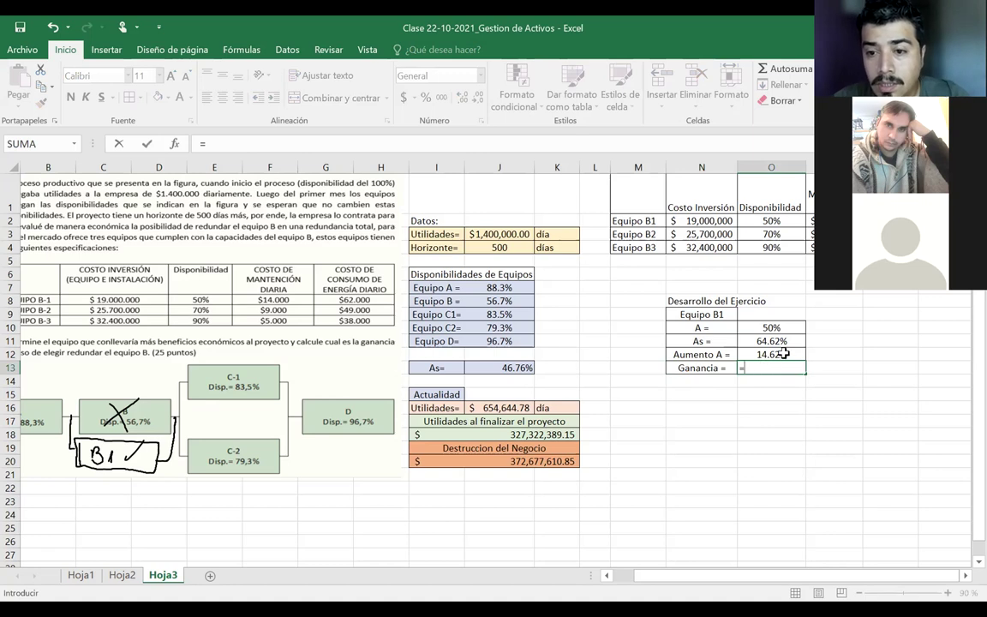
pyautogui.click(504, 233)
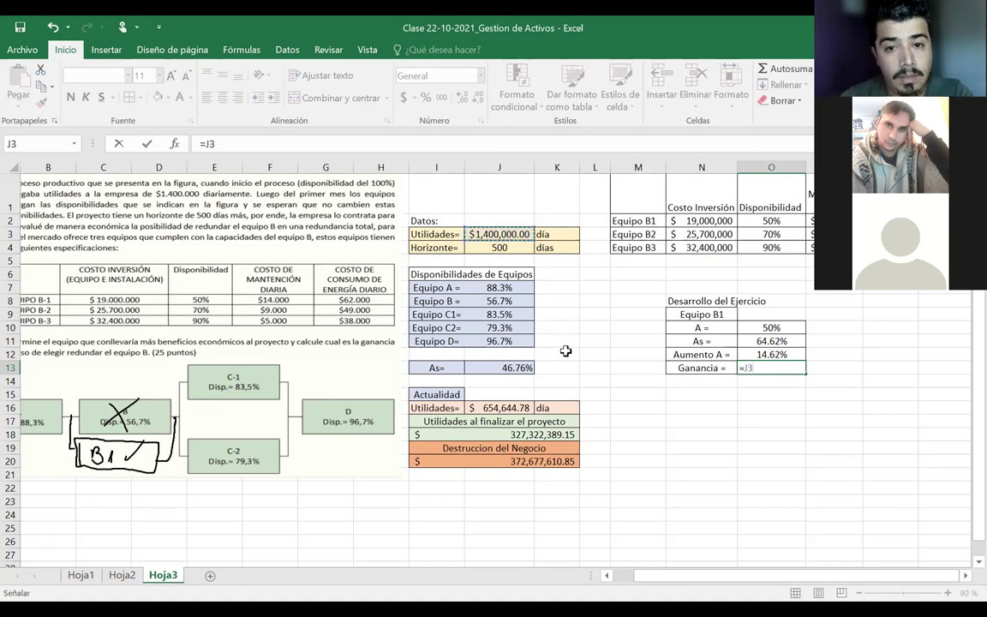
pyautogui.write('*')
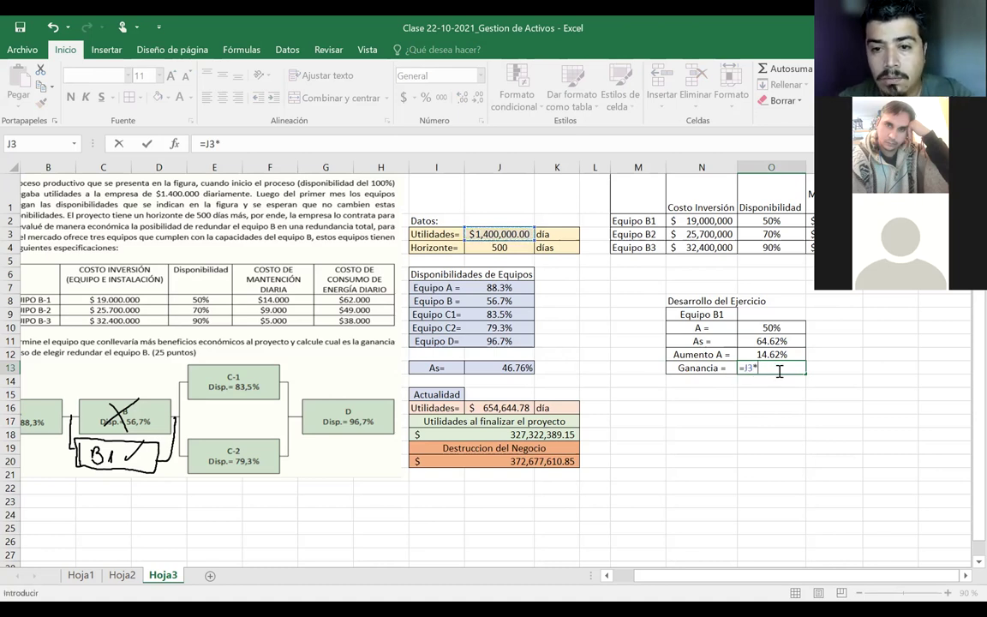
pyautogui.click(774, 354)
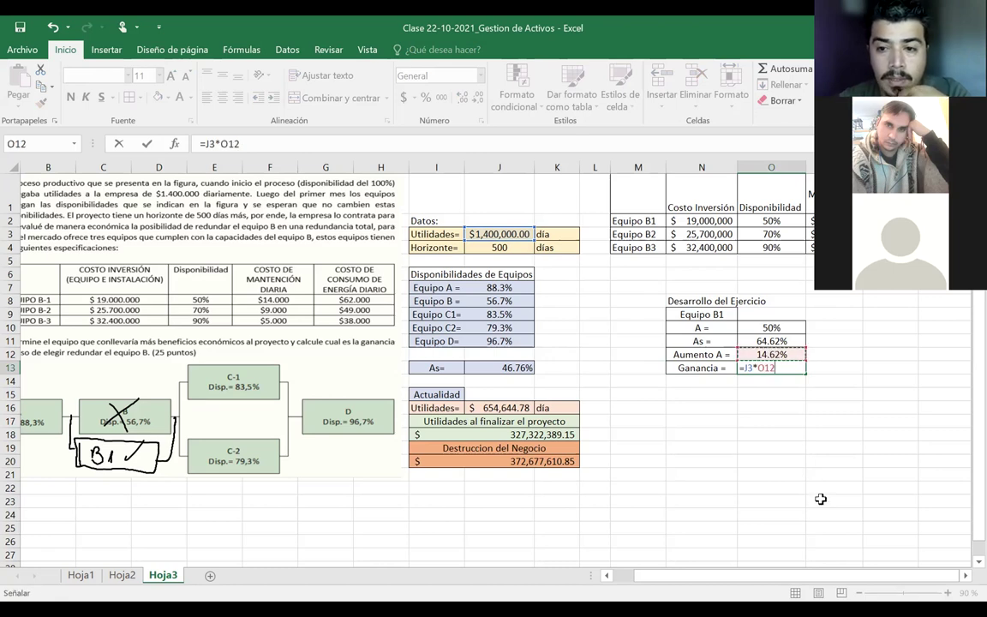
pyautogui.press('Return')
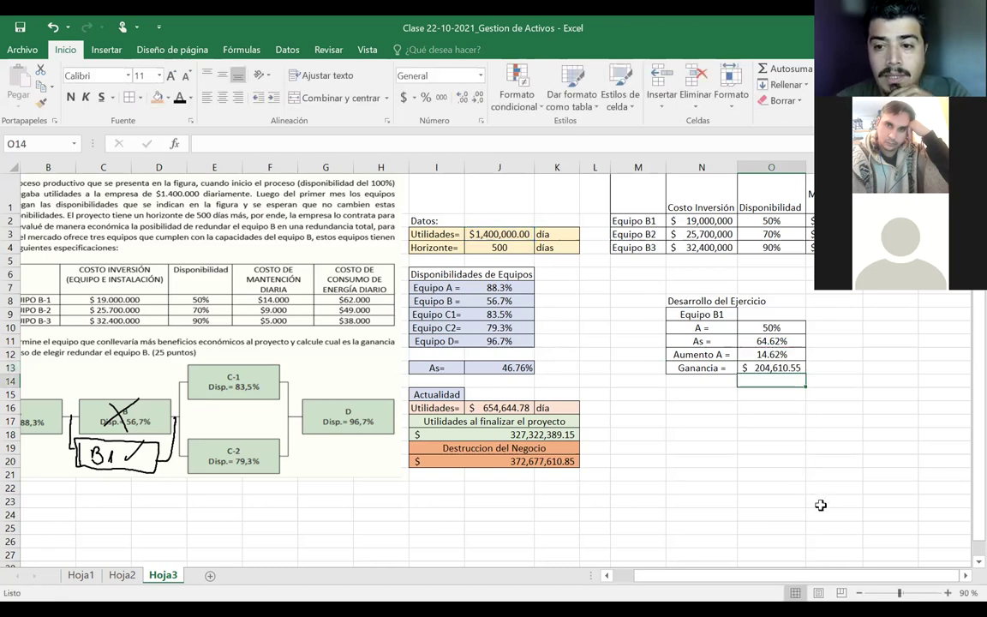
# - Enter the label "diaria" in P13 beside the daily gain and add borders to N13:P13
pyautogui.click(818, 367)
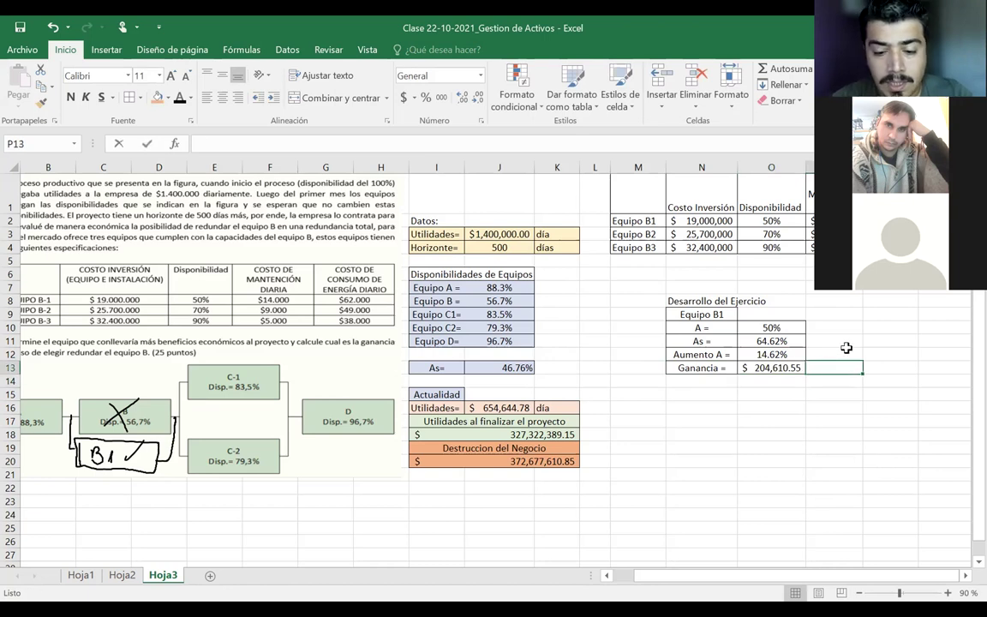
pyautogui.write('diaria')
pyautogui.click(772, 381)
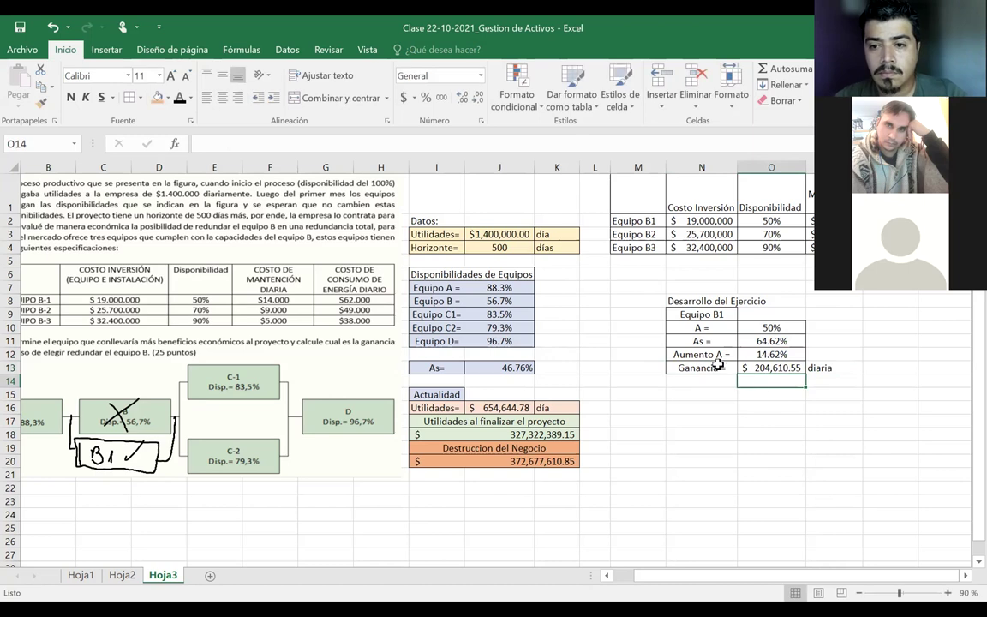
pyautogui.moveTo(819, 367); pyautogui.dragTo(724, 367)
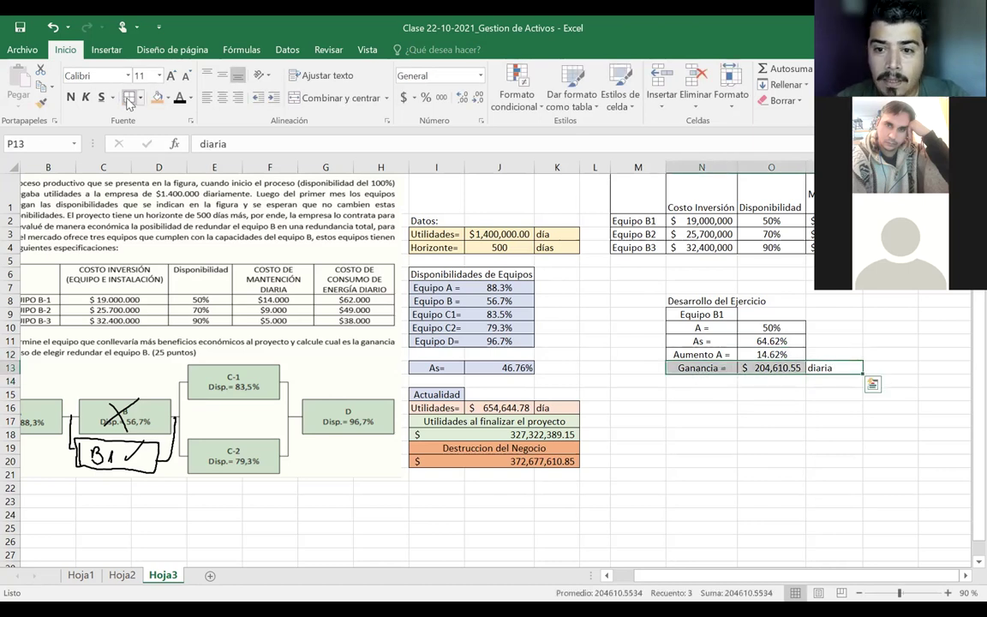
pyautogui.click(715, 381)
pyautogui.doubleClick(715, 368)
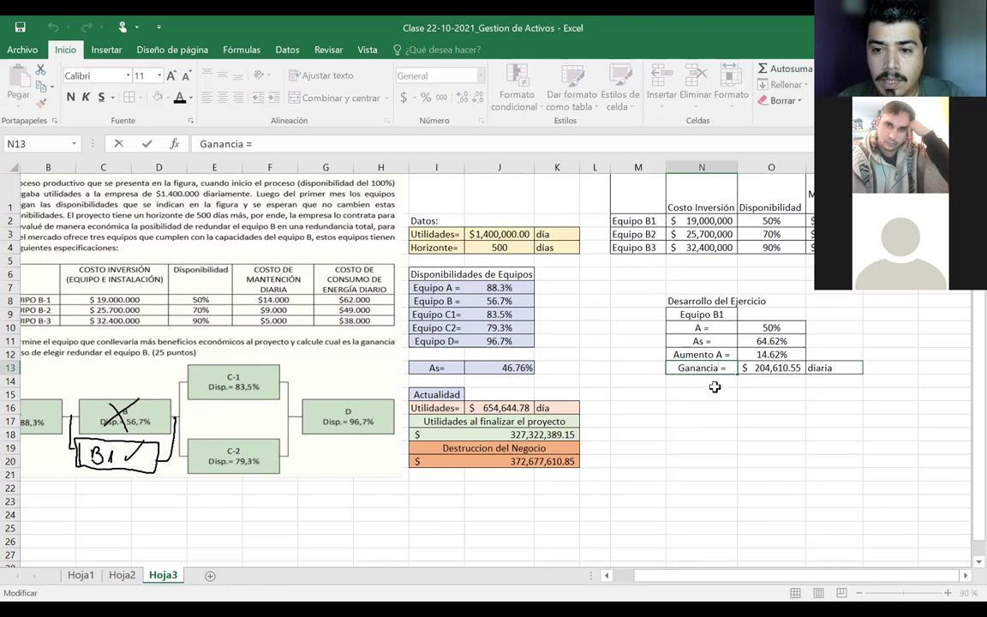
# - Copy the gain row N13:P13 down to row 14 and change the label in P14 to "horizonte"
pyautogui.click(839, 366)
pyautogui.moveTo(839, 366); pyautogui.dragTo(703, 369)
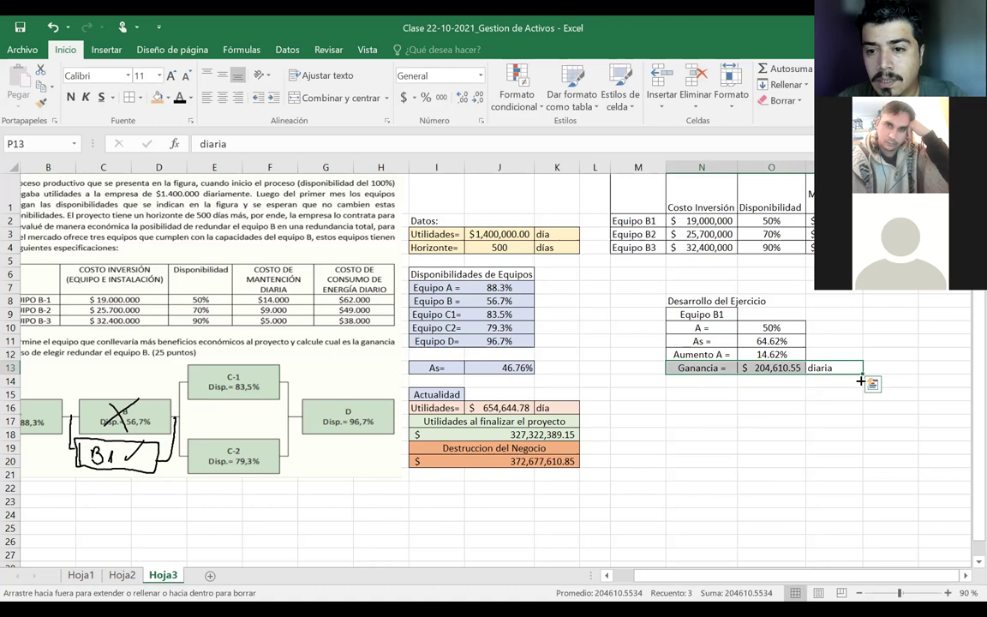
pyautogui.moveTo(861, 381); pyautogui.dragTo(799, 388)
pyautogui.doubleClick(844, 384)
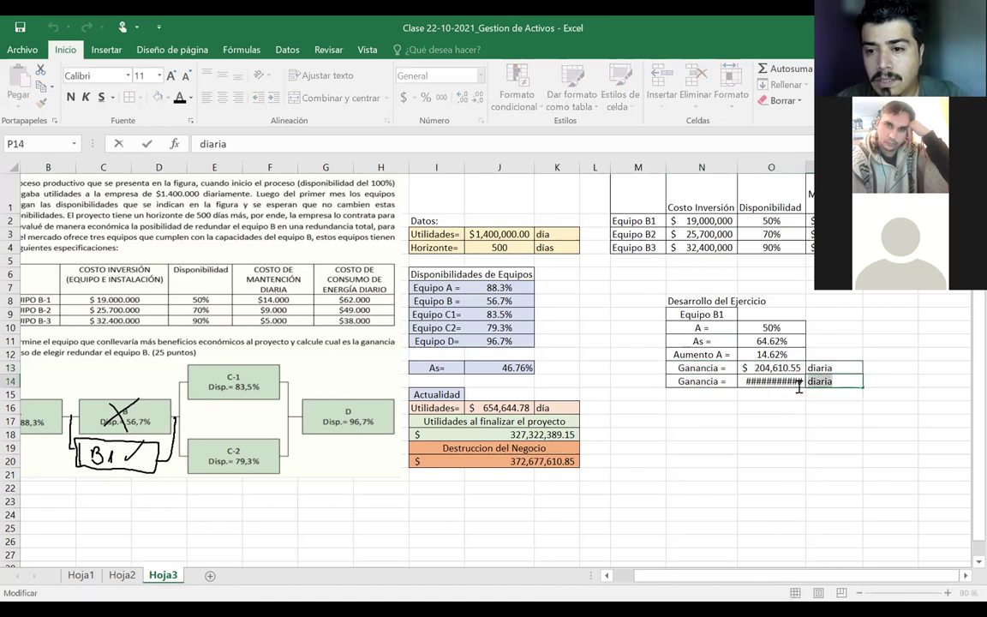
pyautogui.write('R')
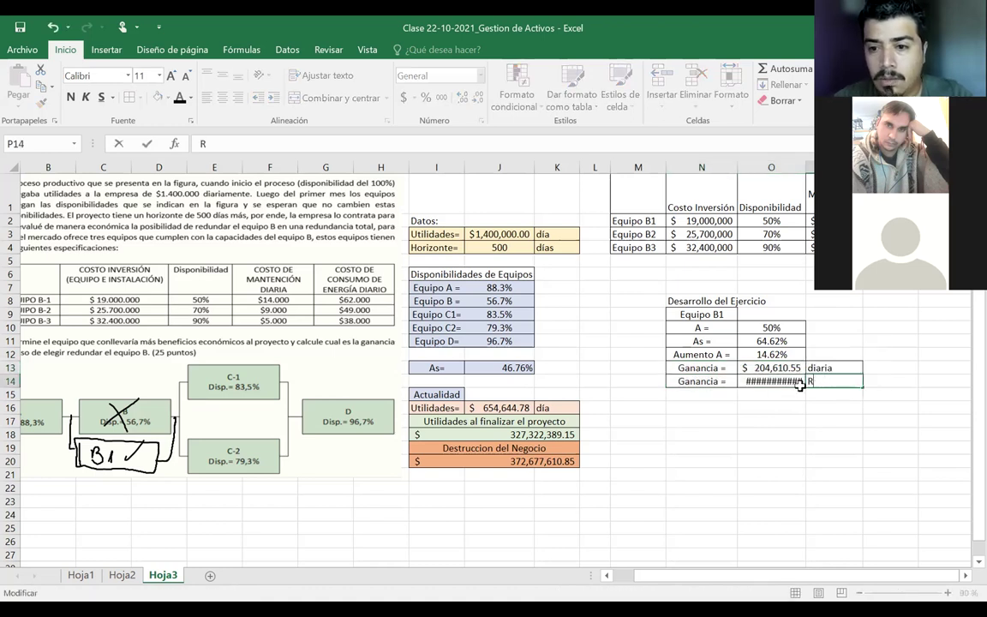
pyautogui.press('BackSpace')
pyautogui.write('hori')
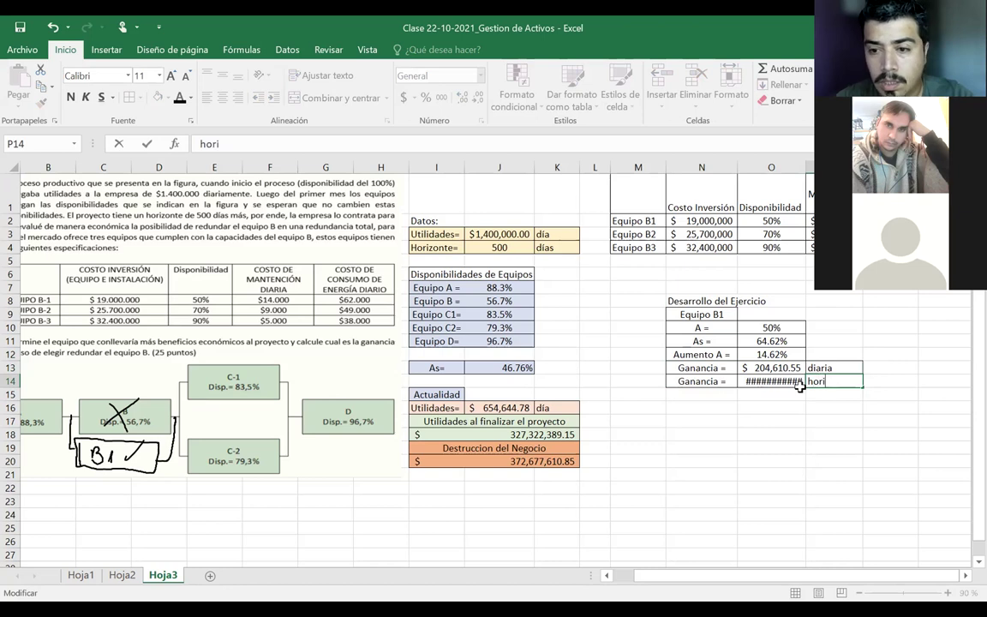
pyautogui.write('zonte')
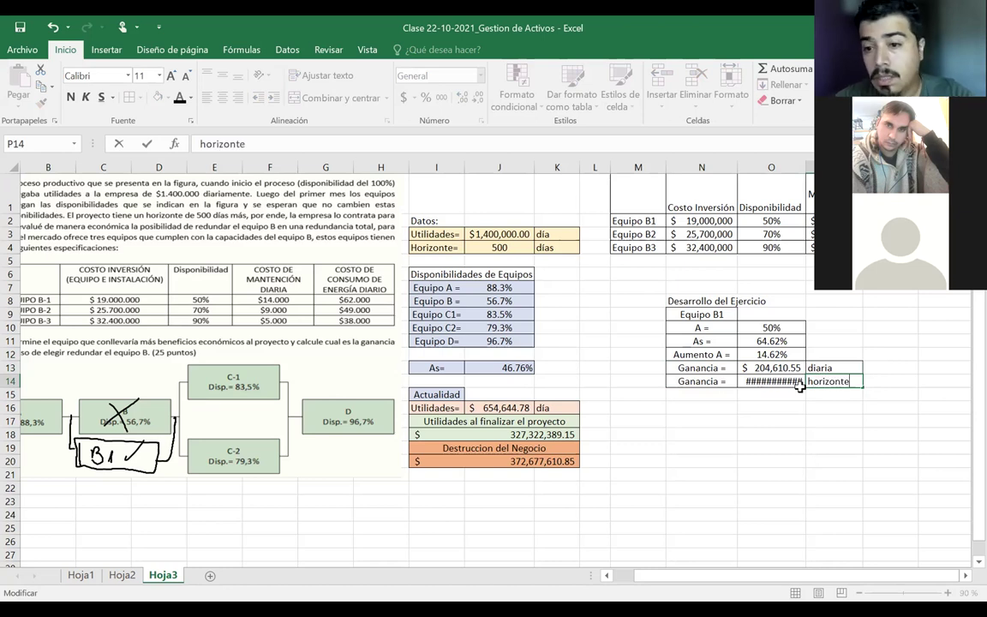
pyautogui.click(761, 379)
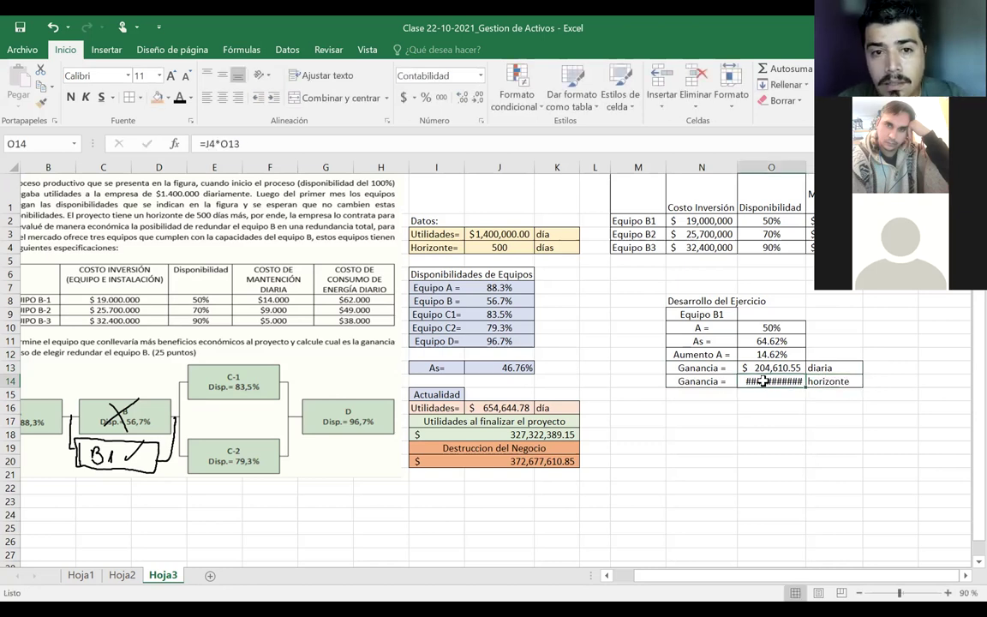
pyautogui.doubleClick(763, 382)
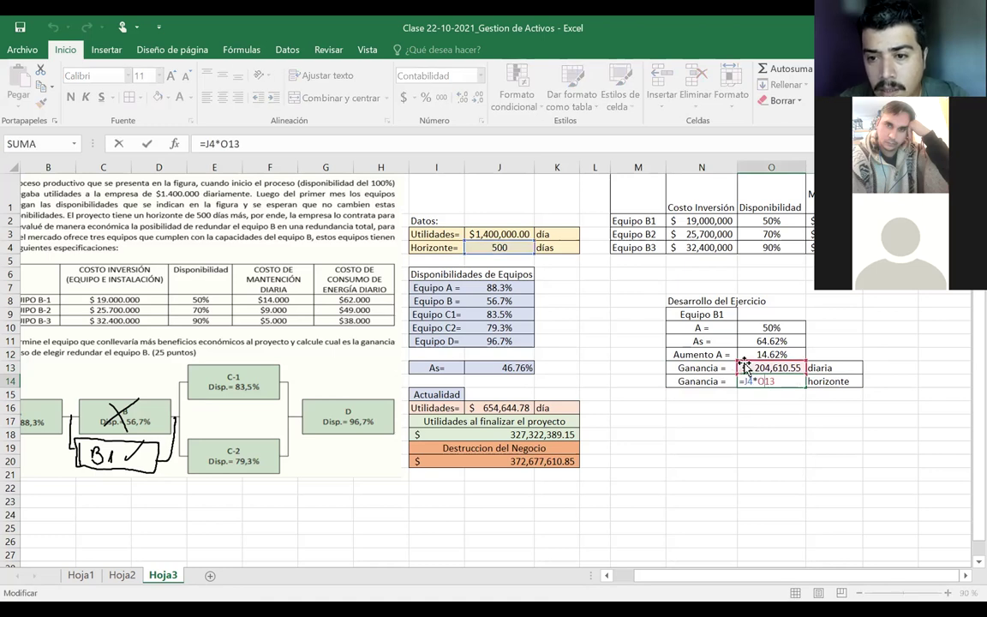
pyautogui.click(760, 354)
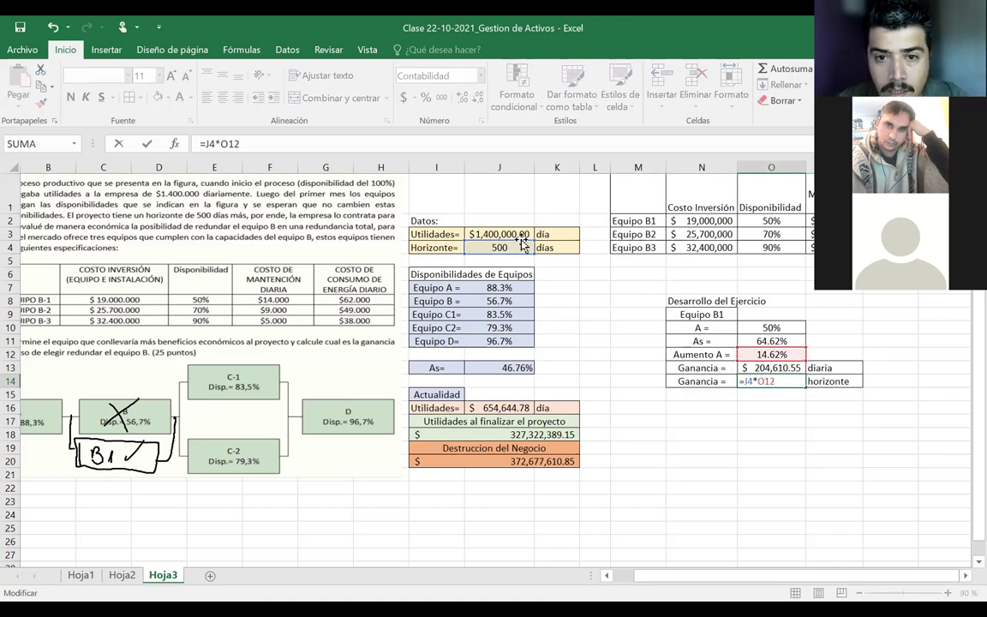
pyautogui.click(477, 233)
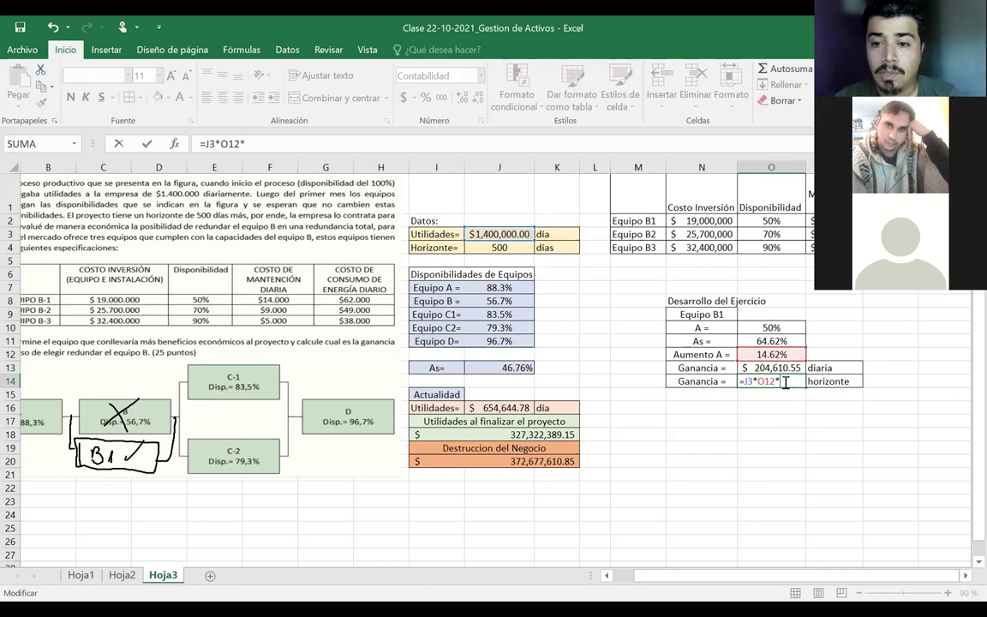
pyautogui.press('Escape')
# - Calculate the gain over the project horizon in O14 with the formula =O13*J4 and widen column O to fit the value
pyautogui.write('=')
pyautogui.click(763, 366)
pyautogui.write('*')
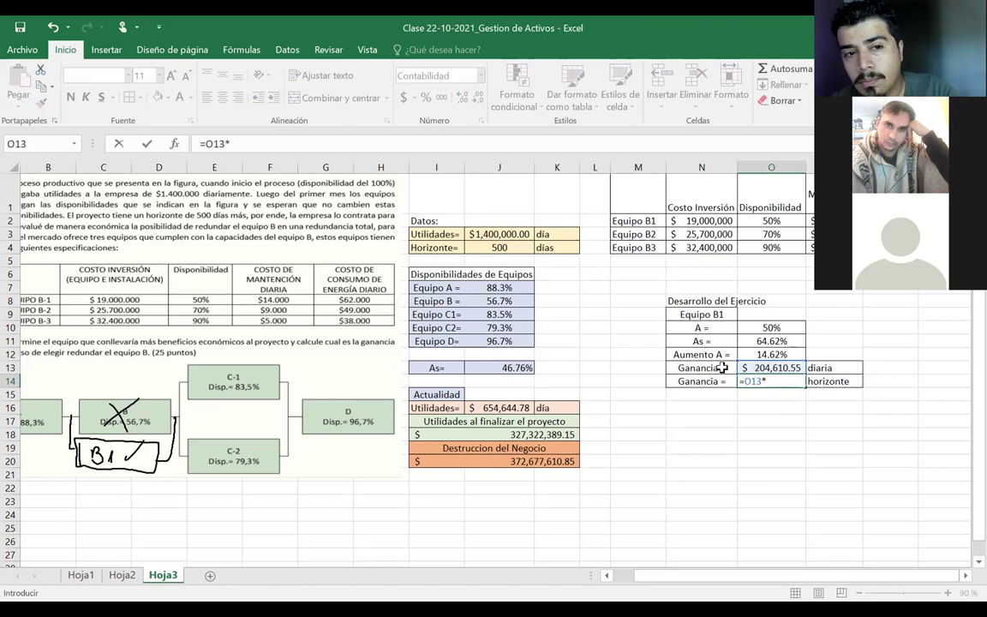
pyautogui.click(509, 250)
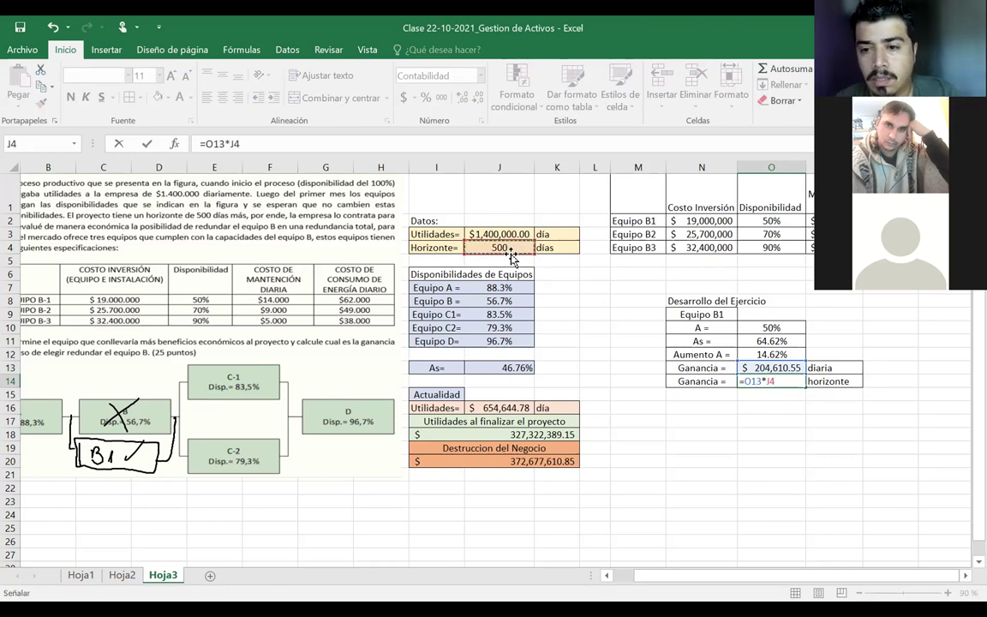
pyautogui.press('Return')
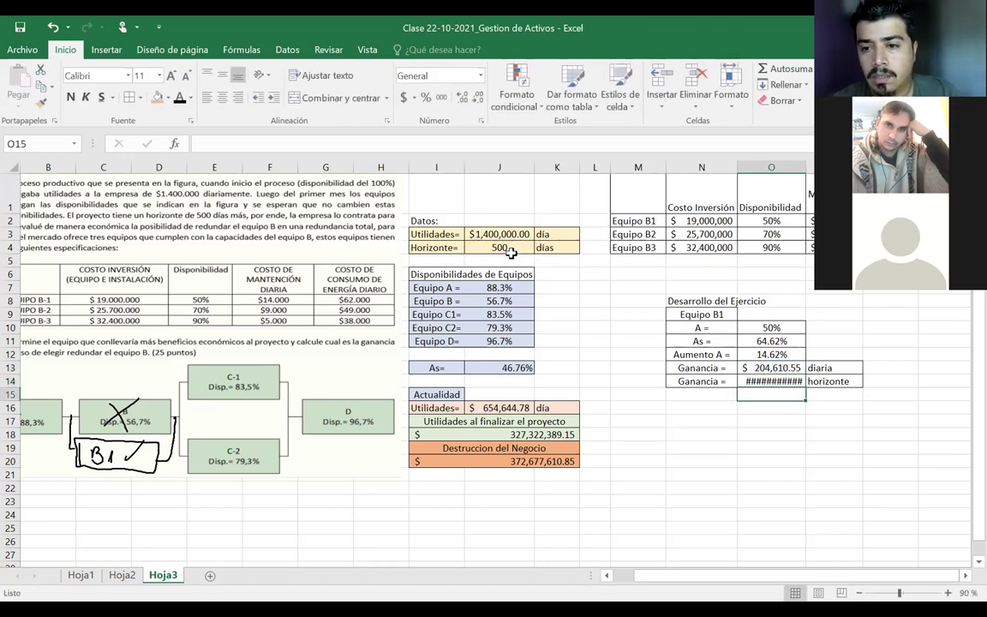
pyautogui.doubleClick(809, 155)
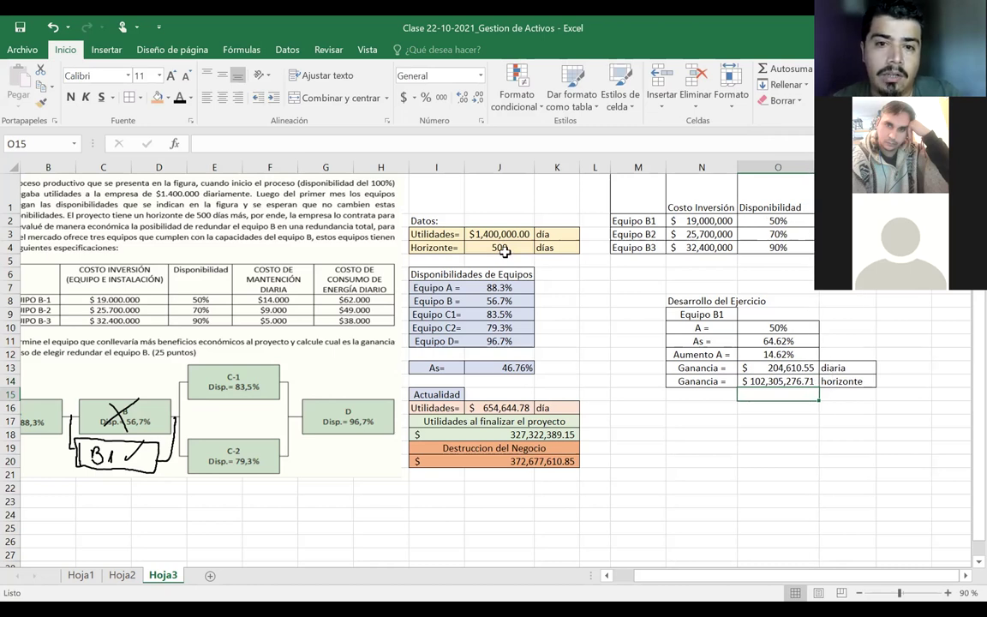
# - Copy the number format of the investment cost in N3 to the horizon gain in O14
pyautogui.click(753, 381)
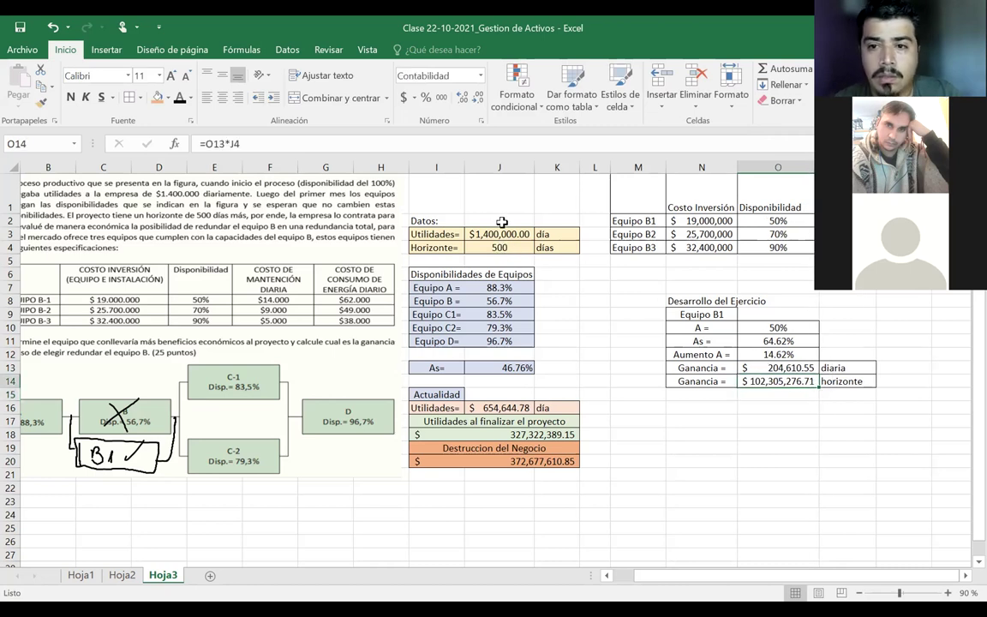
pyautogui.click(697, 234)
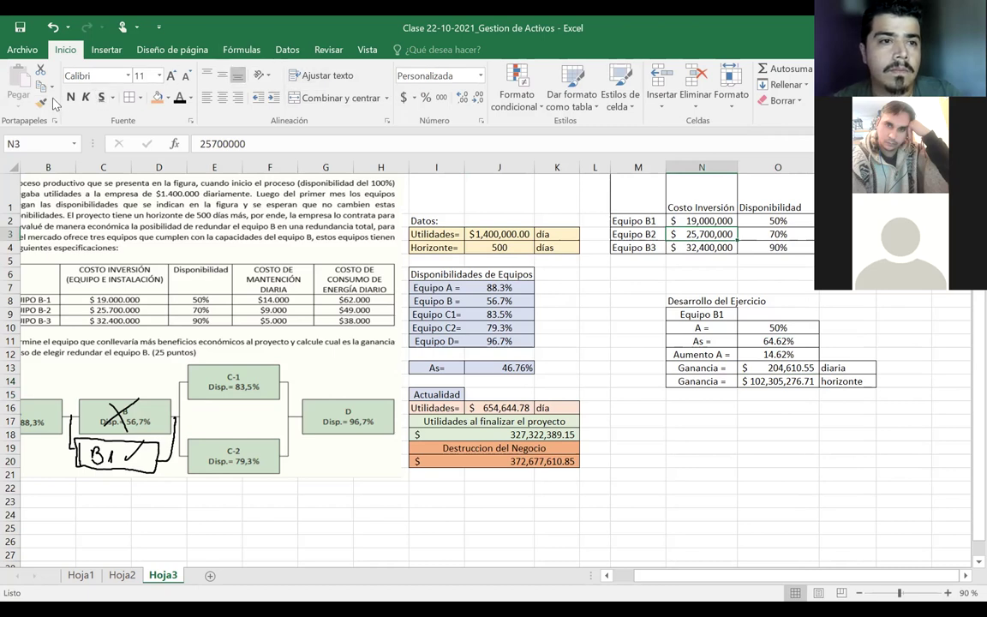
pyautogui.click(797, 382)
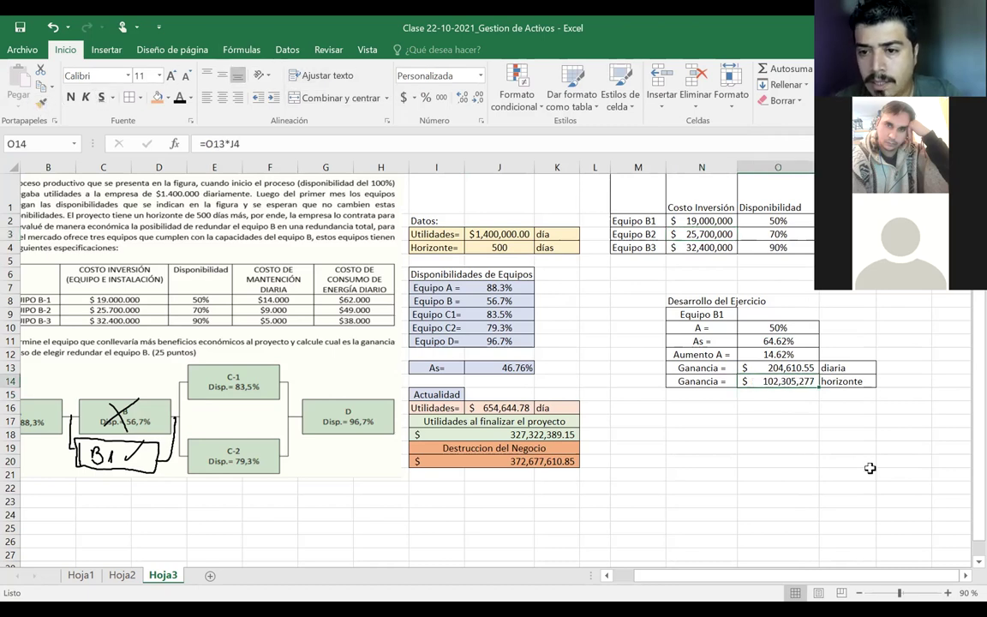
# - Enter the label "Gastos=" in N15 below the horizon gain
pyautogui.click(836, 422)
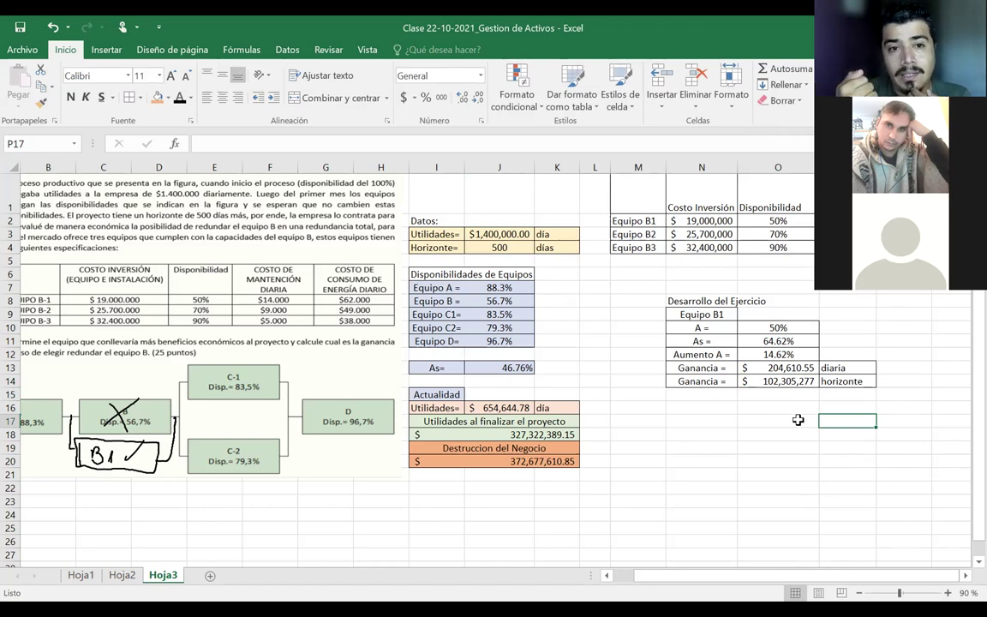
pyautogui.click(711, 403)
pyautogui.click(714, 395)
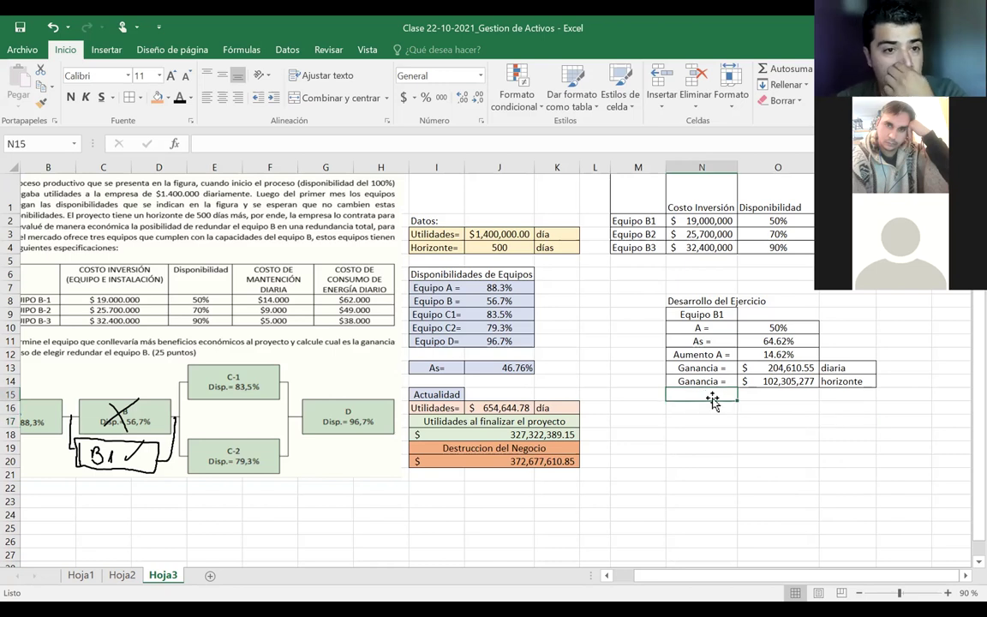
pyautogui.write('Cos')
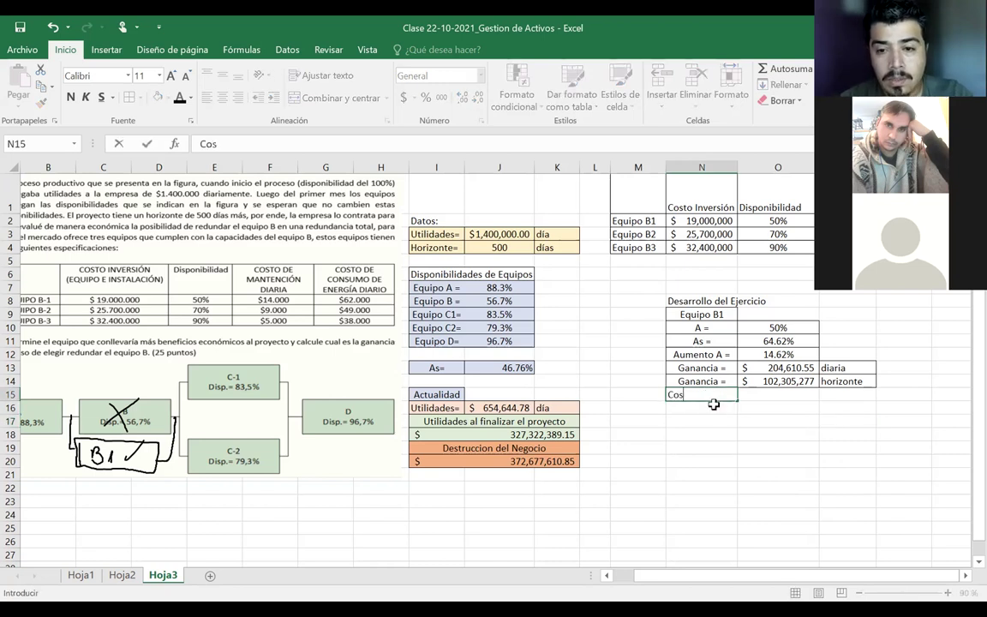
pyautogui.press('BackSpace')
pyautogui.press('BackSpace')
pyautogui.press('BackSpace')
pyautogui.write('Gastos=')
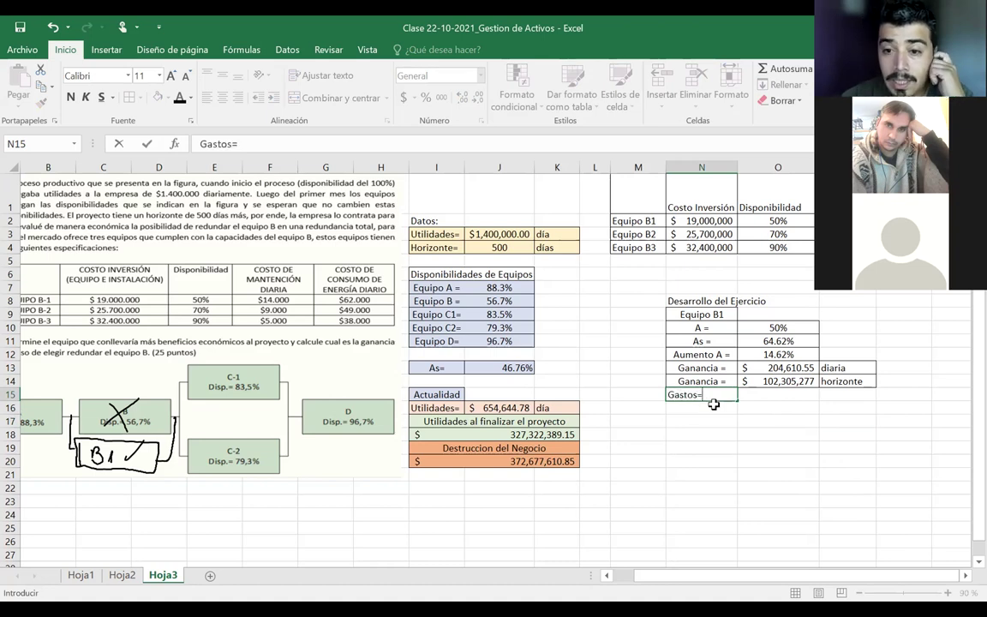
# - Calculate Equipo B1's total expenses in O15 from investment, daily maintenance and energy over the horizon, with =N2+P2*J4+Q2*J4
pyautogui.click(776, 396)
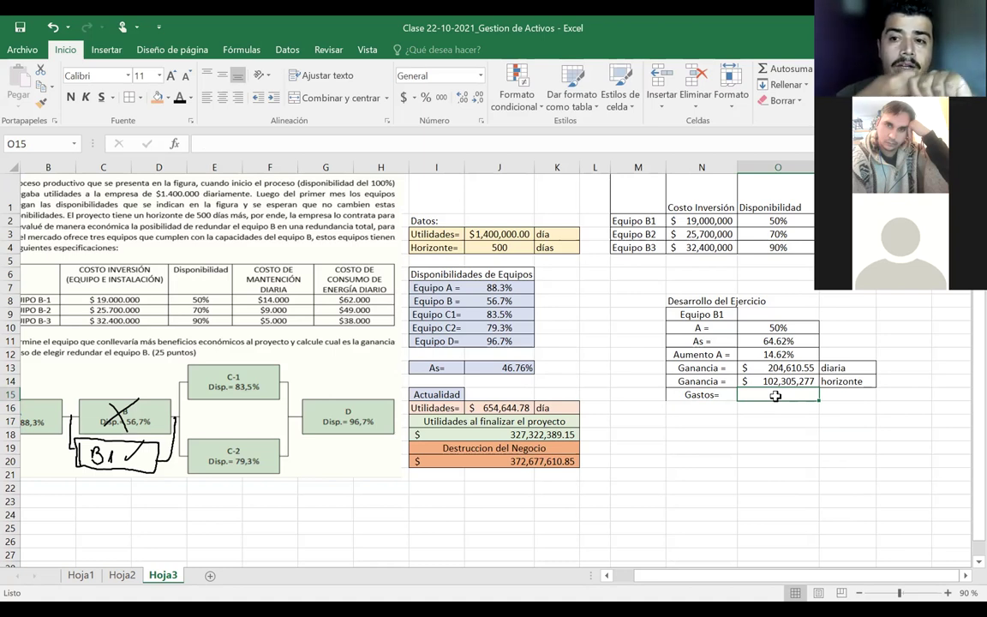
pyautogui.write('=')
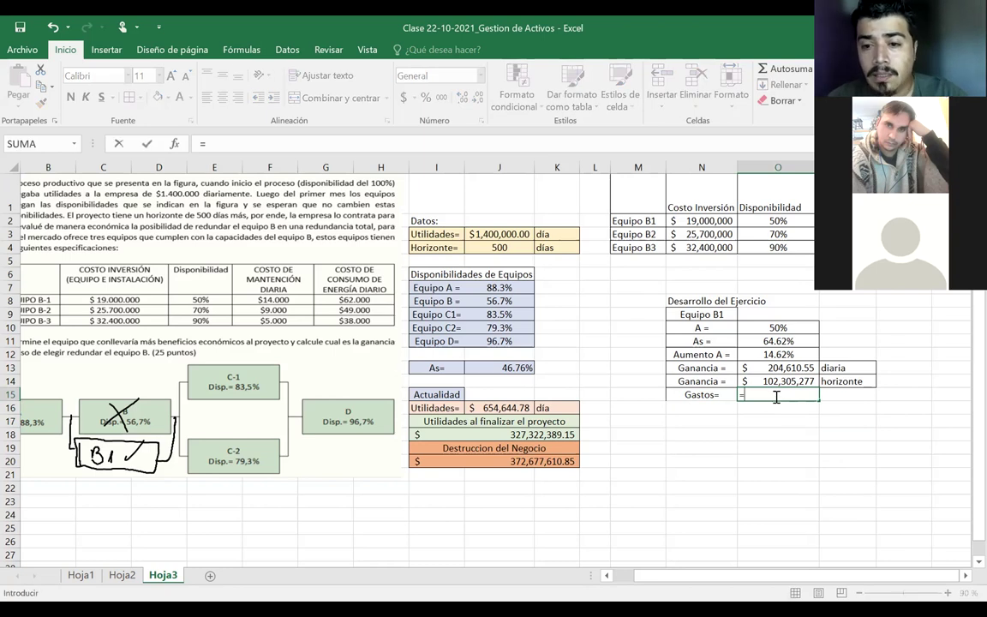
pyautogui.click(696, 222)
pyautogui.write('+')
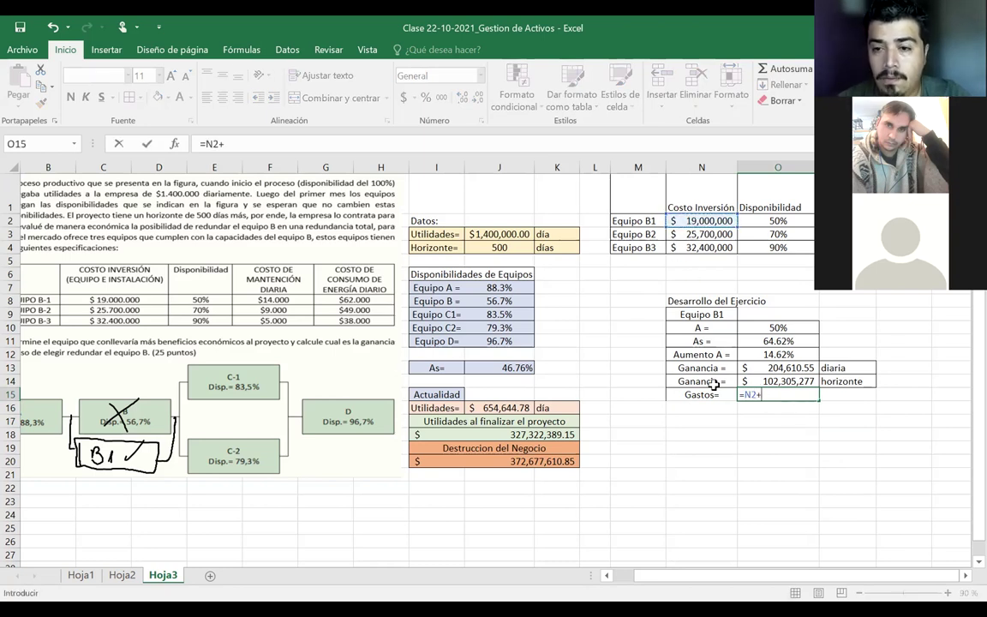
pyautogui.click(859, 222)
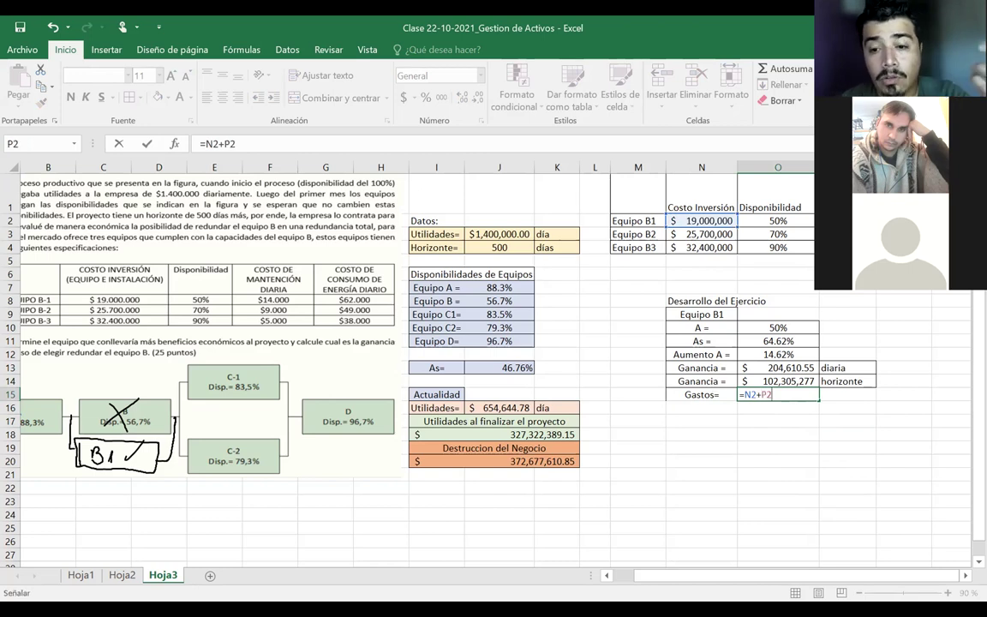
pyautogui.write('*')
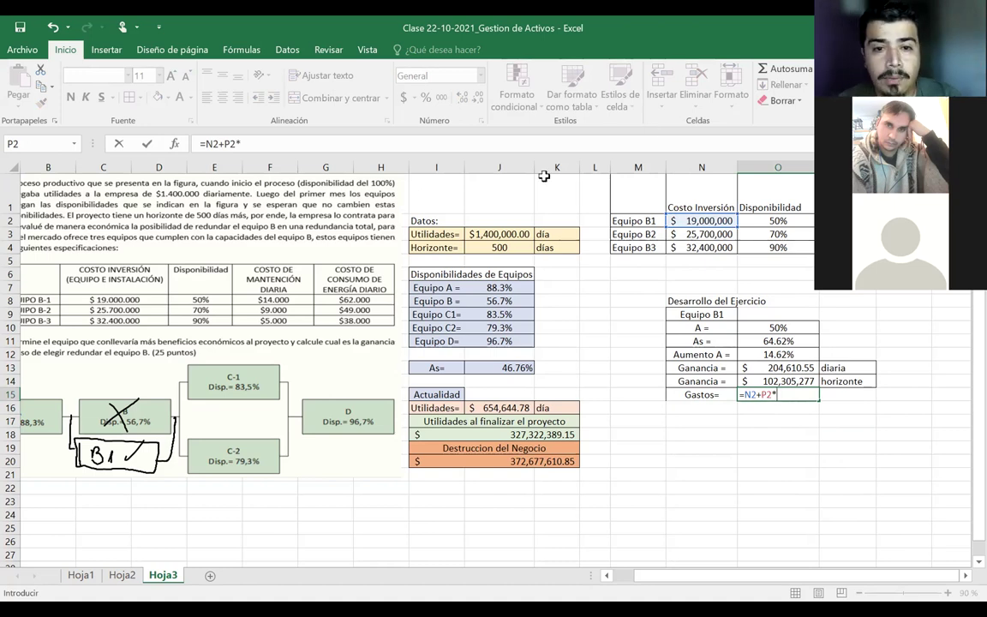
pyautogui.click(500, 248)
pyautogui.write('+')
pyautogui.click(909, 221)
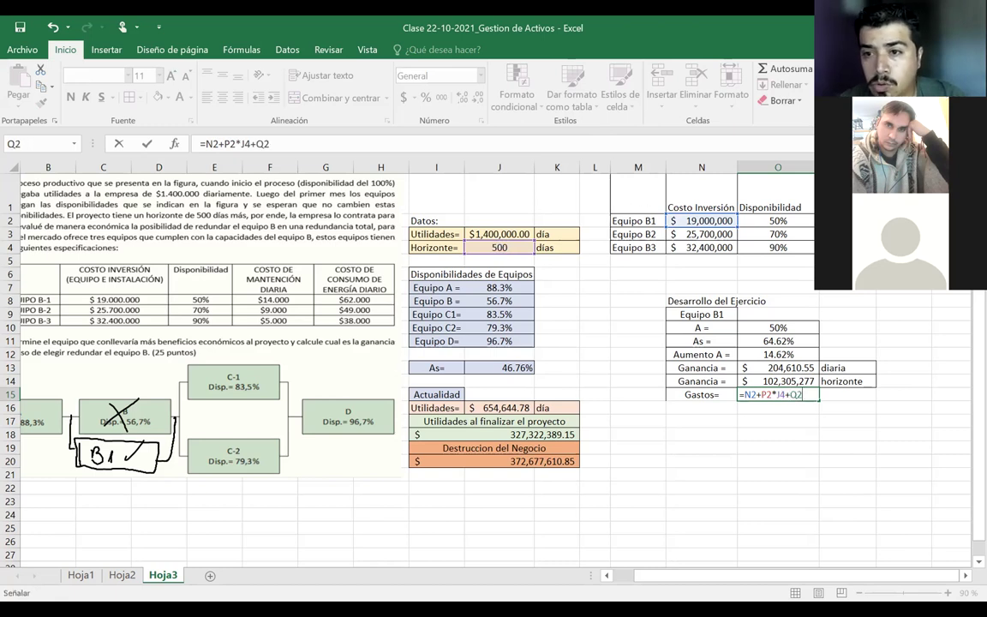
pyautogui.write('*')
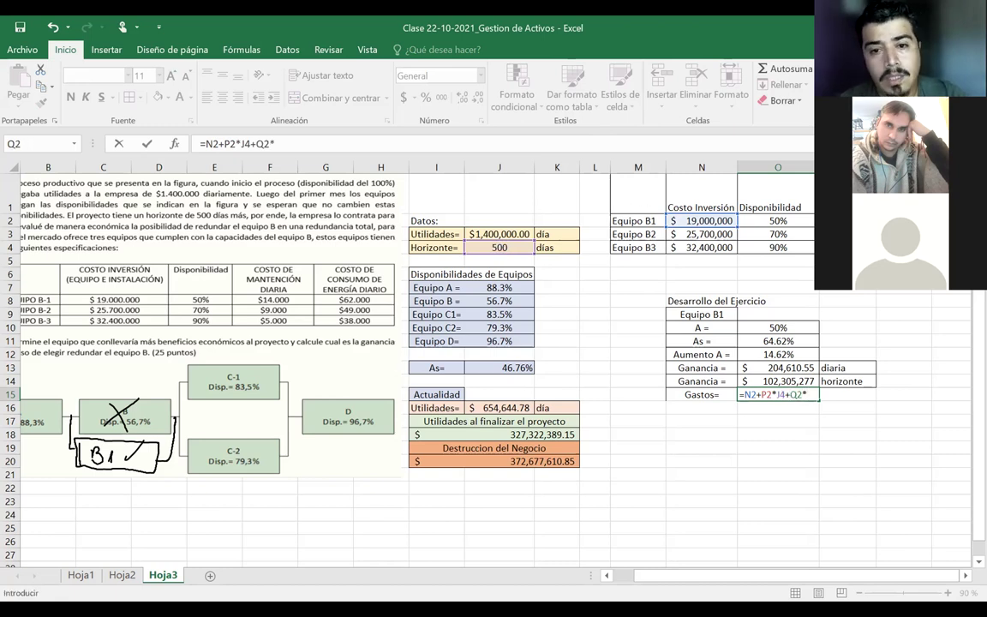
pyautogui.click(499, 247)
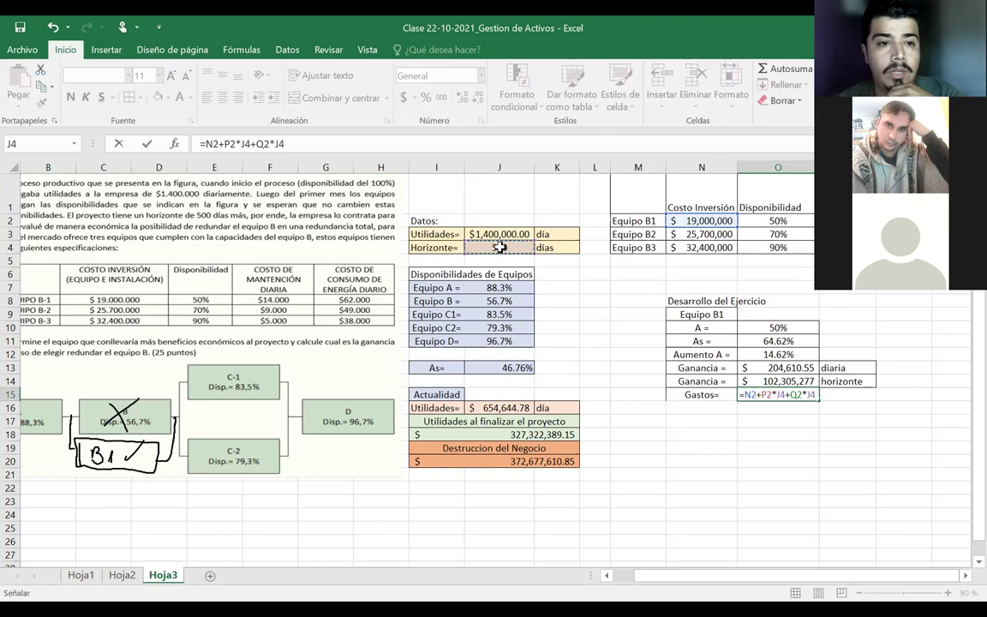
pyautogui.press('Return')
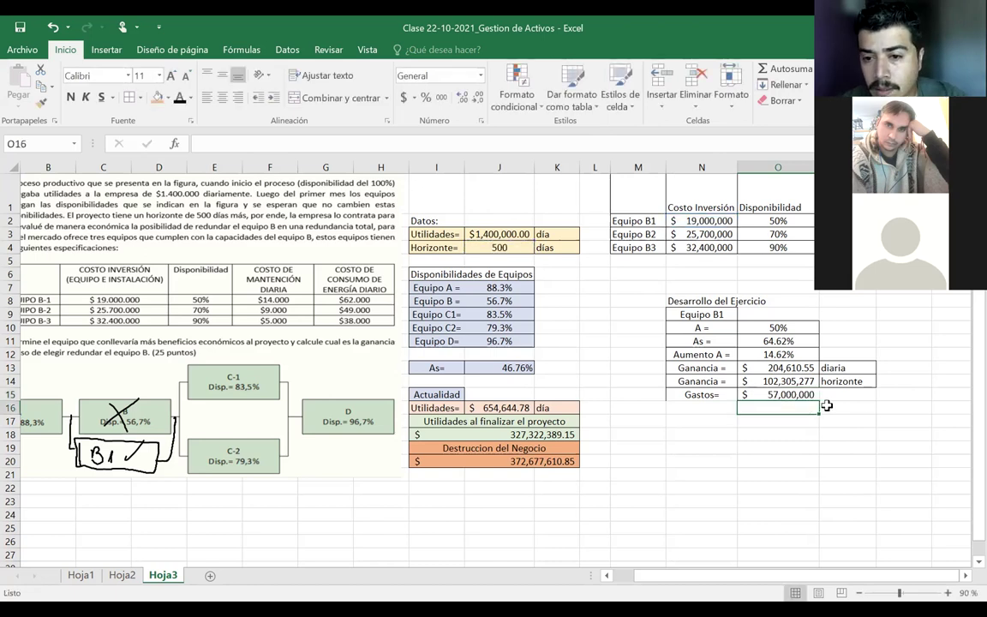
# - Add borders to the expenses row N15:O15 and enter the label "Utilidad=" in N16
pyautogui.moveTo(751, 394); pyautogui.dragTo(722, 395)
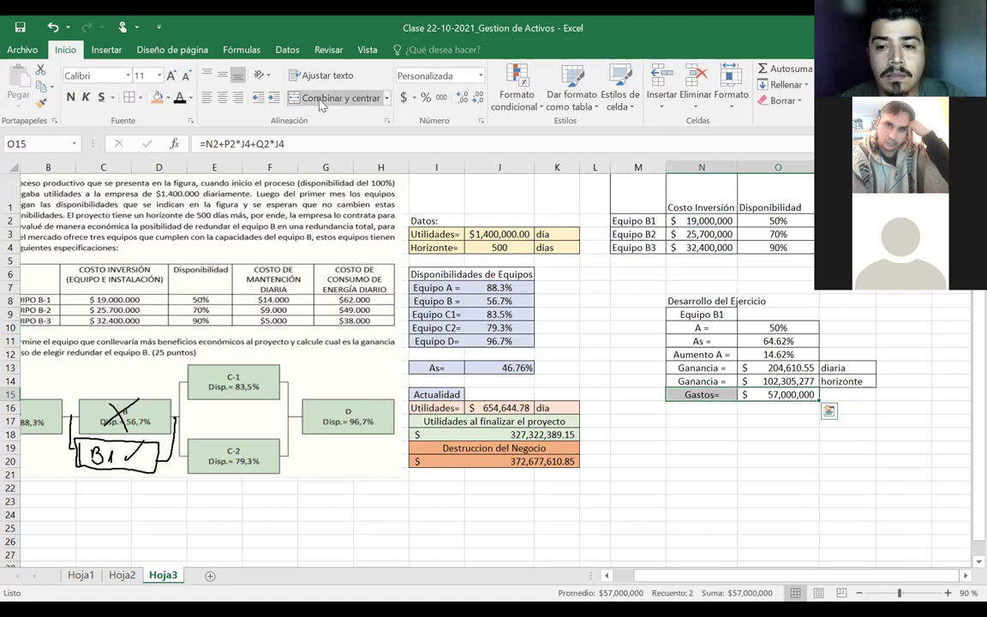
pyautogui.click(703, 409)
pyautogui.write('Utilidad=')
pyautogui.press('Tab')
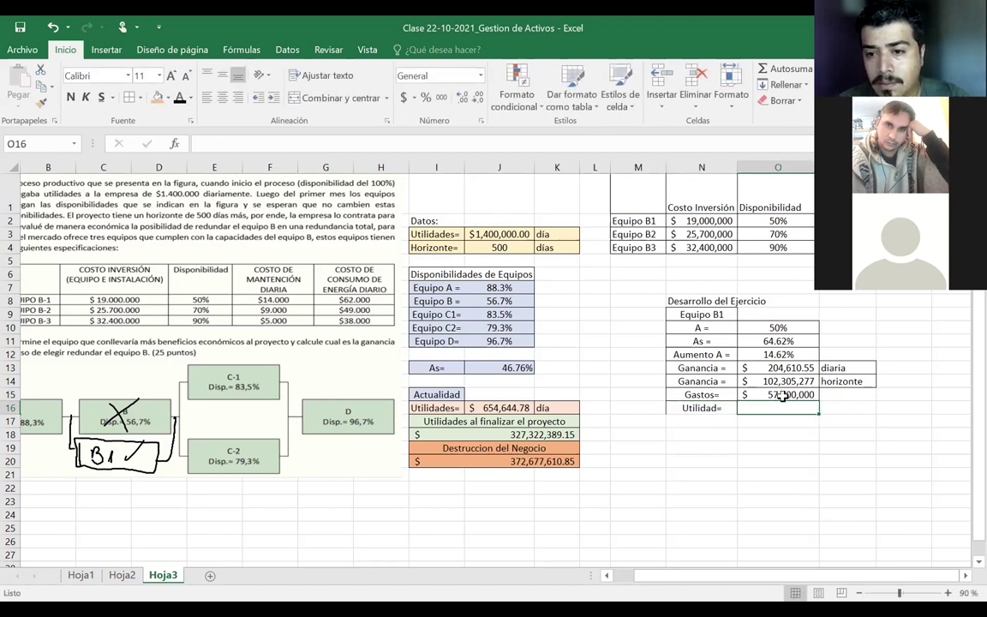
# - Calculate Equipo B1's profit in O16 as the horizon gain minus expenses, with =O14-O15
pyautogui.write('=')
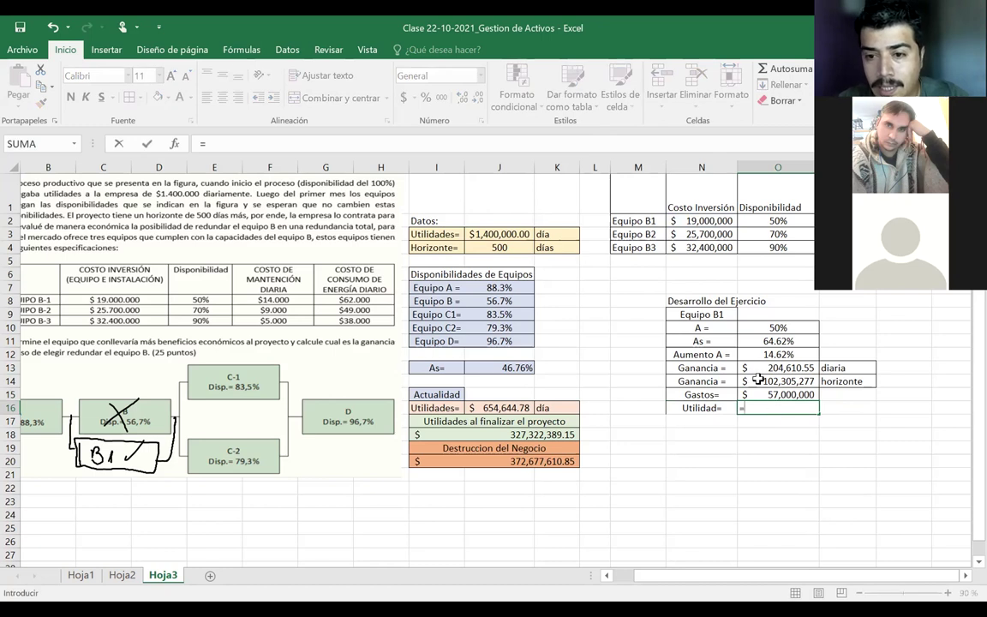
pyautogui.click(759, 380)
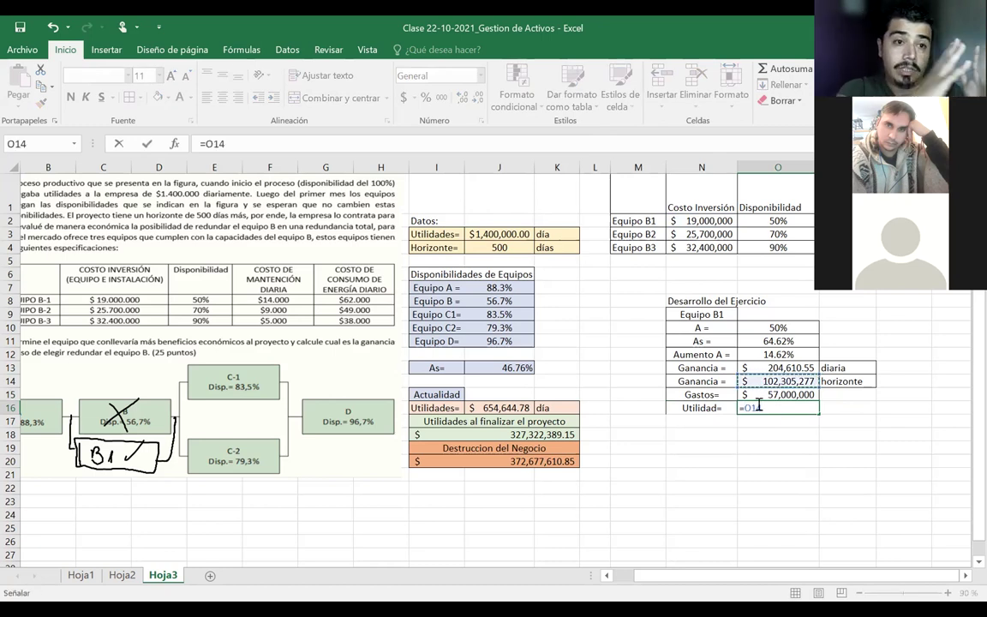
pyautogui.write('-')
pyautogui.click(759, 394)
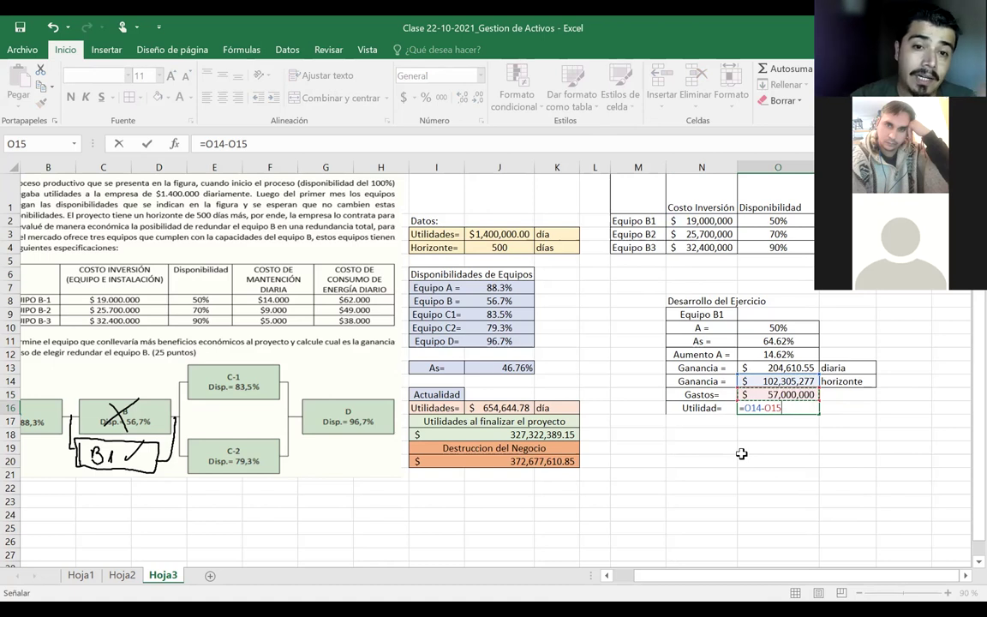
pyautogui.press('Return')
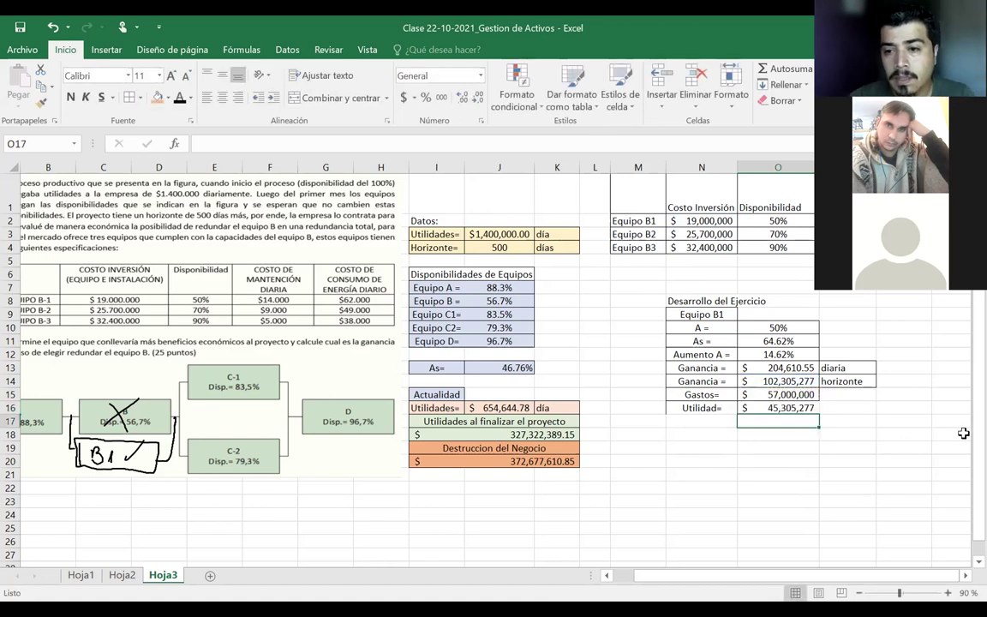
# - Add borders to the profit row N16:O16
pyautogui.click(826, 408)
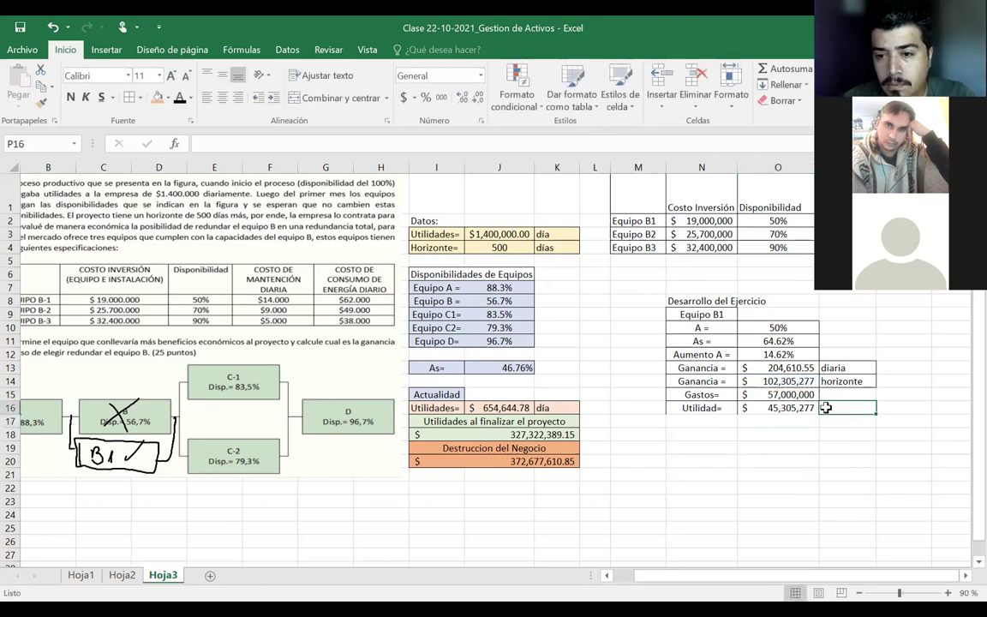
pyautogui.moveTo(770, 408); pyautogui.dragTo(691, 407)
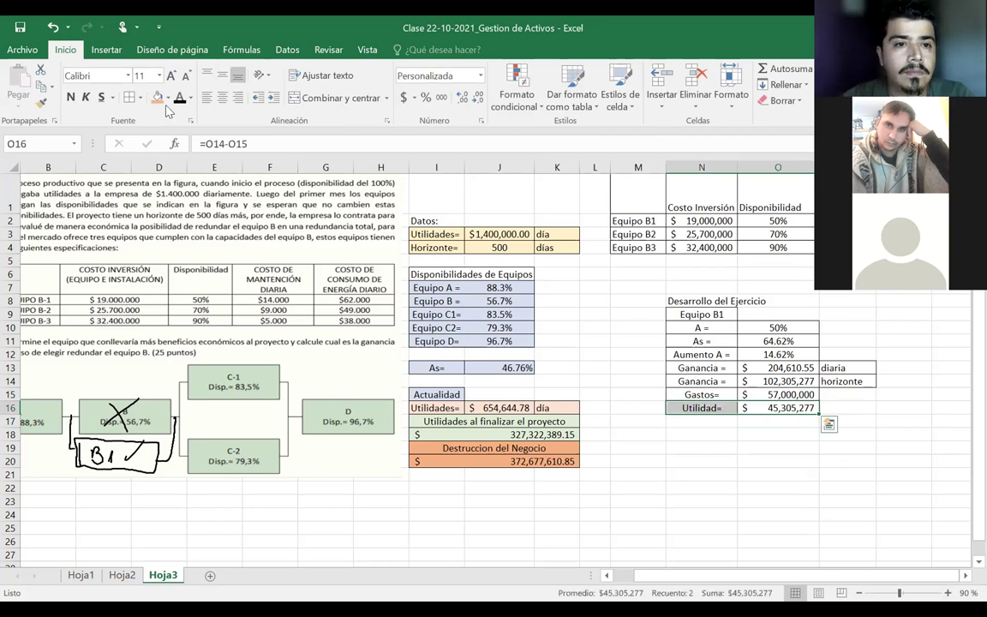
pyautogui.click(772, 420)
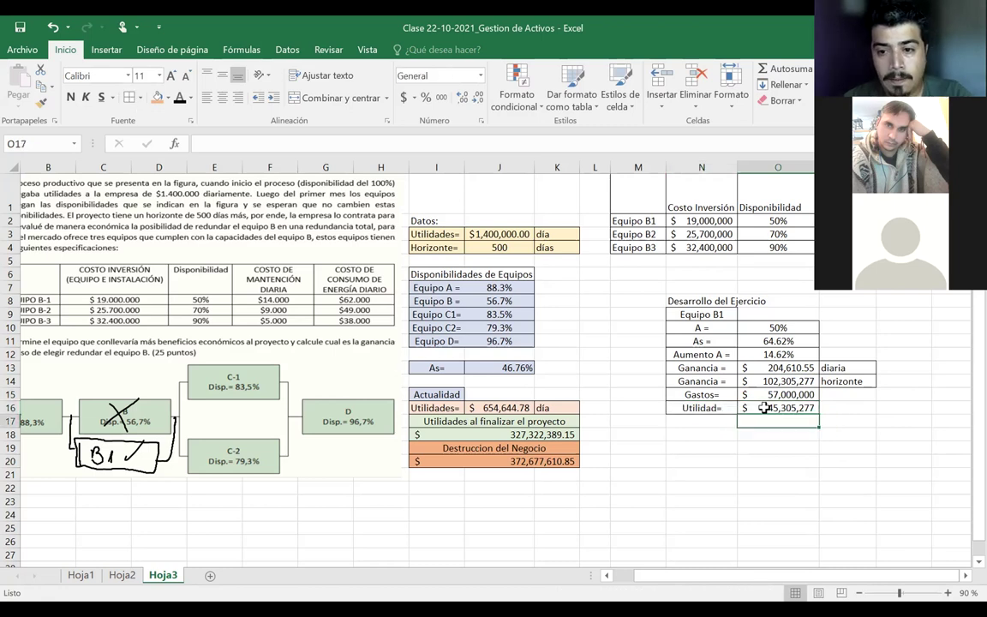
# - Add a conditional format to the profit in O16 that highlights values less than 10000000 in light red fill with dark red text
pyautogui.click(764, 409)
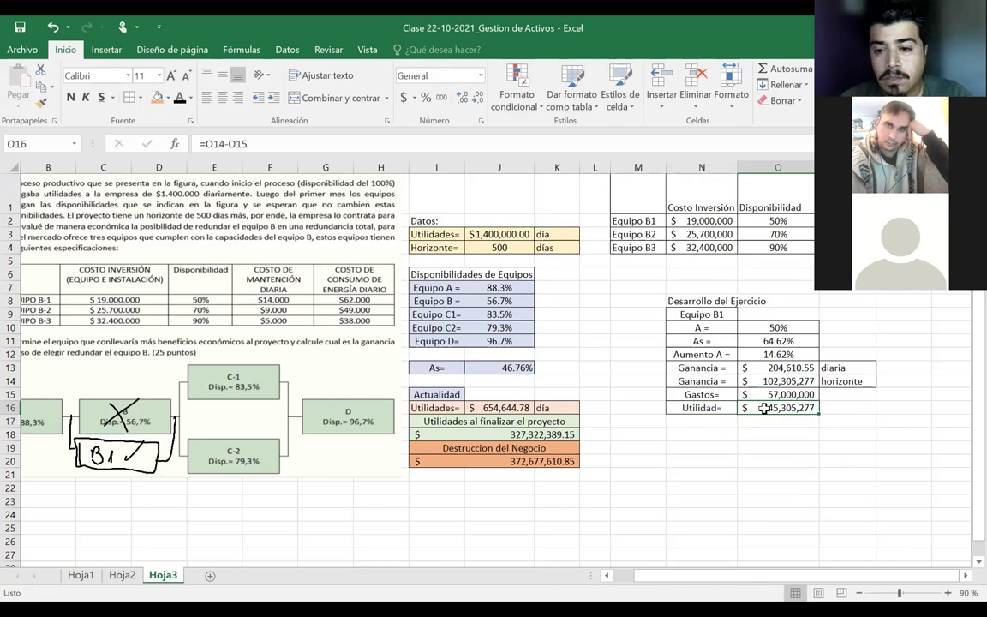
pyautogui.click(732, 103)
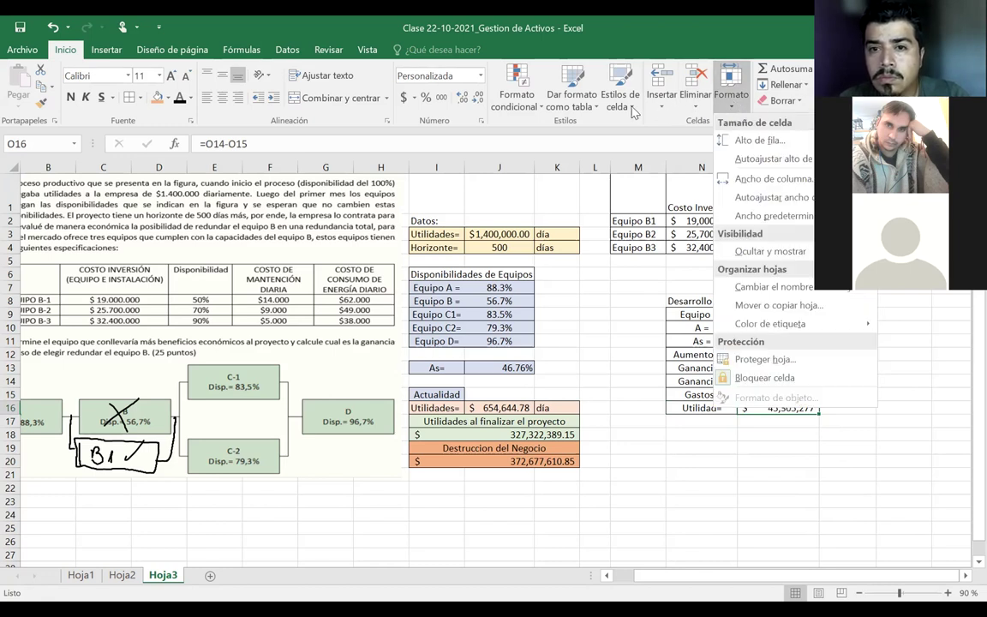
pyautogui.click(536, 107)
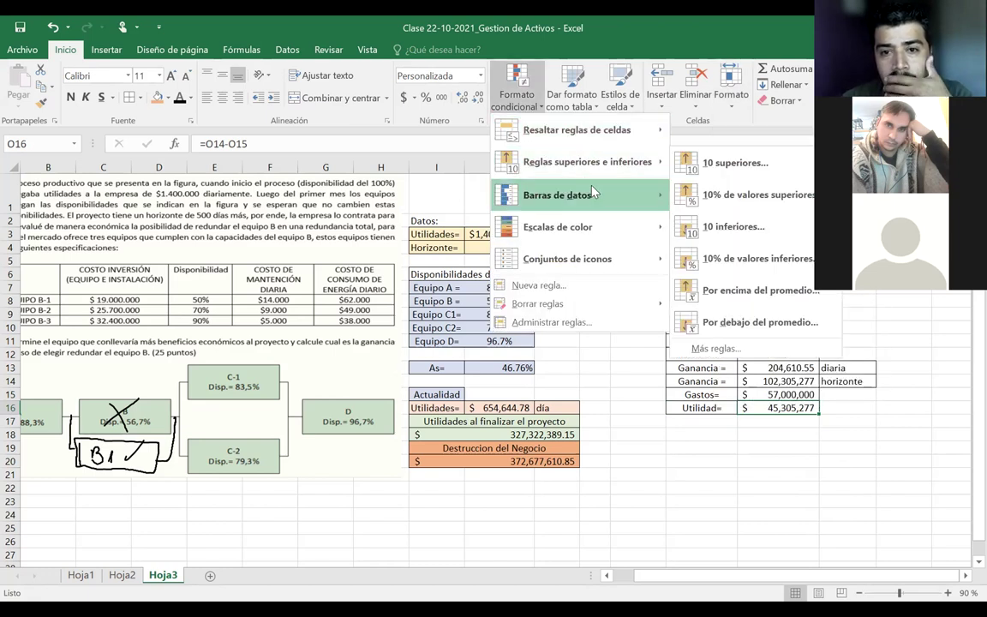
pyautogui.moveTo(569, 199)
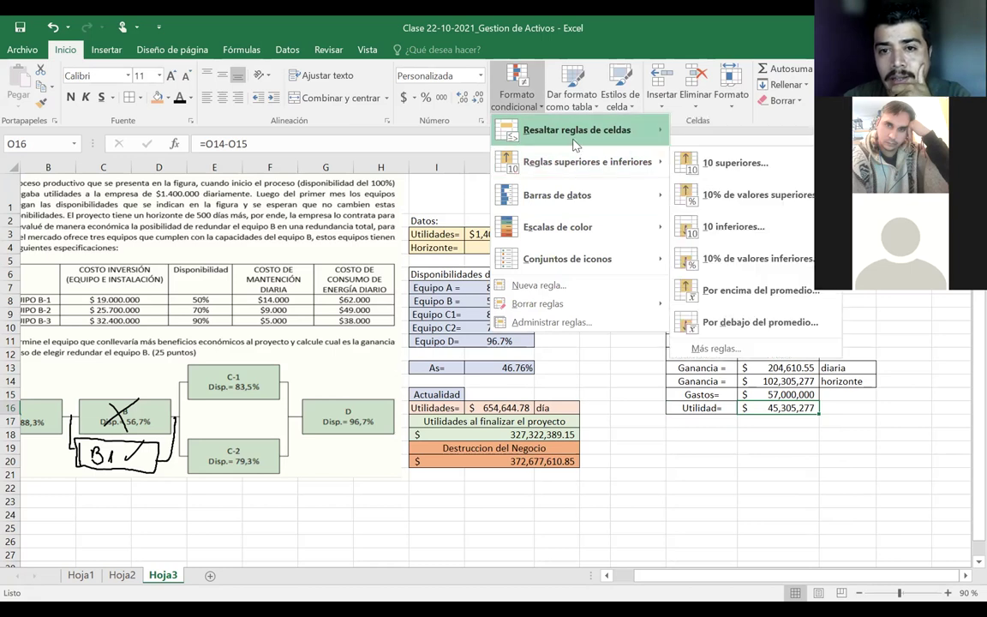
pyautogui.moveTo(579, 149)
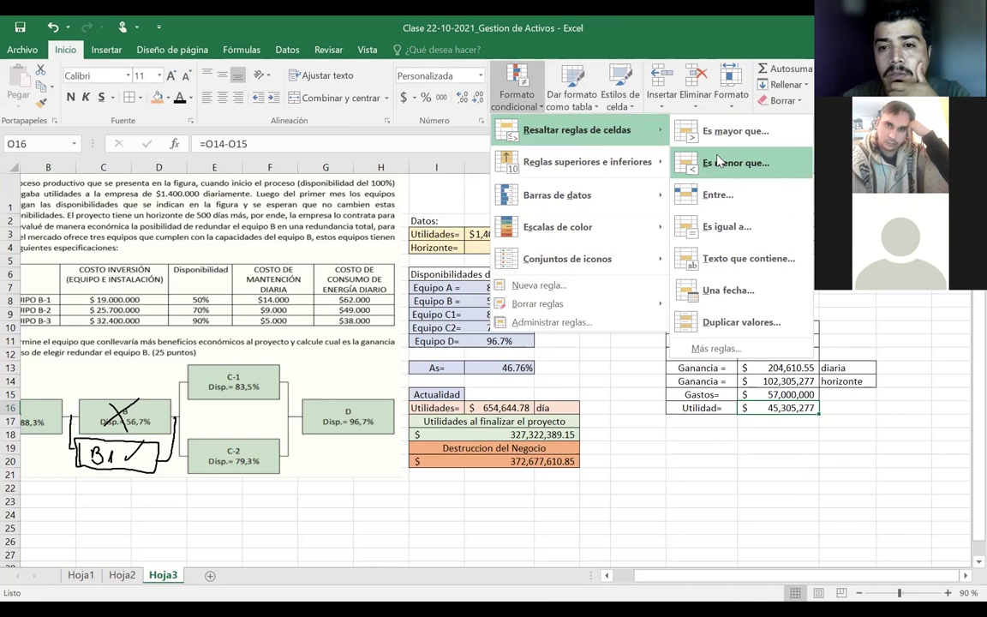
pyautogui.rightClick(720, 162)
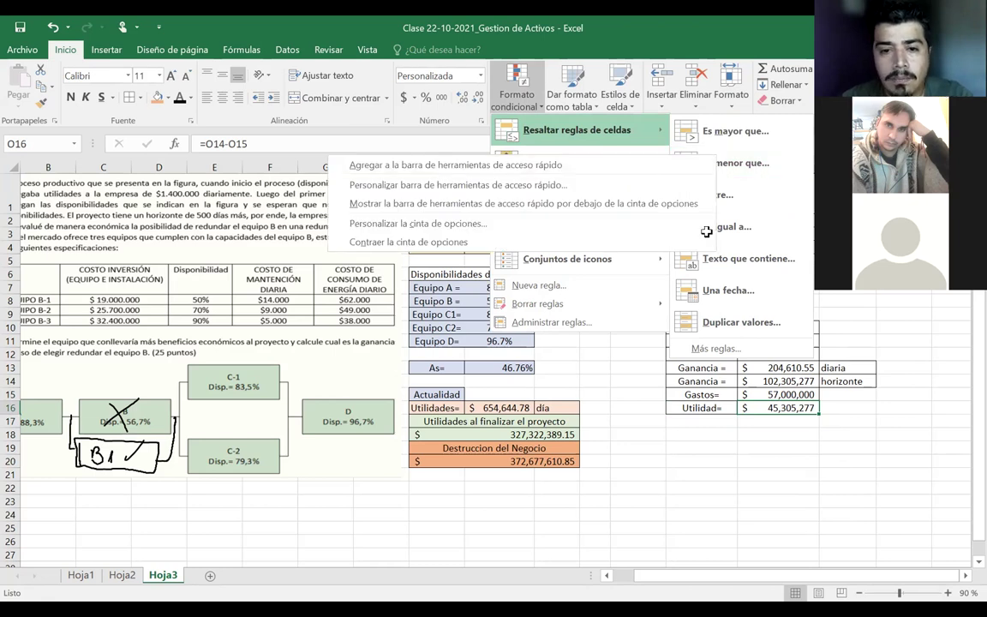
pyautogui.click(757, 163)
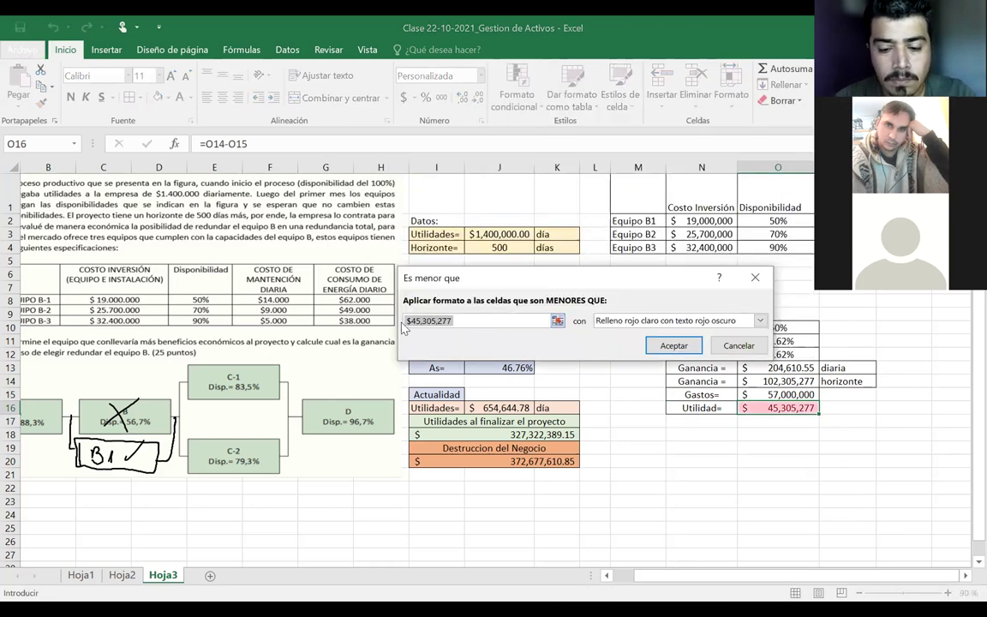
pyautogui.write('10000000')
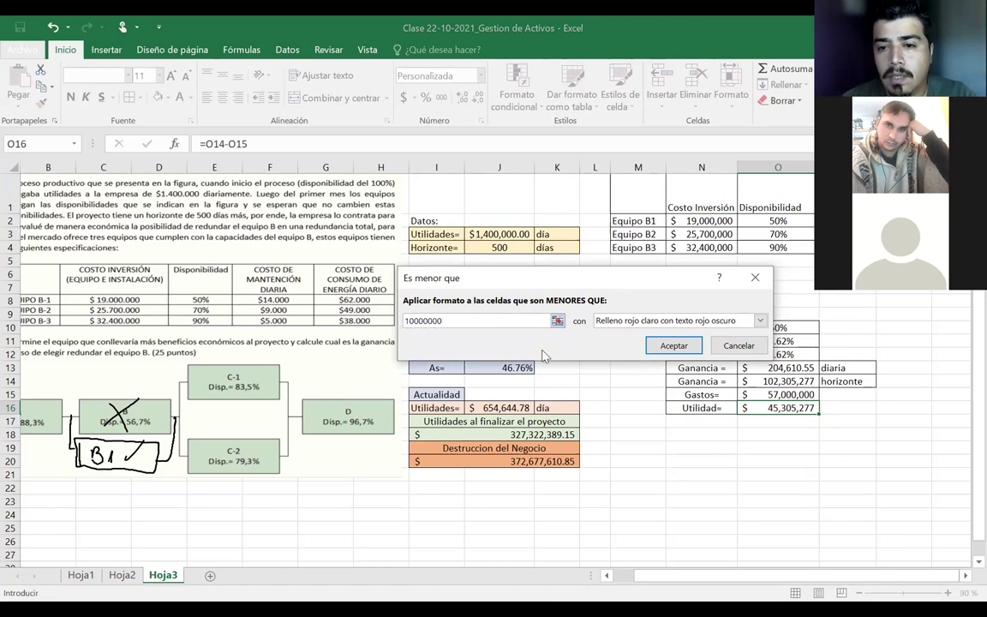
pyautogui.click(673, 345)
pyautogui.click(869, 421)
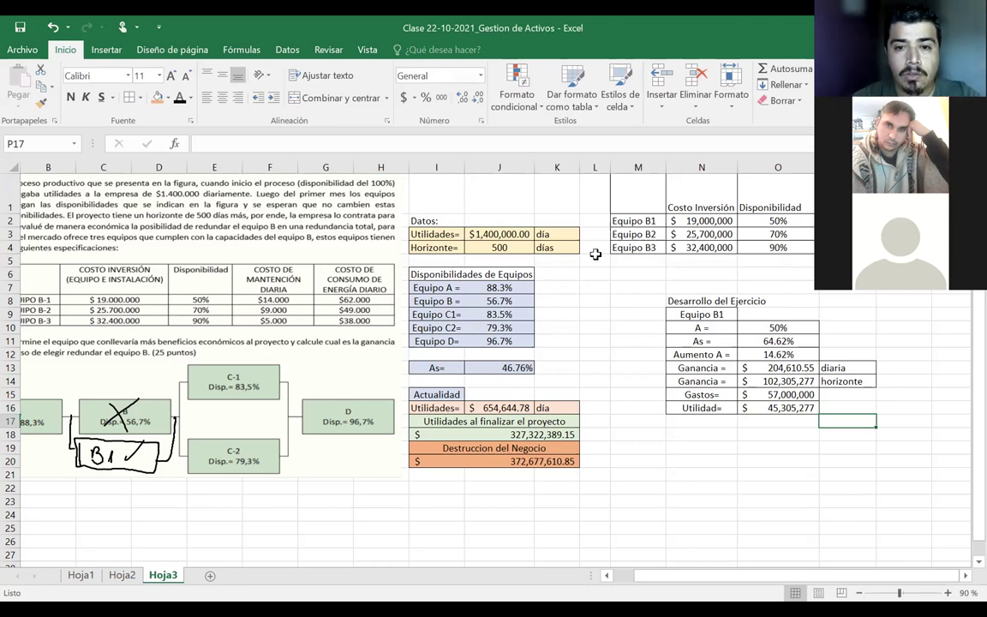
# - Set the project horizon in J4 to 300 days and check Equipo B1's profit in O16
pyautogui.click(470, 245)
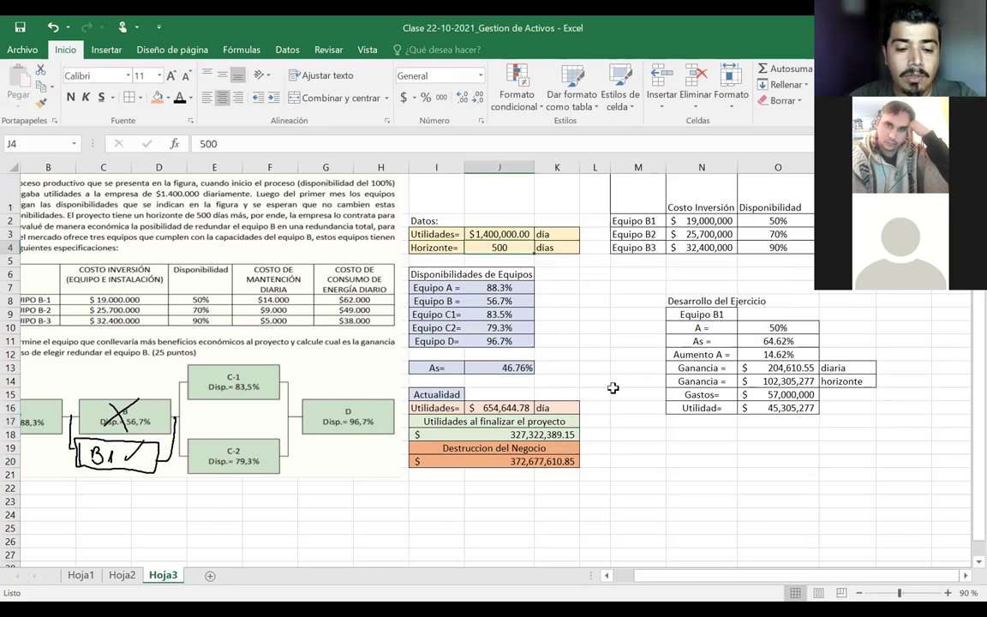
pyautogui.write('300')
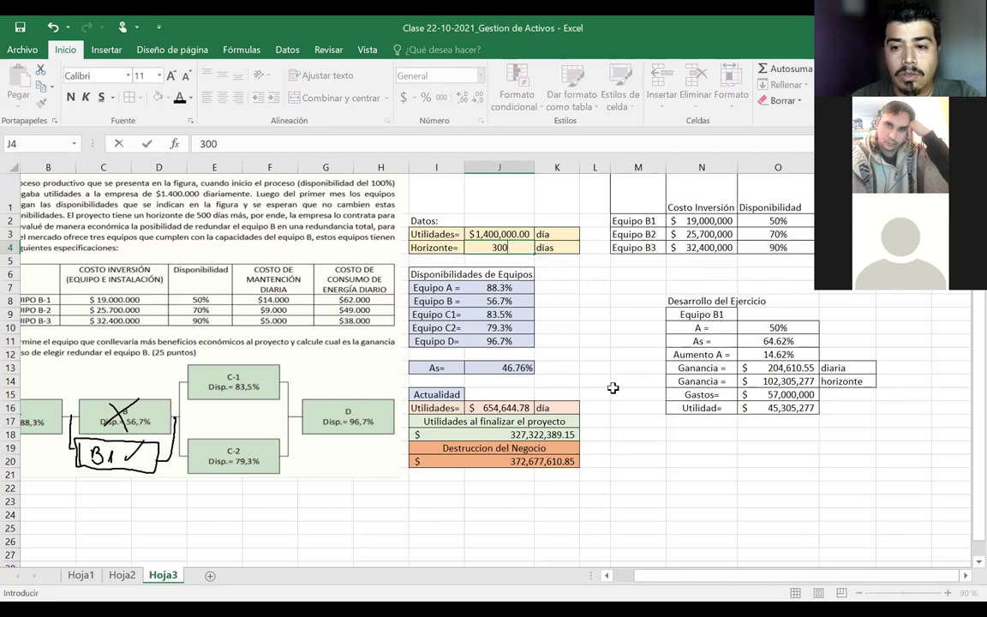
pyautogui.press('Return')
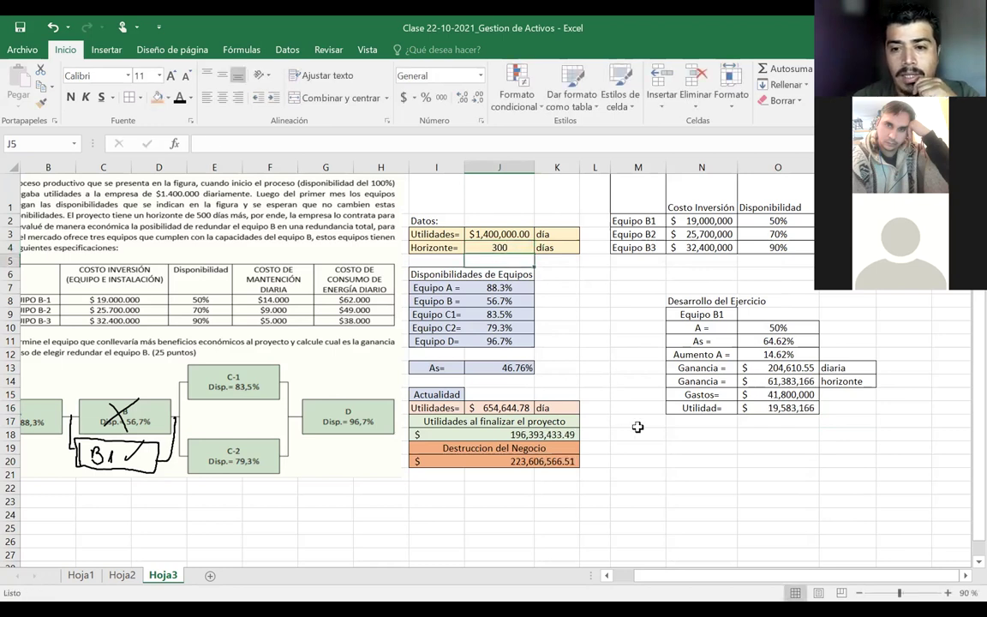
pyautogui.click(776, 408)
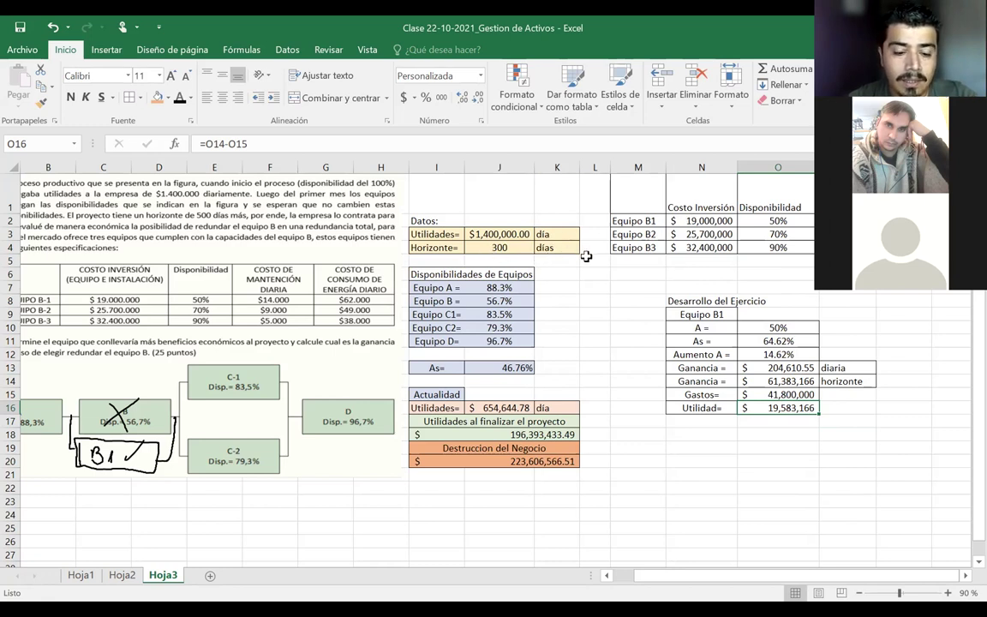
# - Try project horizons of 500 and 400 days in J4
pyautogui.click(495, 247)
pyautogui.write('500')
pyautogui.hotkey('ctrl', 'Return')
pyautogui.write('400')
pyautogui.click(609, 272)
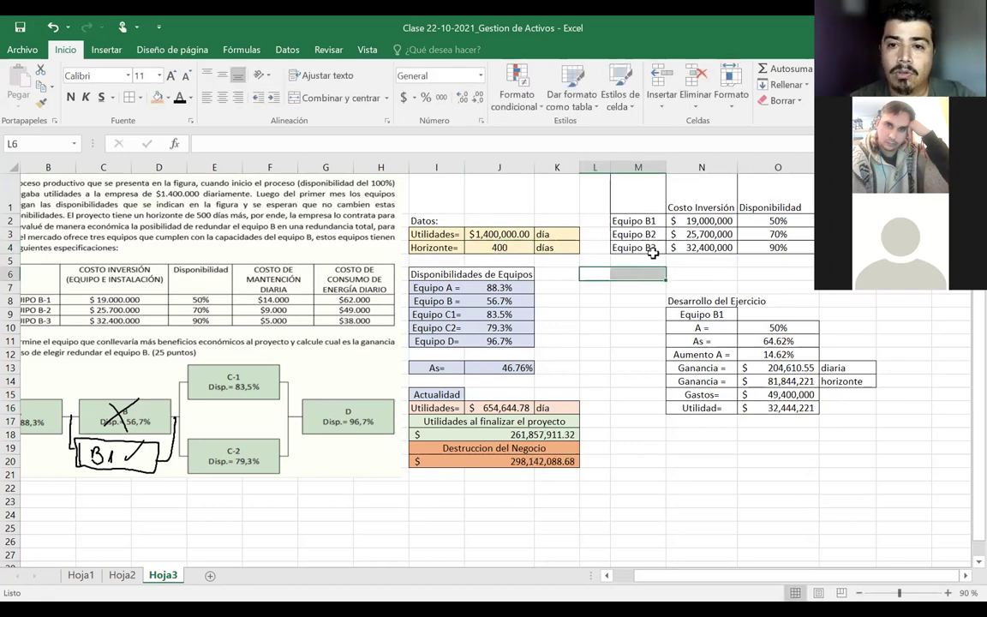
# - Change Equipo B1's investment cost in N2 to 59,000,000 to test the profit's conditional format
pyautogui.doubleClick(685, 221)
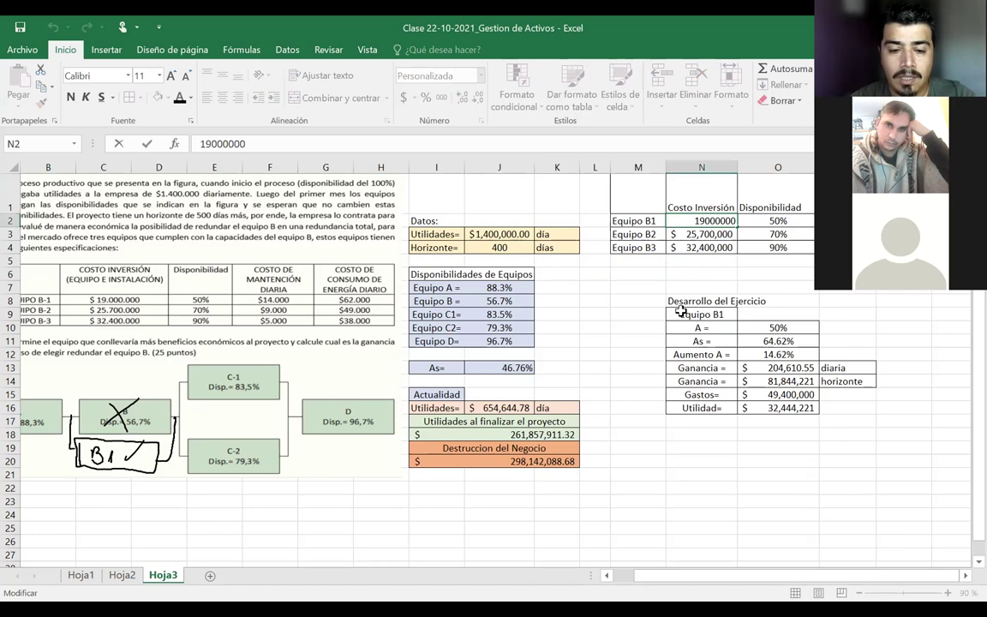
pyautogui.press('Delete')
pyautogui.write('5')
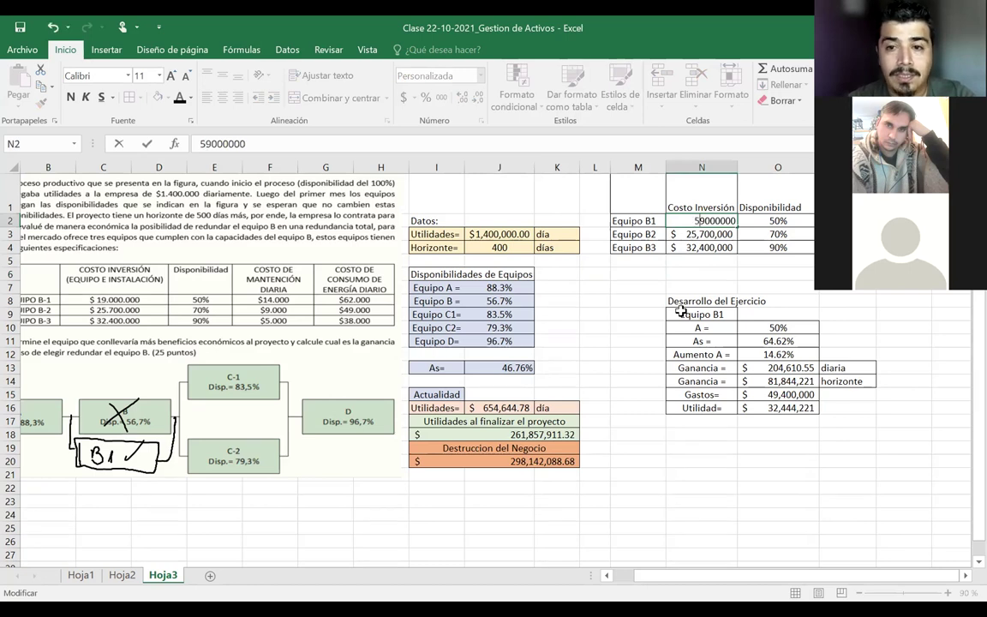
pyautogui.press('Return')
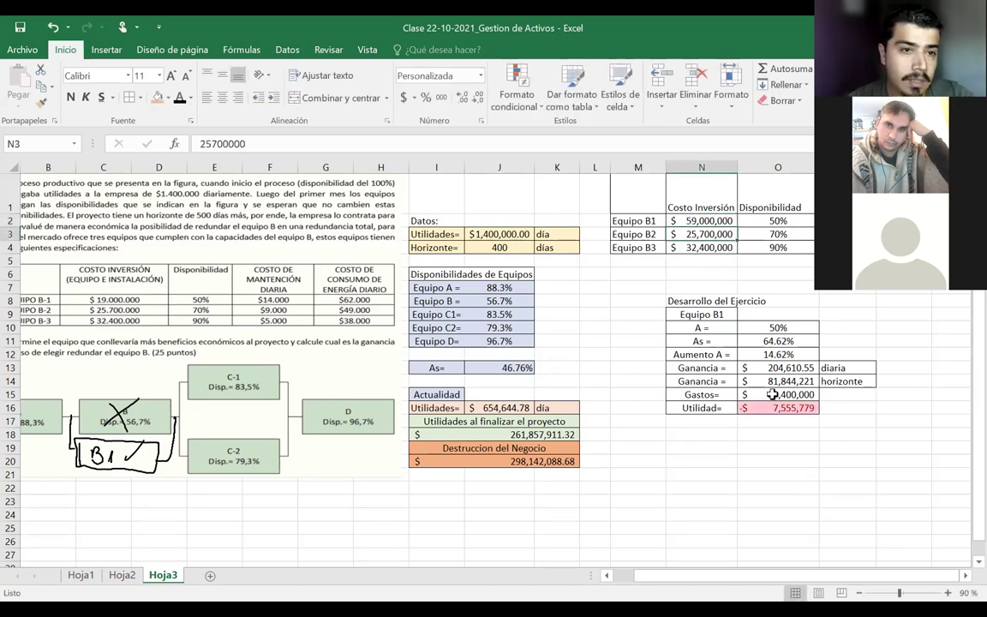
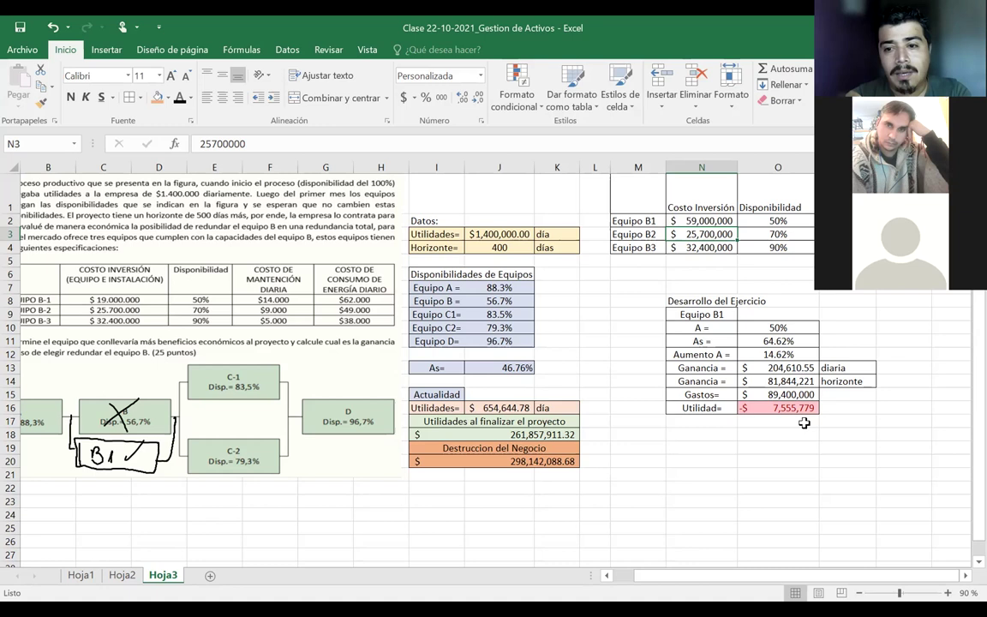
# - Undo the test changes to Equipo B1's investment cost and the project horizon
pyautogui.hotkey('ctrl', 'z')
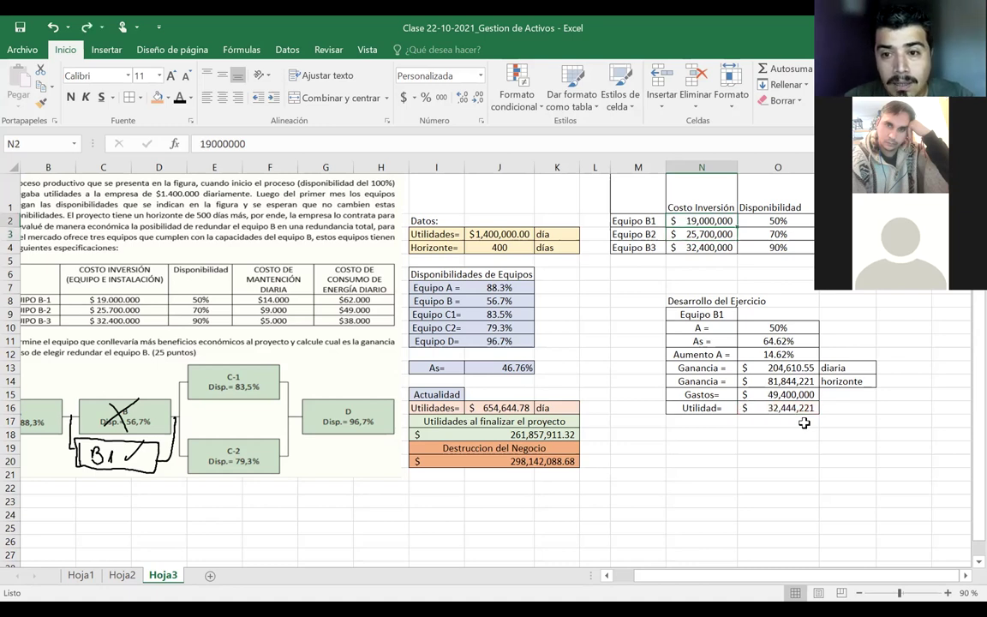
pyautogui.hotkey('ctrl', 'z')
pyautogui.moveTo(731, 408); pyautogui.dragTo(696, 412)
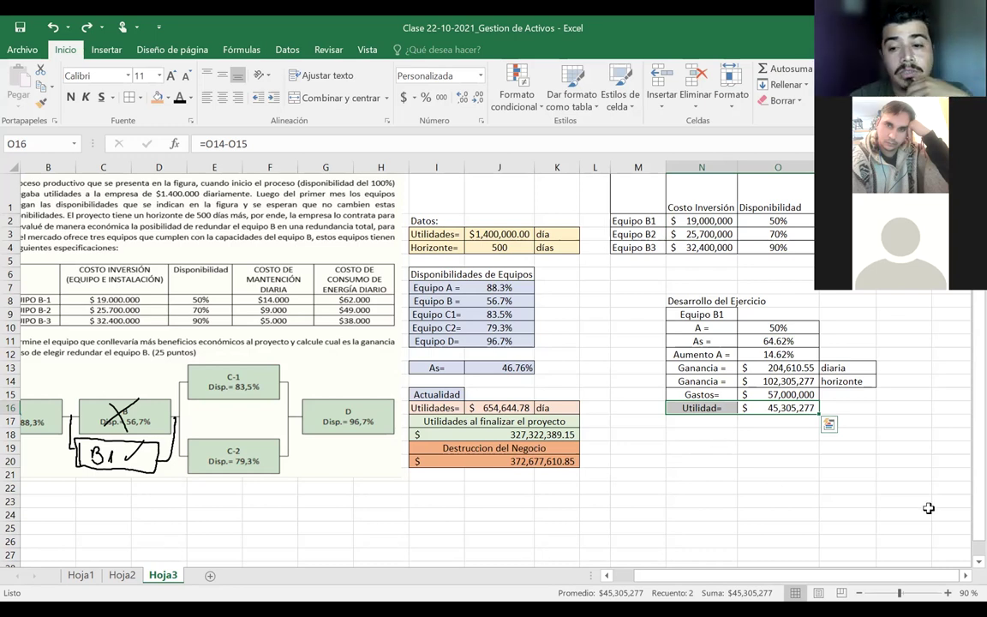
pyautogui.click(855, 483)
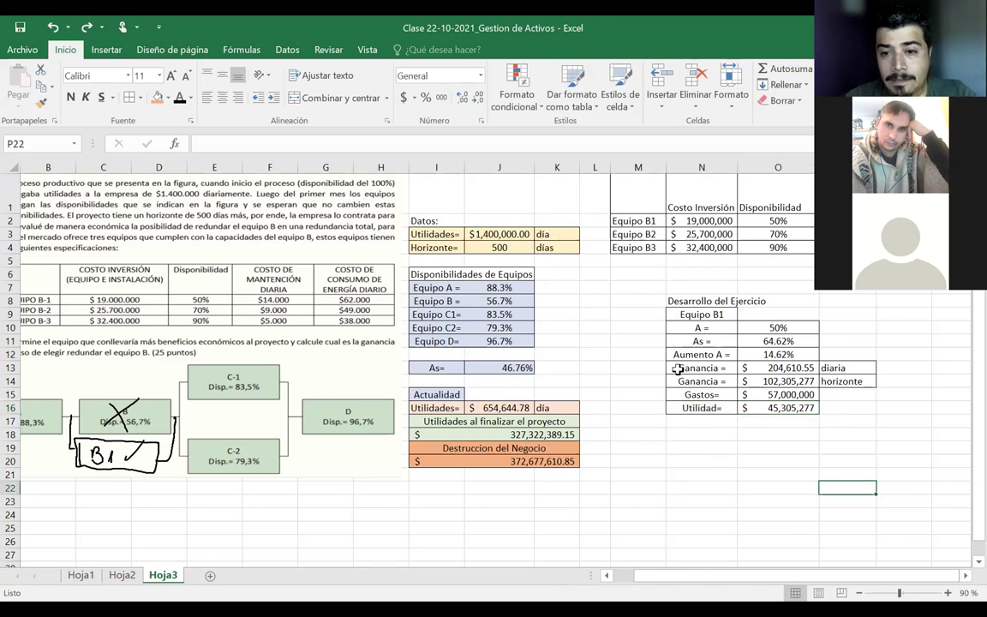
pyautogui.moveTo(693, 303); pyautogui.dragTo(847, 409)
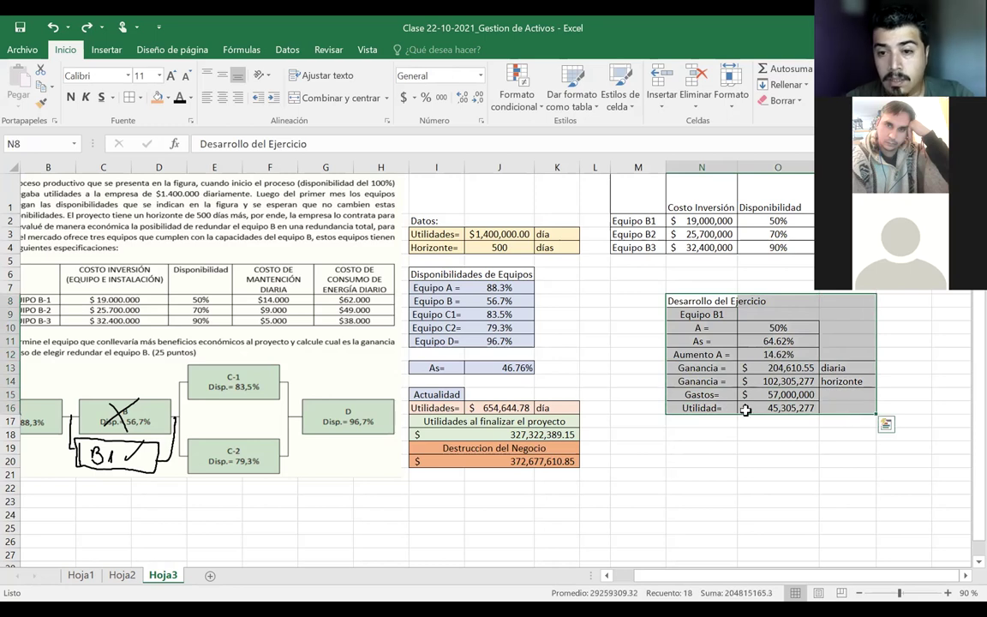
pyautogui.hotkey('ctrl', 'q')
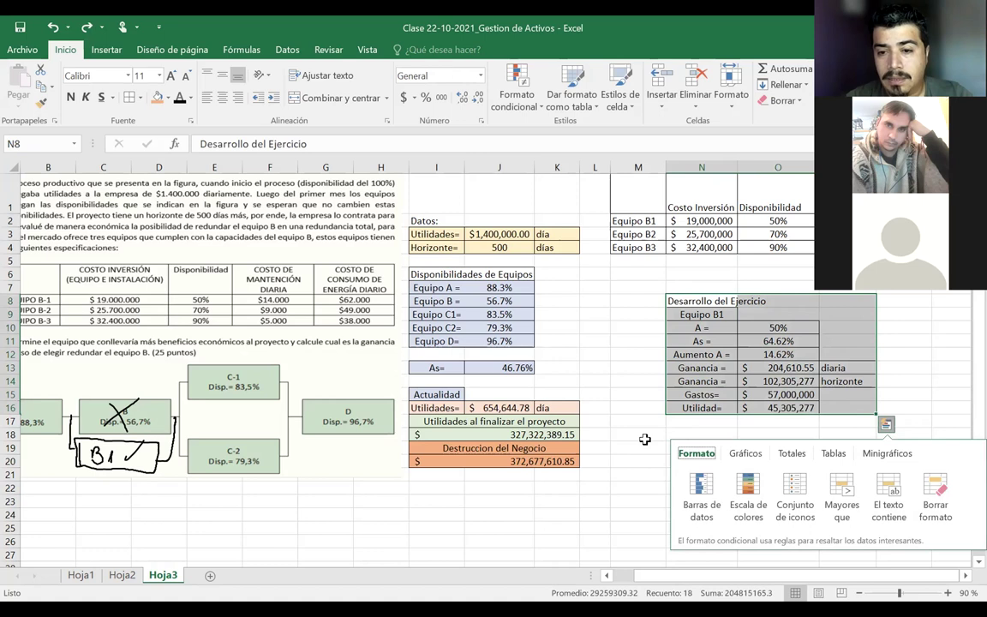
pyautogui.click(690, 447)
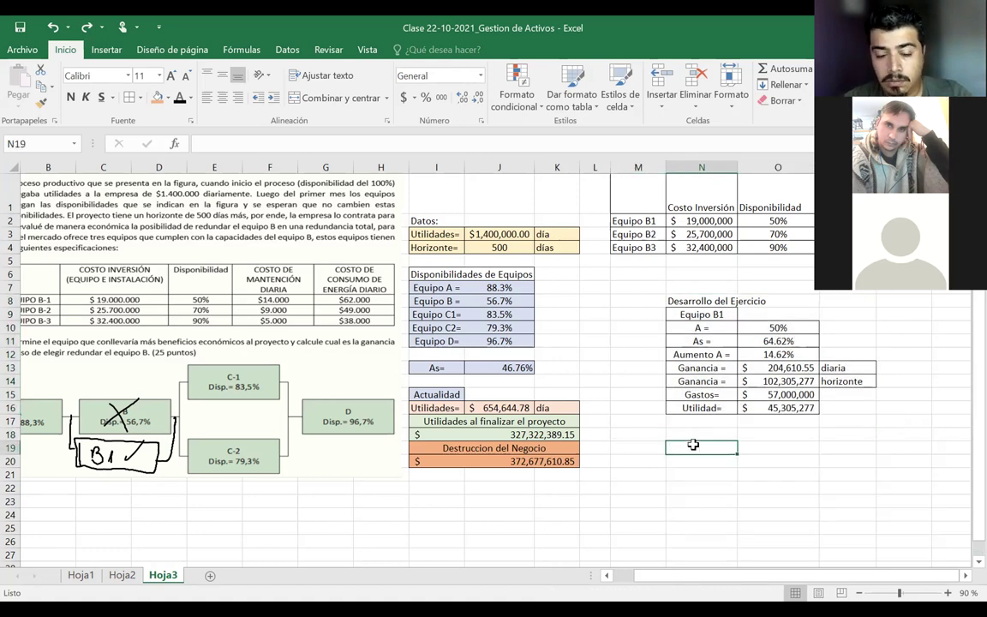
# - Copy the Equipo B1 calculation block N9:P16 and paste it below, starting at N19
pyautogui.moveTo(691, 314); pyautogui.dragTo(844, 409)
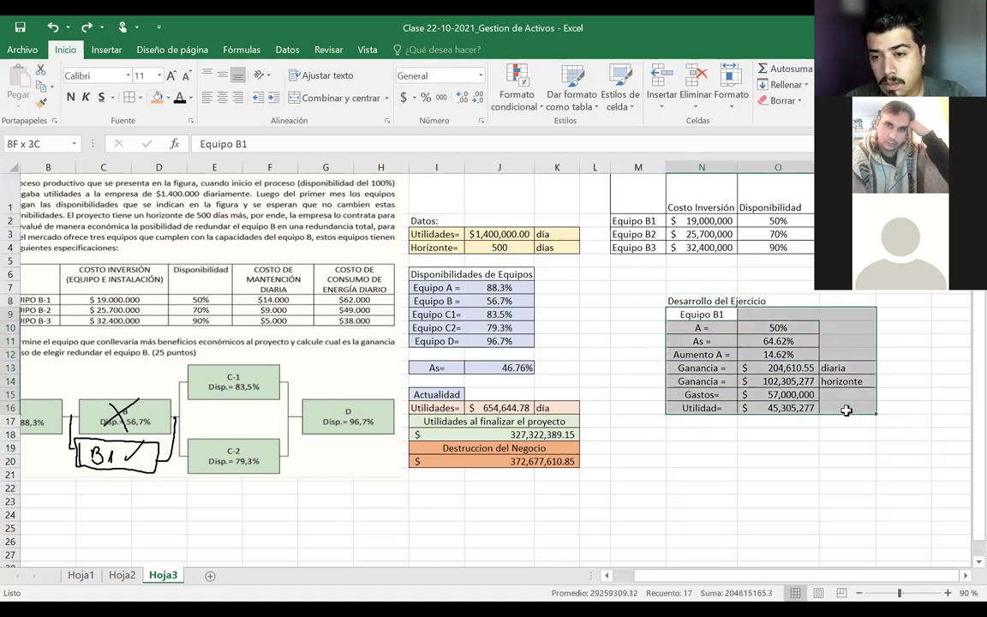
pyautogui.hotkey('ctrl', 'c')
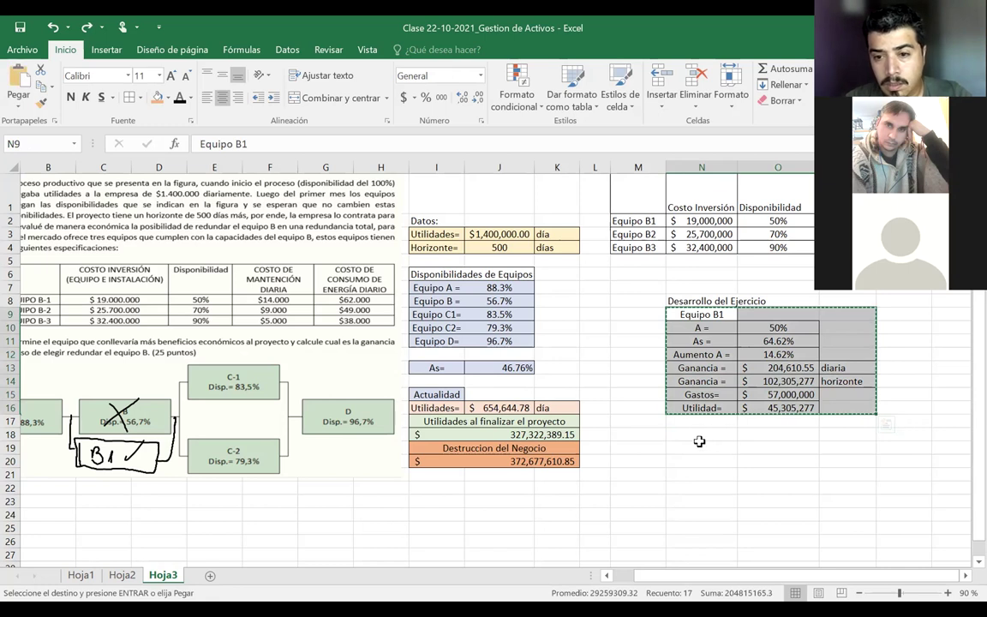
pyautogui.click(700, 445)
pyautogui.hotkey('ctrl', 'v')
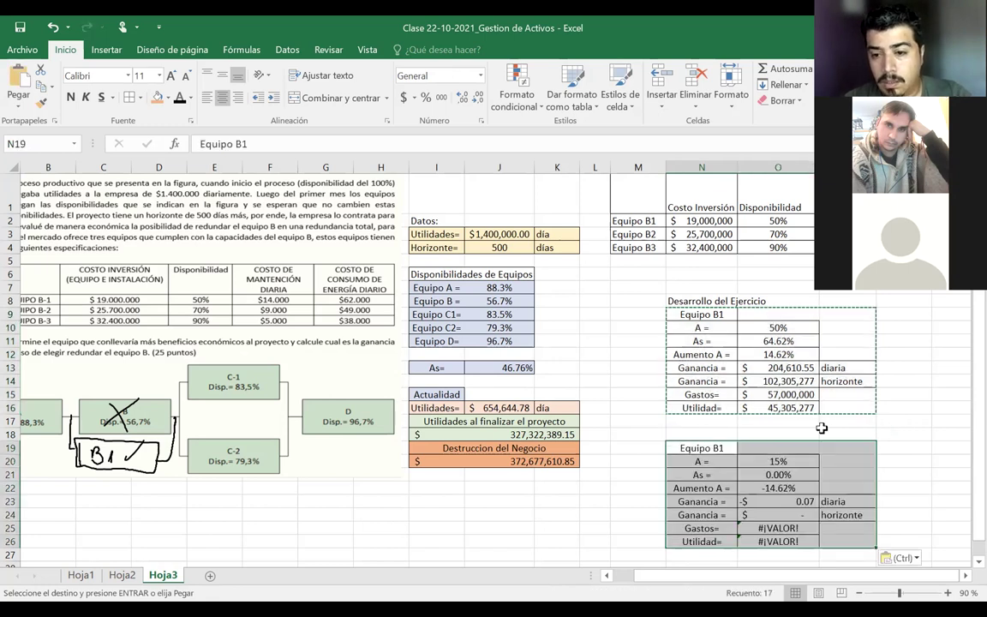
pyautogui.hscroll(1, 822, 428)
pyautogui.hscroll(-1, 821, 428)
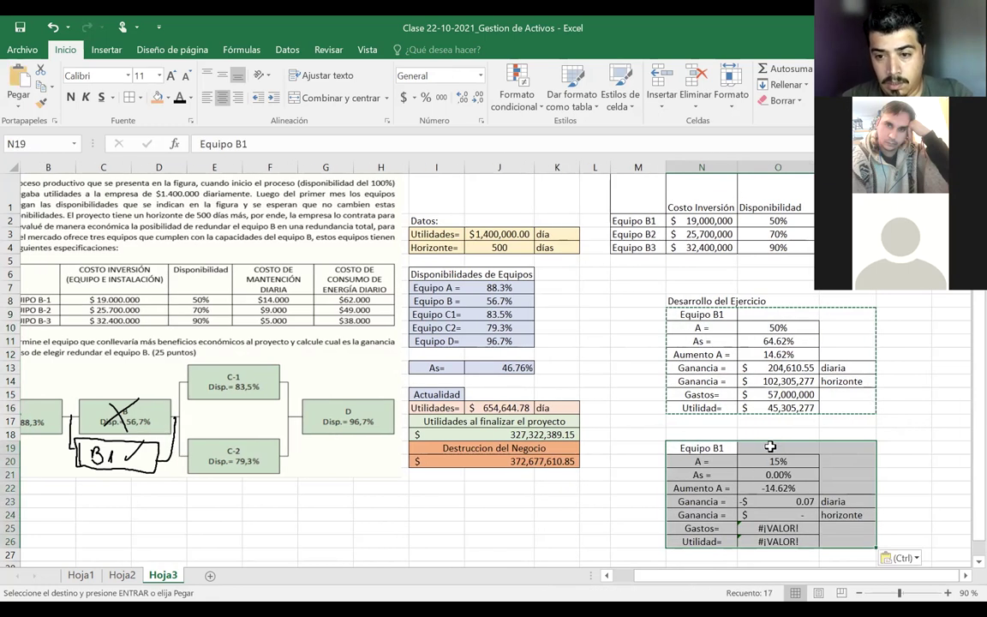
# - Rename the copied block's heading in N19 to Equipo B2
pyautogui.click(741, 447)
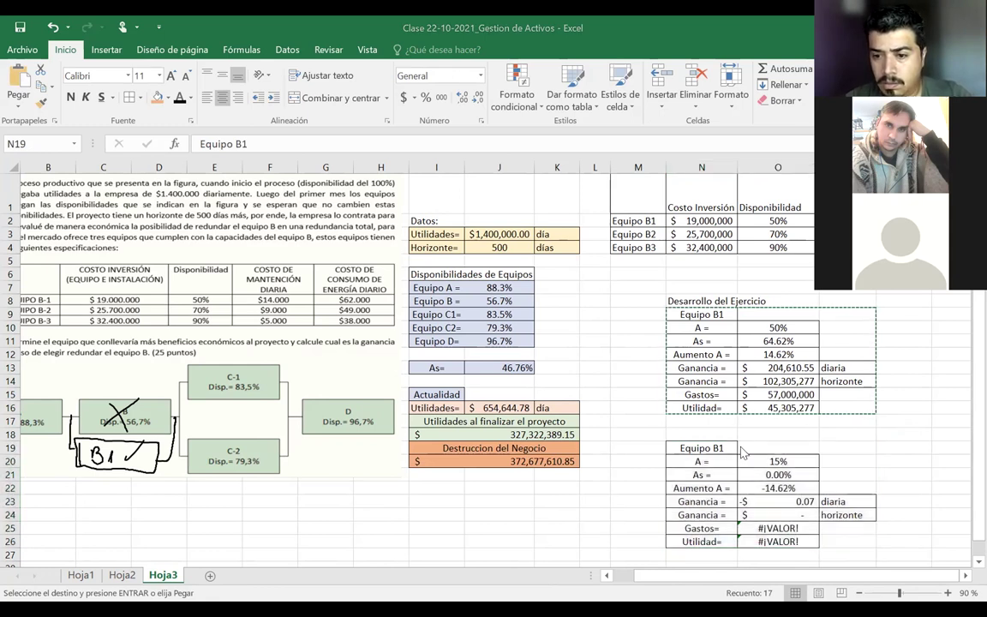
pyautogui.hotkey('ctrl', 'v')
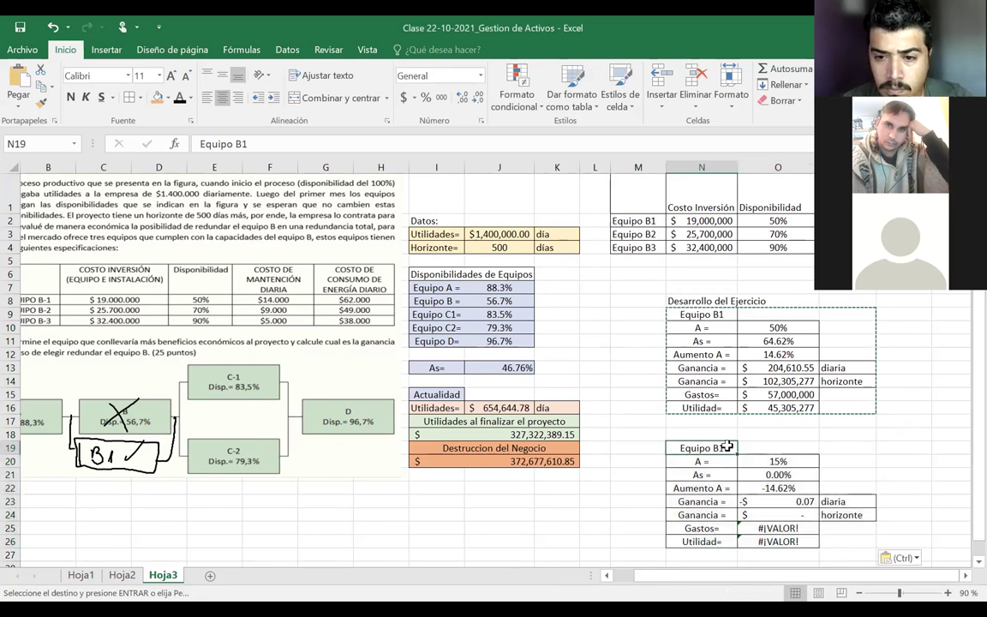
pyautogui.doubleClick(727, 448)
pyautogui.press('BackSpace')
pyautogui.write('2')
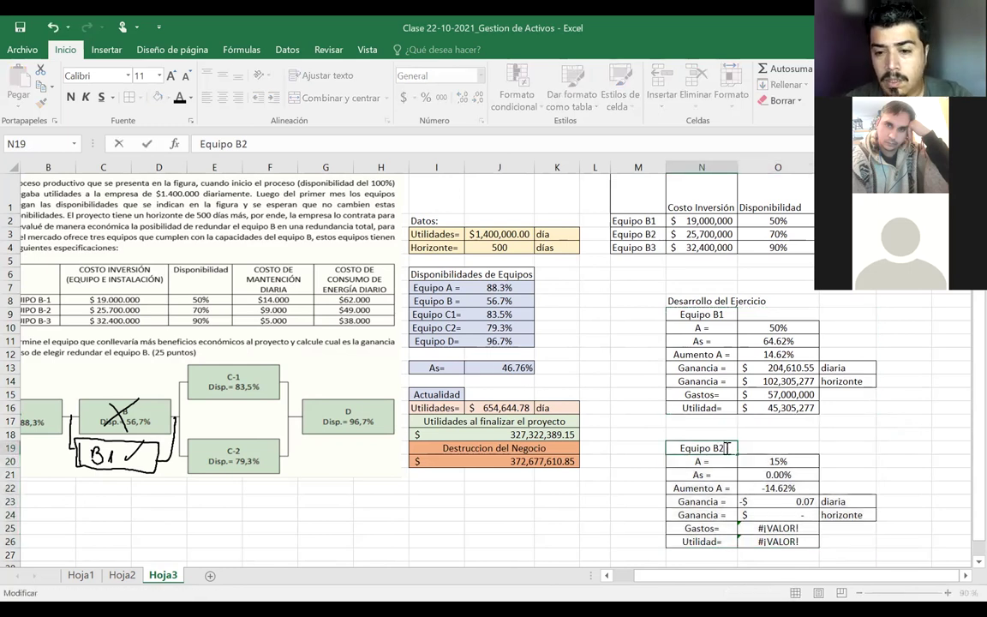
pyautogui.click(771, 475)
# - Point Equipo B2's availability in O20 to its 70% value in O3 of the equipment table
pyautogui.click(760, 461)
pyautogui.doubleClick(761, 461)
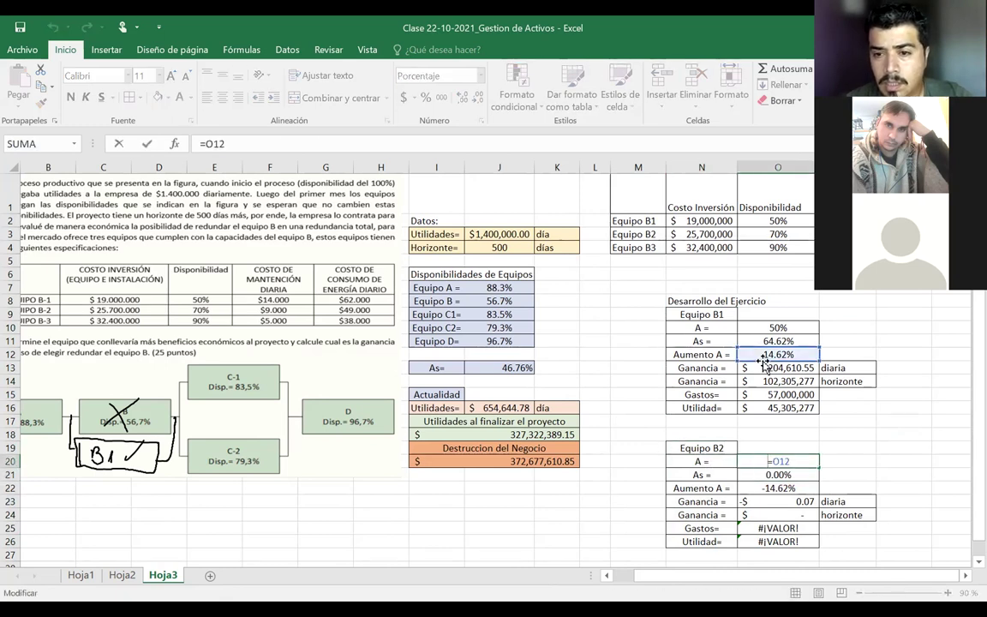
pyautogui.moveTo(764, 362); pyautogui.dragTo(774, 233)
pyautogui.press('Return')
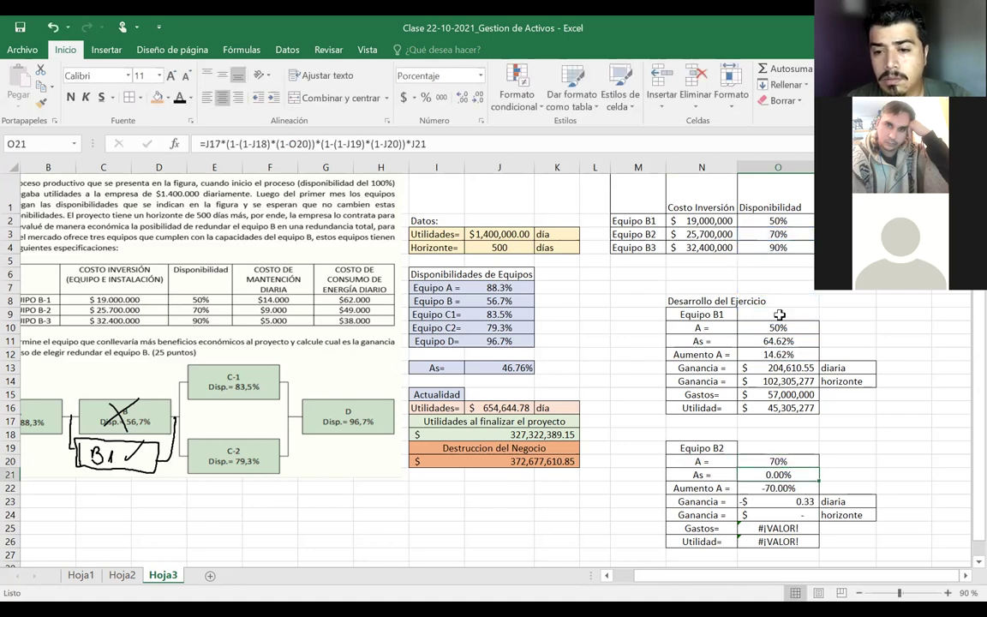
pyautogui.doubleClick(759, 474)
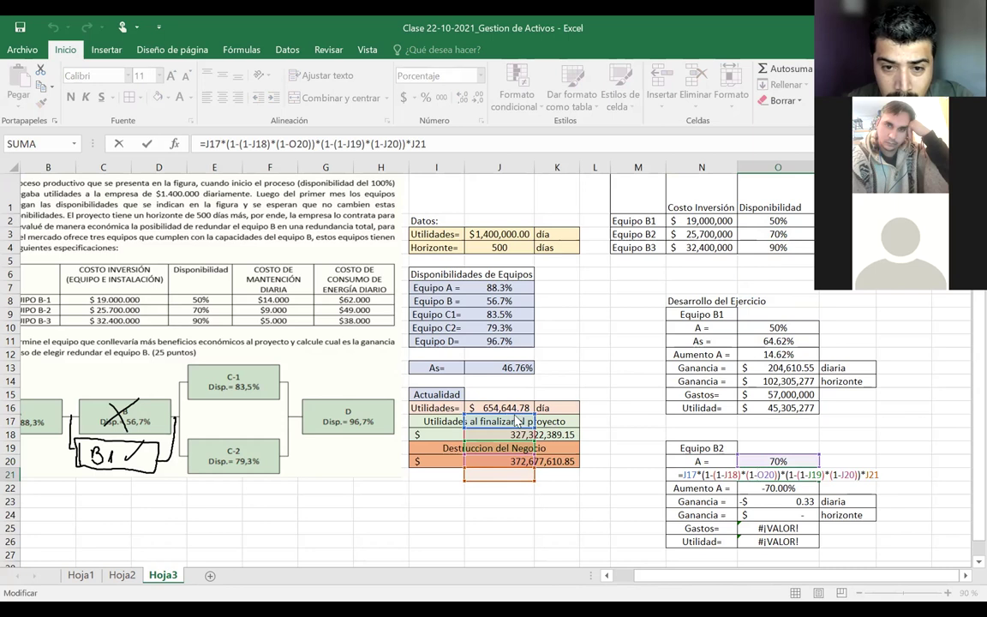
pyautogui.click(500, 301)
pyautogui.click(500, 288)
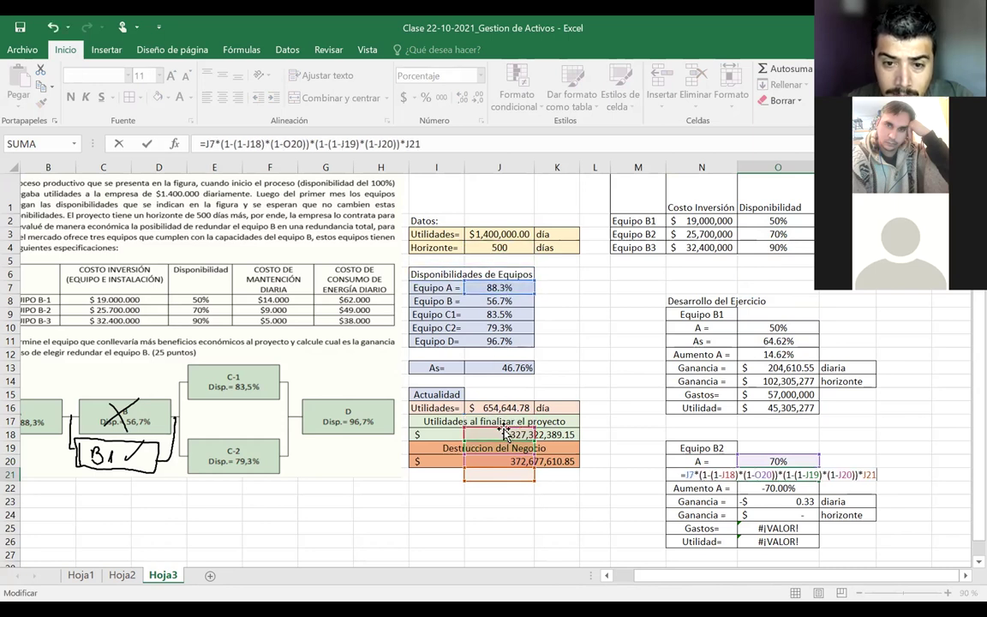
pyautogui.click(500, 303)
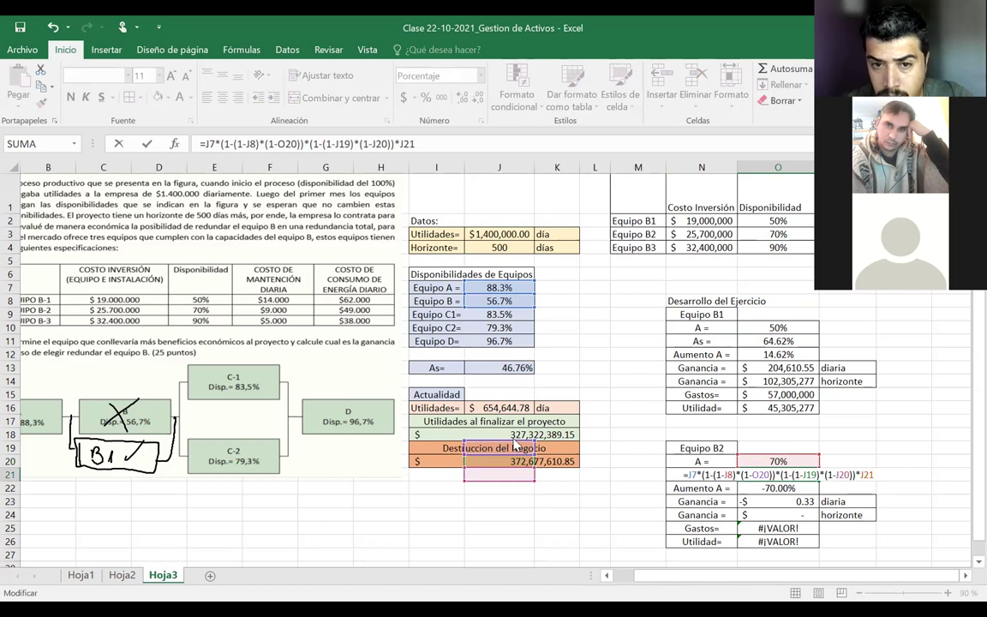
pyautogui.click(501, 315)
pyautogui.click(502, 305)
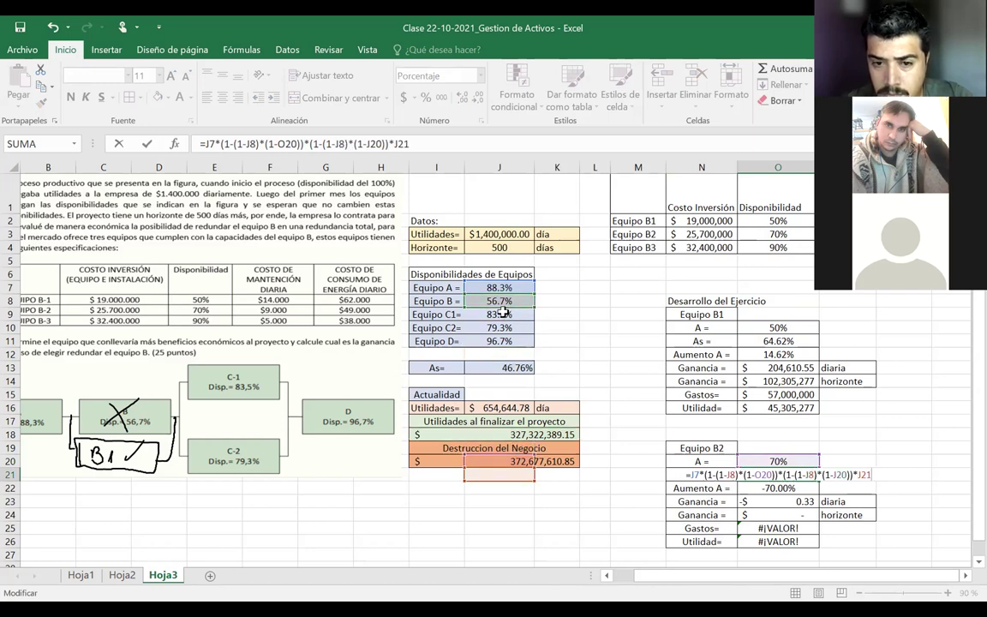
pyautogui.press('Up')
pyautogui.press('Up')
pyautogui.press('Up')
pyautogui.press('Up')
pyautogui.press('Up')
pyautogui.press('Up')
pyautogui.press('Up')
pyautogui.press('Up')
pyautogui.press('Up')
pyautogui.press('Up')
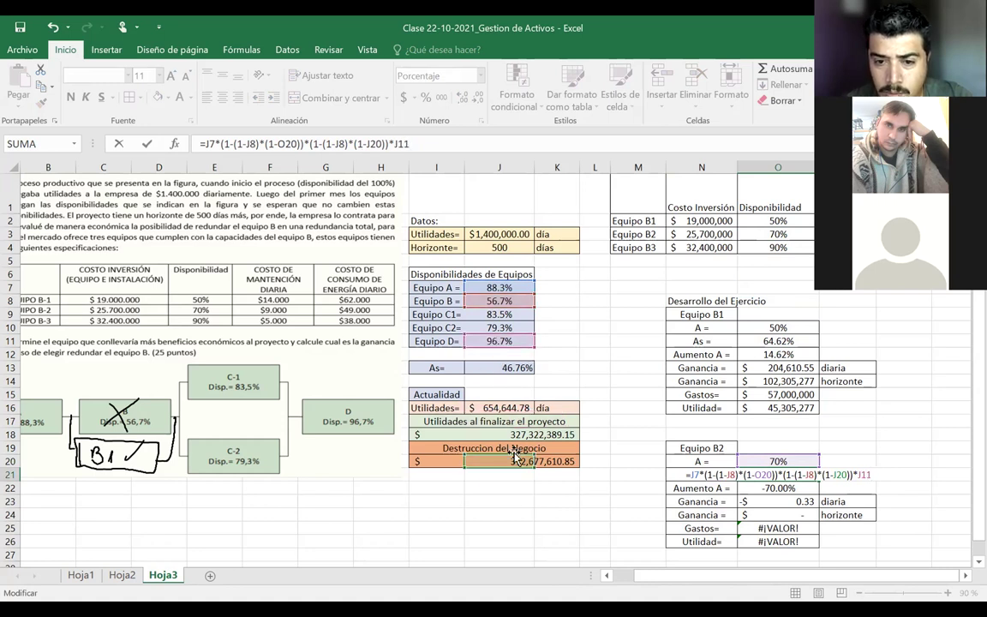
pyautogui.click(488, 317)
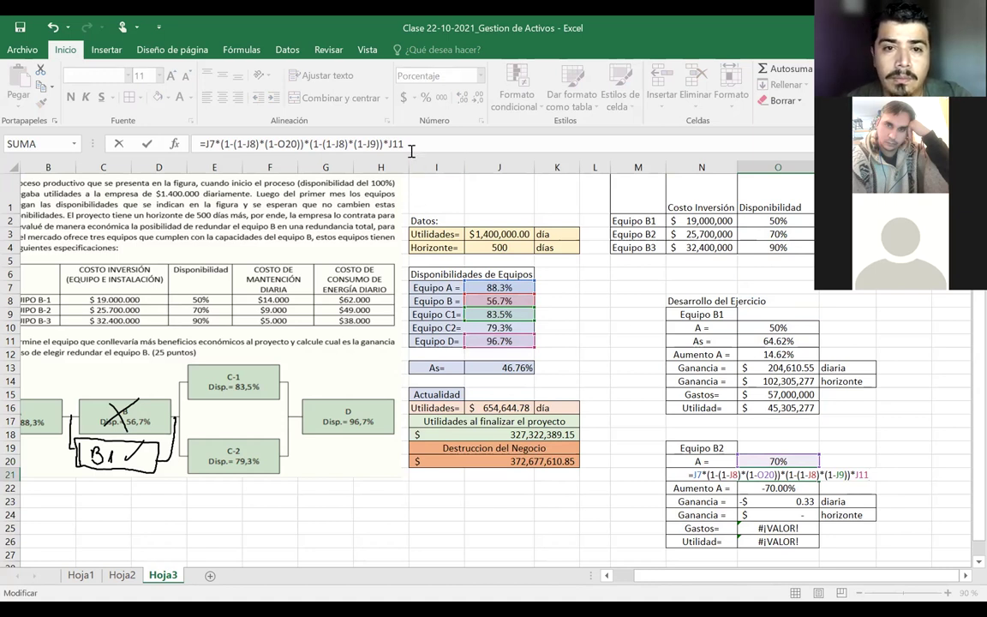
pyautogui.click(239, 139)
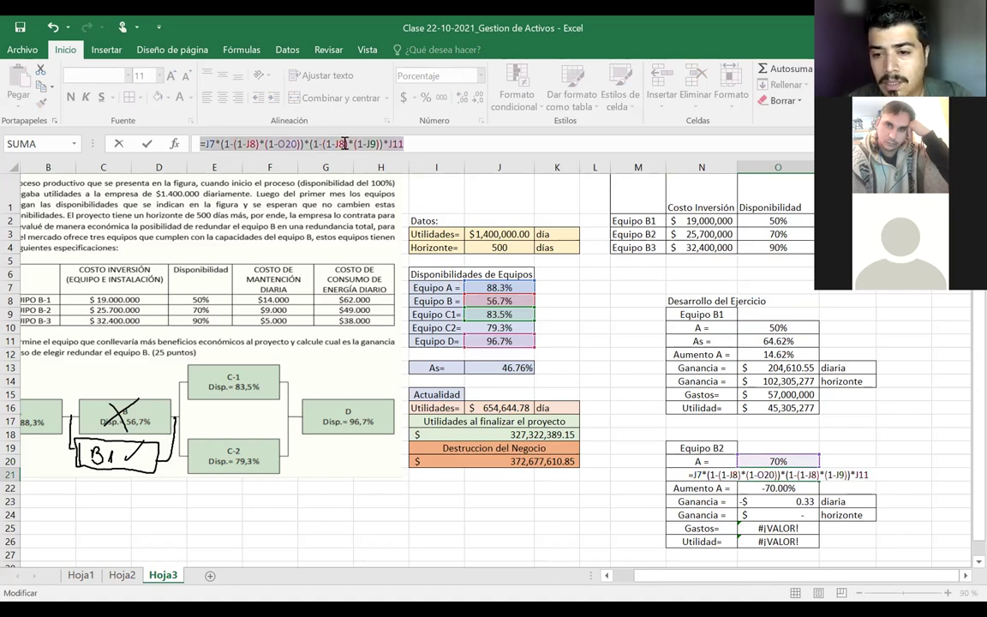
pyautogui.press('Escape')
# - Start Equipo B2's system availability formula anew in O21 with Equipo A and the redundant B pair: =J7*(1-(1-J8)*(1-O20))
pyautogui.click(765, 487)
pyautogui.click(765, 476)
pyautogui.write('=')
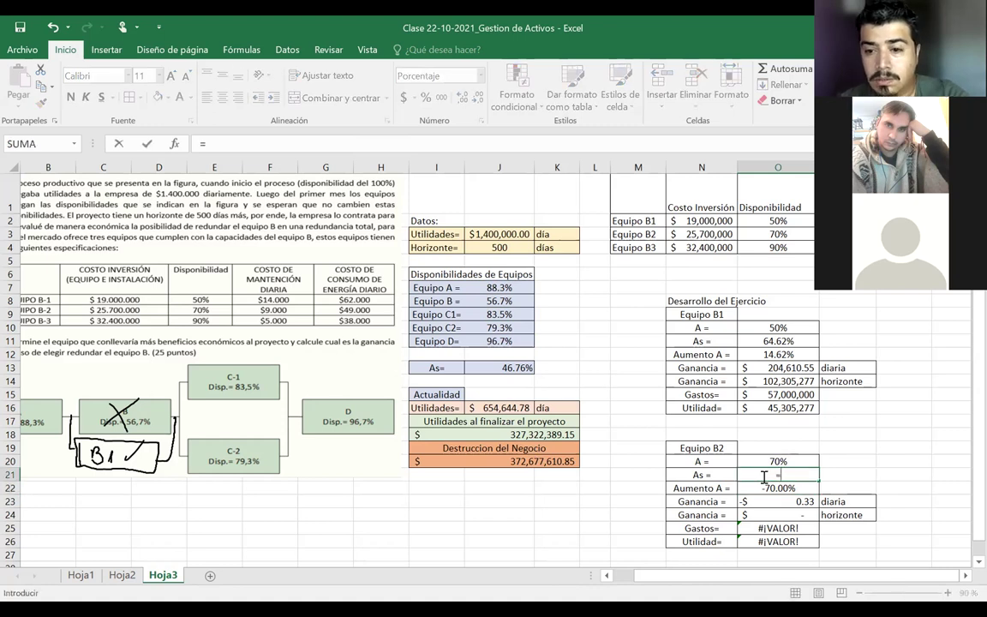
pyautogui.click(524, 289)
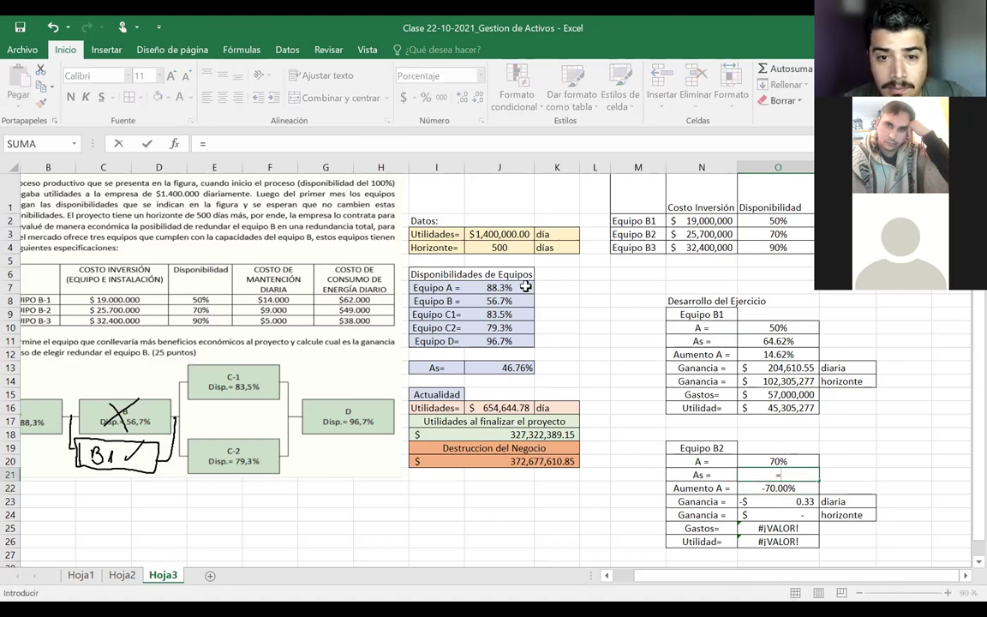
pyautogui.write('*')
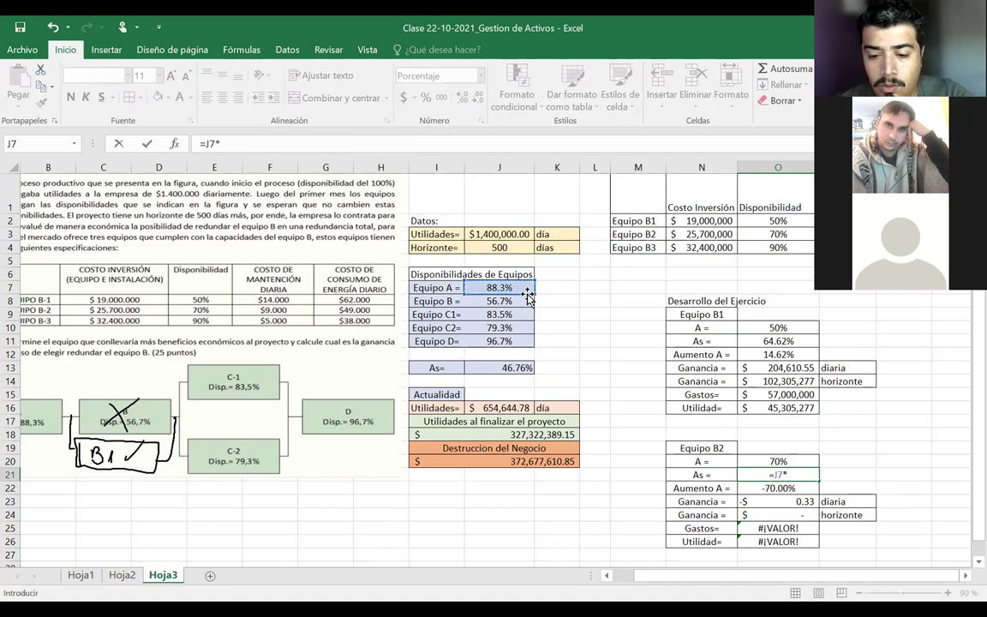
pyautogui.write('(')
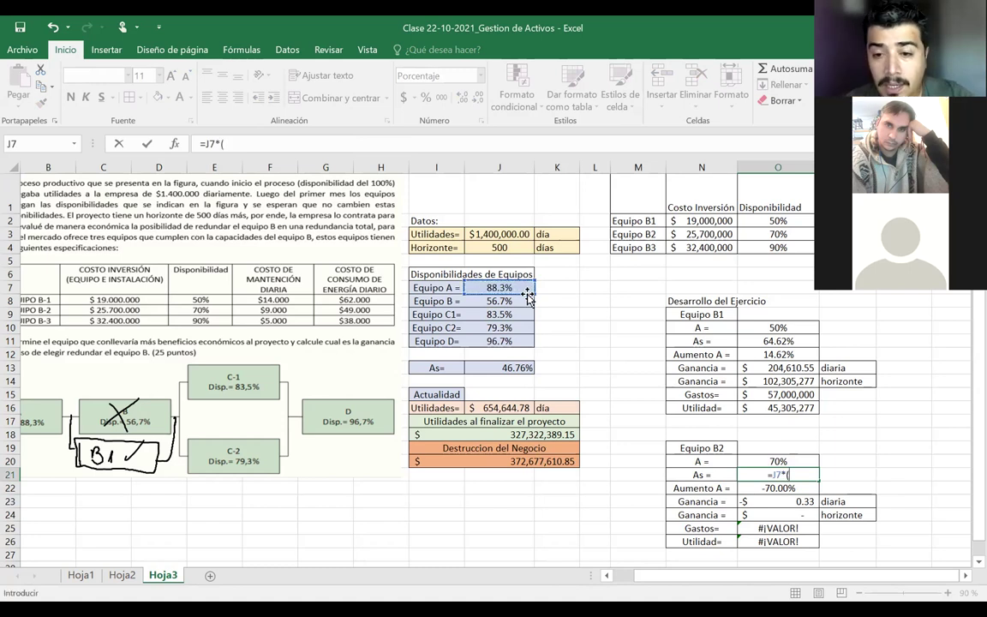
pyautogui.write('1-')
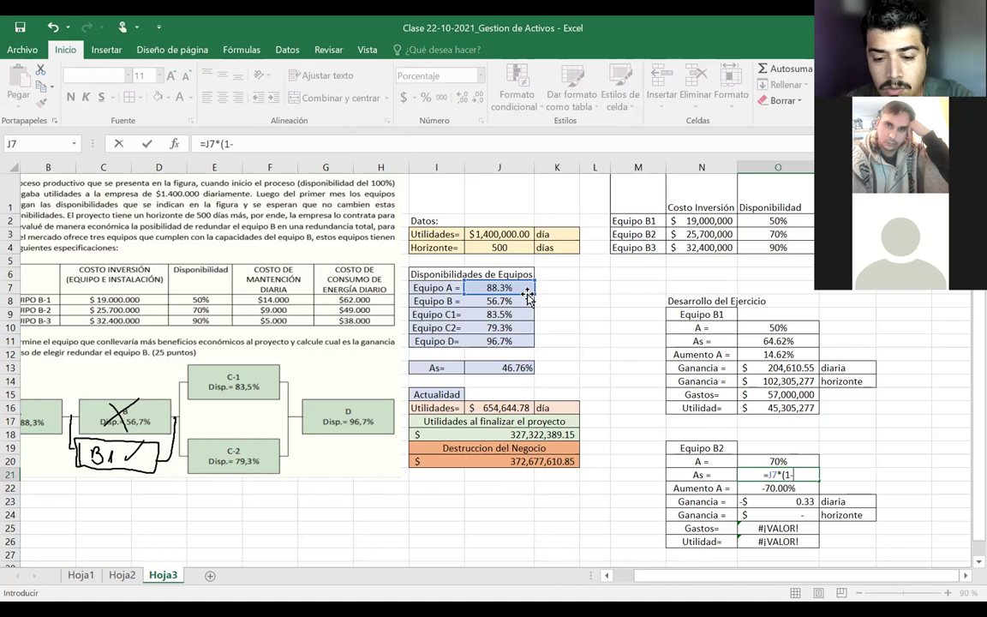
pyautogui.write('(1-')
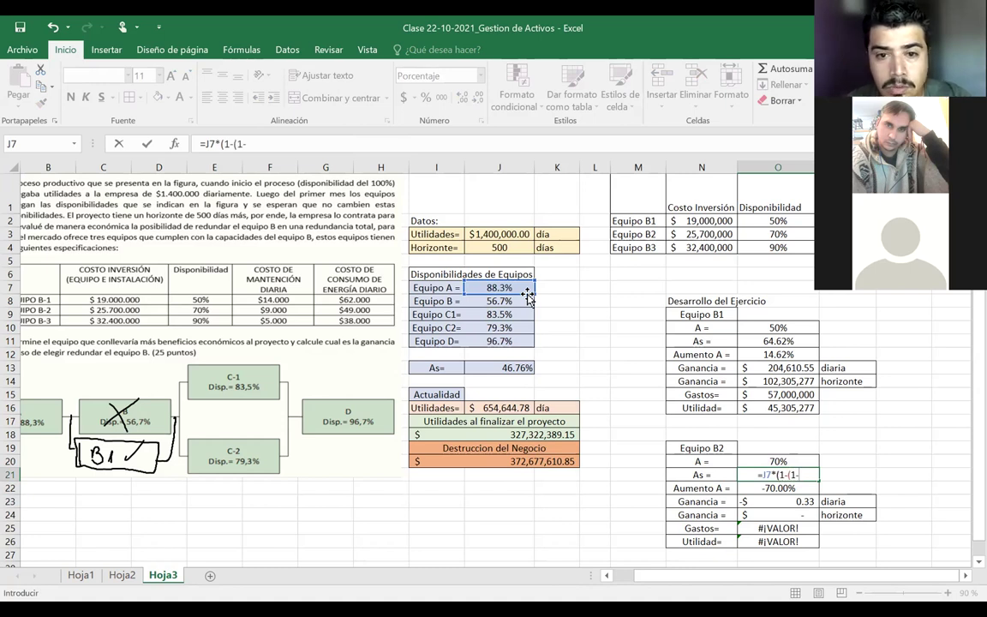
pyautogui.click(488, 301)
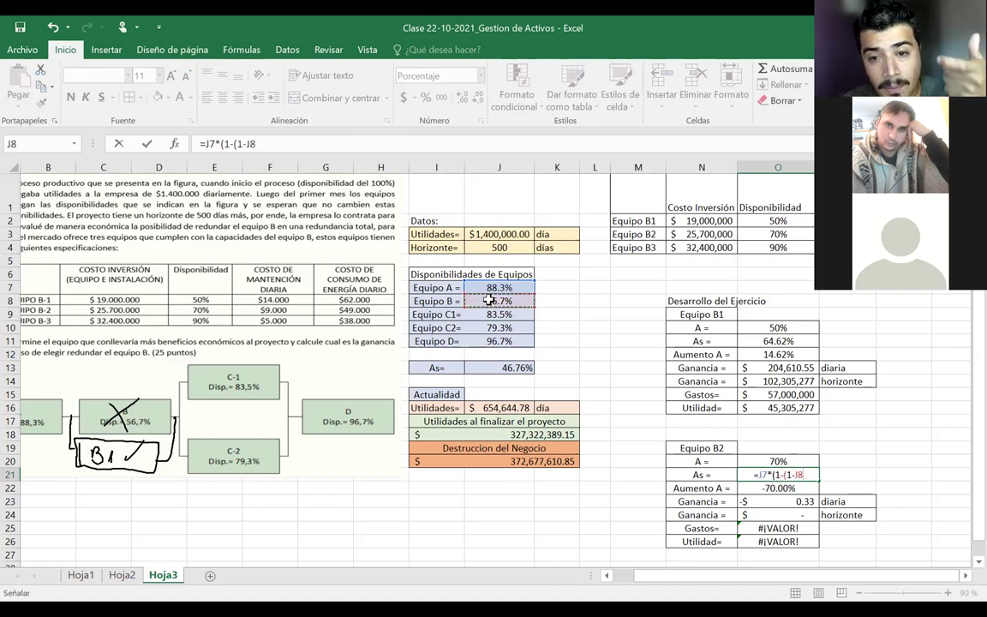
pyautogui.write(')*(')
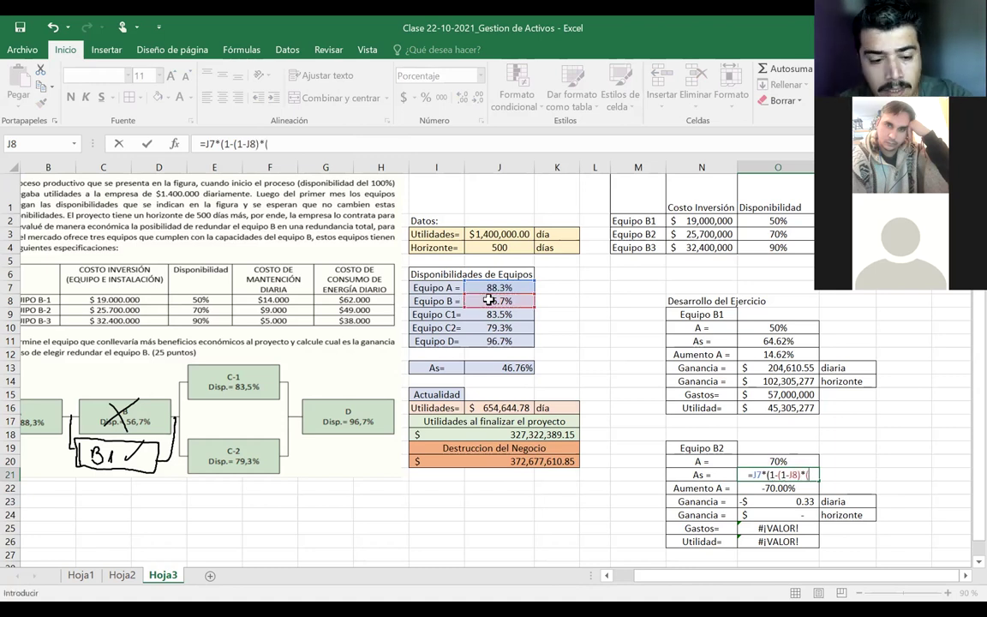
pyautogui.write('1-')
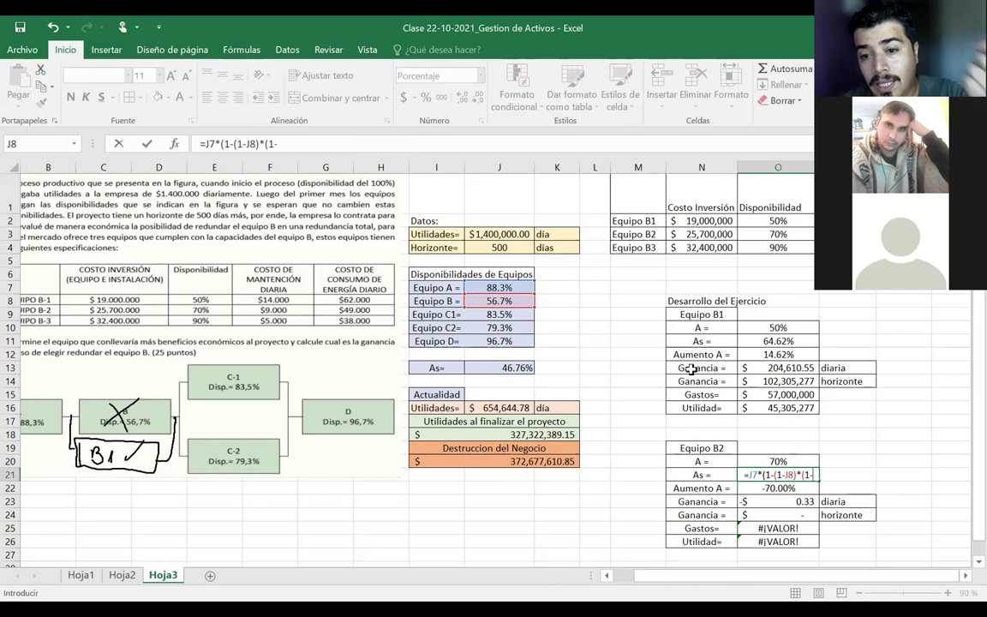
pyautogui.click(784, 463)
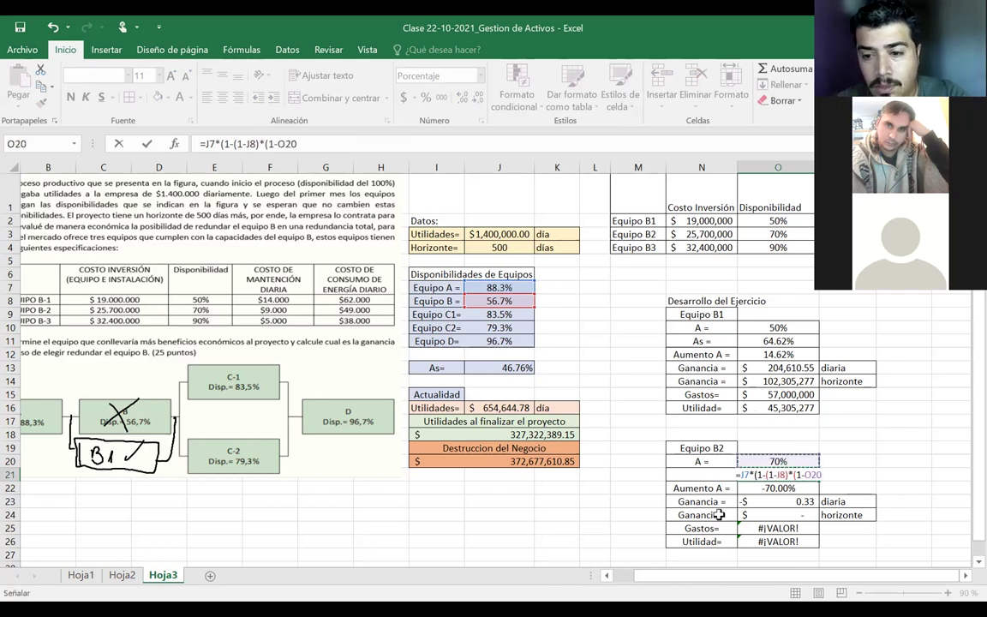
pyautogui.write('))')
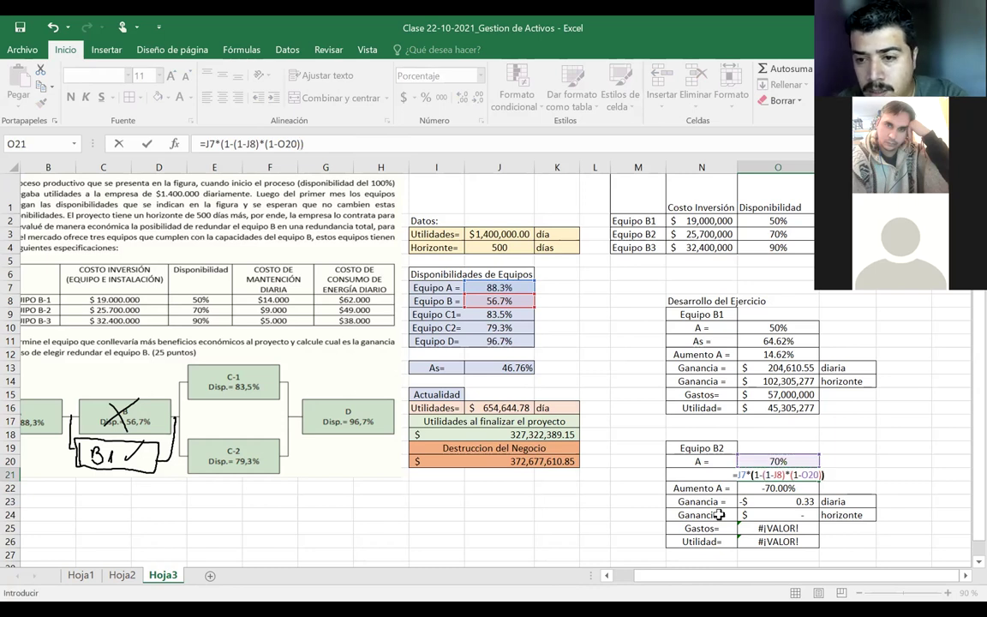
# - Complete the O21 formula by multiplying by the C1–C2 redundancy and Equipo D: *(1-(1-J9)*(1-J10))*J11
pyautogui.write('*(')
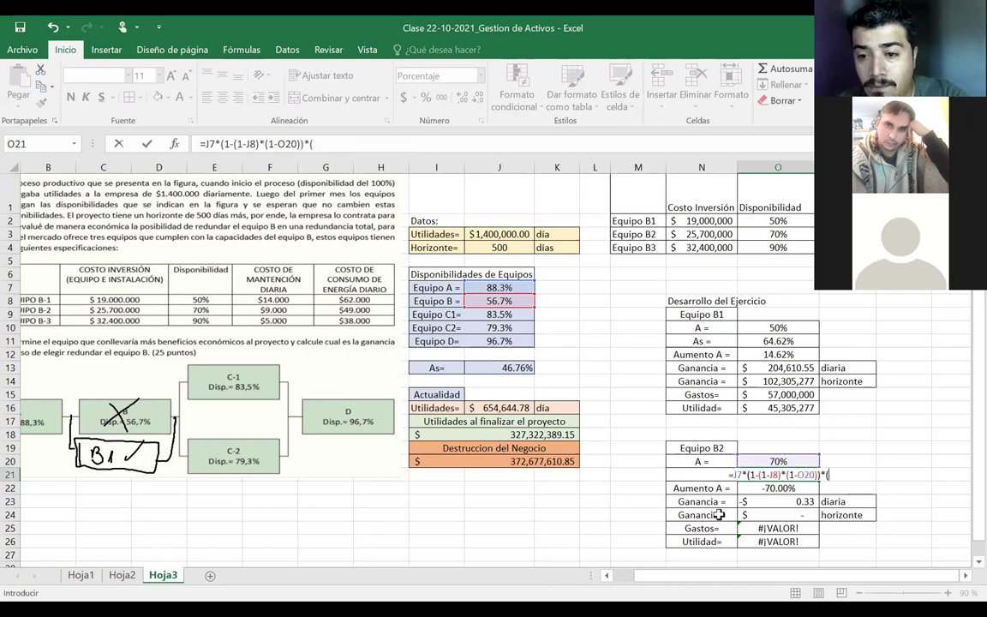
pyautogui.write('1-(')
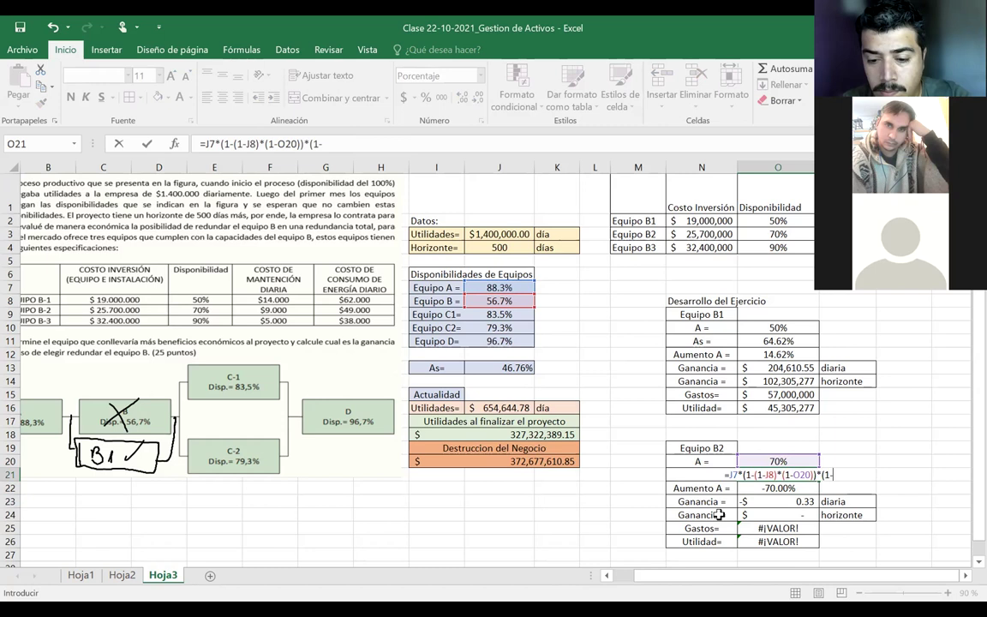
pyautogui.write('1-')
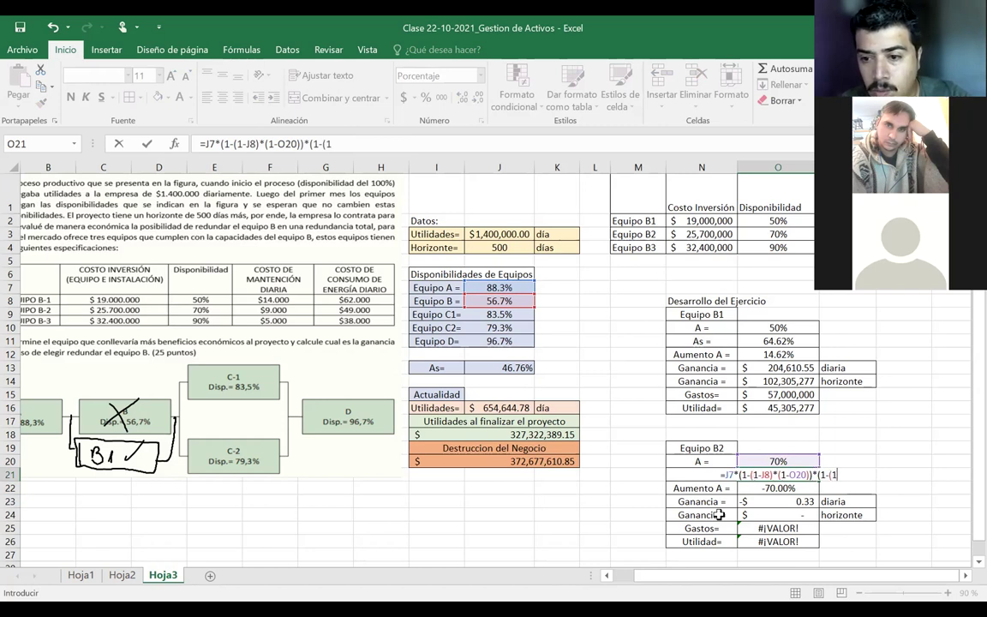
pyautogui.click(487, 317)
pyautogui.write(')*')
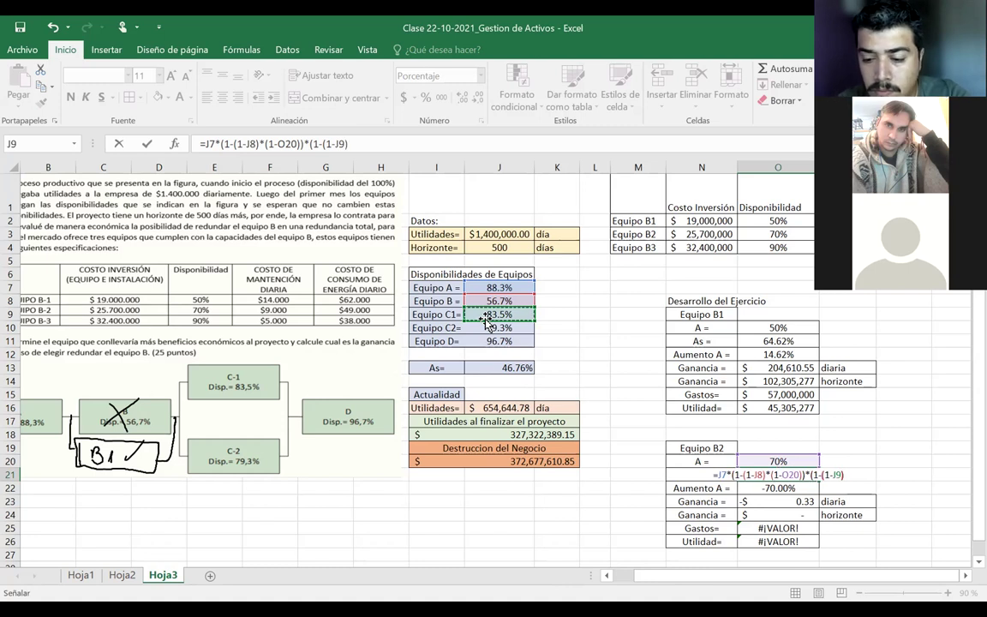
pyautogui.write('(1-')
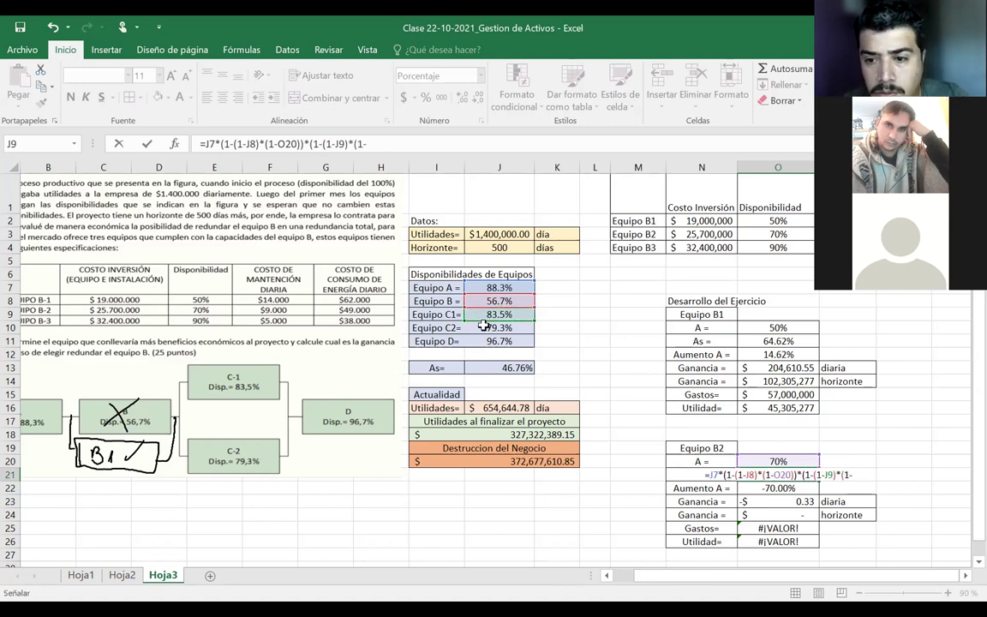
pyautogui.click(484, 325)
pyautogui.write('))*')
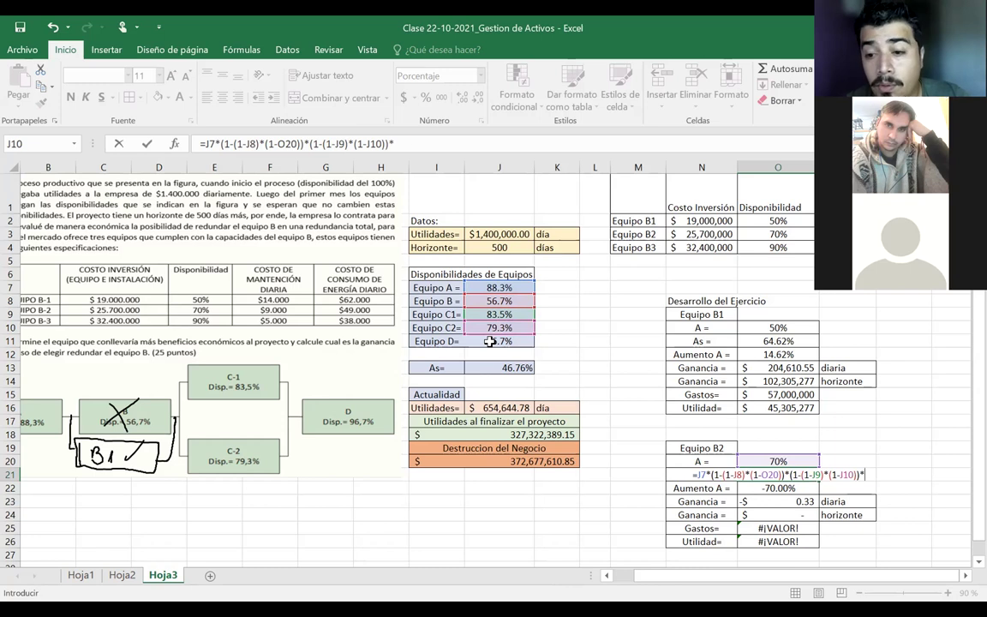
pyautogui.click(490, 341)
pyautogui.press('Return')
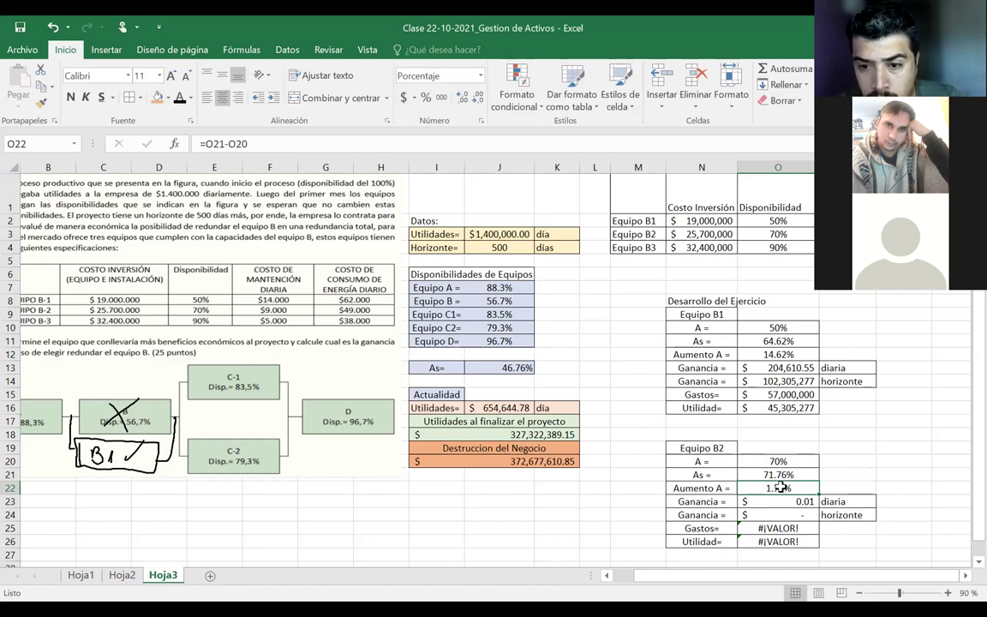
# - Check the formulas behind Equipo B2's availability increase in O22 and Equipo B1's system availability in O11
pyautogui.doubleClick(780, 487)
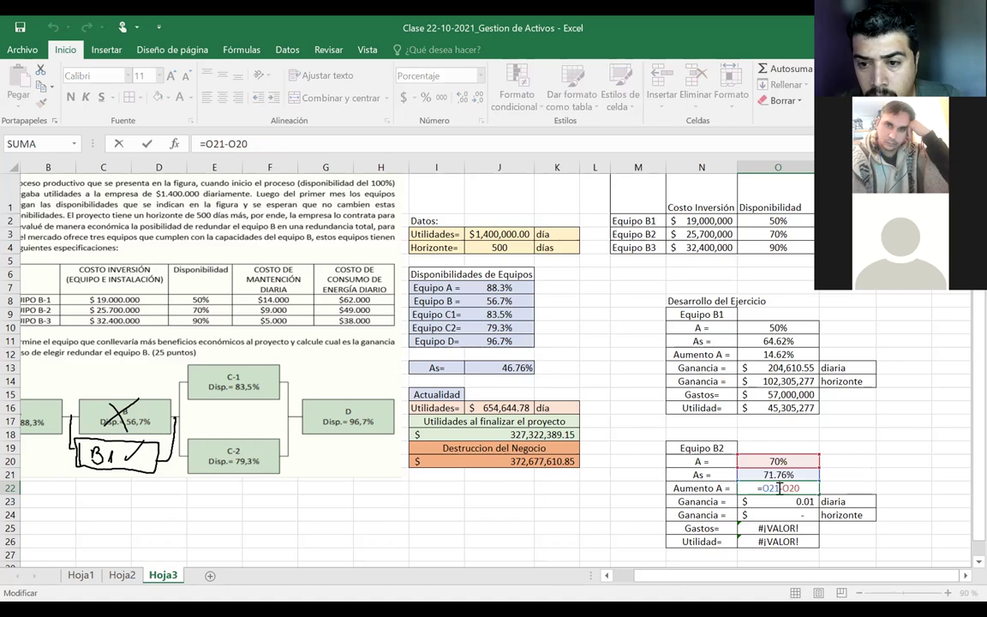
pyautogui.press('Return')
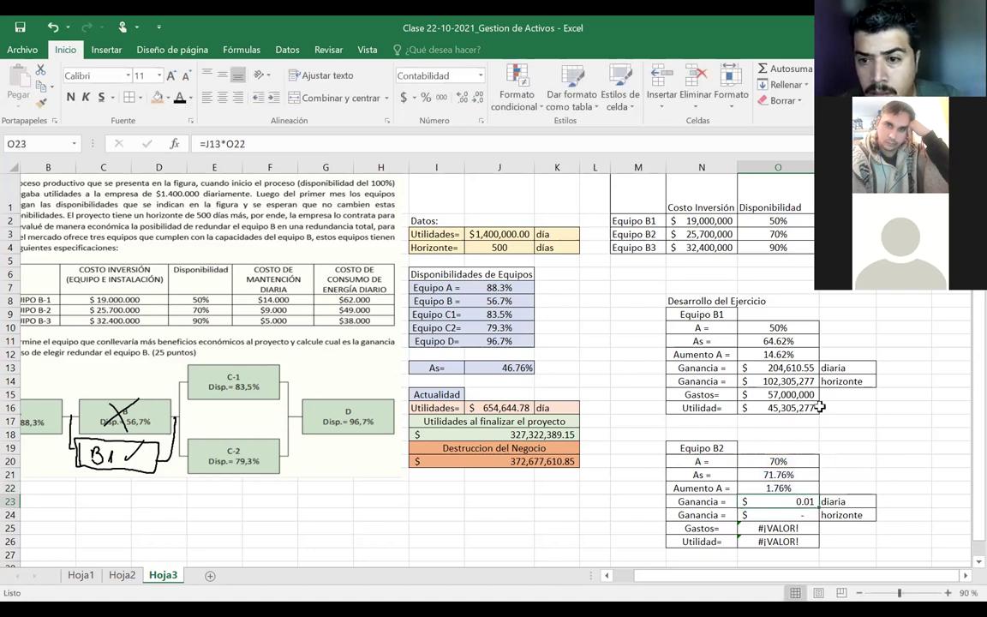
pyautogui.click(785, 342)
pyautogui.click(788, 351)
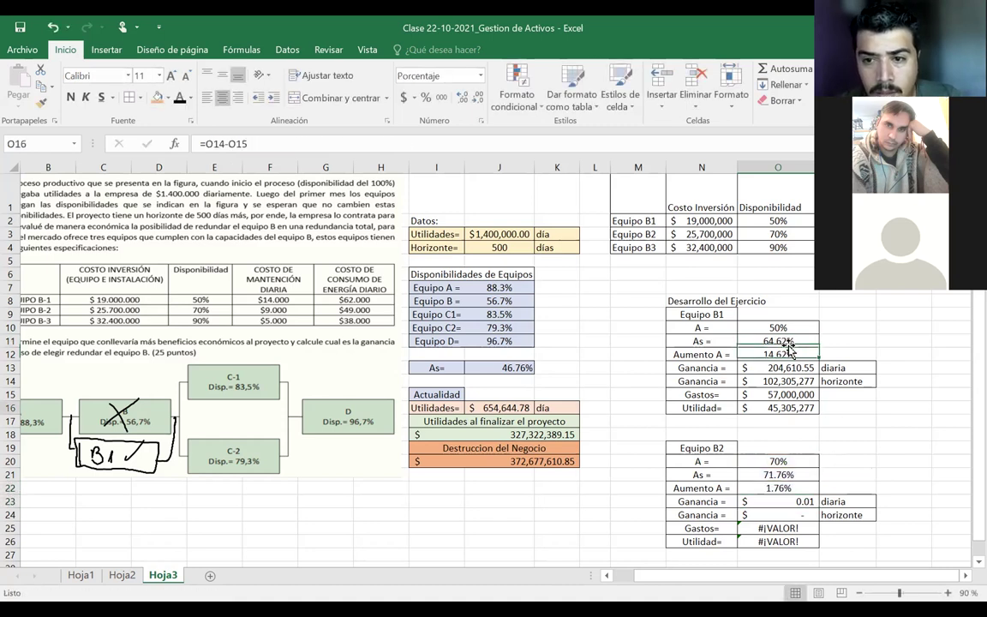
pyautogui.doubleClick(781, 341)
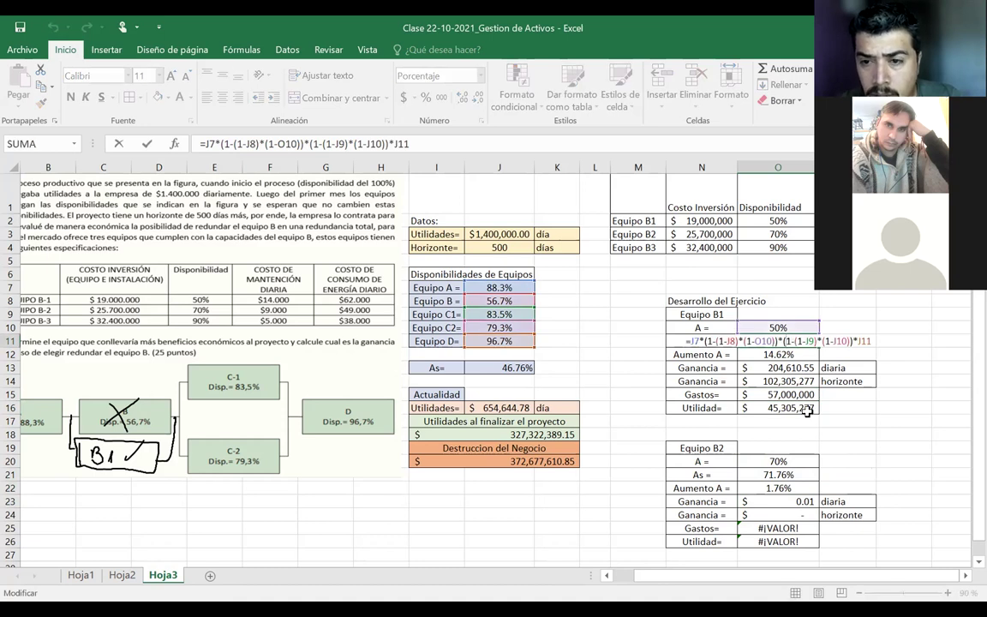
pyautogui.press('Return')
# - Correct Equipo B1's availability increase in O12 to subtract the current system availability: =O11-J13
pyautogui.doubleClick(778, 354)
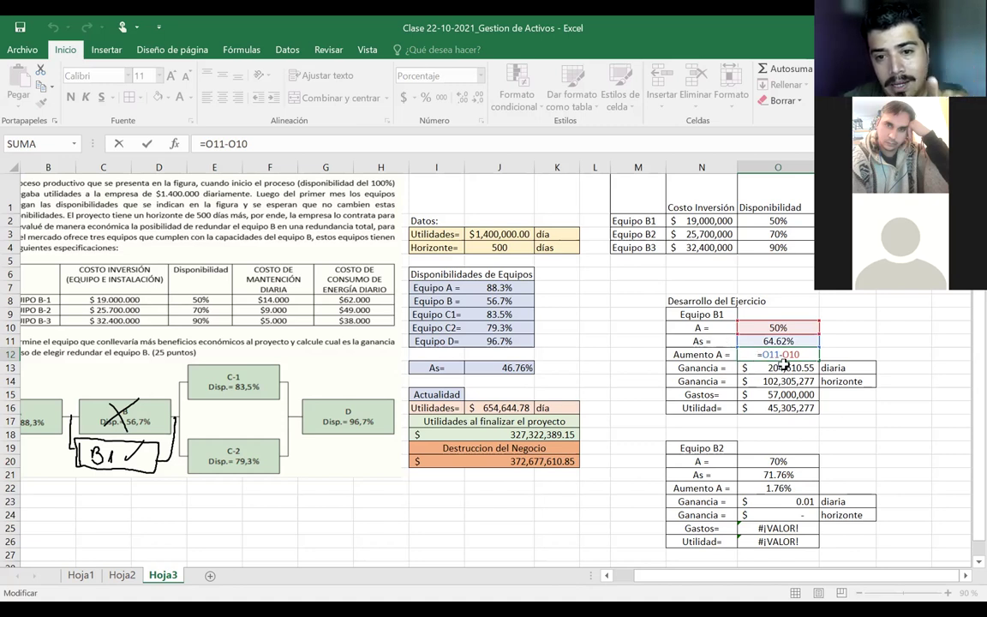
pyautogui.click(718, 343)
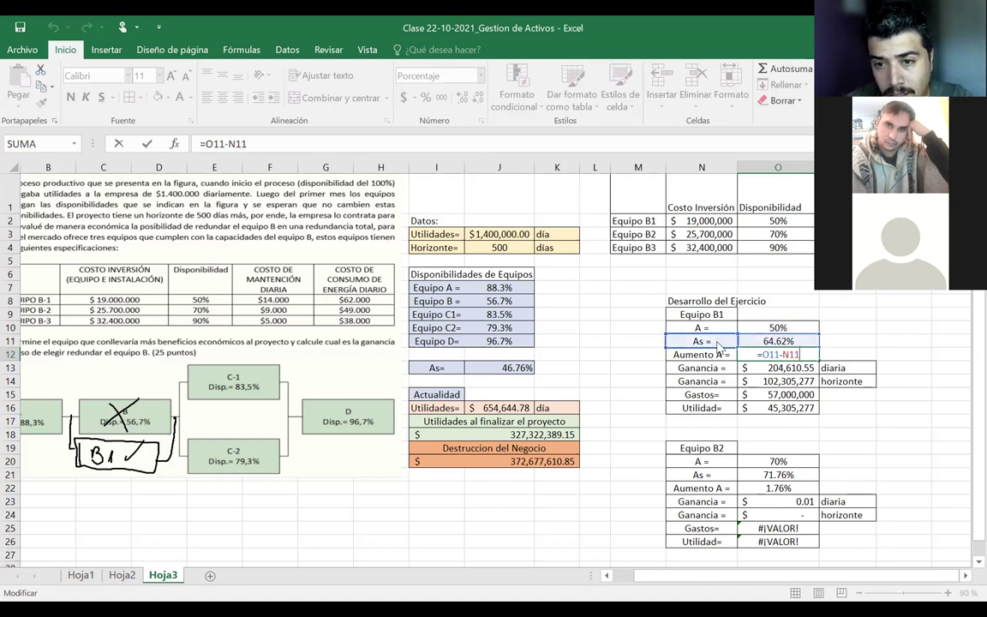
pyautogui.click(517, 369)
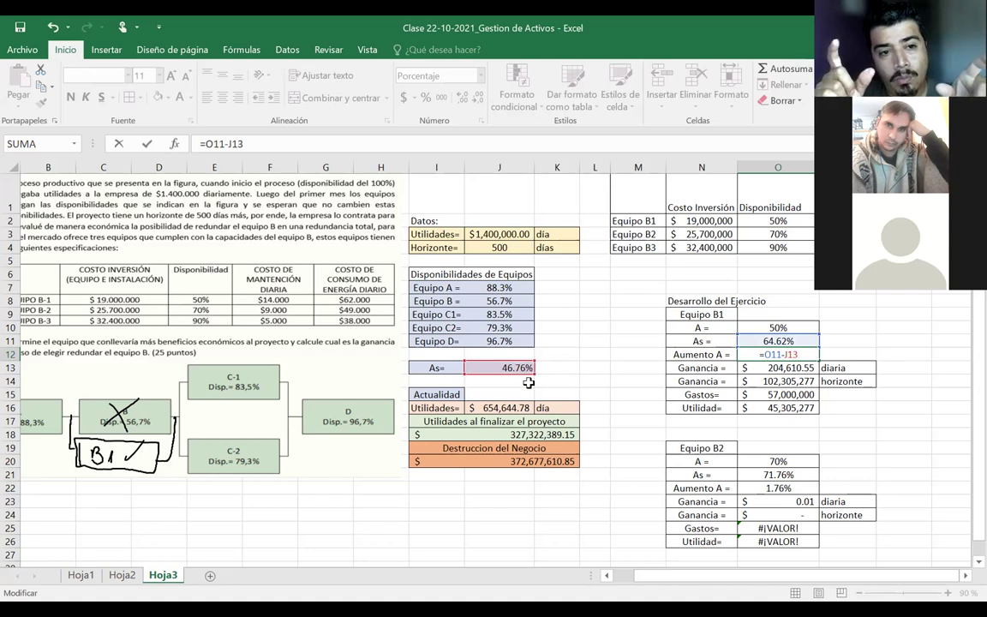
pyautogui.press('Return')
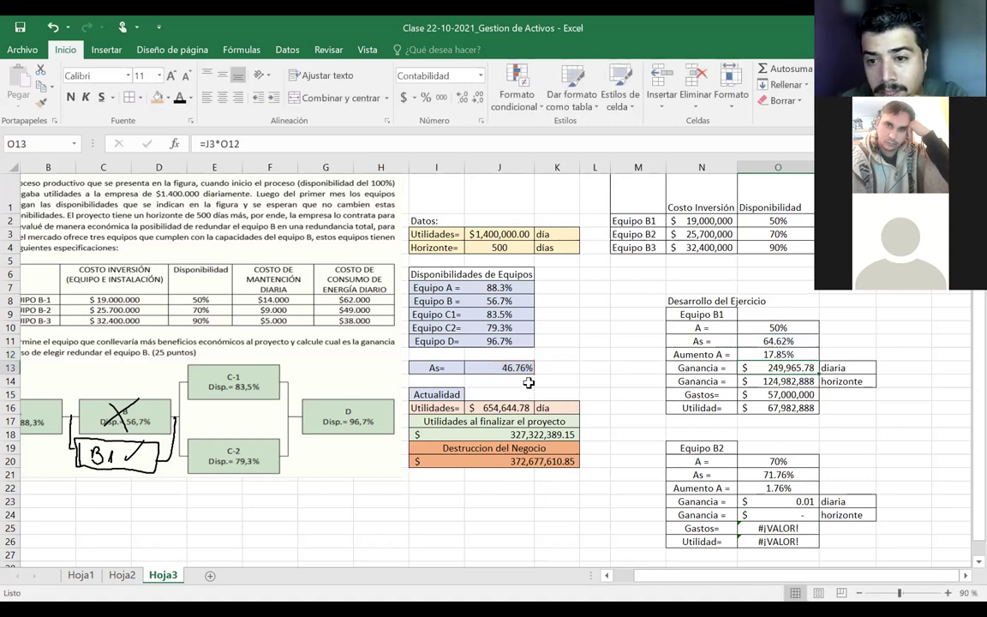
pyautogui.click(794, 355)
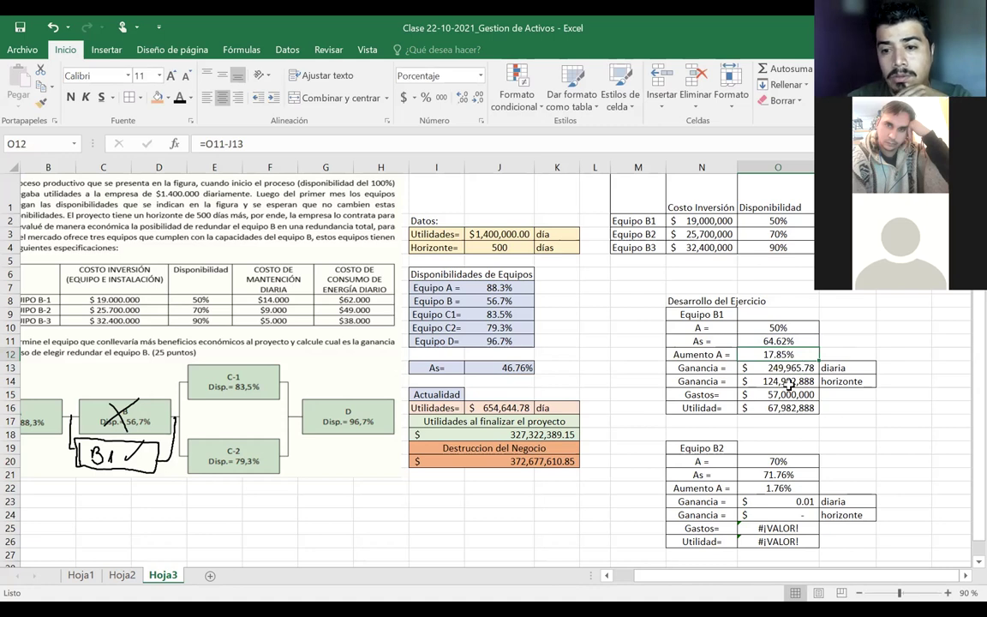
pyautogui.moveTo(784, 408)
pyautogui.mouseDown()
pyautogui.moveTo(720, 395)
pyautogui.moveTo(776, 406)
pyautogui.mouseUp()
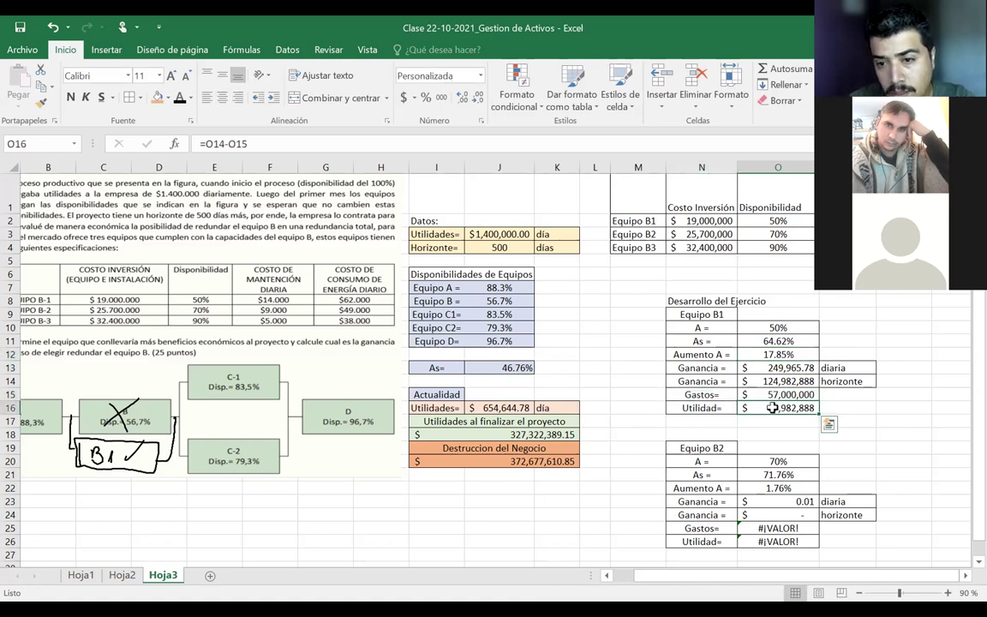
pyautogui.click(768, 329)
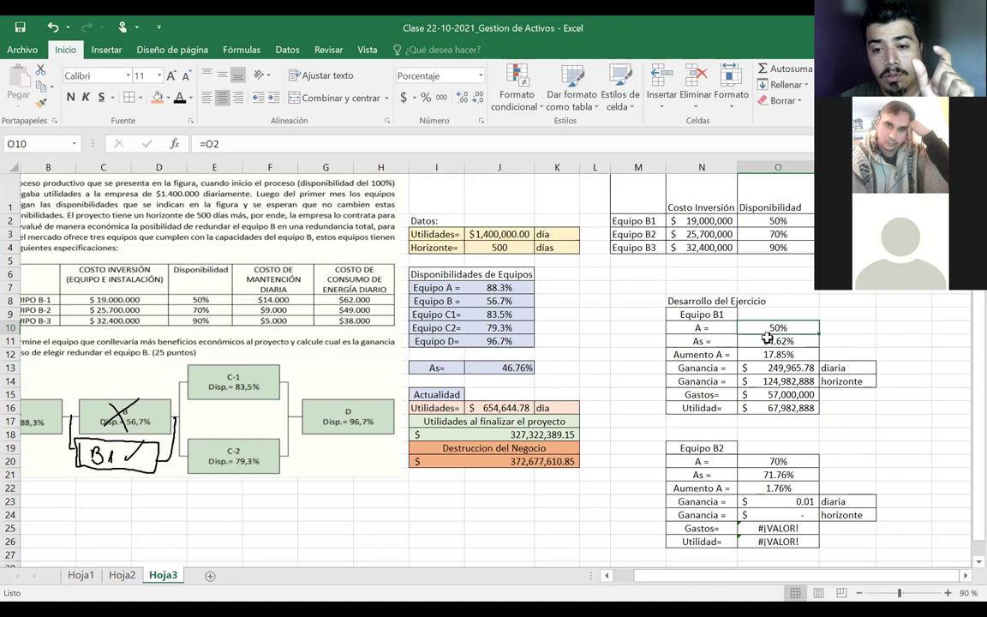
# - Correct Equipo B2's availability increase in O22 to subtract the current system availability: =O21-J13
pyautogui.click(772, 488)
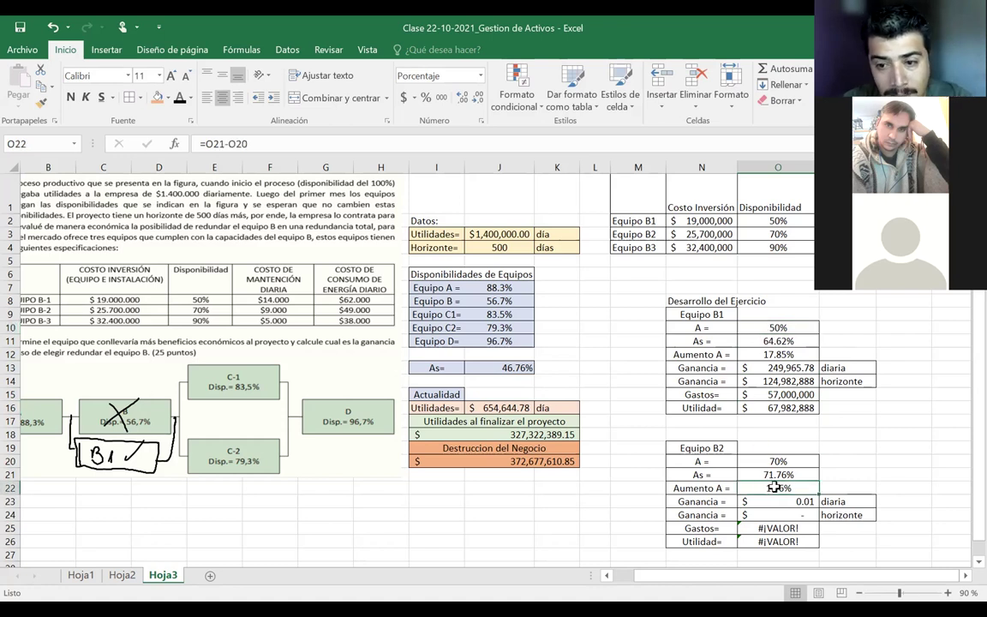
pyautogui.doubleClick(774, 486)
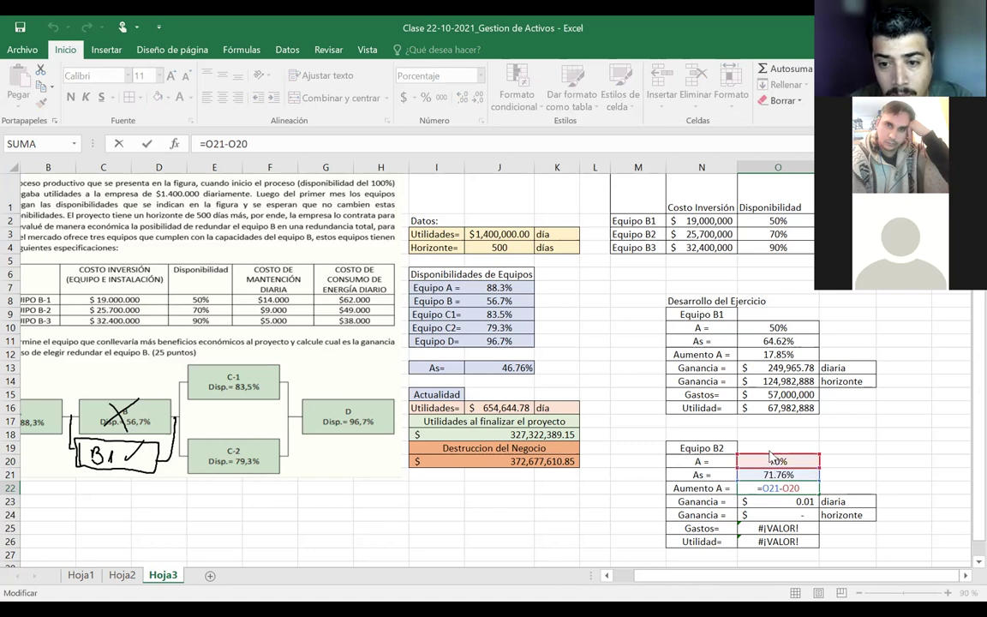
pyautogui.moveTo(771, 456); pyautogui.dragTo(772, 449)
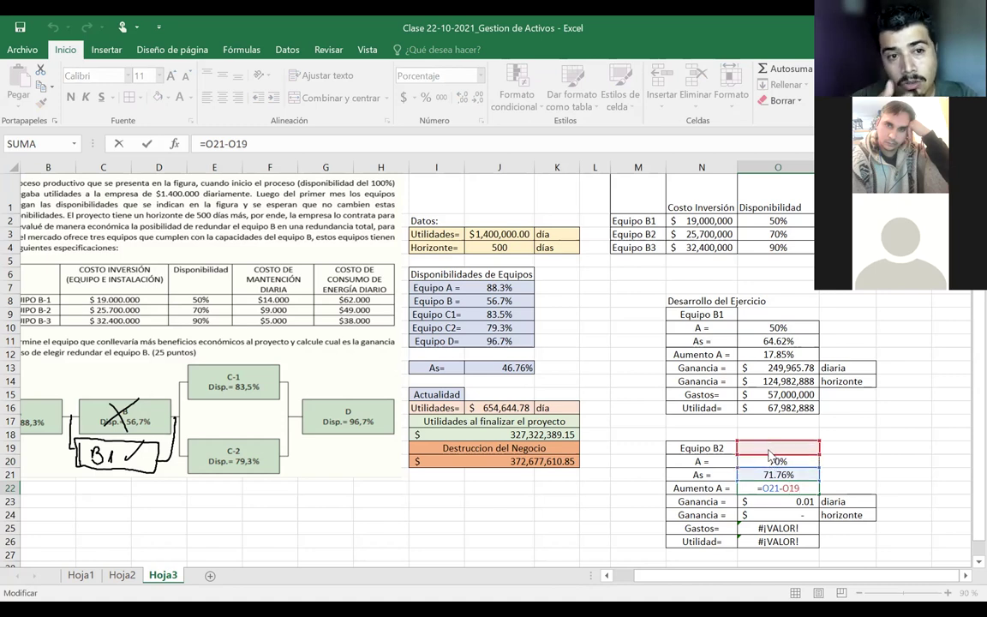
pyautogui.moveTo(770, 455); pyautogui.dragTo(506, 377)
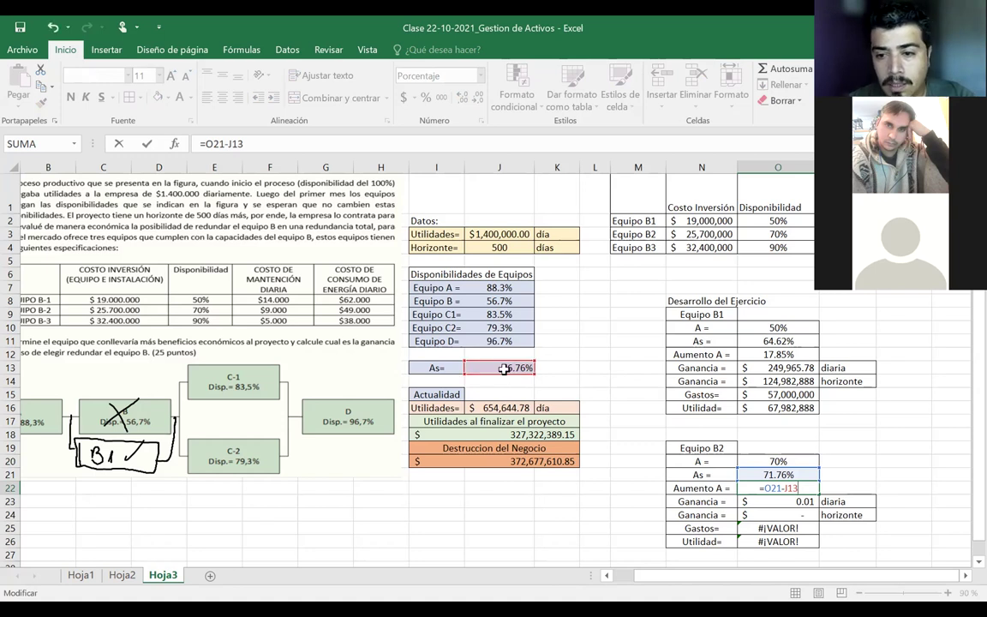
pyautogui.click(797, 489)
pyautogui.press('Return')
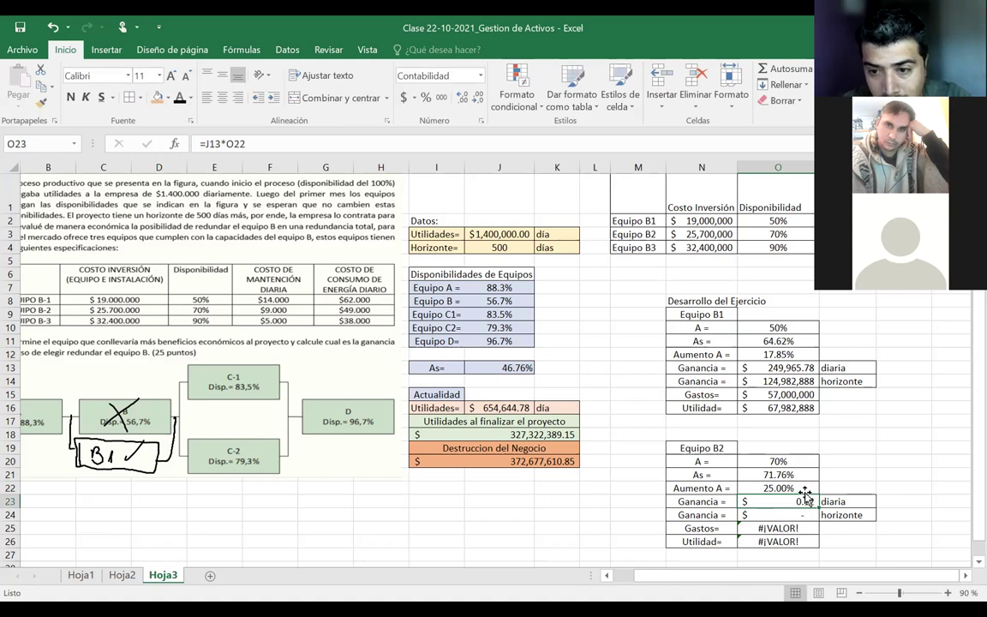
pyautogui.click(777, 488)
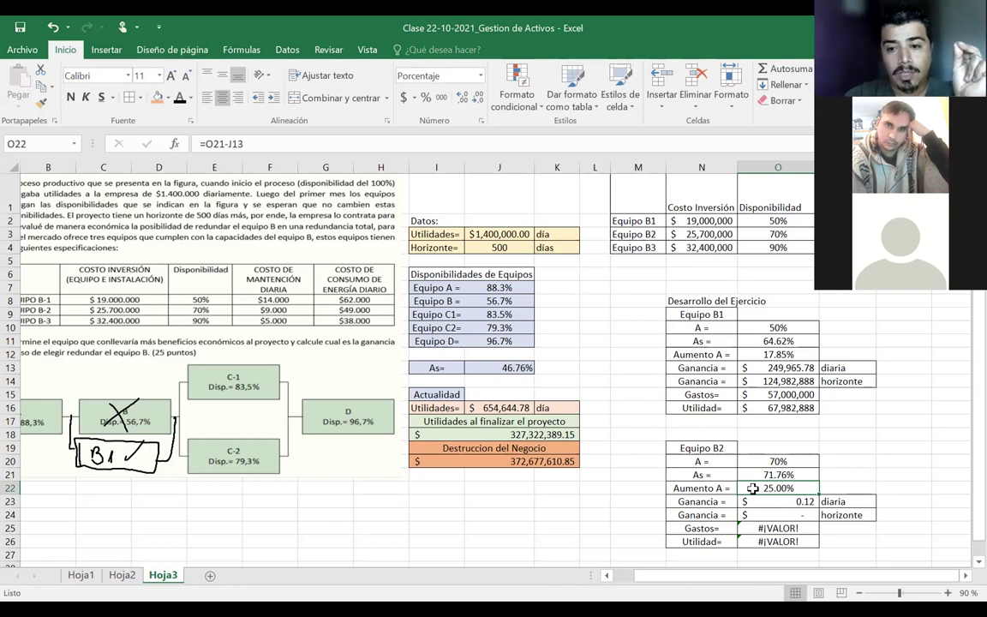
pyautogui.moveTo(752, 488); pyautogui.dragTo(805, 492)
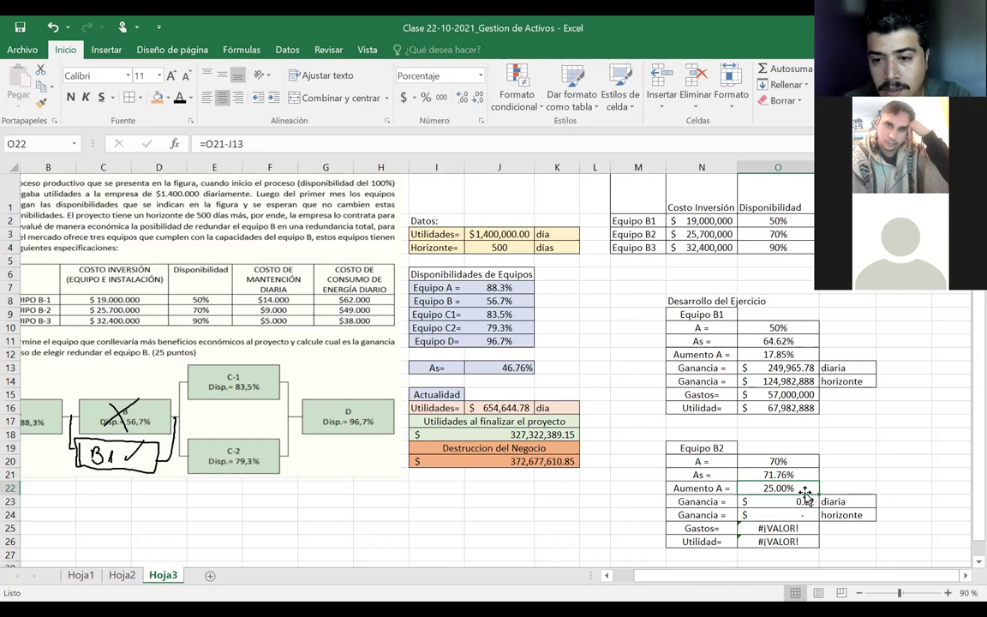
# - Try basing Equipo B2's daily gain in O23 on the current daily utility in J16, and clear the cell
pyautogui.doubleClick(787, 501)
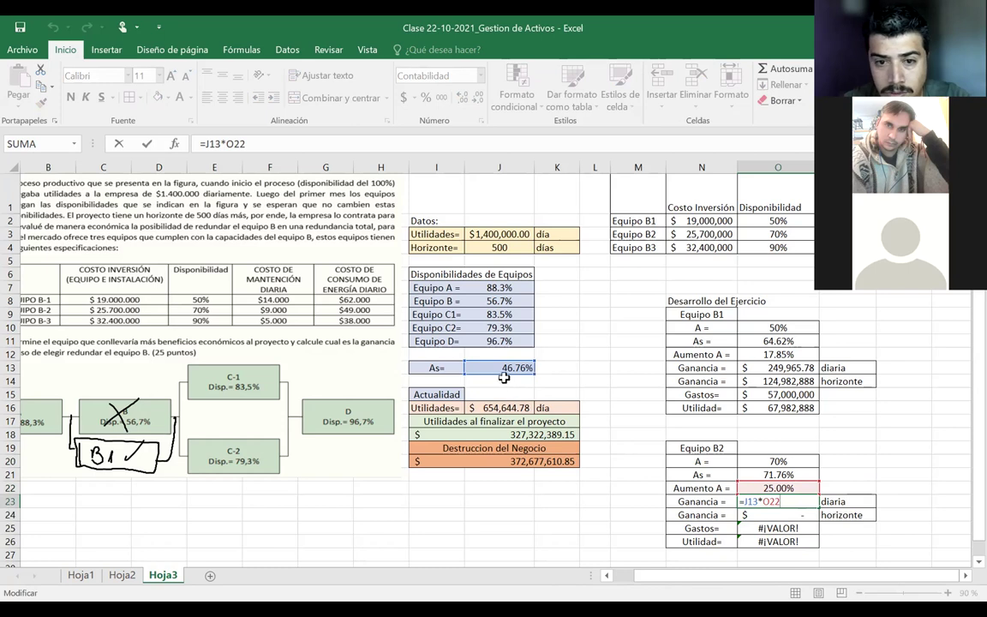
pyautogui.moveTo(504, 377); pyautogui.dragTo(504, 409)
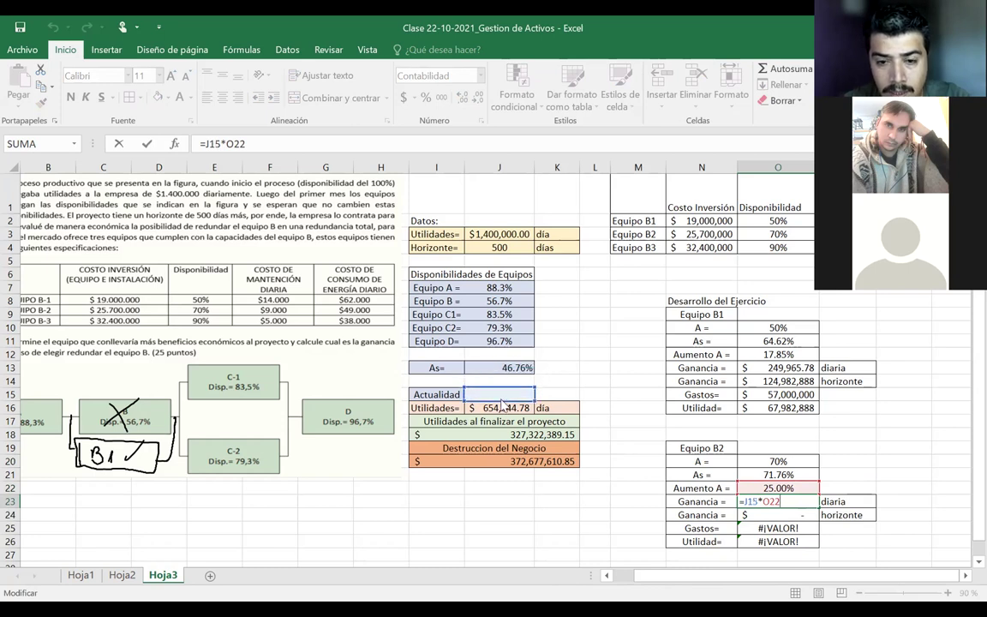
pyautogui.press('Return')
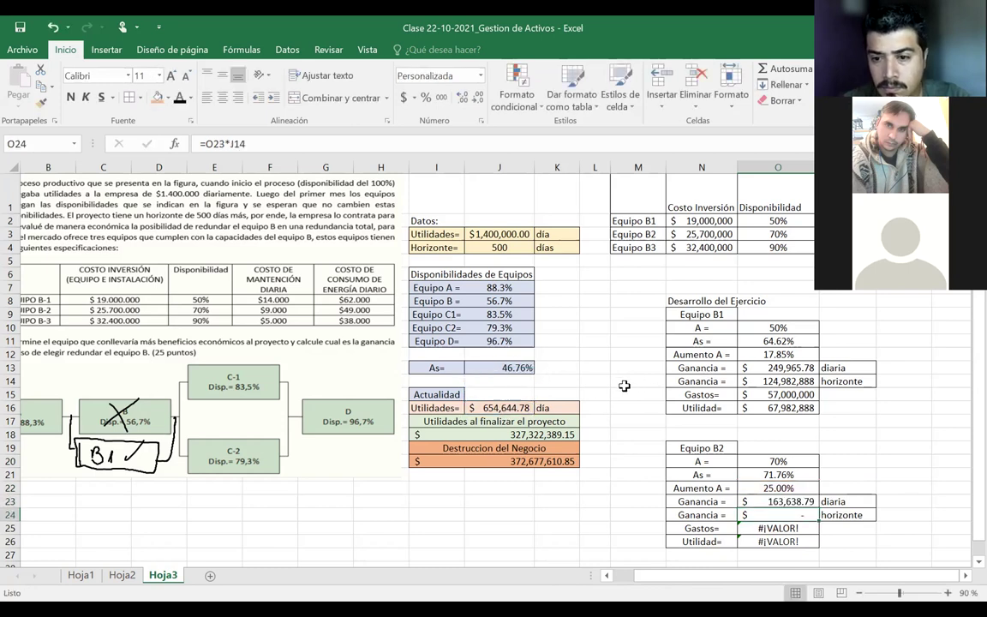
pyautogui.click(763, 502)
pyautogui.press('Delete')
pyautogui.press('Right')
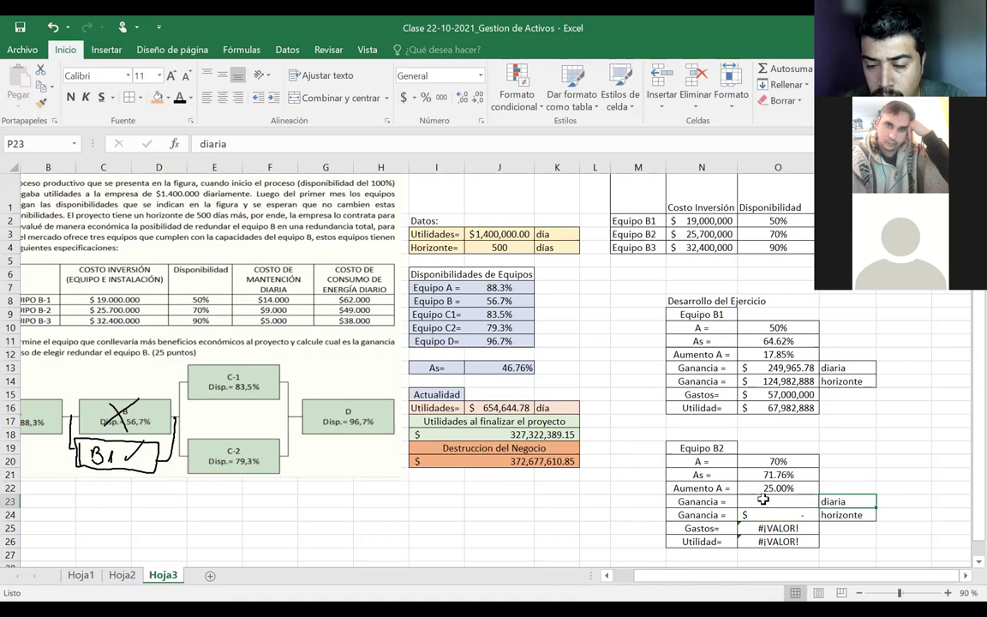
pyautogui.click(763, 502)
pyautogui.press('Down')
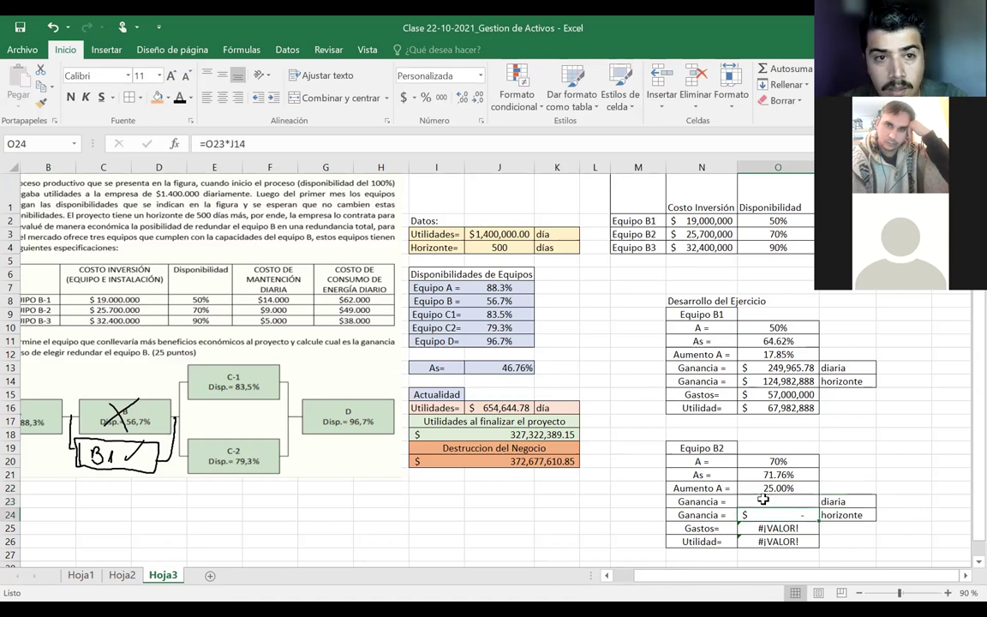
# - Calculate Equipo B2's daily gain in O23 from the full daily utility and the availability increase: =J3*O22
pyautogui.click(762, 502)
pyautogui.write('=')
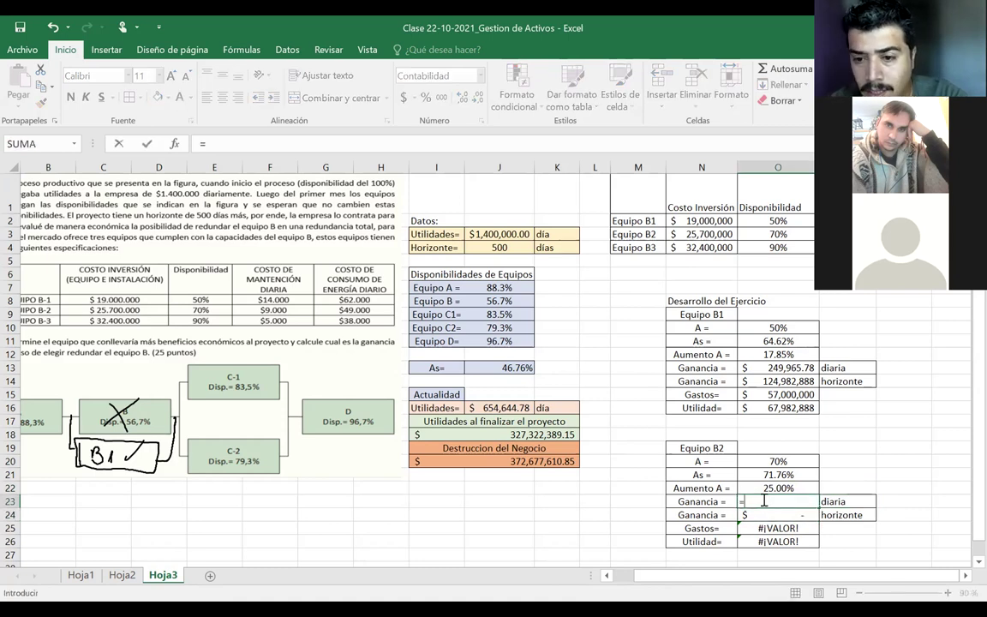
pyautogui.click(495, 235)
pyautogui.write('*')
pyautogui.click(796, 489)
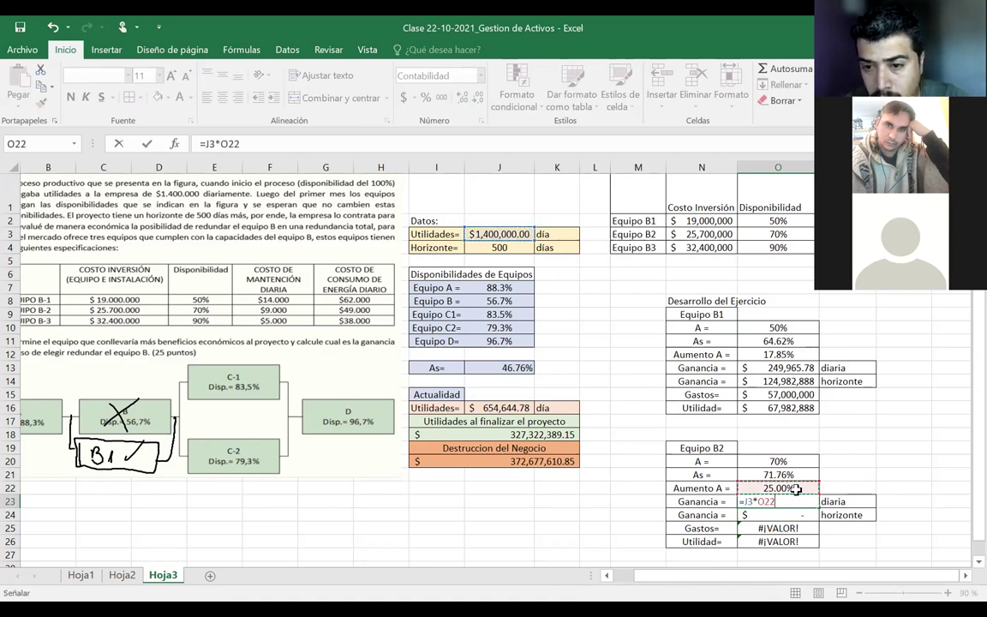
pyautogui.press('Return')
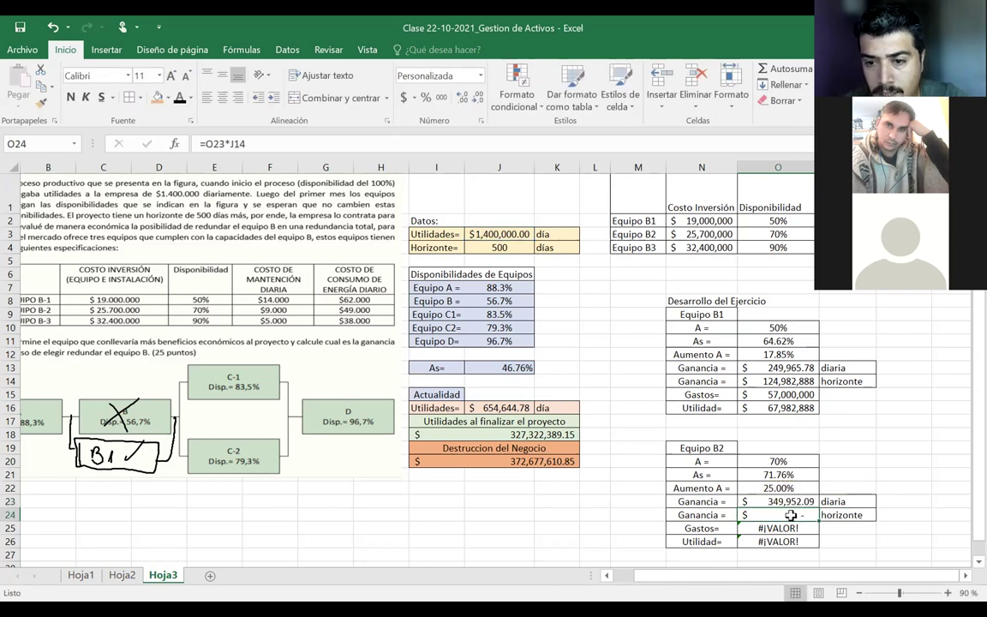
# - Correct Equipo B2's gain over the horizon in O24 to use the 500-day horizon: =O23*J4
pyautogui.doubleClick(791, 515)
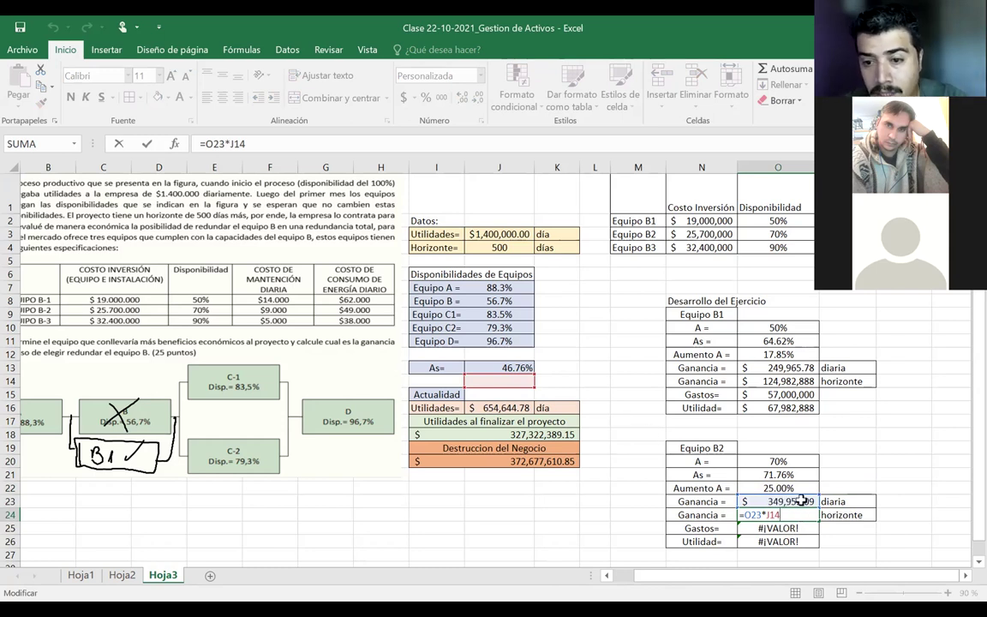
pyautogui.press('Up')
pyautogui.press('Up')
pyautogui.press('Up')
pyautogui.press('Up')
pyautogui.press('Up')
pyautogui.press('Up')
pyautogui.press('Up')
pyautogui.press('Up')
pyautogui.press('Up')
pyautogui.press('Up')
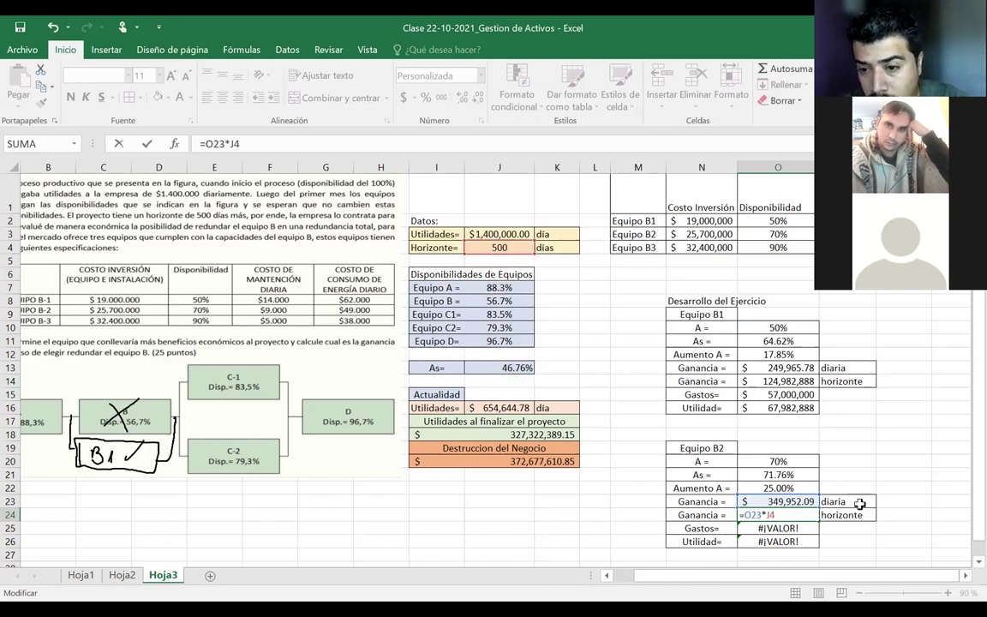
pyautogui.press('Return')
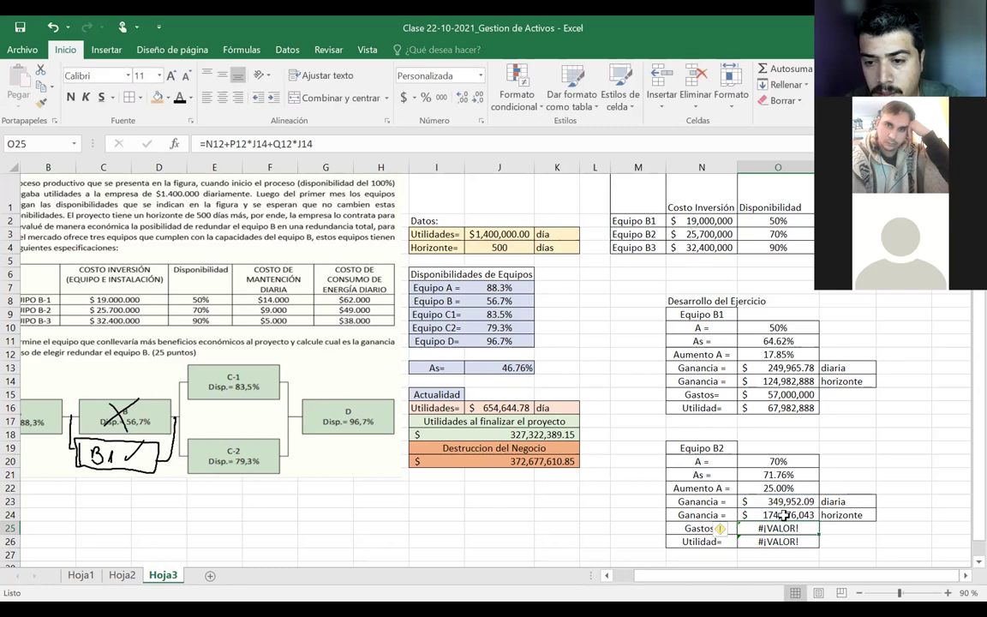
# - Correct Equipo B2's expenses in O25 to use its own costs over the 500-day horizon: =N3+P3*J4+Q3*J4
pyautogui.doubleClick(768, 529)
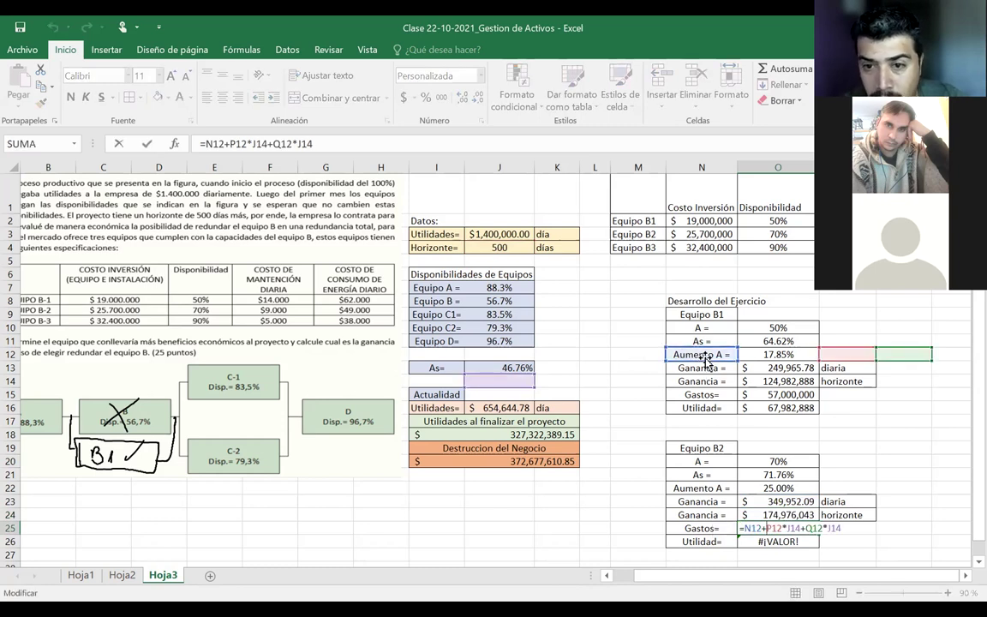
pyautogui.moveTo(703, 354); pyautogui.dragTo(704, 240)
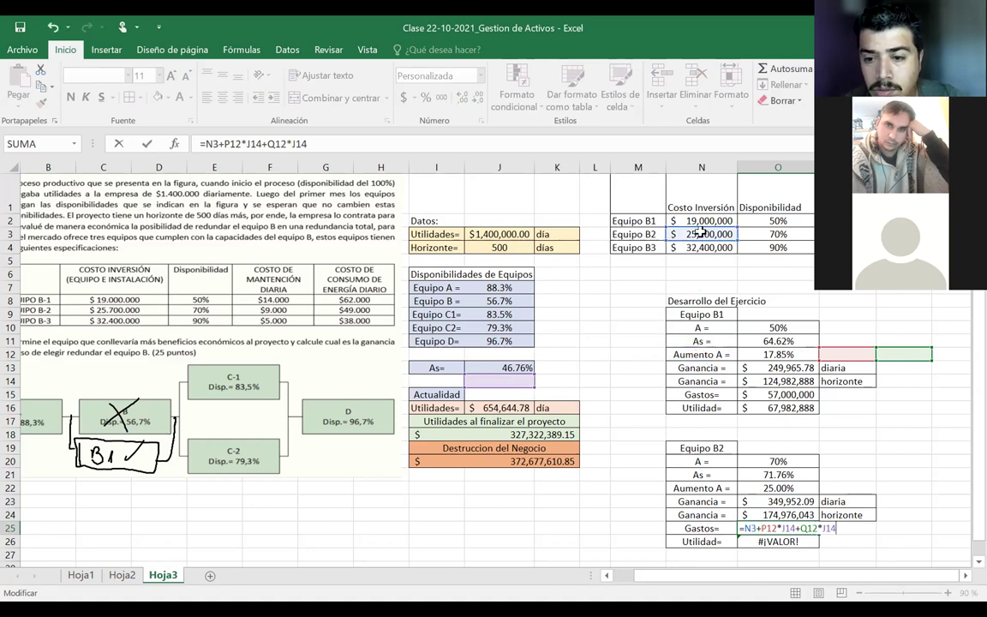
pyautogui.moveTo(857, 348); pyautogui.dragTo(858, 247)
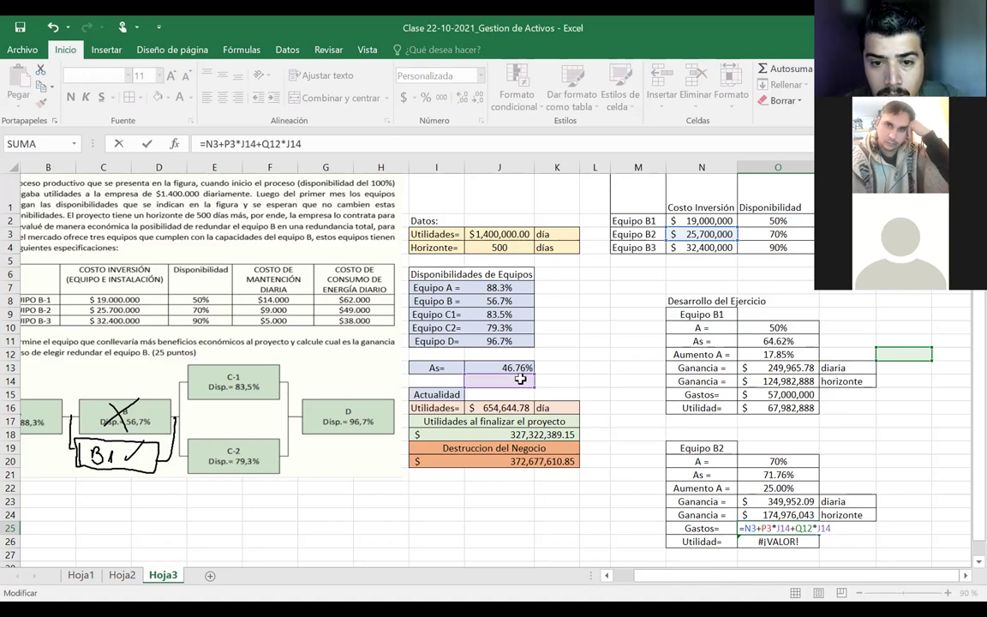
pyautogui.moveTo(514, 375); pyautogui.dragTo(523, 247)
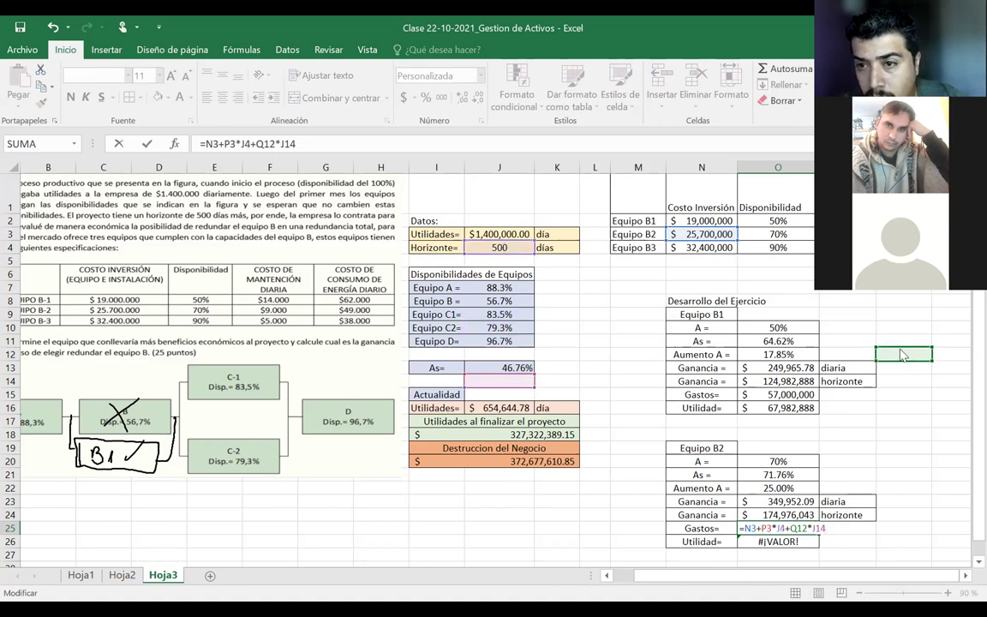
pyautogui.moveTo(900, 352); pyautogui.dragTo(904, 260)
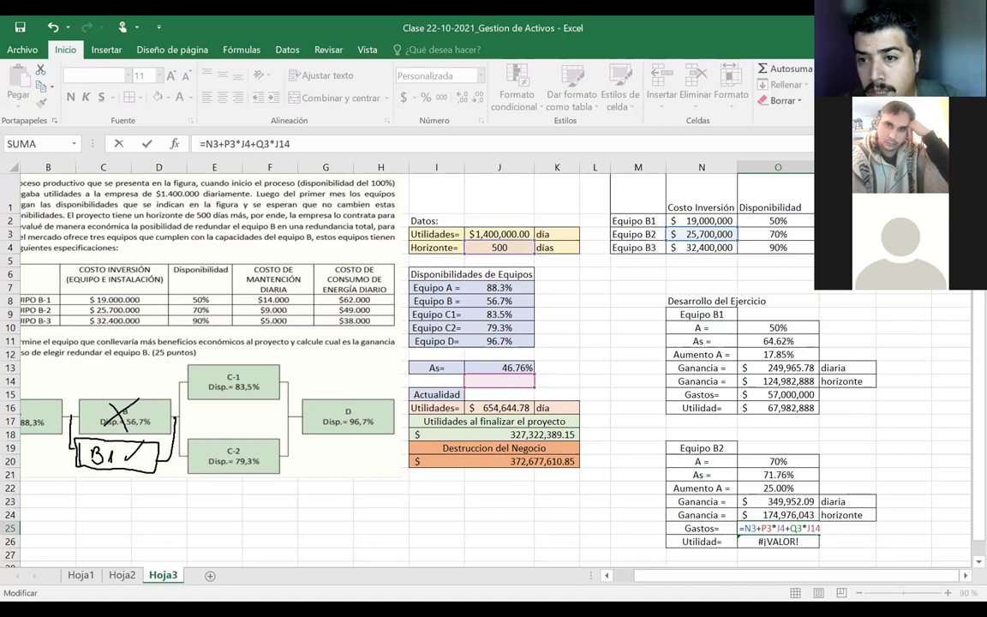
pyautogui.moveTo(511, 392); pyautogui.dragTo(500, 248)
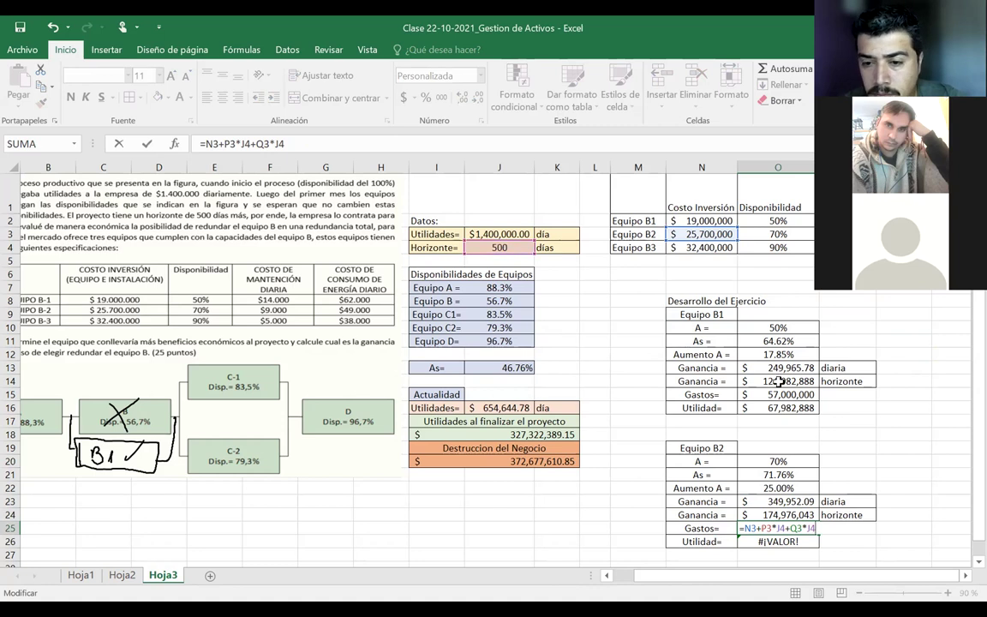
pyautogui.press('Return')
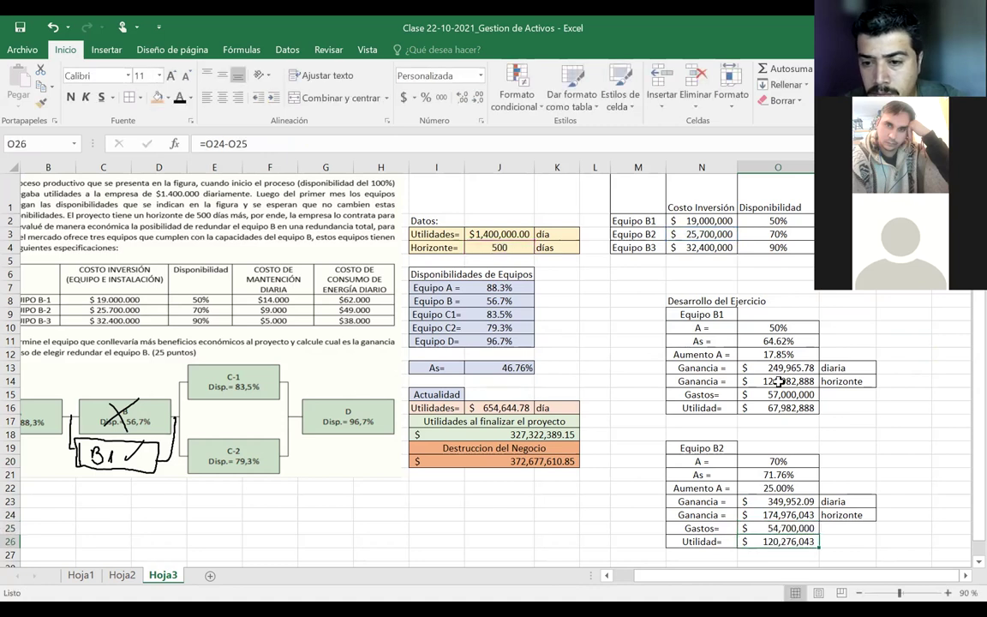
# - Review Equipo B2's expenses in O25 against its investment cost in N3 and the daily costs of equipment B1 and B2
pyautogui.click(810, 529)
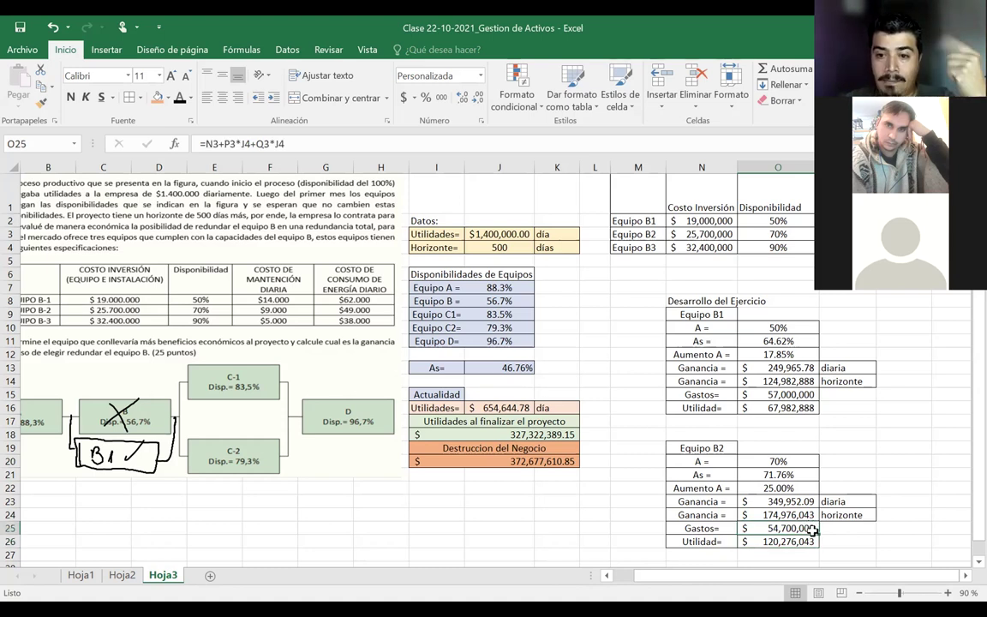
pyautogui.moveTo(716, 528); pyautogui.dragTo(776, 528)
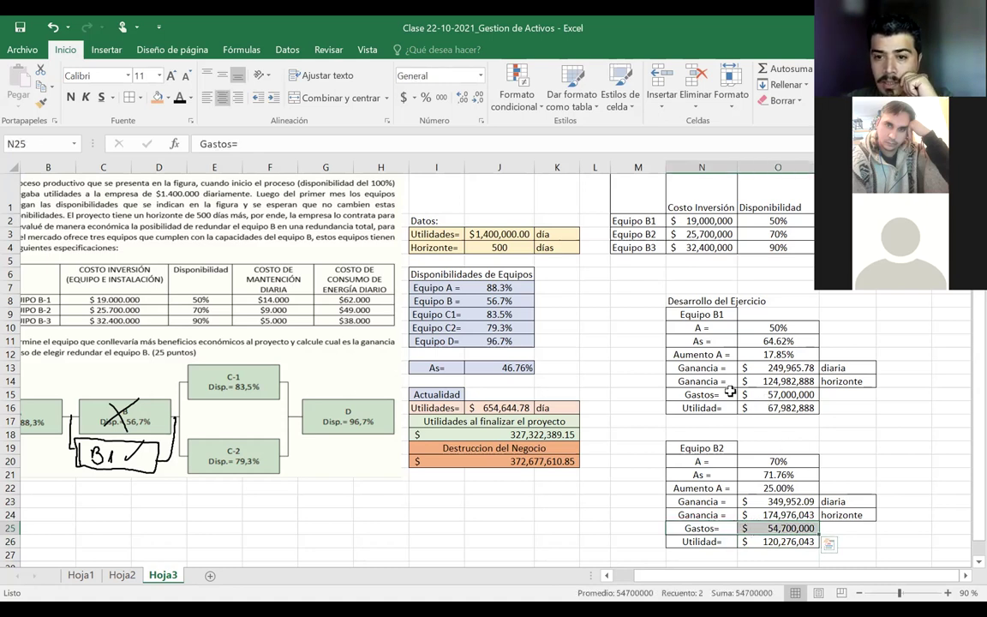
pyautogui.click(696, 231)
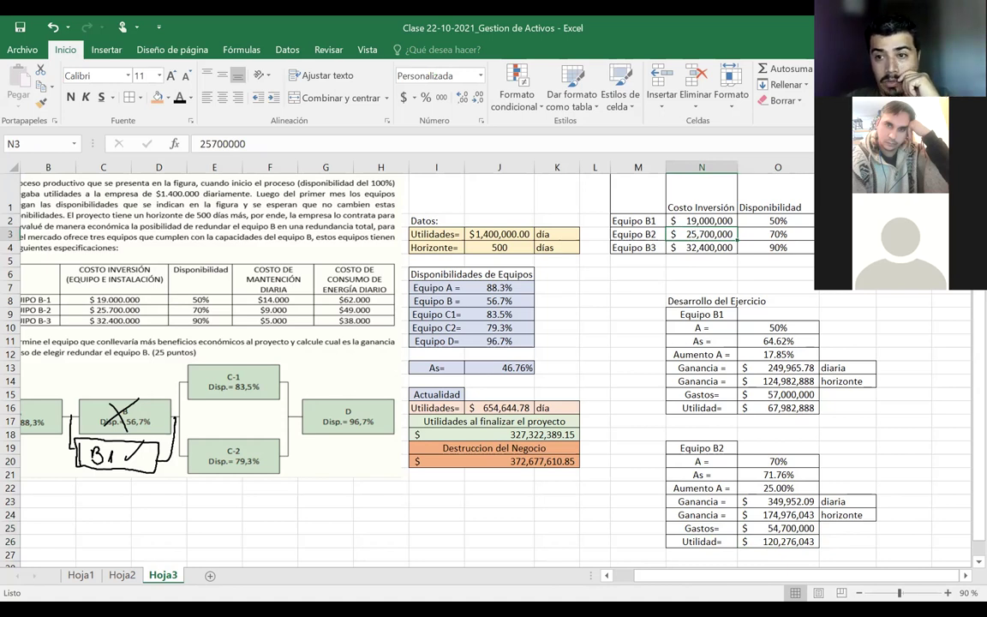
pyautogui.click(900, 220)
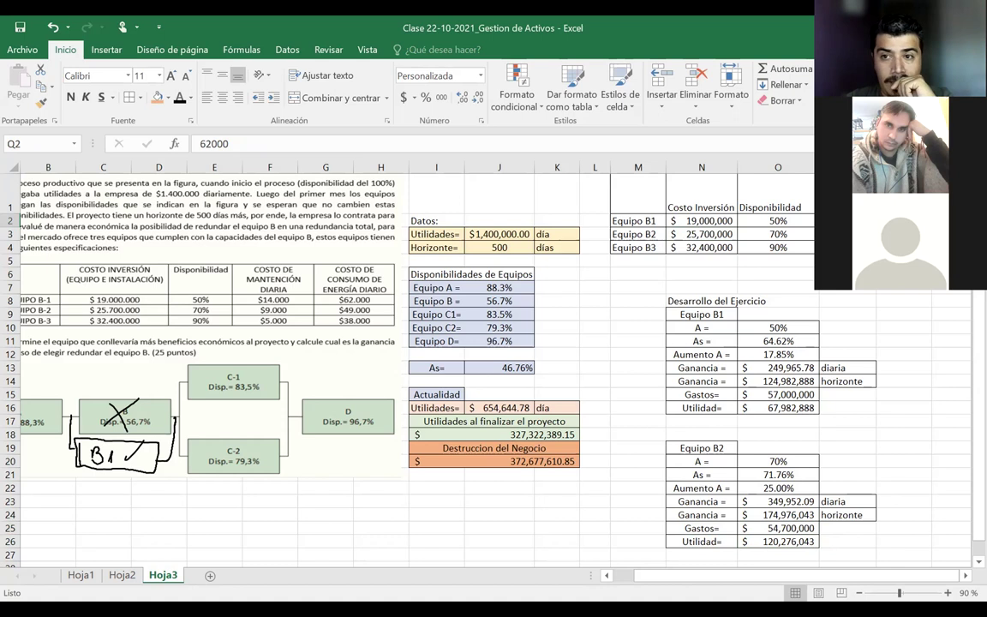
pyautogui.moveTo(900, 220); pyautogui.dragTo(956, 220)
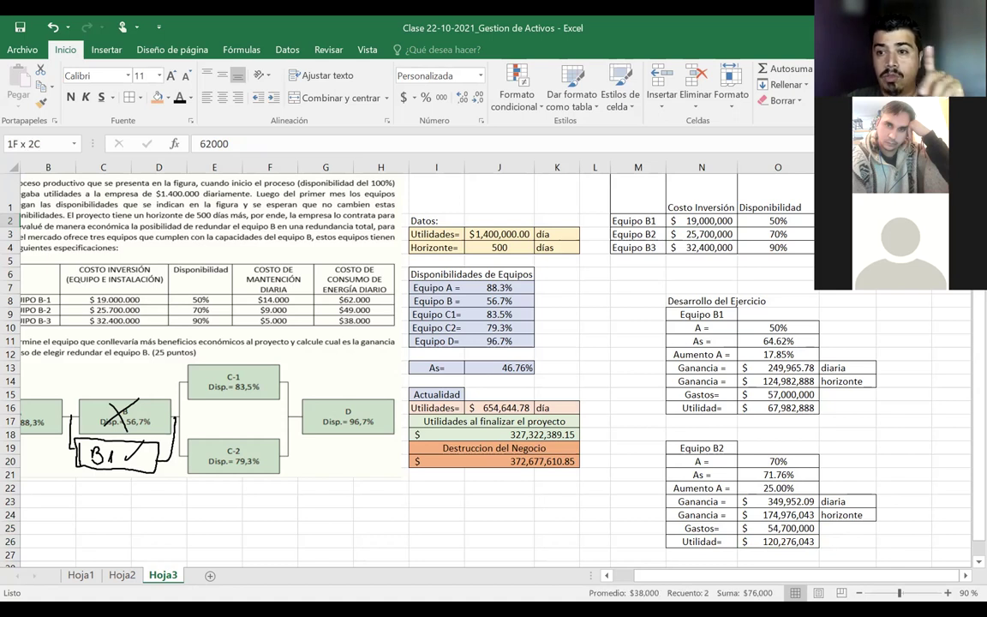
pyautogui.click(900, 234)
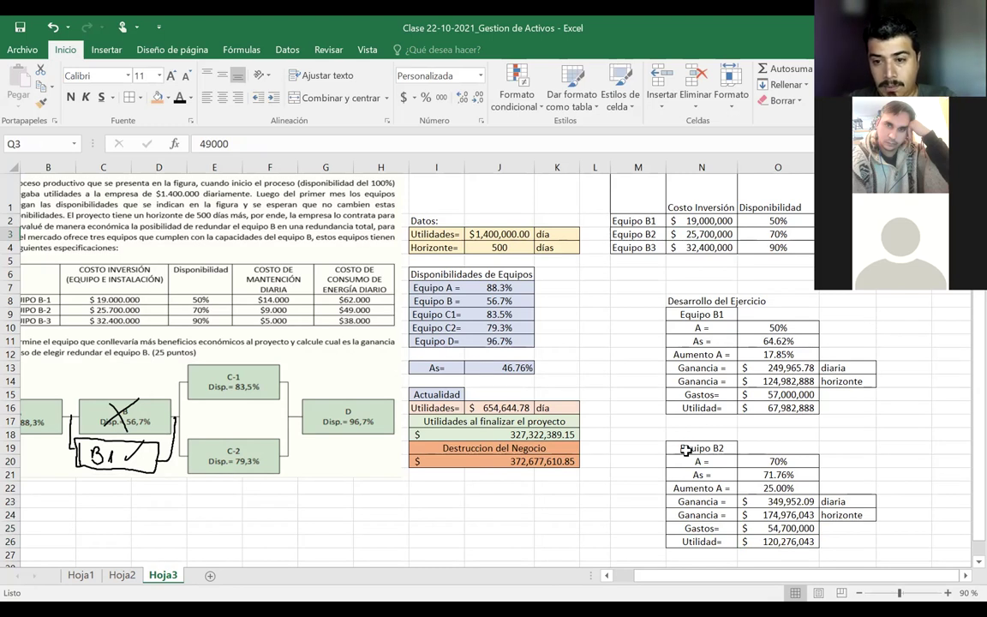
# - Duplicate the Equipo B2 calculation block N19:P26 below itself, starting at N29
pyautogui.moveTo(685, 447); pyautogui.dragTo(829, 541)
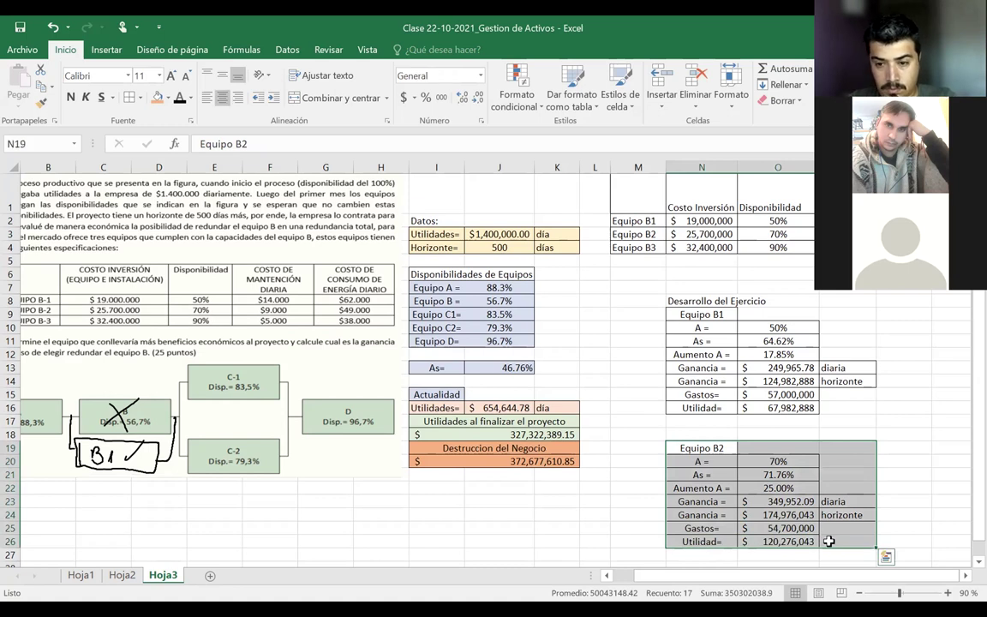
pyautogui.hotkey('ctrl', 'q')
pyautogui.scroll(-2, 829, 541)
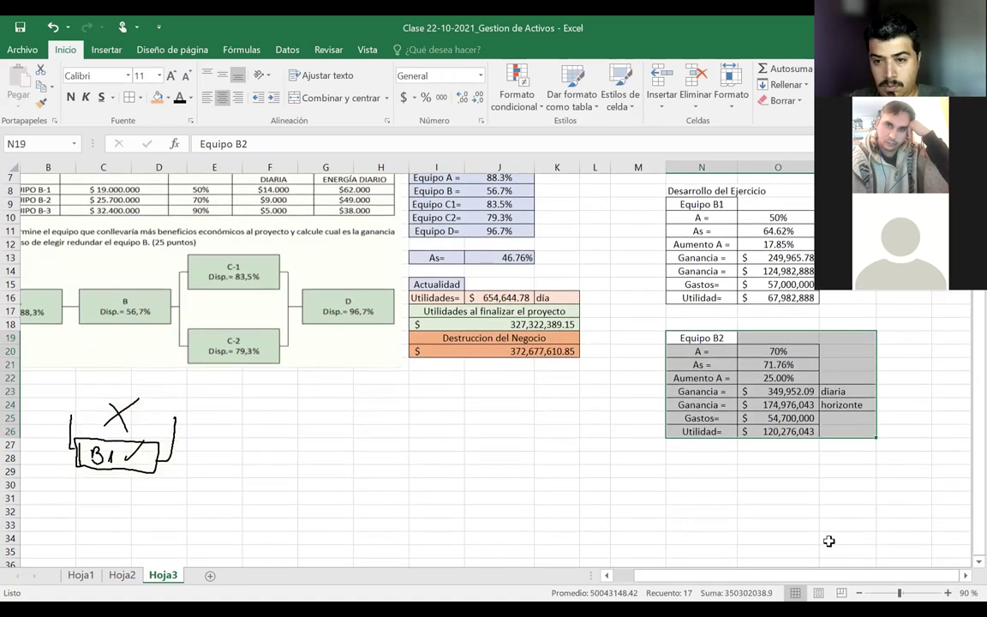
pyautogui.hotkey('ctrl', 'c')
pyautogui.click(714, 470)
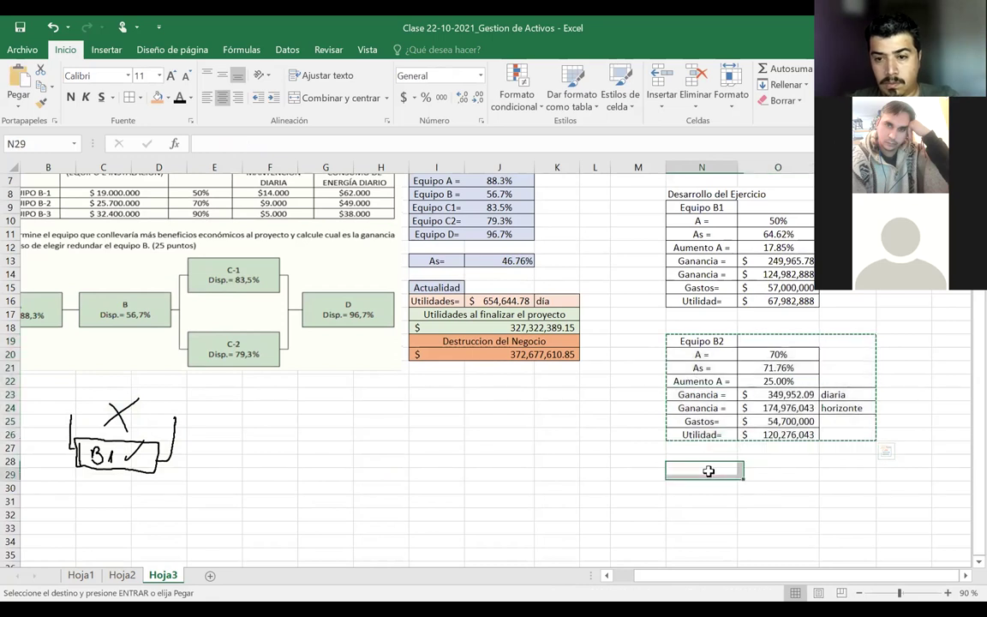
pyautogui.hotkey('ctrl', 'v')
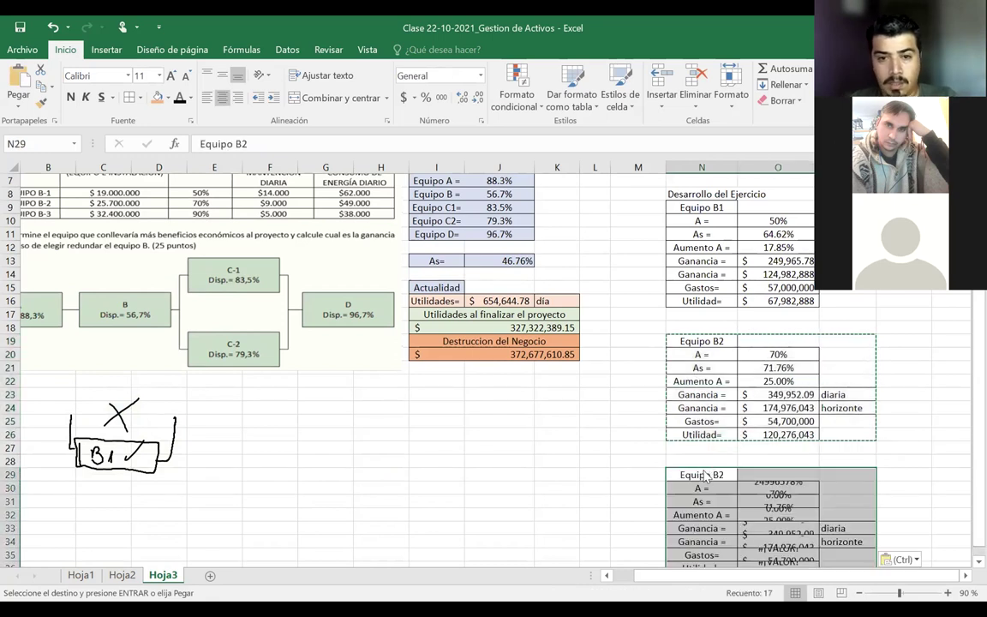
pyautogui.press('ctrl')
pyautogui.press('Escape')
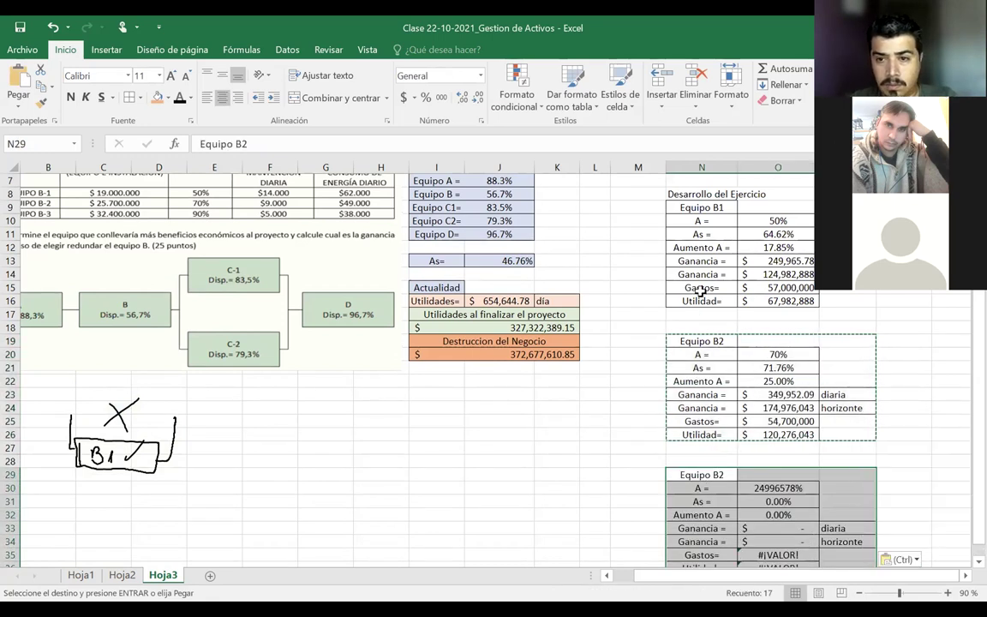
# - Copy the Equipo B1 label to I24 and fill the series down to Equipo B3 in I26
pyautogui.click(697, 208)
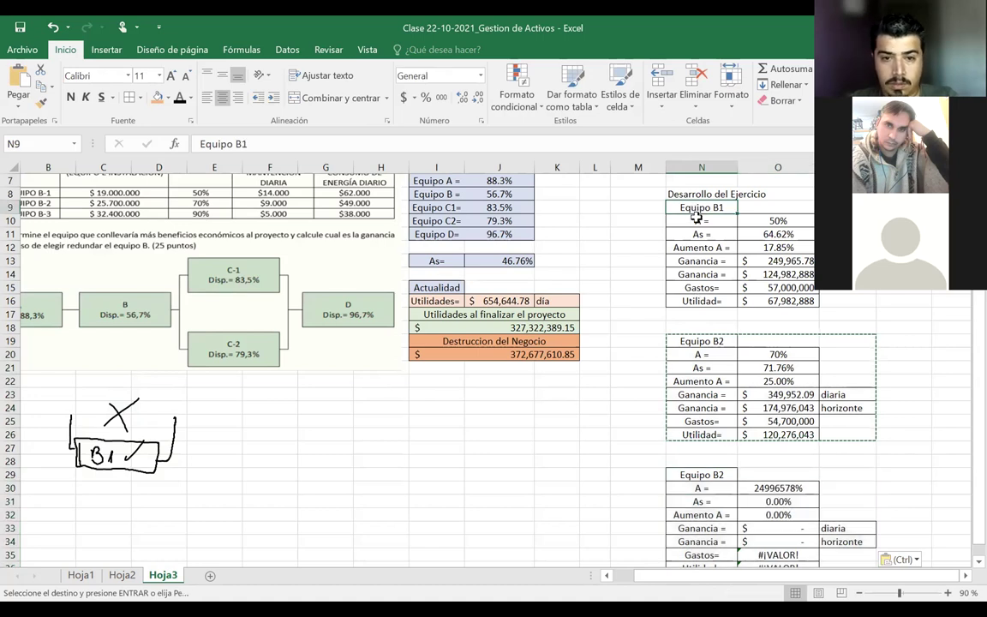
pyautogui.hotkey('ctrl', 'c')
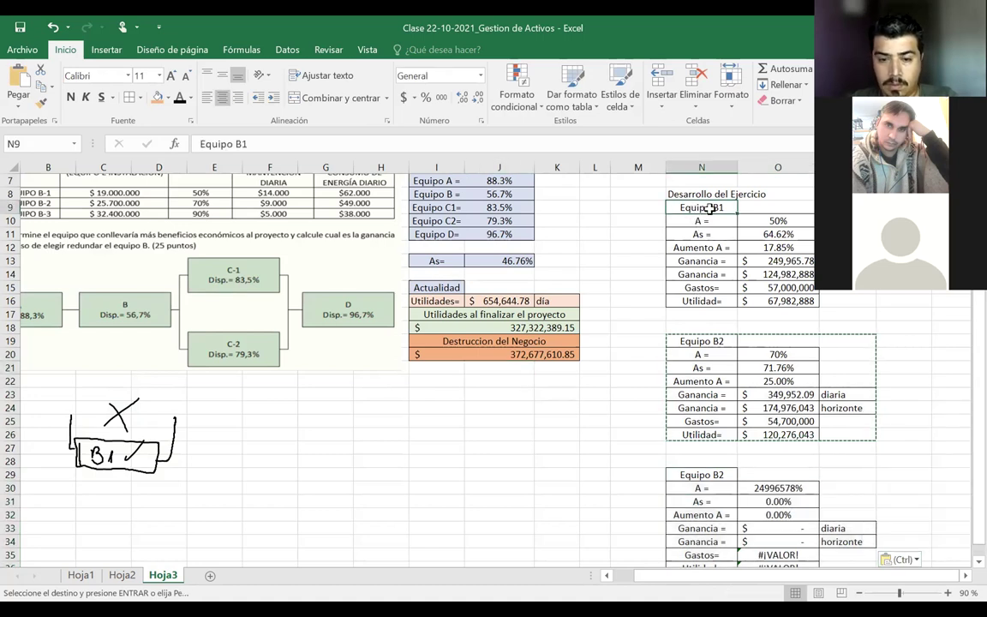
pyautogui.click(419, 404)
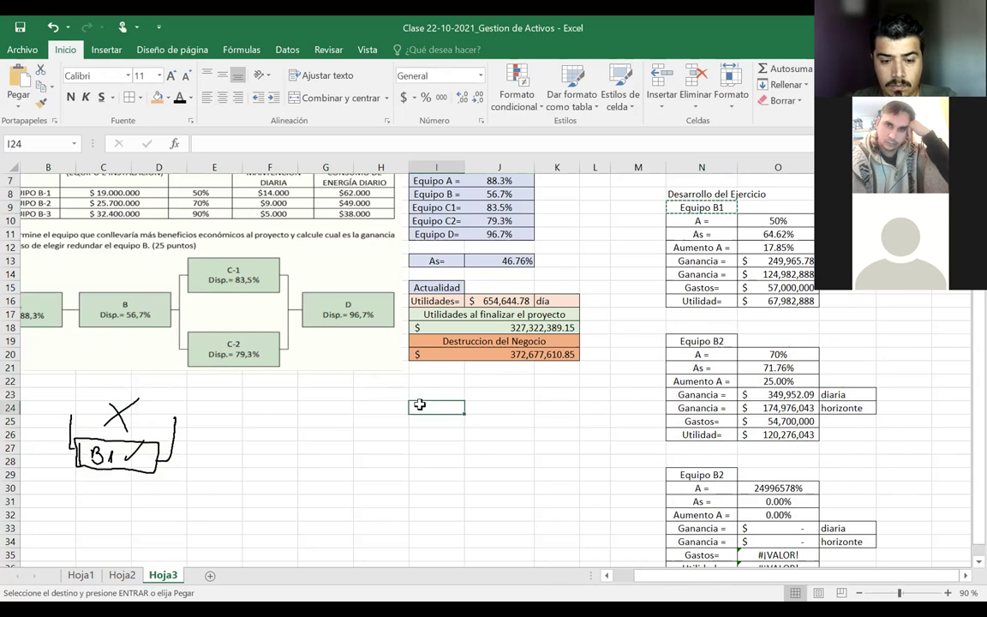
pyautogui.hotkey('ctrl', 'v')
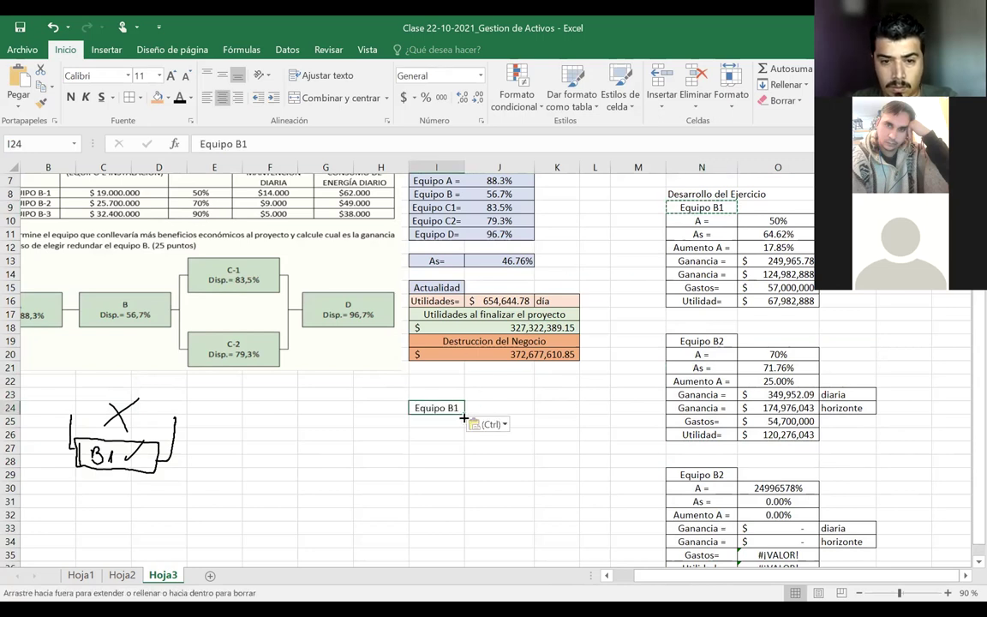
pyautogui.moveTo(463, 441); pyautogui.dragTo(463, 442)
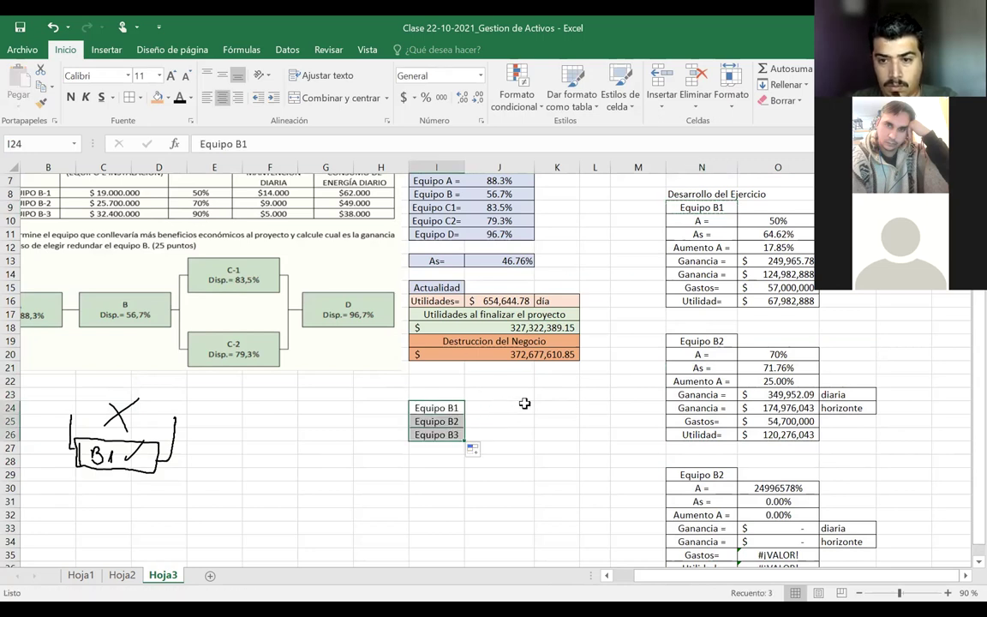
# - Link J24, J25 and J26 to the utility results of the three equipment blocks: =O16, =O26 and =O36
pyautogui.click(492, 409)
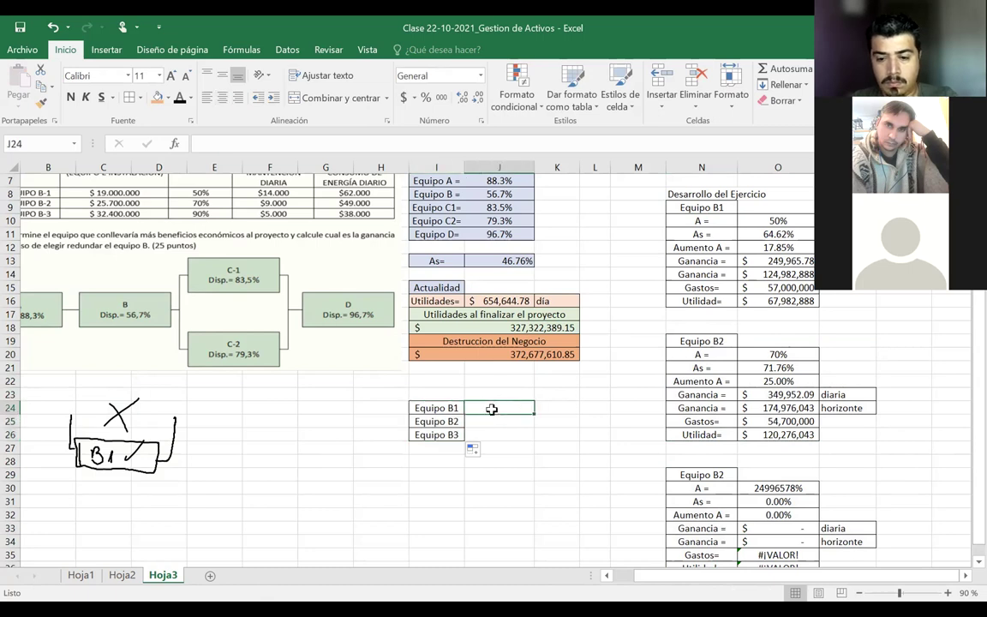
pyautogui.write('=')
pyautogui.click(766, 298)
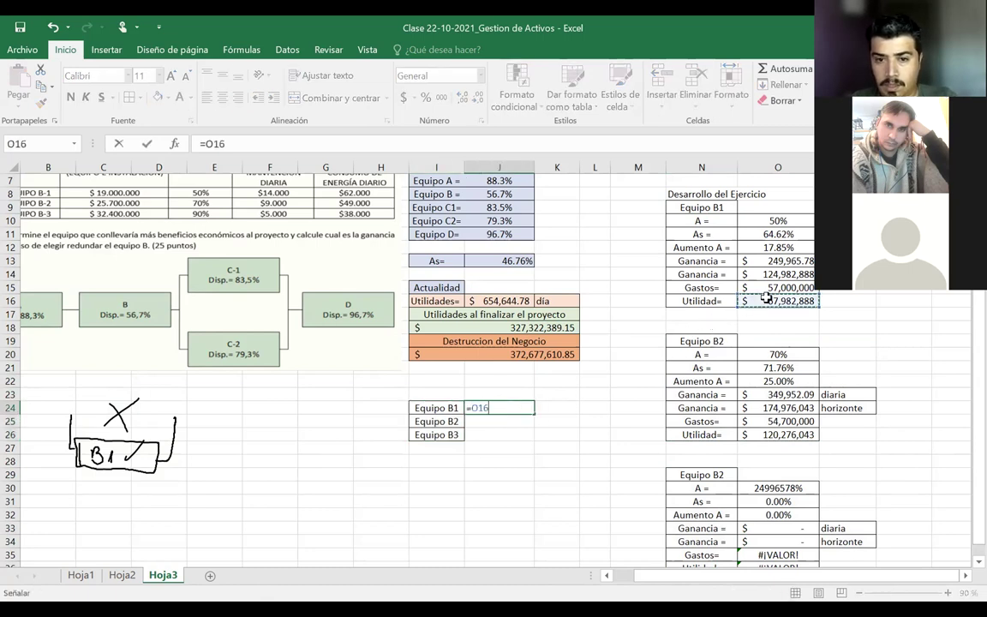
pyautogui.press('Return')
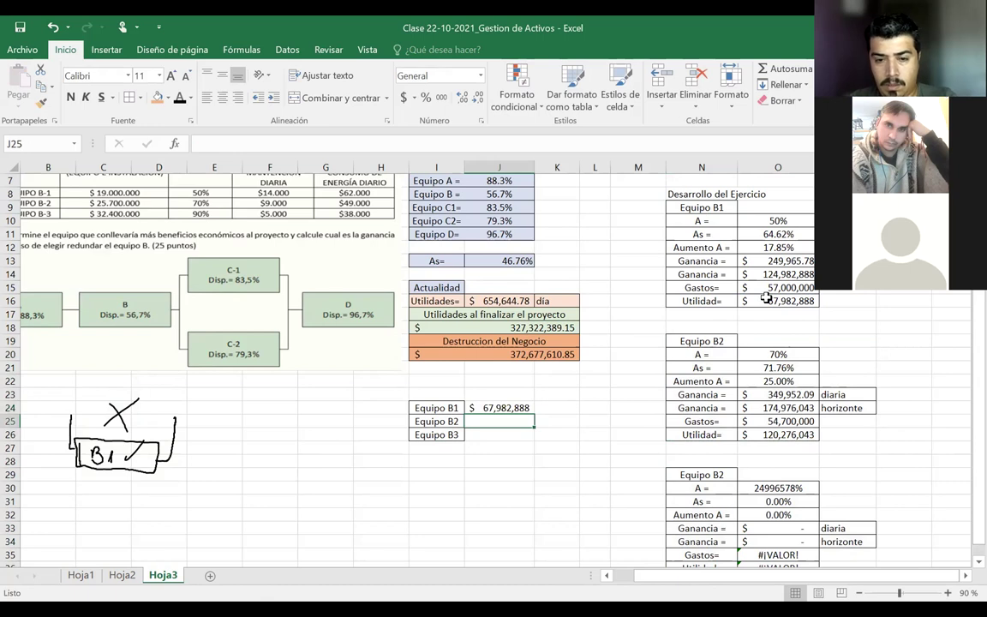
pyautogui.write('=')
pyautogui.click(771, 437)
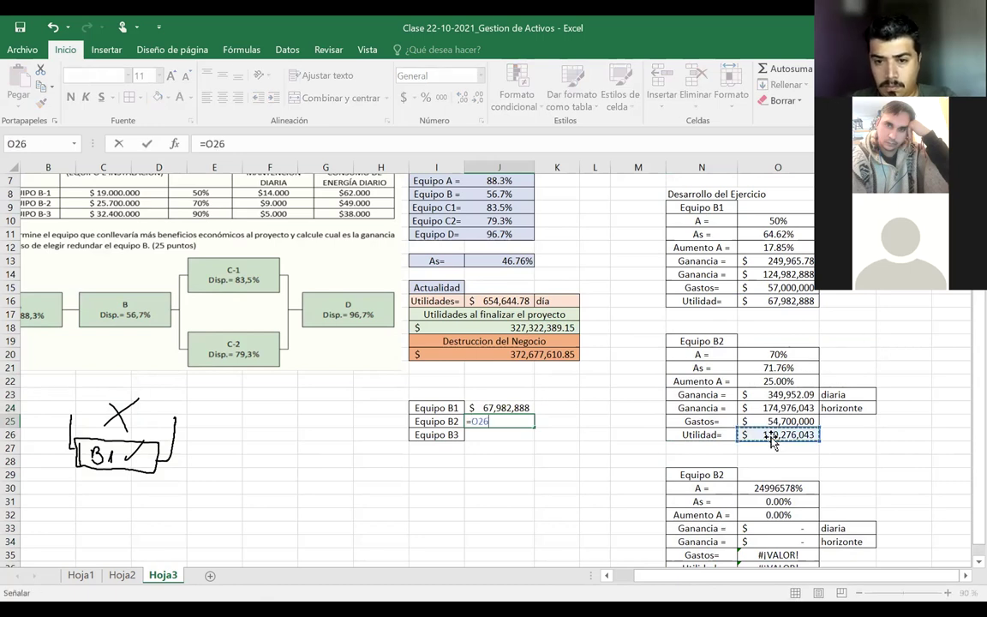
pyautogui.press('Return')
pyautogui.write('=')
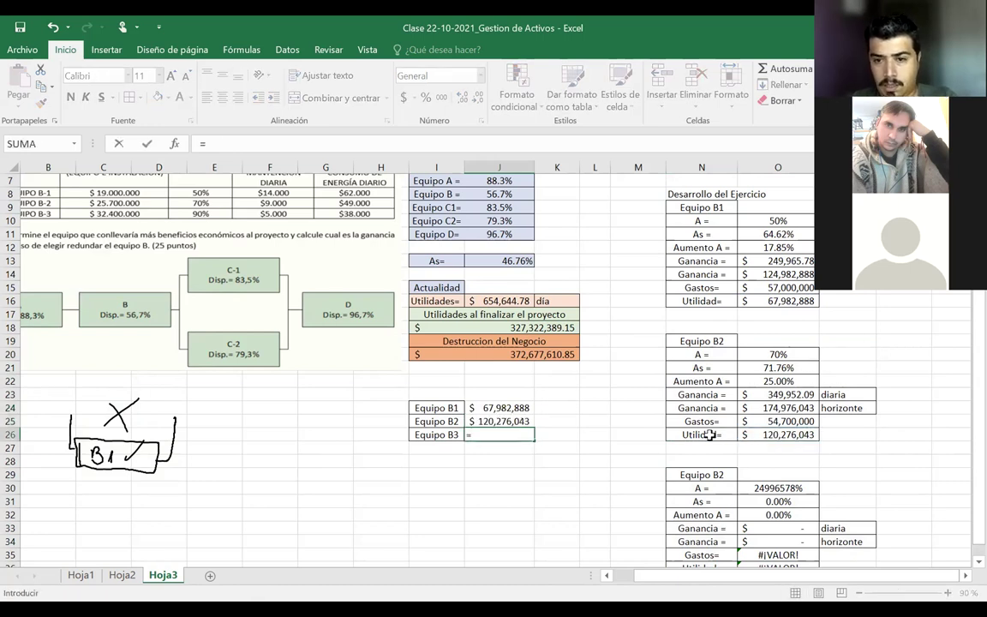
pyautogui.scroll(-1, 805, 471)
pyautogui.click(764, 528)
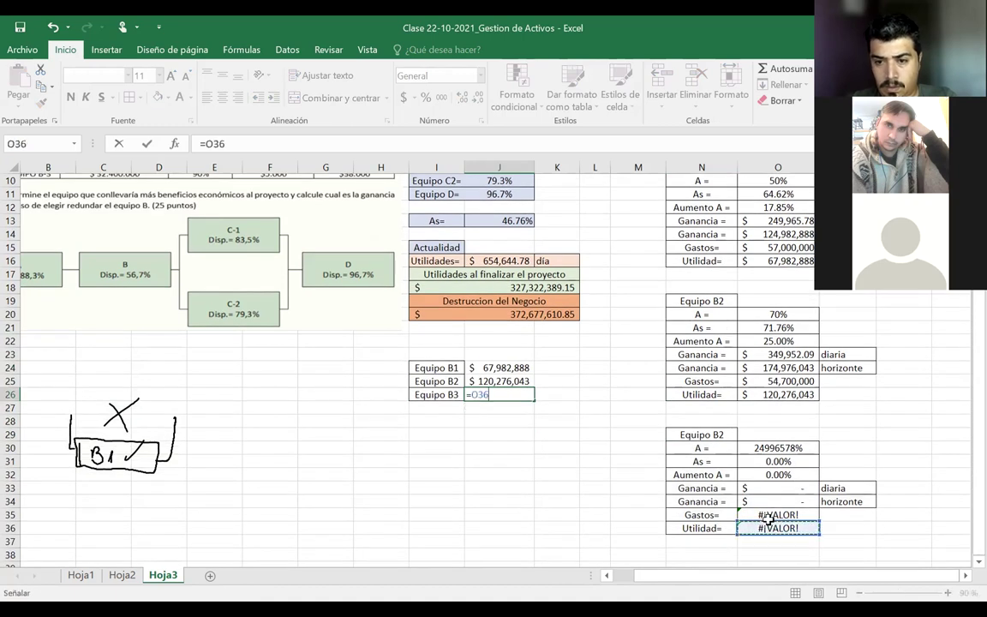
pyautogui.press('Return')
# - Add borders to the summary table I24:J26 and apply red gradient-fill data bars to the utilities in J24:J26
pyautogui.scroll(2, 461, 392)
pyautogui.moveTo(500, 434); pyautogui.dragTo(461, 459)
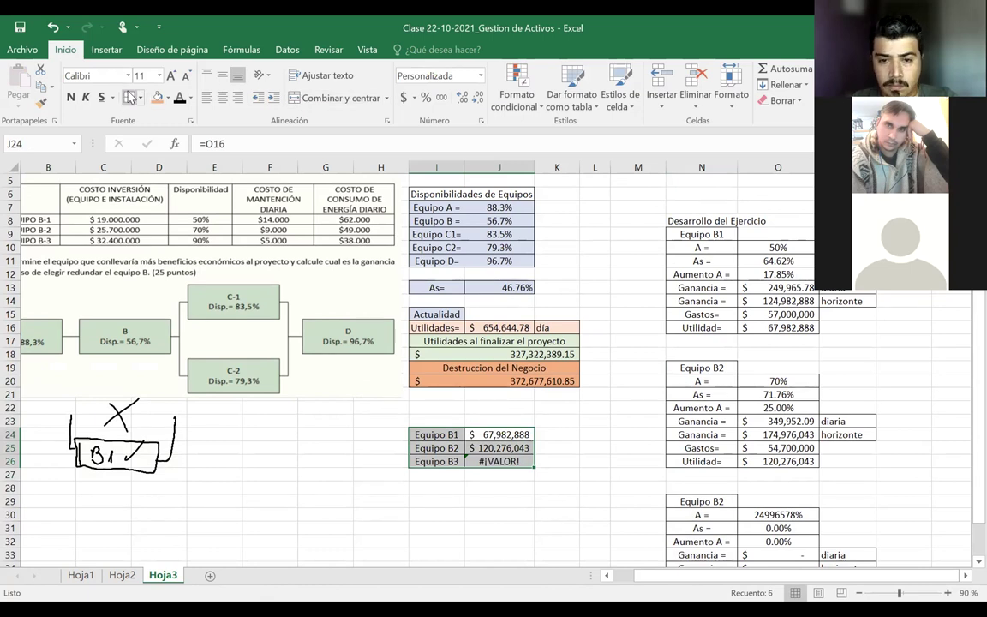
pyautogui.moveTo(499, 434); pyautogui.dragTo(503, 461)
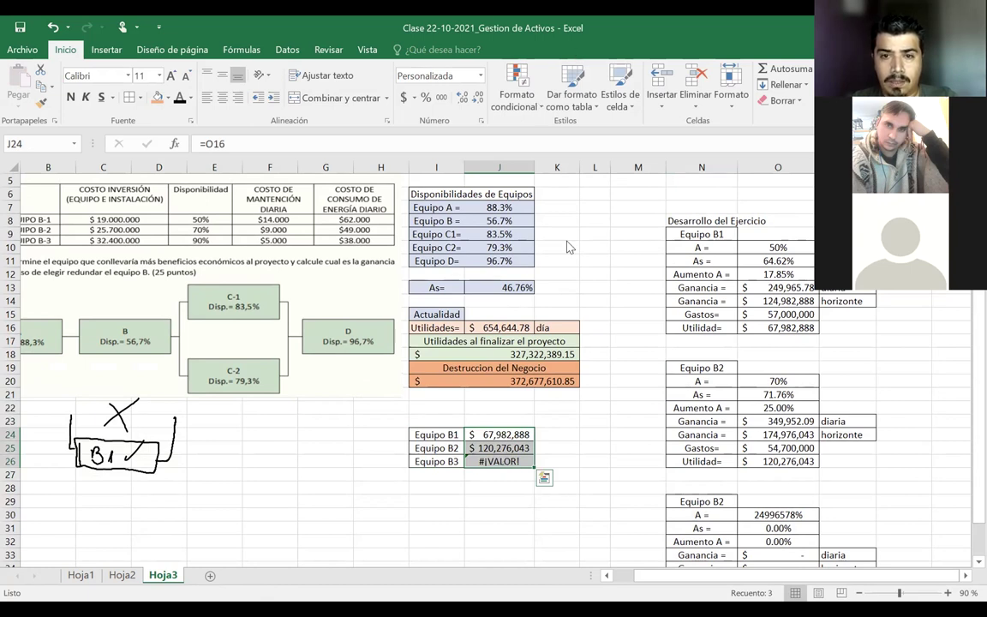
pyautogui.click(517, 94)
pyautogui.moveTo(659, 245)
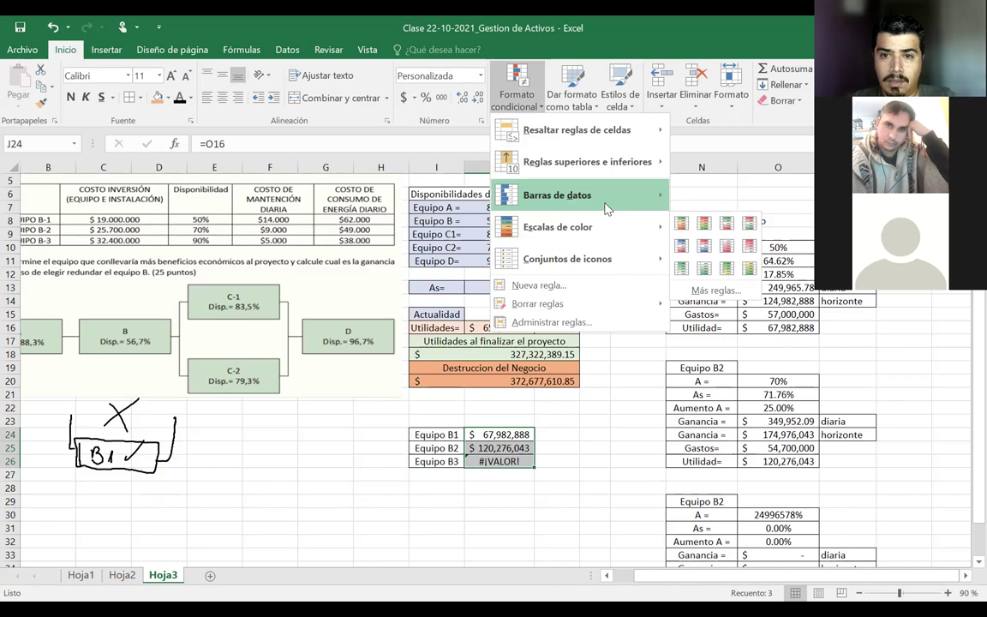
pyautogui.moveTo(606, 203)
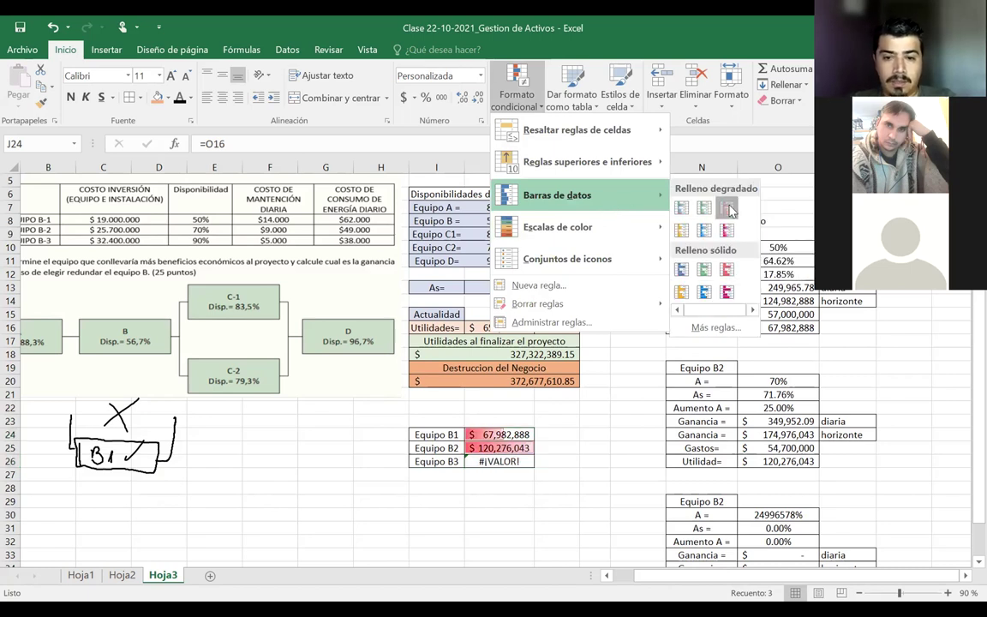
pyautogui.click(729, 209)
pyautogui.click(597, 472)
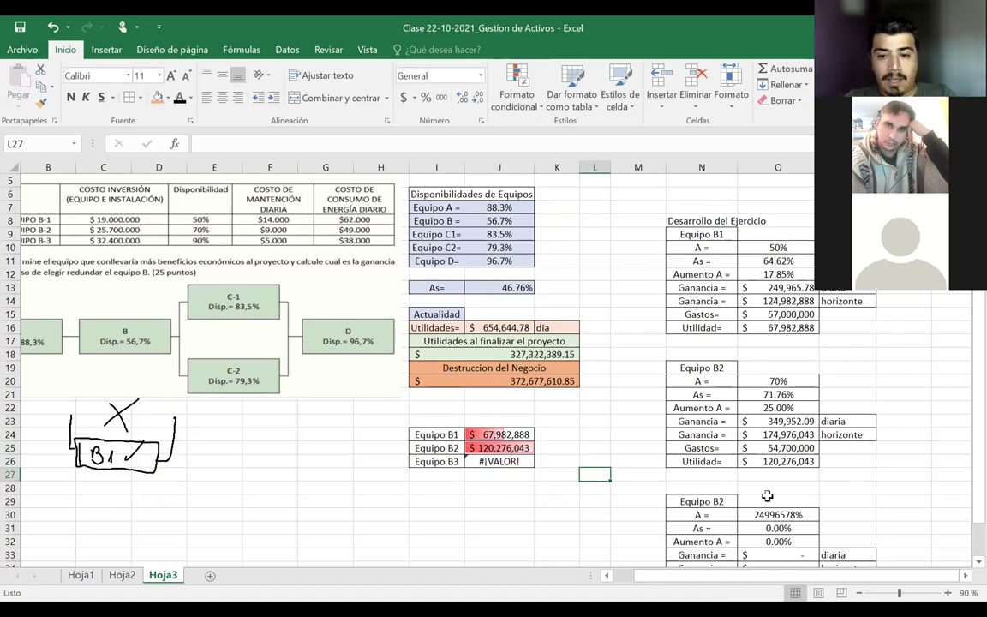
pyautogui.scroll(-1, 794, 512)
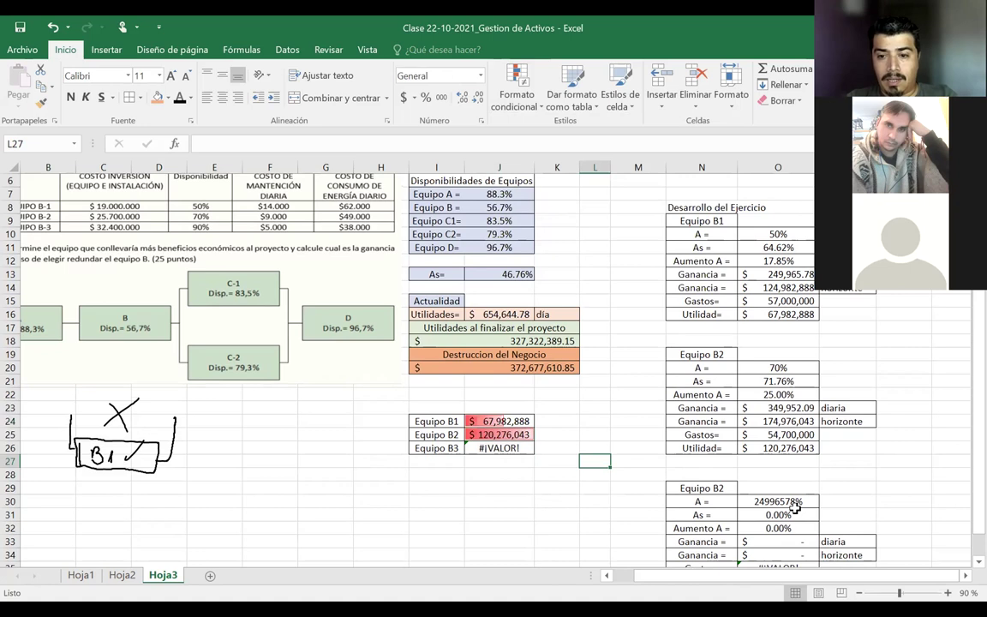
# - Rename the label of the duplicated calculation block in N29 to Equipo B3
pyautogui.rightClick(796, 510)
pyautogui.press('Escape')
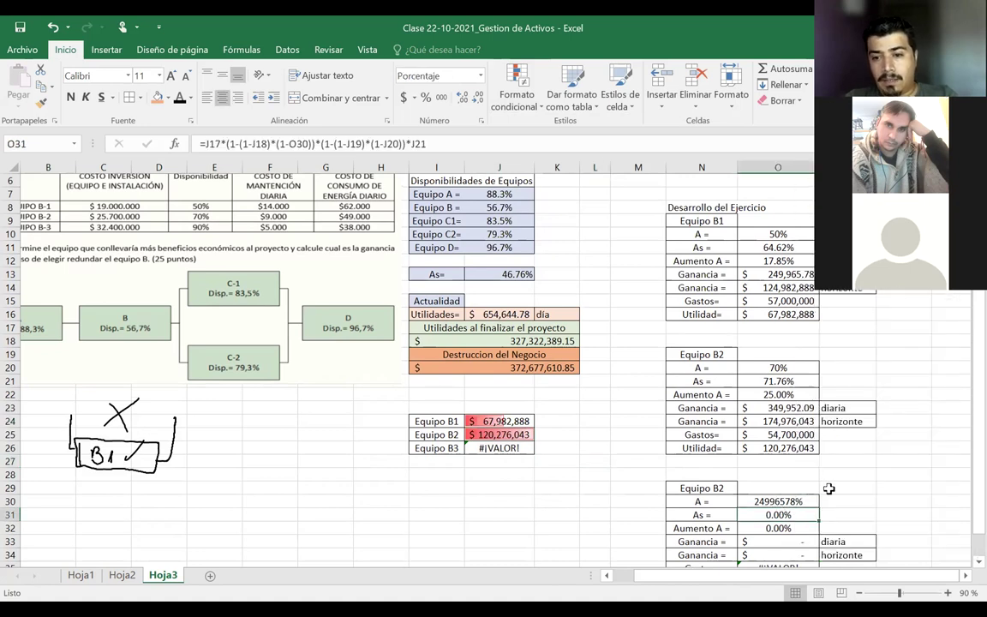
pyautogui.click(786, 502)
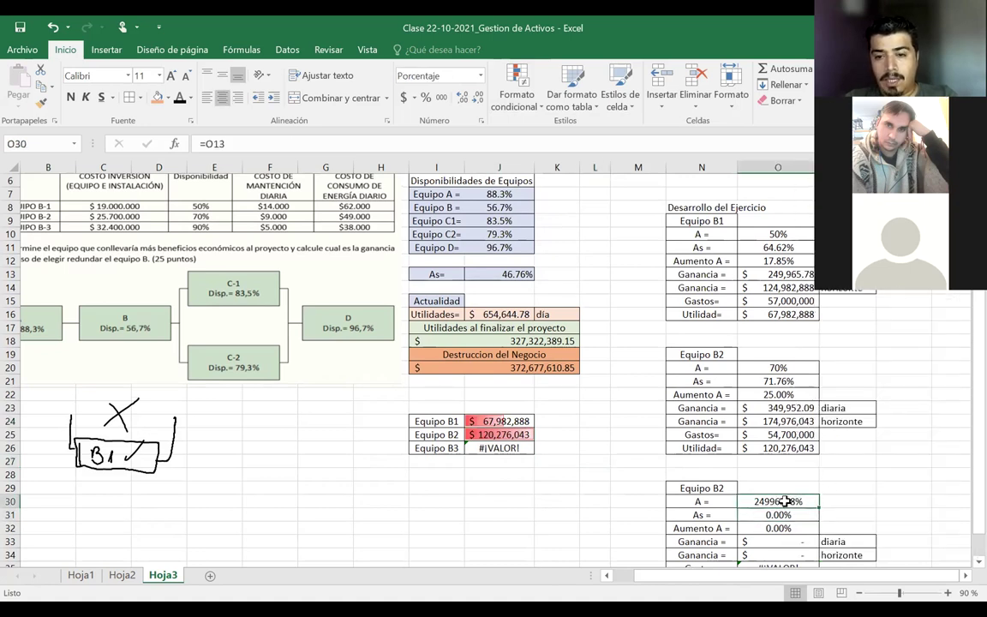
pyautogui.doubleClick(724, 488)
pyautogui.press('BackSpace')
pyautogui.write('3')
# - Link the Equipo B3 availability in O30 to the Disponibilidad table value with =O4
pyautogui.scroll(1, 729, 488)
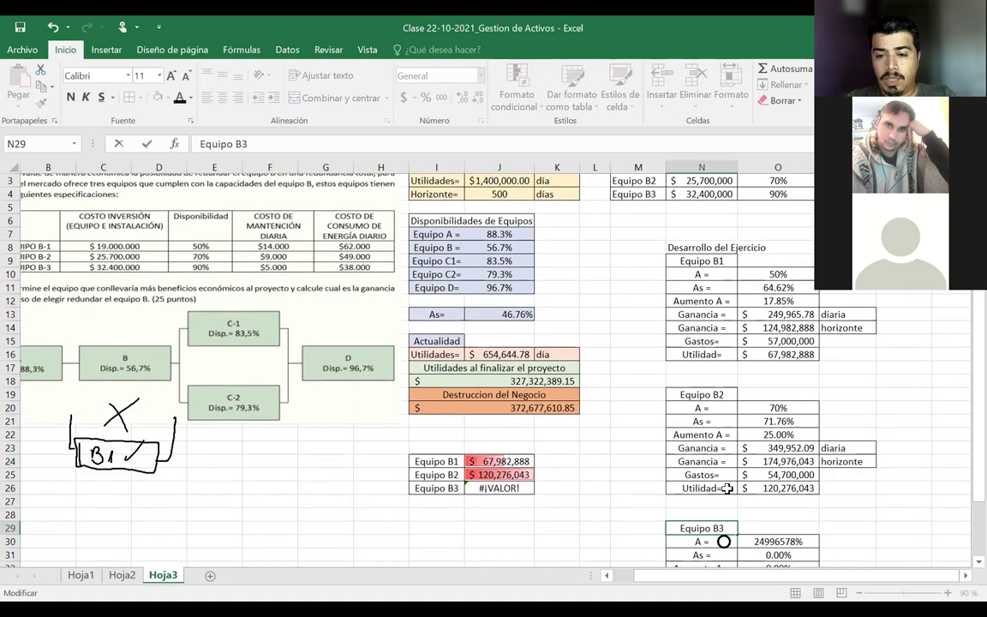
pyautogui.scroll(-1, 727, 487)
pyautogui.click(771, 528)
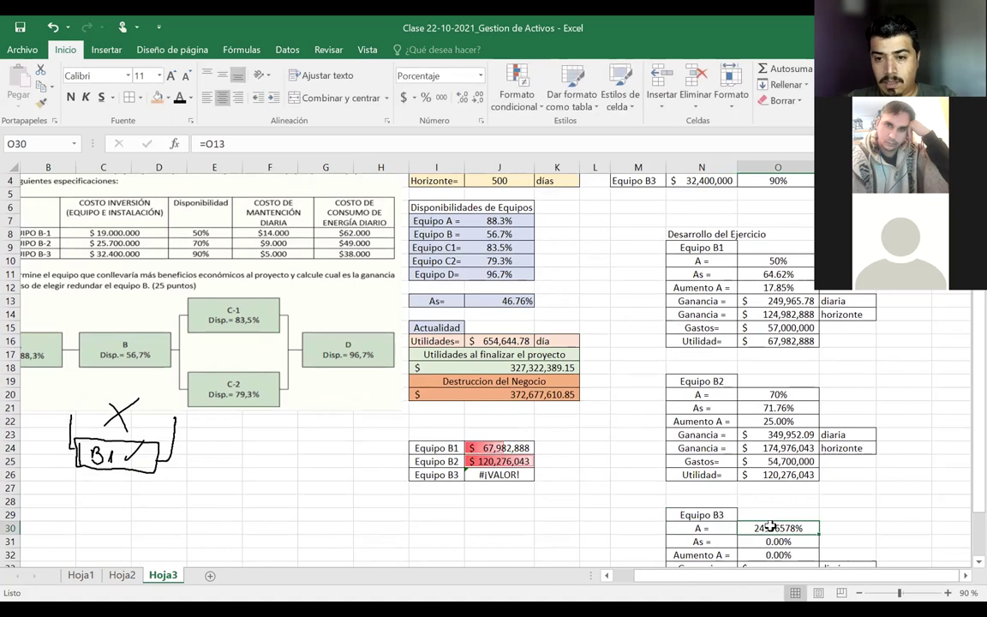
pyautogui.doubleClick(771, 528)
pyautogui.scroll(2, 775, 377)
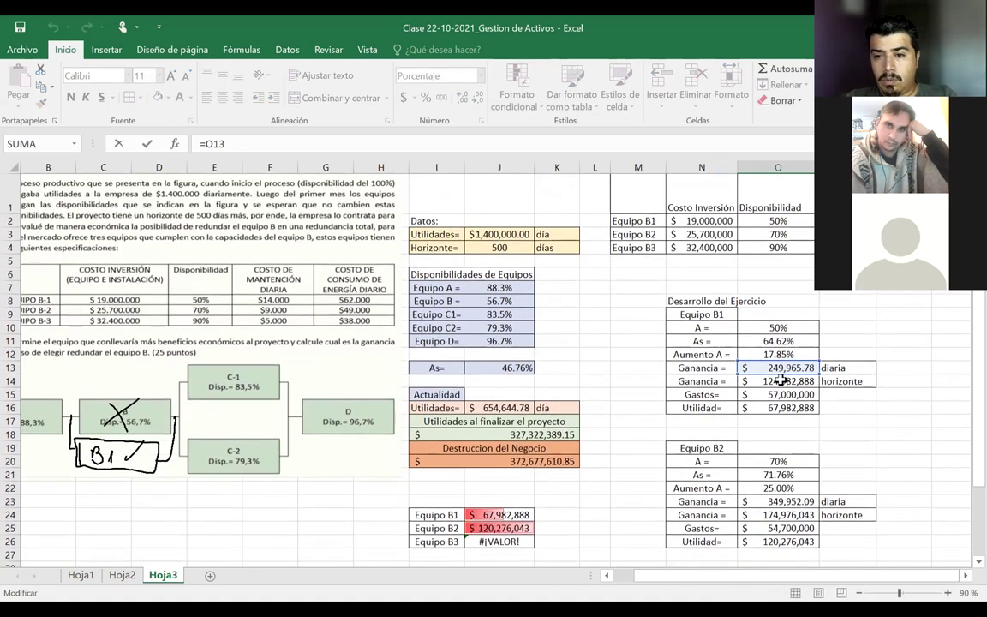
pyautogui.scroll(-1, 686, 406)
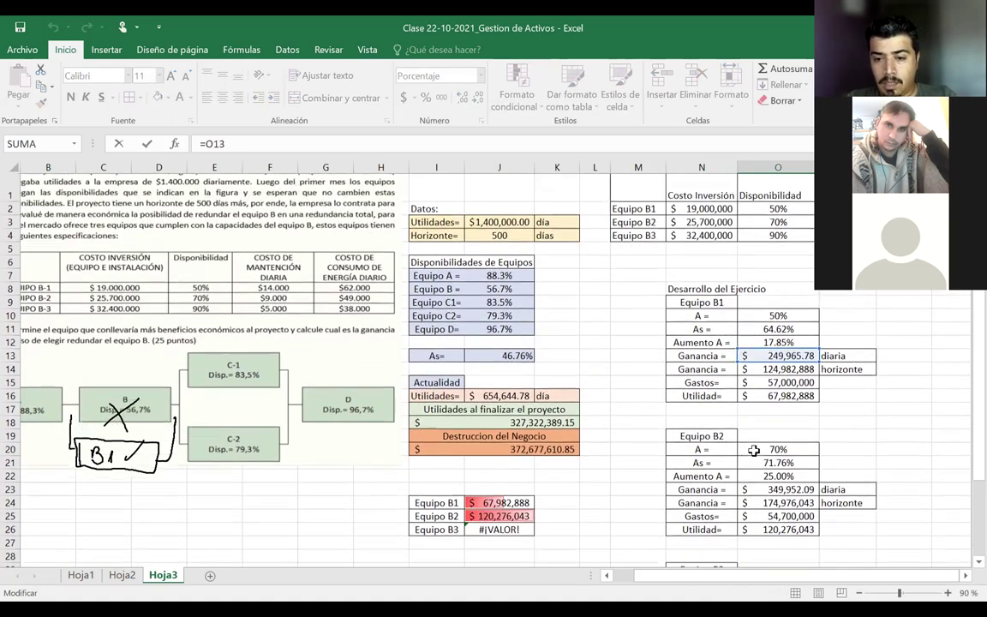
pyautogui.scroll(1, 751, 452)
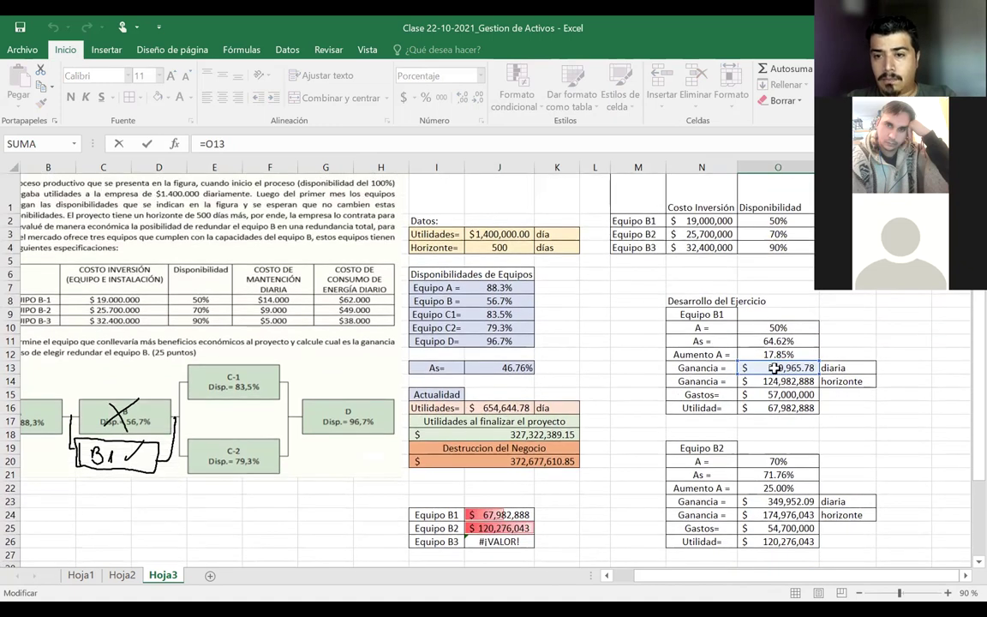
pyautogui.moveTo(774, 374); pyautogui.dragTo(778, 248)
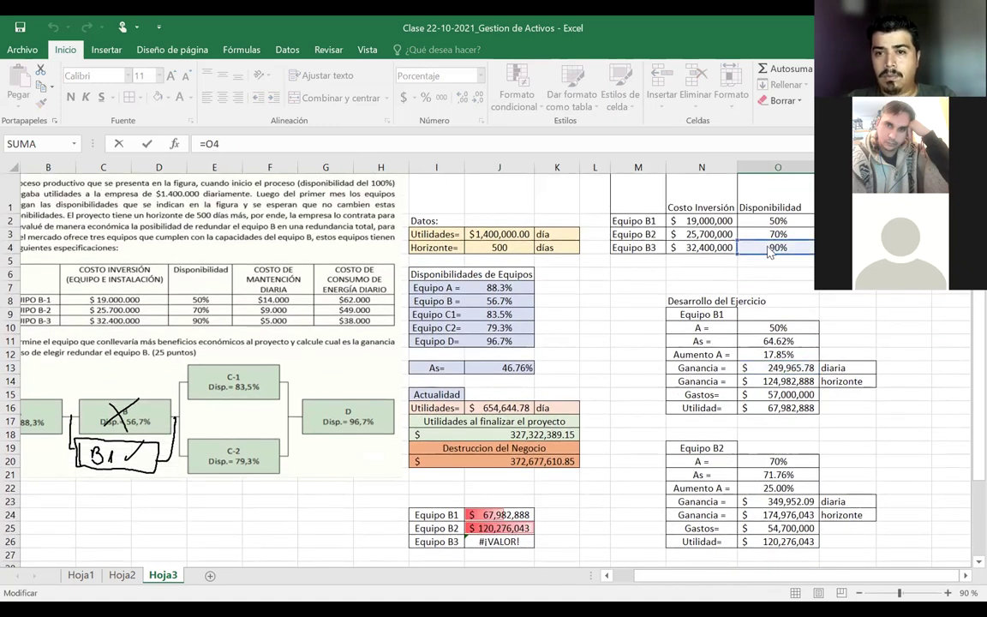
pyautogui.press('Return')
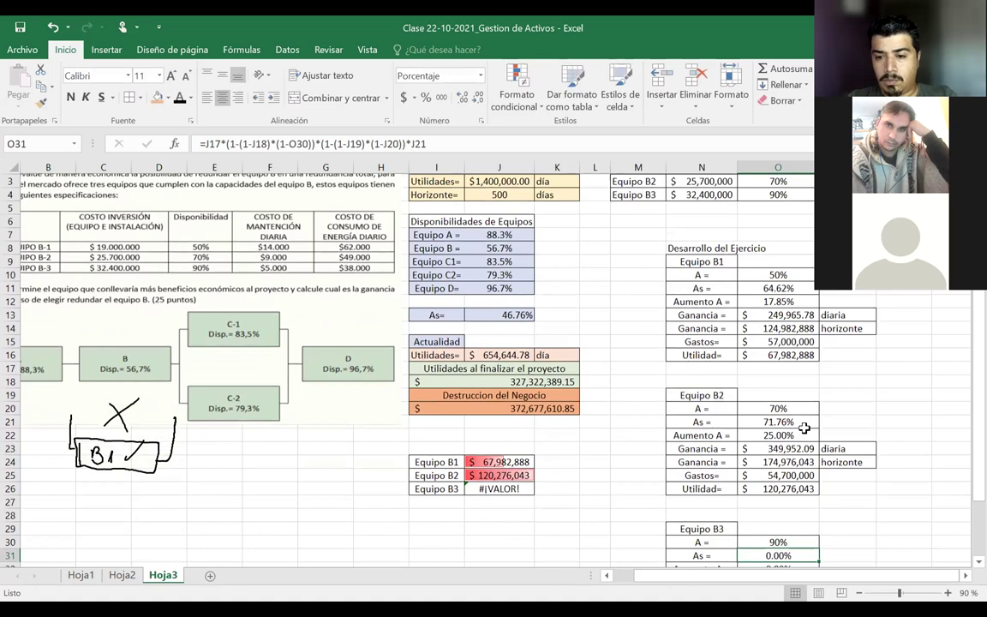
# - Clear the copied system availability formula in O31 and start a new formula there
pyautogui.doubleClick(795, 555)
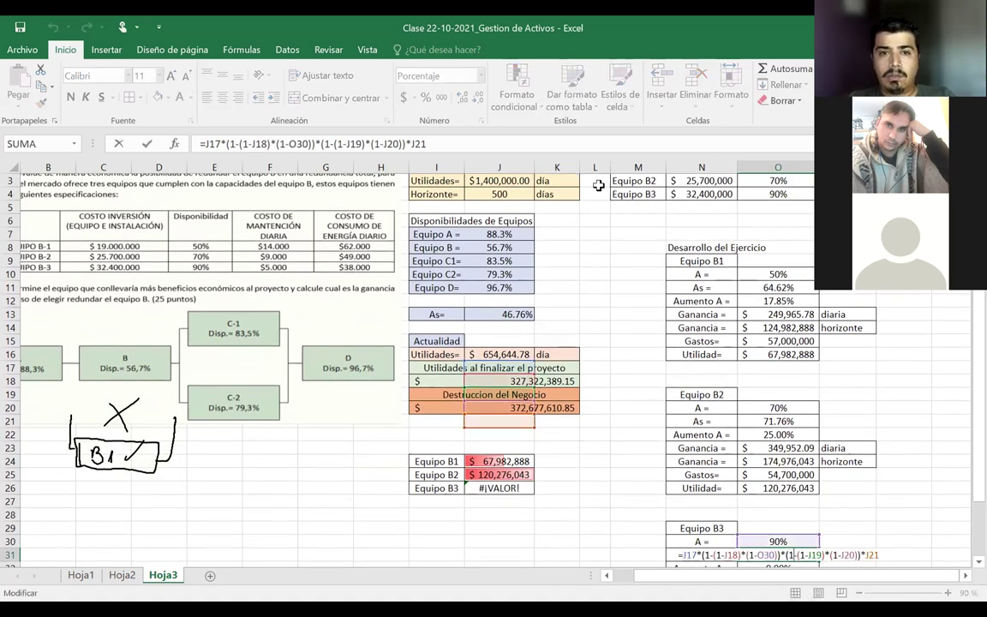
pyautogui.moveTo(429, 143); pyautogui.dragTo(199, 143)
pyautogui.press('Delete')
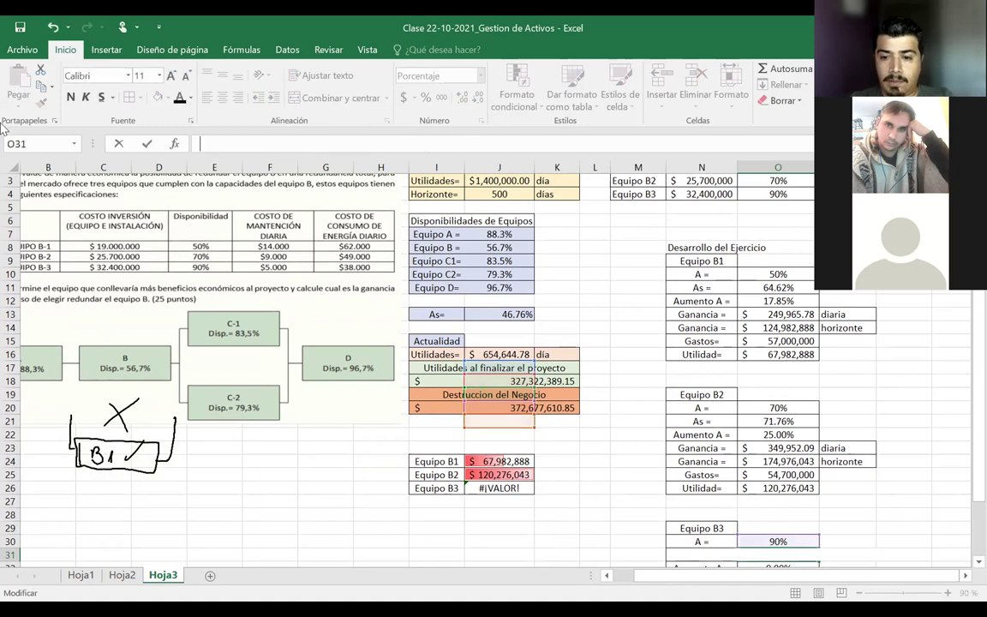
pyautogui.write('=')
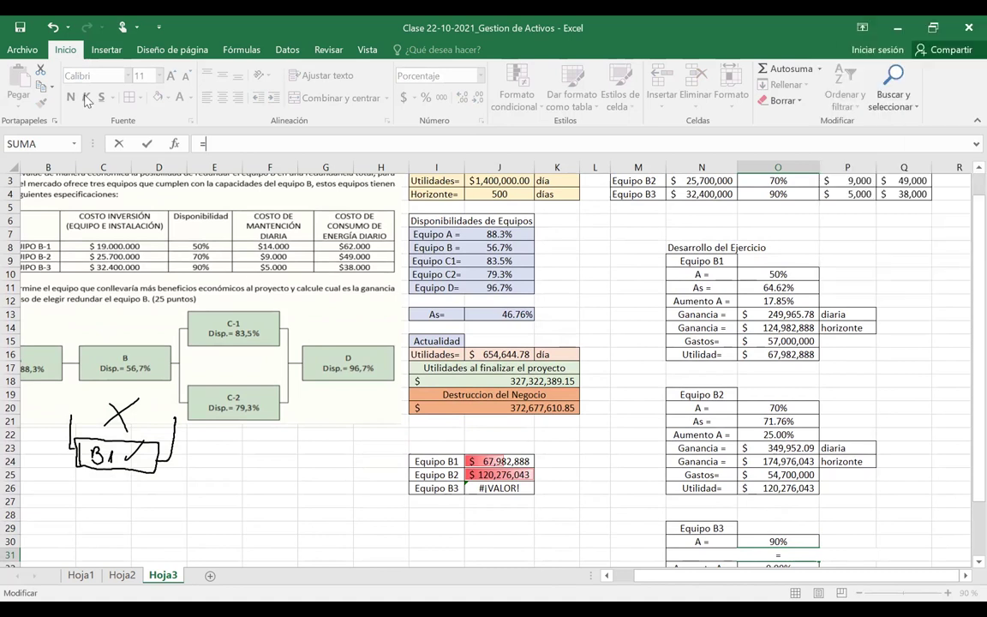
pyautogui.click(635, 340)
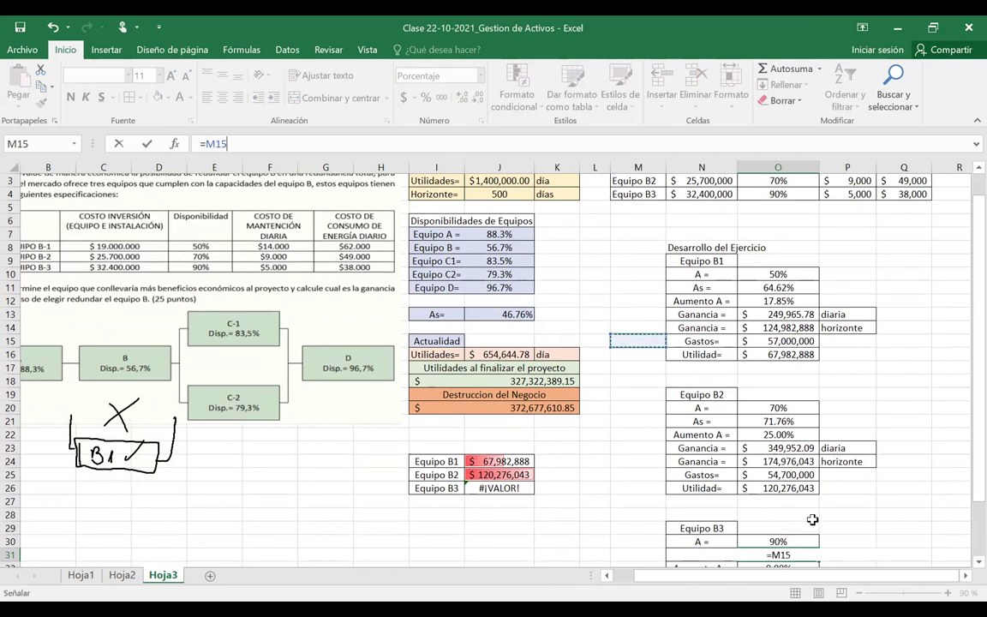
pyautogui.press('BackSpace')
pyautogui.press('BackSpace')
pyautogui.press('BackSpace')
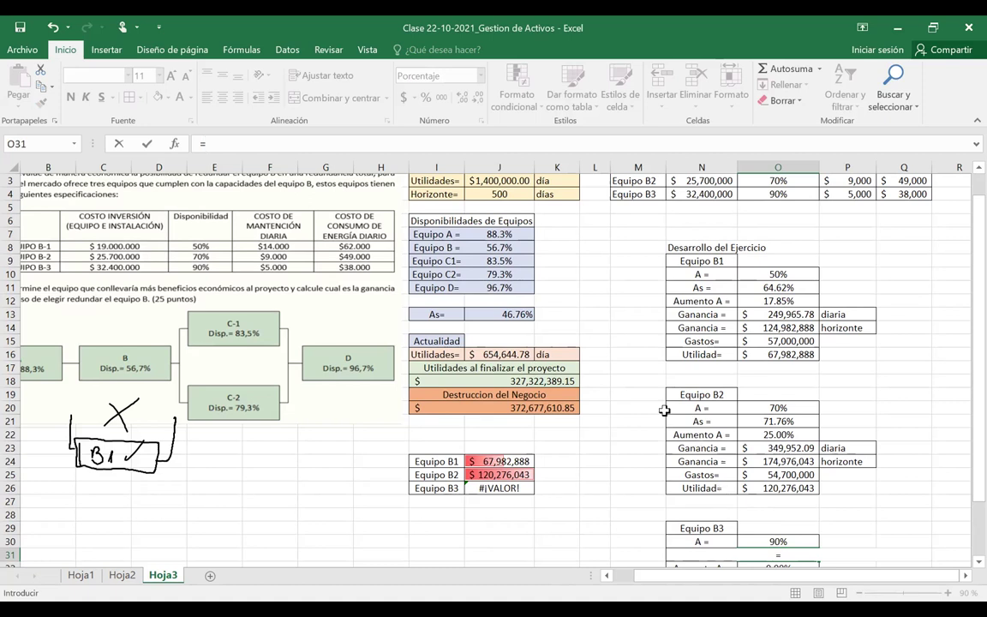
# - Build the first part of the O31 formula for equipment A and redundant B: =J7*(1-(1-J8)*(1-O30))
pyautogui.click(484, 237)
pyautogui.write('*')
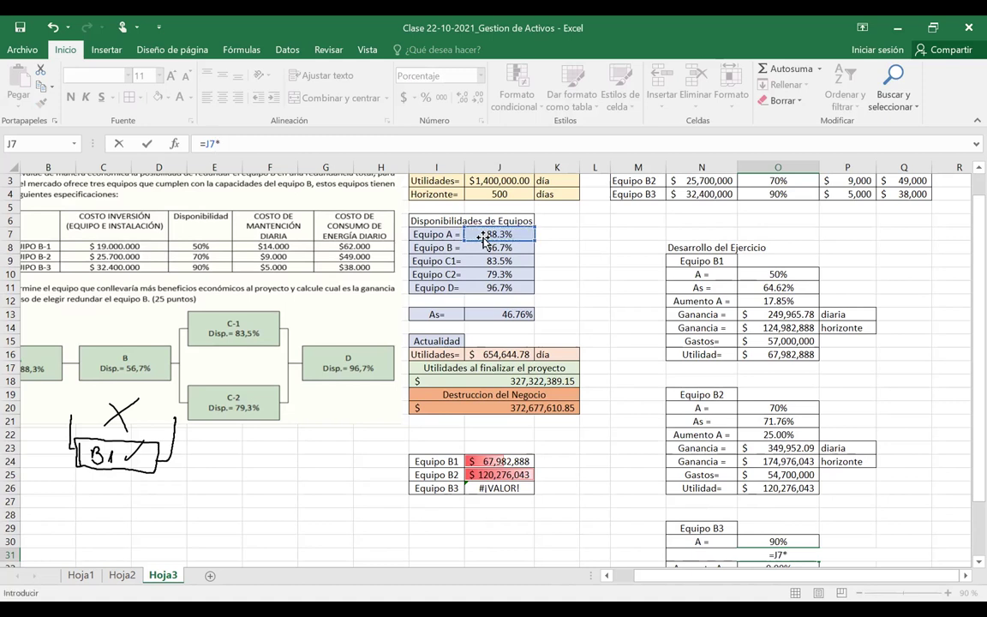
pyautogui.write('*')
pyautogui.press('BackSpace')
pyautogui.write('(1-(1-')
pyautogui.click(492, 247)
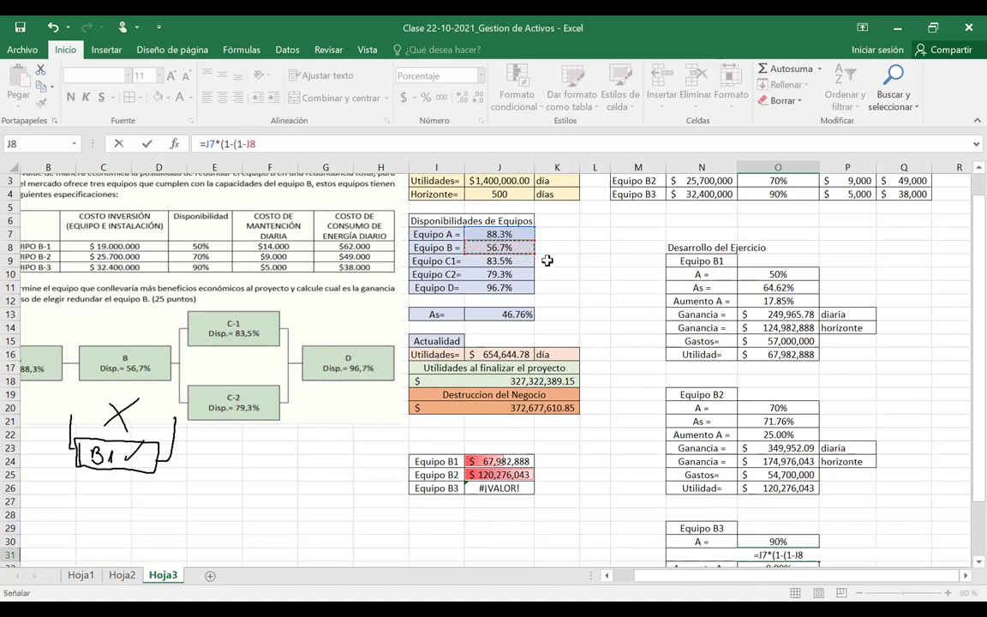
pyautogui.write(')*(')
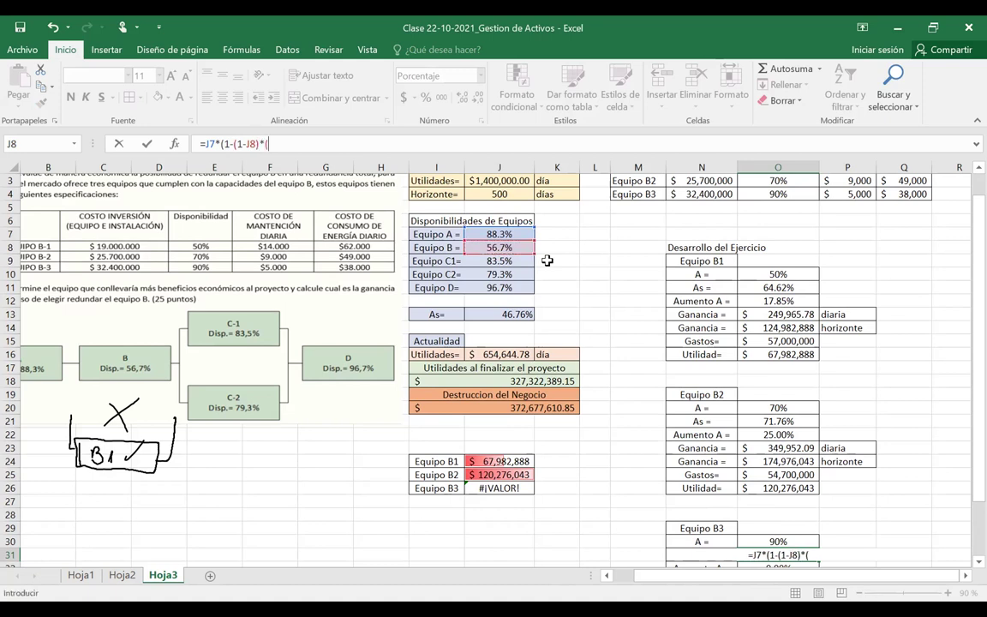
pyautogui.write('1-')
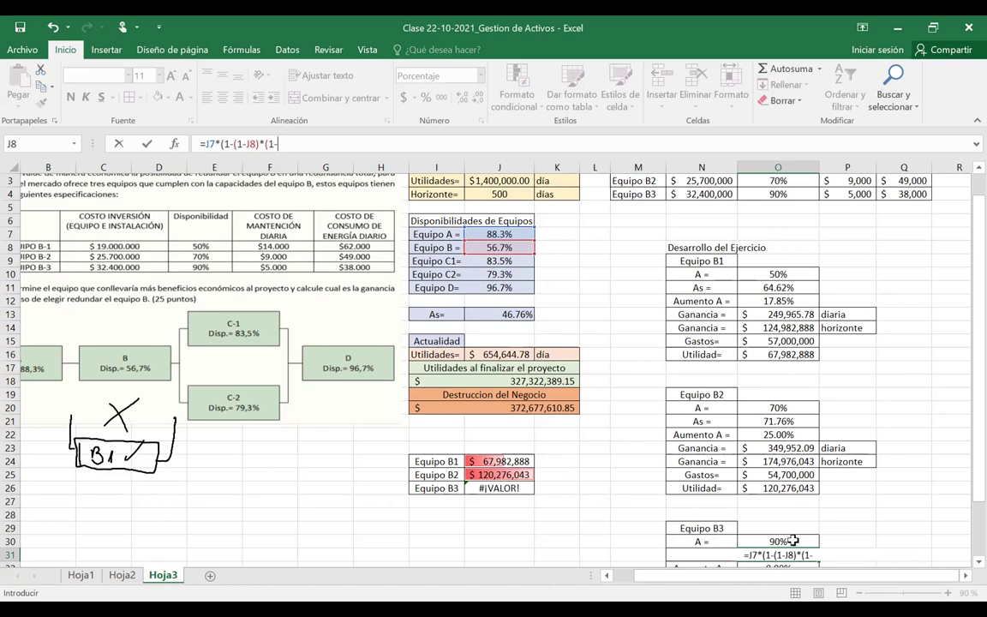
pyautogui.click(793, 541)
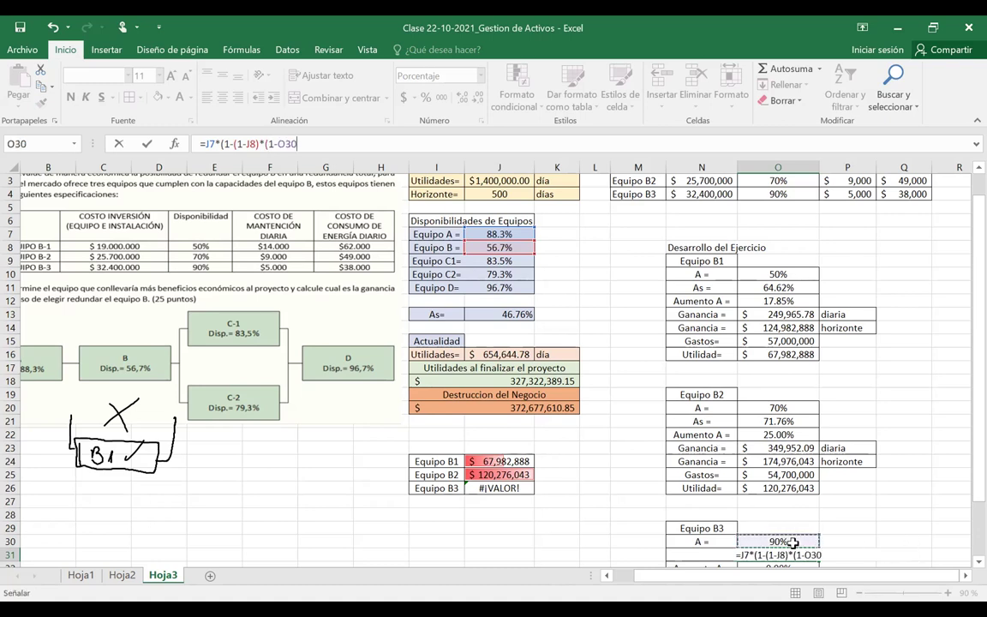
pyautogui.write('))')
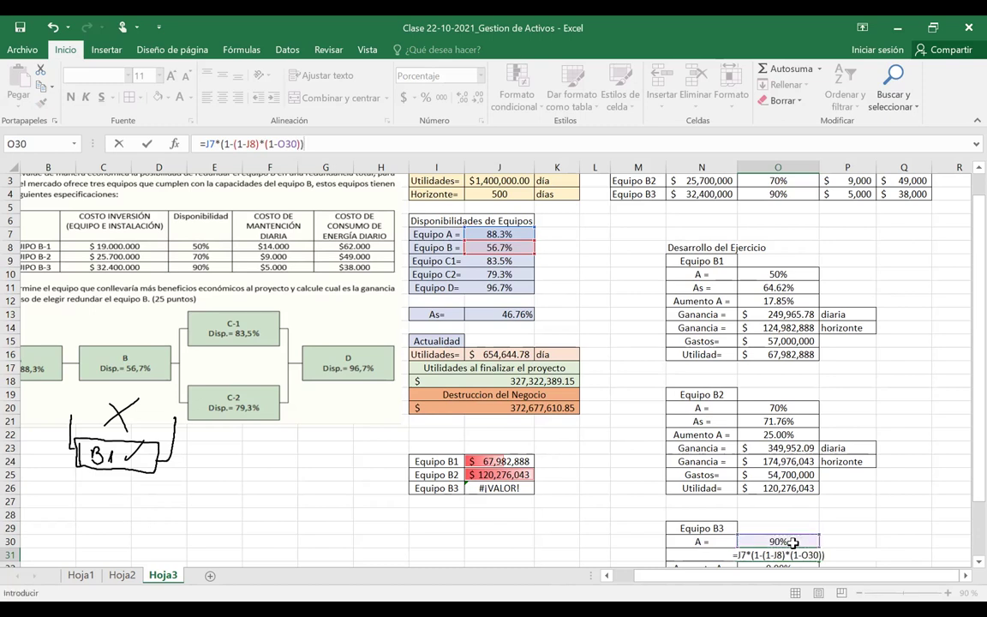
# - Complete the O31 formula with the parallel C equipment and equipment D: *(1-(1-J9)*(1-J10))*J11
pyautogui.write('*(')
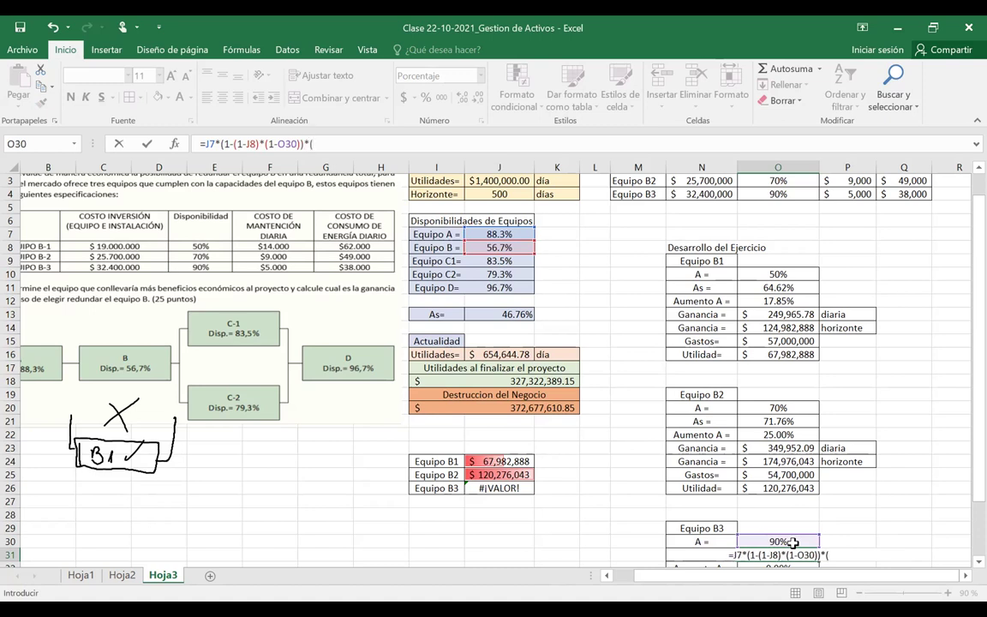
pyautogui.write('1-')
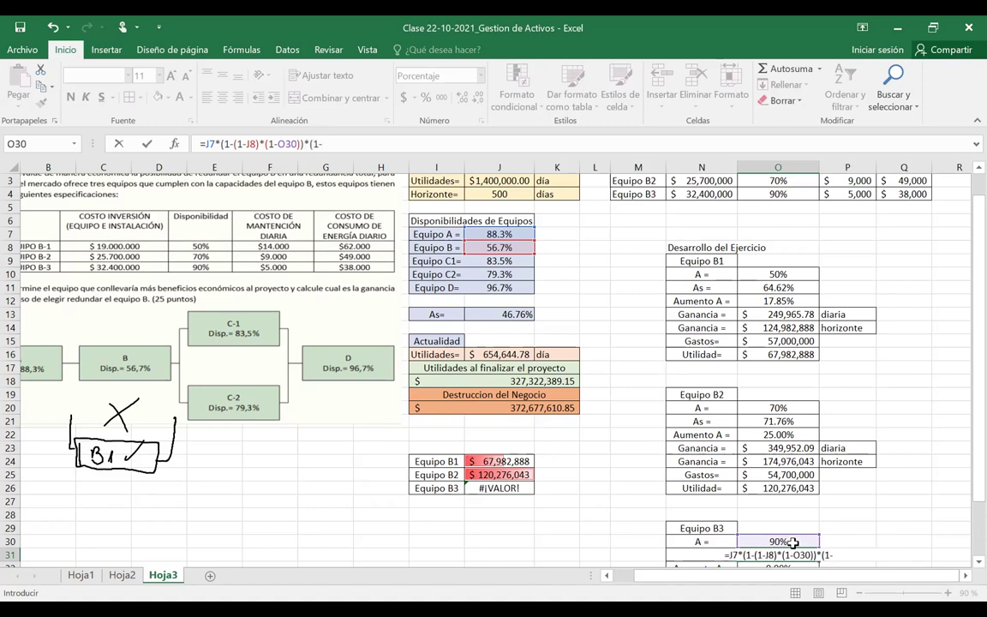
pyautogui.write('(1-')
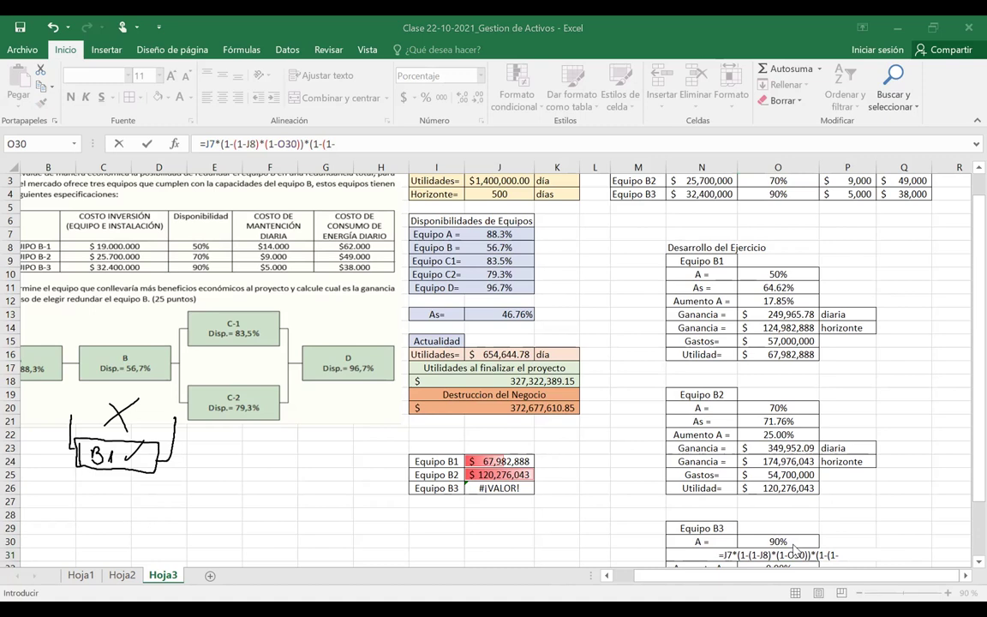
pyautogui.click(338, 142)
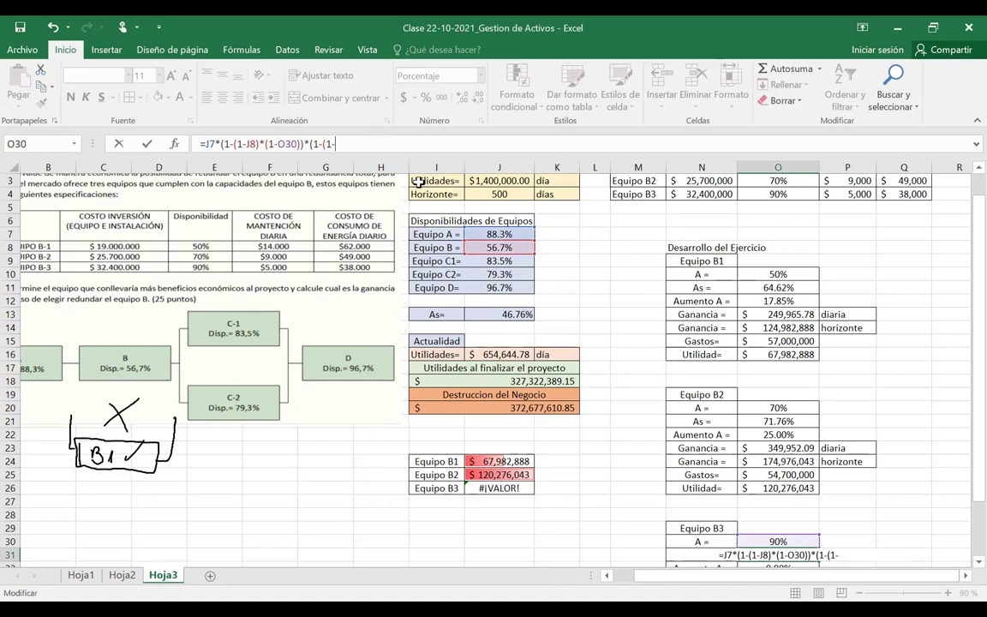
pyautogui.click(480, 262)
pyautogui.write(')')
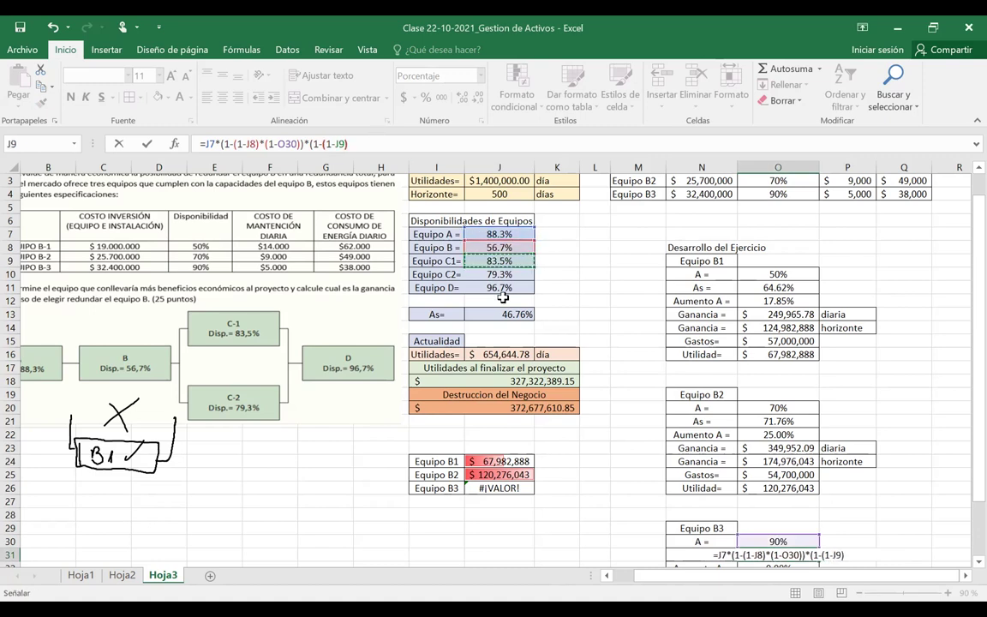
pyautogui.write('*(1-')
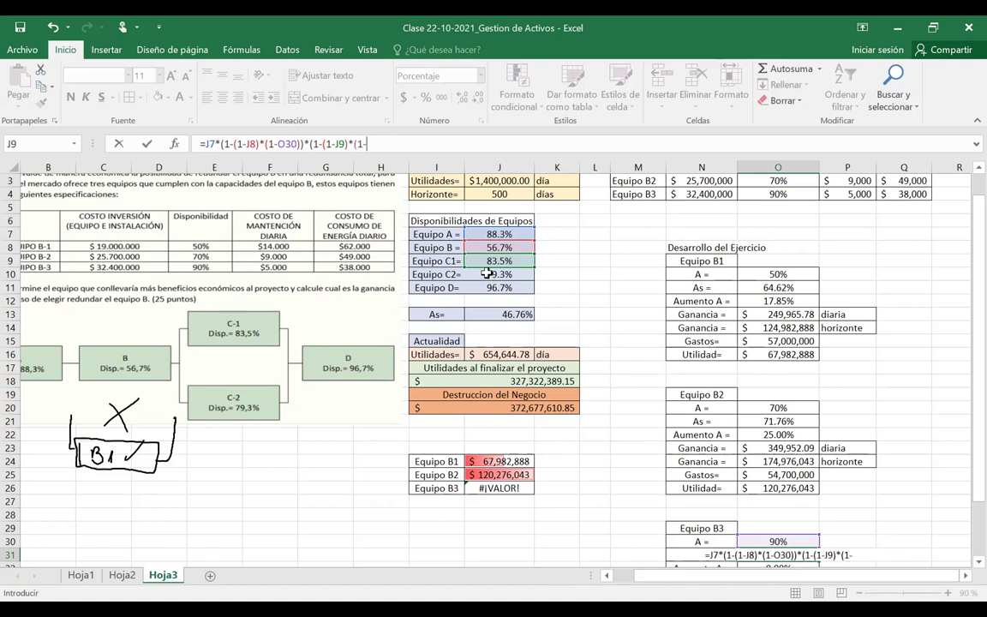
pyautogui.click(487, 273)
pyautogui.write('))*')
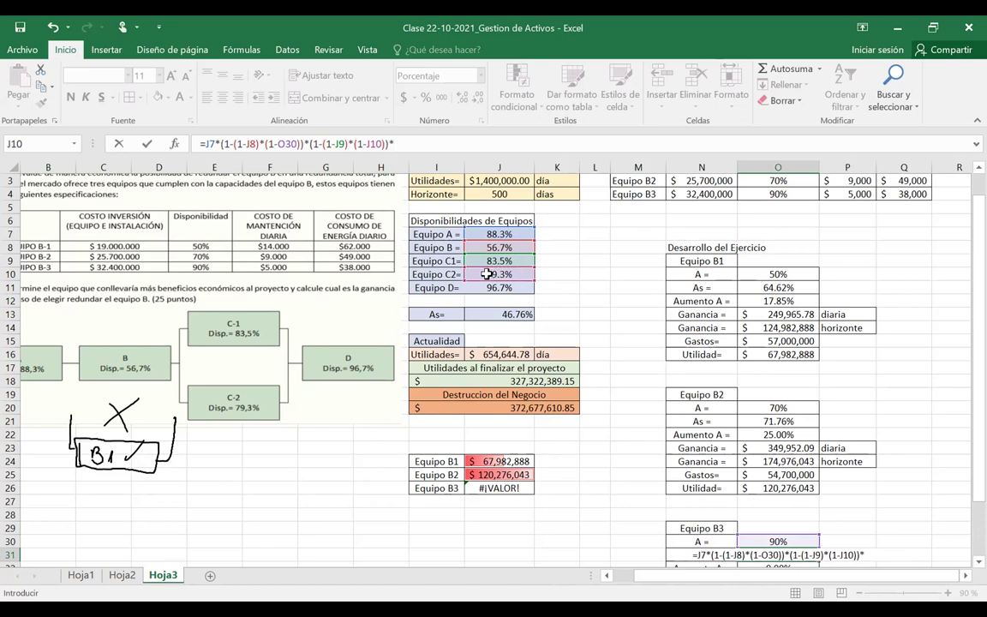
pyautogui.click(505, 288)
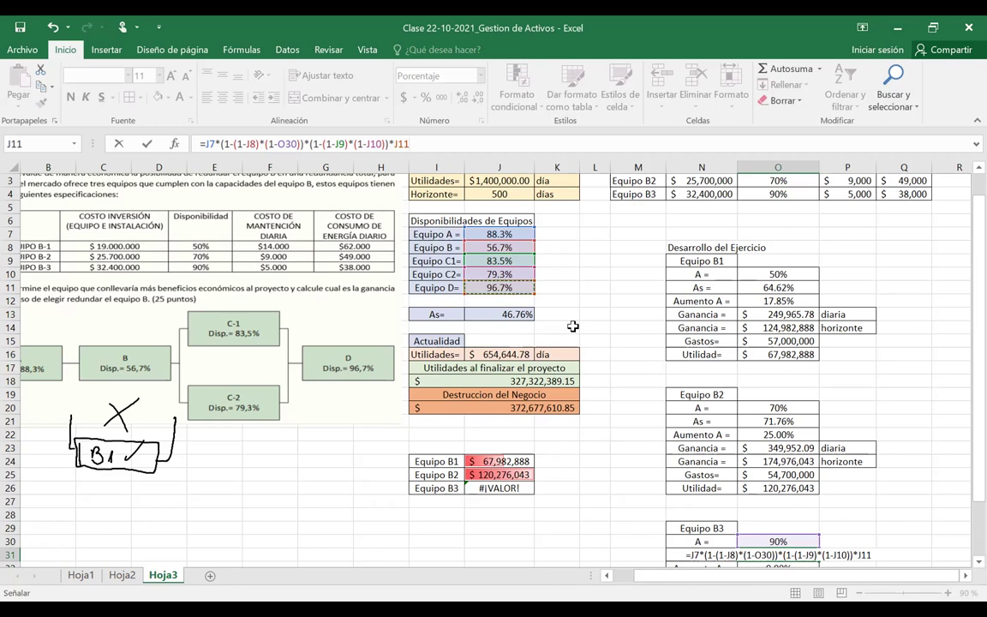
pyautogui.press('Return')
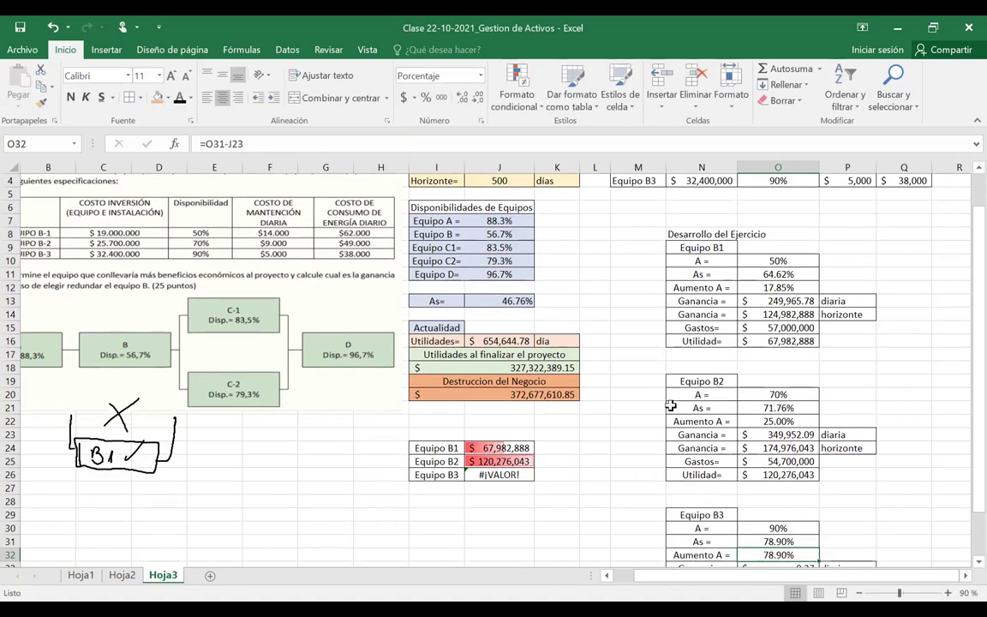
# - Correct the Equipo B3 availability increase in O32 to subtract the current system availability: =O31-J13
pyautogui.press('F2')
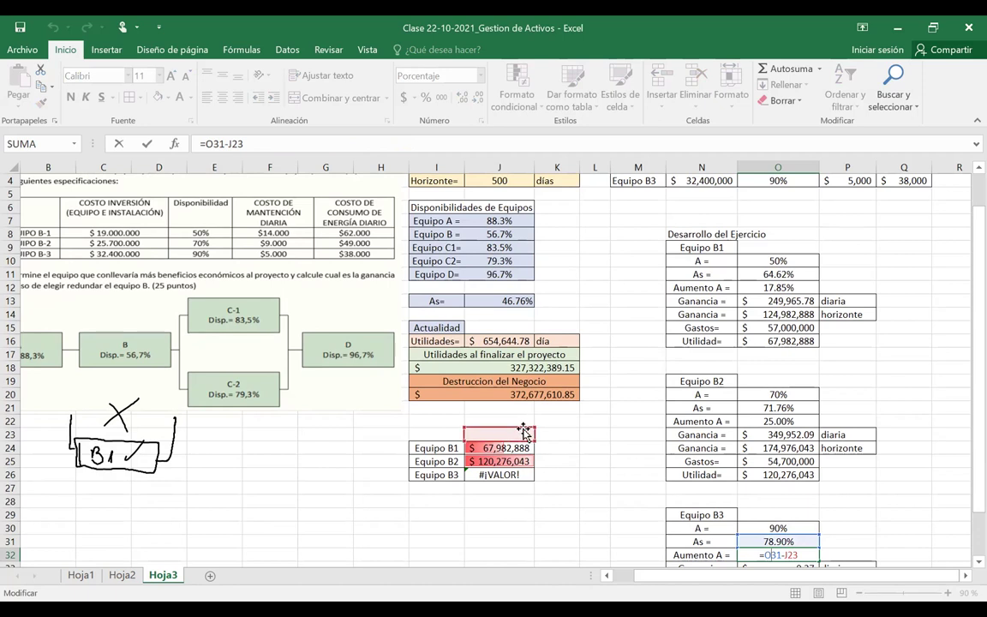
pyautogui.click(793, 528)
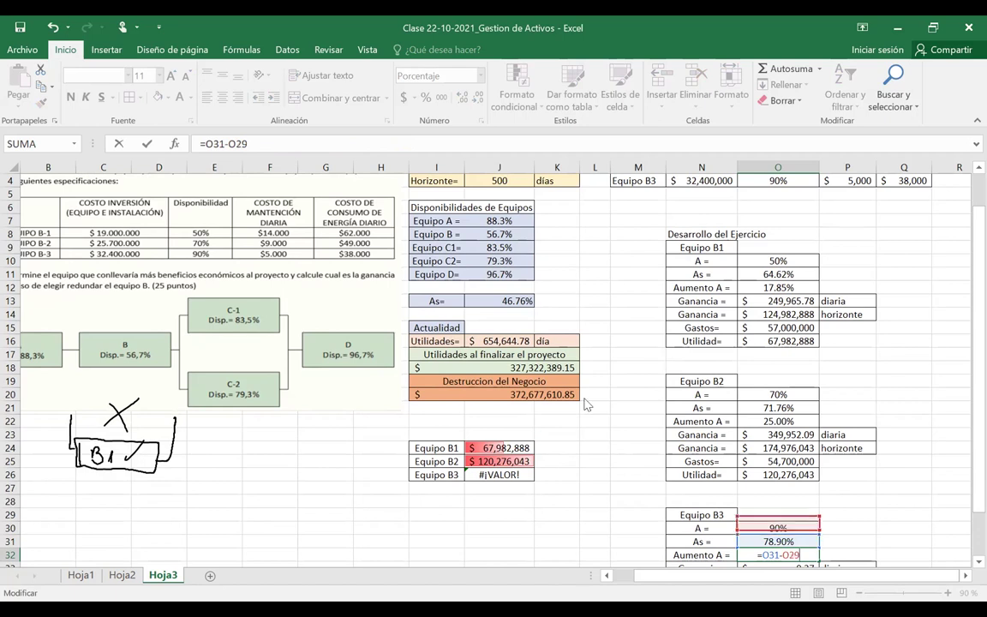
pyautogui.click(511, 304)
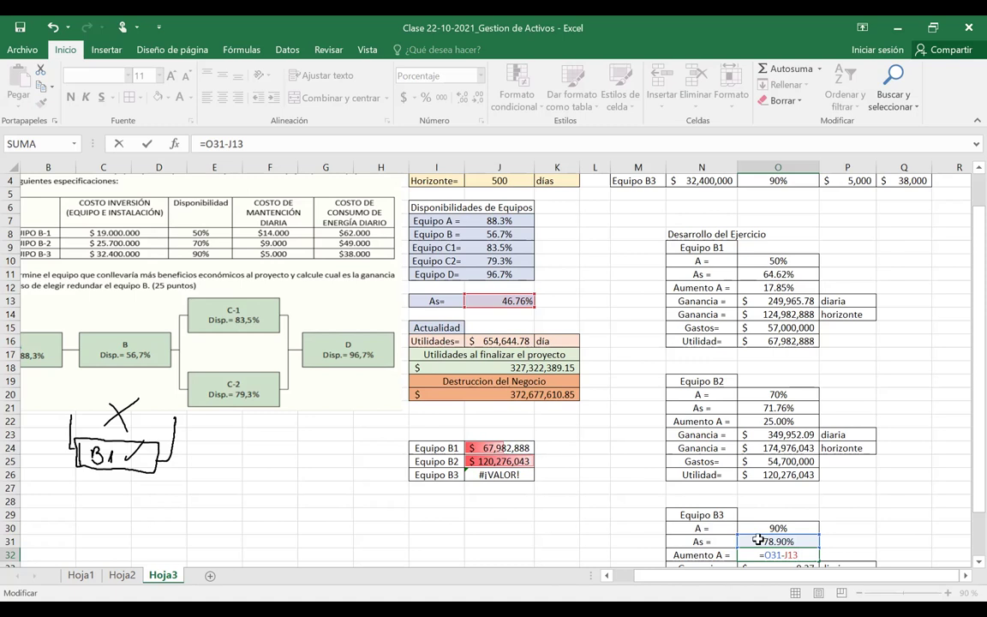
pyautogui.press('Return')
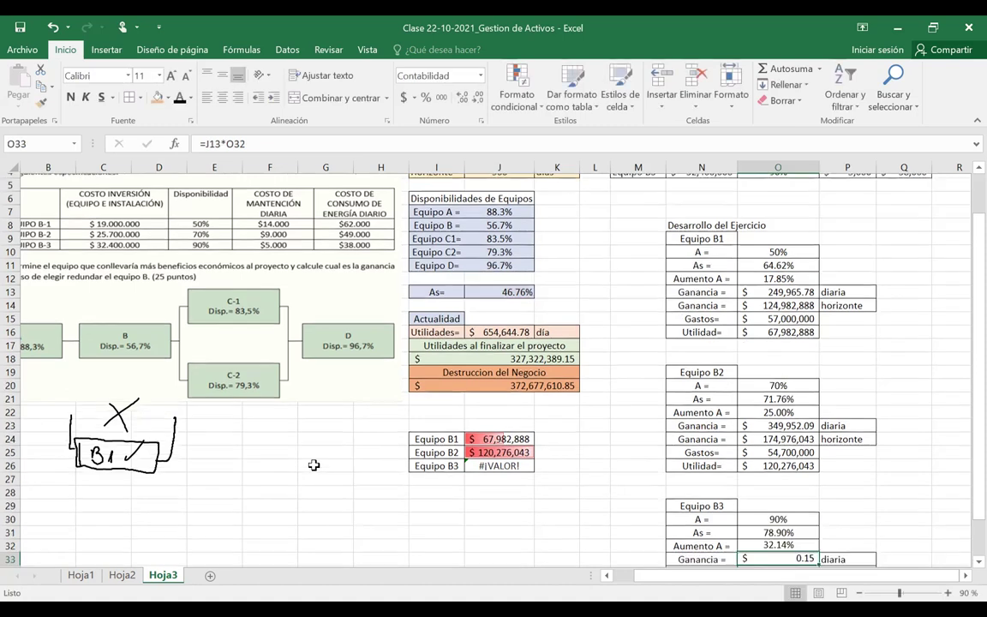
pyautogui.click(787, 543)
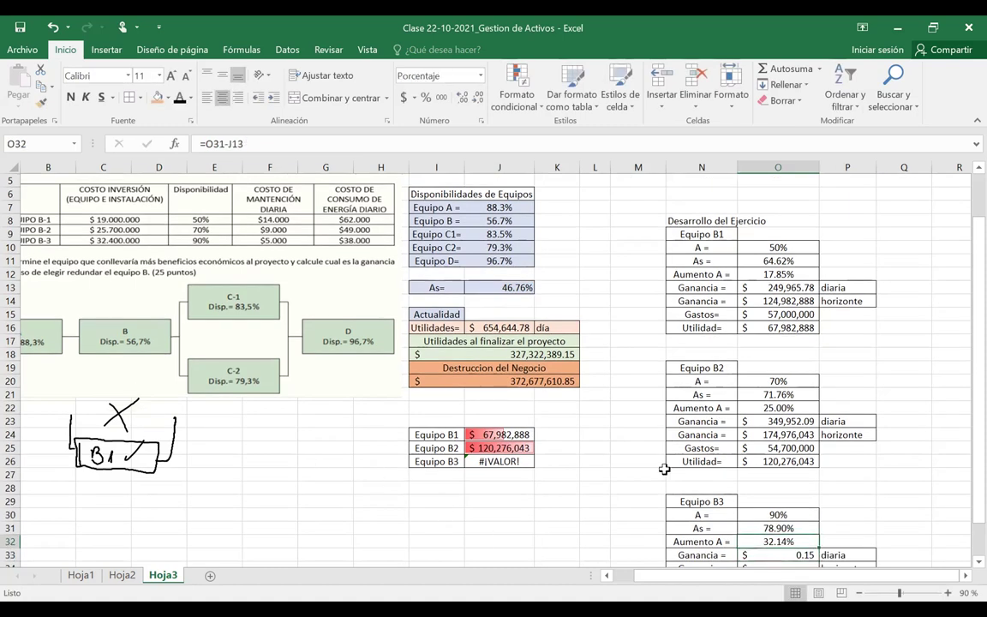
pyautogui.click(859, 593)
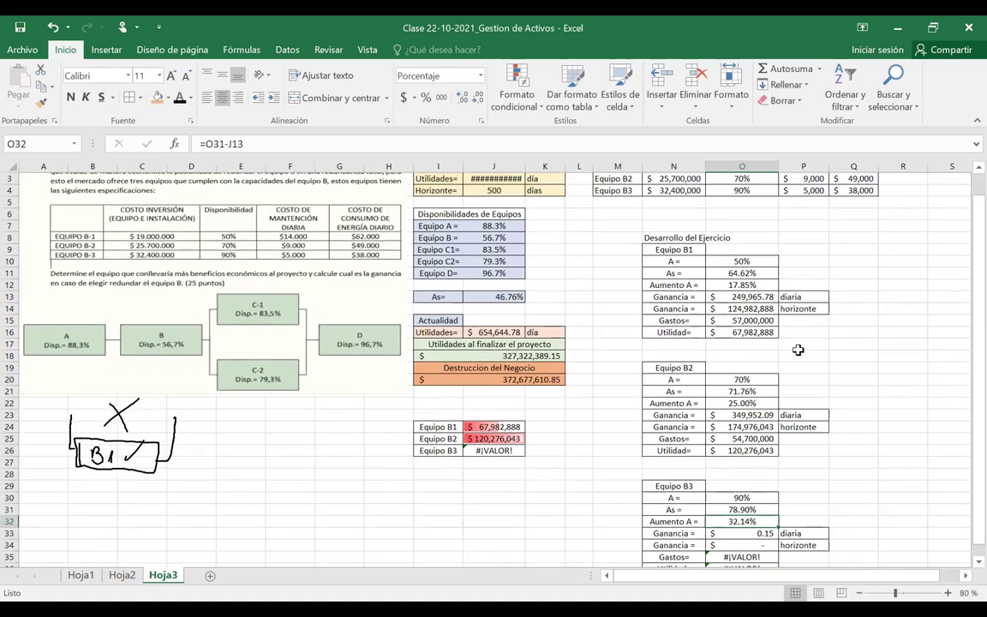
# - Widen column J to fit the daily utility amount and clear the handwritten B1 sketch below the process diagram
pyautogui.scroll(1, 798, 350)
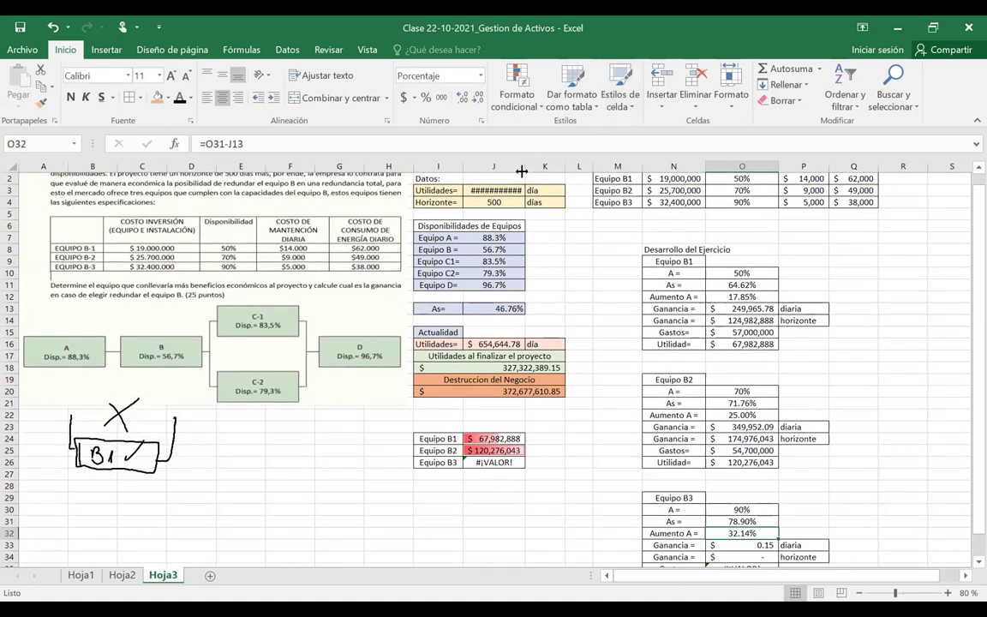
pyautogui.moveTo(527, 171); pyautogui.dragTo(539, 171)
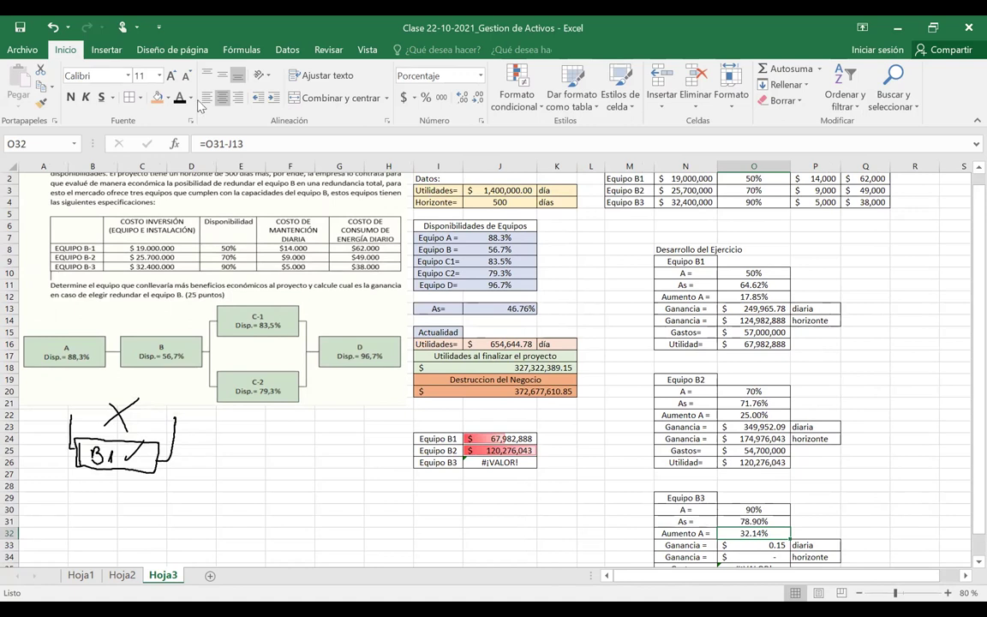
pyautogui.moveTo(66, 382)
pyautogui.mouseDown()
pyautogui.moveTo(73, 421)
pyautogui.moveTo(112, 403)
pyautogui.moveTo(155, 403)
pyautogui.mouseUp()
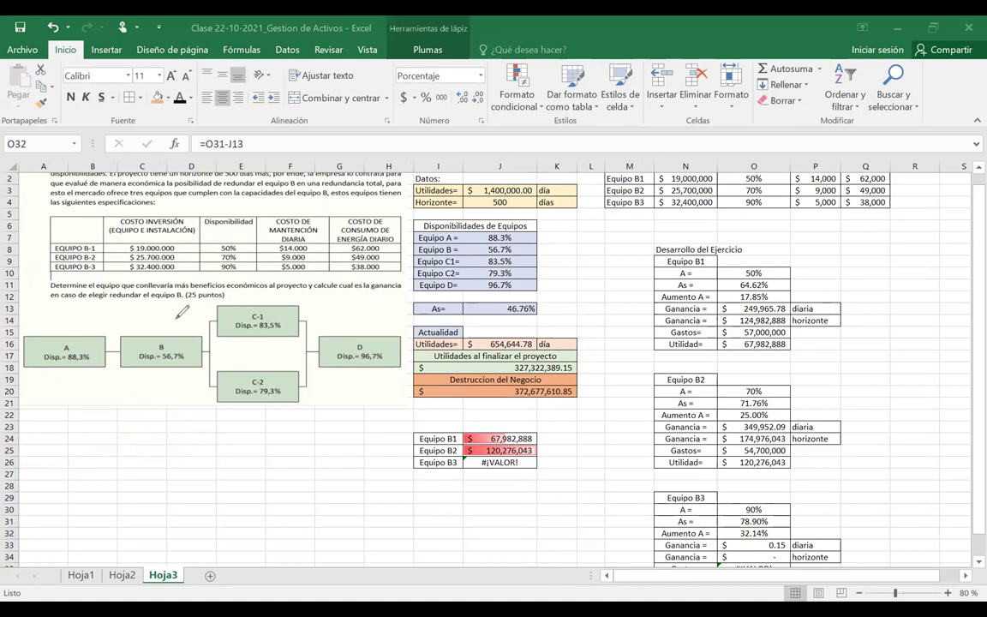
# - Sketch a B3 block parallel to block B, mark the Equipo B3 availability increase in O32 with ink, and clear the ink
pyautogui.moveTo(117, 350)
pyautogui.mouseDown()
pyautogui.moveTo(127, 380)
pyautogui.moveTo(192, 399)
pyautogui.mouseUp()
pyautogui.moveTo(129, 373)
pyautogui.mouseDown()
pyautogui.moveTo(166, 393)
pyautogui.moveTo(206, 348)
pyautogui.mouseUp()
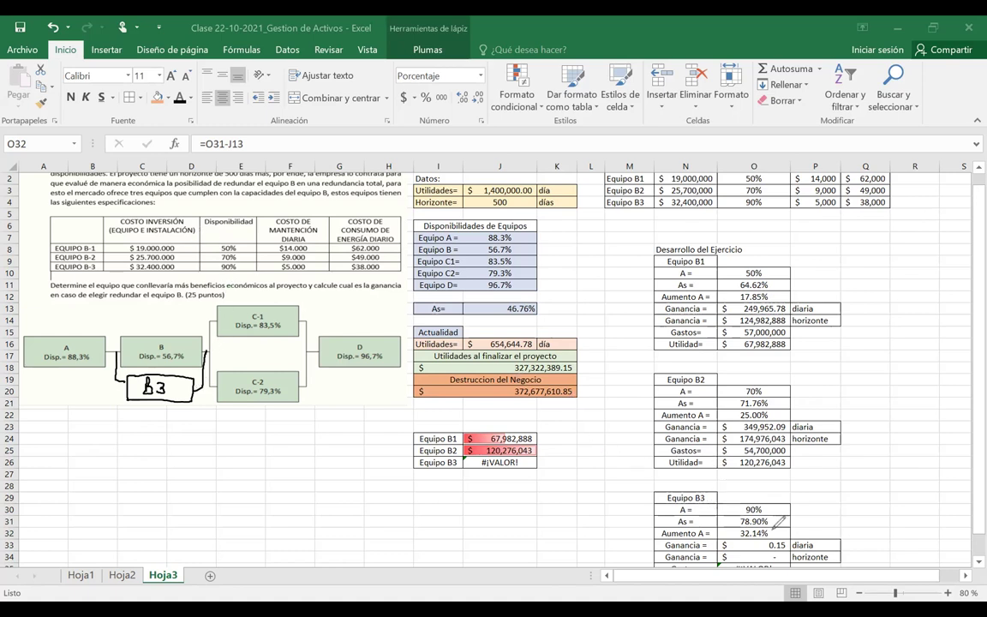
pyautogui.moveTo(773, 531); pyautogui.dragTo(806, 512)
pyautogui.moveTo(724, 533); pyautogui.dragTo(739, 532)
pyautogui.moveTo(743, 526)
pyautogui.mouseDown()
pyautogui.moveTo(748, 520)
pyautogui.moveTo(734, 538)
pyautogui.mouseUp()
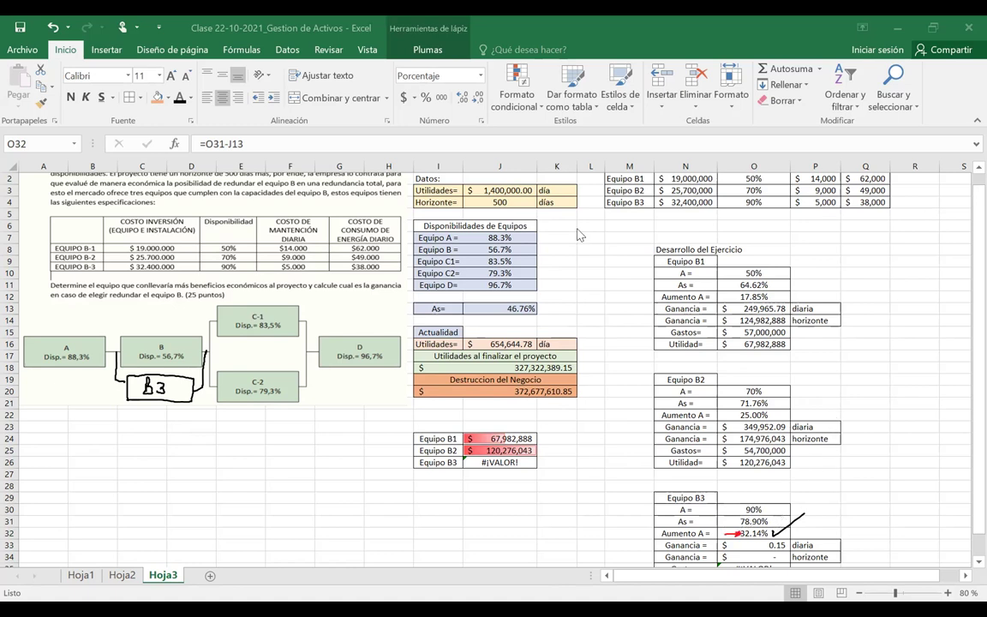
pyautogui.press('Escape')
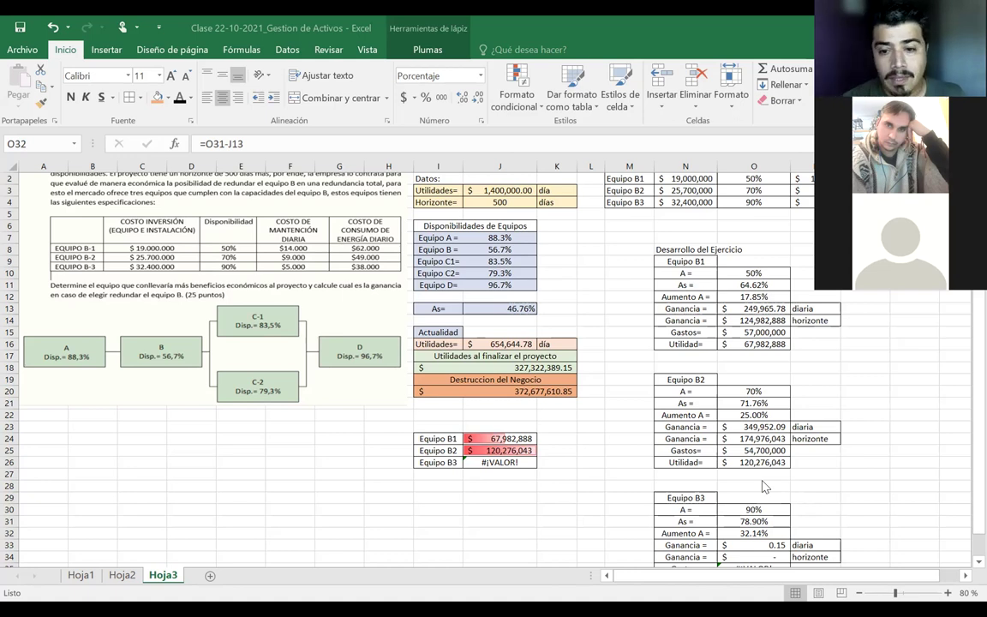
# - Correct the Equipo B3 daily gain in O33 to multiply the daily utility by the availability increase: =J3*O32
pyautogui.click(754, 545)
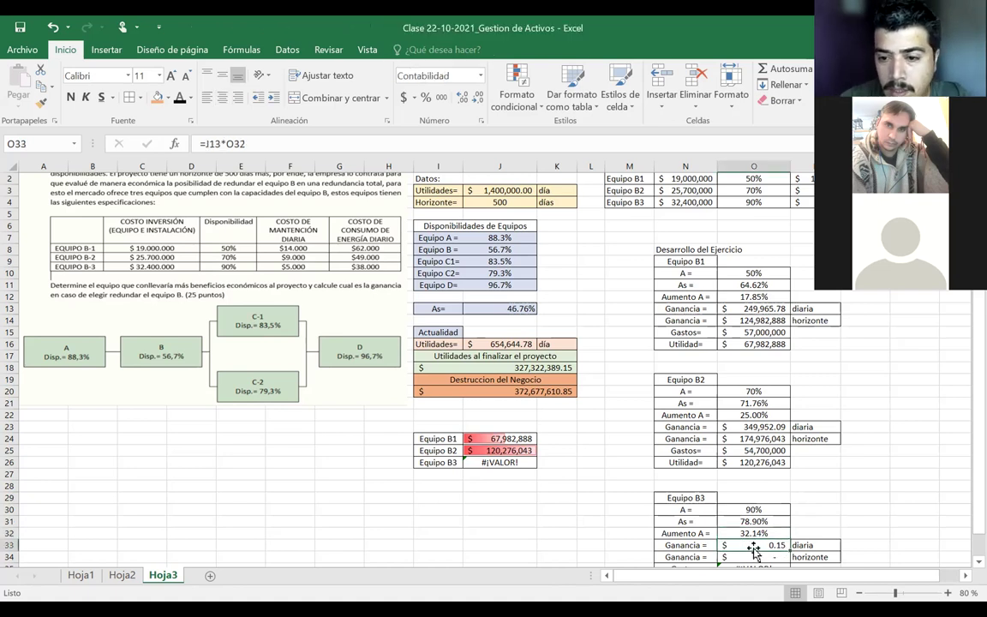
pyautogui.doubleClick(755, 544)
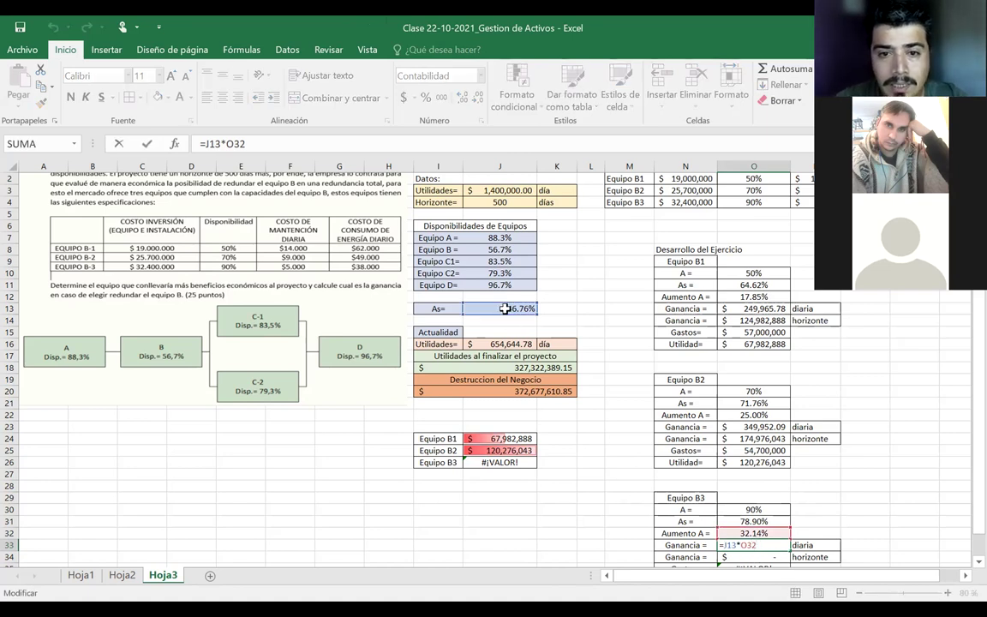
pyautogui.moveTo(506, 306); pyautogui.dragTo(498, 197)
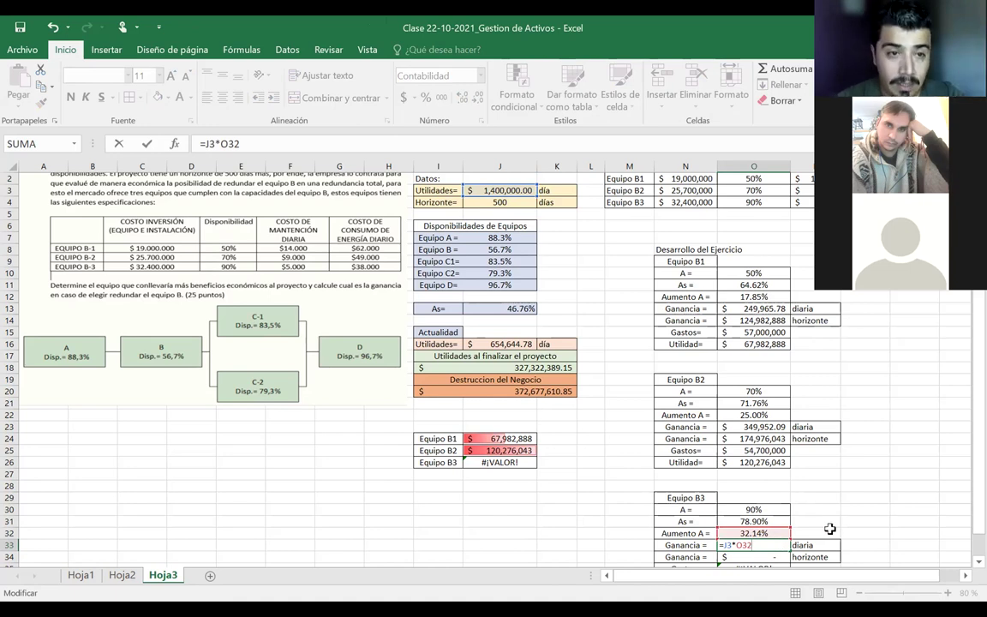
pyautogui.press('Return')
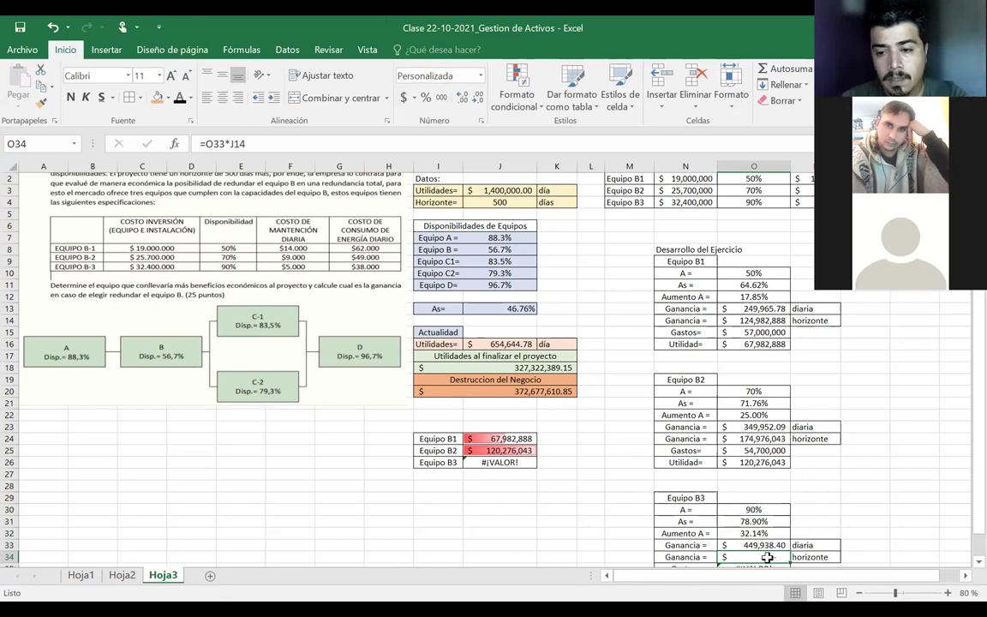
pyautogui.press('Up')
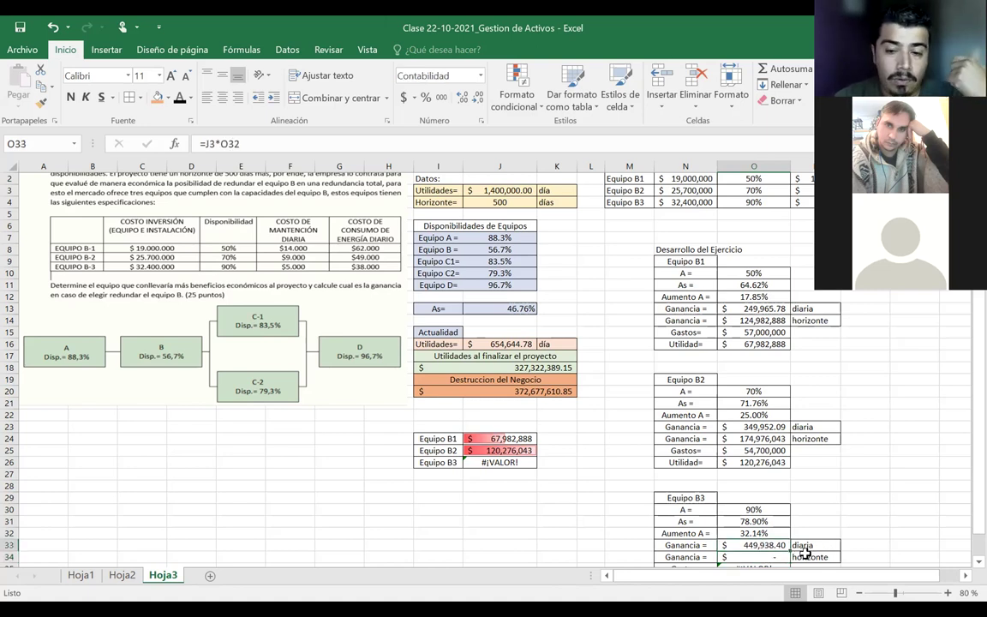
# - Rewrite the Equipo B3 horizon gain in O34 as the daily gain times the project horizon: =O33*J4
pyautogui.click(747, 557)
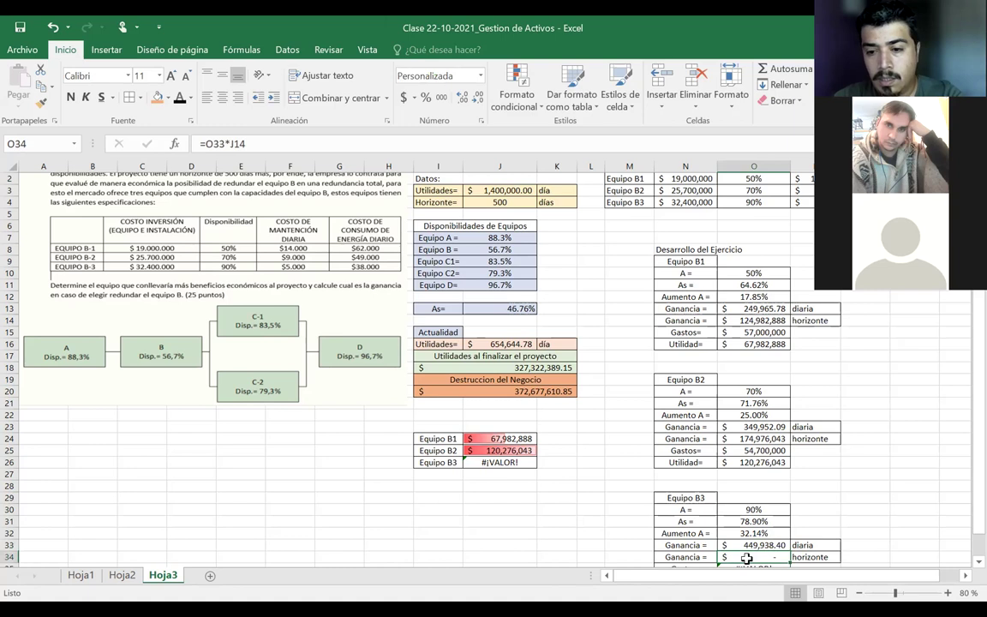
pyautogui.write('=')
pyautogui.click(768, 544)
pyautogui.write('*')
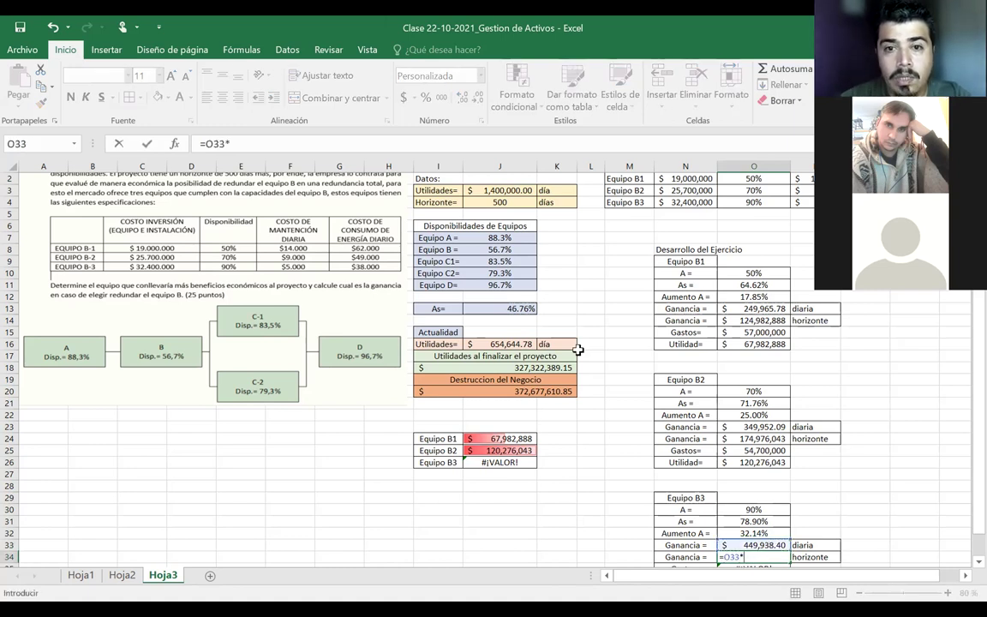
pyautogui.click(500, 202)
pyautogui.press('Return')
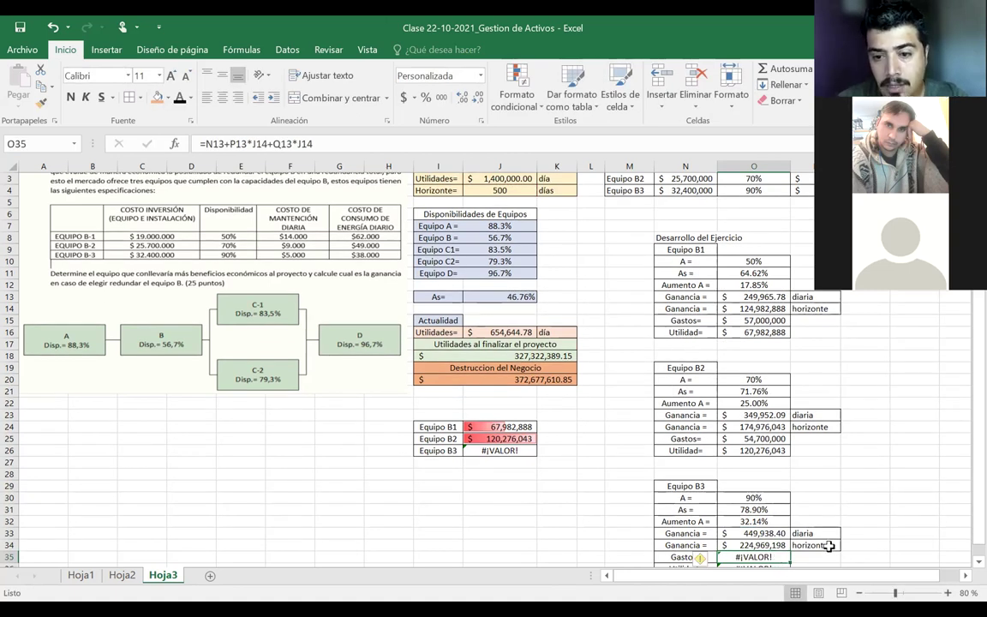
# - Correct the Equipo B3 expenses formula in O35 to use its own investment, maintenance and consumption costs: =N4+P4*J4+Q4*J4
pyautogui.doubleClick(754, 558)
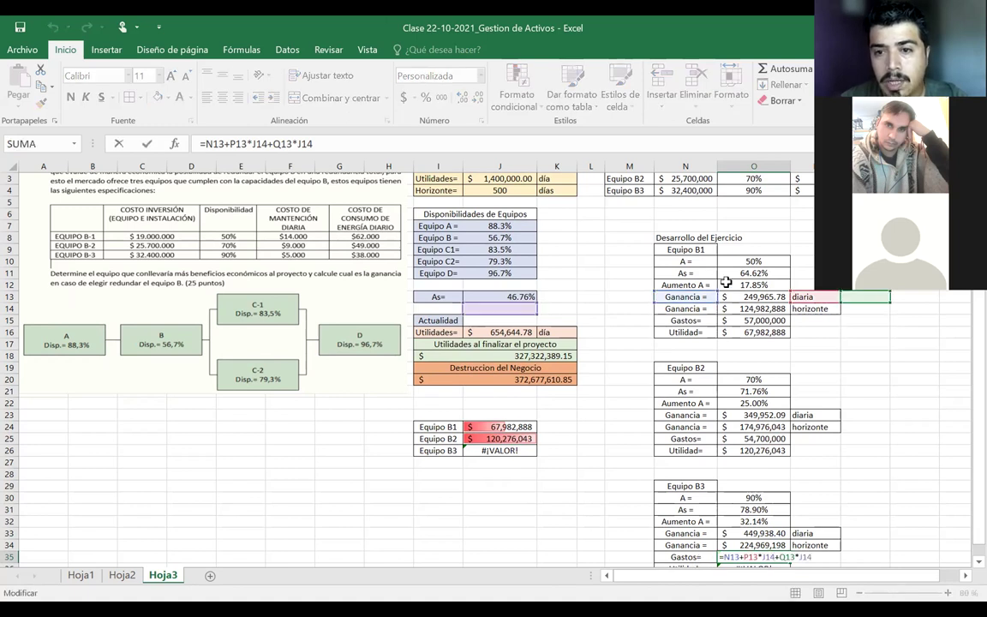
pyautogui.moveTo(703, 291); pyautogui.dragTo(685, 248)
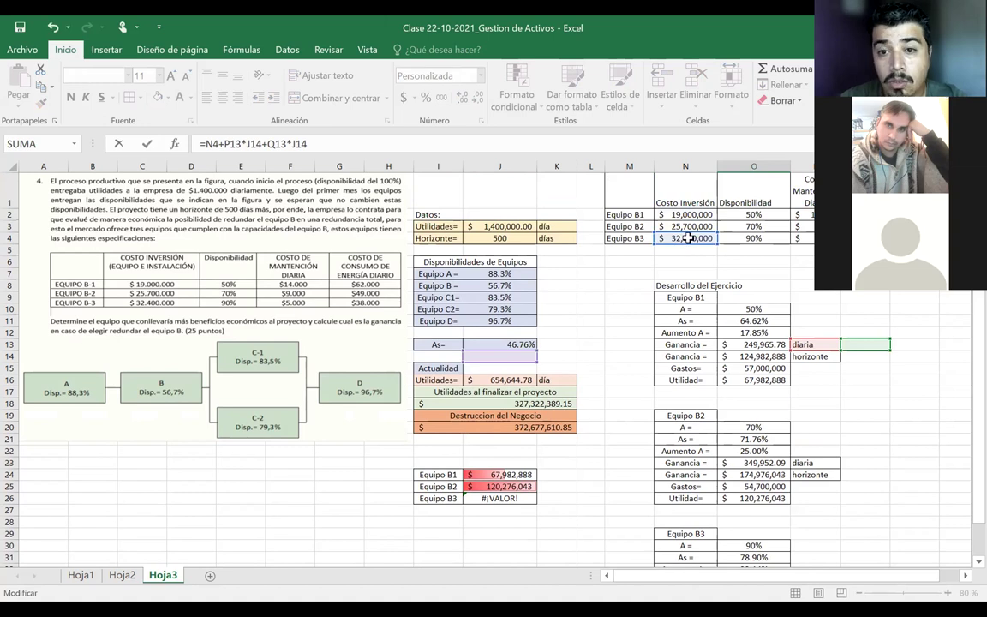
pyautogui.moveTo(818, 343); pyautogui.dragTo(816, 238)
pyautogui.moveTo(477, 350); pyautogui.dragTo(505, 244)
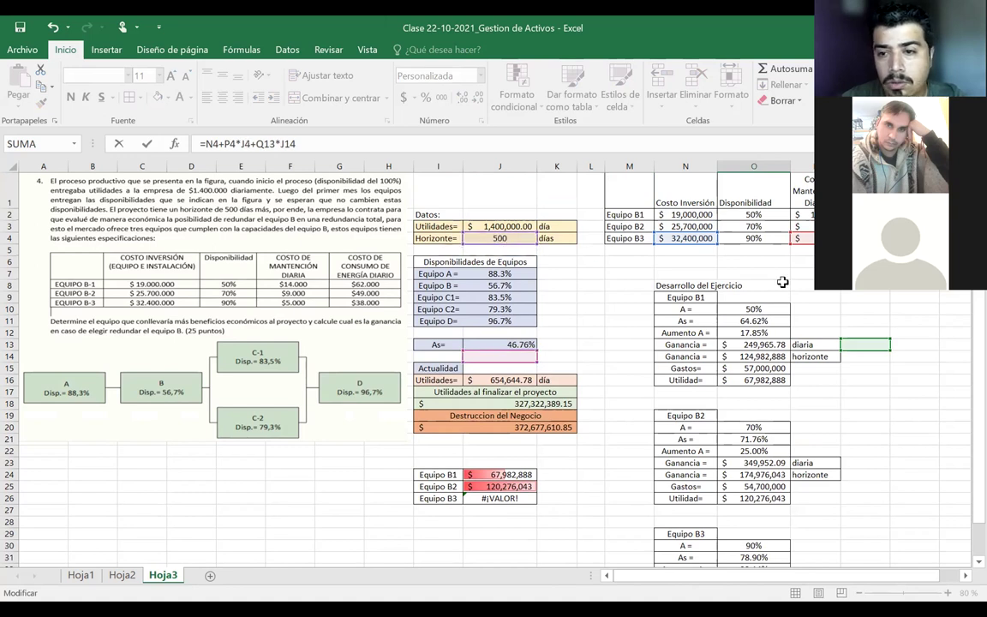
pyautogui.moveTo(875, 342); pyautogui.dragTo(875, 274)
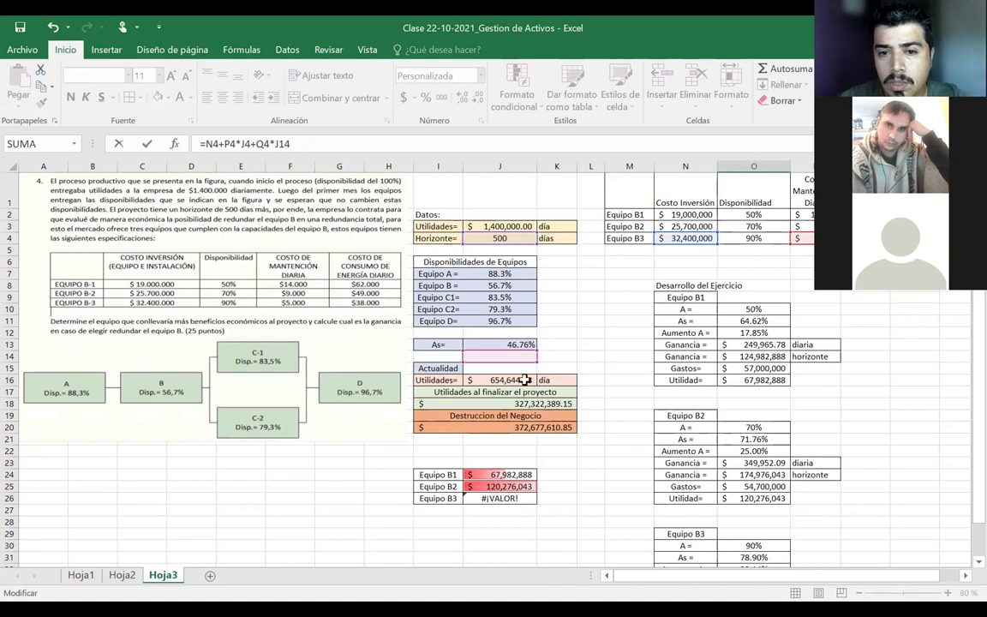
pyautogui.moveTo(462, 350); pyautogui.dragTo(497, 250)
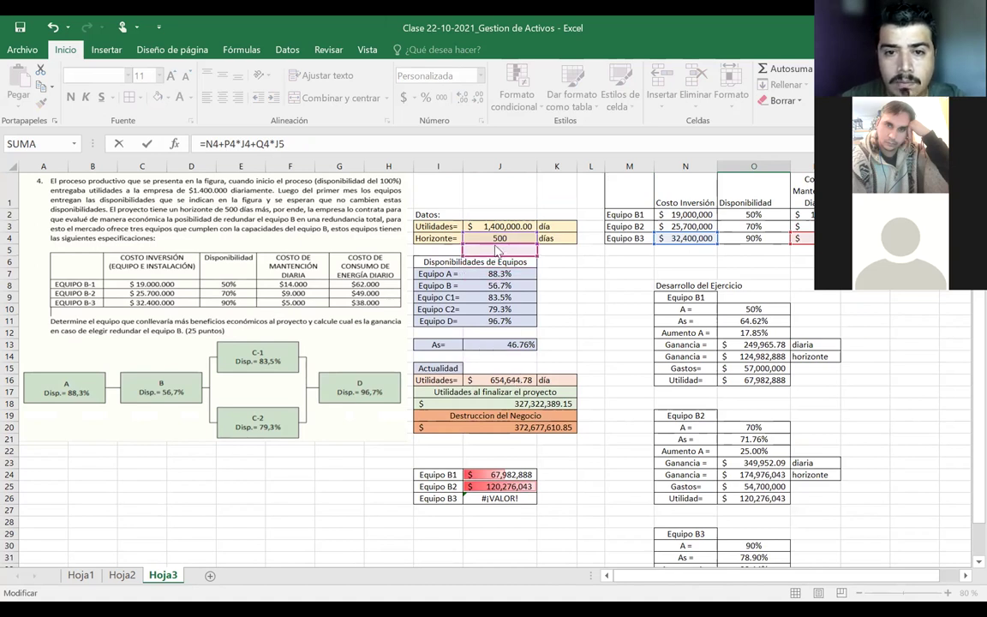
pyautogui.press('Return')
pyautogui.scroll(-1, 444, 214)
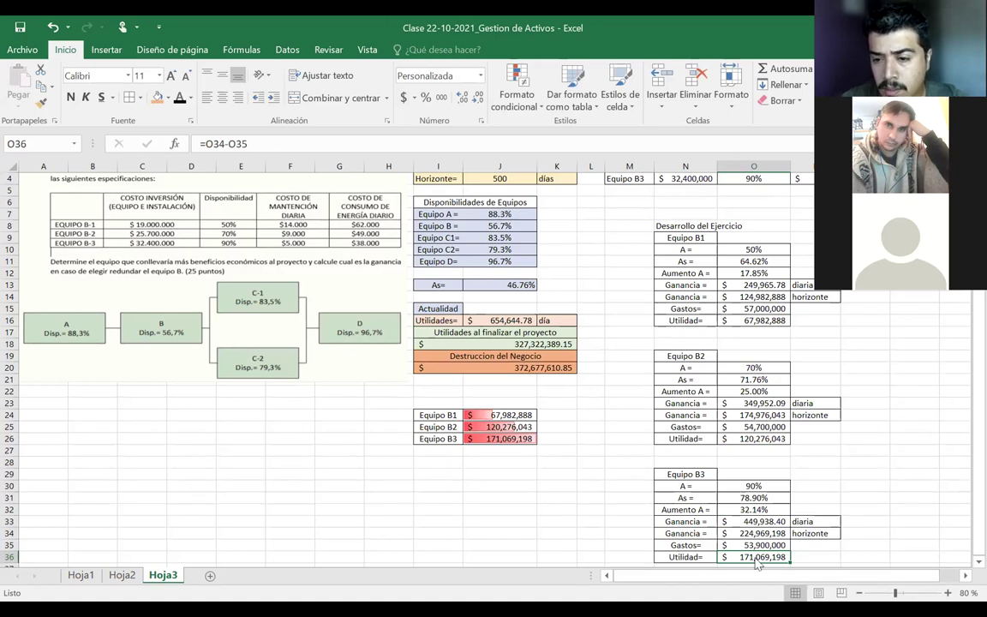
pyautogui.moveTo(756, 556); pyautogui.dragTo(688, 557)
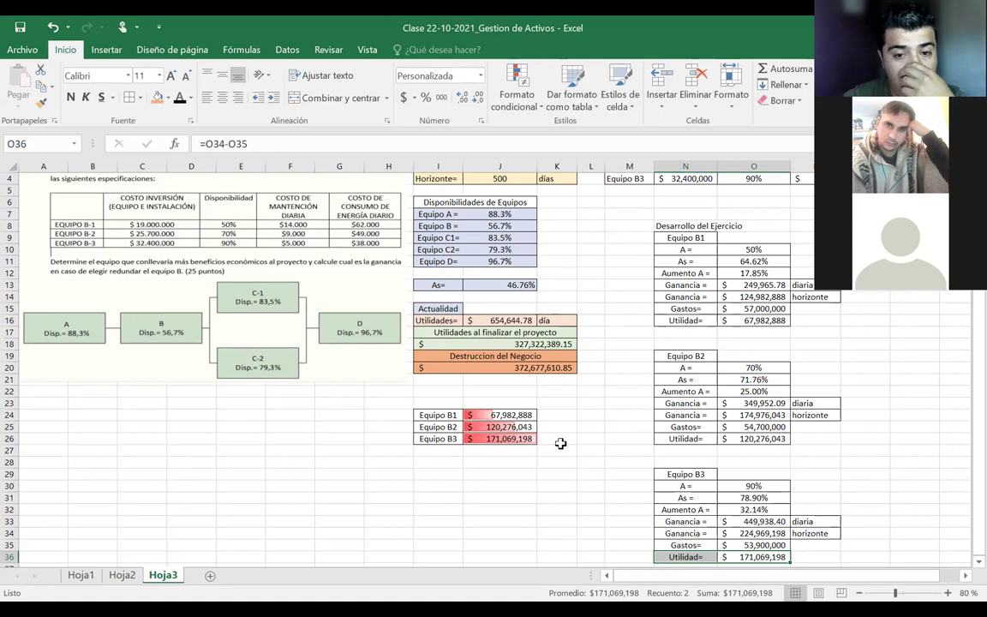
# - Merge and center each utility summary amount across columns J to L in rows 24, 25 and 26
pyautogui.moveTo(495, 414)
pyautogui.mouseDown()
pyautogui.moveTo(590, 414)
pyautogui.moveTo(501, 427)
pyautogui.mouseUp()
pyautogui.click(334, 98)
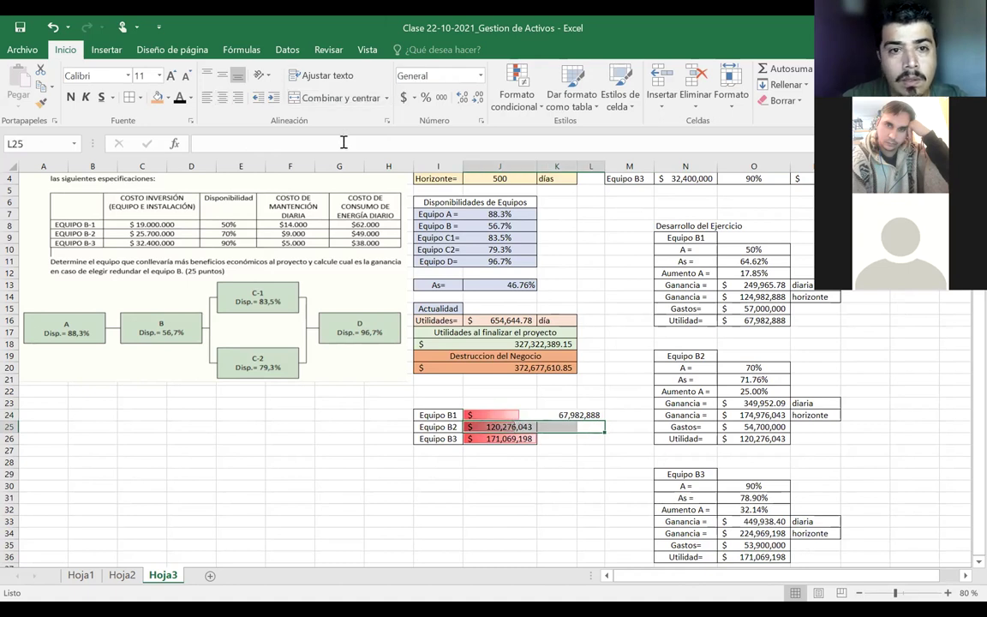
pyautogui.click(336, 101)
pyautogui.moveTo(591, 439); pyautogui.dragTo(501, 439)
pyautogui.click(311, 99)
pyautogui.click(519, 496)
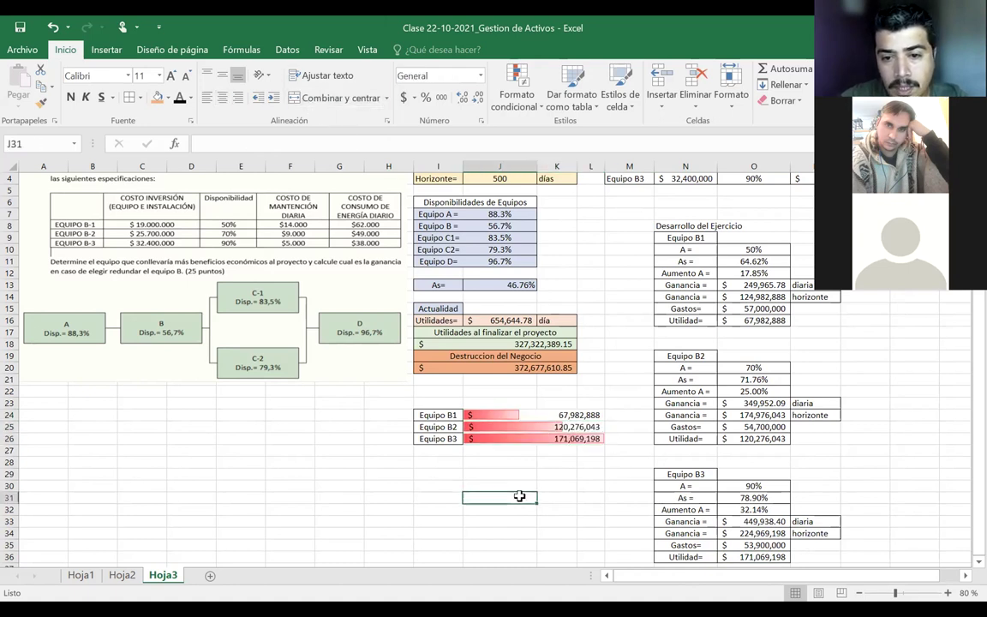
pyautogui.rightClick(520, 496)
pyautogui.press('Escape')
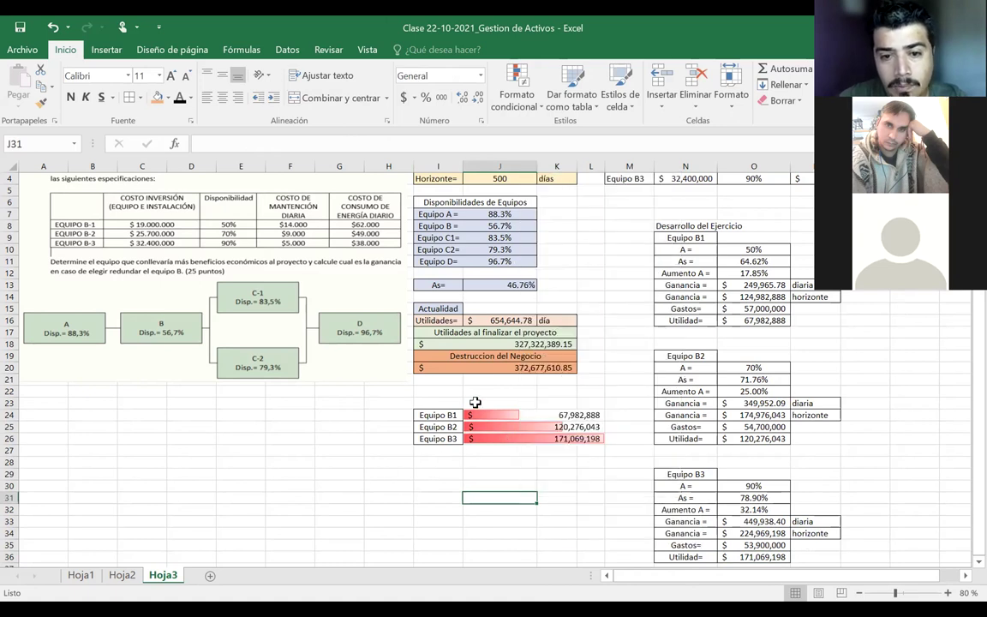
# - Apply cell borders to the whole utility summary table, I24:L26
pyautogui.click(474, 415)
pyautogui.moveTo(474, 415); pyautogui.dragTo(438, 439)
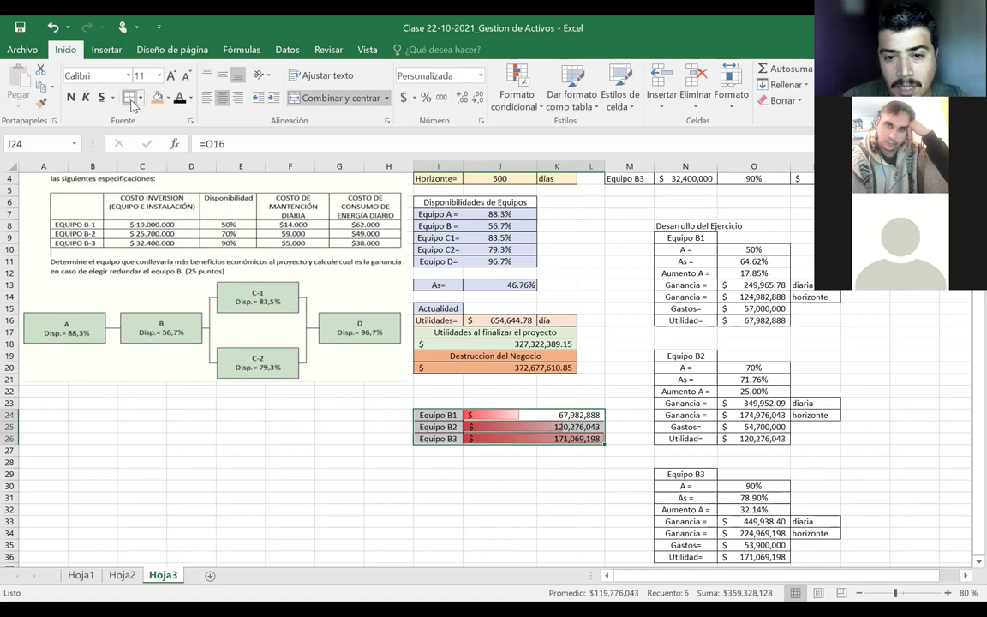
pyautogui.click(630, 498)
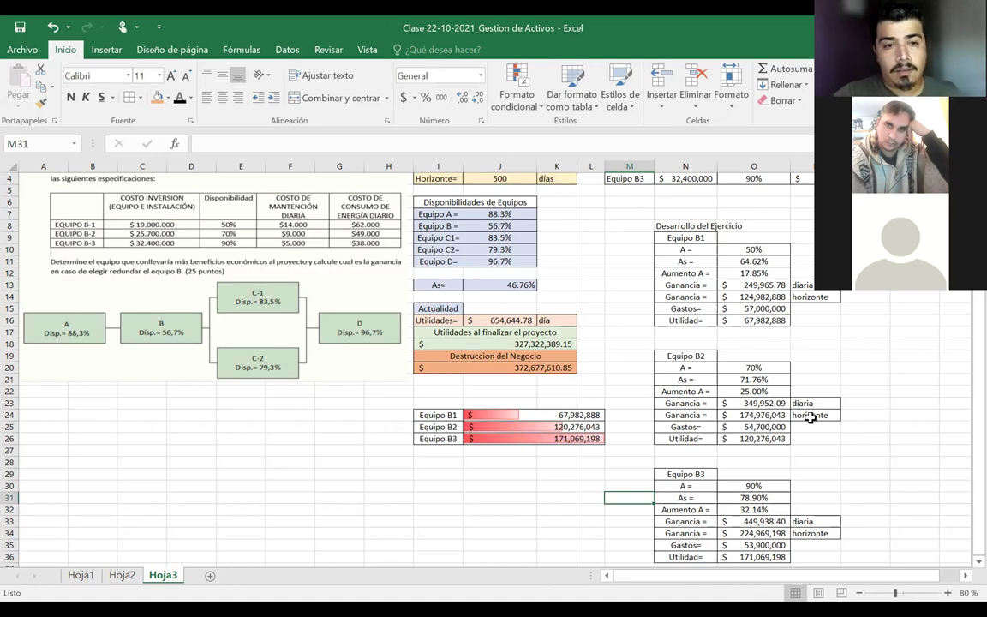
# - Set the daily utility in J3 to 1100000
pyautogui.scroll(1, 619, 307)
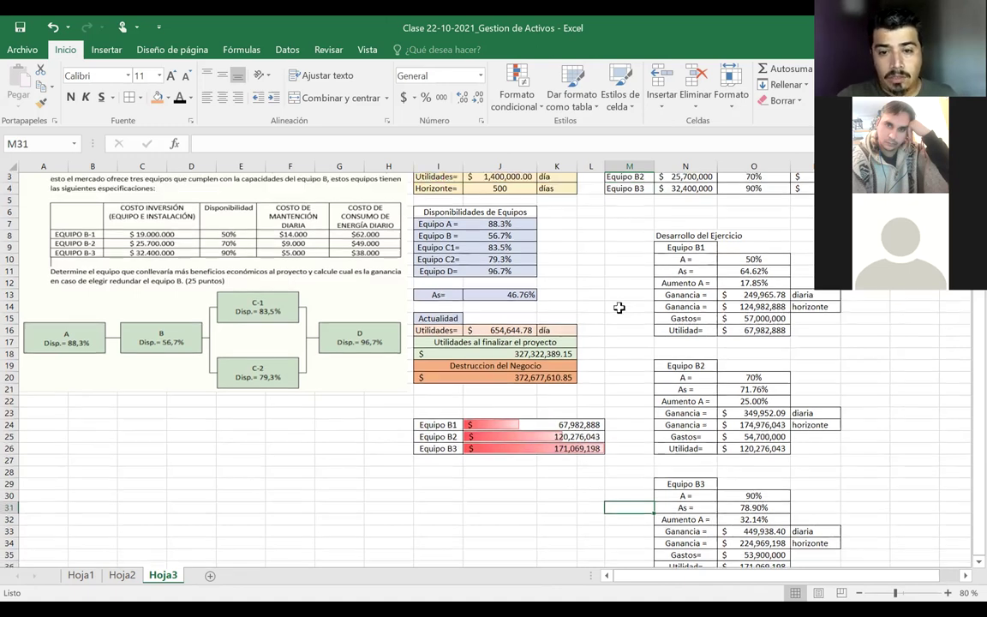
pyautogui.scroll(1, 618, 307)
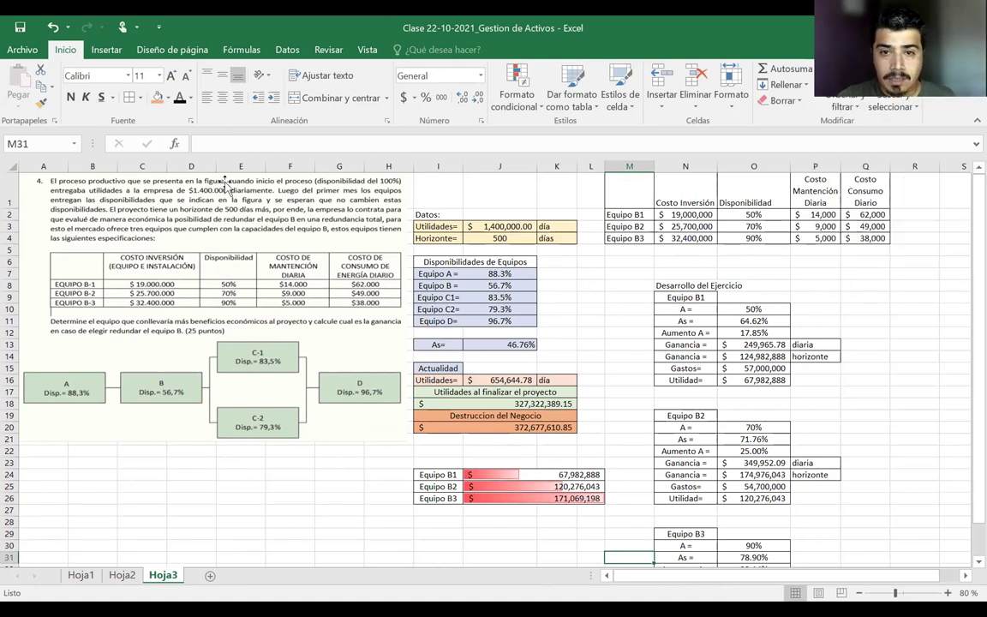
pyautogui.click(486, 226)
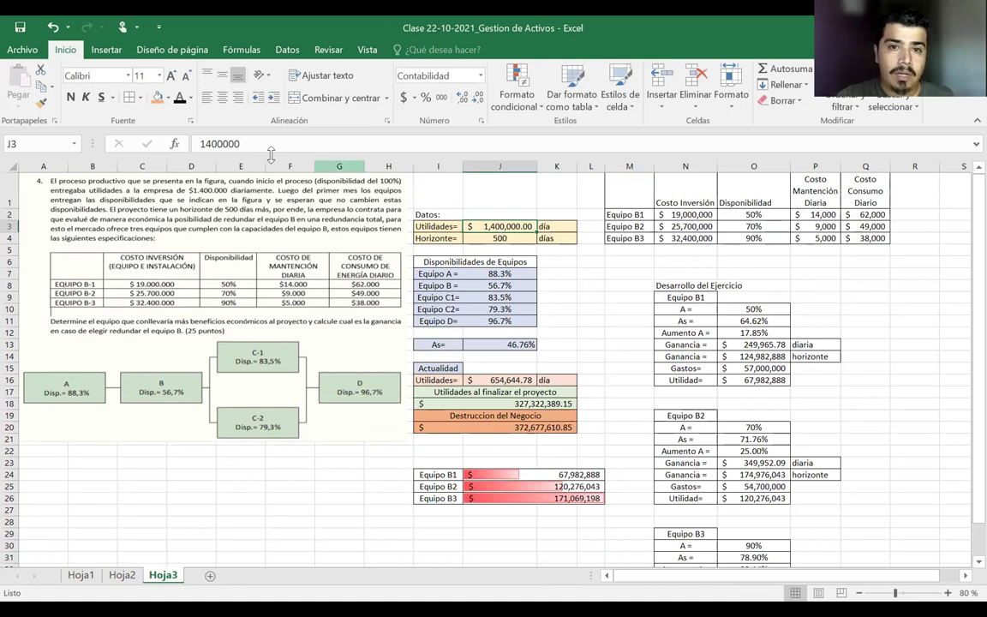
pyautogui.doubleClick(503, 226)
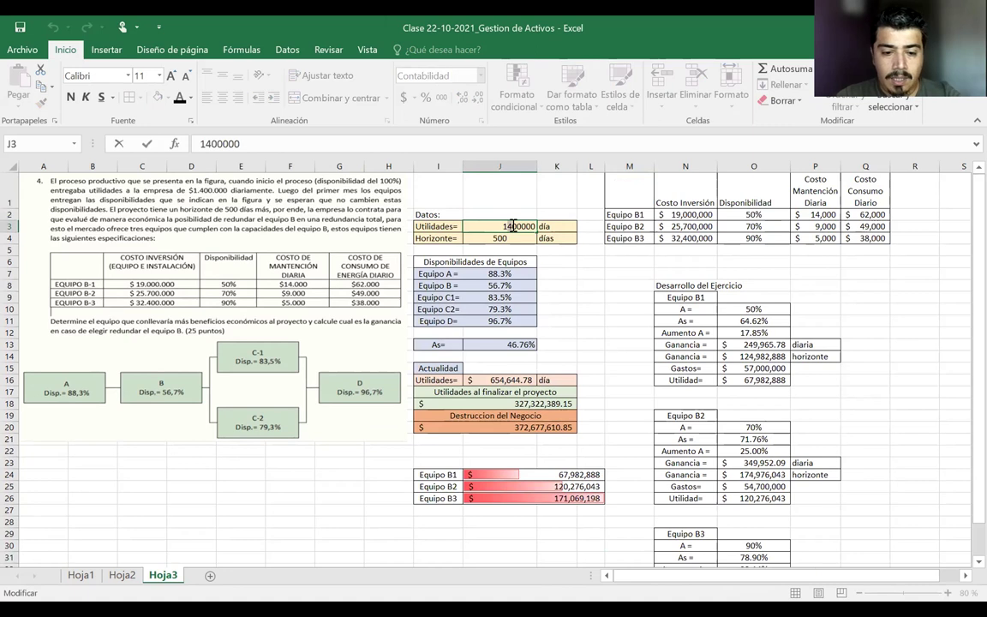
pyautogui.click(508, 226)
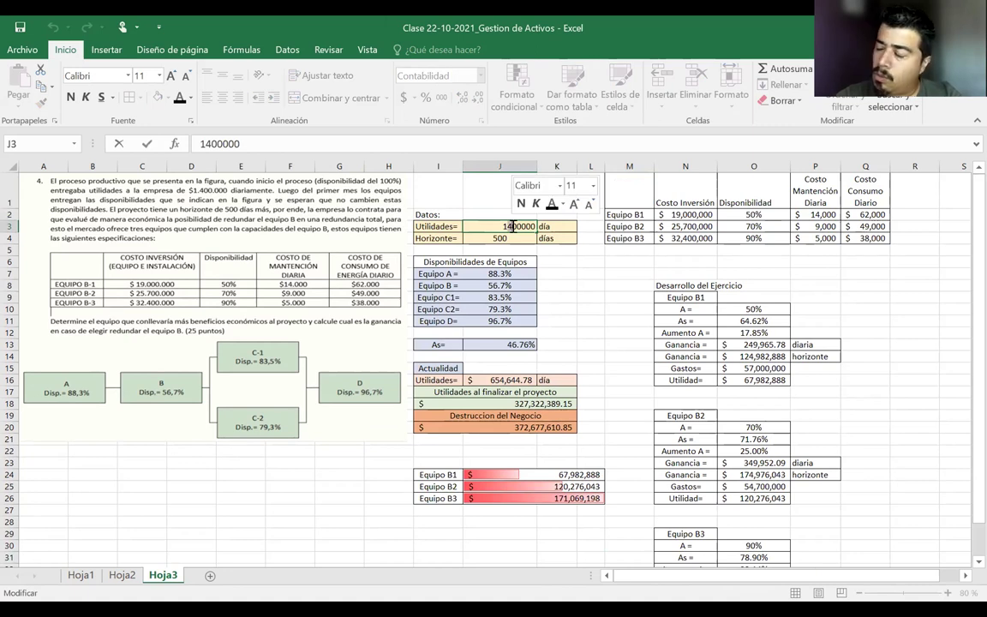
pyautogui.write('1')
pyautogui.press('Return')
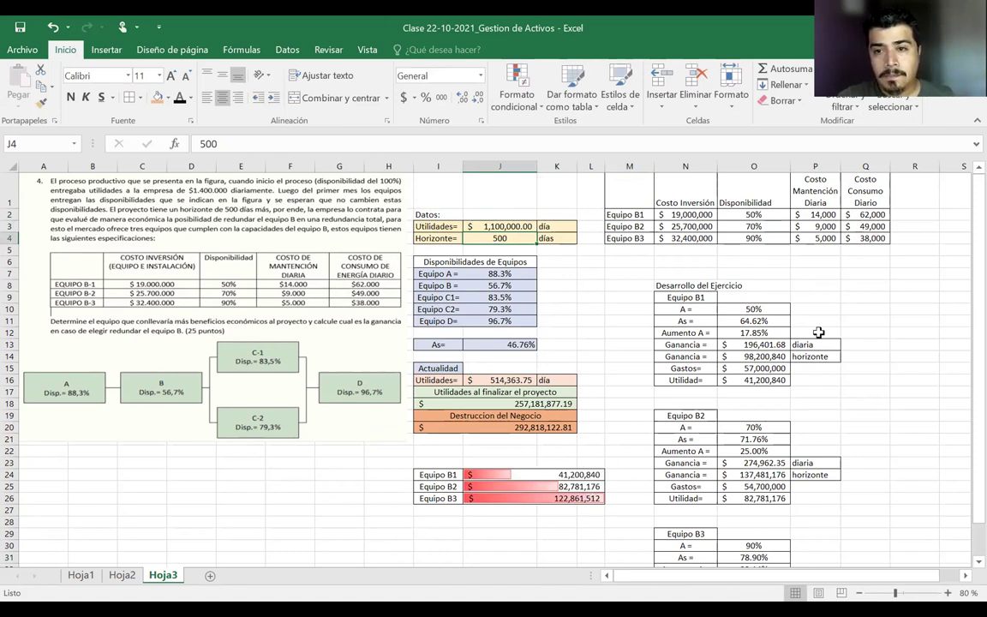
# - Set the Equipo B3 daily consumption cost in Q4 to 49000
pyautogui.click(865, 239)
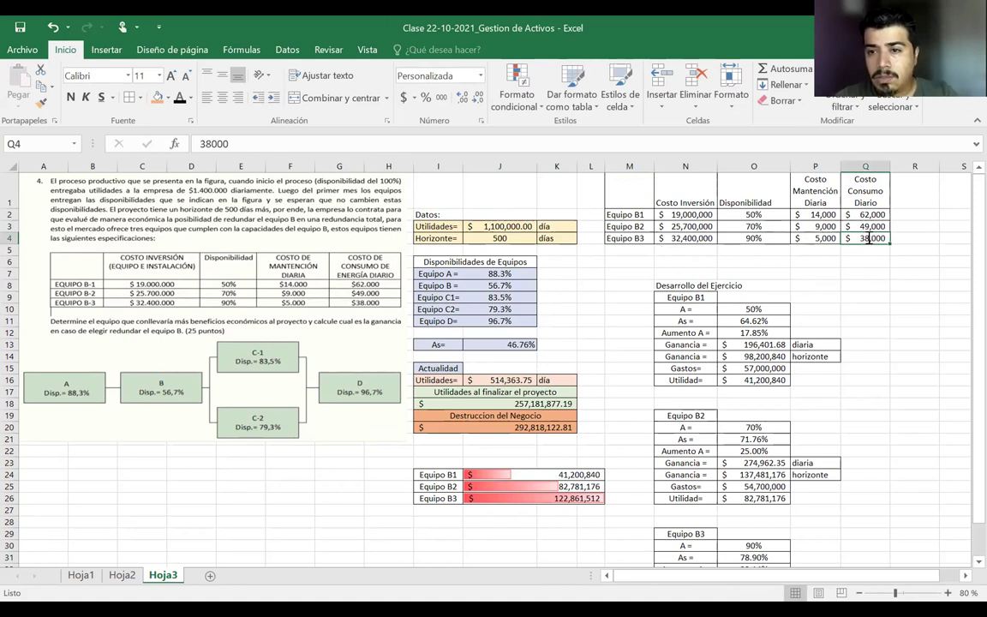
pyautogui.doubleClick(869, 238)
pyautogui.moveTo(858, 239); pyautogui.dragTo(860, 317)
pyautogui.write('4')
pyautogui.press('Return')
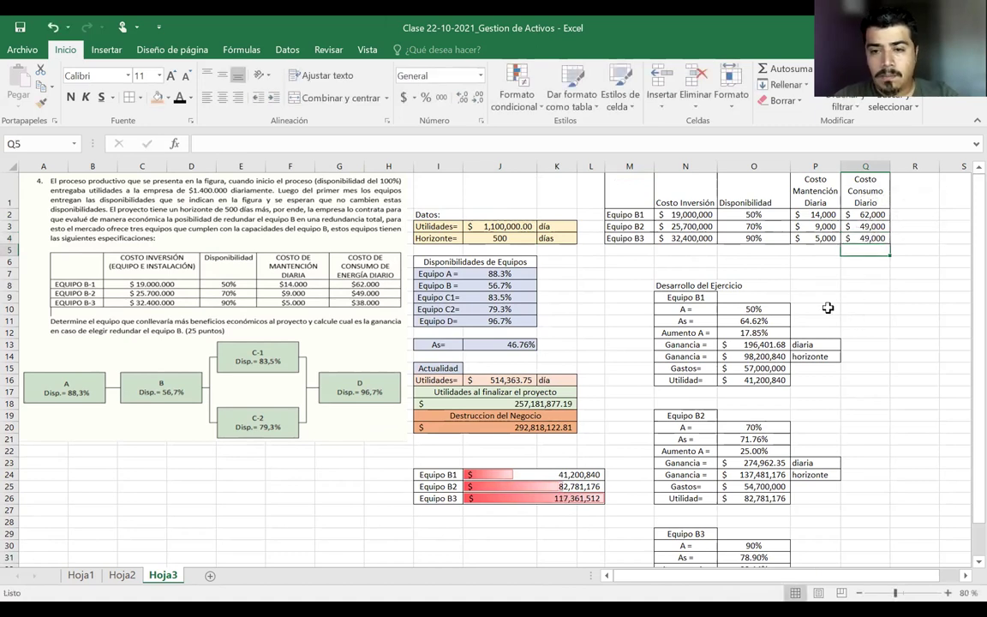
# - Set the Equipo B3 daily maintenance cost in P4 to 9000
pyautogui.click(818, 239)
pyautogui.doubleClick(817, 245)
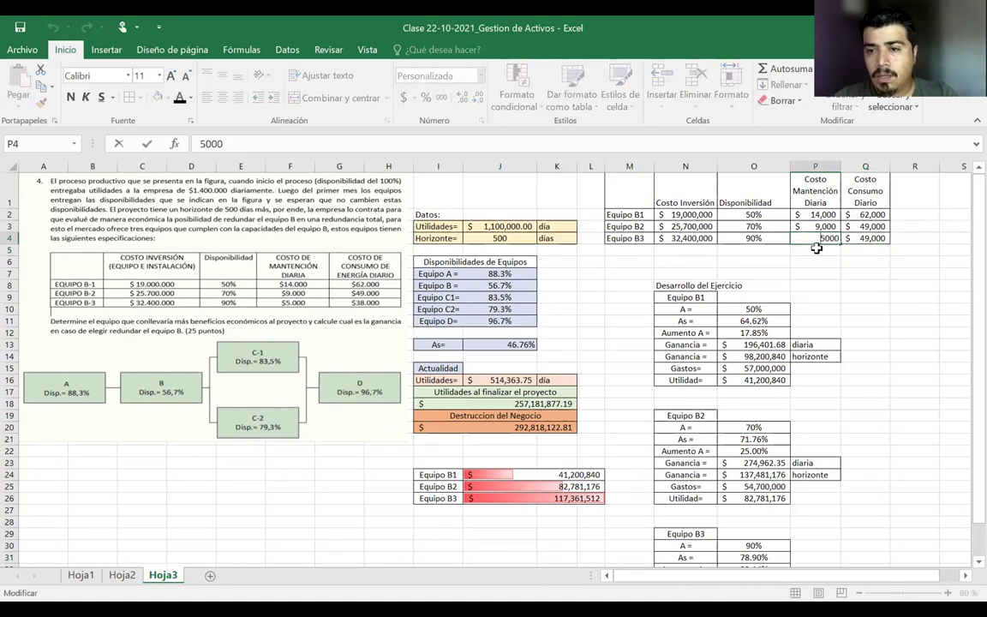
pyautogui.press('BackSpace')
pyautogui.write('9,')
pyautogui.press('Return')
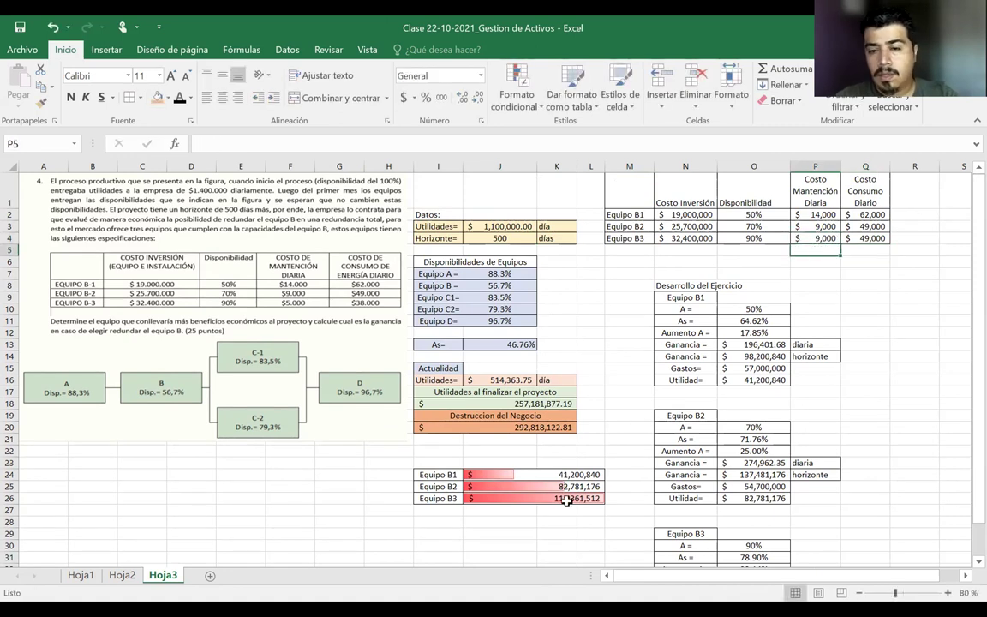
# - Set the project horizon in J4 to 400 days
pyautogui.click(492, 237)
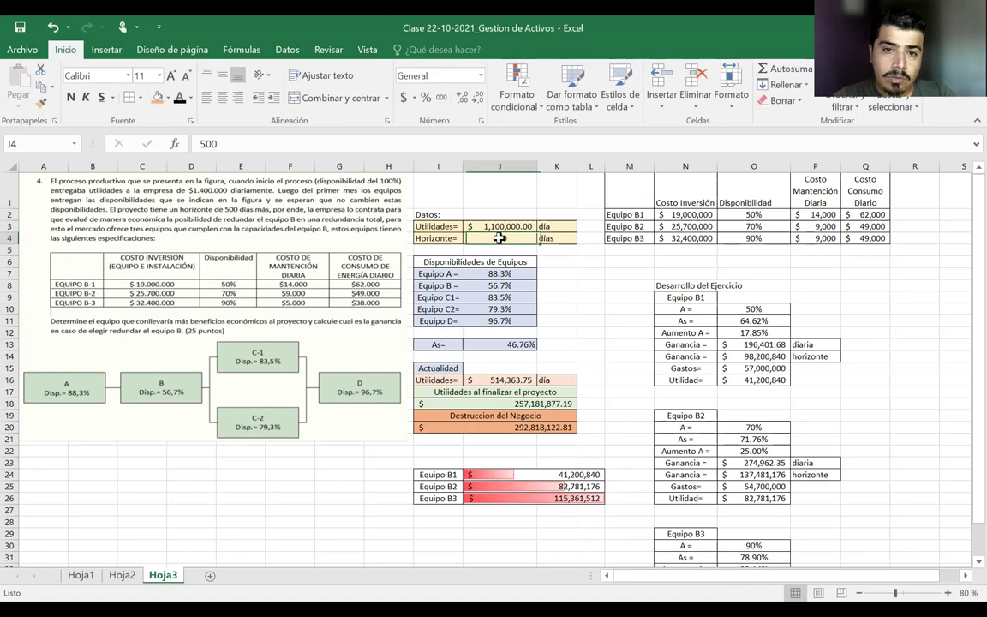
pyautogui.write('40')
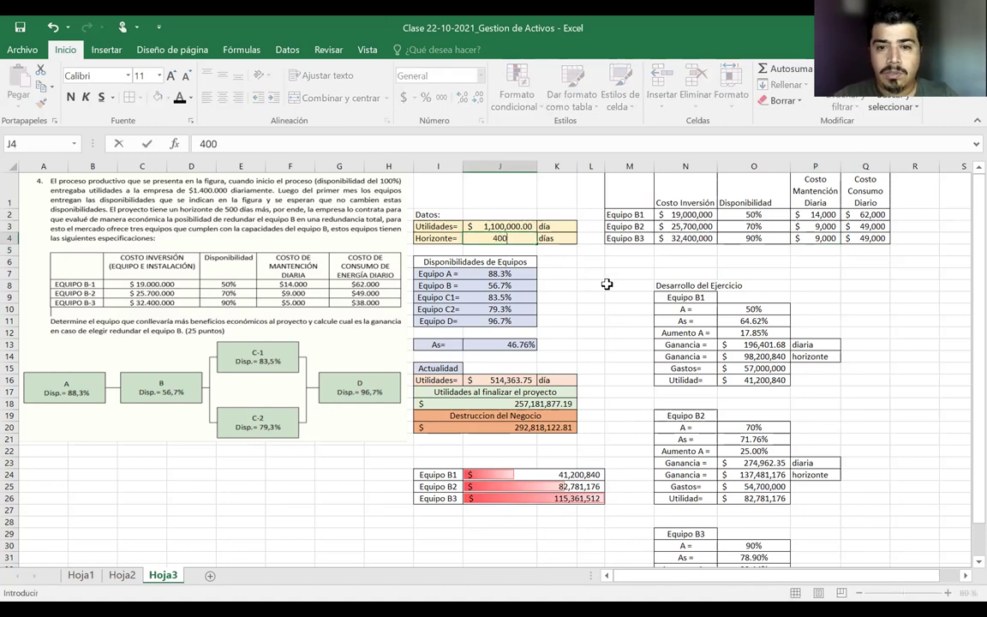
pyautogui.write('0')
pyautogui.press('Return')
# - Set the project horizon in J4 to 250 days and compare the resulting utilities of the three equipment options
pyautogui.click(504, 226)
pyautogui.click(501, 238)
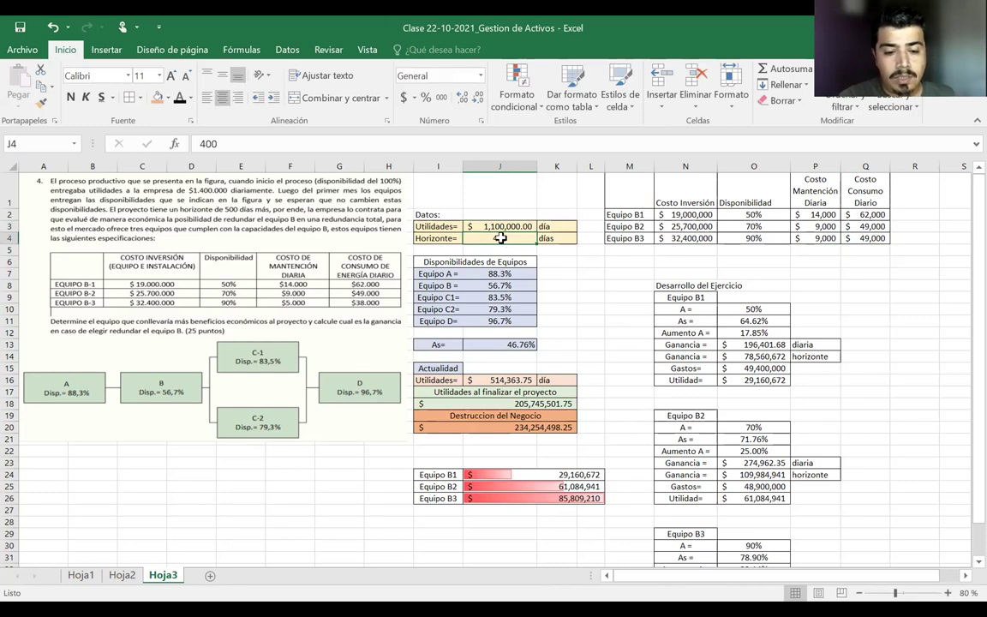
pyautogui.write('250')
pyautogui.press('Return')
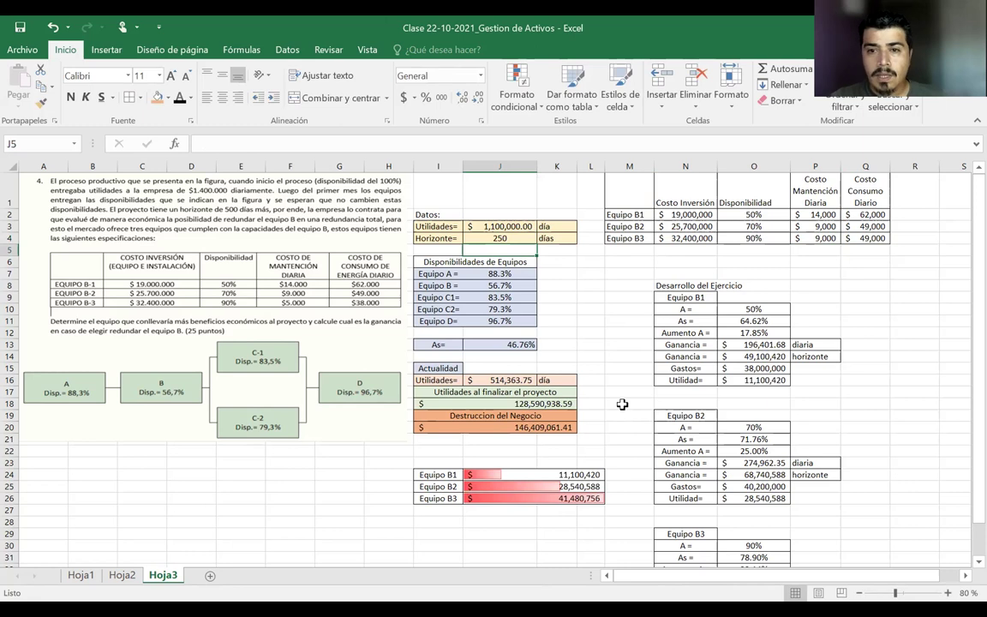
pyautogui.scroll(-3, 622, 404)
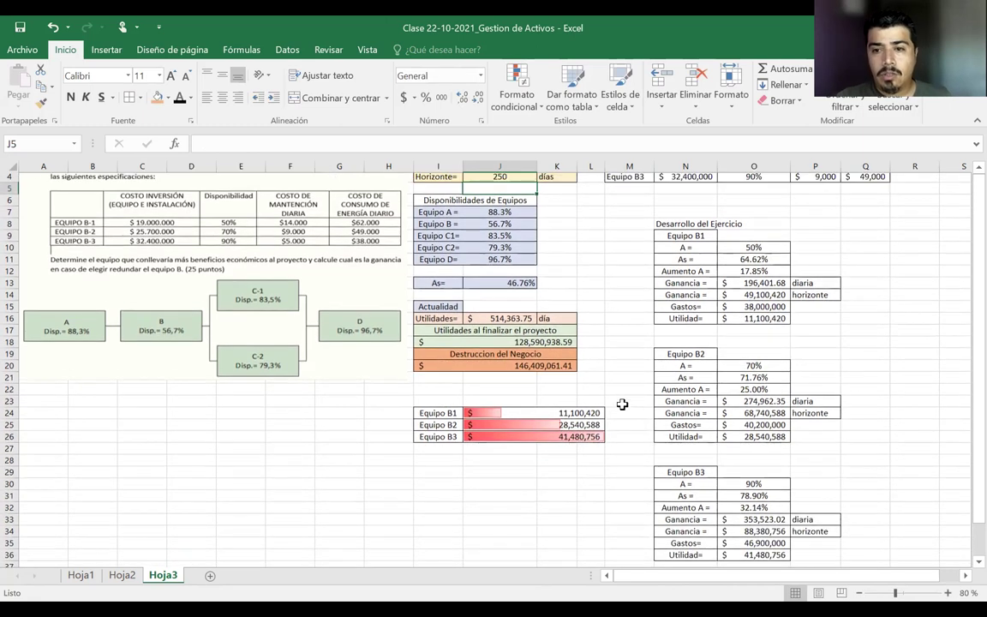
pyautogui.scroll(3, 622, 403)
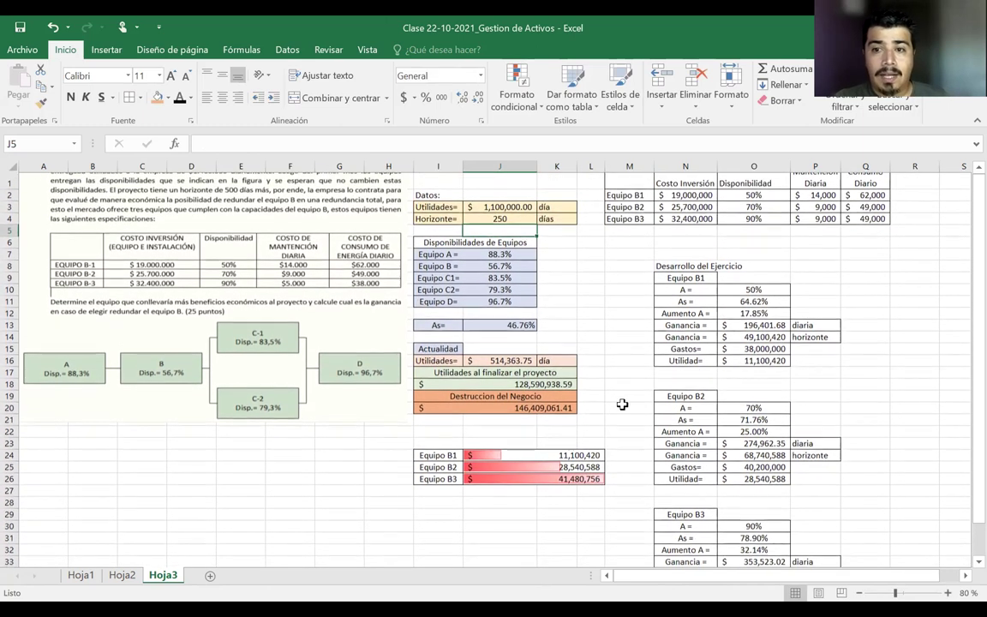
pyautogui.scroll(2, 622, 403)
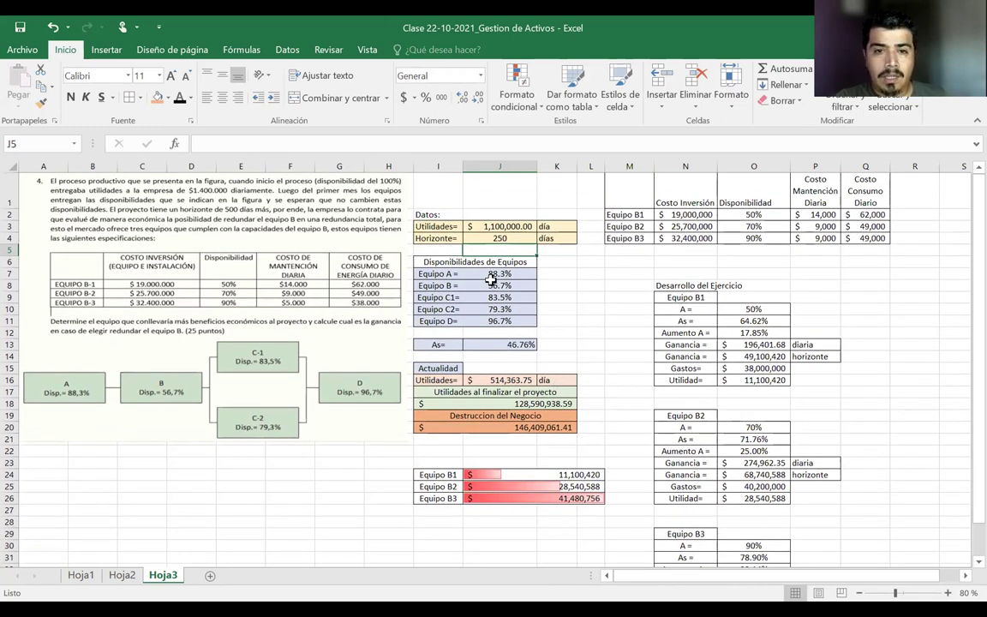
pyautogui.press('Up')
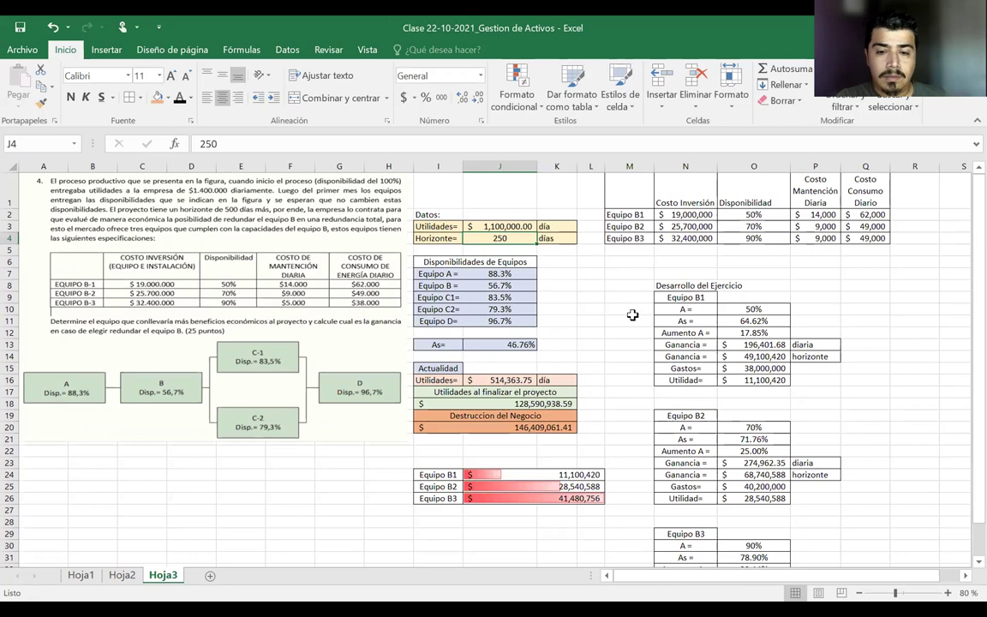
pyautogui.click(553, 498)
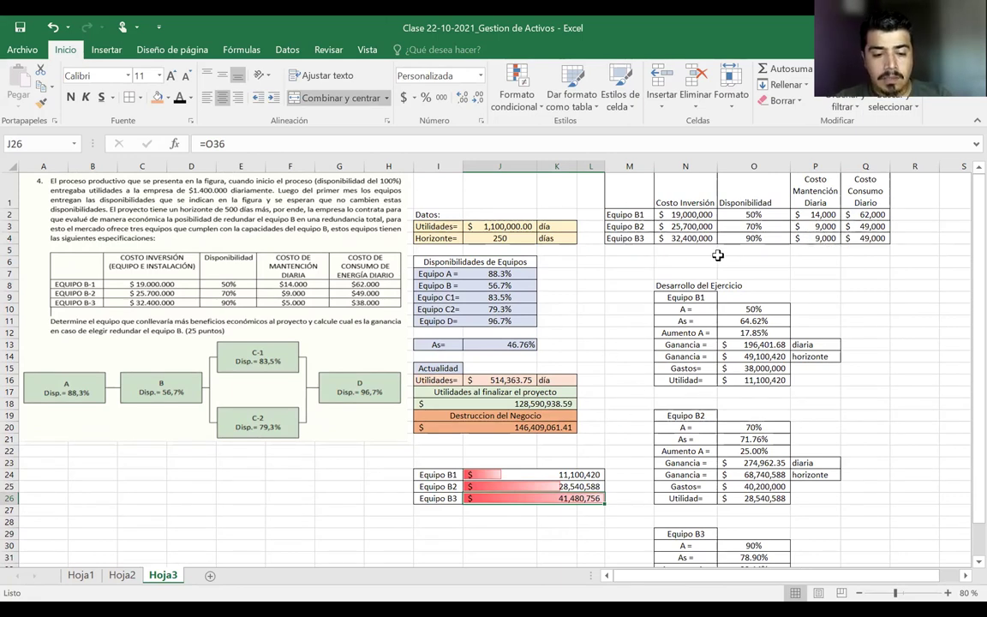
# - Undo the recent test changes to the horizon, Equipo B3 costs and daily utility, plus the summary table's cell borders
pyautogui.hotkey('ctrl', 'z')
pyautogui.hotkey('ctrl', 'z')
pyautogui.hotkey('ctrl', 'z')
pyautogui.hotkey('ctrl', 'z')
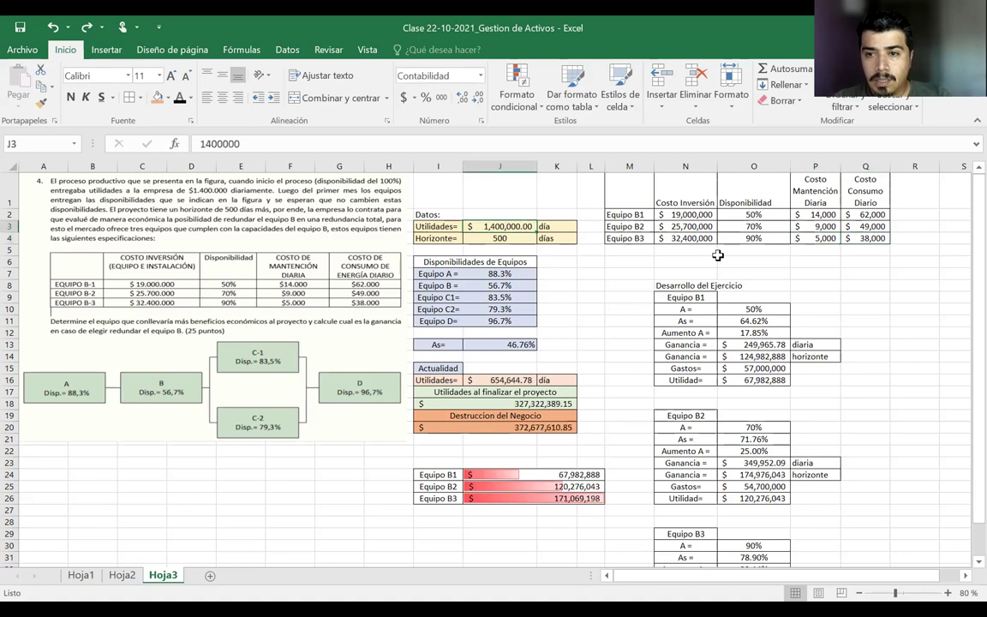
pyautogui.hotkey('ctrl', 'z')
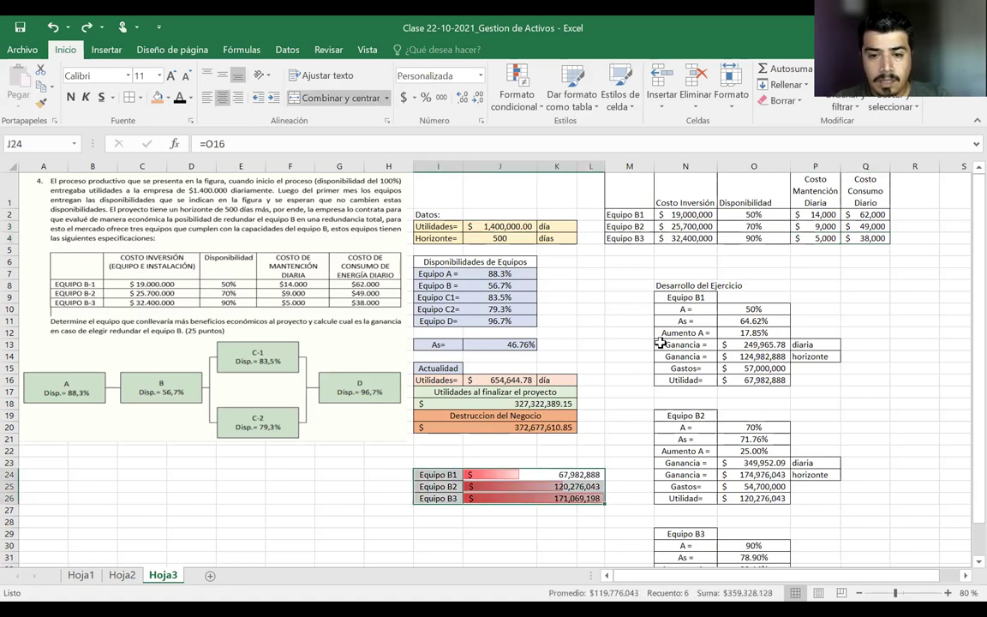
pyautogui.click(639, 428)
# - Set the project horizon in J4 to 120 days and review the recalculated utilities of the equipment options
pyautogui.click(485, 239)
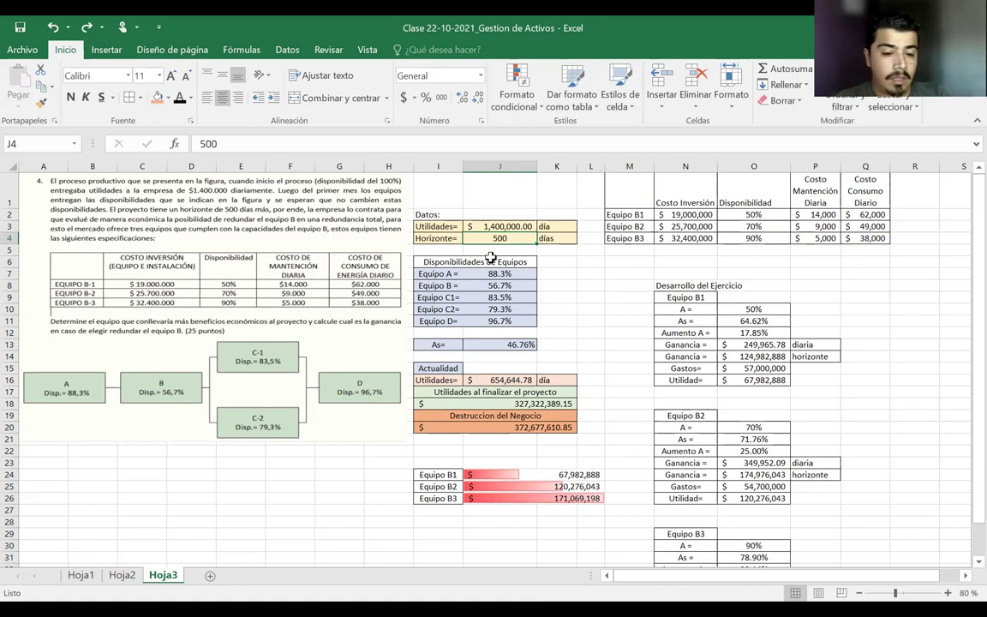
pyautogui.write('120')
pyautogui.press('Return')
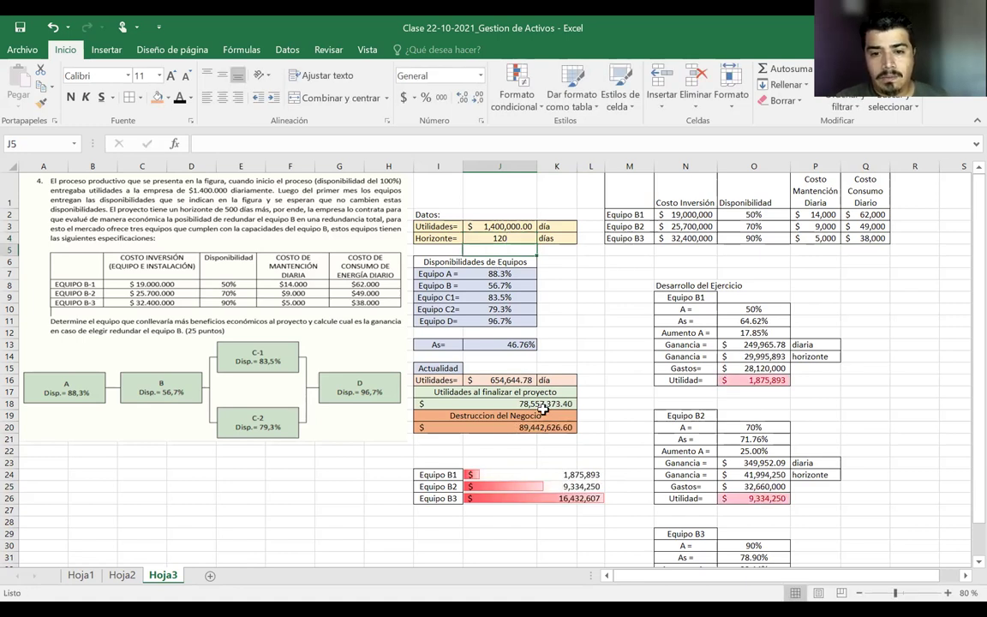
pyautogui.scroll(-2, 654, 470)
pyautogui.scroll(1, 654, 470)
pyautogui.scroll(1, 654, 470)
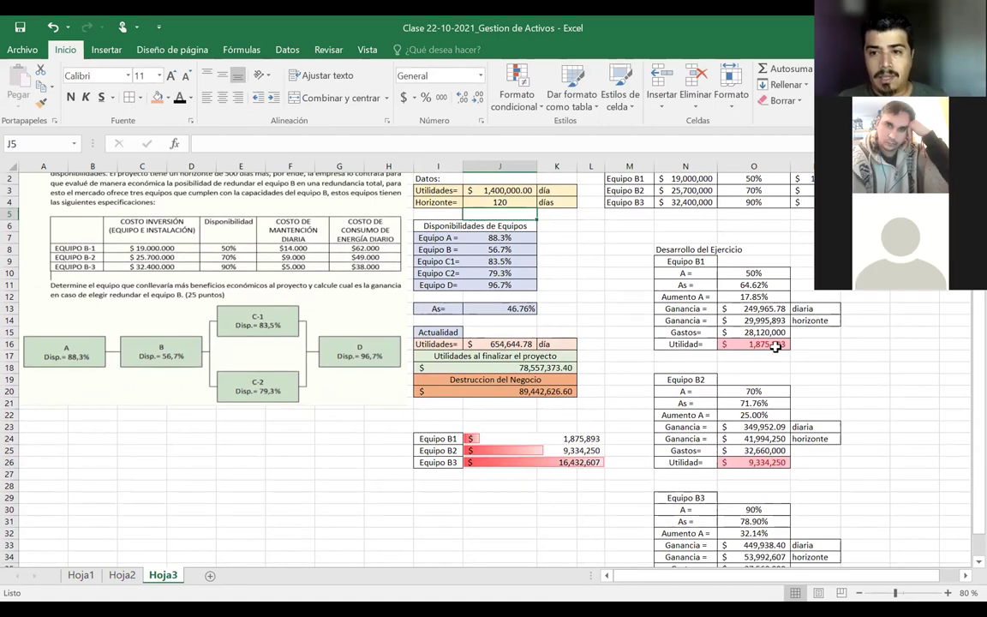
# - Examine the Equipo B1 expenses in O15 and utility in O16, leaving Q15 empty
pyautogui.moveTo(755, 333); pyautogui.dragTo(823, 341)
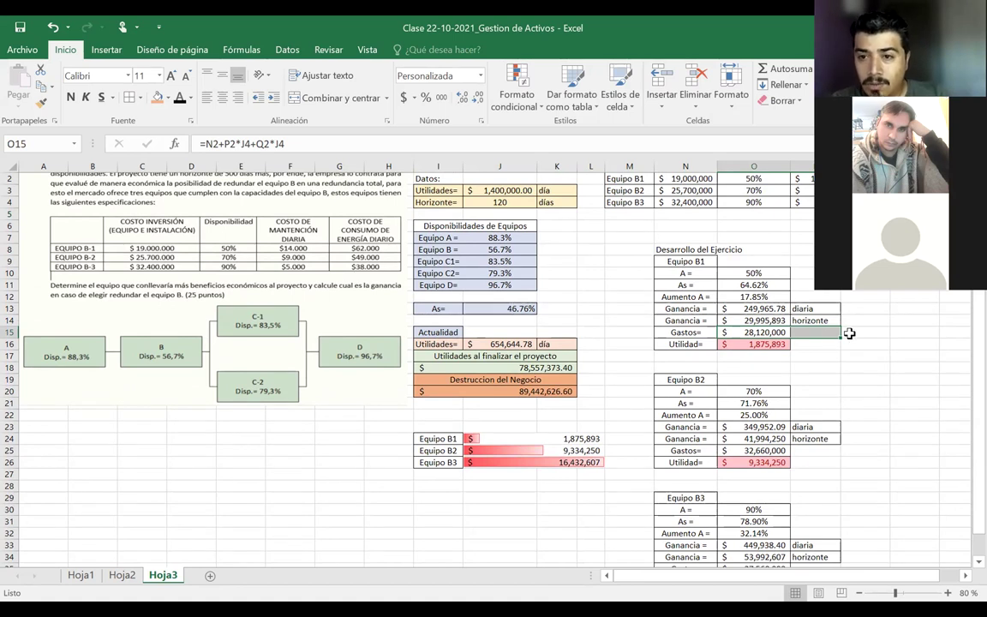
pyautogui.click(850, 332)
pyautogui.write('=')
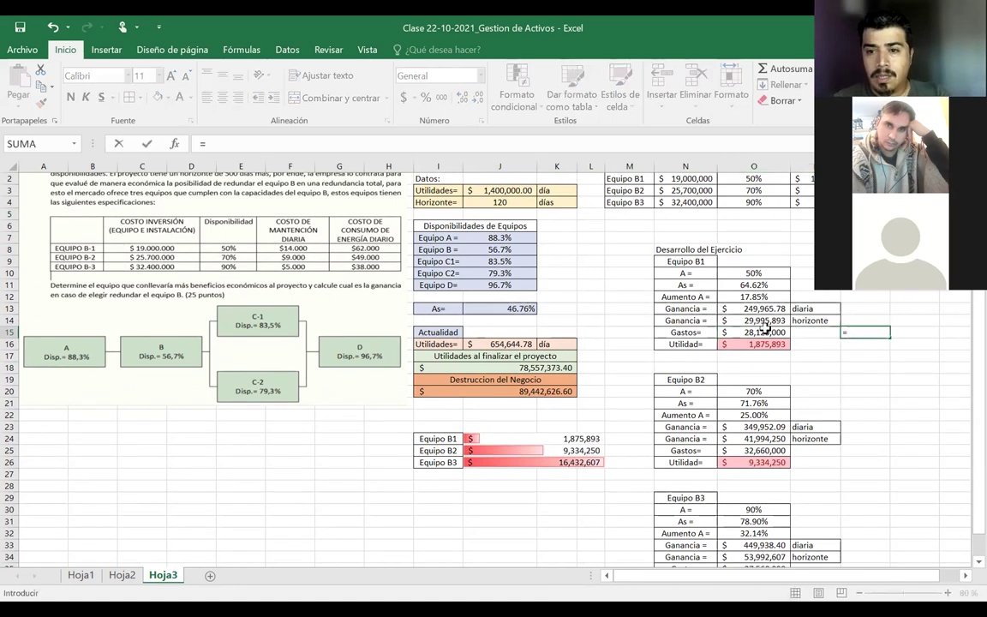
pyautogui.press('Escape')
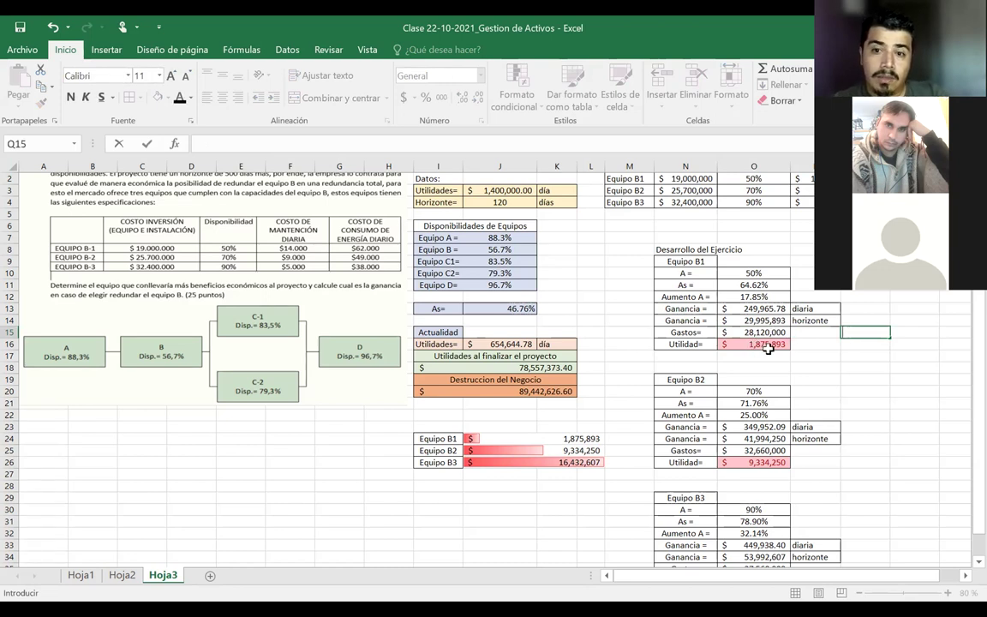
pyautogui.click(768, 345)
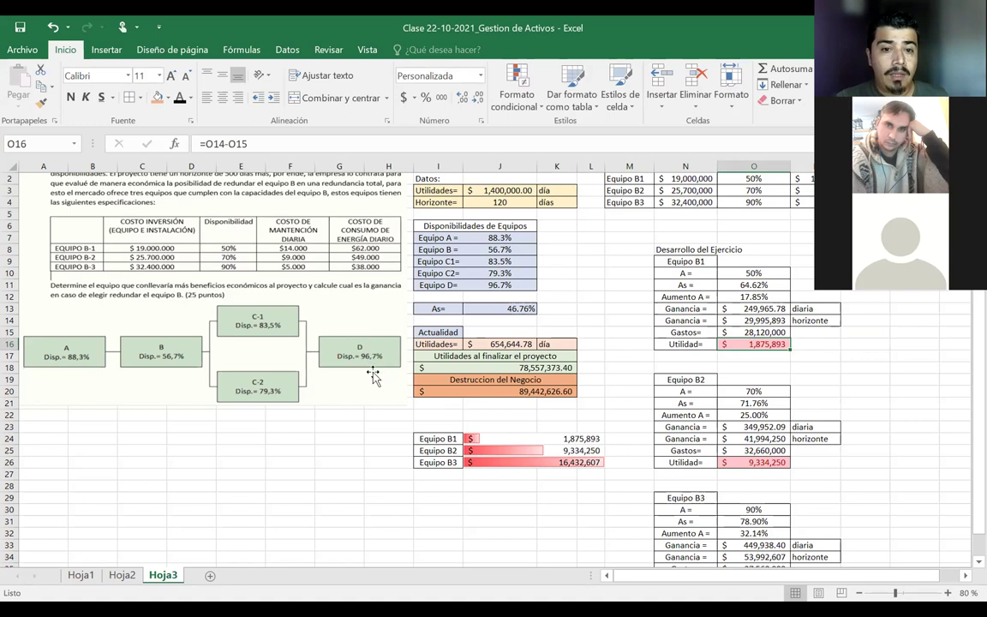
# - Try an availability of 92.7% for Equipo D in J11, and undo the change
pyautogui.click(500, 284)
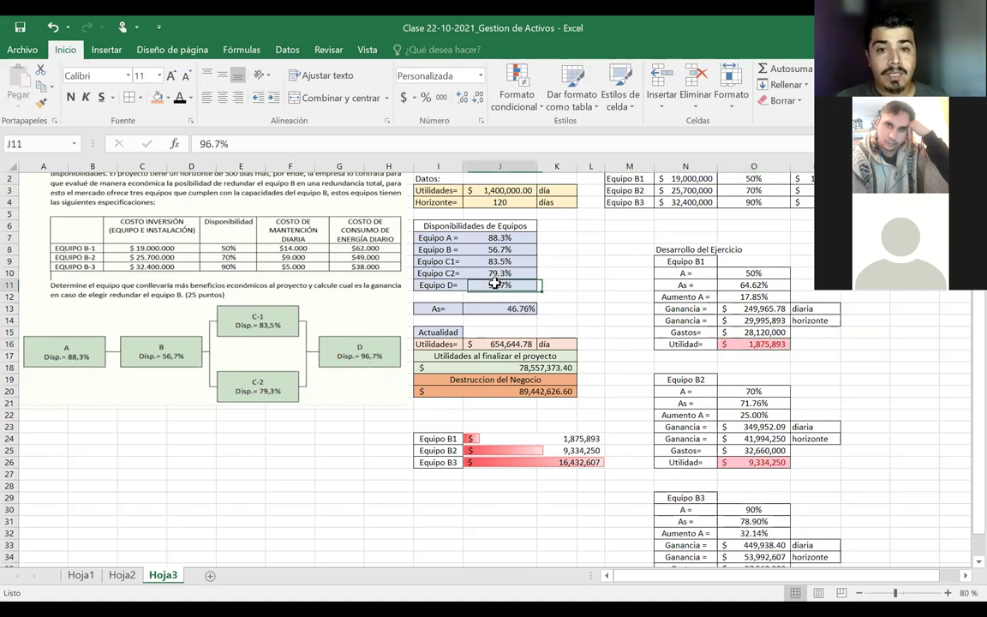
pyautogui.click(214, 144)
pyautogui.press('BackSpace')
pyautogui.write('2')
pyautogui.press('Return')
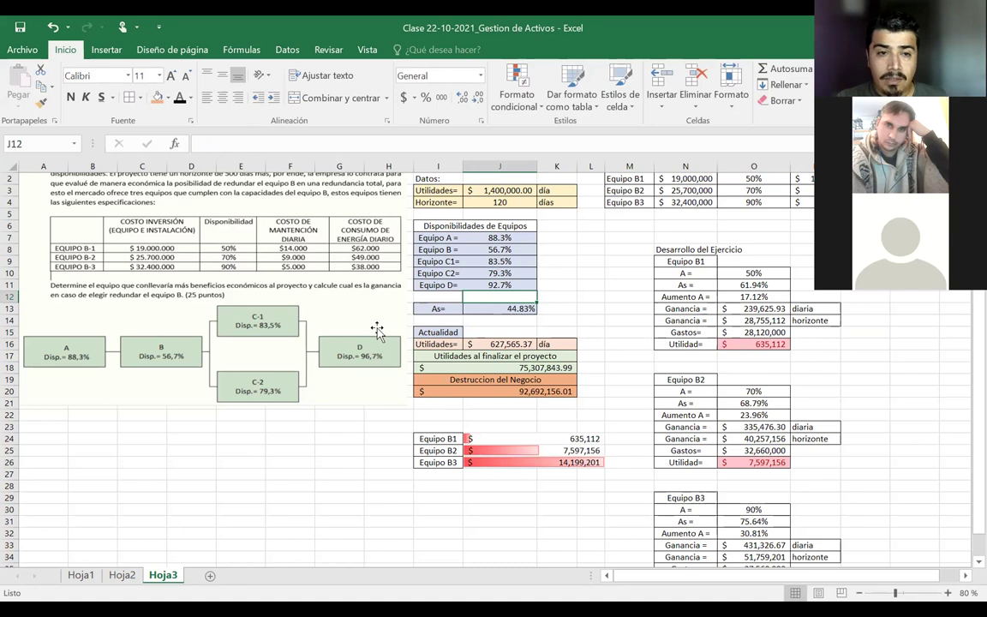
pyautogui.hotkey('ctrl', 'z')
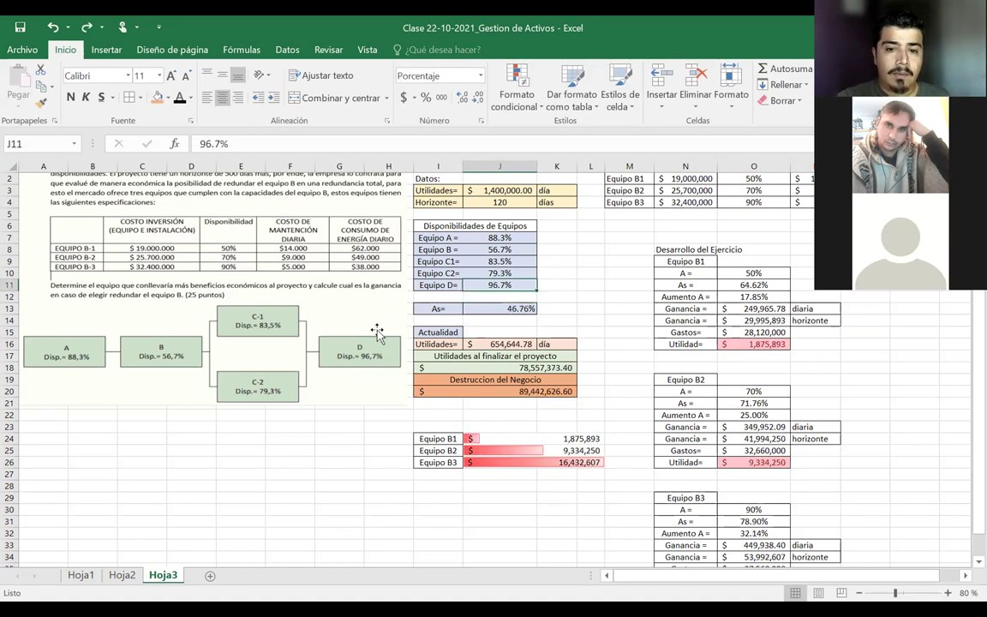
# - Undo the last horizon change in J4 and review the Equipo B3 utility in the summary table
pyautogui.click(485, 202)
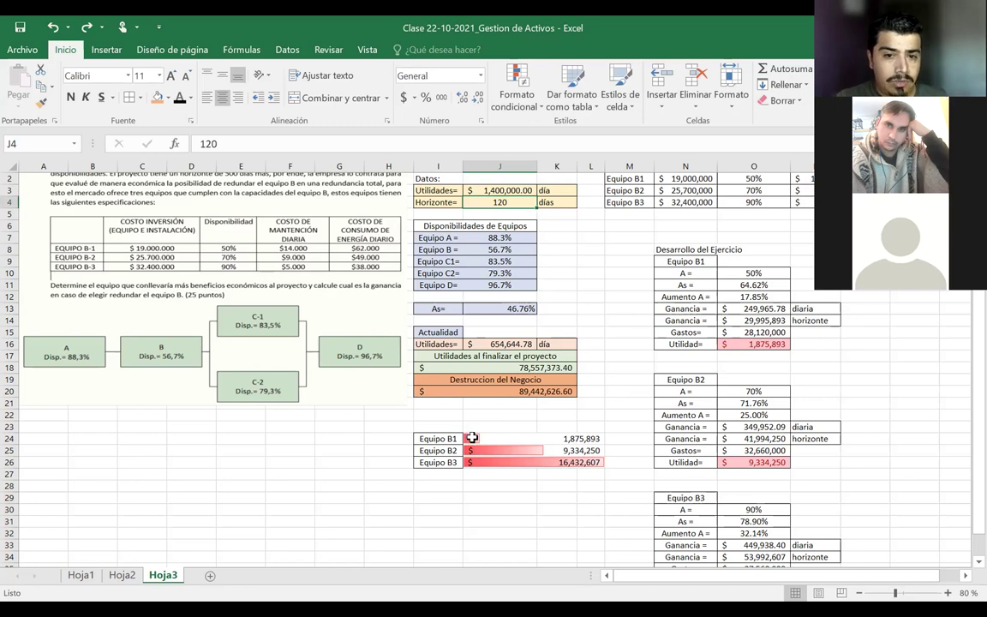
pyautogui.click(443, 463)
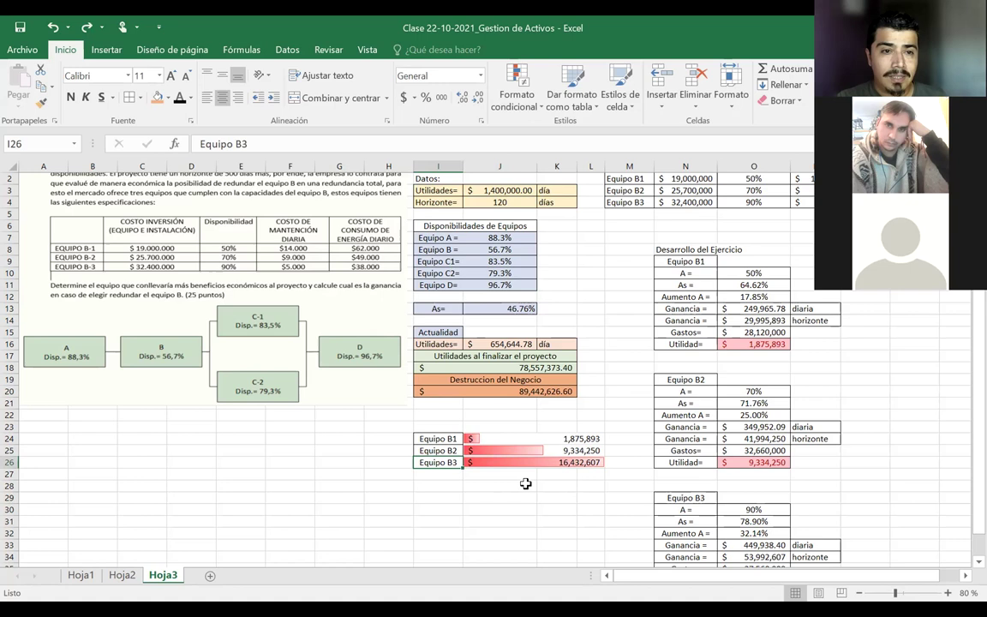
pyautogui.click(523, 201)
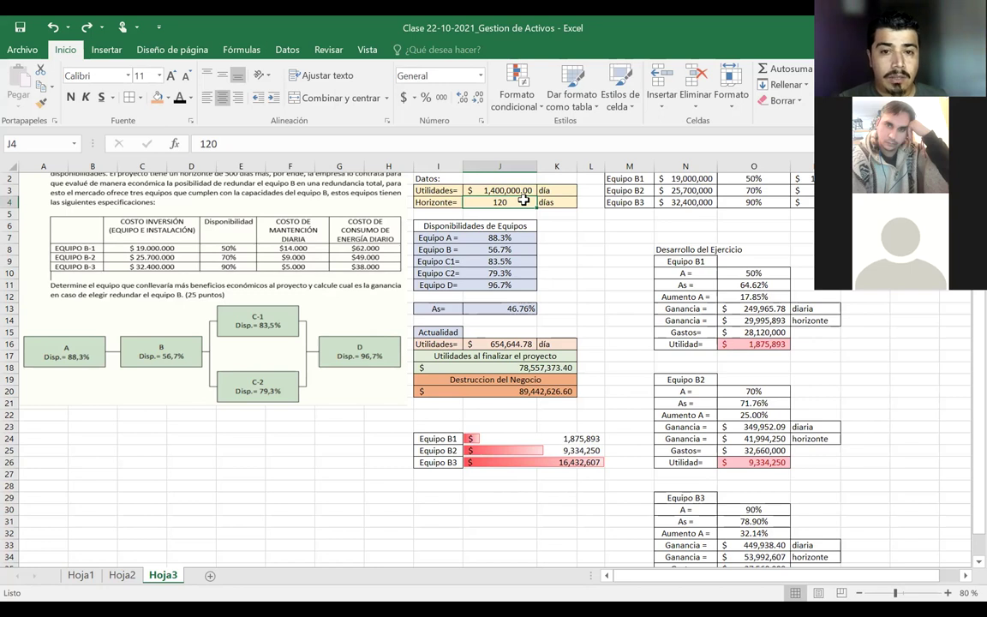
pyautogui.hotkey('ctrl', 'y')
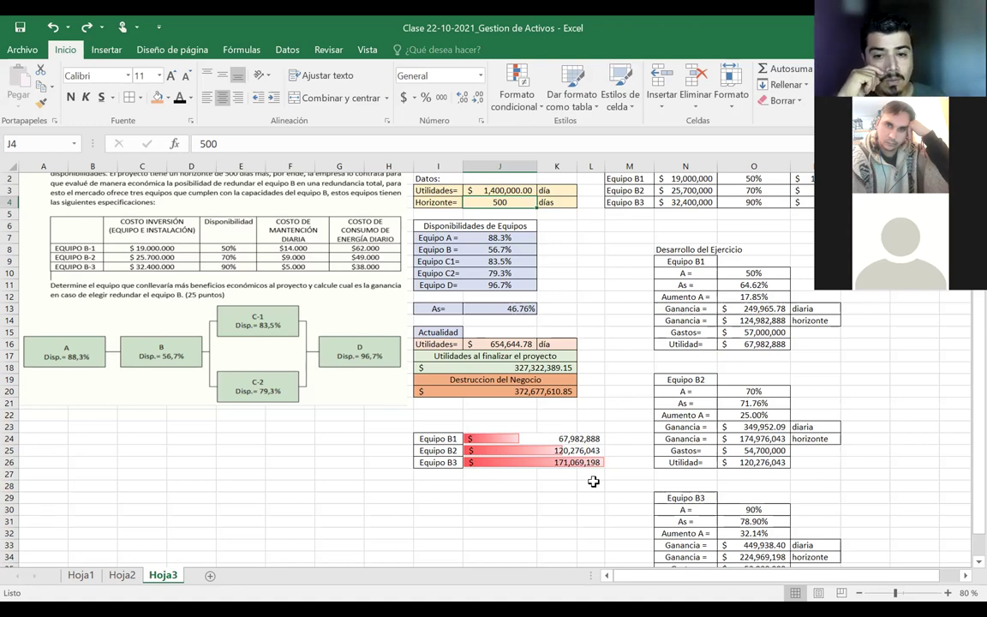
pyautogui.click(517, 463)
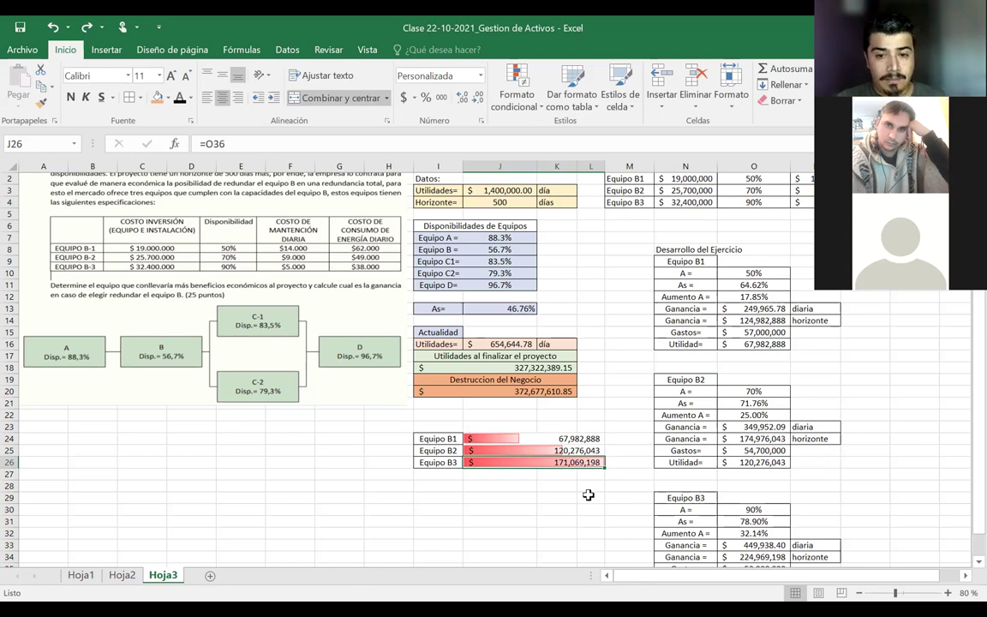
pyautogui.scroll(1, 496, 461)
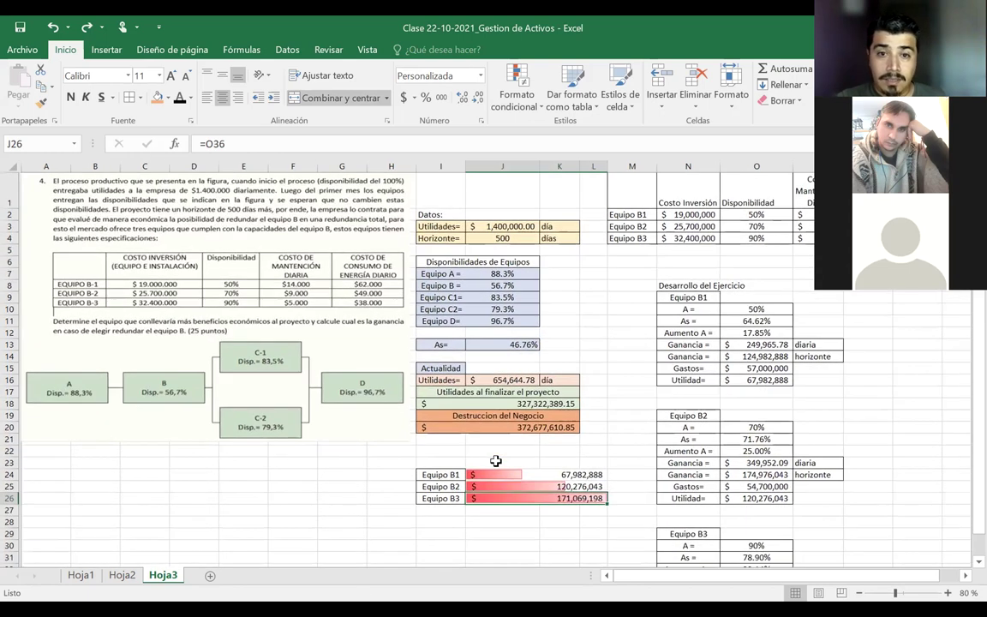